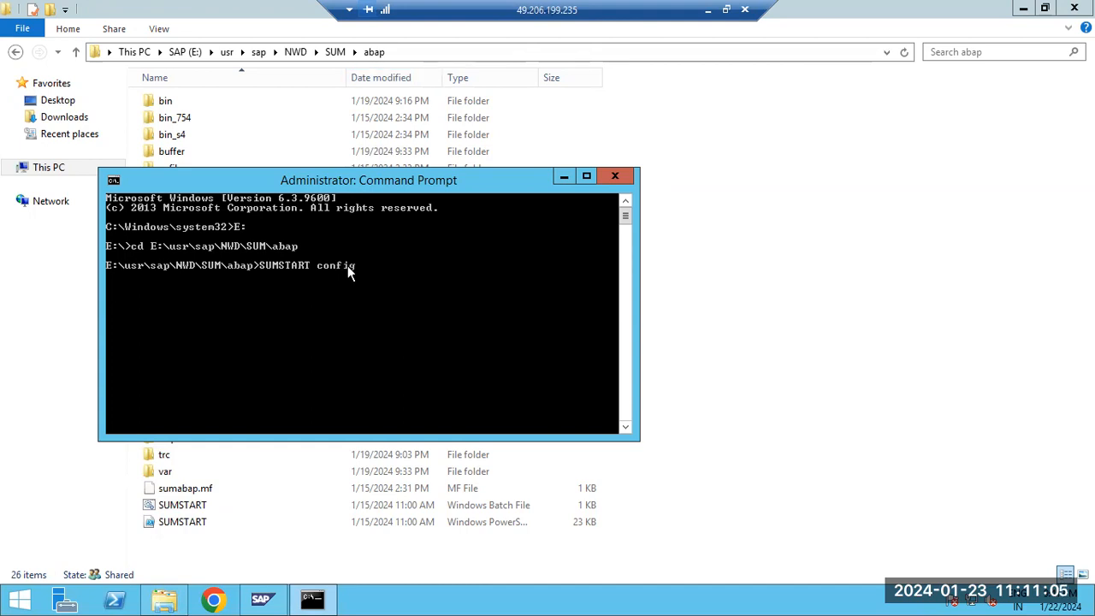
# Complete and run the command SUMSTART confighostagent NWD to register SUM in the SAP Host Agent
pyautogui.write('tagent NWD')
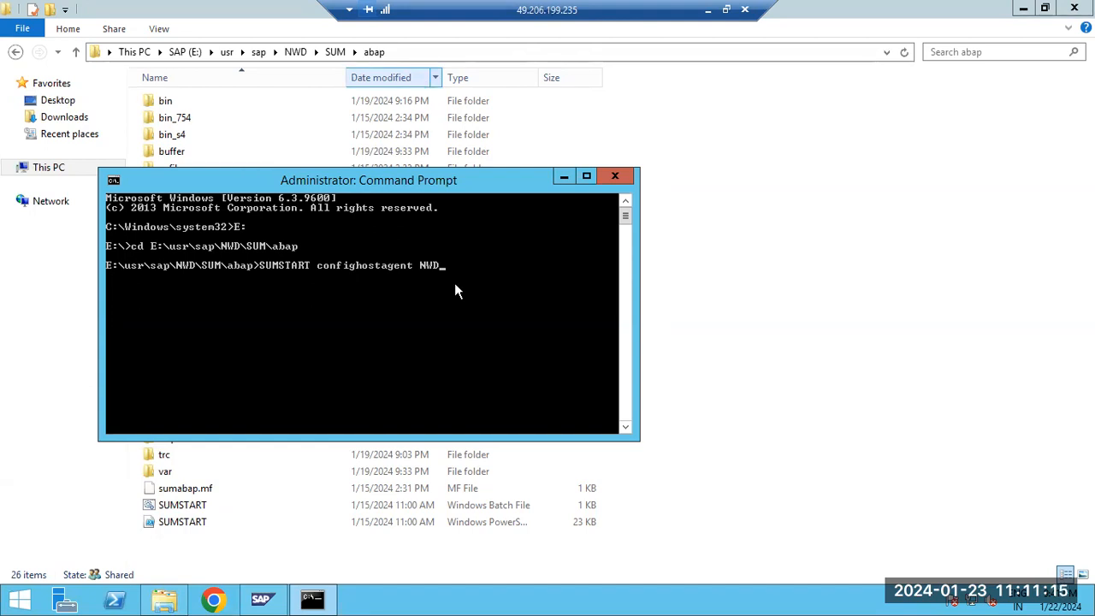
pyautogui.press('Return')
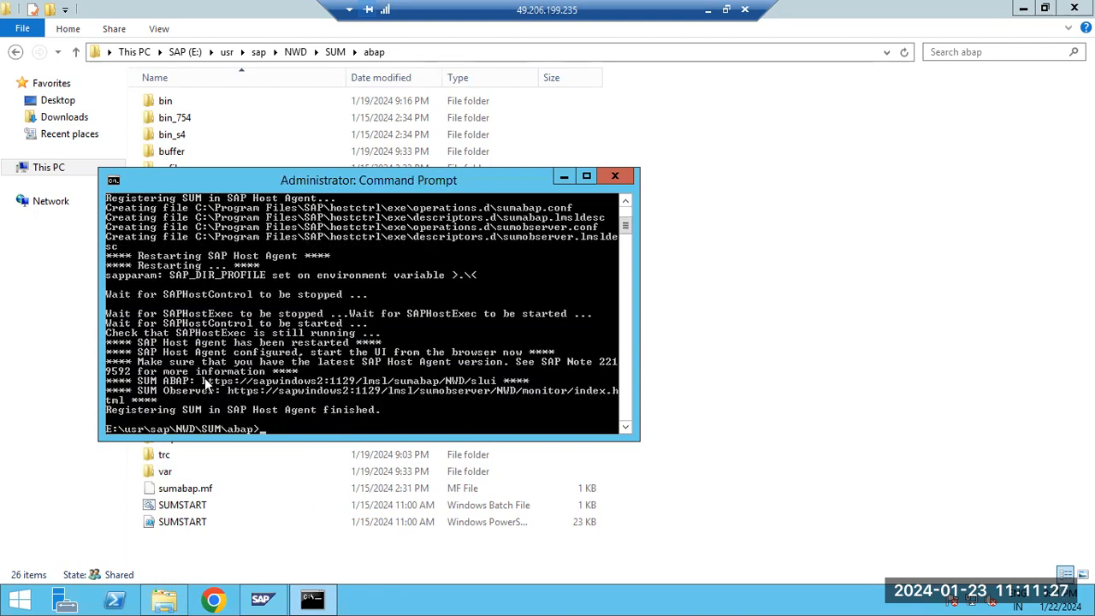
pyautogui.click(111, 179)
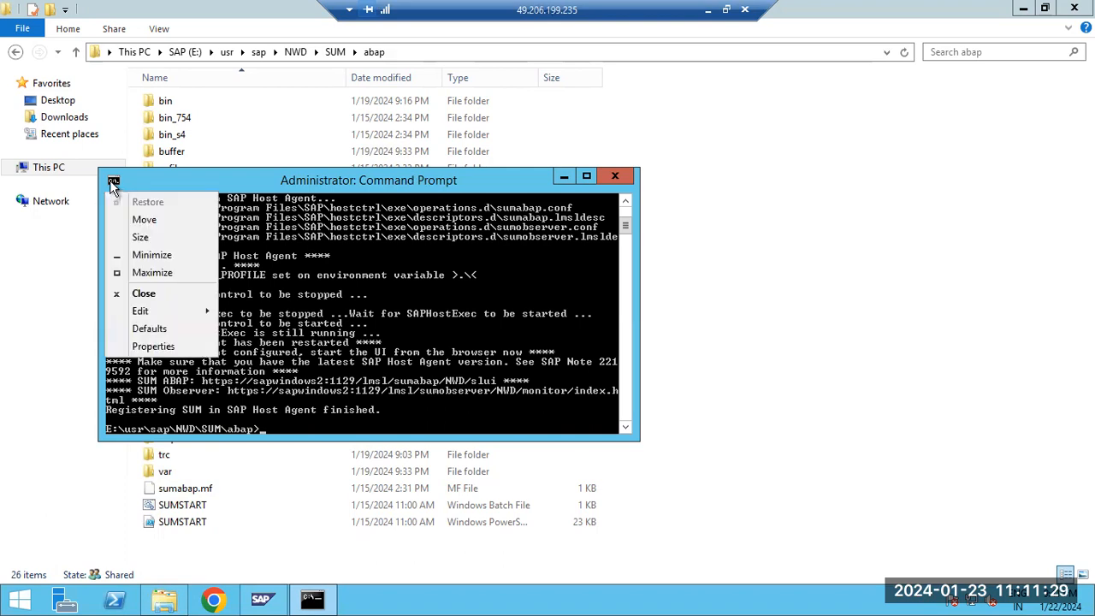
pyautogui.moveTo(174, 318)
pyautogui.click(255, 312)
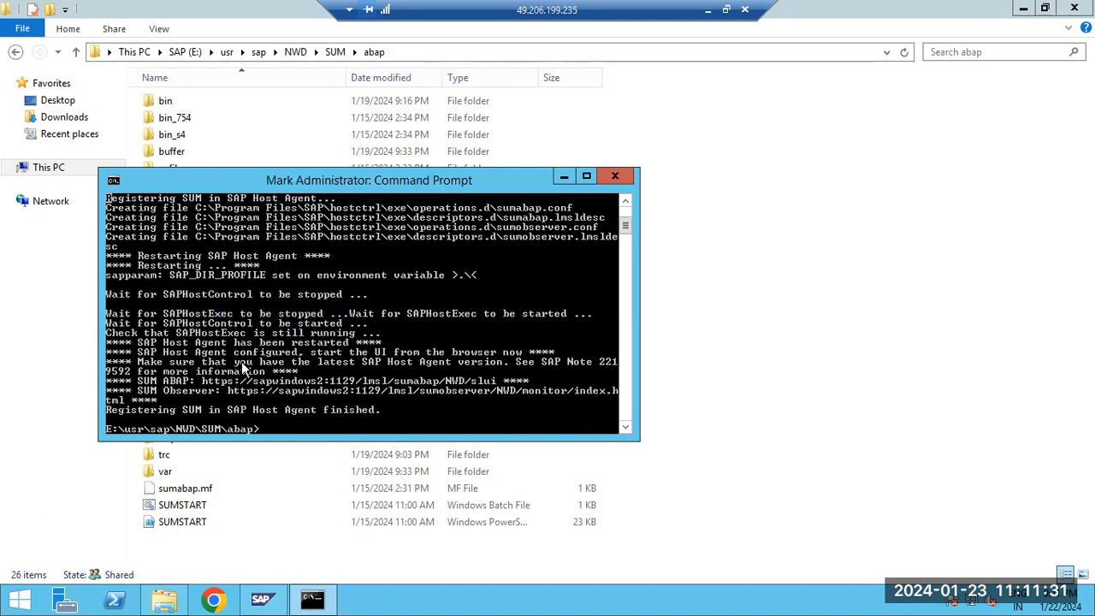
pyautogui.moveTo(205, 381); pyautogui.dragTo(456, 385)
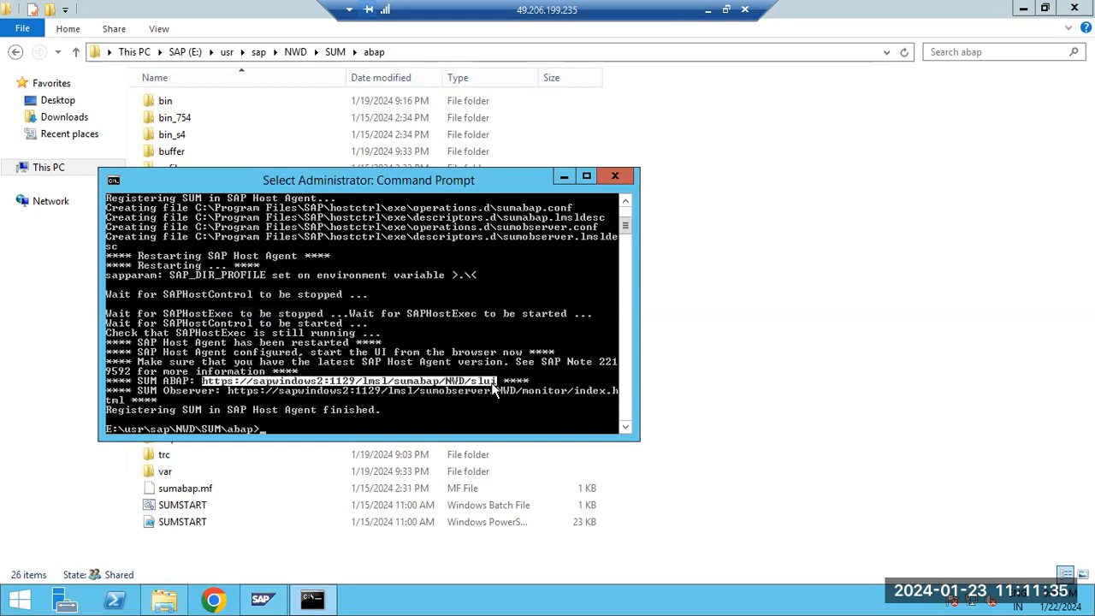
pyautogui.click(114, 182)
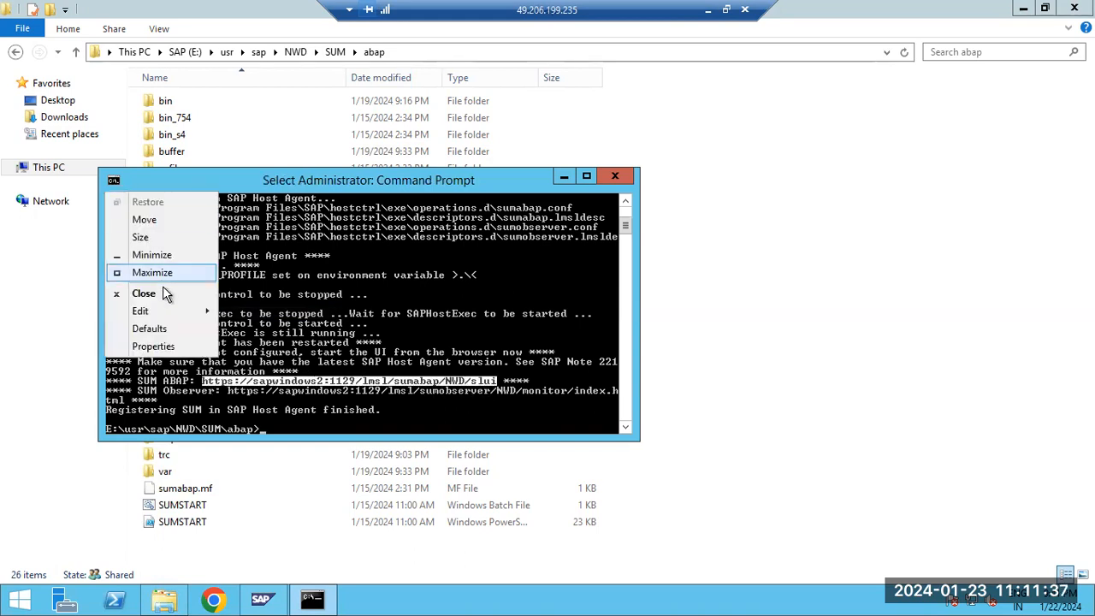
pyautogui.moveTo(176, 311)
pyautogui.click(253, 330)
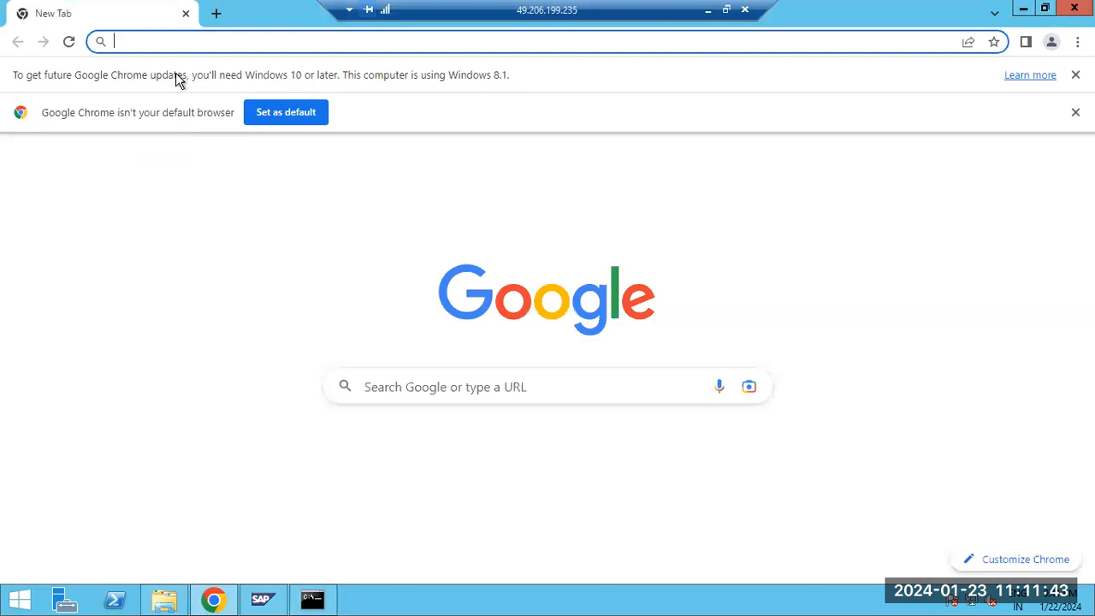
# Open the copied SUM ABAP URL in Chrome and sign in as nwdadm with the account password
pyautogui.hotkey('ctrl', 'v')
pyautogui.click(178, 79)
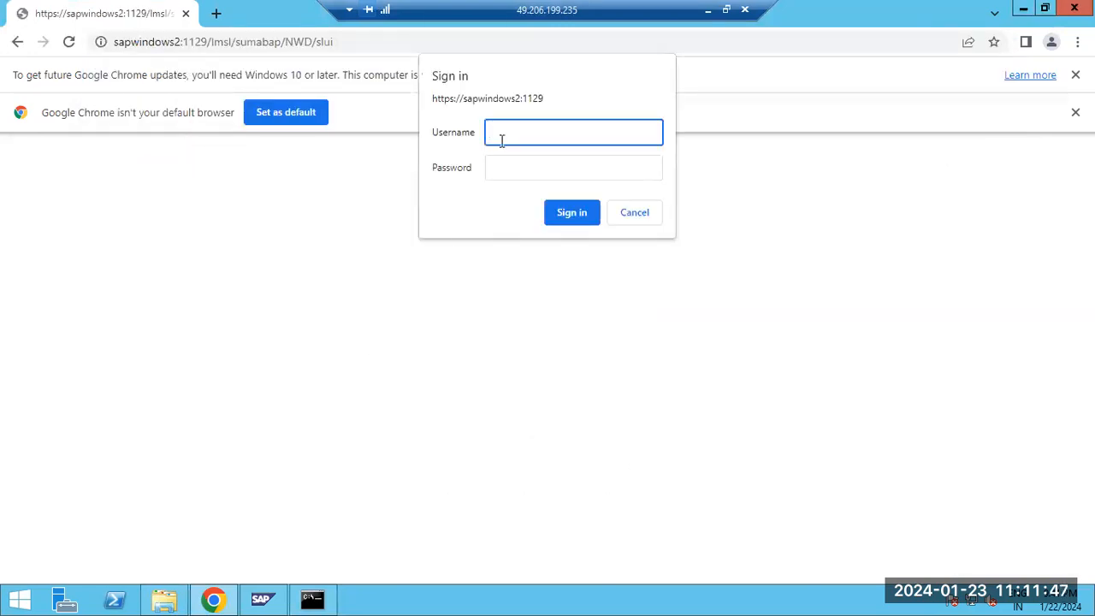
pyautogui.write('nwdadm')
pyautogui.press('Tab')
pyautogui.write('••••••')
pyautogui.press('Return')
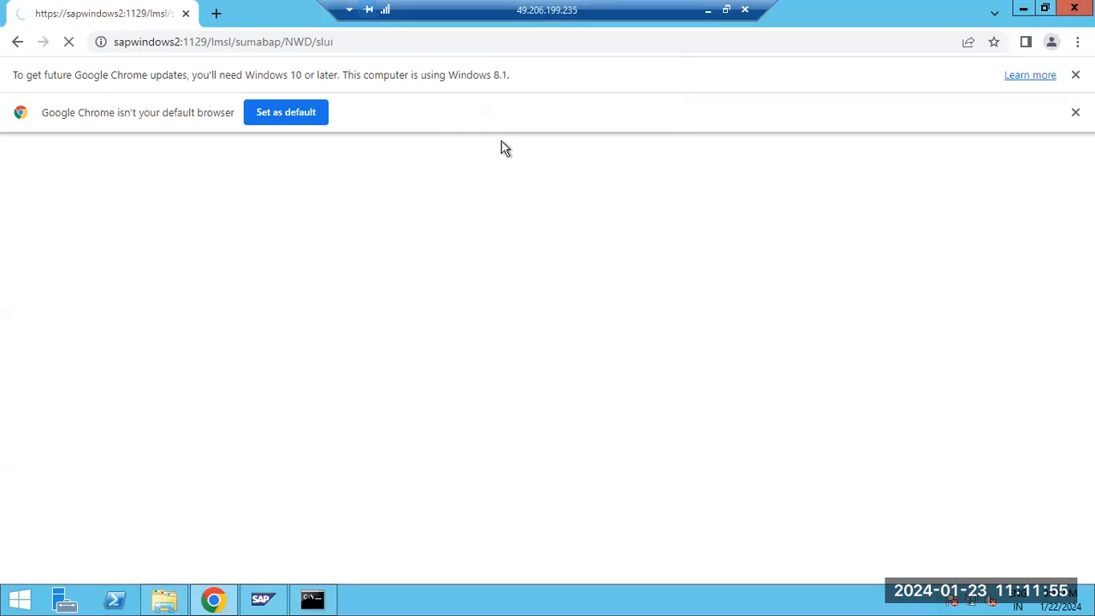
# Set Chrome as the default browser and start the SUM ABAP process without start options
pyautogui.click(299, 121)
pyautogui.click(451, 297)
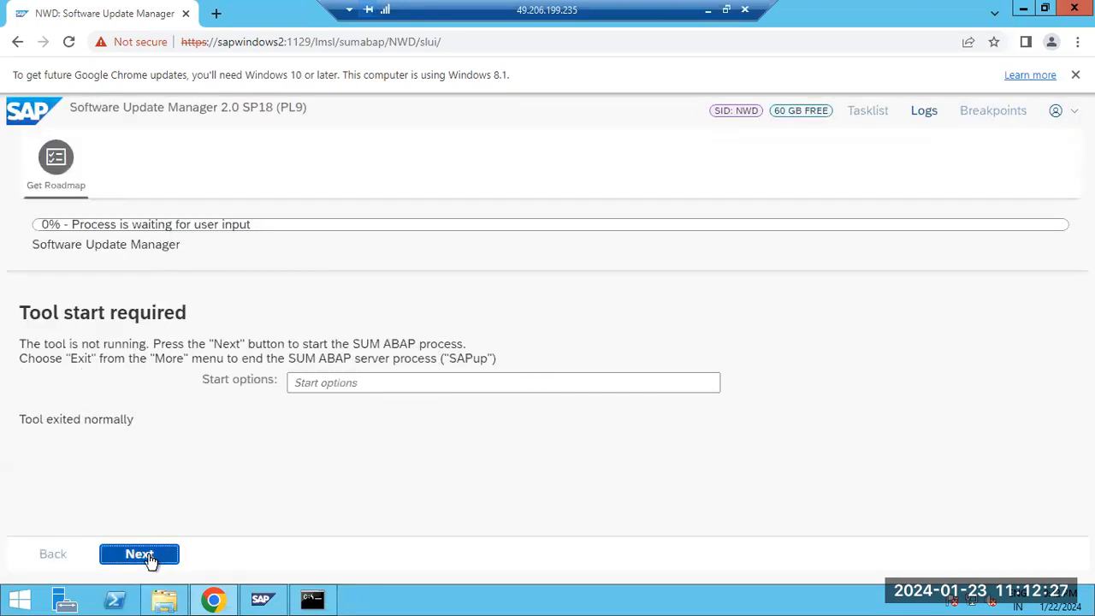
pyautogui.click(139, 554)
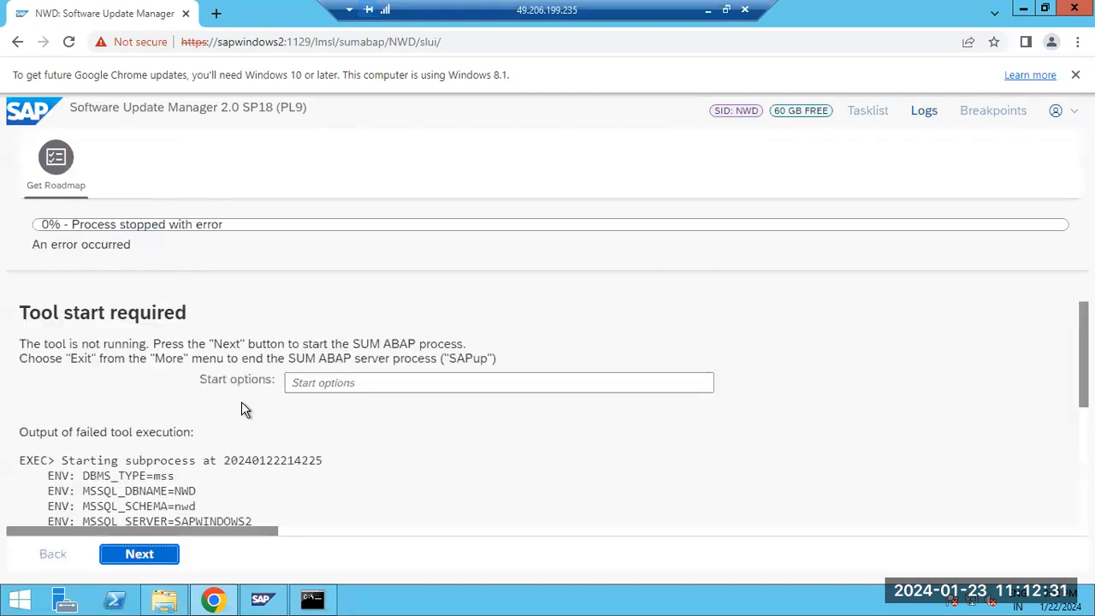
# Examine the fatal error at the end of the failed tool output, especially the root directory and DIR_PUT paths
pyautogui.scroll(-5, 241, 399)
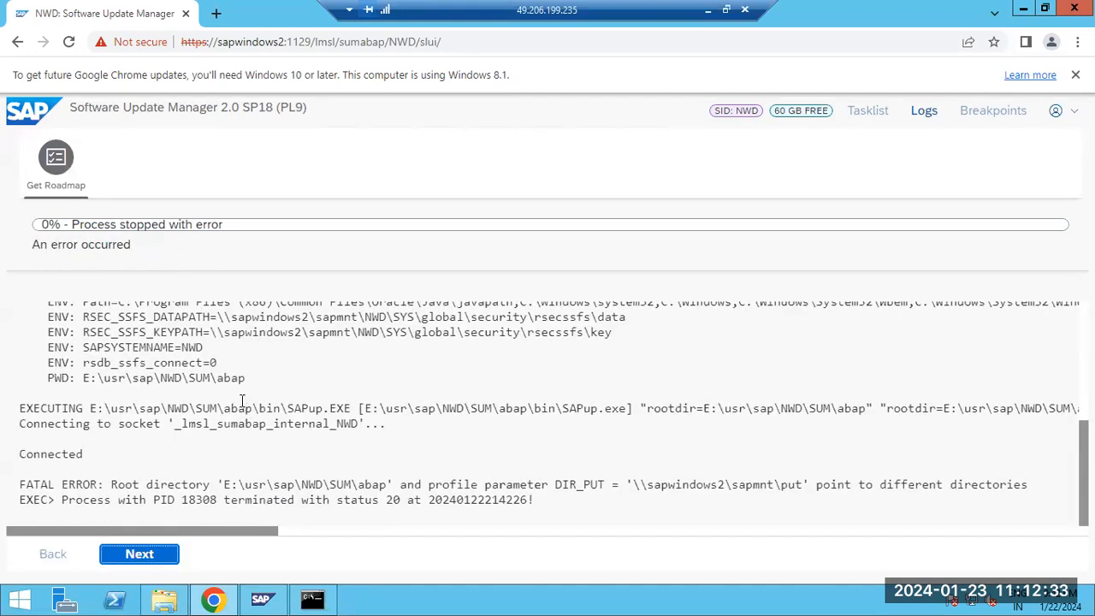
pyautogui.moveTo(83, 484); pyautogui.dragTo(590, 499)
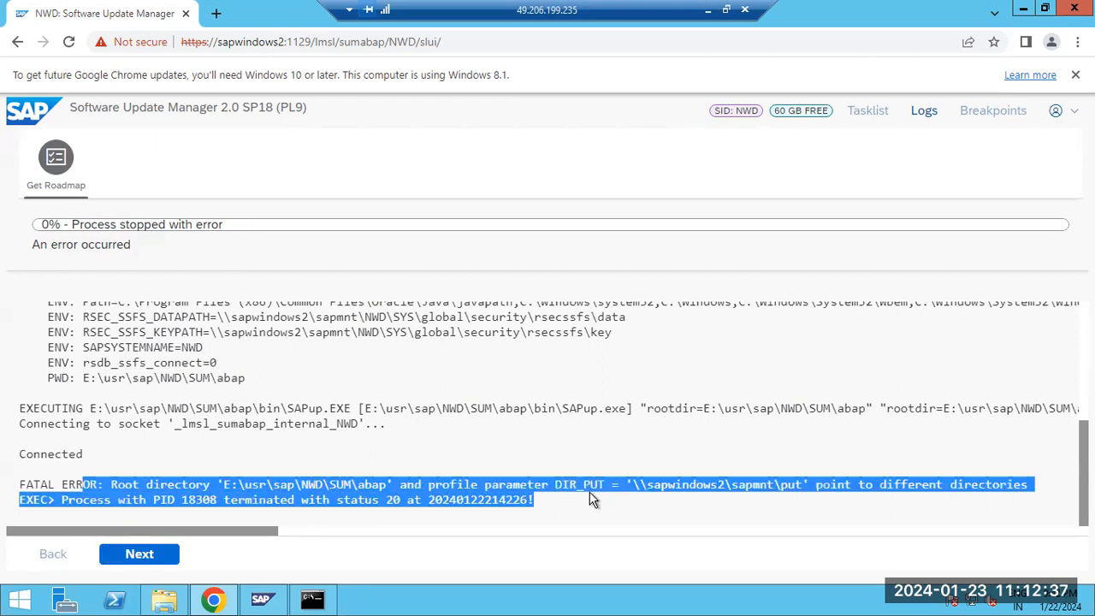
pyautogui.click(809, 487)
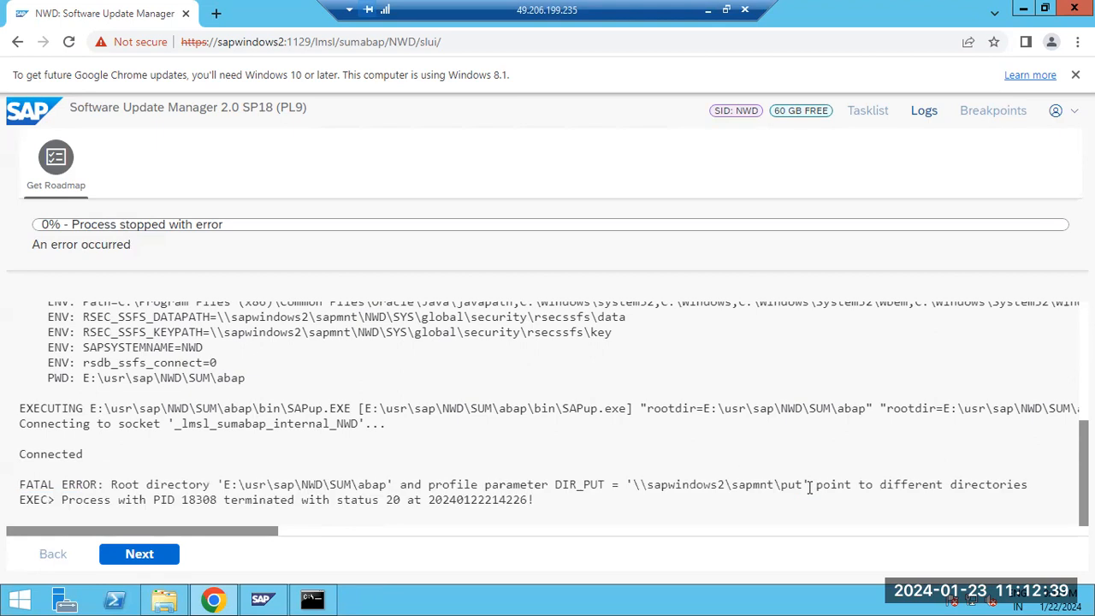
pyautogui.moveTo(836, 486); pyautogui.dragTo(961, 490)
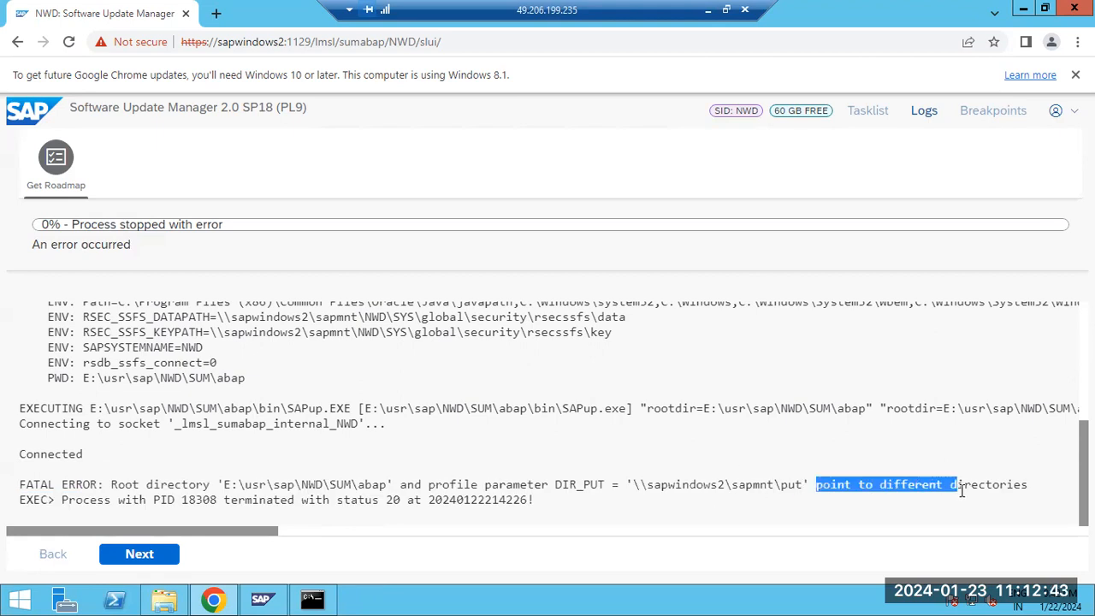
pyautogui.click(638, 486)
pyautogui.moveTo(638, 486); pyautogui.dragTo(803, 484)
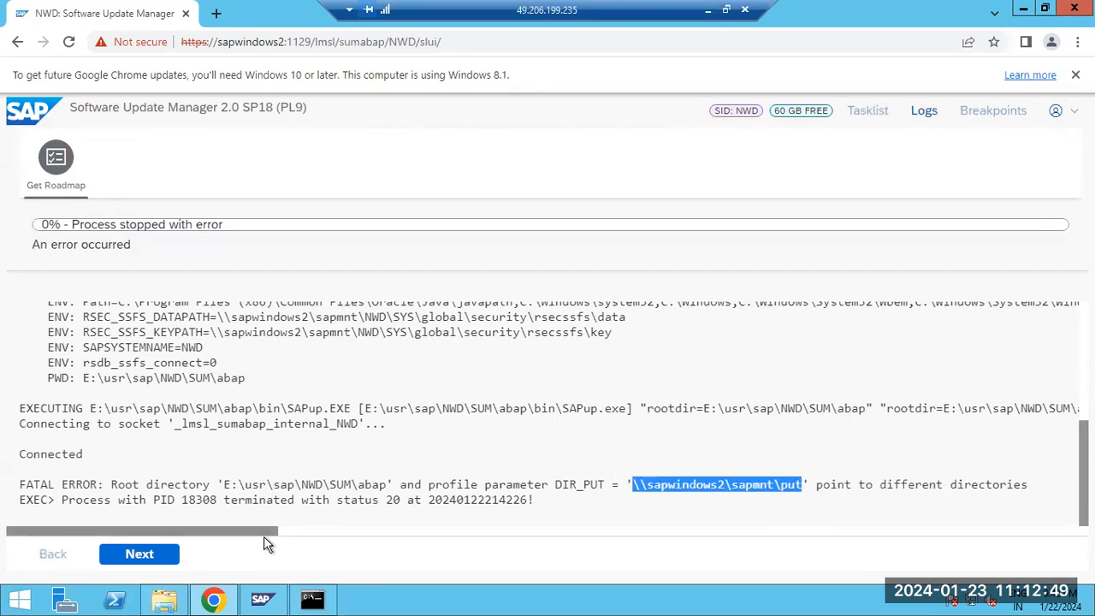
# Start the SUM ABAP process again and copy the DIR_PUT path \\sapwindows2\sapmnt\put from its error output
pyautogui.click(140, 555)
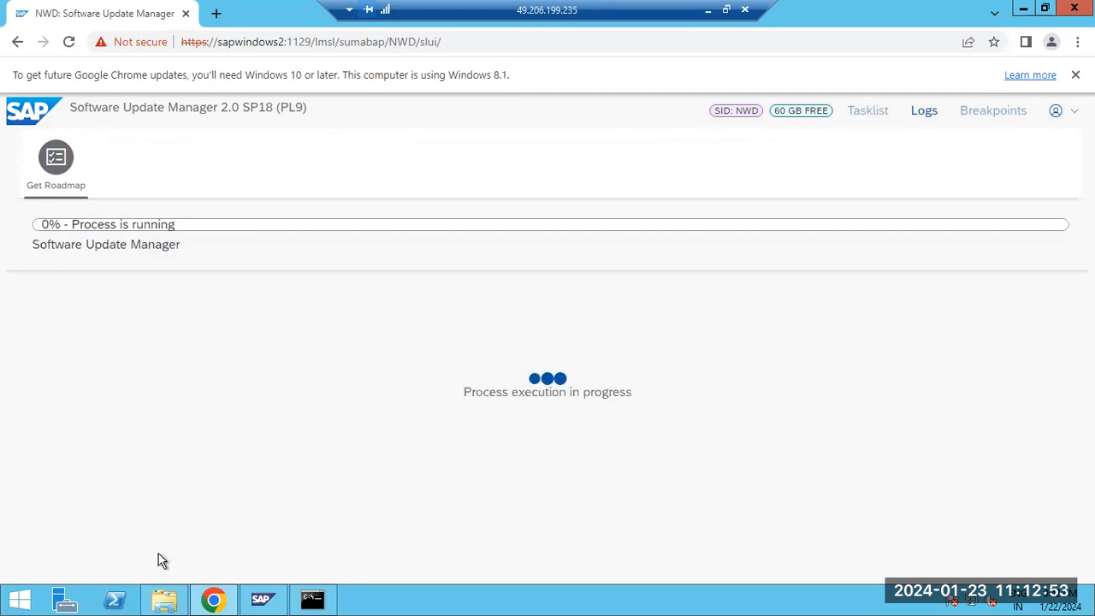
pyautogui.scroll(-10, 296, 486)
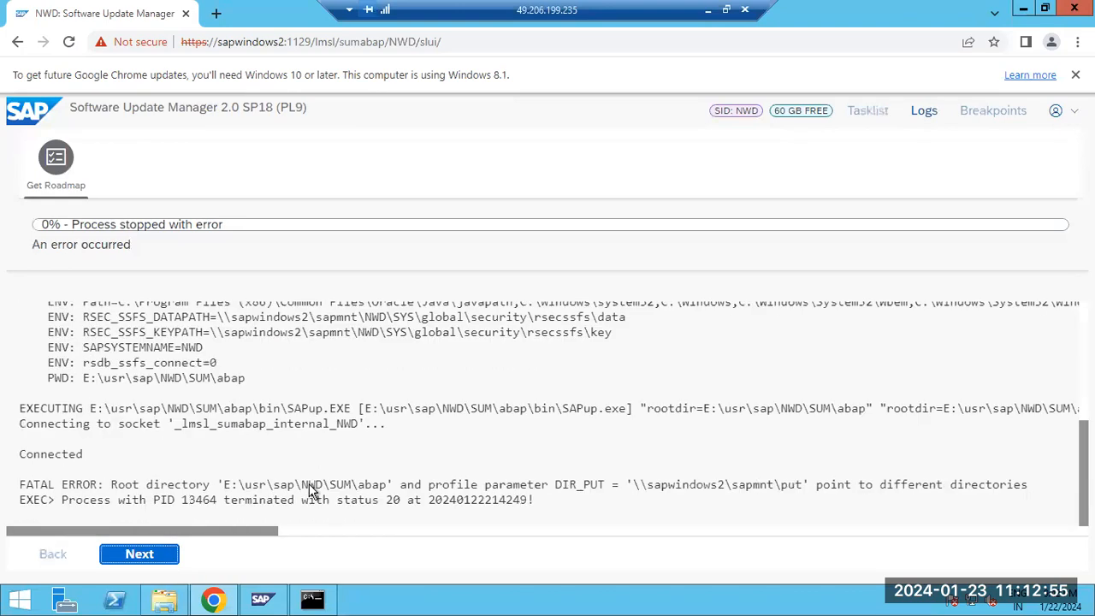
pyautogui.moveTo(633, 485); pyautogui.dragTo(804, 484)
pyautogui.hotkey('ctrl', 'c')
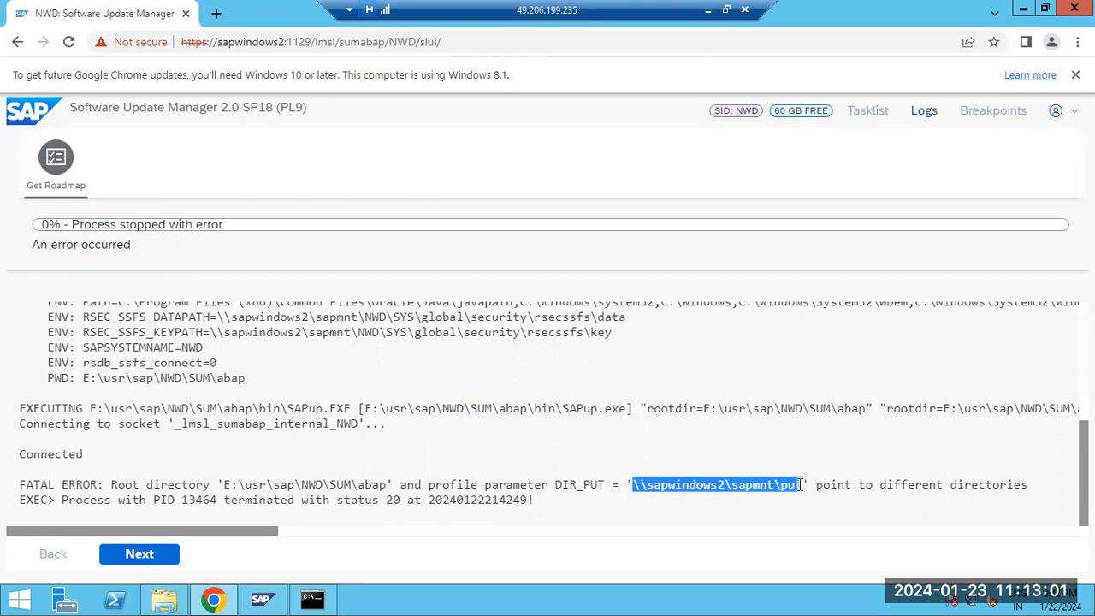
# Switch to File Explorer and open the network folder \\sapwindows2\sapmnt using the copied path without put
pyautogui.click(165, 599)
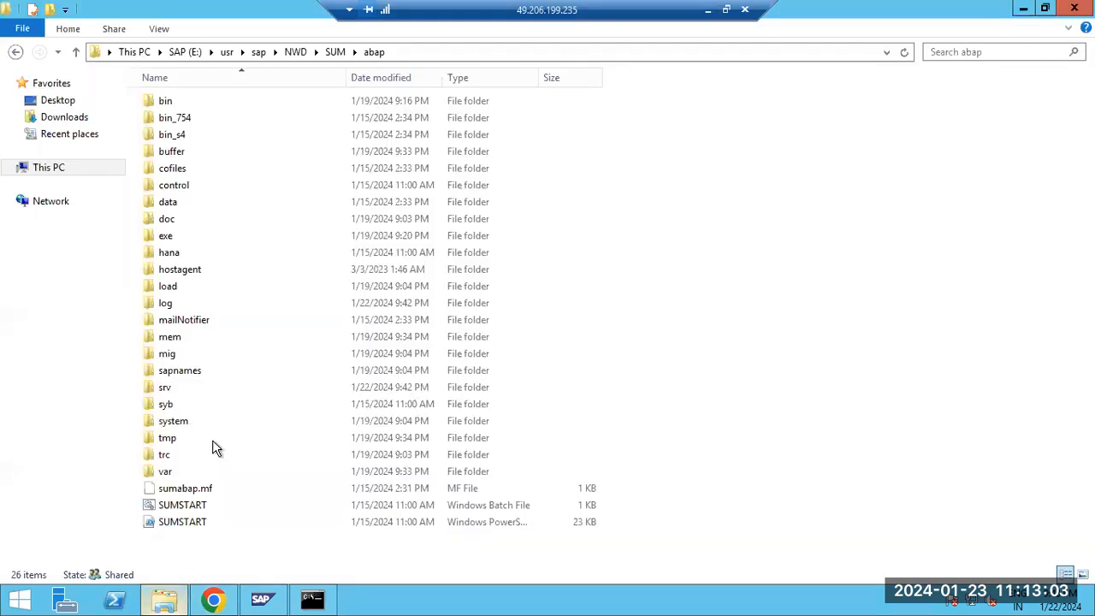
pyautogui.hotkey('alt', 'd')
pyautogui.hotkey('ctrl', 'v')
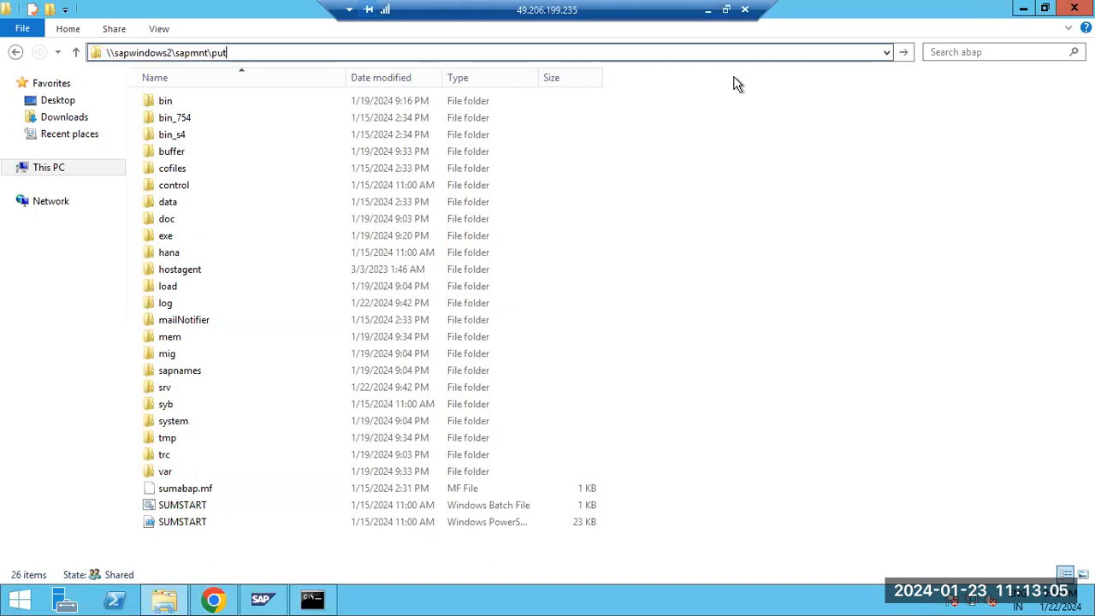
pyautogui.hotkey('ctrl', 'a')
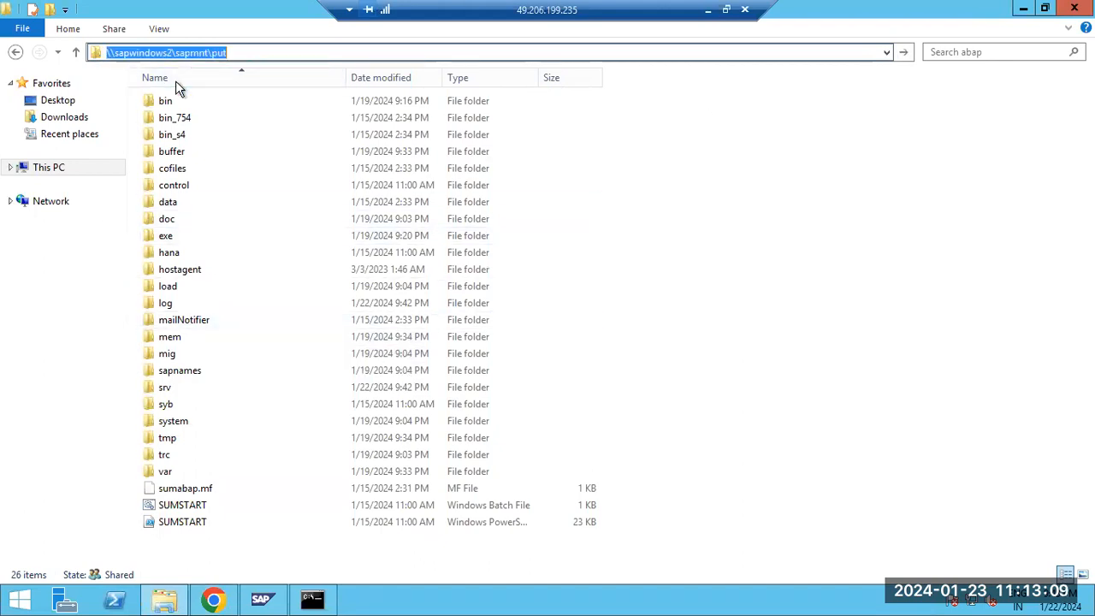
pyautogui.press('End')
pyautogui.press('BackSpace')
pyautogui.press('BackSpace')
pyautogui.press('BackSpace')
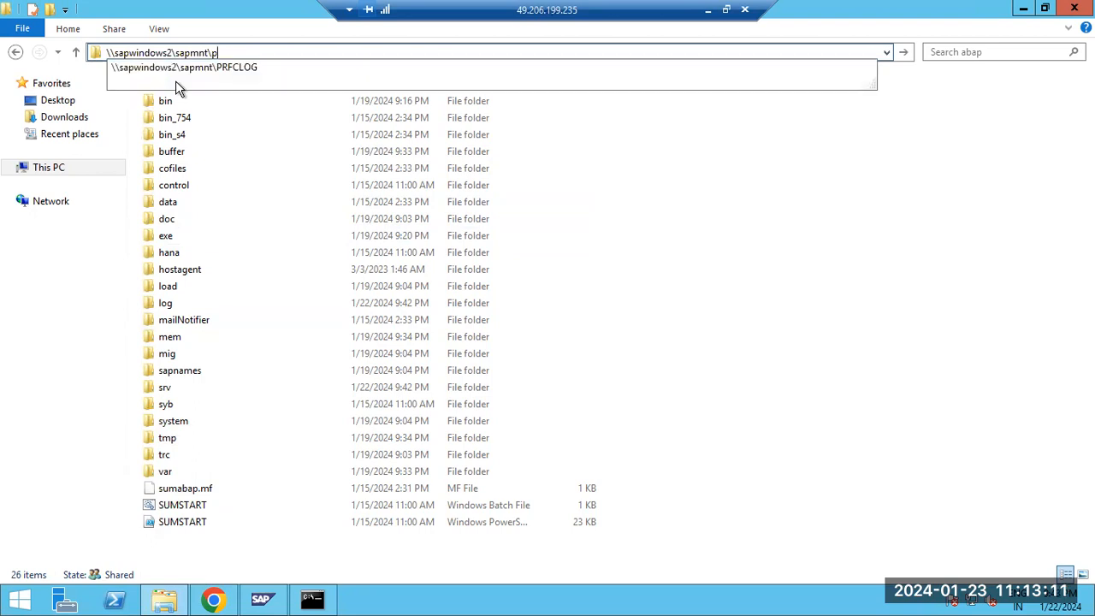
pyautogui.press('Return')
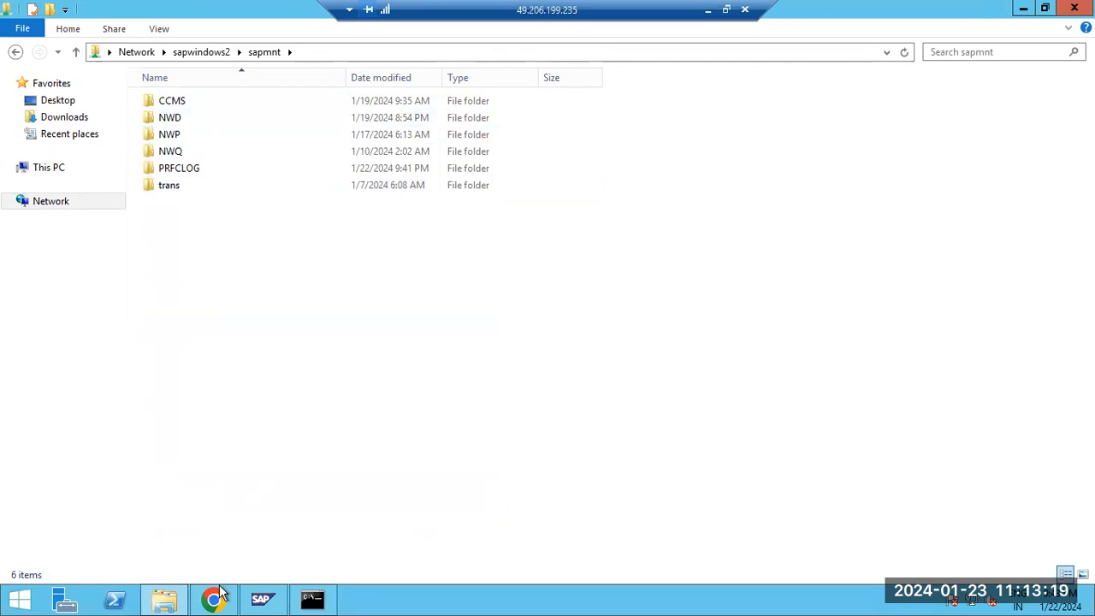
pyautogui.click(168, 601)
pyautogui.click(168, 601)
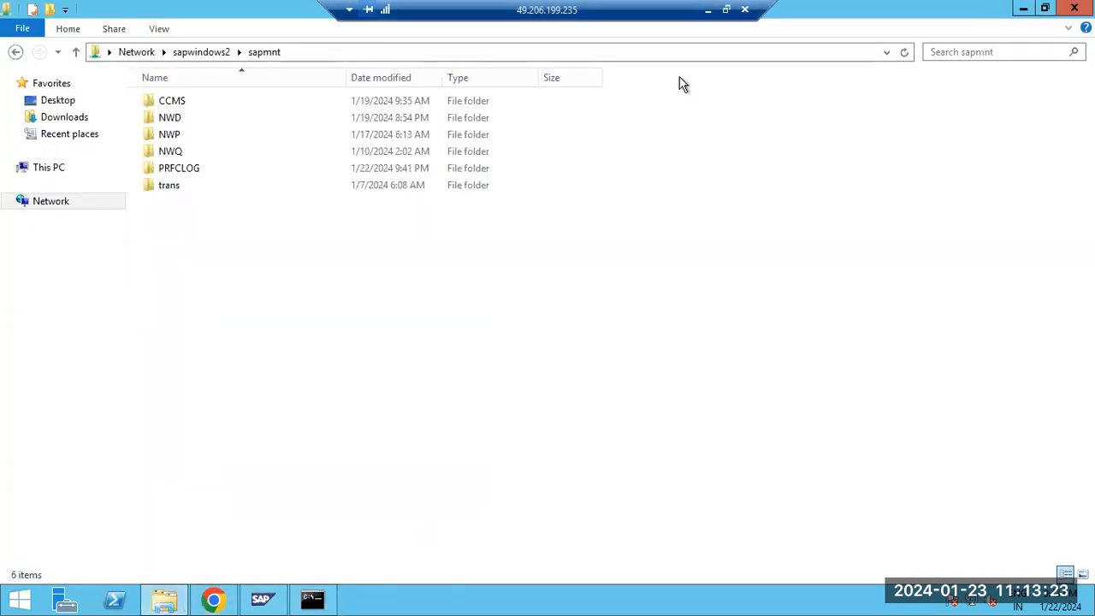
# Switch to the other remote desktop session and open transaction RZ10 in SAP GUI, acknowledging the information dialog
pyautogui.click(708, 10)
pyautogui.click(643, 599)
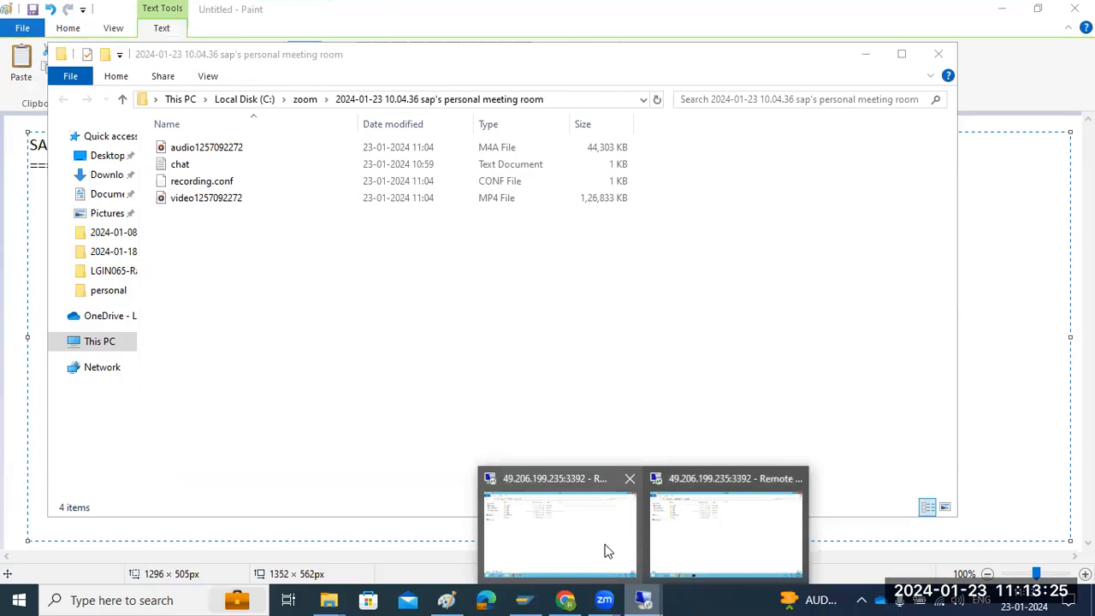
pyautogui.click(587, 532)
pyautogui.click(260, 600)
pyautogui.write('rz10')
pyautogui.press('Return')
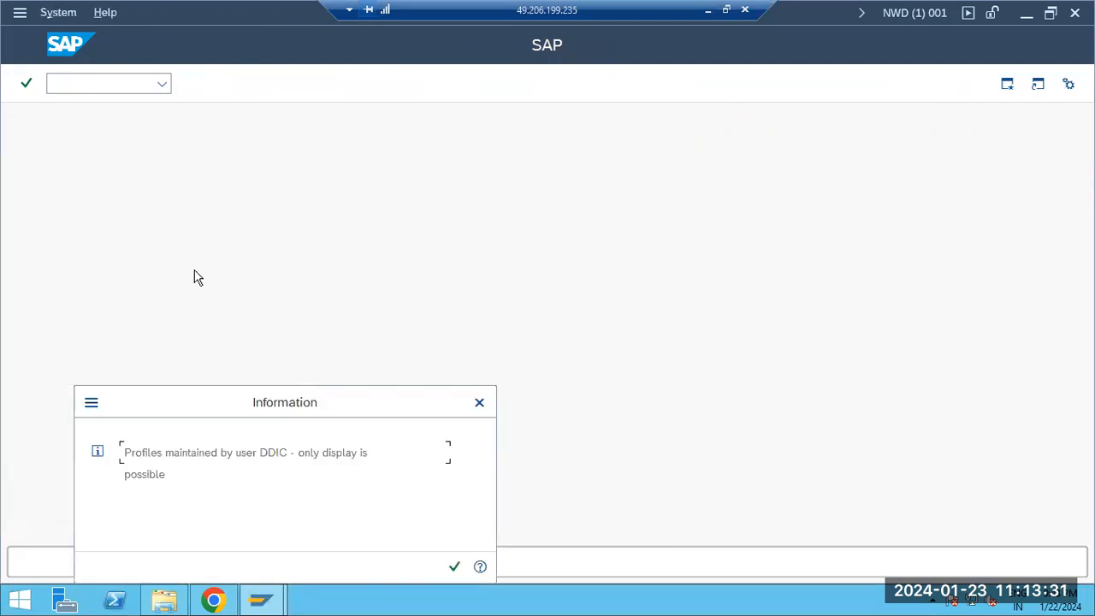
pyautogui.click(454, 567)
# Open transaction SM12 and list the lock entries for client 001 and user DDIC
pyautogui.click(97, 78)
pyautogui.write('/nsm12')
pyautogui.press('Return')
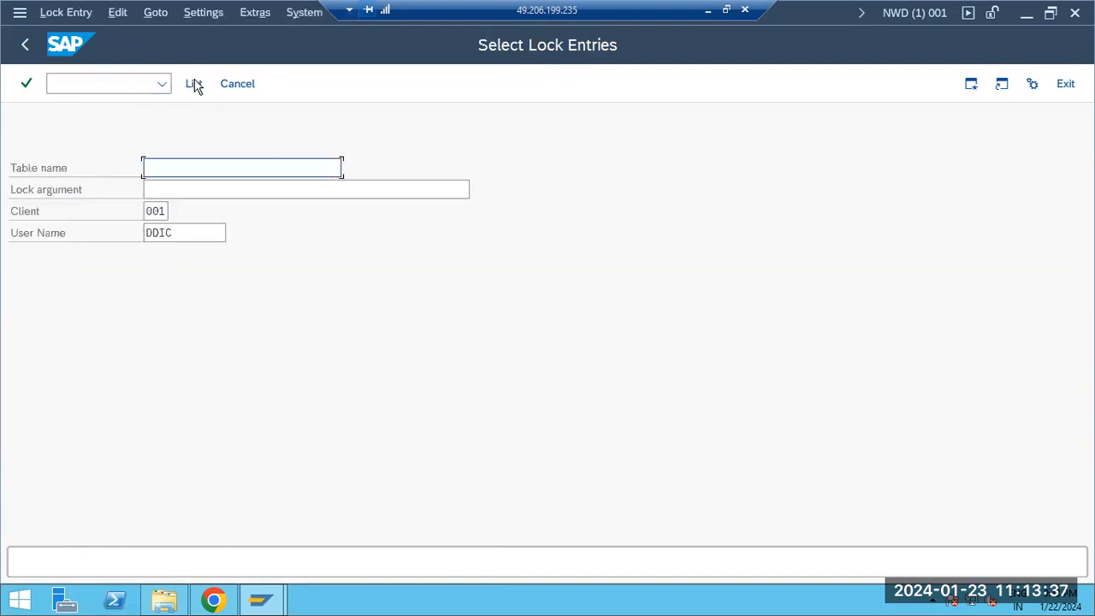
pyautogui.click(193, 83)
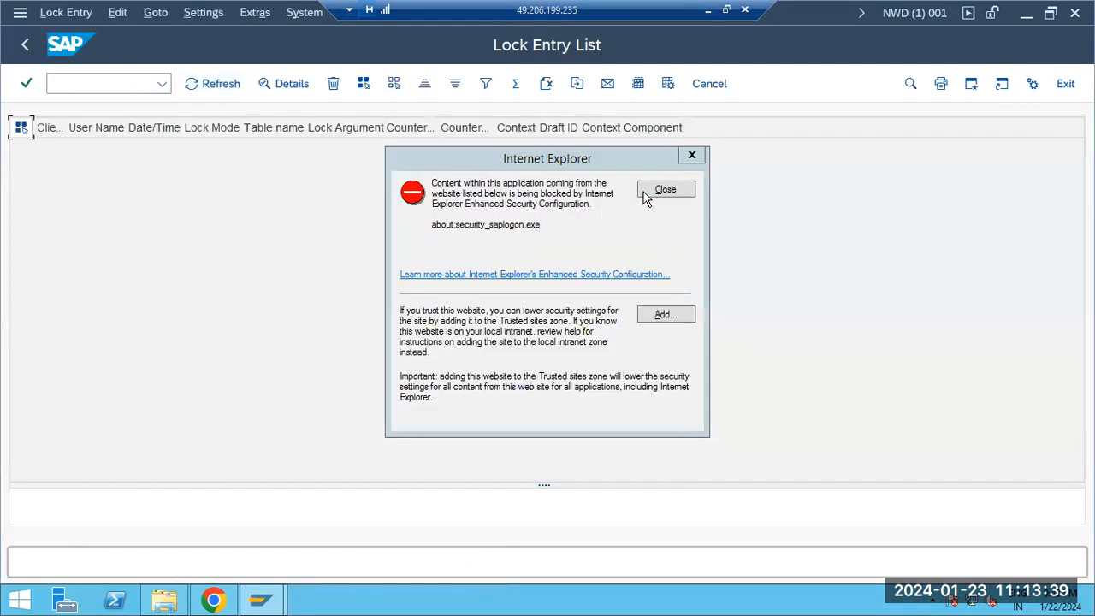
pyautogui.click(645, 196)
# Return to the lock entry selection, clear the client and user name, and list all lock entries
pyautogui.click(25, 44)
pyautogui.click(157, 214)
pyautogui.doubleClick(158, 214)
pyautogui.press('BackSpace')
pyautogui.press('Tab')
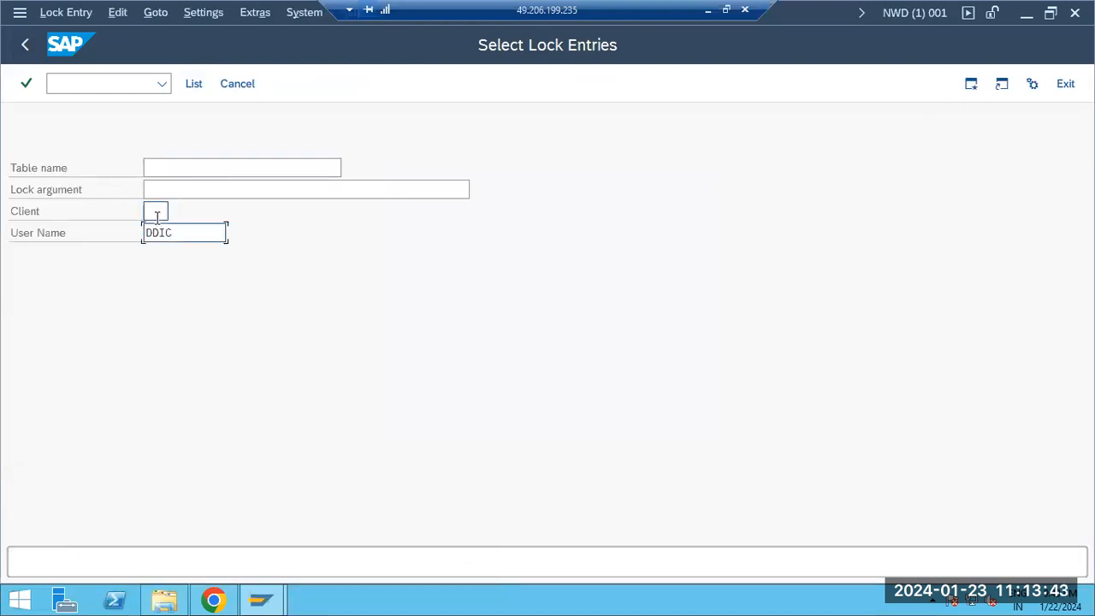
pyautogui.hotkey('shift', 'End')
pyautogui.press('Delete')
pyautogui.click(194, 82)
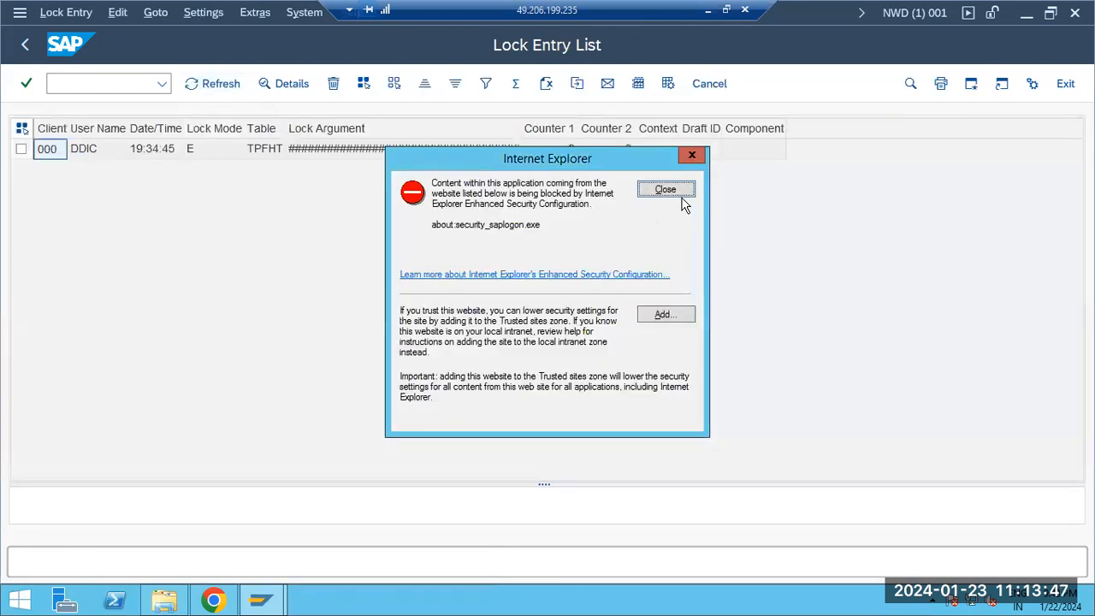
pyautogui.click(665, 190)
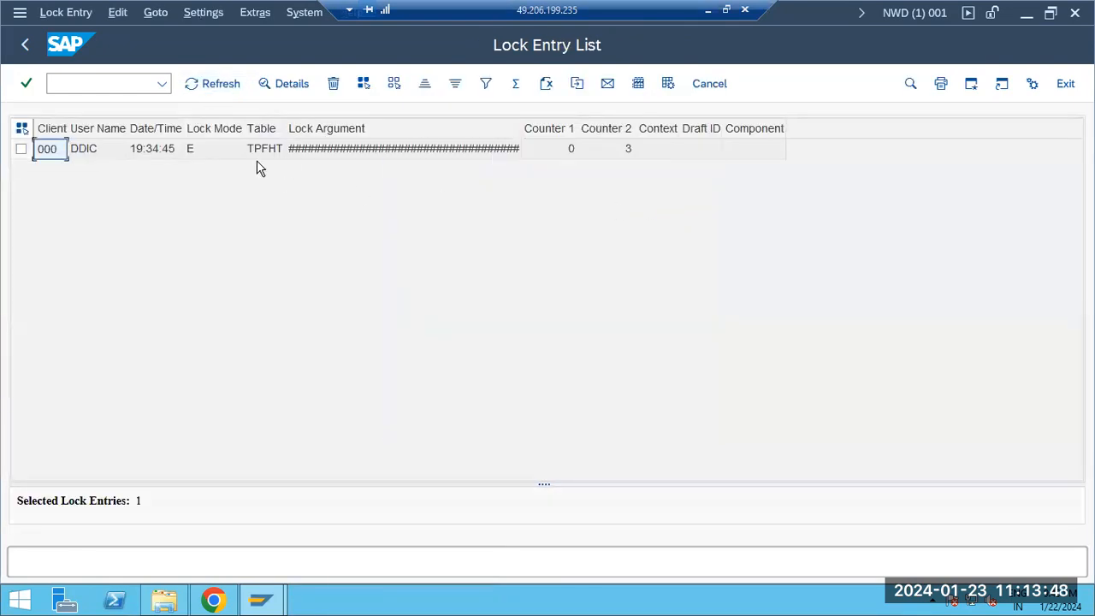
# Delete the client 000 DDIC lock entry on table TPFHT
pyautogui.click(20, 150)
pyautogui.click(333, 83)
pyautogui.click(264, 359)
# Open transaction RZ10 for editing profiles
pyautogui.click(74, 83)
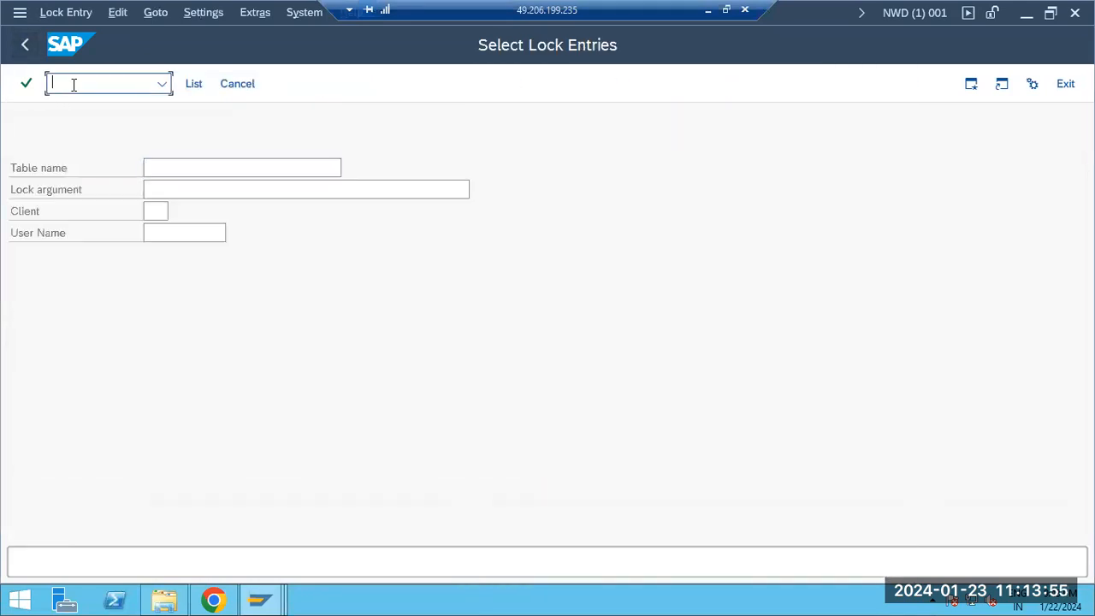
pyautogui.write('/nrz10')
pyautogui.press('Return')
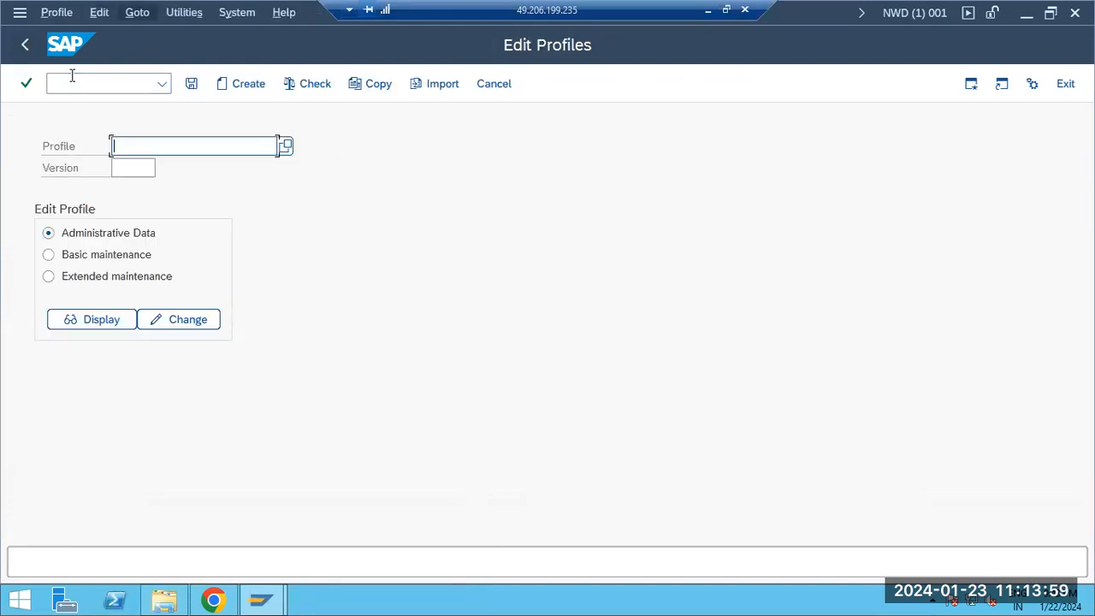
pyautogui.hotkey('alt', 'g')
pyautogui.press('Right')
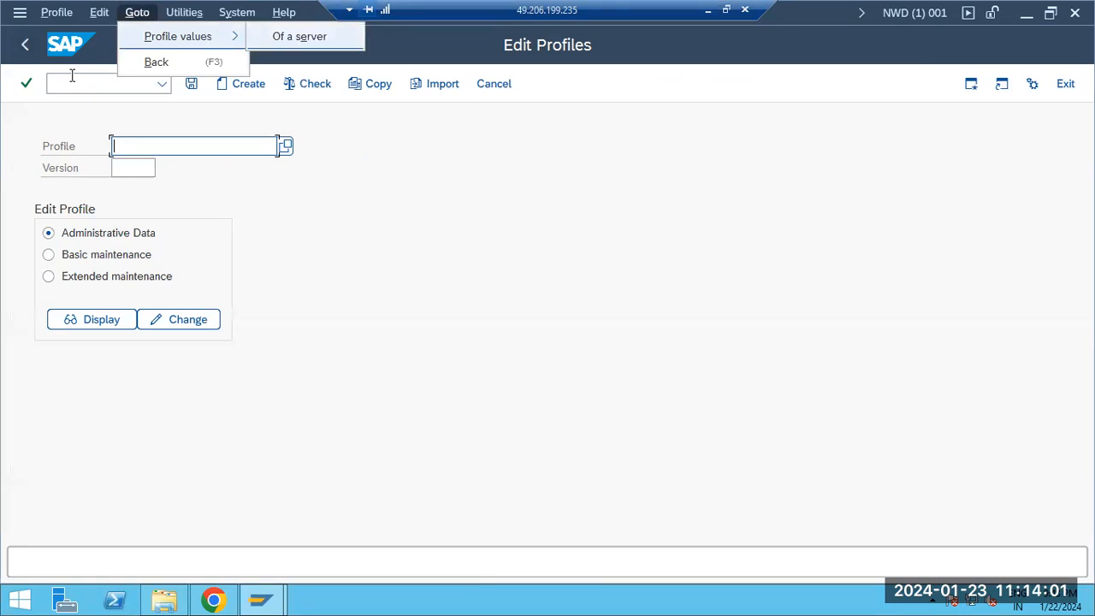
pyautogui.press('Return')
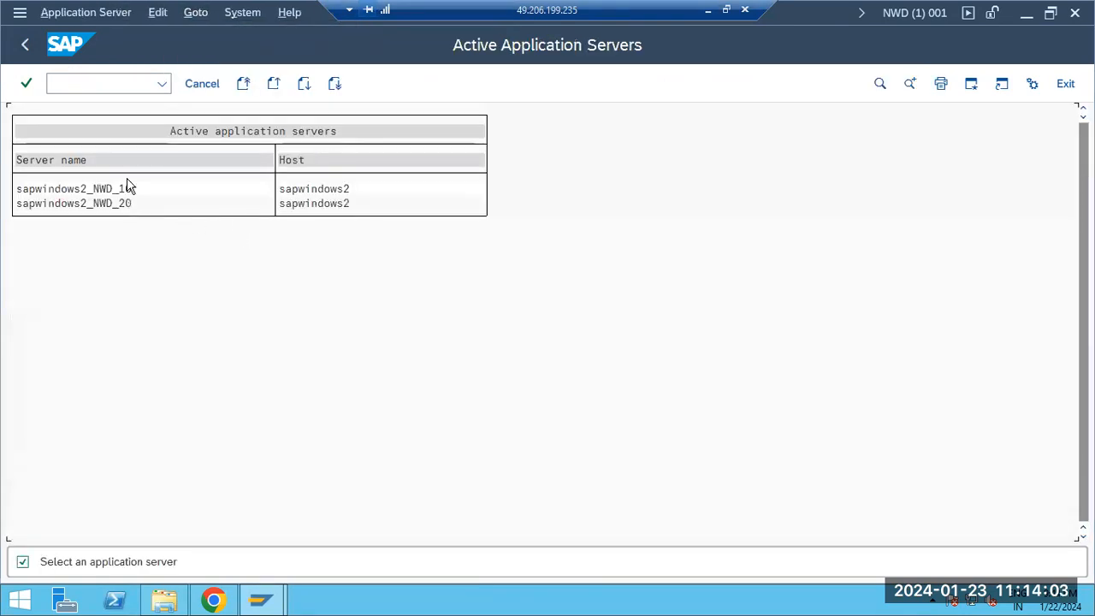
pyautogui.click(25, 44)
# Import the profiles of all active servers and return from the check log to the Edit Profiles screen
pyautogui.hotkey('alt', 'u')
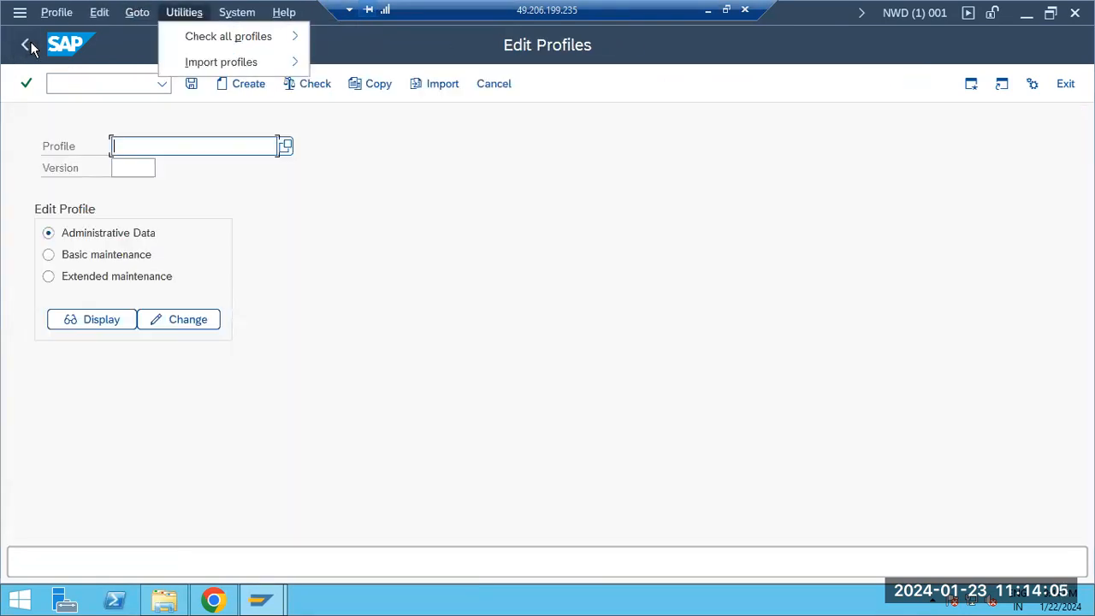
pyautogui.moveTo(221, 62)
pyautogui.click(374, 62)
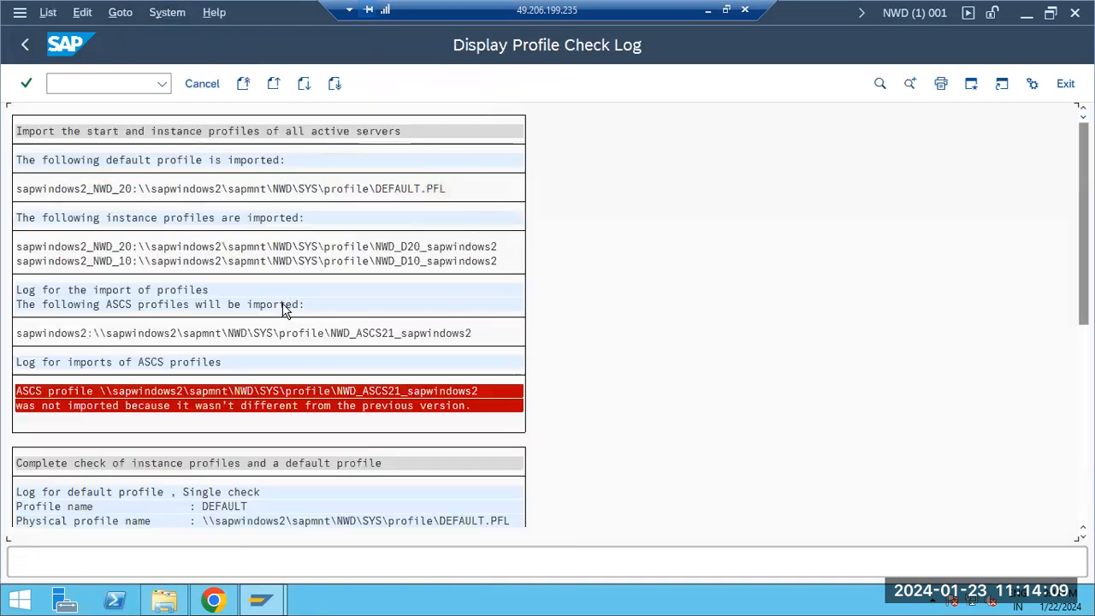
pyautogui.click(25, 43)
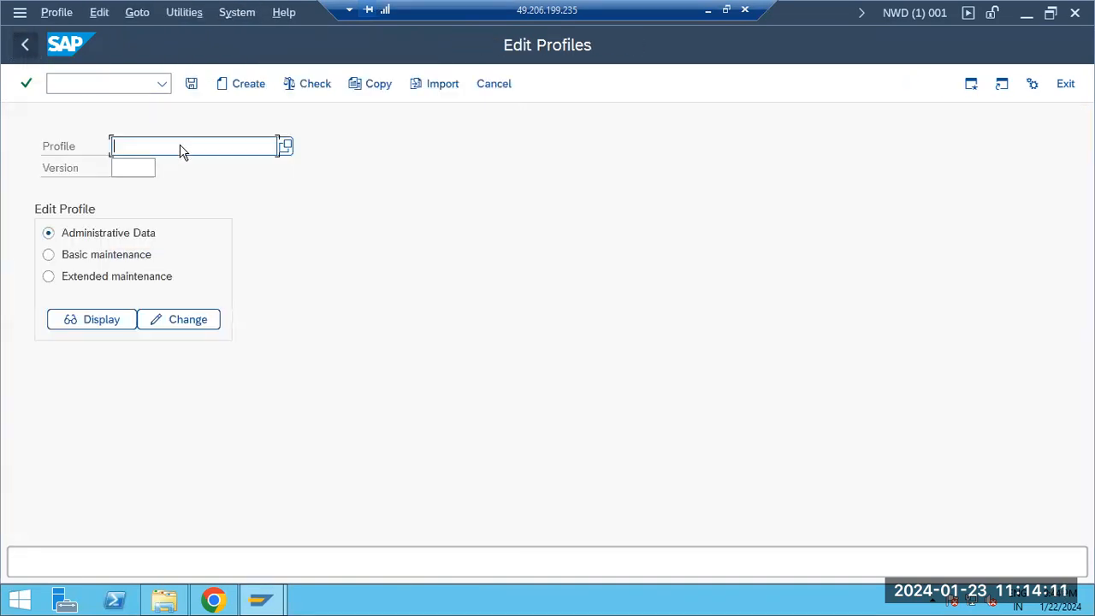
# Open the instance profile NWD_D20_SAPWINDOWS2 for change in Extended maintenance and look through its parameters
pyautogui.click(285, 145)
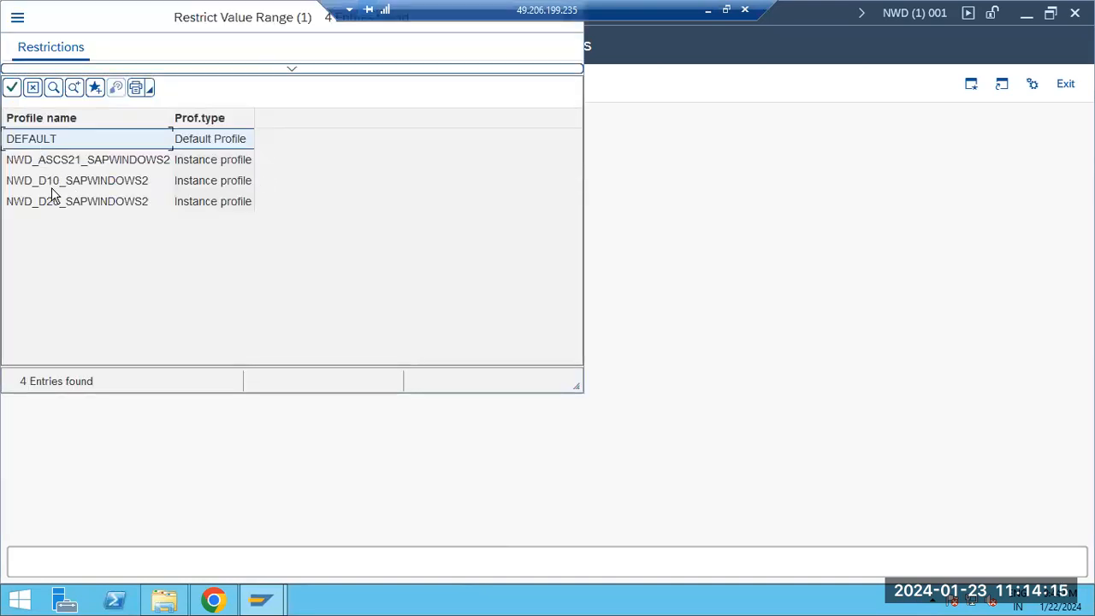
pyautogui.click(78, 277)
pyautogui.click(169, 320)
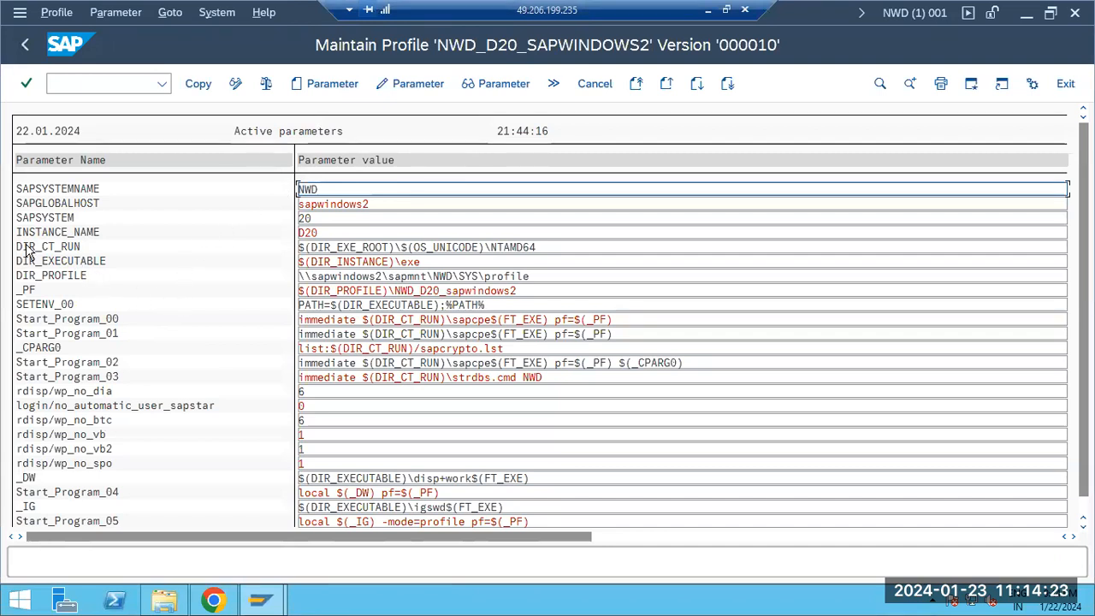
pyautogui.scroll(-2, 67, 407)
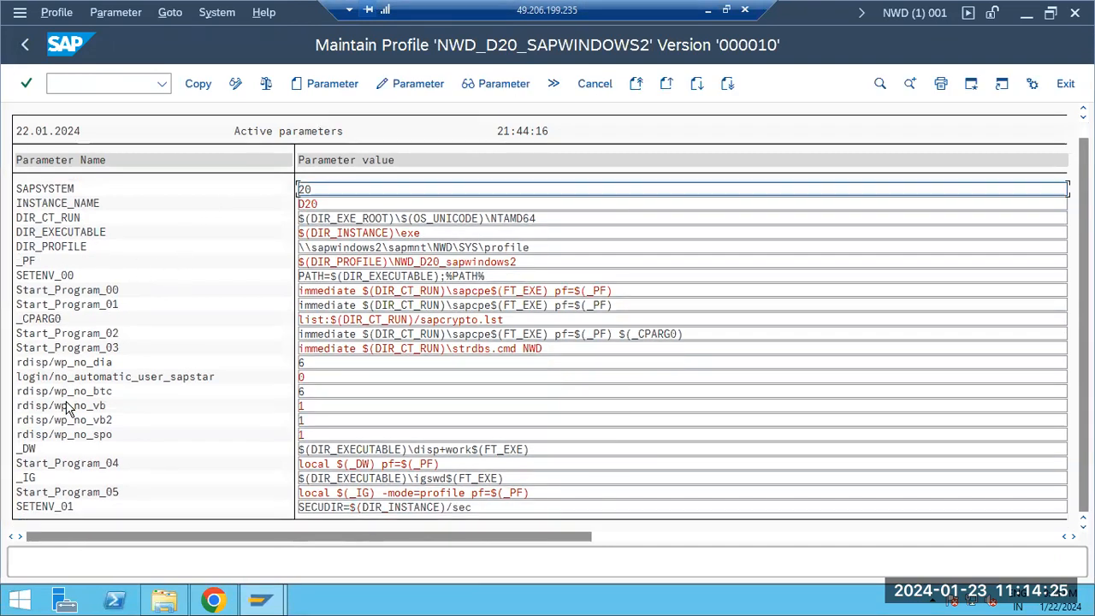
pyautogui.scroll(2, 68, 407)
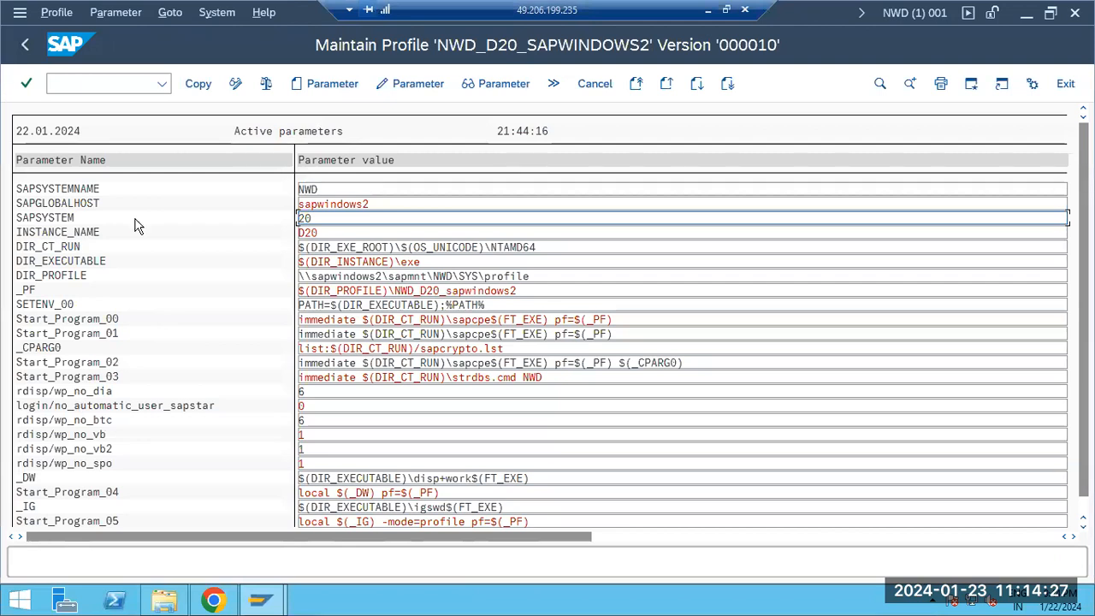
# Start a new parameter named DIR_PUT in the NWD_D20_SAPWINDOWS2 profile and load its standard values
pyautogui.click(317, 82)
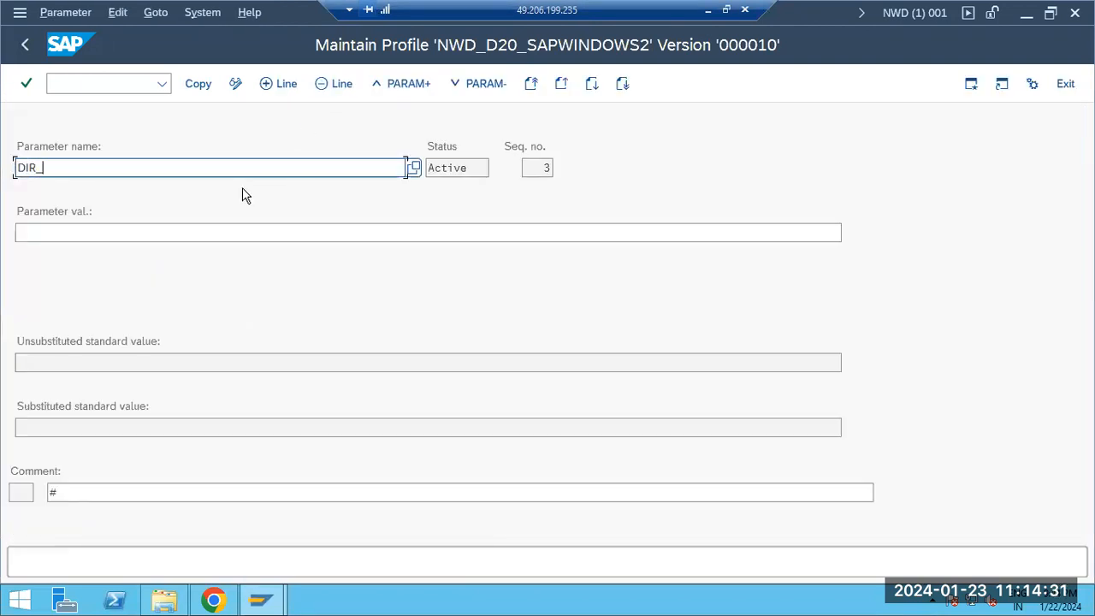
pyautogui.write('DIR_PUT')
pyautogui.press('Return')
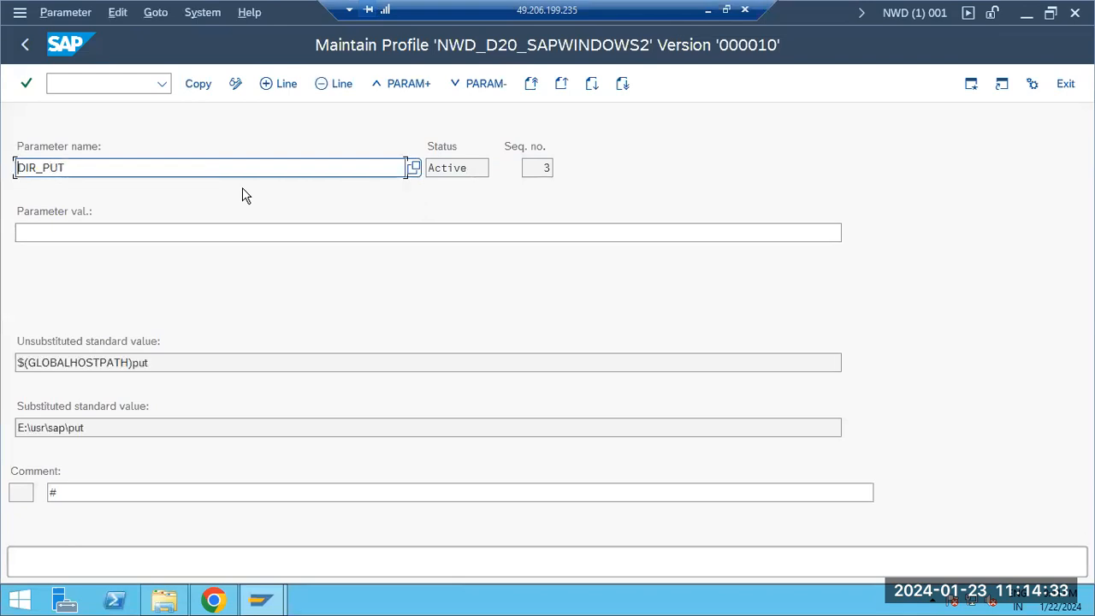
pyautogui.click(97, 430)
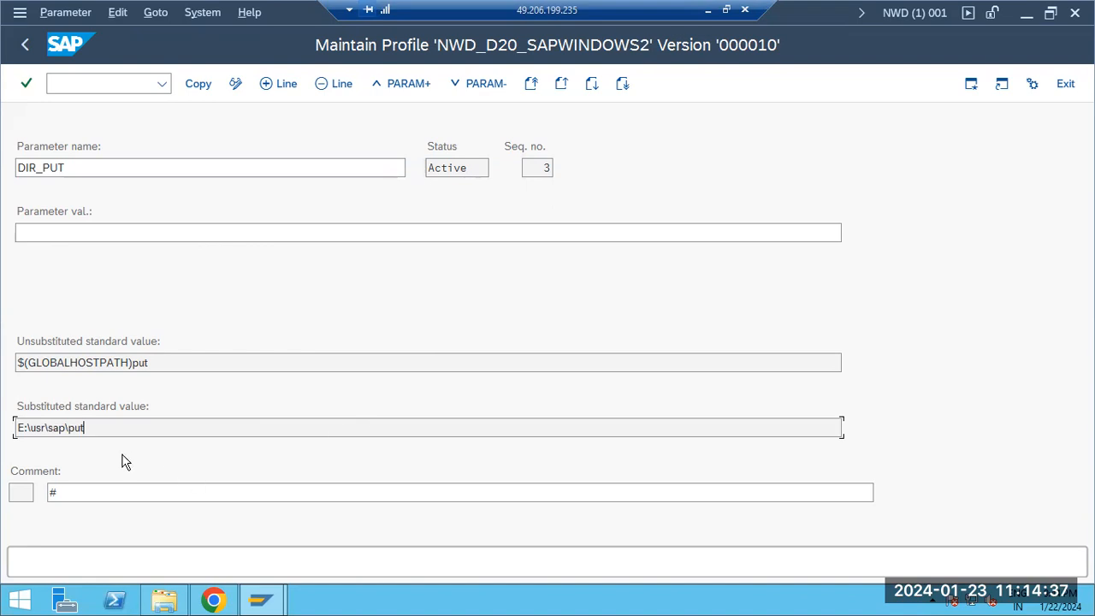
# Switch to the remote desktop session running Software Update Manager and copy the DIR_PUT path \\sapwindows2\sapmnt\put from the fatal error line
pyautogui.click(166, 597)
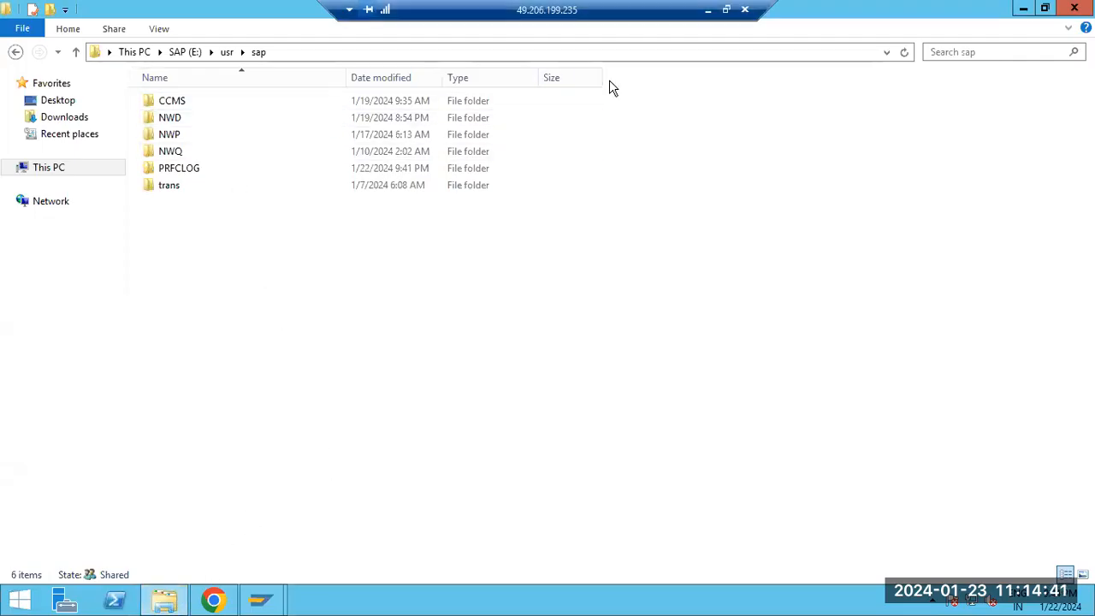
pyautogui.click(709, 9)
pyautogui.click(644, 599)
pyautogui.click(701, 558)
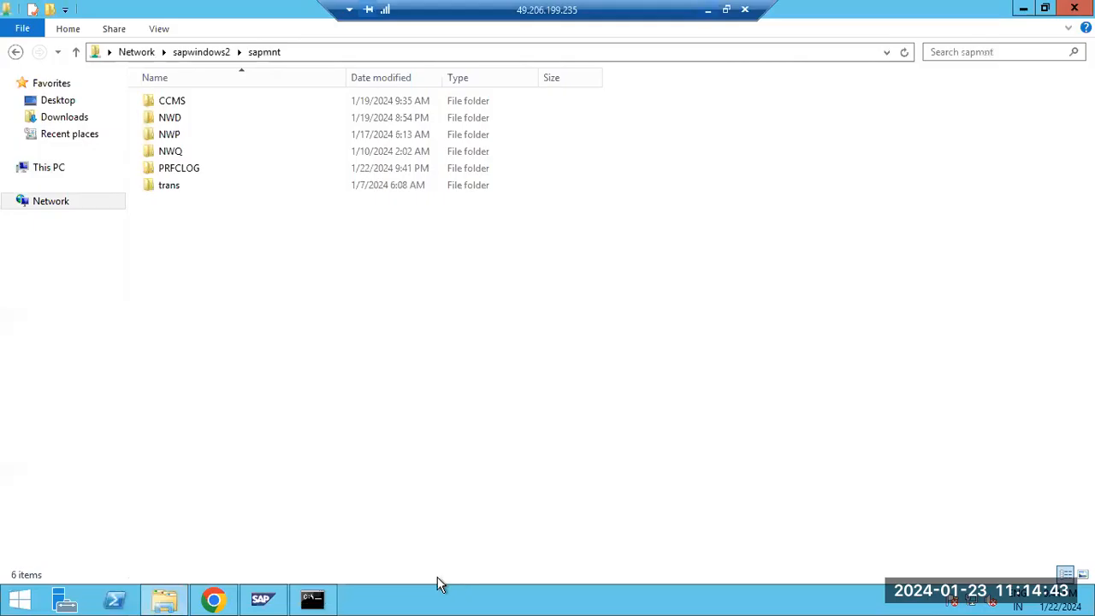
pyautogui.click(184, 601)
pyautogui.click(215, 599)
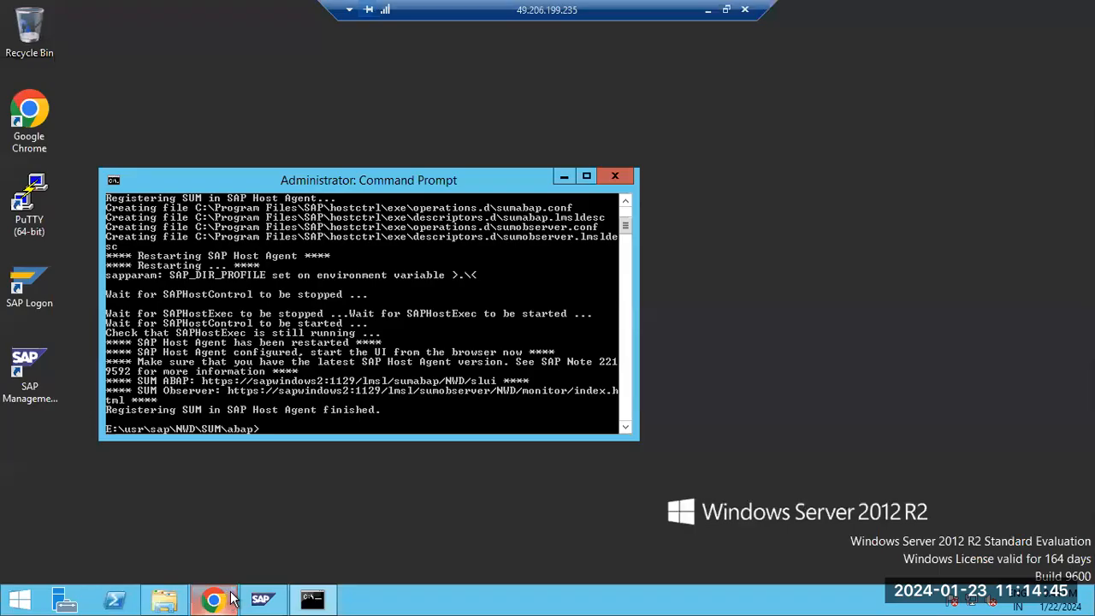
pyautogui.click(225, 601)
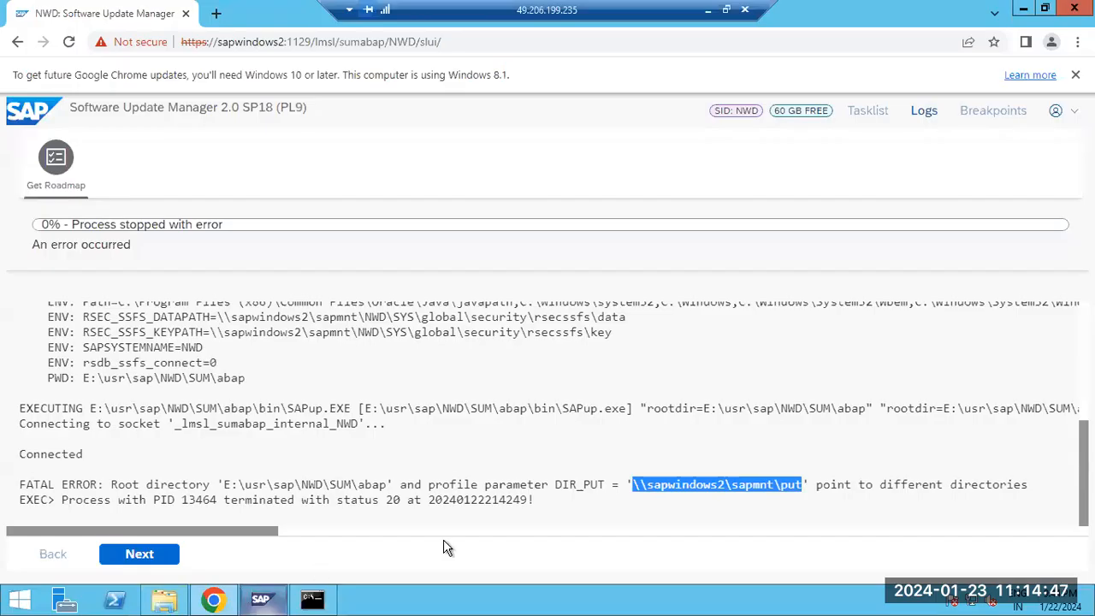
pyautogui.rightClick(639, 485)
pyautogui.click(664, 498)
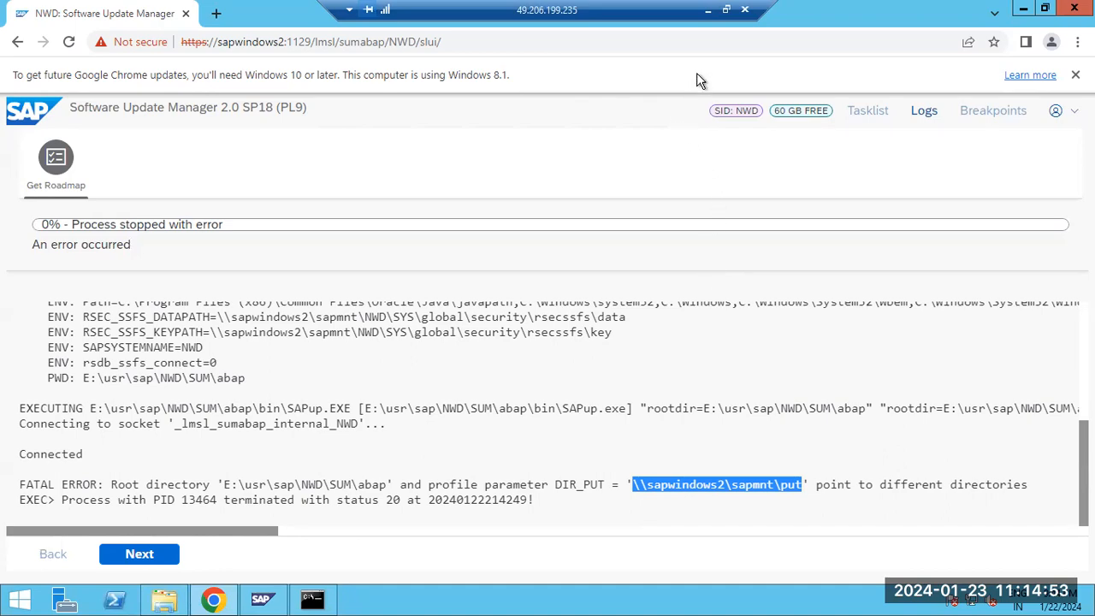
# Switch back to the SAP GUI session and apply \\sapwindows2\sapmnt\put as the DIR_PUT parameter value
pyautogui.click(709, 10)
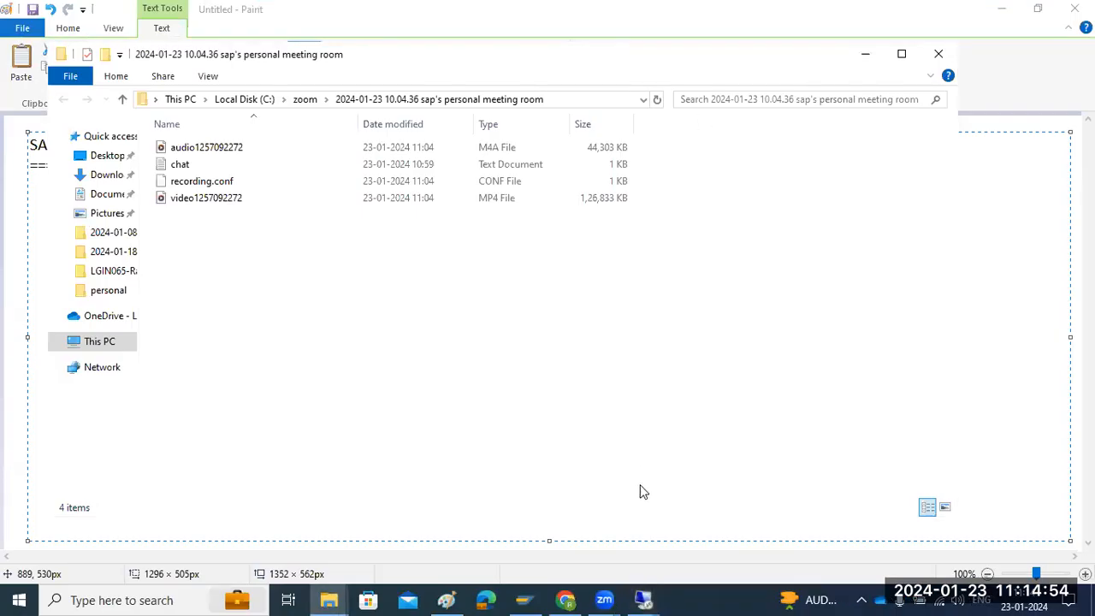
pyautogui.click(644, 599)
pyautogui.click(587, 548)
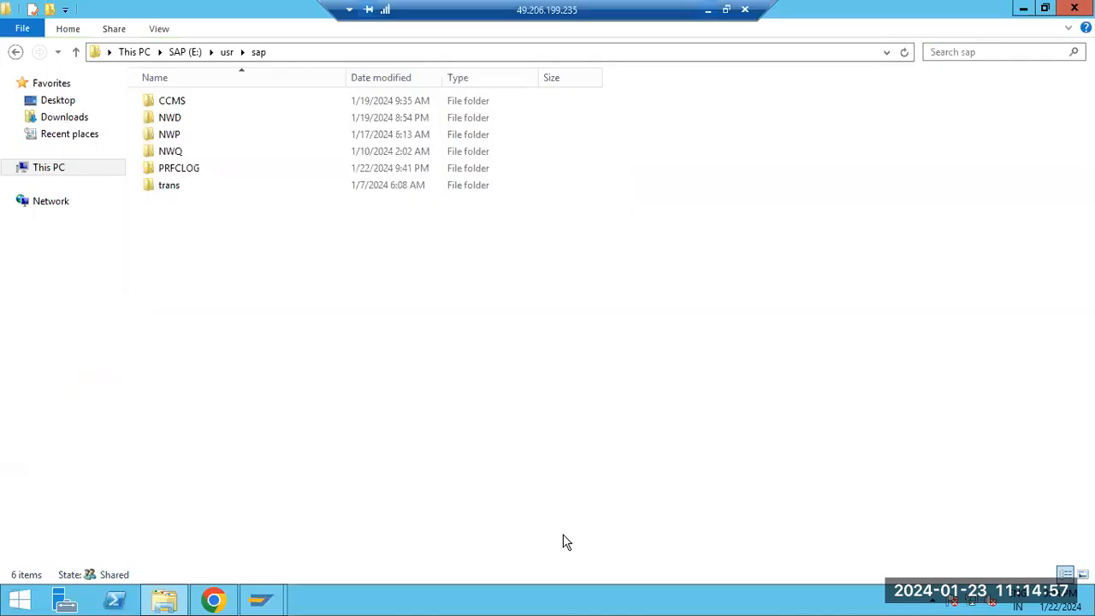
pyautogui.moveTo(261, 599)
pyautogui.click(325, 548)
pyautogui.click(90, 231)
pyautogui.hotkey('ctrl', 'v')
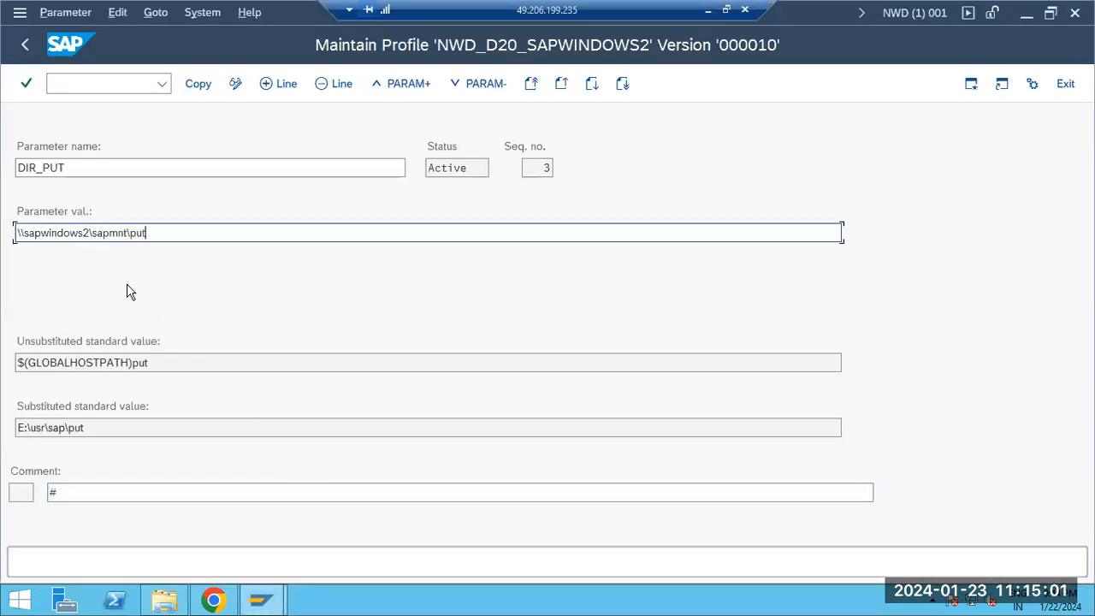
pyautogui.click(205, 86)
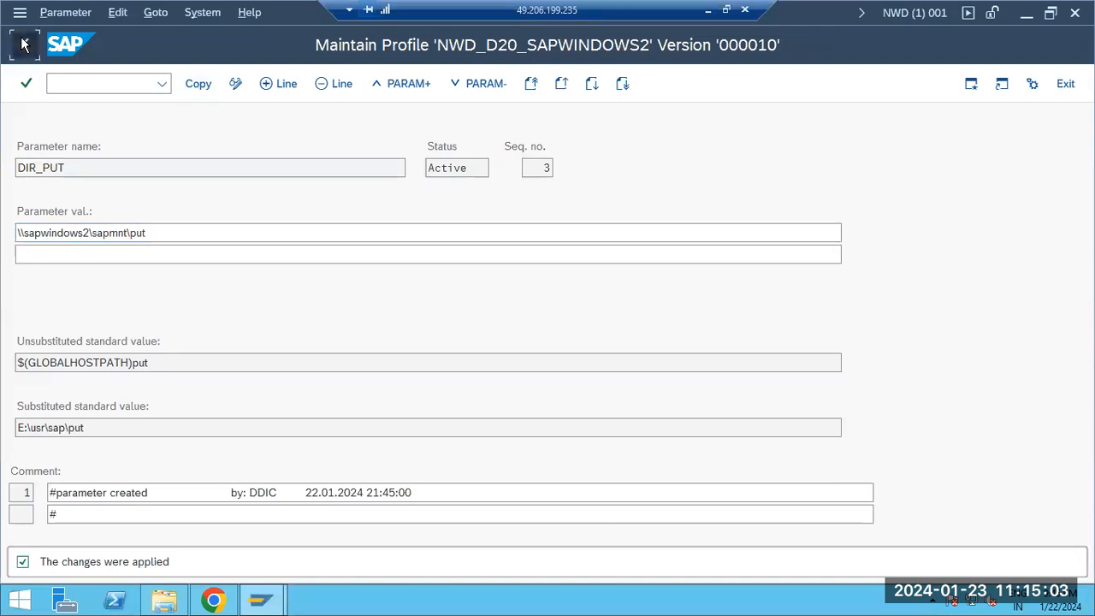
# Apply the parameter changes to the NWD_D20_SAPWINDOWS2 profile, then save and activate it, acknowledging the information and note dialogs
pyautogui.click(25, 45)
pyautogui.click(198, 83)
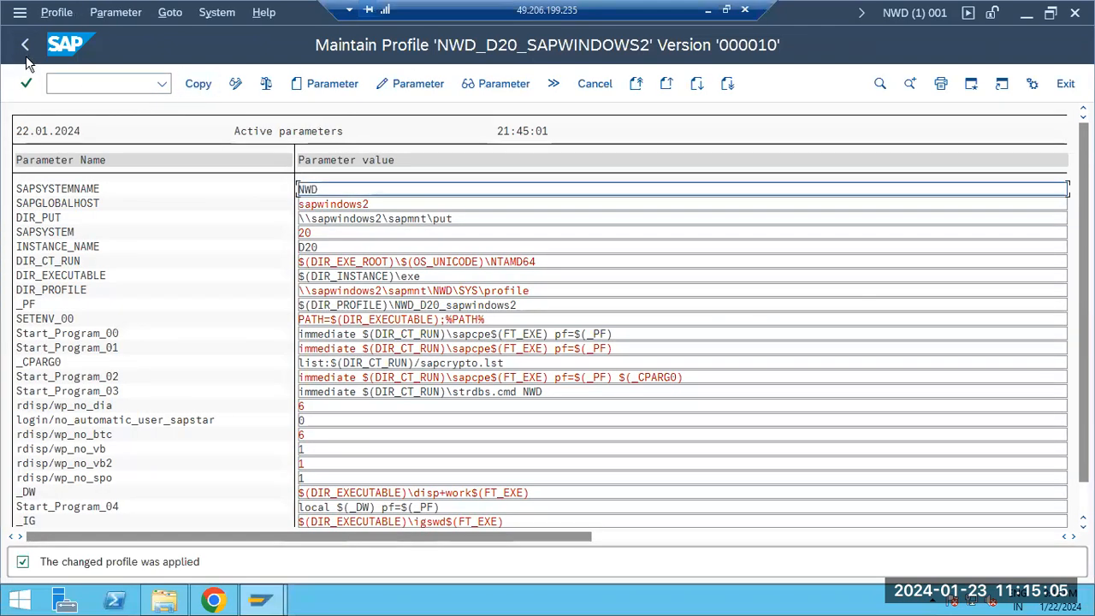
pyautogui.click(24, 47)
pyautogui.click(191, 83)
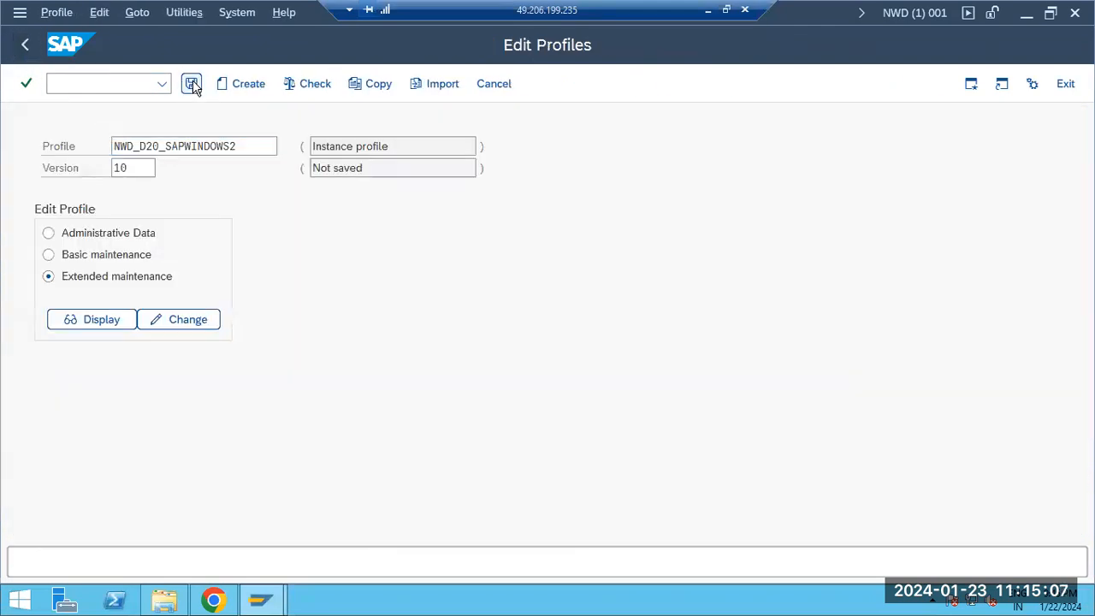
pyautogui.click(261, 365)
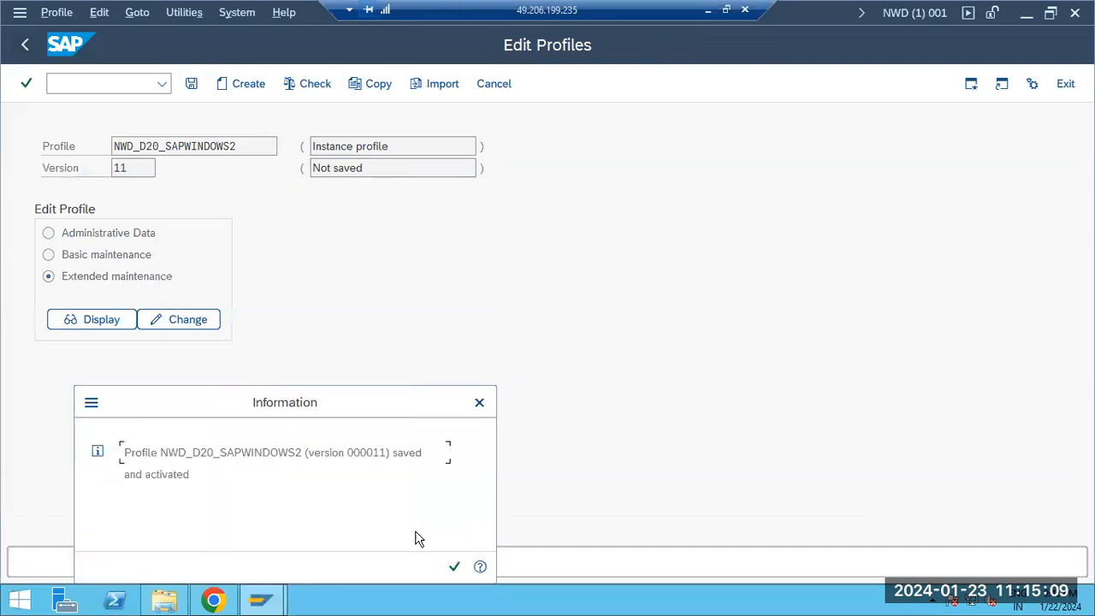
pyautogui.click(454, 567)
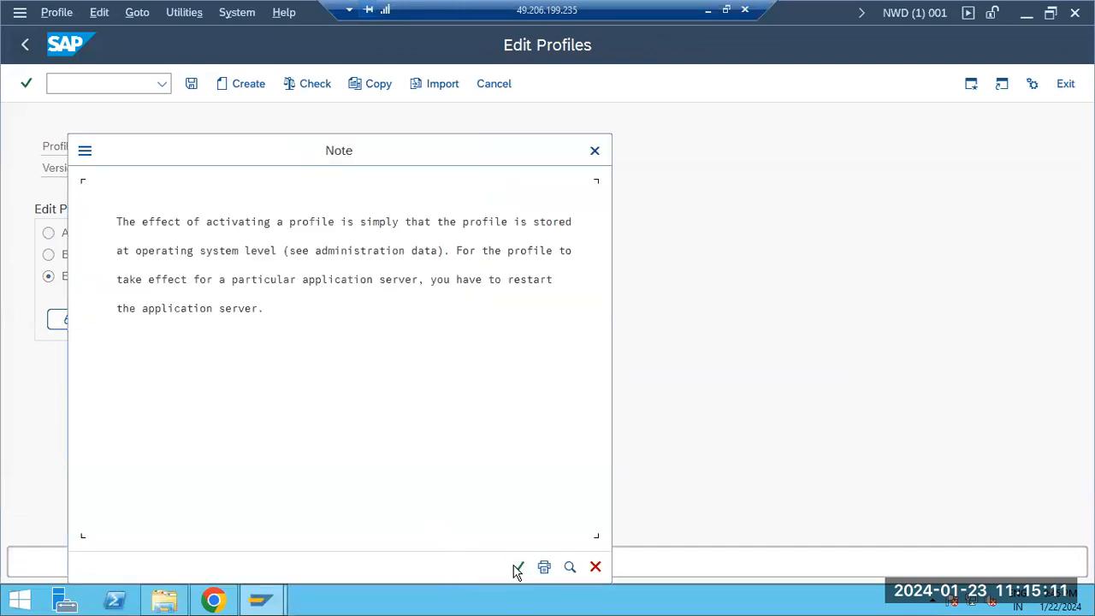
pyautogui.click(517, 568)
# Open the instance profile NWD_D10_SAPWINDOWS2 for change in Extended maintenance
pyautogui.click(287, 146)
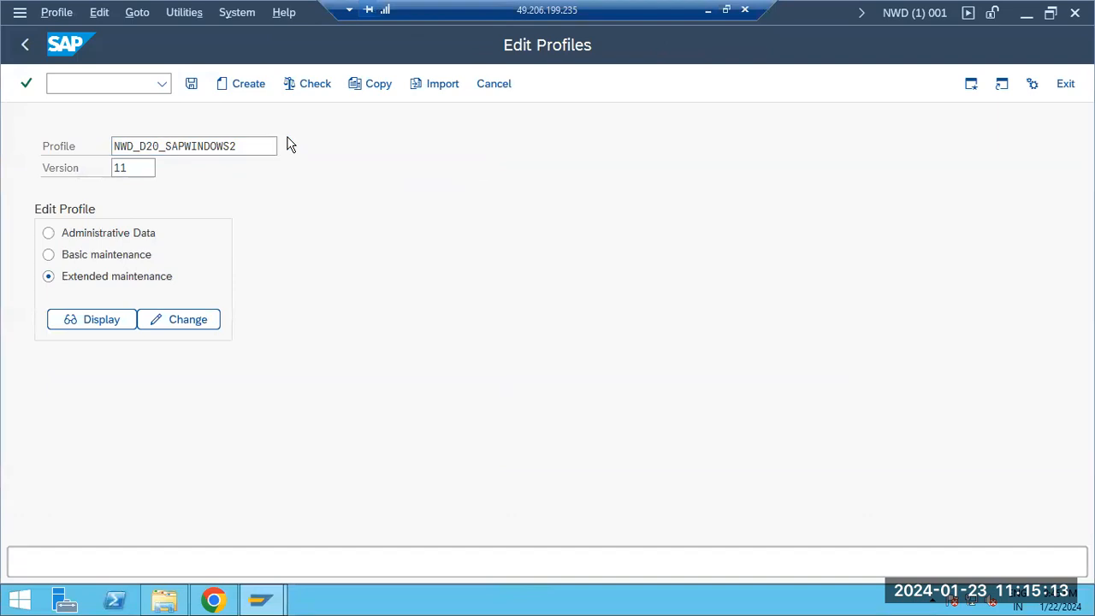
pyautogui.doubleClick(60, 190)
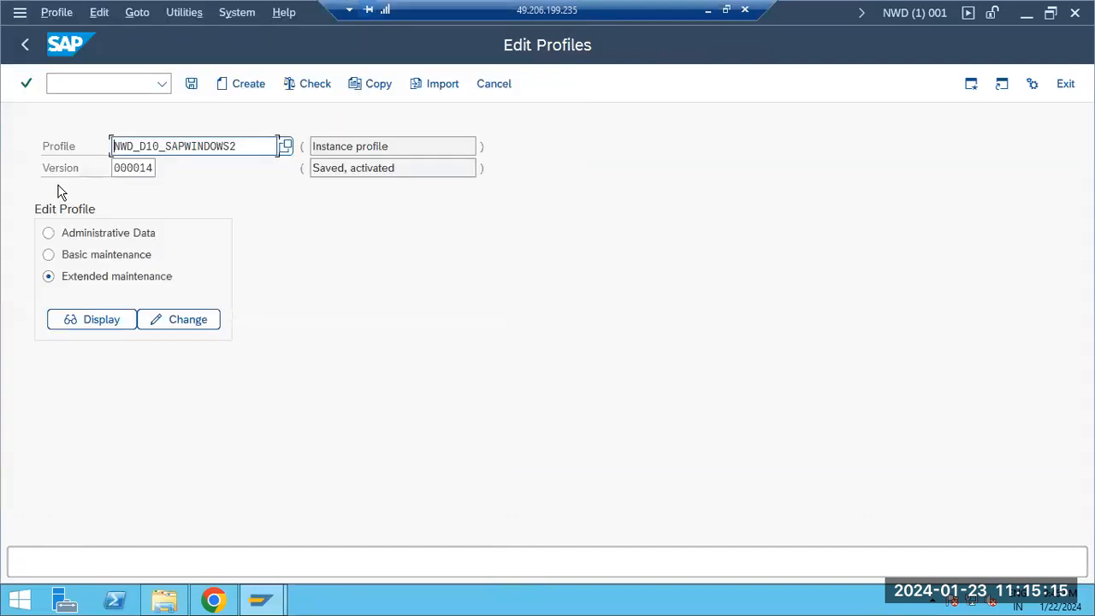
pyautogui.click(156, 327)
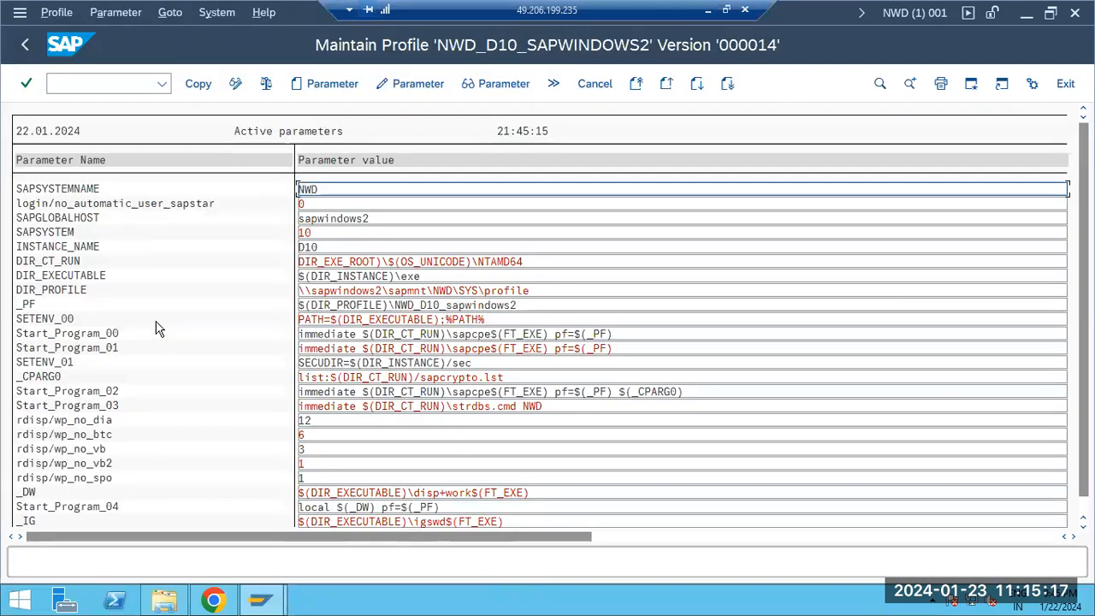
# Create the parameter DIR_PUT with the value \\sapwindows2\sapmnt\put in the NWD_D10_SAPWINDOWS2 profile and return to the parameter list
pyautogui.click(316, 83)
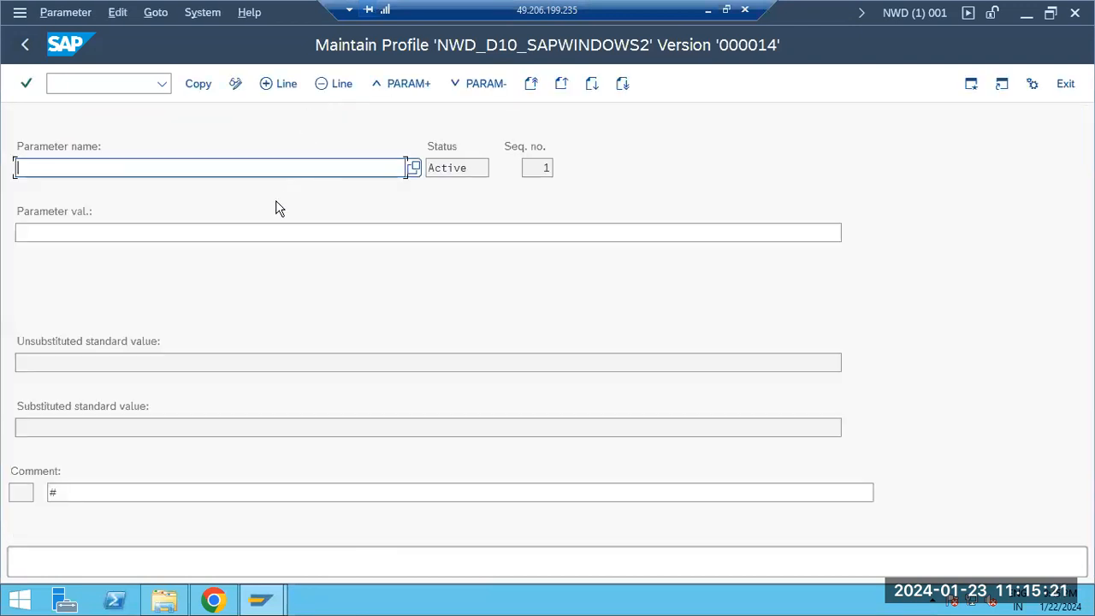
pyautogui.write('DIR_PUT')
pyautogui.press('Return')
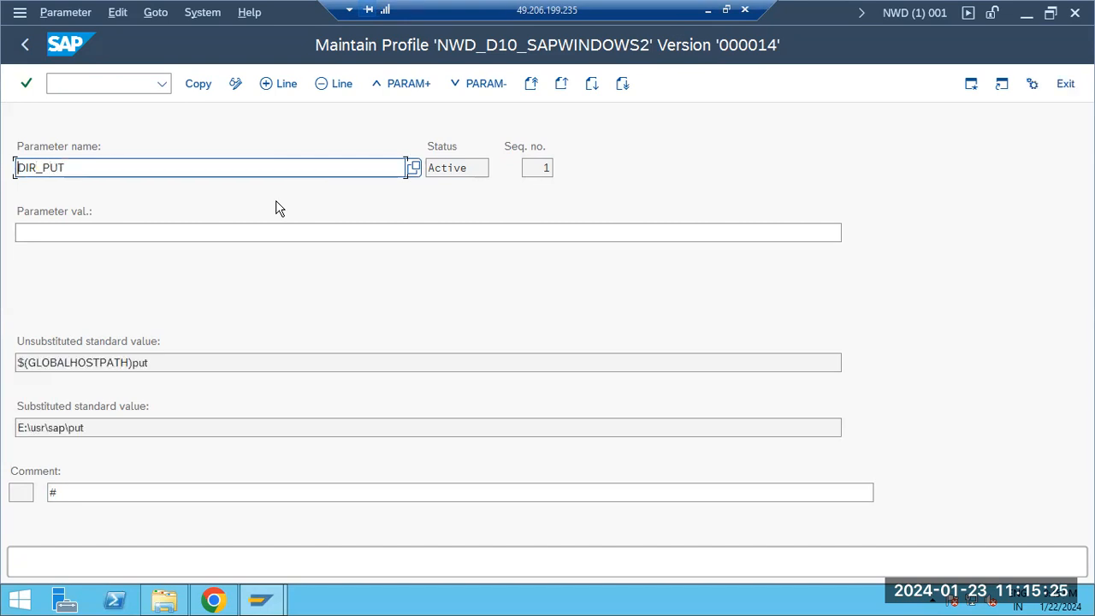
pyautogui.click(200, 232)
pyautogui.hotkey('ctrl', 'v')
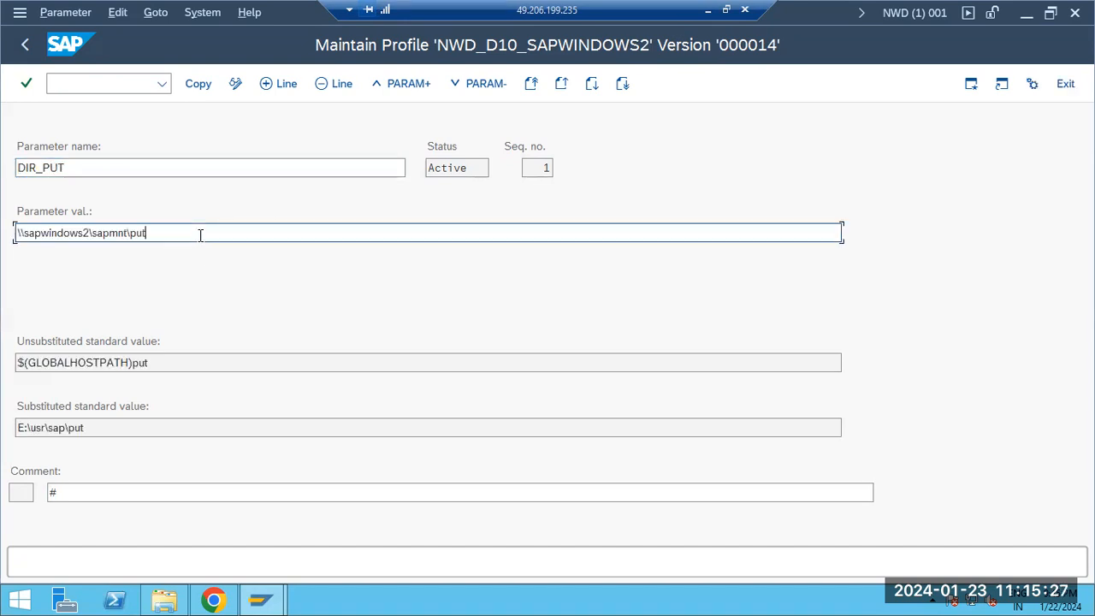
pyautogui.click(199, 83)
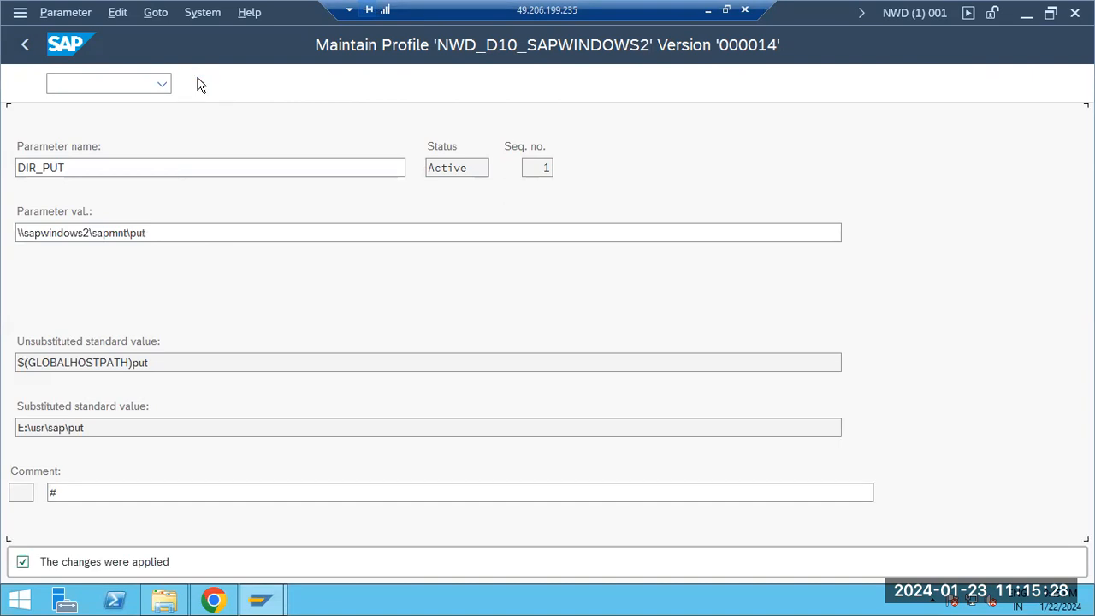
pyautogui.click(25, 47)
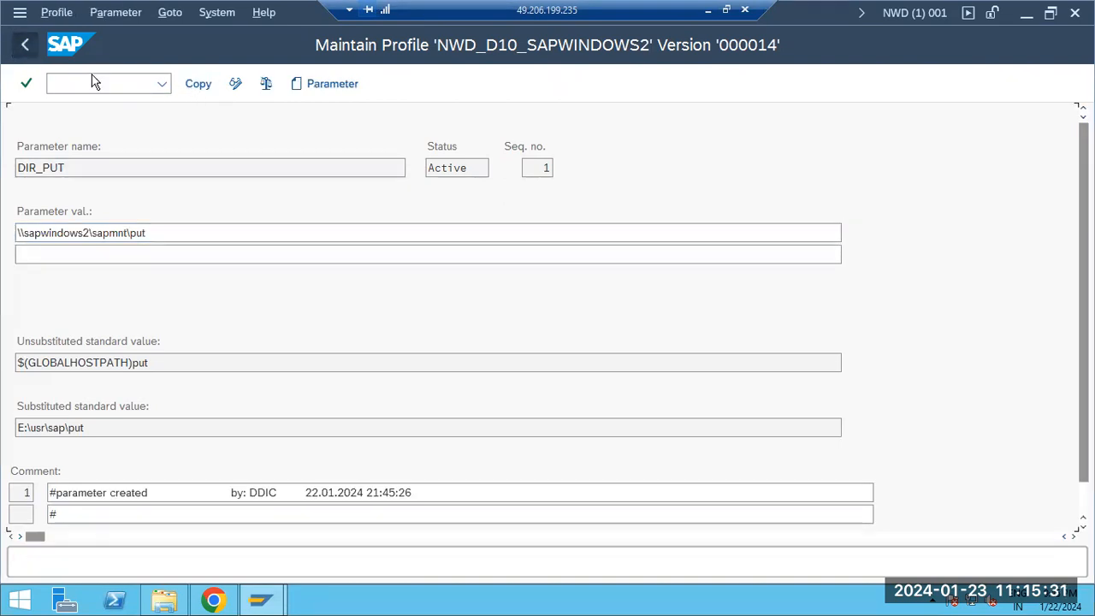
# Apply the parameter changes to the NWD_D10_SAPWINDOWS2 profile, then save and activate it, acknowledging the information and note dialogs
pyautogui.click(195, 83)
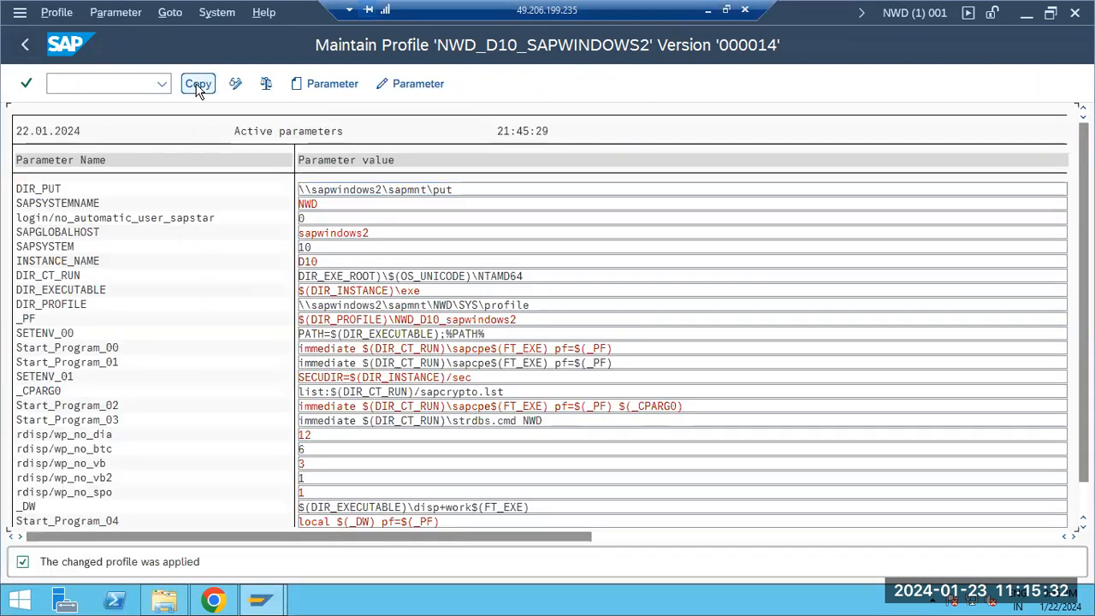
pyautogui.click(25, 47)
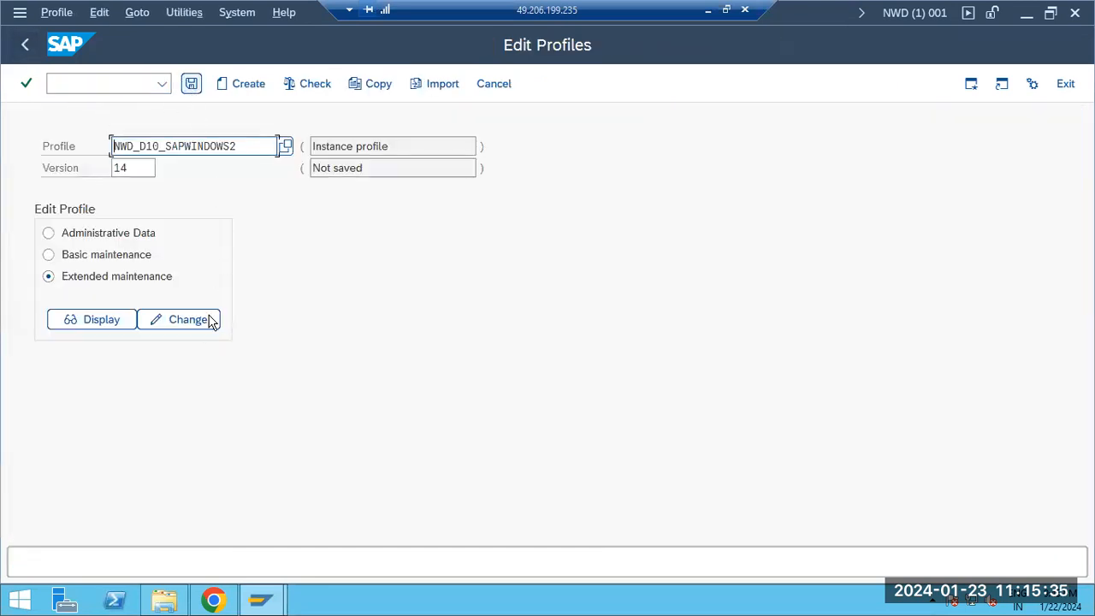
pyautogui.click(192, 83)
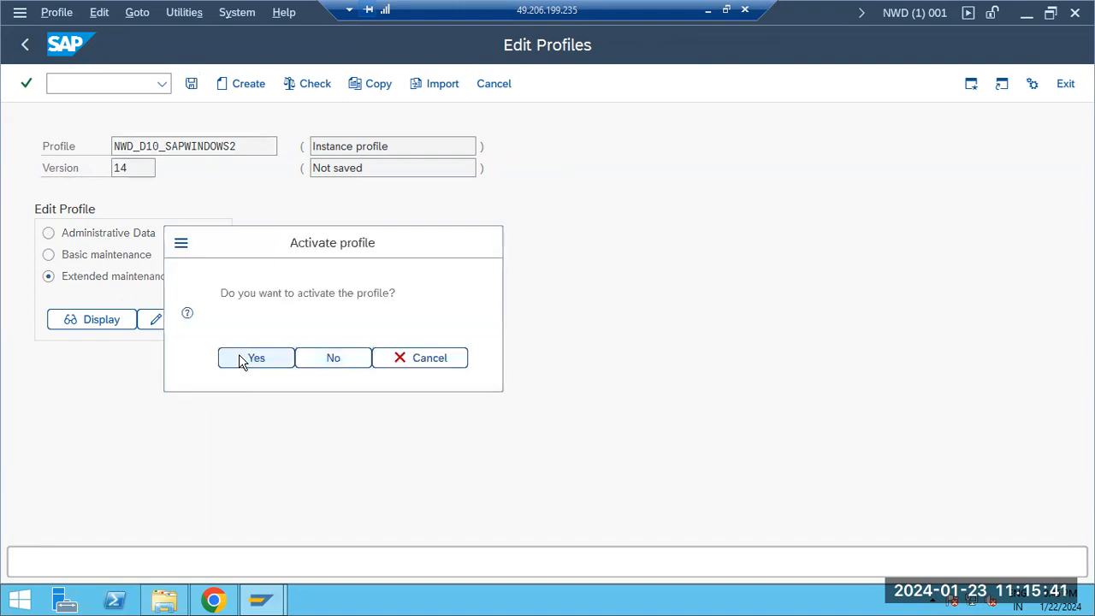
pyautogui.click(240, 359)
pyautogui.click(450, 566)
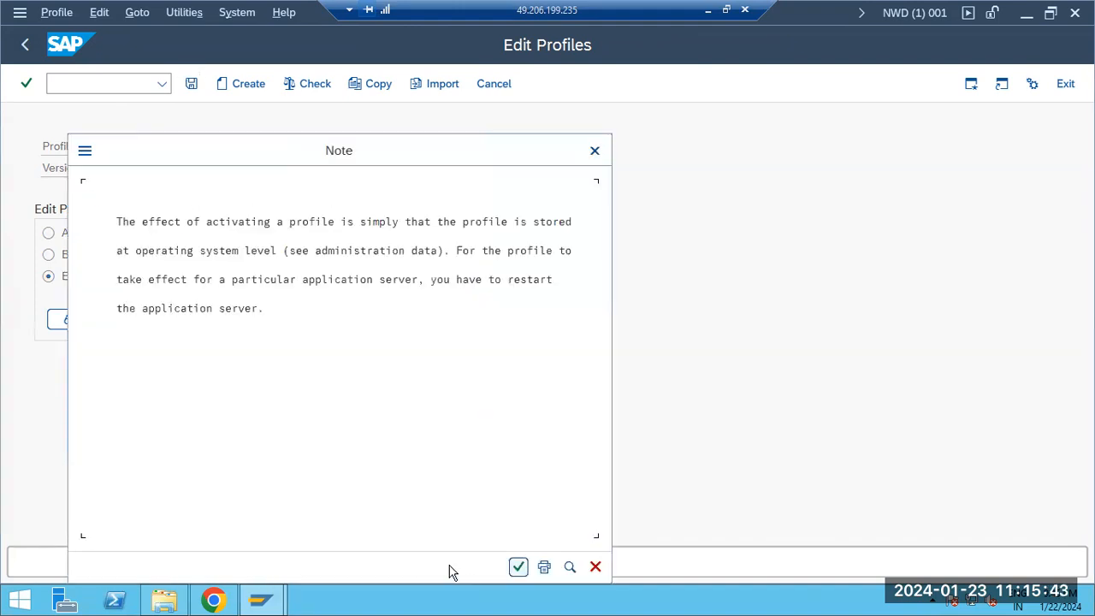
pyautogui.click(518, 566)
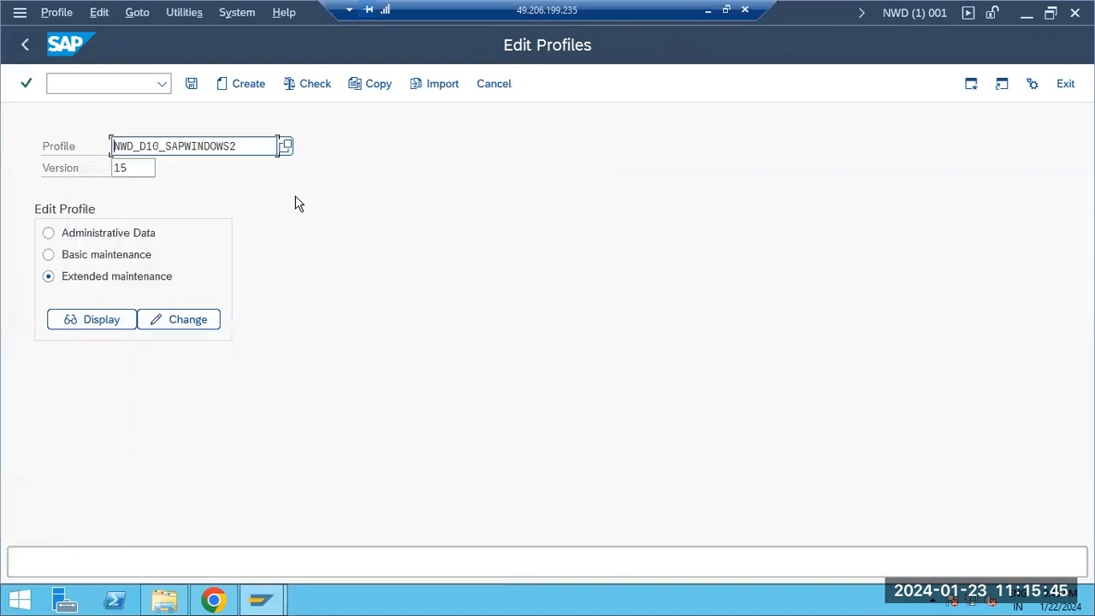
# Select the DEFAULT profile, display its Extended maintenance parameters, and switch the list to change mode
pyautogui.click(285, 146)
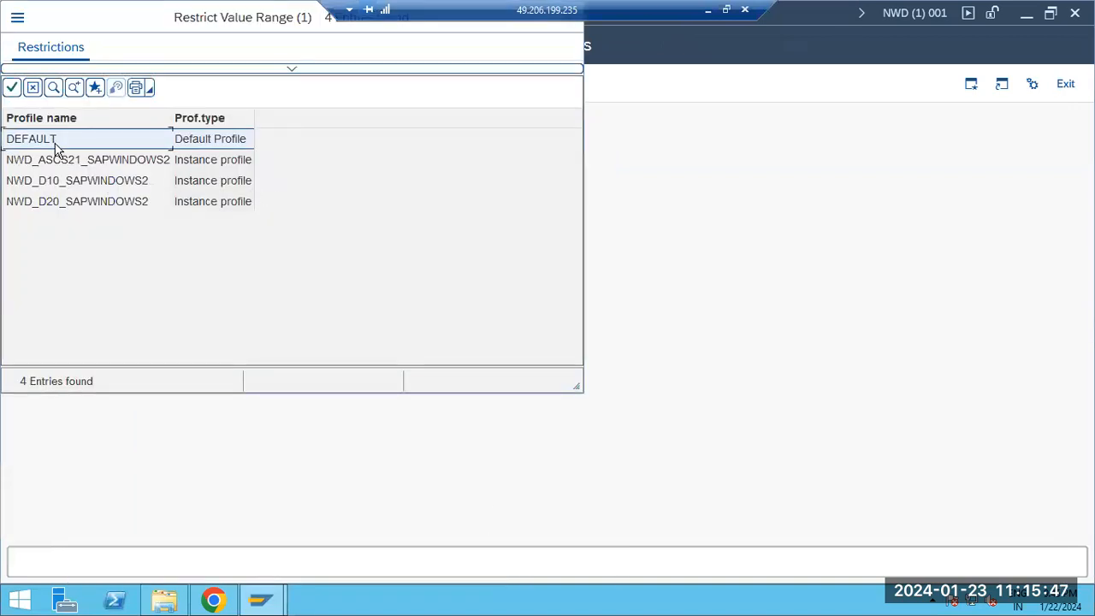
pyautogui.doubleClick(52, 147)
pyautogui.click(87, 317)
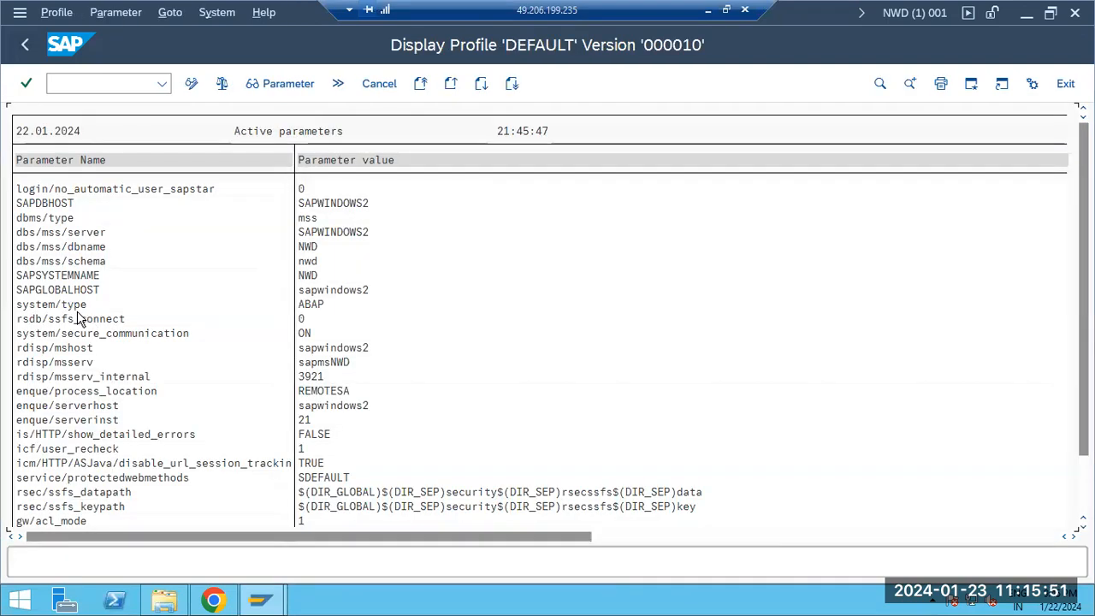
pyautogui.scroll(-5, 77, 446)
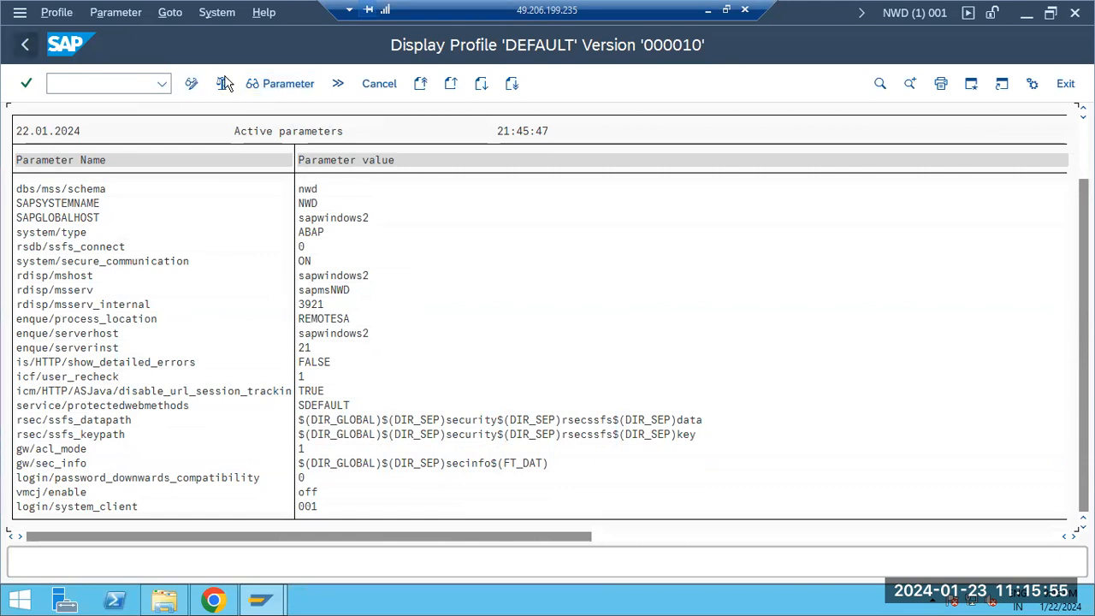
pyautogui.click(191, 82)
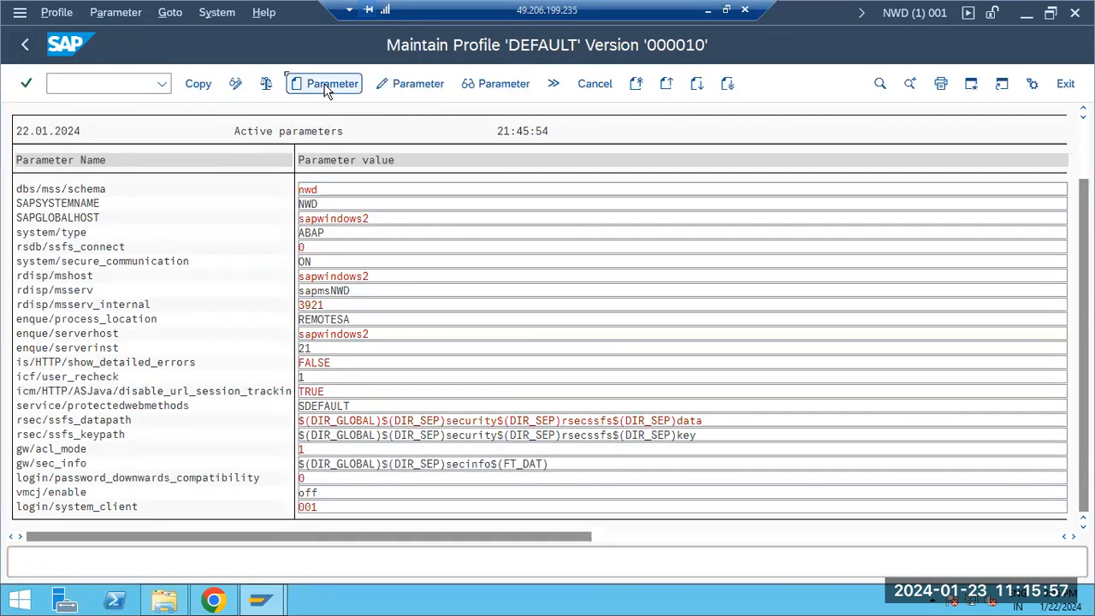
# Create the parameter DIR_PUT with the value \\sapwindows2\sapmnt\put in the DEFAULT profile and return to the parameter list
pyautogui.click(326, 83)
pyautogui.write('DIR_PUT')
pyautogui.press('Return')
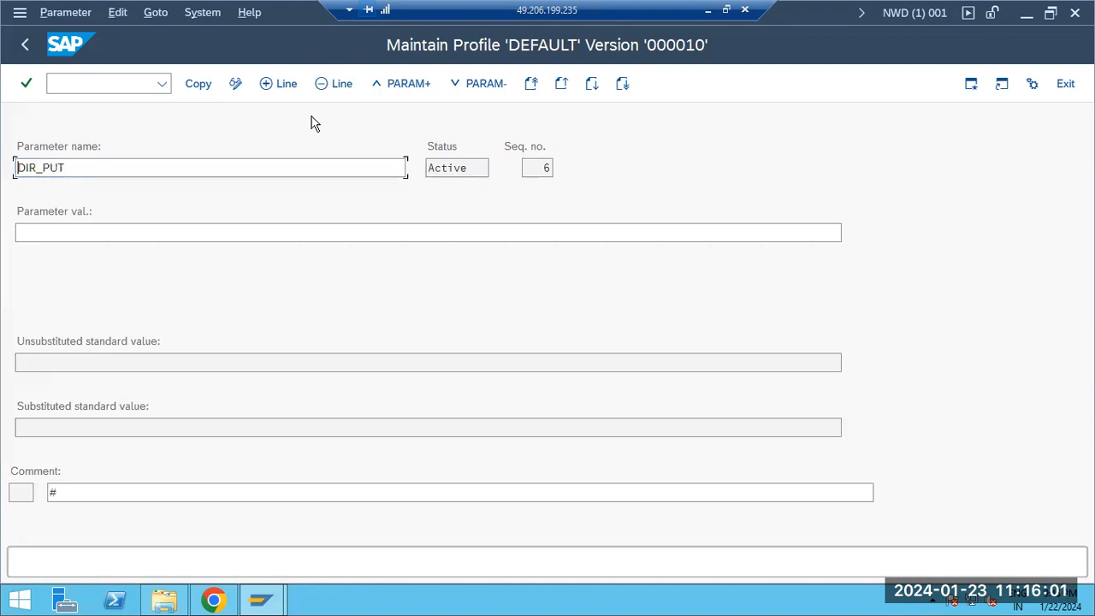
pyautogui.click(181, 234)
pyautogui.hotkey('ctrl', 'v')
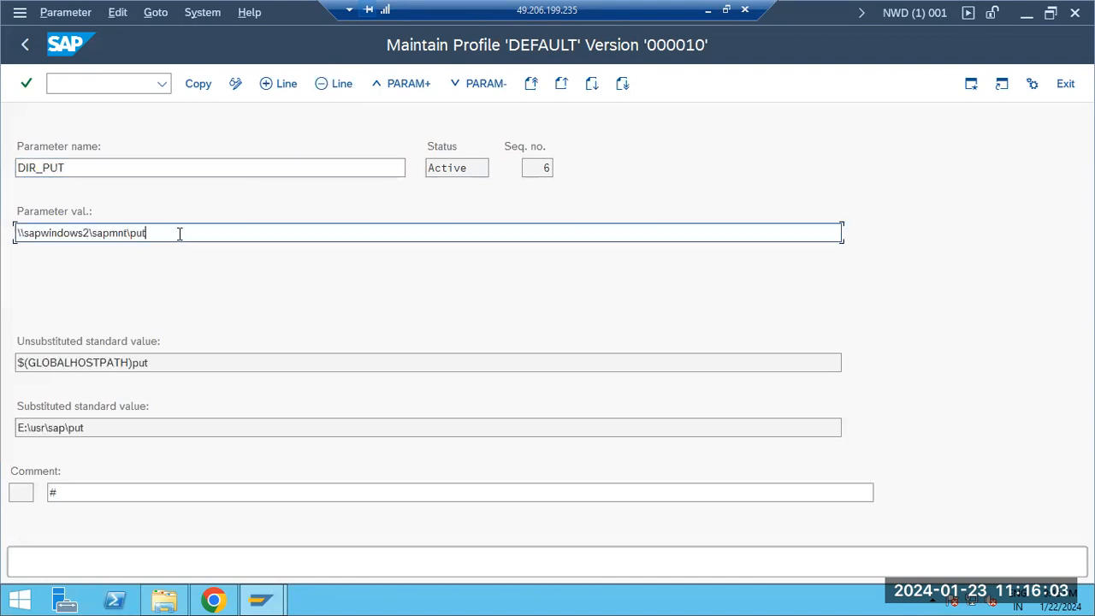
pyautogui.click(198, 83)
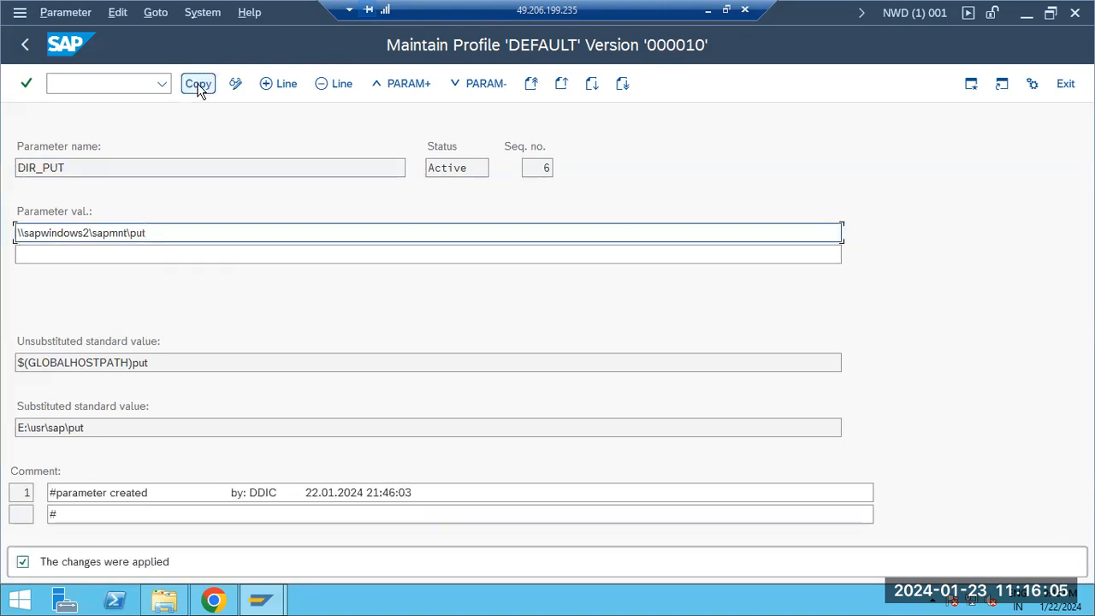
pyautogui.click(28, 47)
# Apply the parameter changes to the DEFAULT profile, then save and activate it, acknowledging the information and note dialogs
pyautogui.click(195, 86)
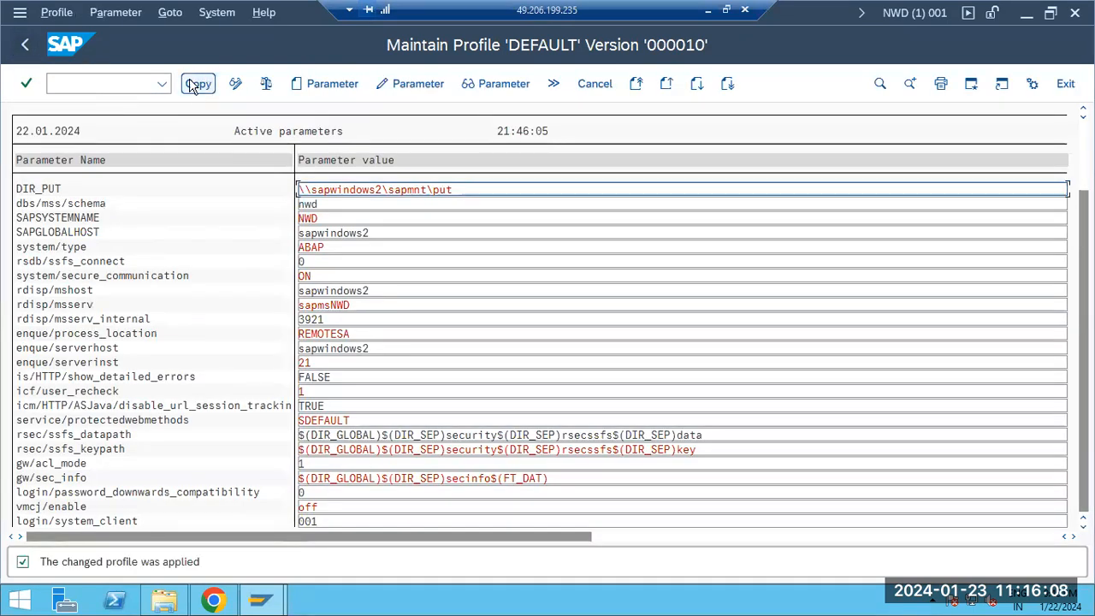
pyautogui.click(25, 47)
pyautogui.click(190, 84)
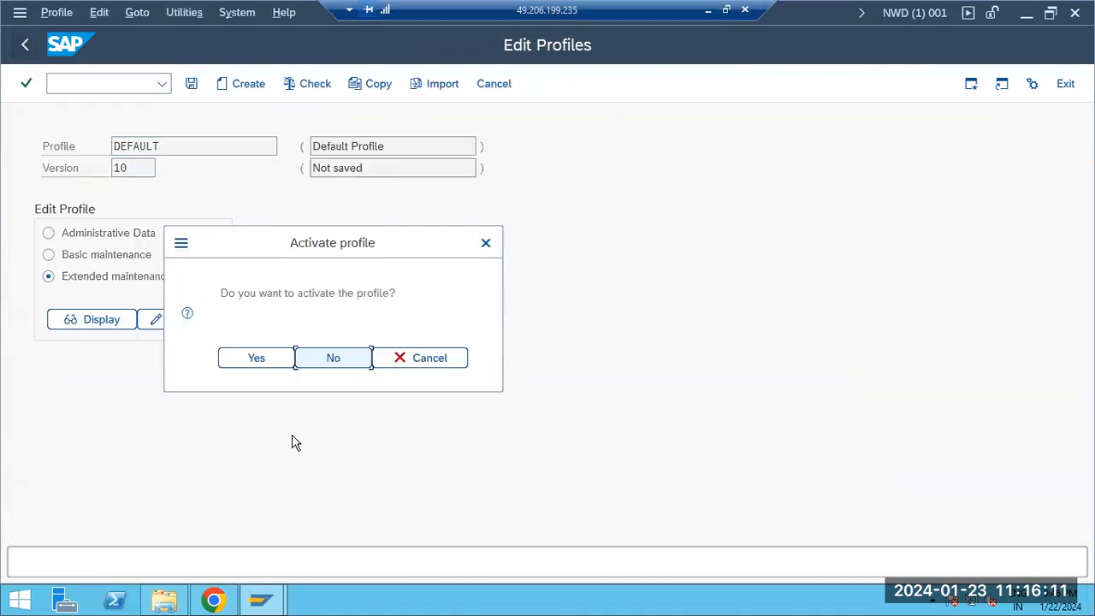
pyautogui.click(255, 357)
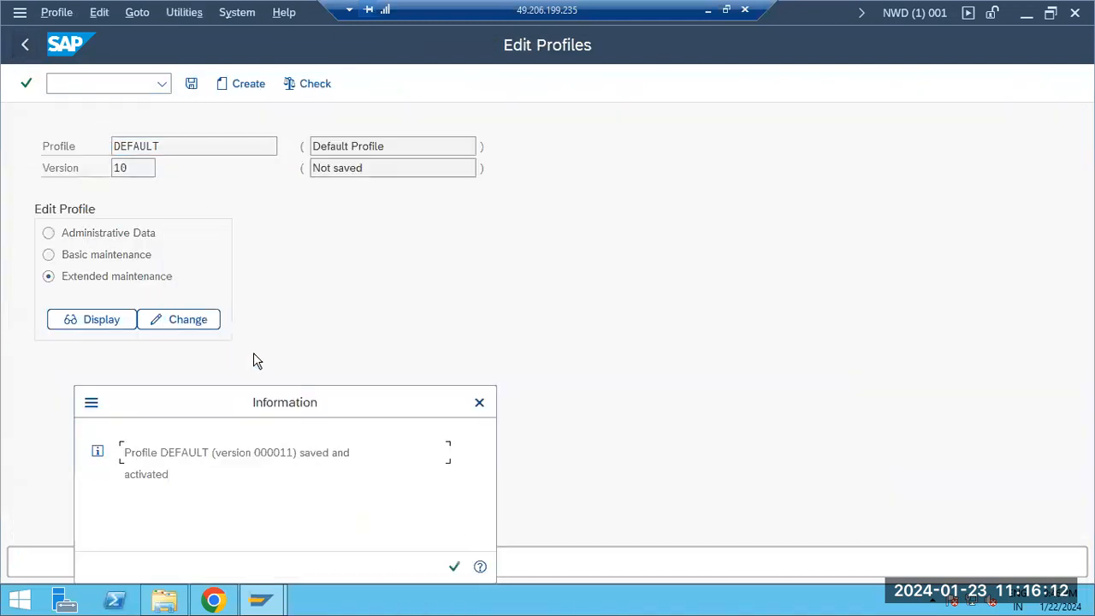
pyautogui.click(453, 569)
pyautogui.click(519, 568)
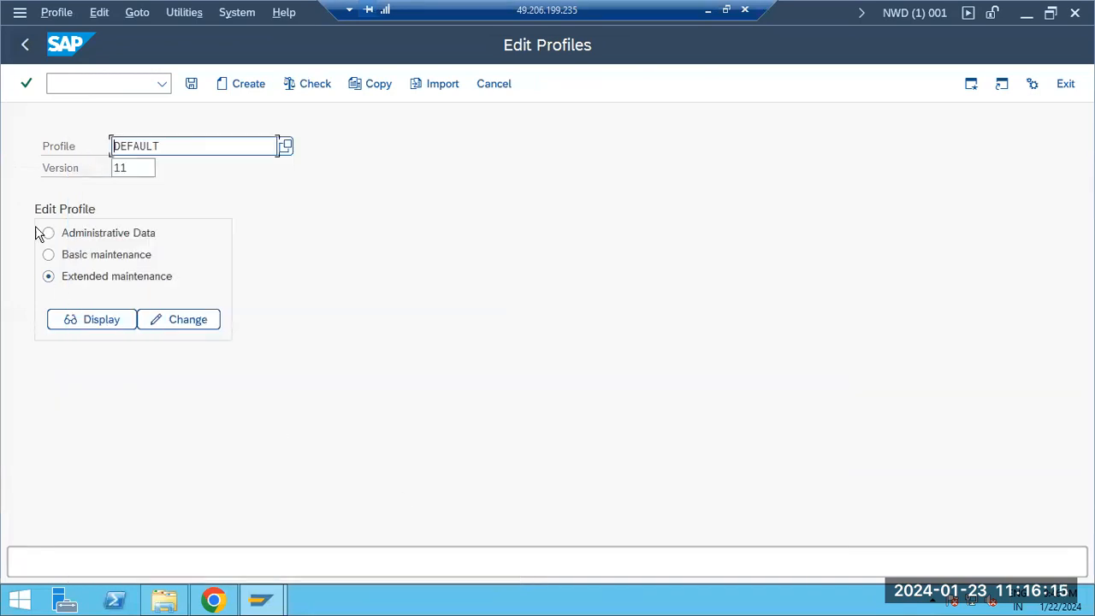
# Leave profile maintenance and switch to the SAP Management Console in the other remote desktop session
pyautogui.click(25, 45)
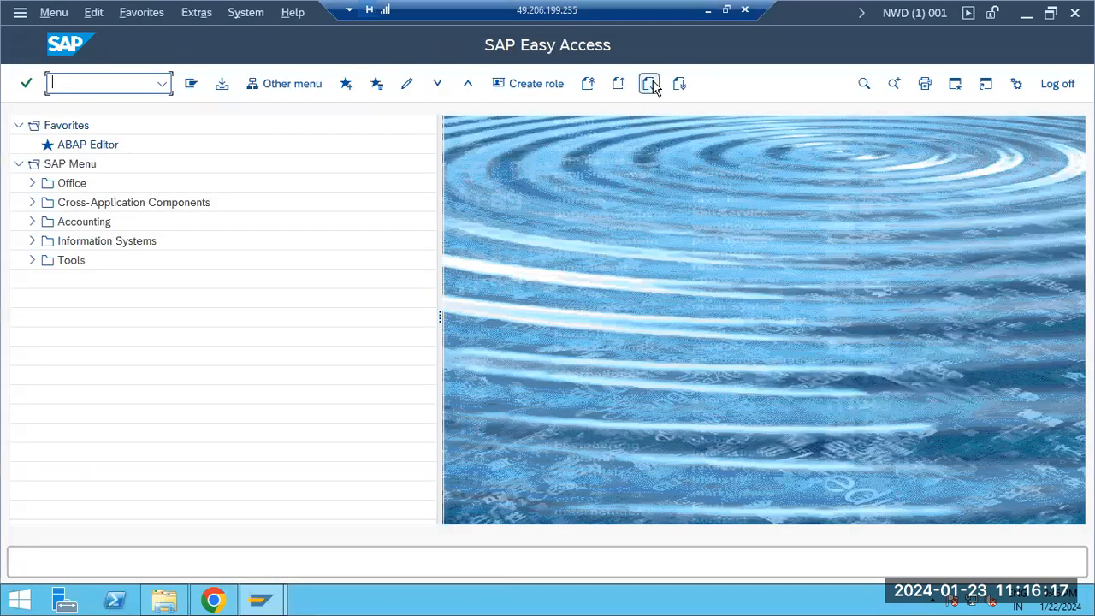
pyautogui.click(708, 10)
pyautogui.click(643, 598)
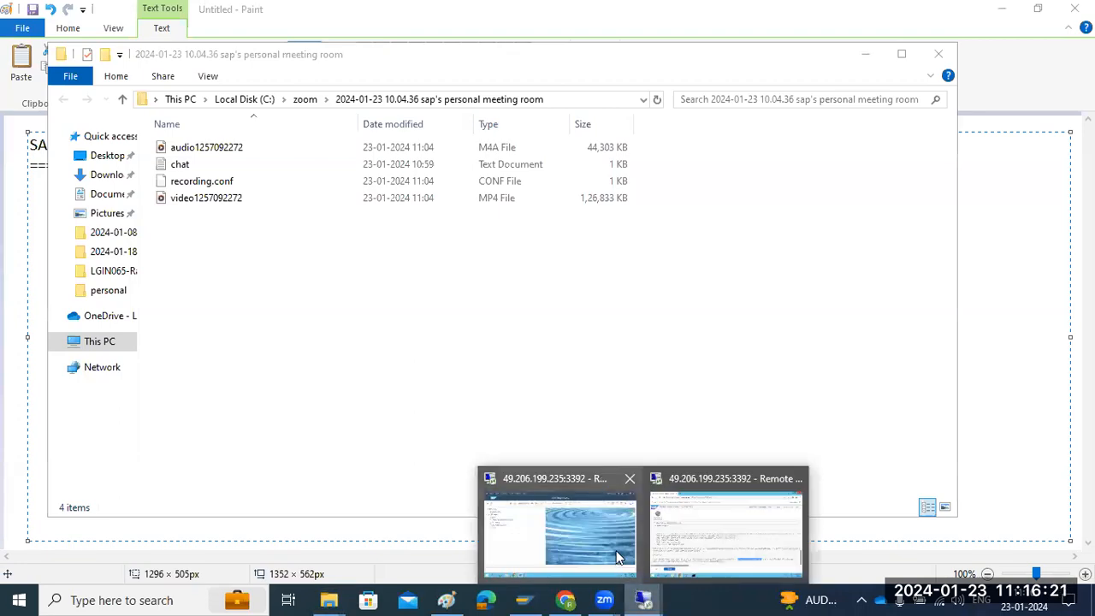
pyautogui.click(706, 542)
pyautogui.click(284, 596)
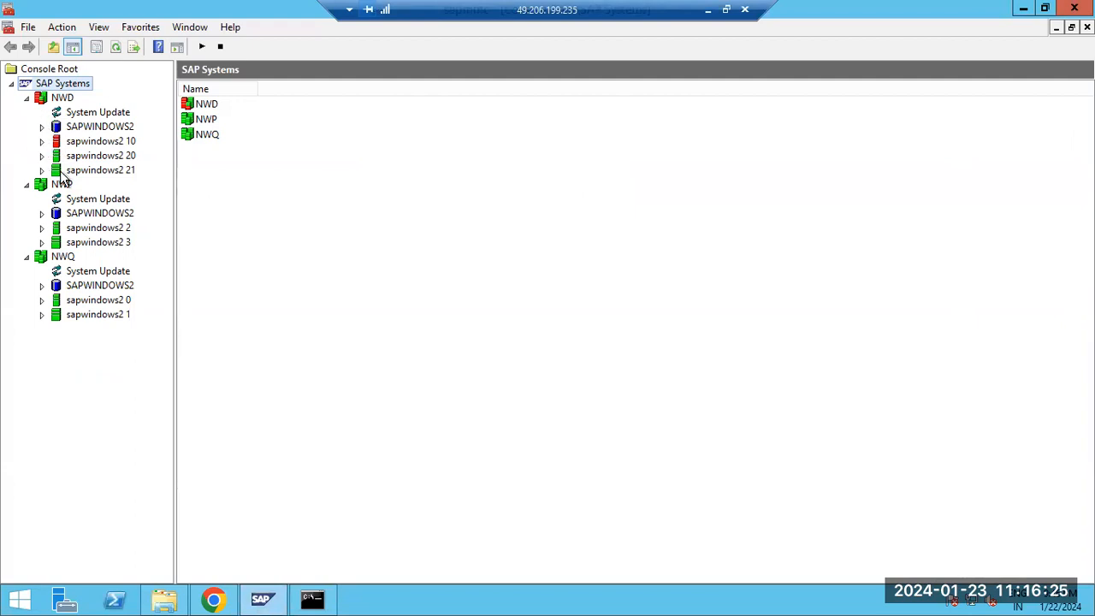
# Stop NWD instance sapwindows2 10 with a Hard (SIGINT) shutdown, authenticating with the OS user's password
pyautogui.click(63, 156)
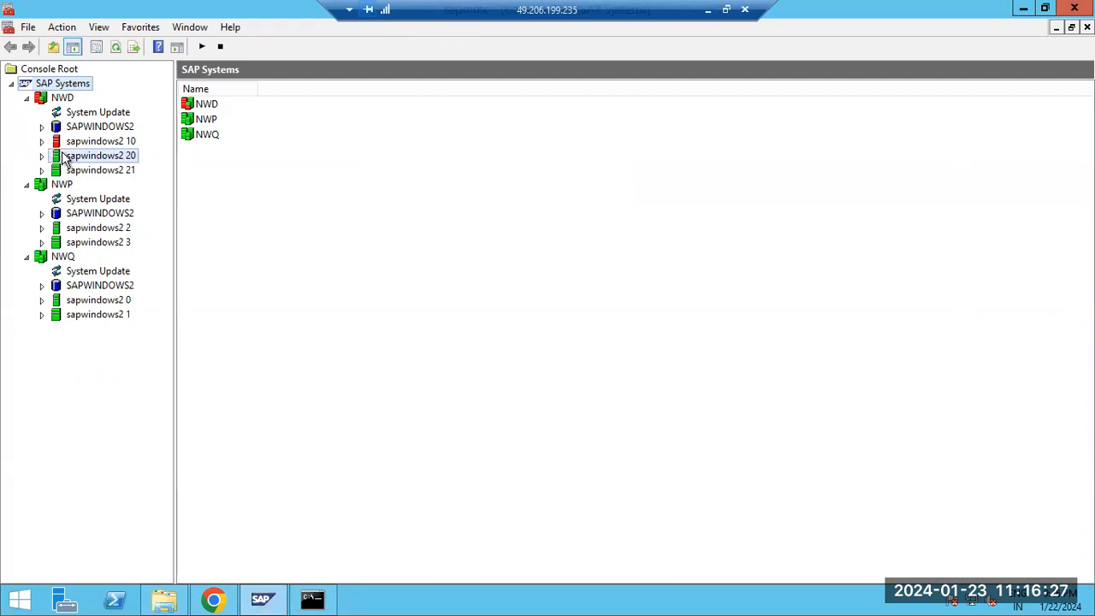
pyautogui.rightClick(62, 153)
pyautogui.click(67, 142)
pyautogui.rightClick(67, 140)
pyautogui.click(100, 169)
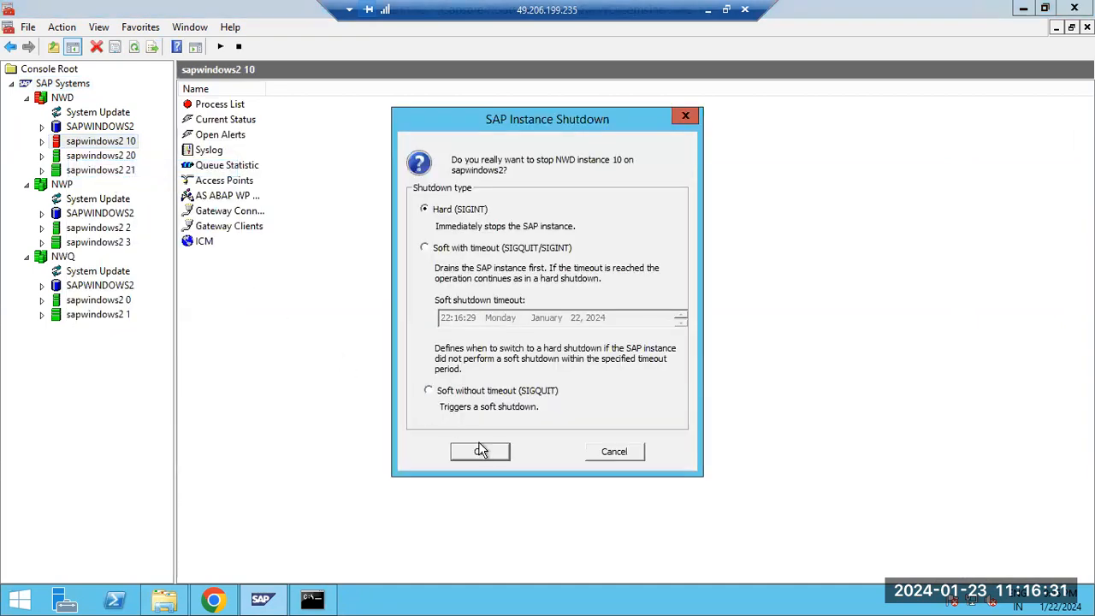
pyautogui.click(482, 449)
pyautogui.click(516, 315)
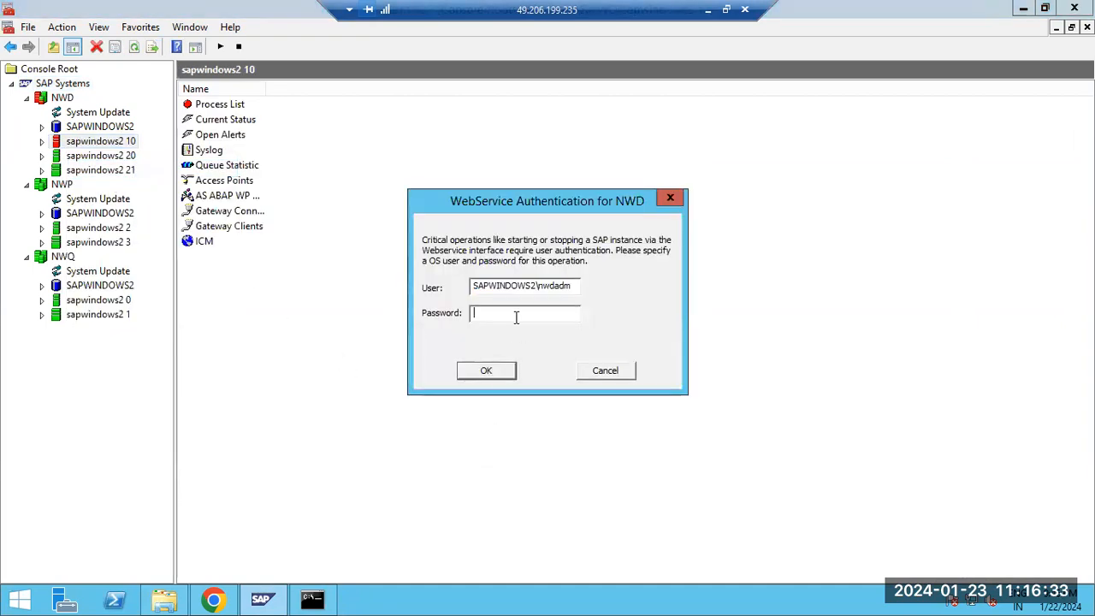
pyautogui.write('*********')
pyautogui.press('Return')
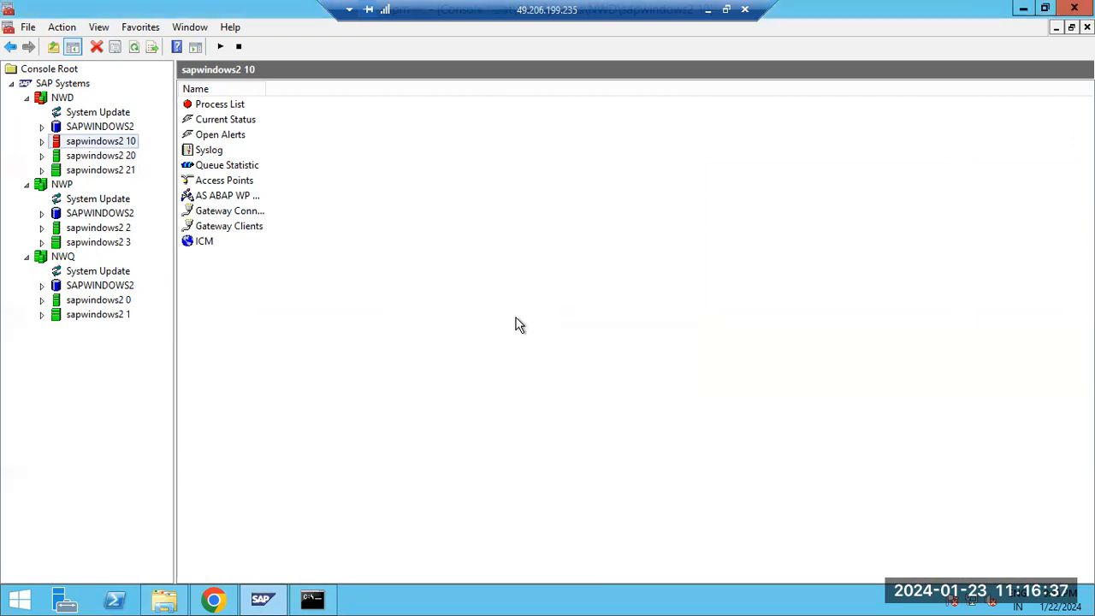
# Check the process list of NWD instance sapwindows2 10, then collapse the instance
pyautogui.click(42, 141)
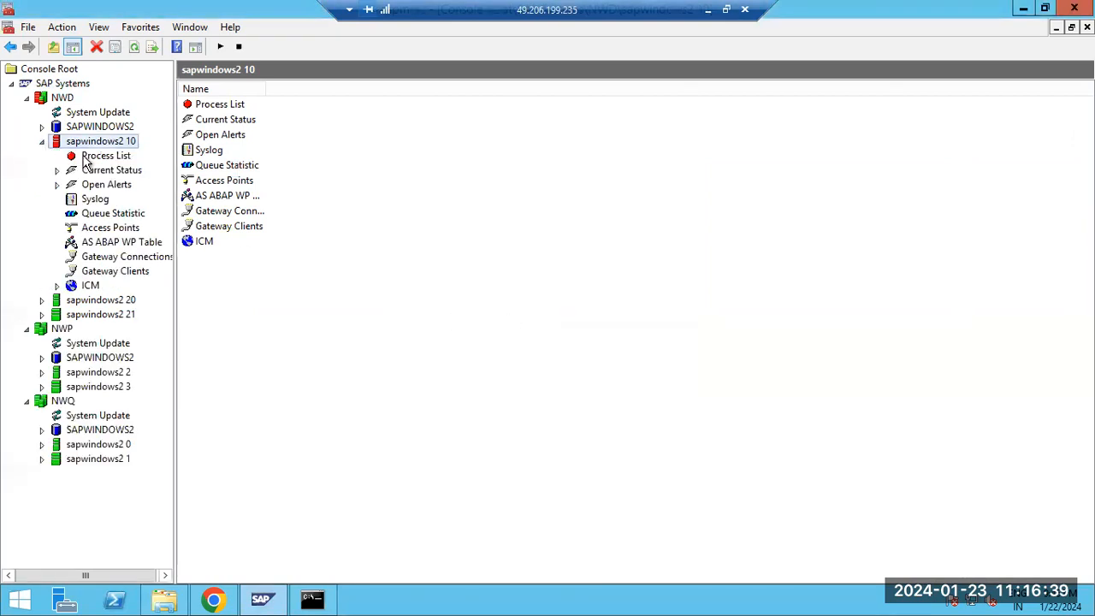
pyautogui.click(94, 156)
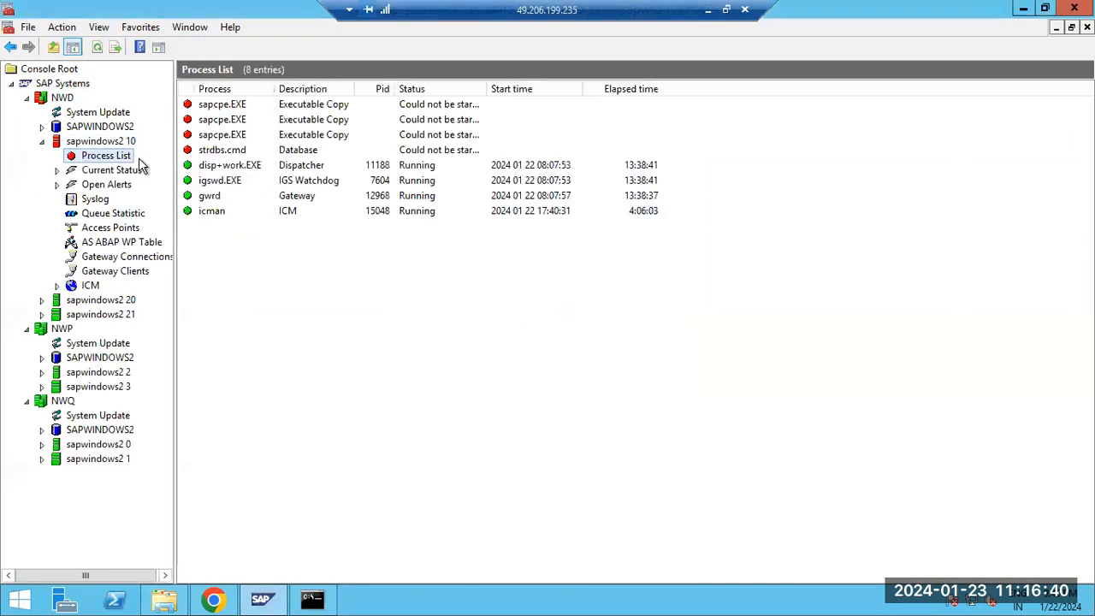
pyautogui.click(229, 152)
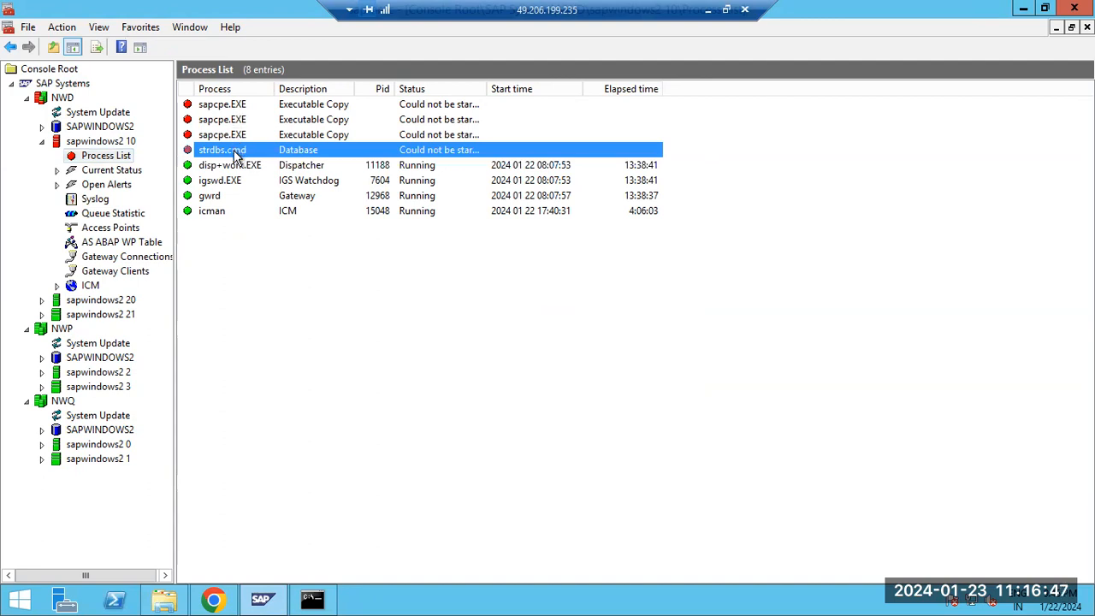
pyautogui.doubleClick(64, 146)
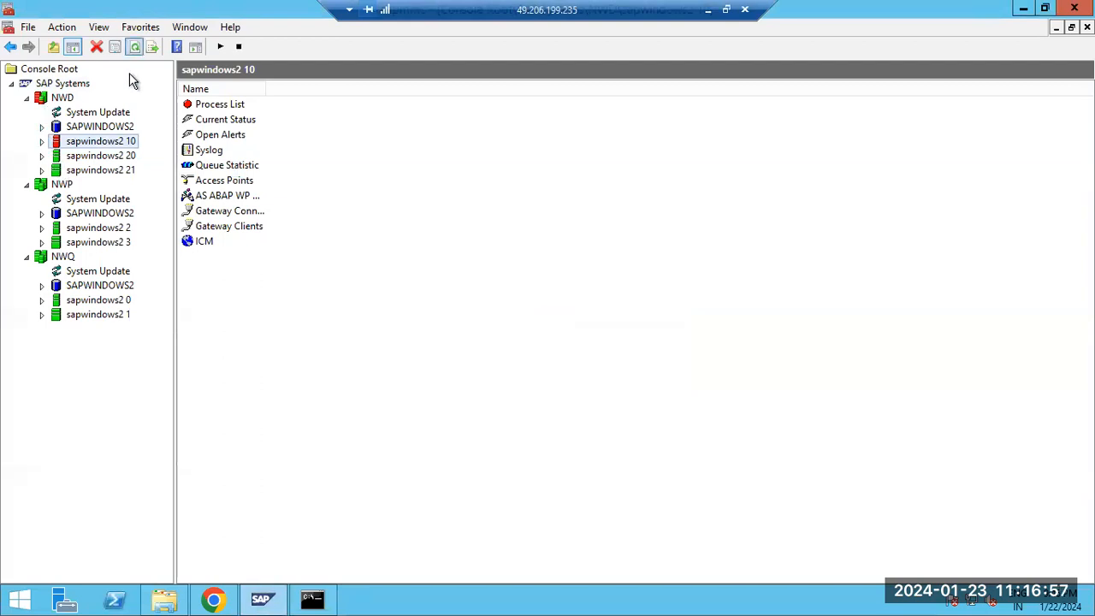
# Stop the entire NWD system and confirm the shutdown
pyautogui.rightClick(47, 98)
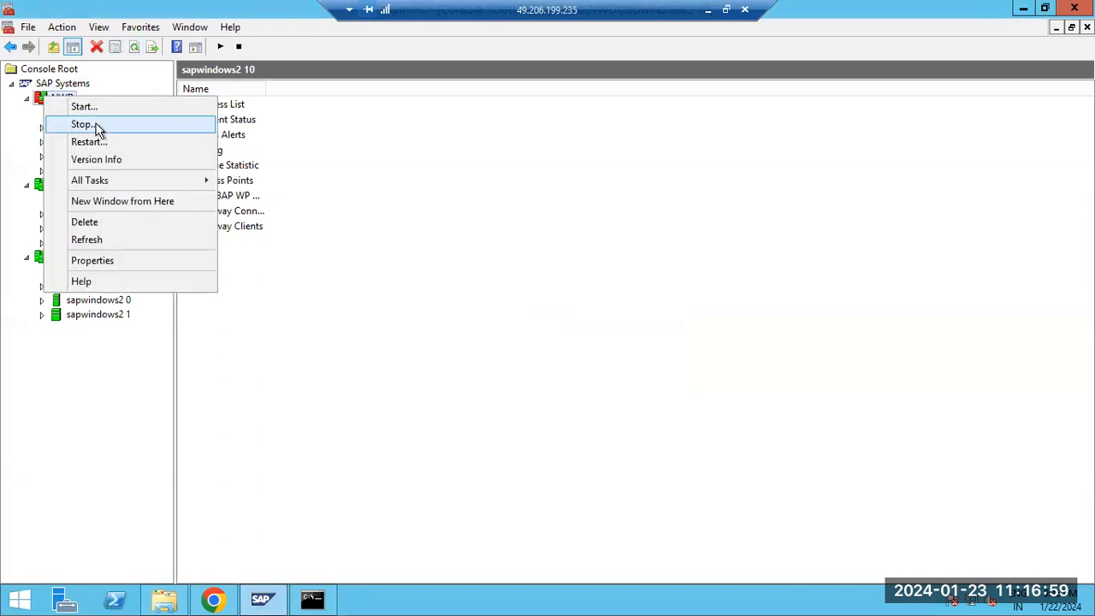
pyautogui.click(96, 127)
pyautogui.click(462, 472)
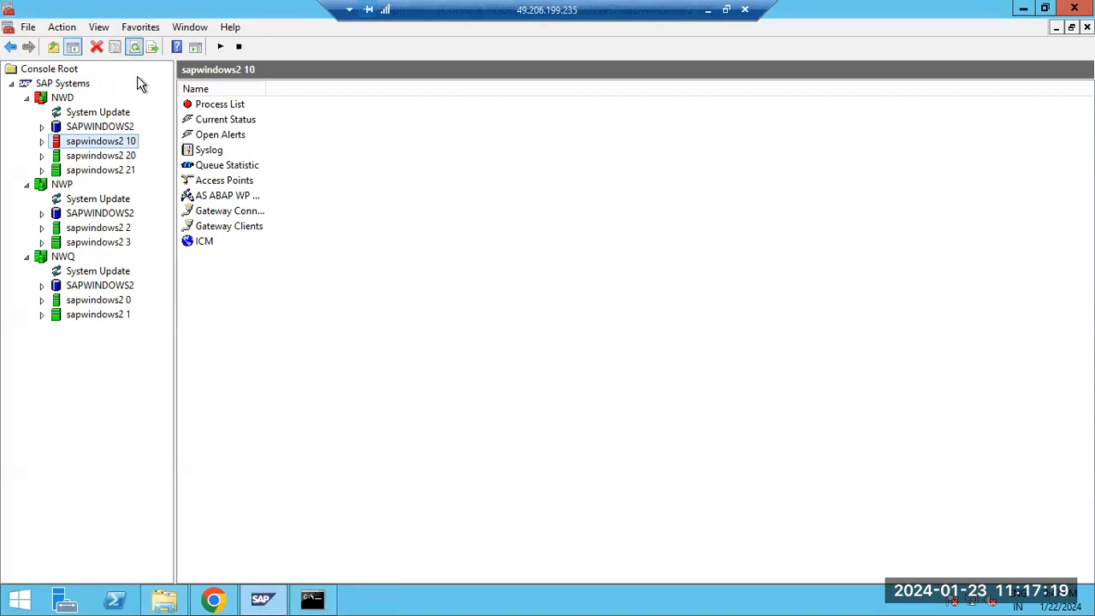
# Check the process lists of NWD instances sapwindows2 20 and sapwindows2 10 for shutdown progress, then collapse both instances
pyautogui.click(42, 170)
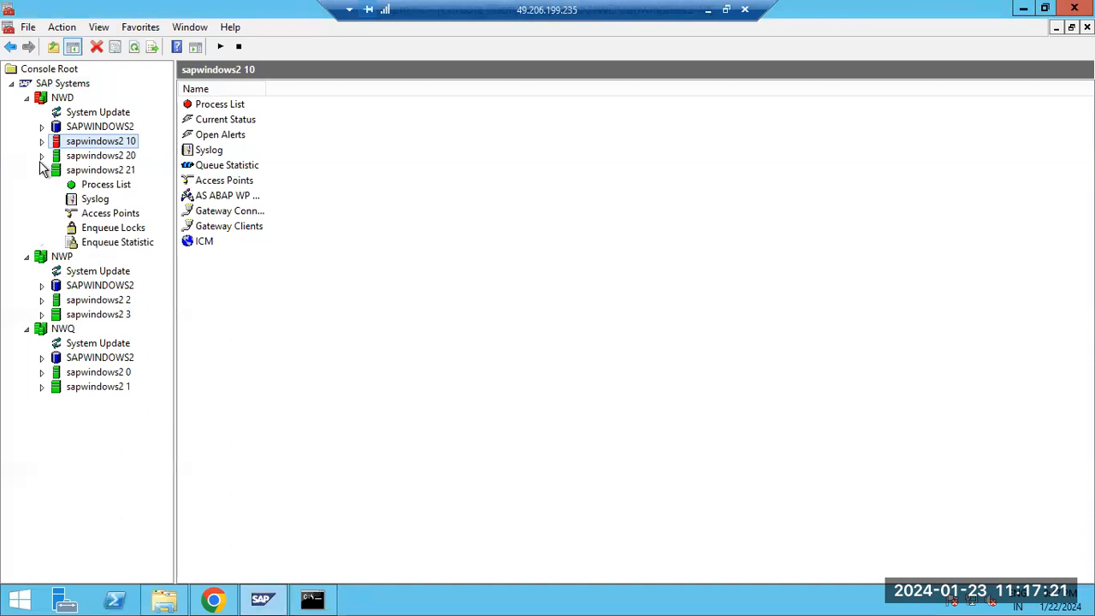
pyautogui.click(41, 155)
pyautogui.click(106, 170)
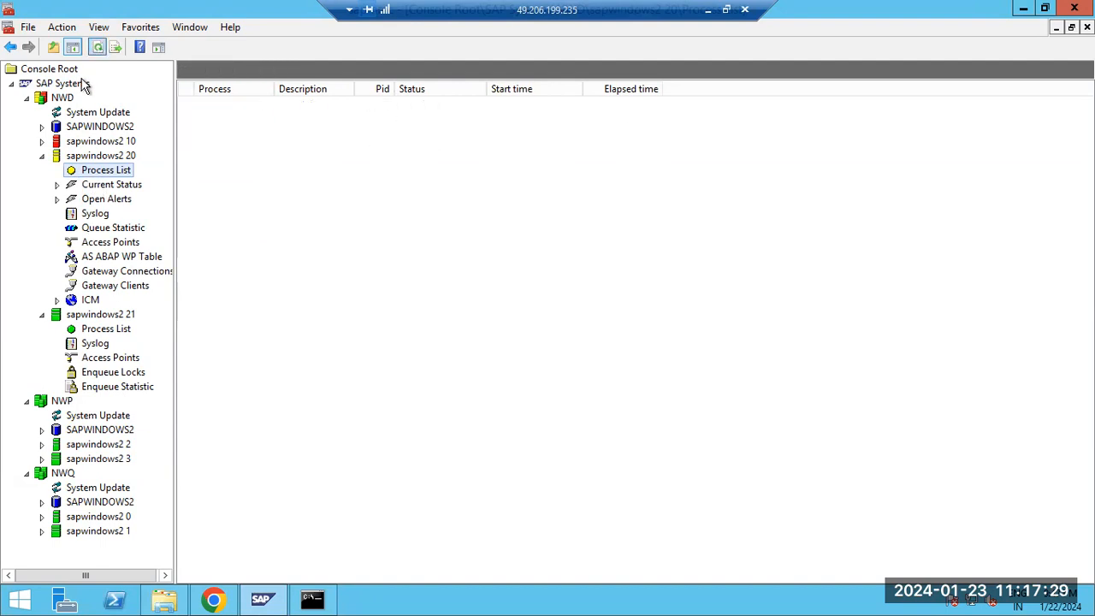
pyautogui.click(41, 141)
pyautogui.click(75, 155)
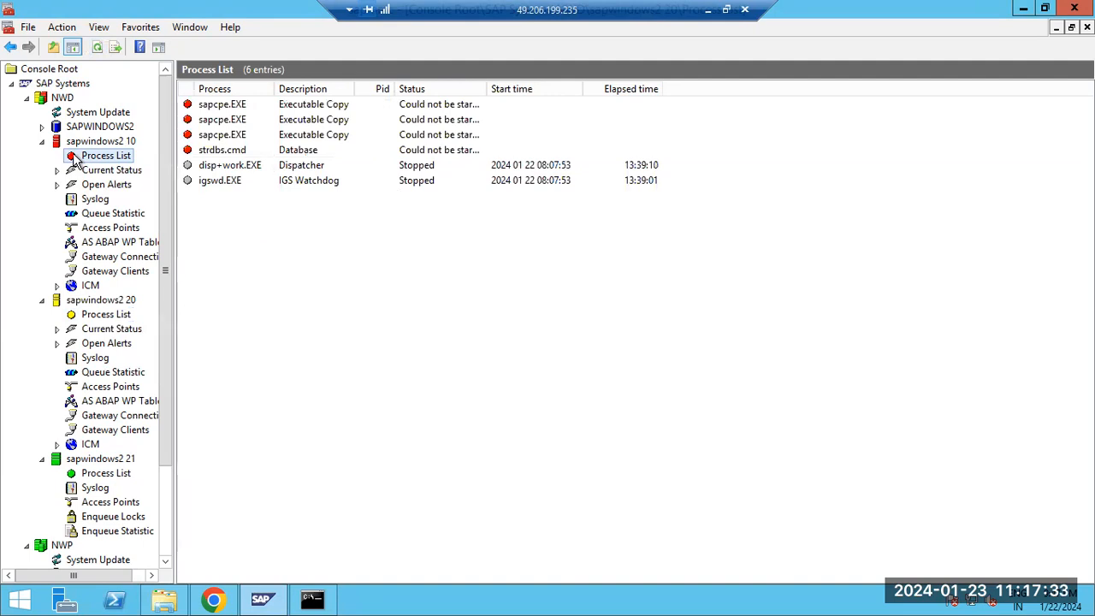
pyautogui.click(41, 141)
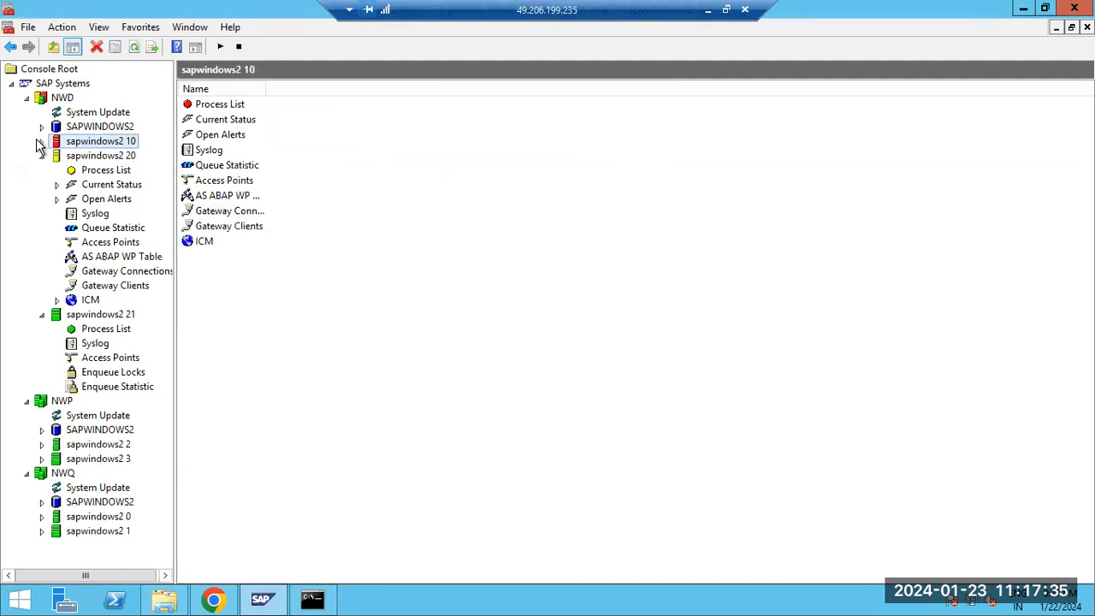
pyautogui.click(41, 155)
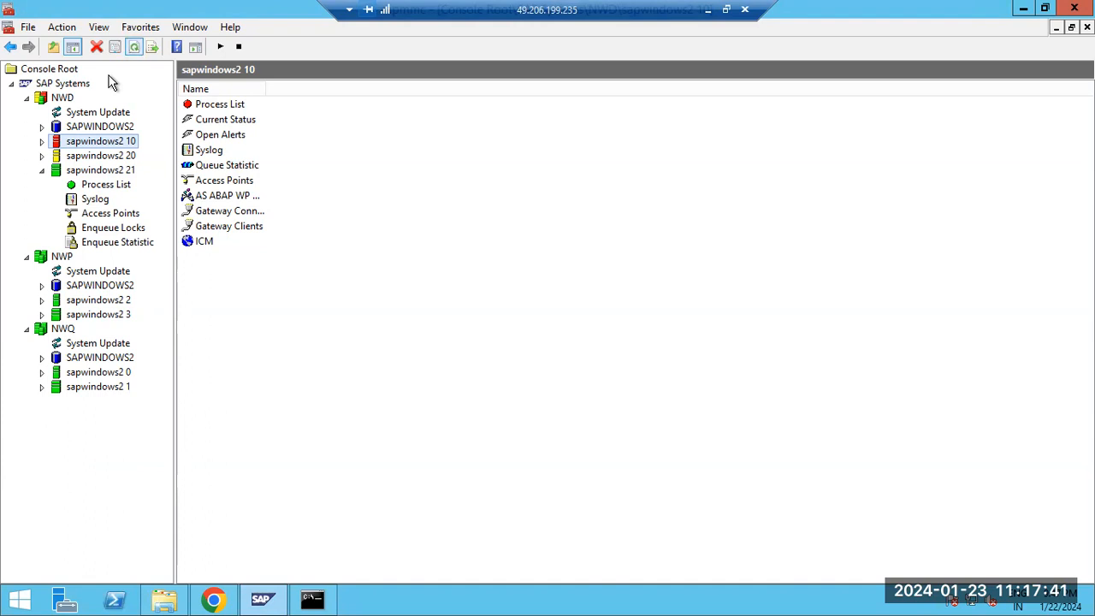
# Recheck the process lists of NWD instances sapwindows2 20 and sapwindows2 10 for shutdown progress, then collapse sapwindows2 10
pyautogui.click(167, 602)
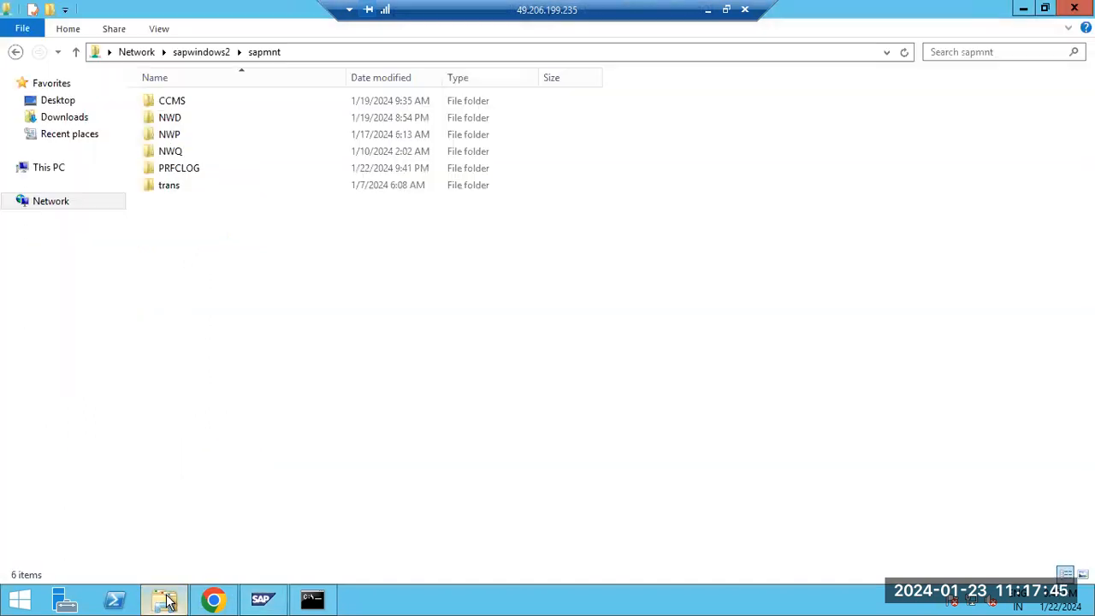
pyautogui.click(167, 601)
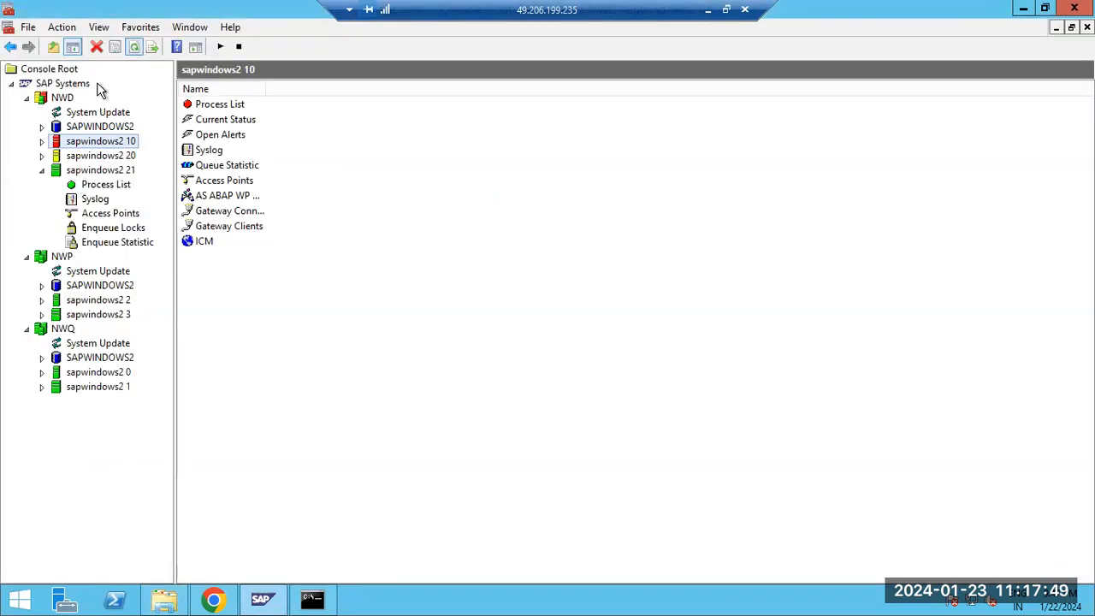
pyautogui.click(41, 154)
pyautogui.click(77, 171)
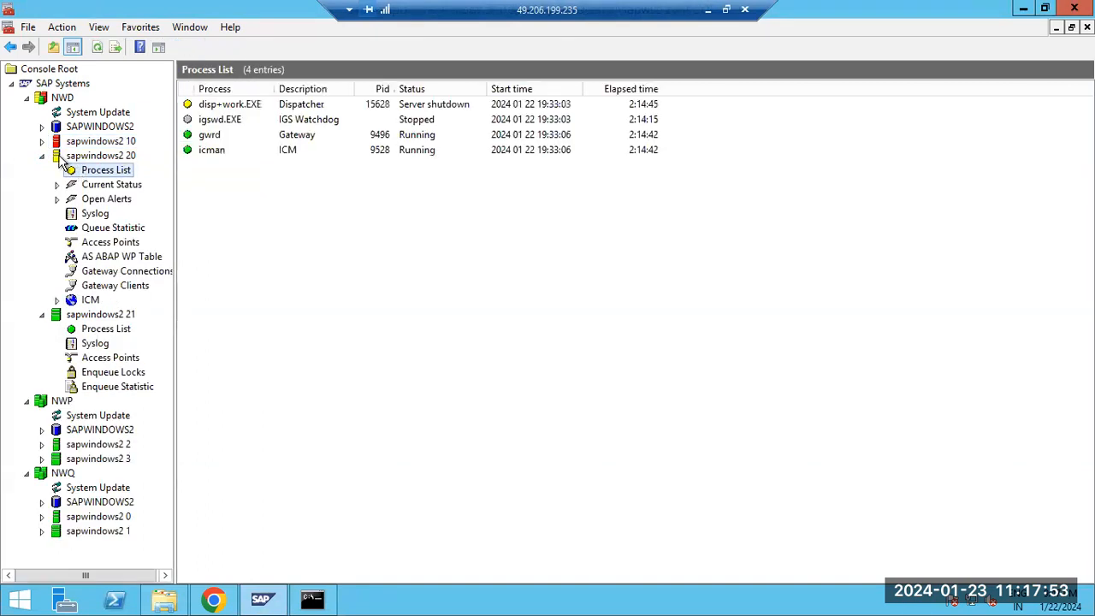
pyautogui.click(41, 141)
pyautogui.click(94, 155)
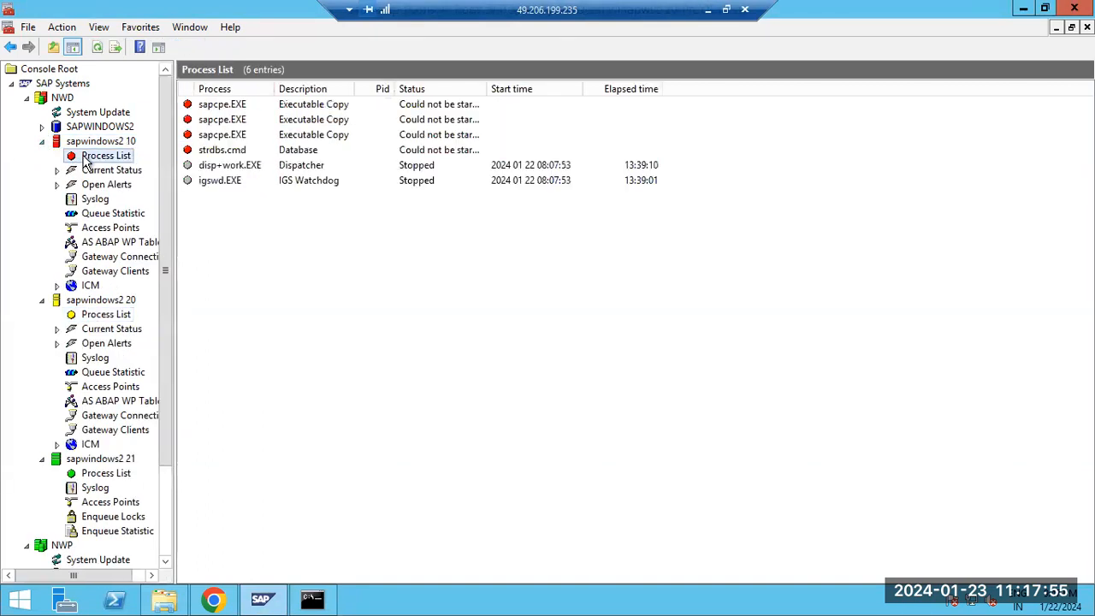
pyautogui.click(42, 142)
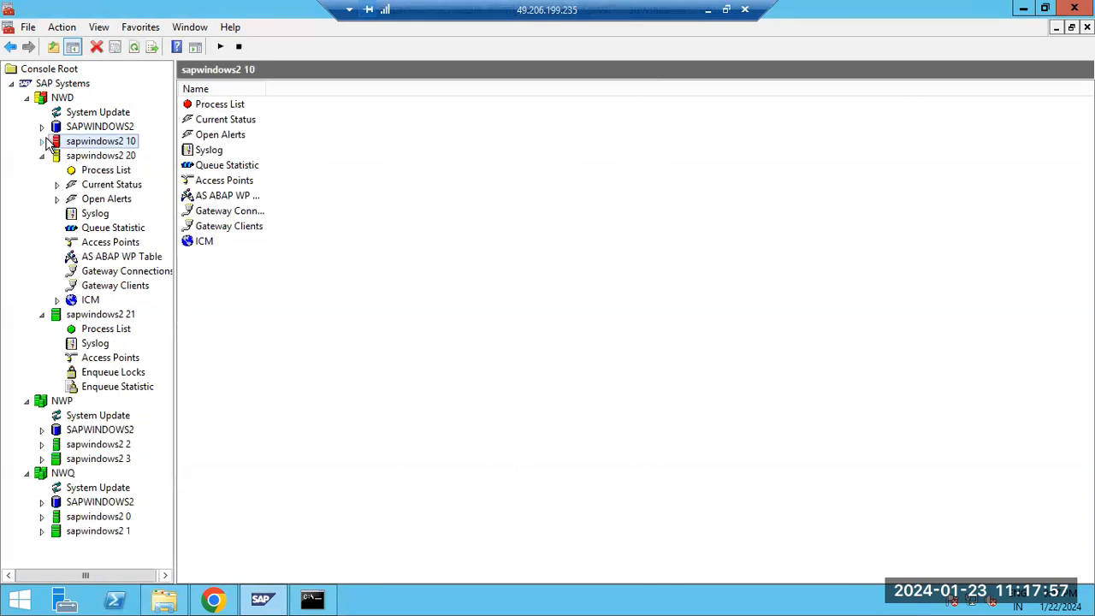
# Examine the process list and AS ABAP WP Table of NWD instance sapwindows2 20, then the process list of sapwindows2 10
pyautogui.click(87, 170)
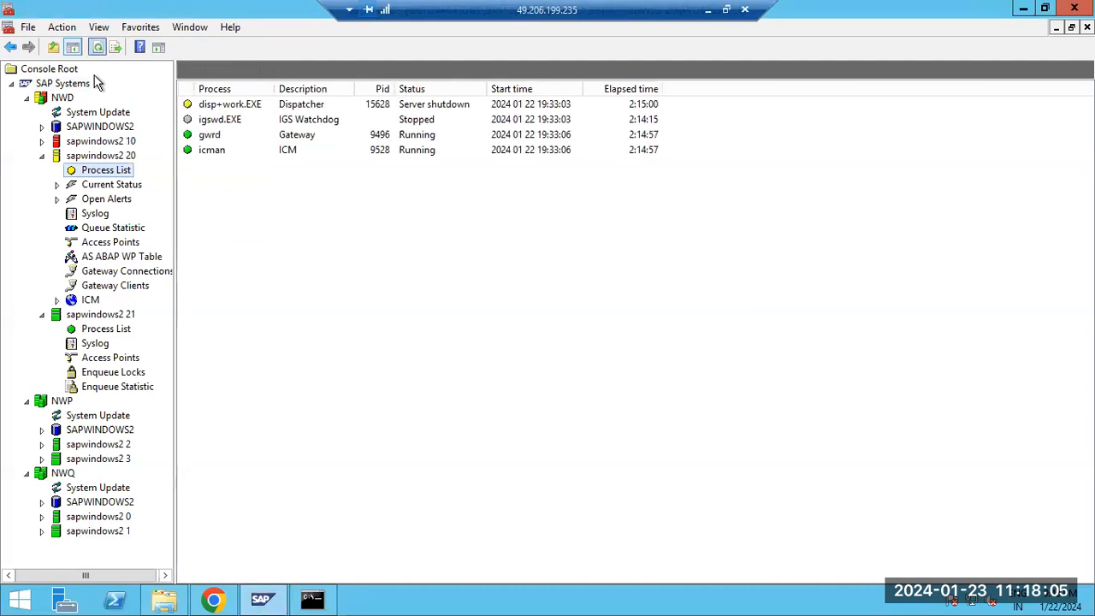
pyautogui.click(107, 257)
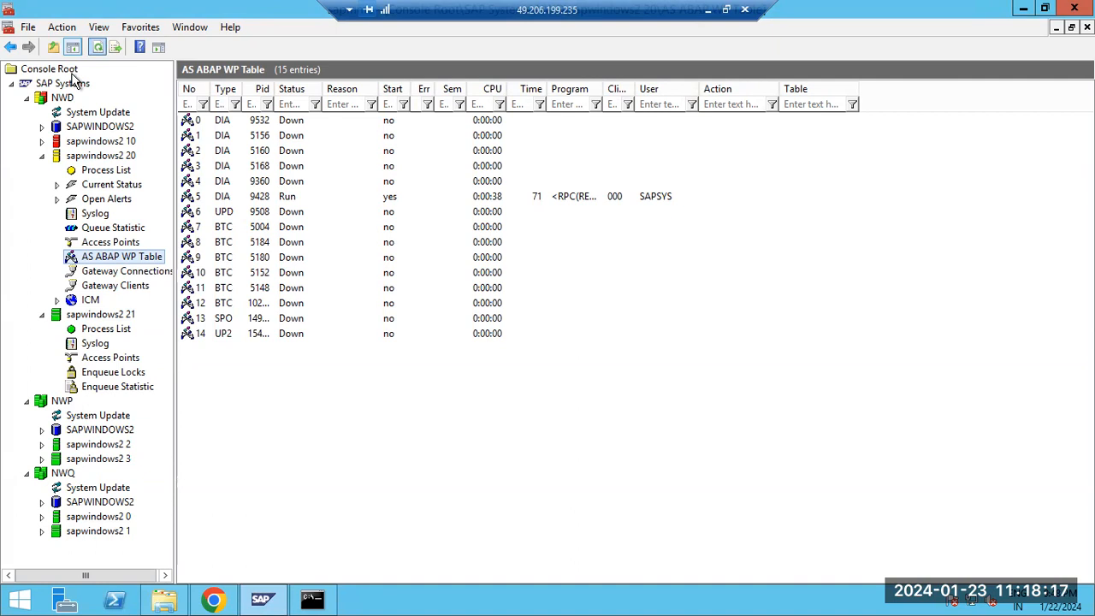
pyautogui.click(41, 156)
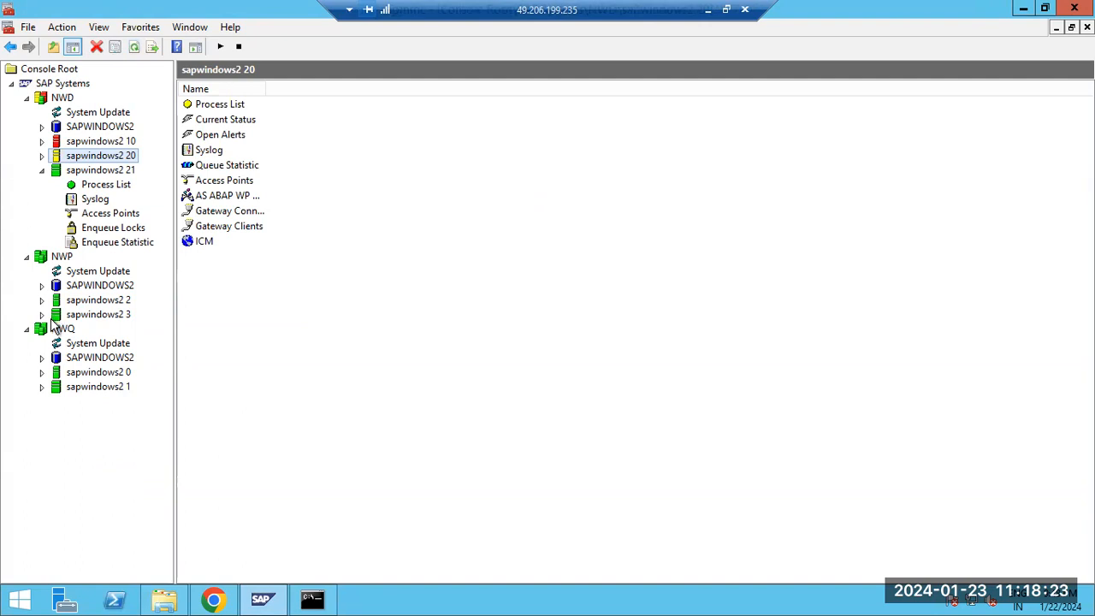
pyautogui.click(42, 142)
pyautogui.click(96, 156)
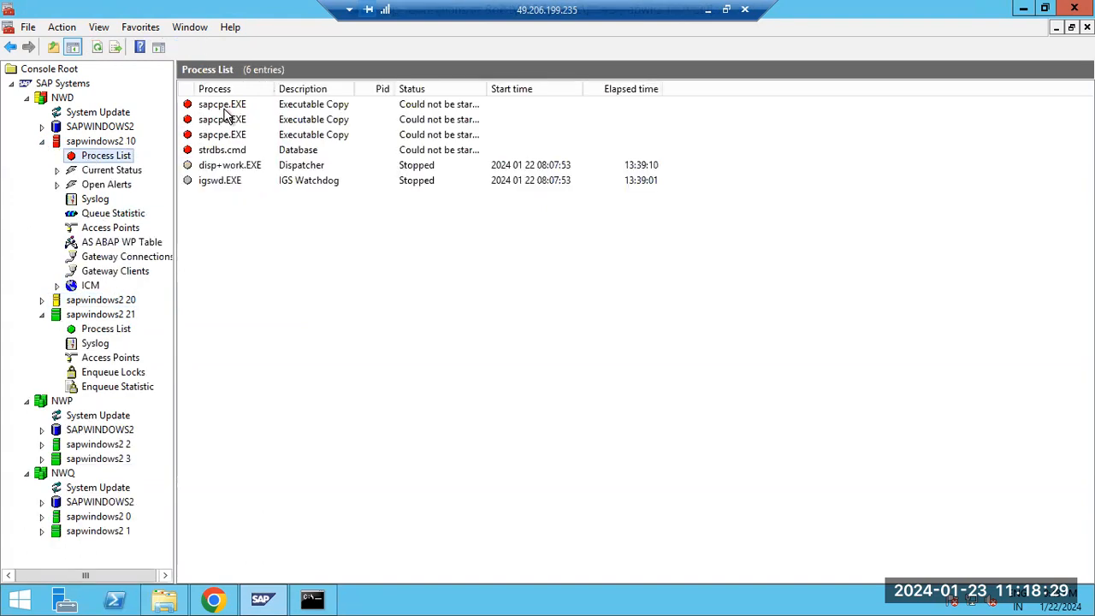
# Switch to File Explorer and open the NWD folder in the sapmnt share
pyautogui.click(164, 599)
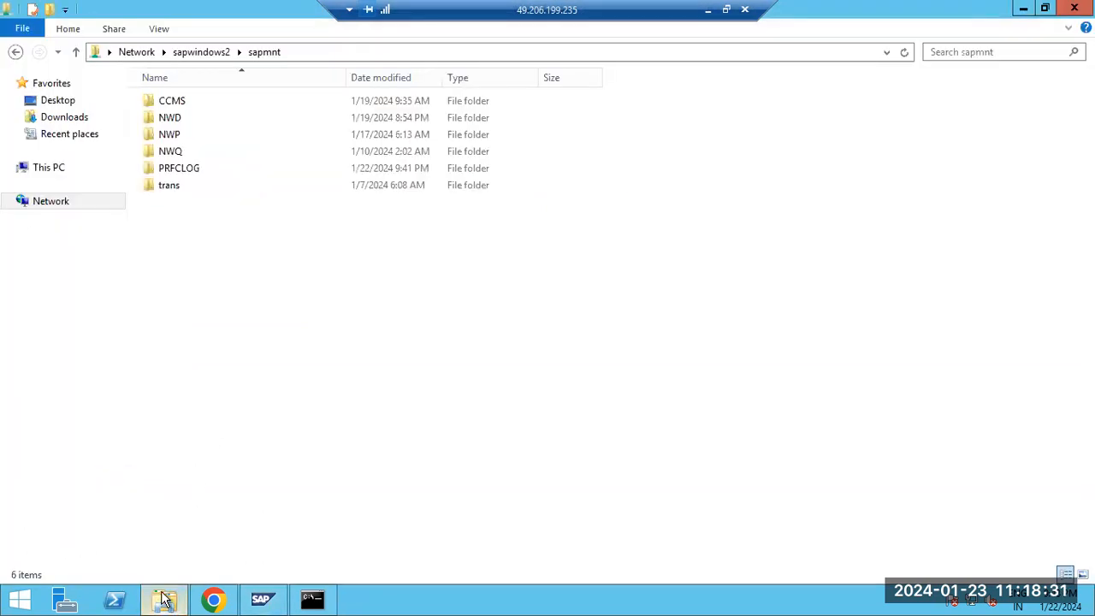
pyautogui.doubleClick(186, 119)
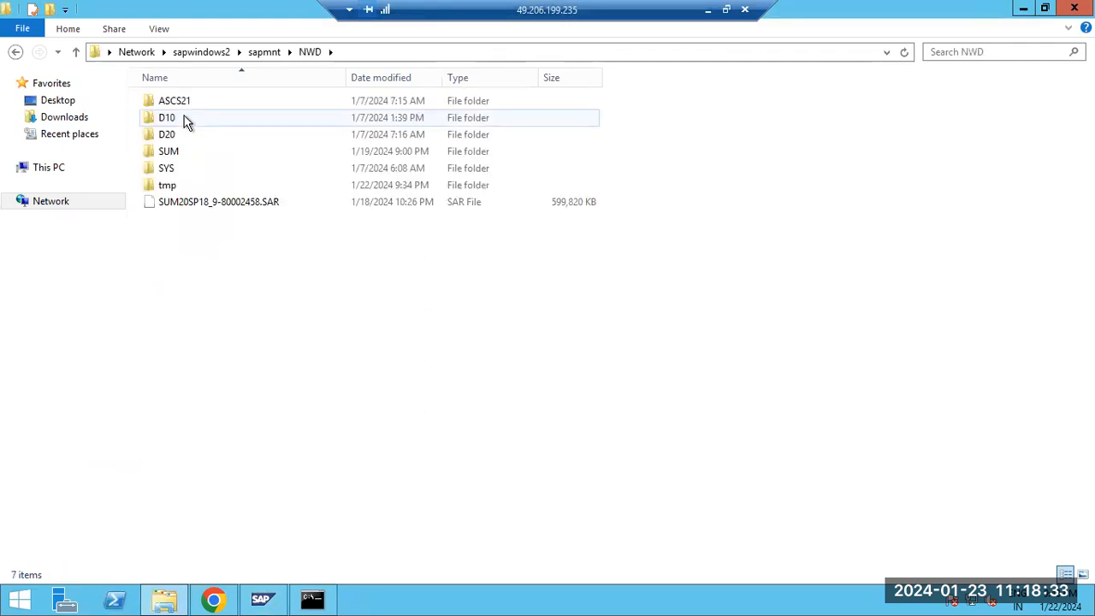
pyautogui.doubleClick(180, 167)
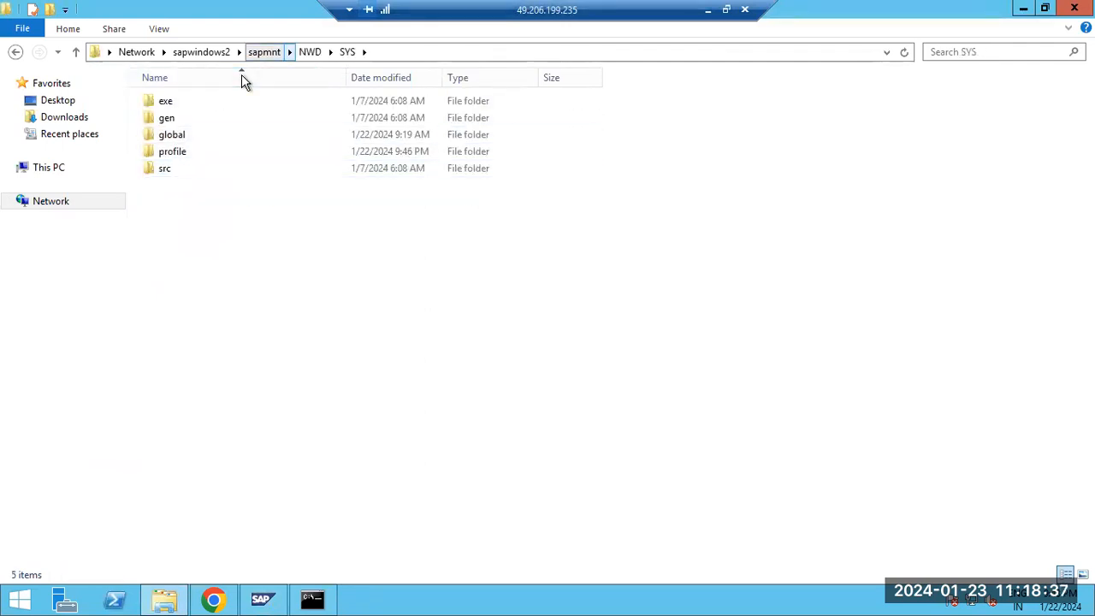
pyautogui.press('BackSpace')
pyautogui.doubleClick(203, 120)
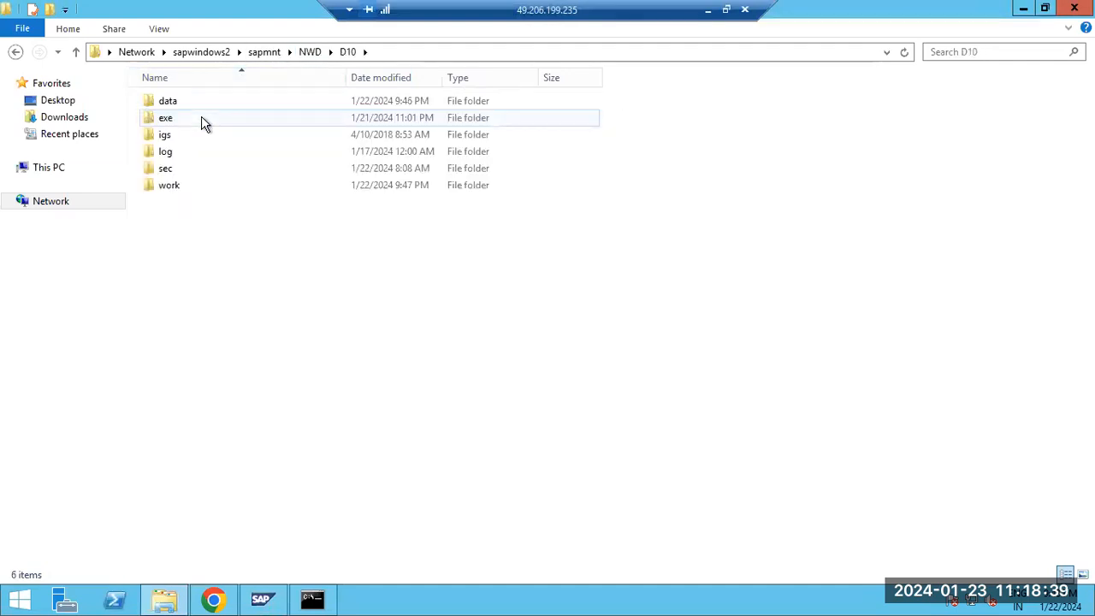
pyautogui.doubleClick(203, 120)
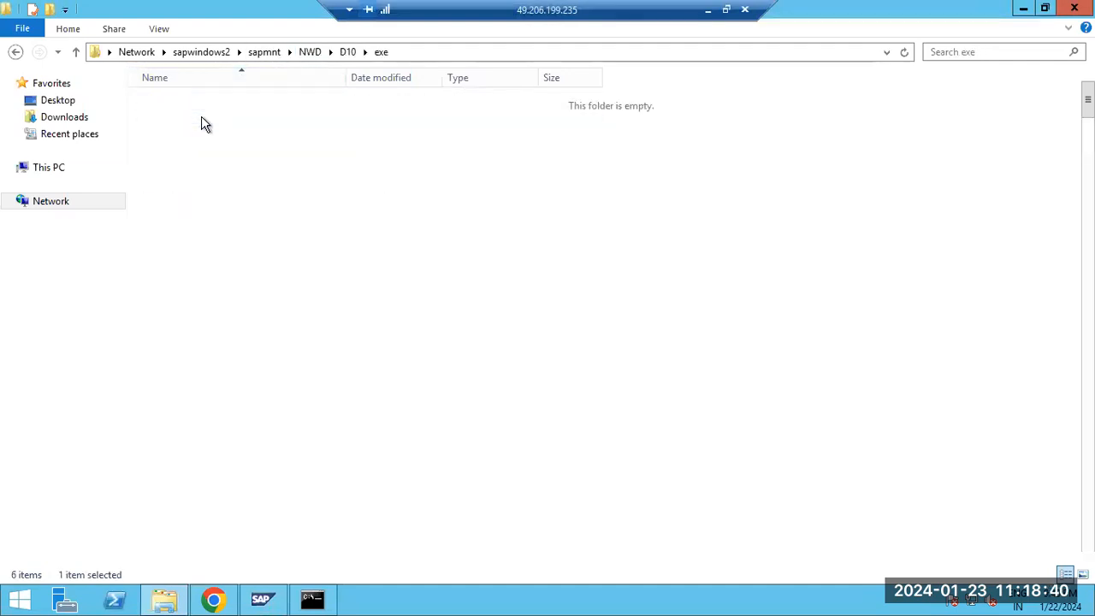
pyautogui.click(263, 53)
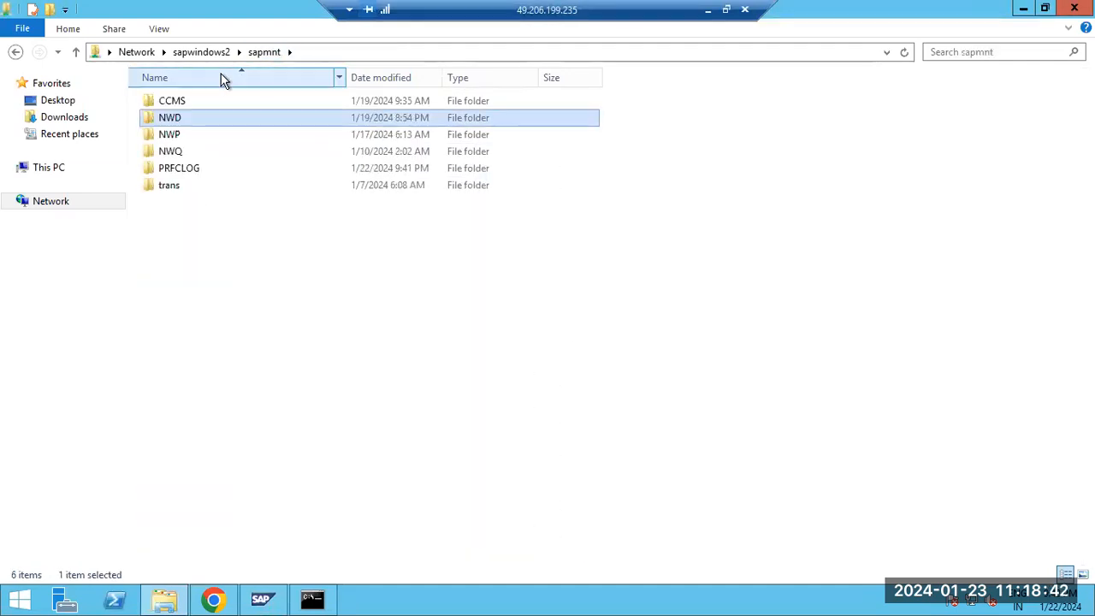
pyautogui.doubleClick(169, 118)
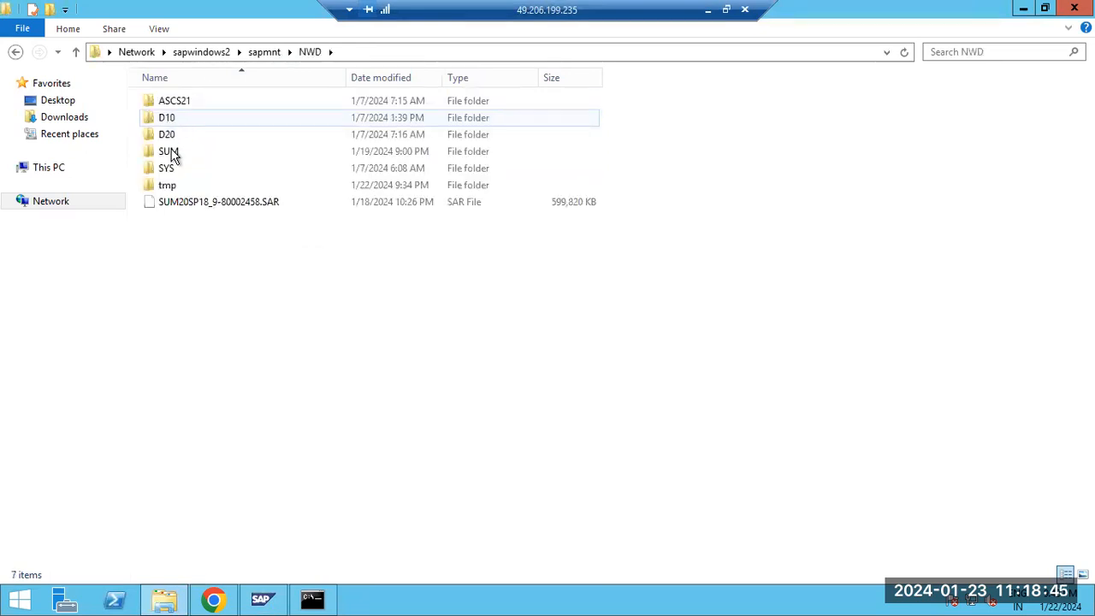
# Open the SYS\profile folder, sort it by date modified, and look through the DEFAULT, D10 and D20 profile files
pyautogui.doubleClick(166, 168)
pyautogui.doubleClick(171, 153)
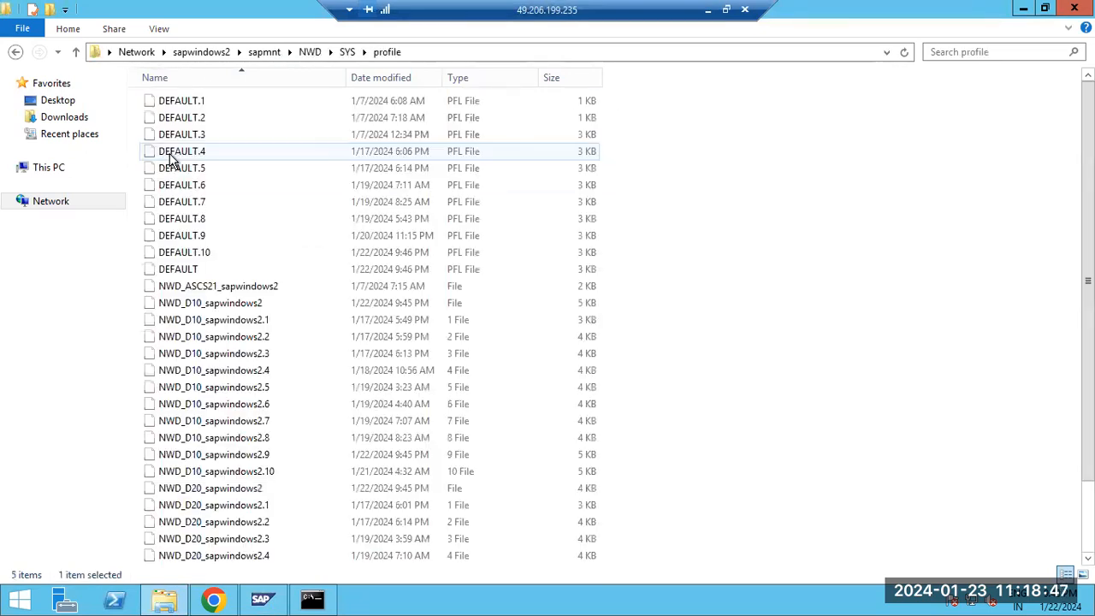
pyautogui.click(382, 77)
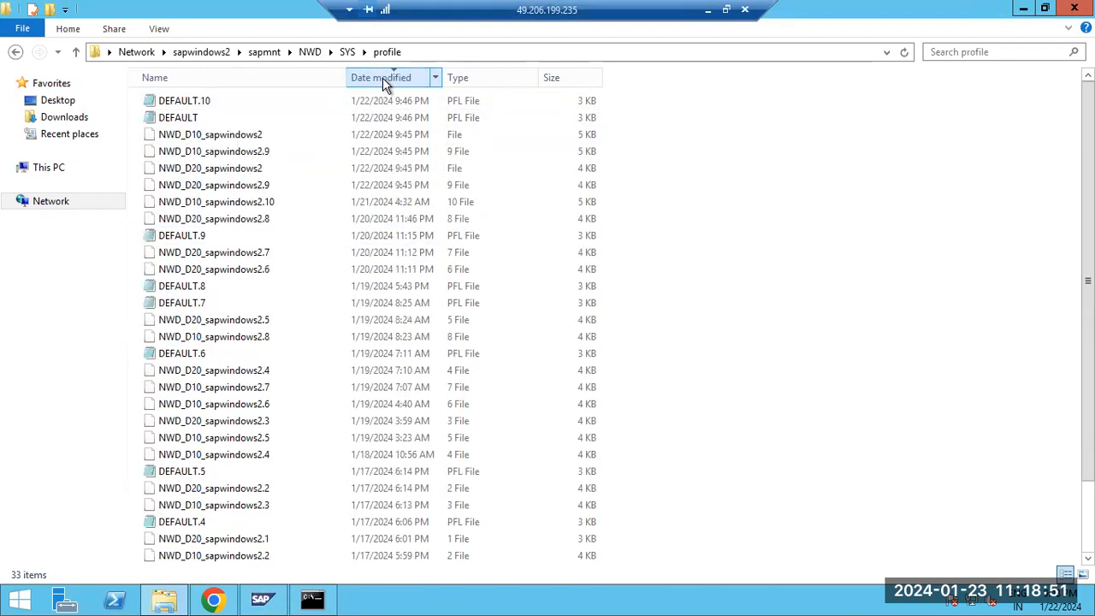
pyautogui.click(196, 119)
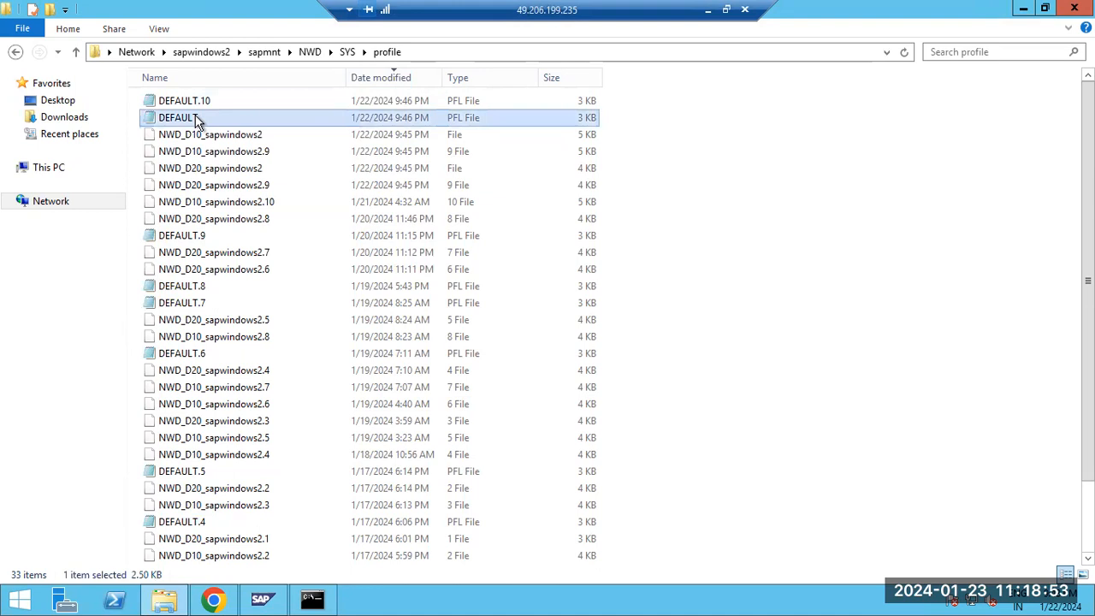
pyautogui.click(210, 137)
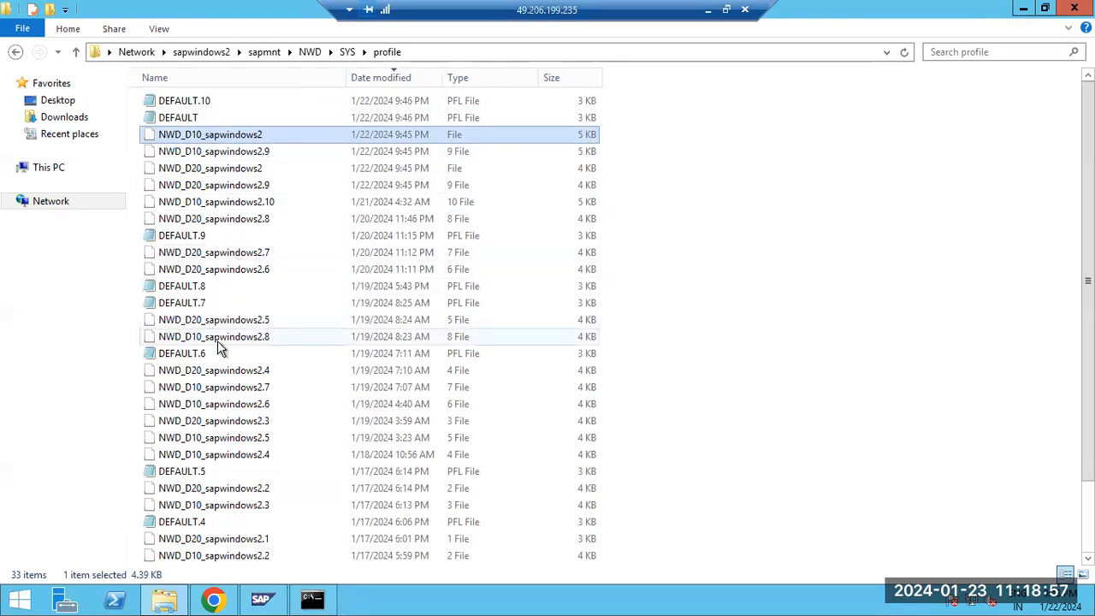
pyautogui.scroll(-2, 210, 452)
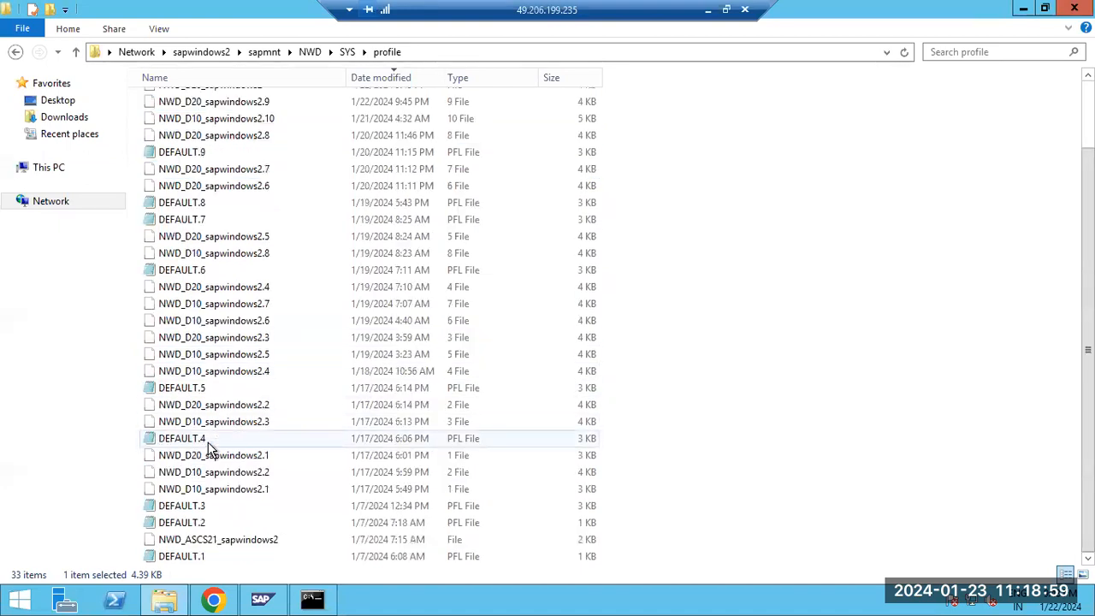
pyautogui.scroll(2, 243, 493)
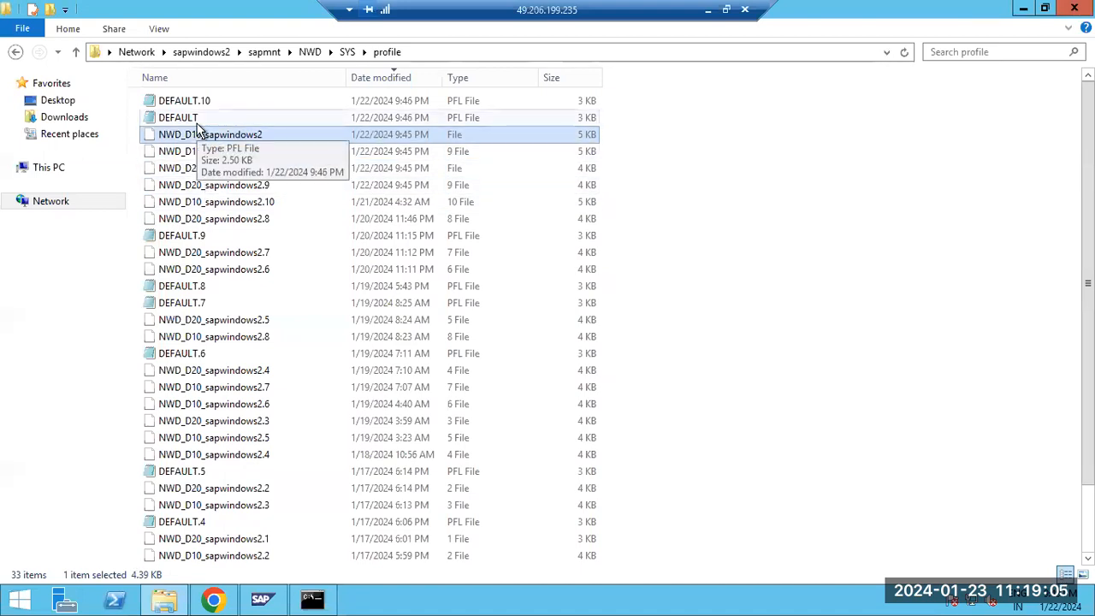
pyautogui.click(212, 170)
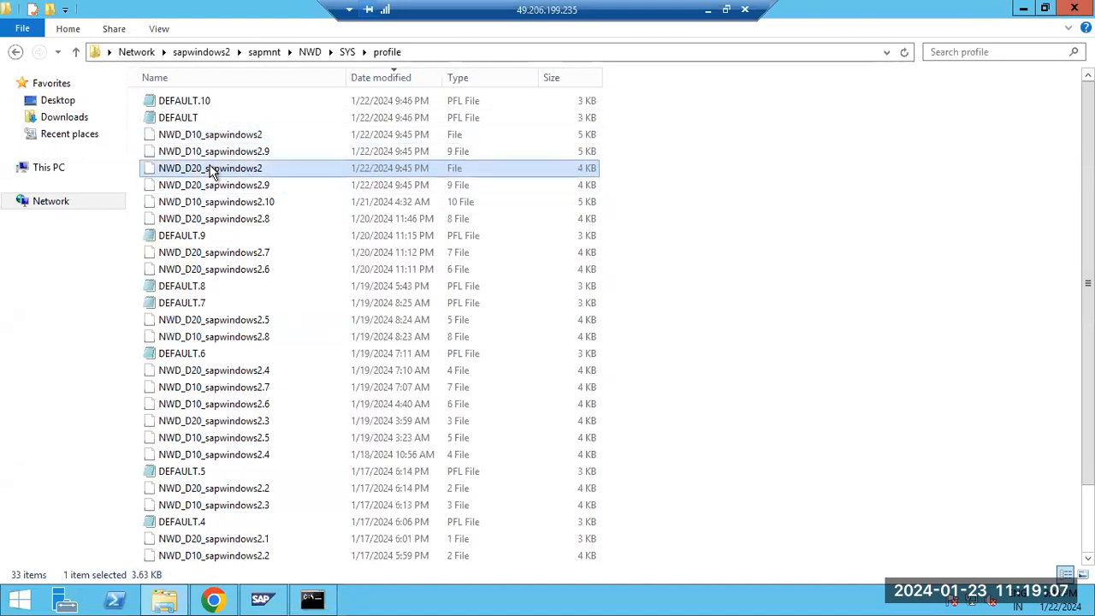
# Open the NWD_D10_sapwindows2 profile in Notepad, review its DIR_PUT entry and remaining parameters, then close the file
pyautogui.doubleClick(214, 137)
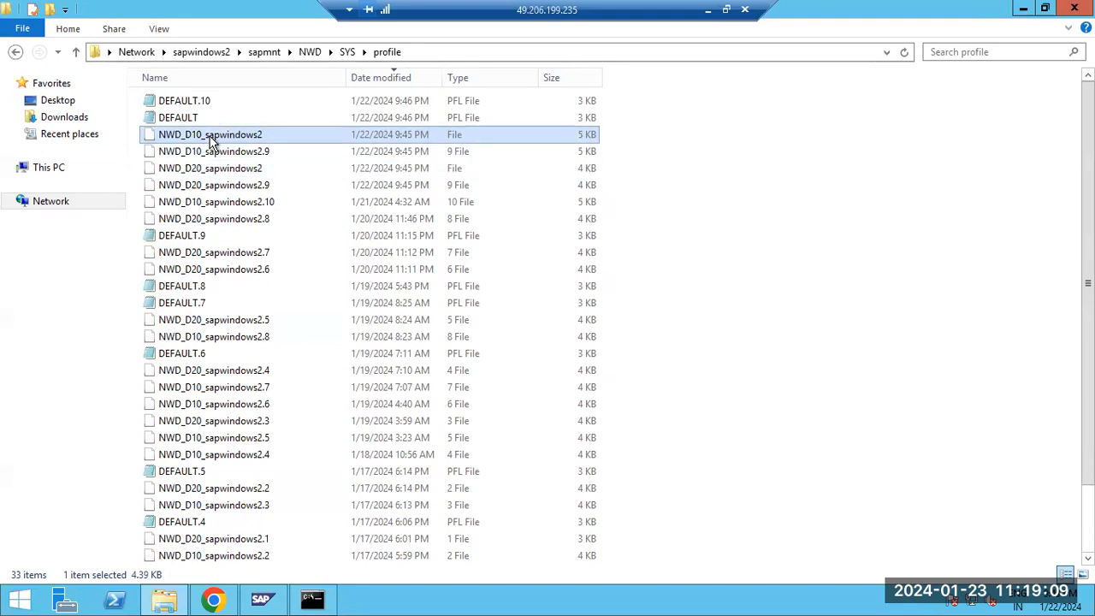
pyautogui.click(470, 418)
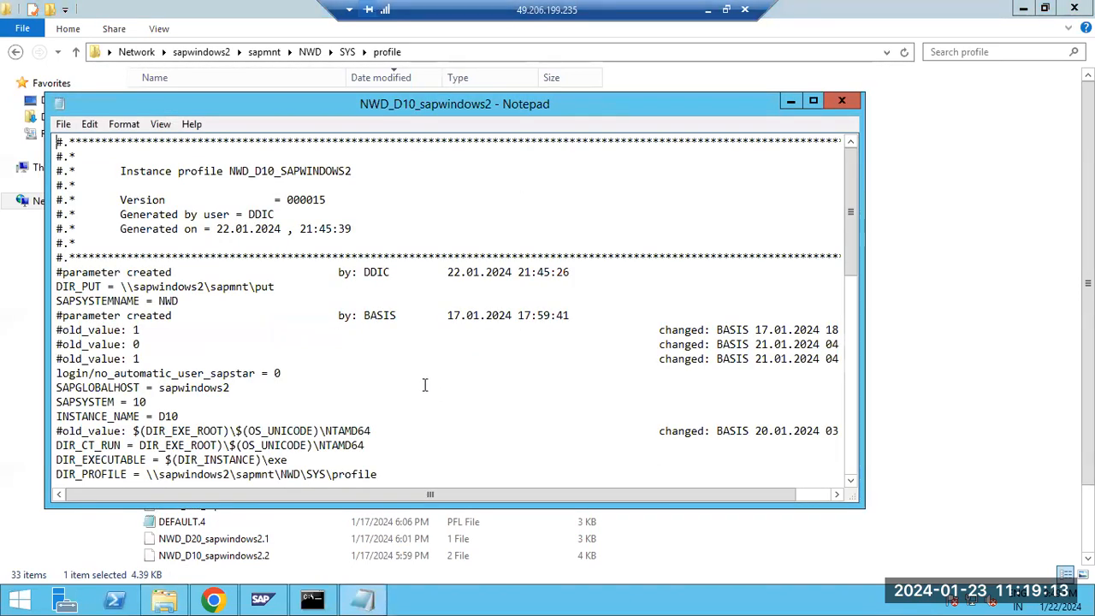
pyautogui.moveTo(133, 286); pyautogui.dragTo(276, 287)
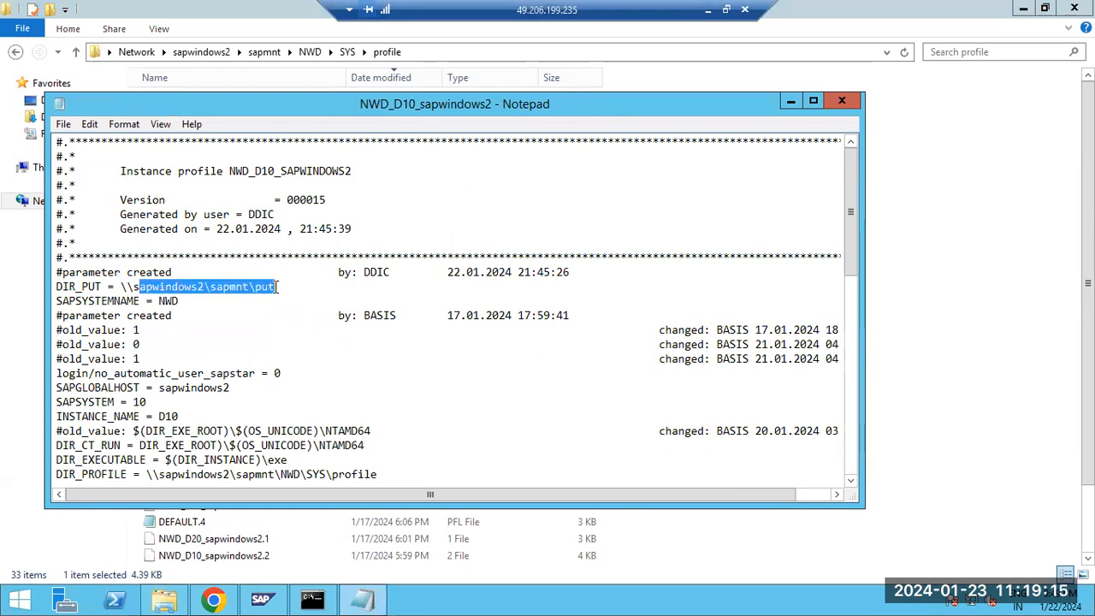
pyautogui.scroll(-4, 214, 368)
pyautogui.scroll(-8, 212, 390)
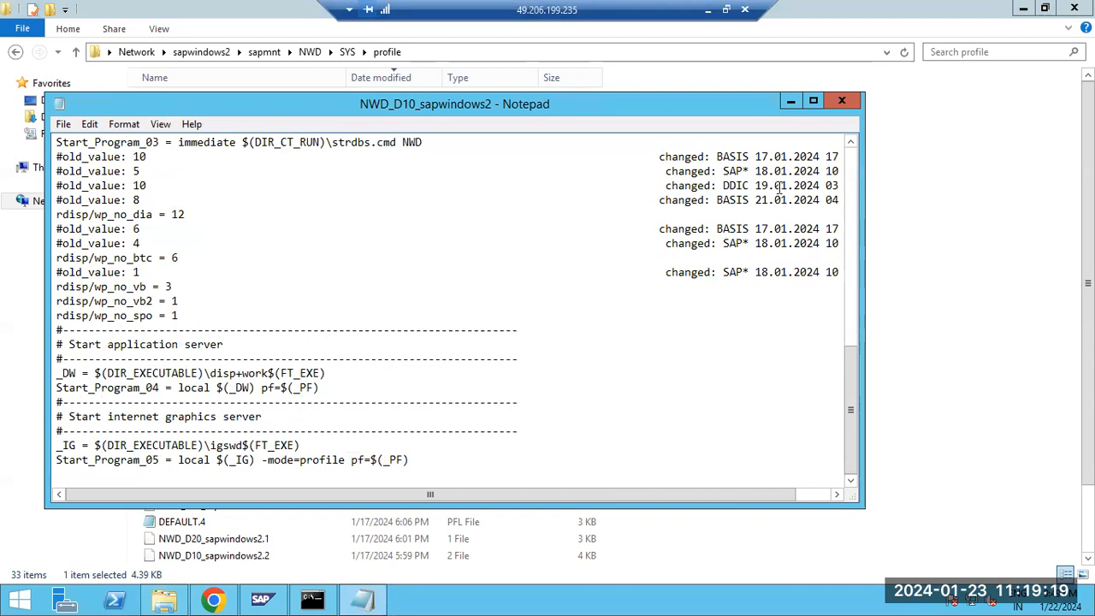
pyautogui.click(840, 101)
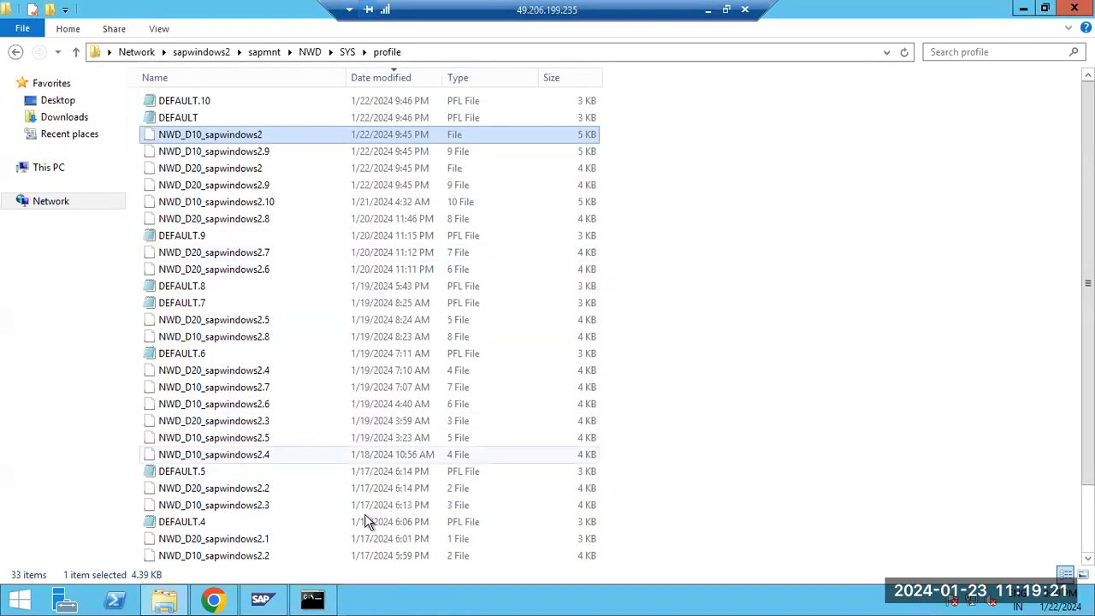
# Switch back to the SAP Management Console and start NWD instance sapwindows2 21
pyautogui.click(262, 599)
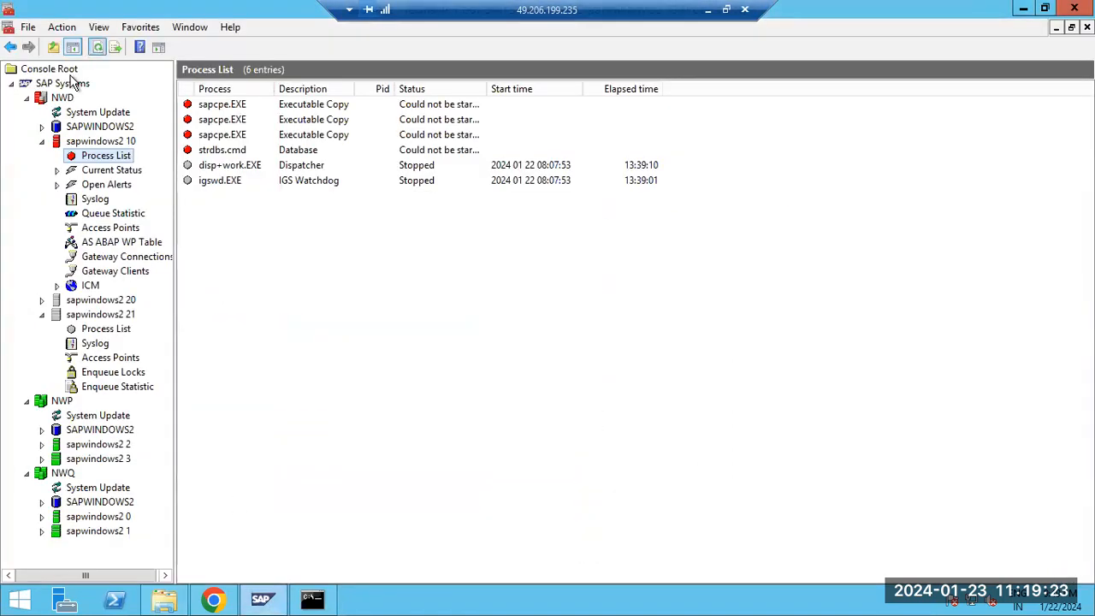
pyautogui.click(75, 317)
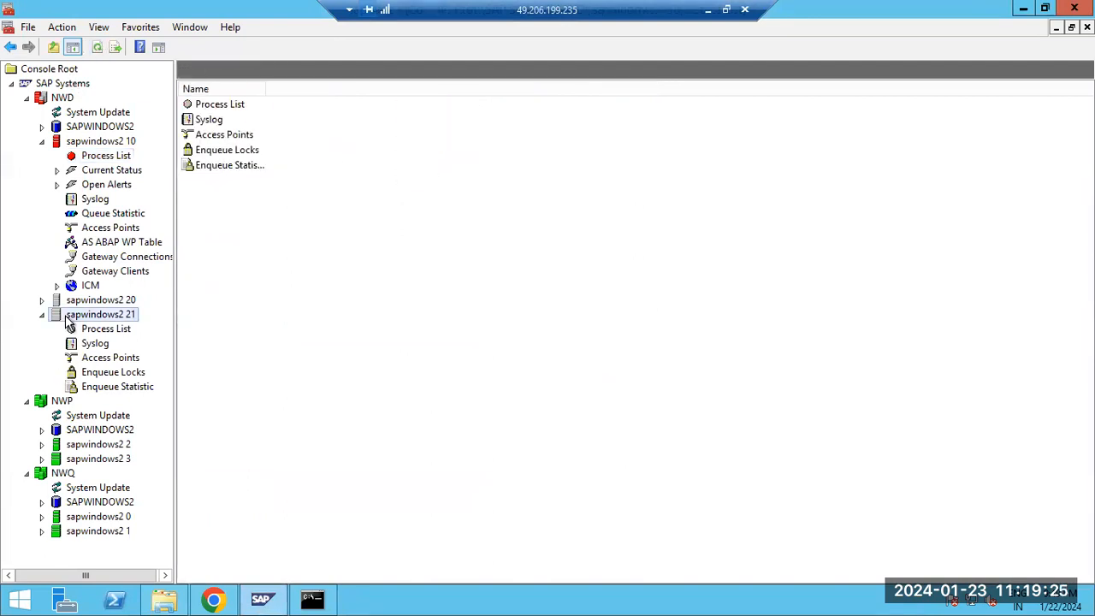
pyautogui.rightClick(75, 316)
pyautogui.click(107, 21)
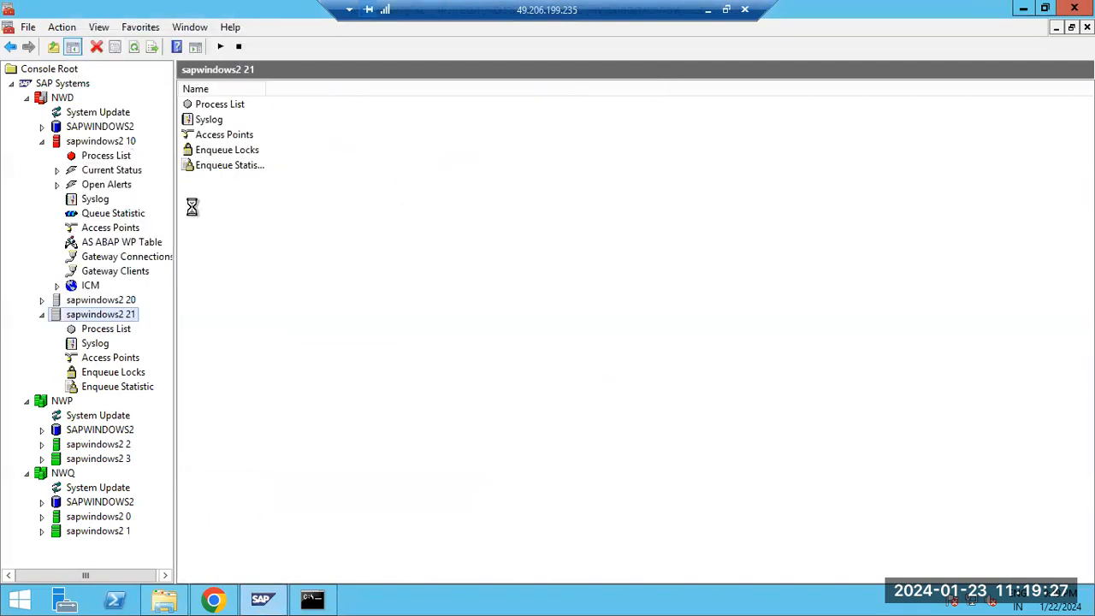
# Start NWD instance sapwindows2 20 and open its process list to check the startup
pyautogui.click(72, 301)
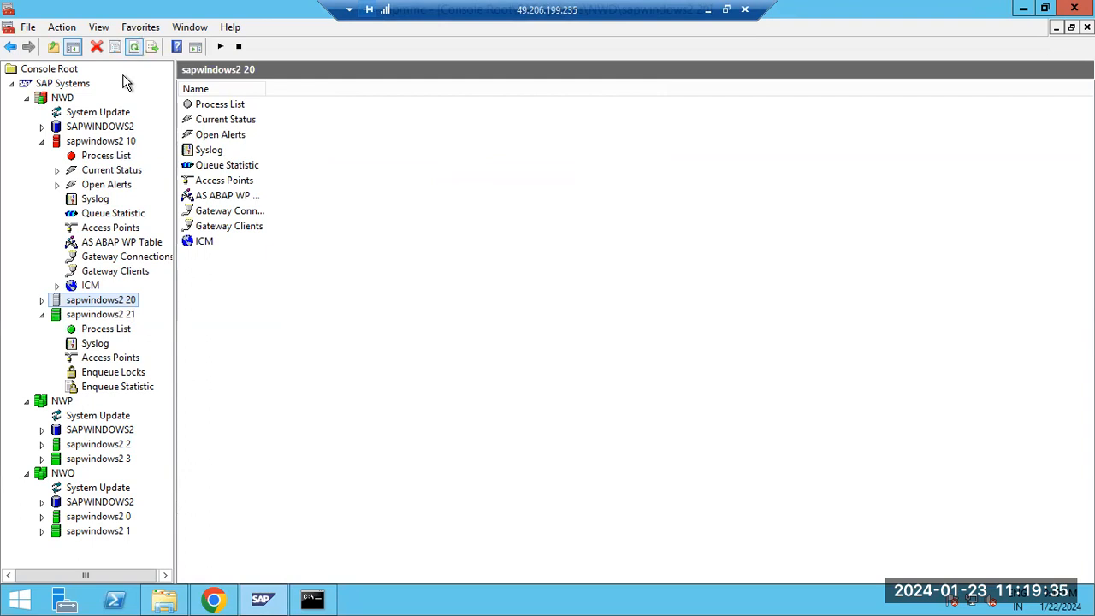
pyautogui.rightClick(73, 303)
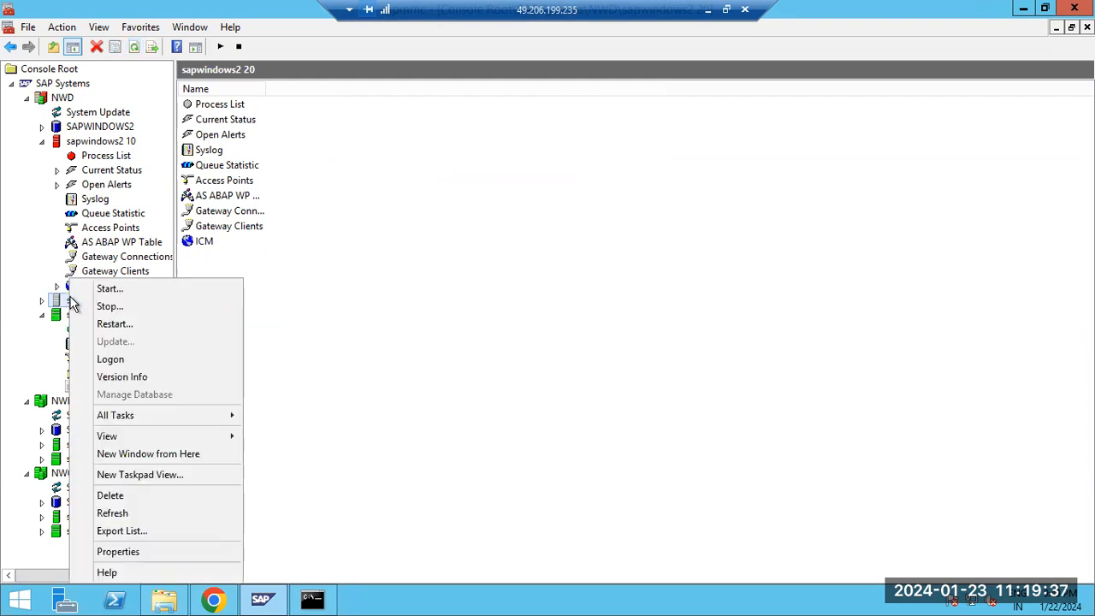
pyautogui.click(107, 292)
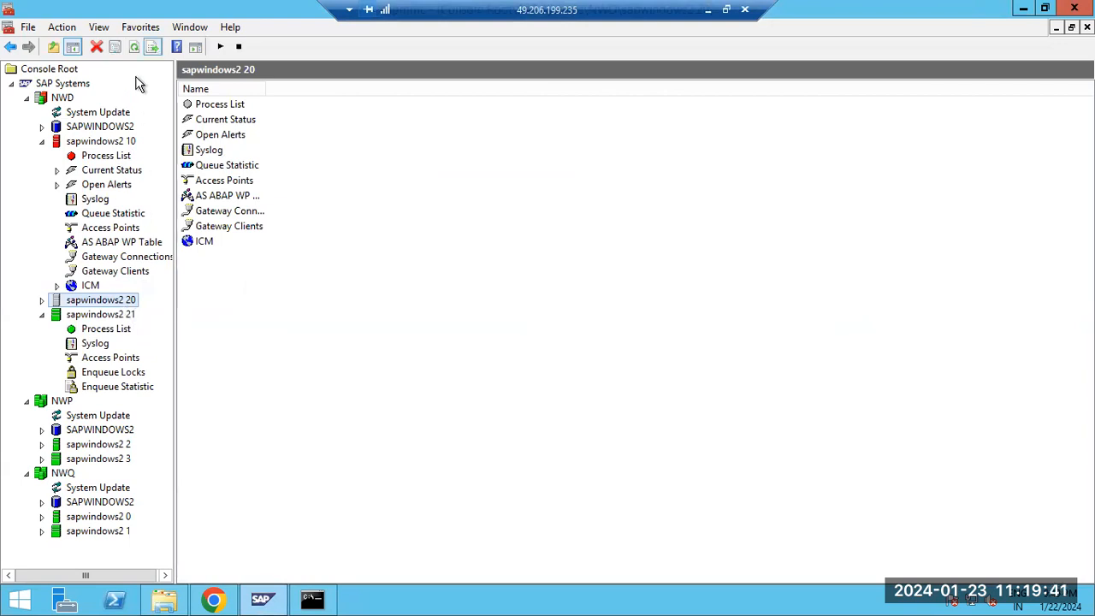
pyautogui.click(45, 300)
pyautogui.click(86, 314)
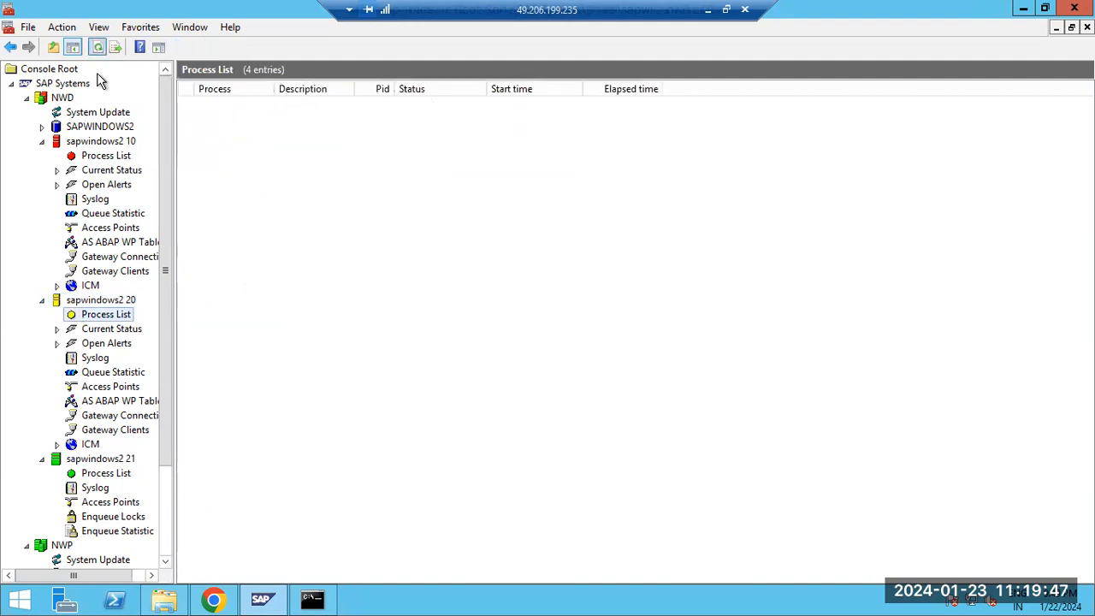
# Check the process list of NWD instance sapwindows2 10, collapse that instance, and return to the sapwindows2 20 process list
pyautogui.click(104, 332)
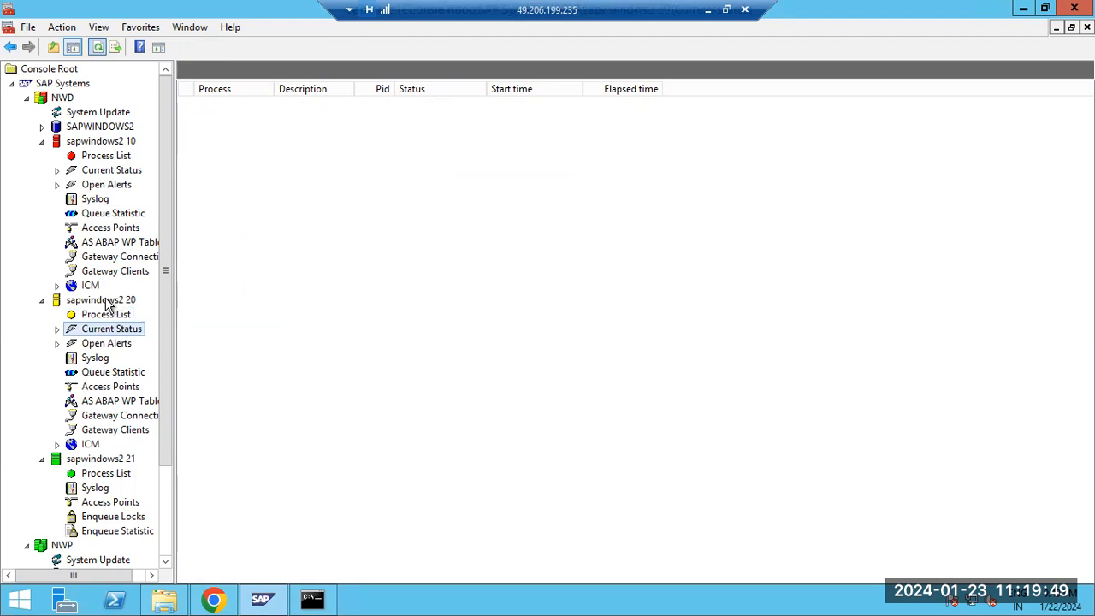
pyautogui.click(99, 156)
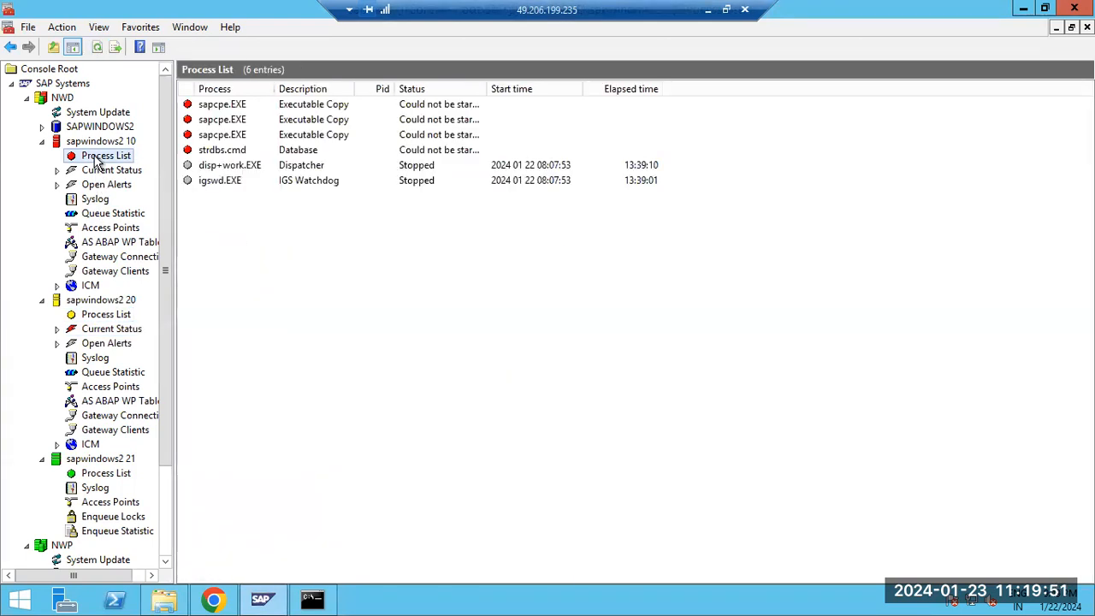
pyautogui.click(42, 141)
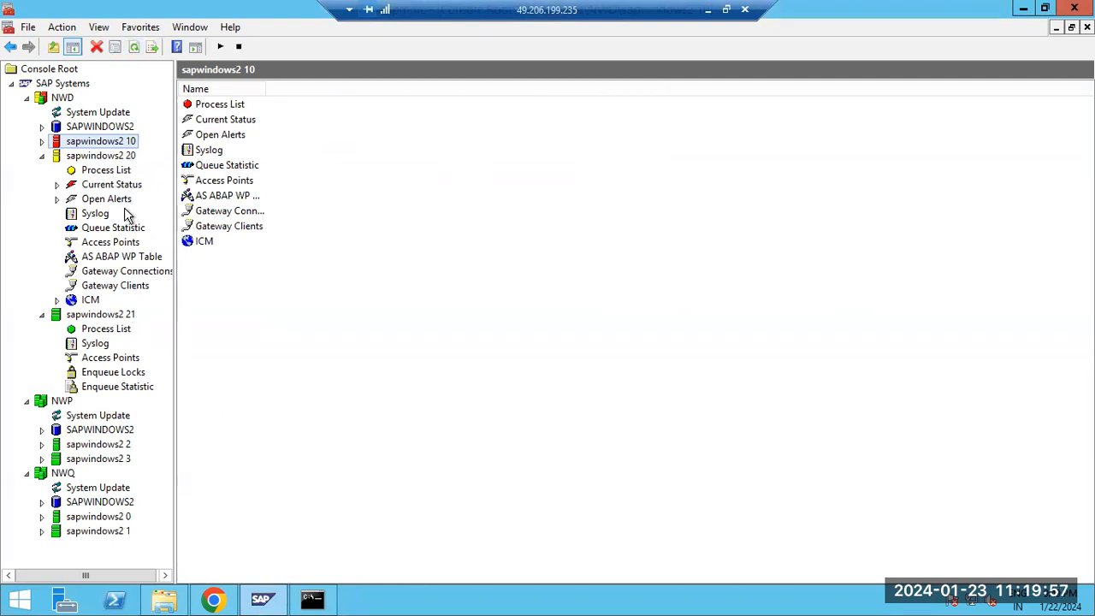
pyautogui.click(111, 174)
# Switch to Chrome and start the SUM ABAP process for NWD again
pyautogui.click(213, 600)
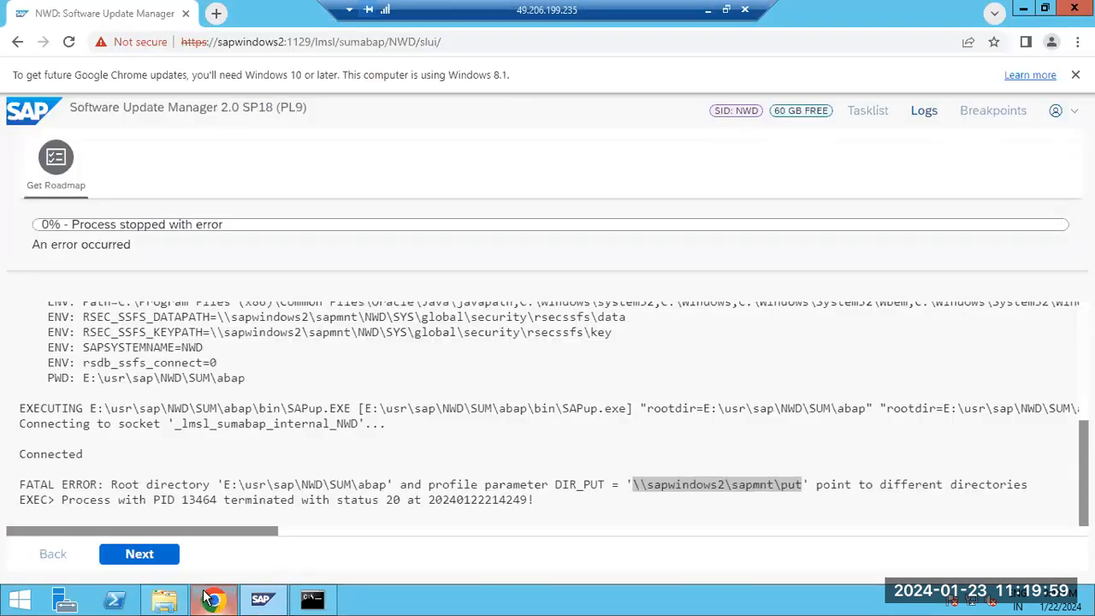
pyautogui.click(145, 561)
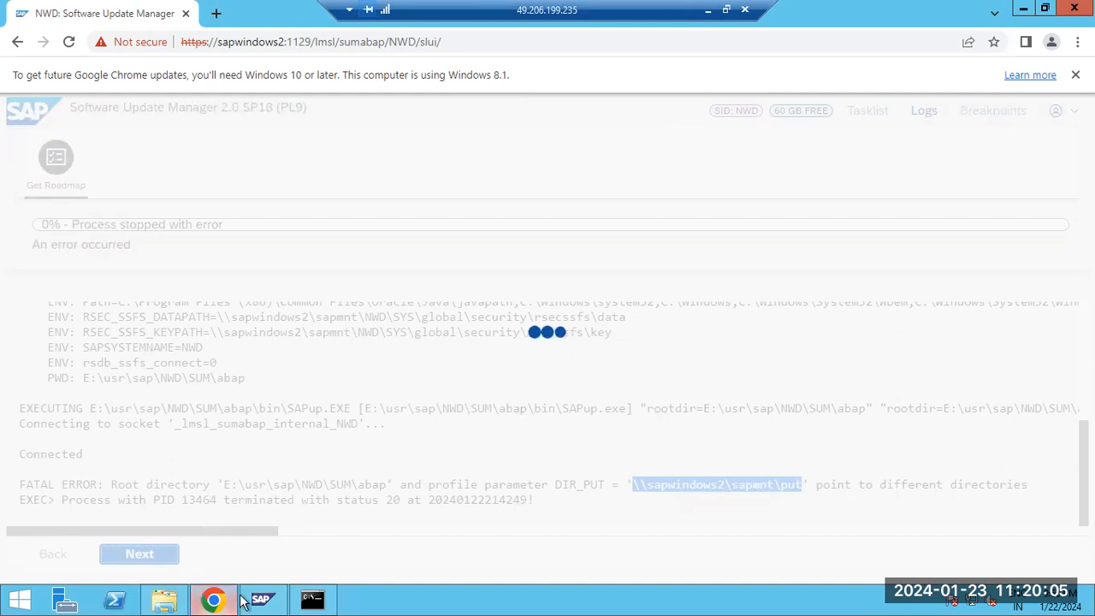
# Switch to the SAP Management Console and check the AS ABAP work process table and process list of sapwindows2 20
pyautogui.moveTo(259, 602)
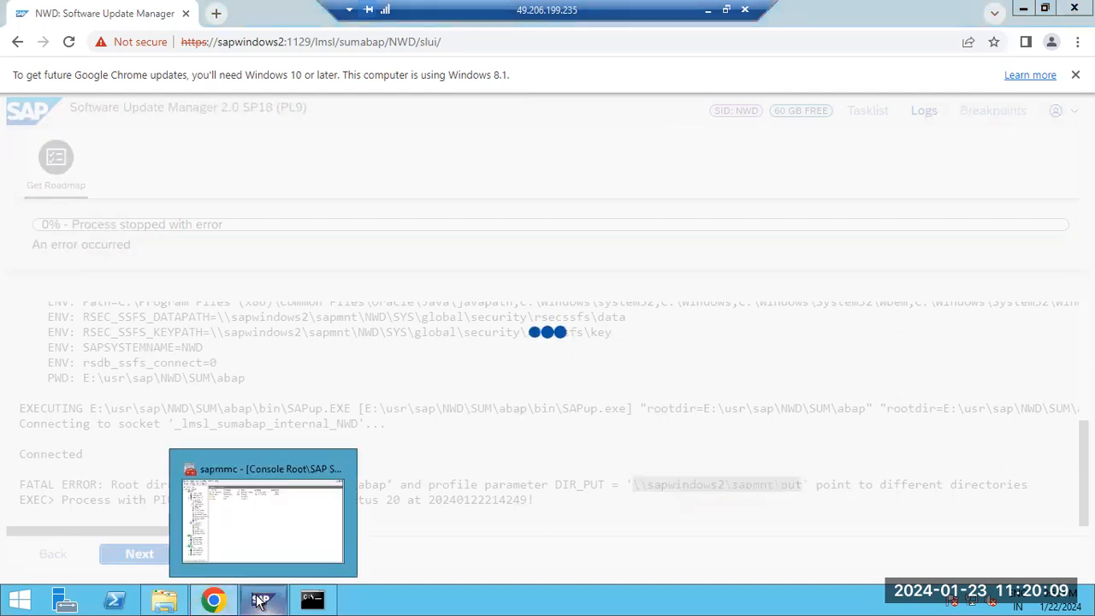
pyautogui.click(259, 602)
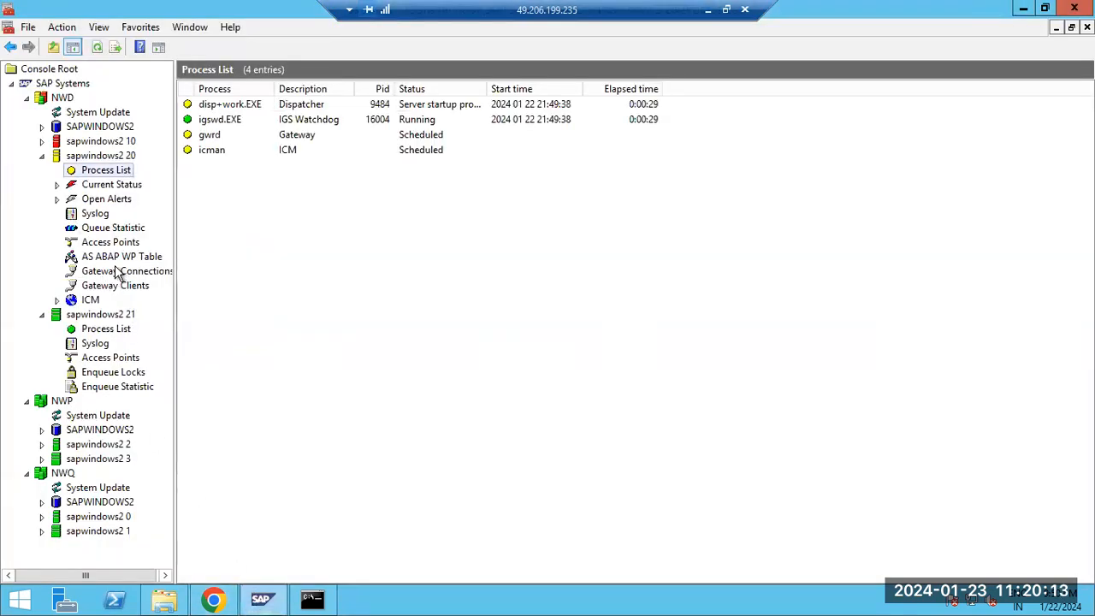
pyautogui.click(117, 260)
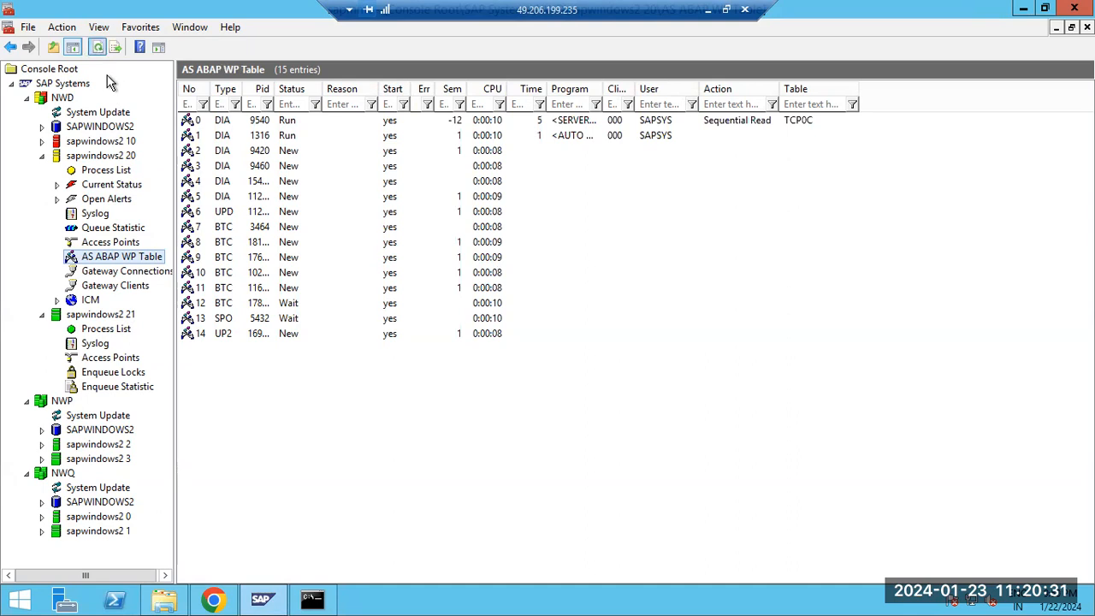
pyautogui.click(120, 173)
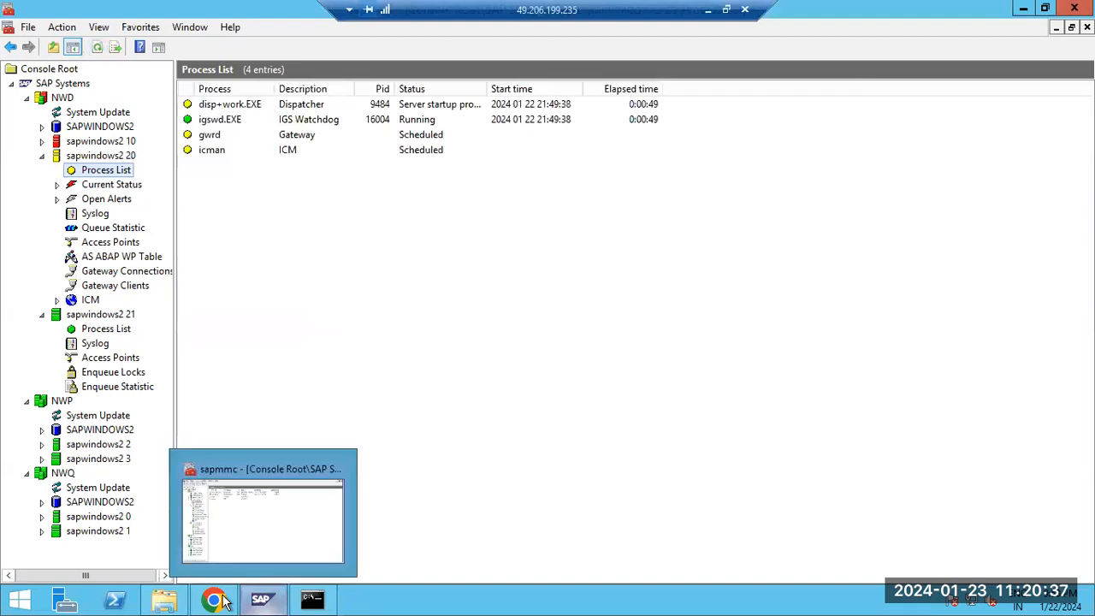
# Return to Software Update Manager in Chrome, retry starting the SUM ABAP process, and review the failed tool output after each attempt
pyautogui.click(216, 600)
pyautogui.click(218, 600)
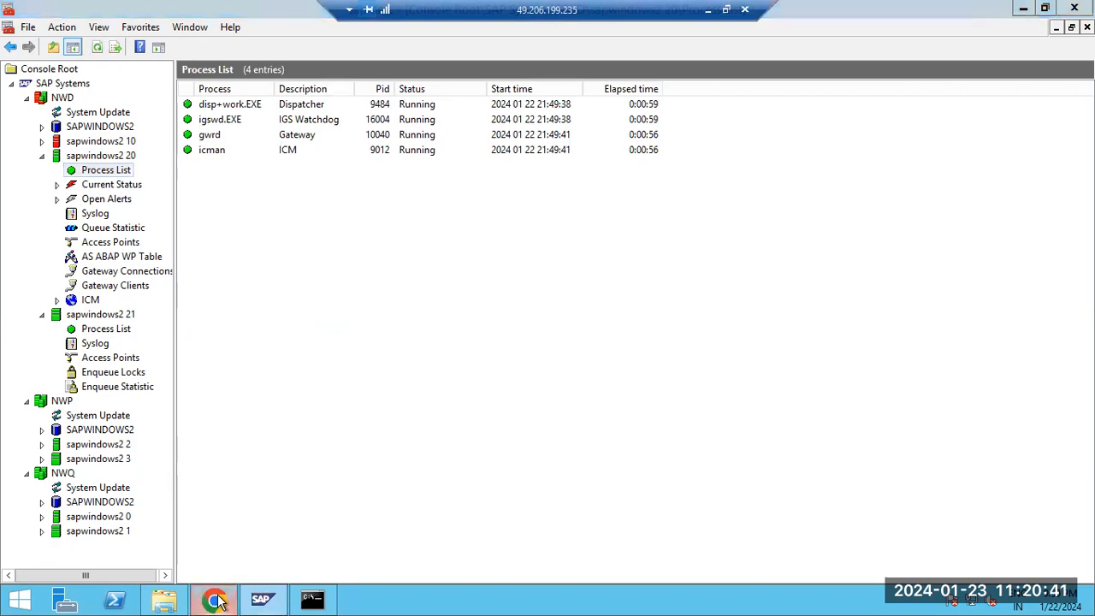
pyautogui.click(213, 599)
pyautogui.scroll(-10, 206, 479)
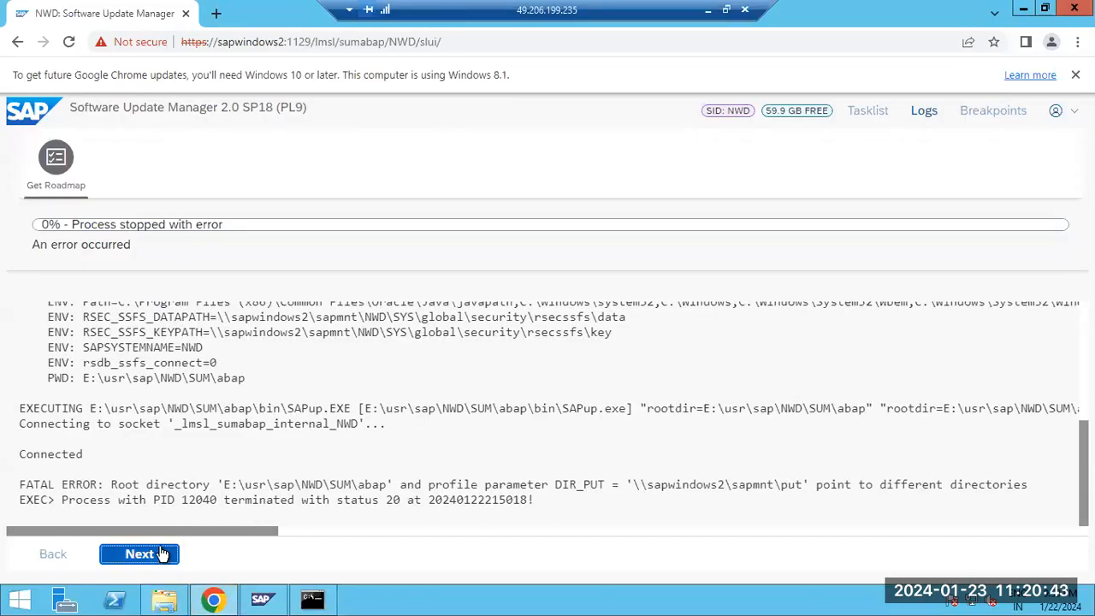
pyautogui.click(140, 554)
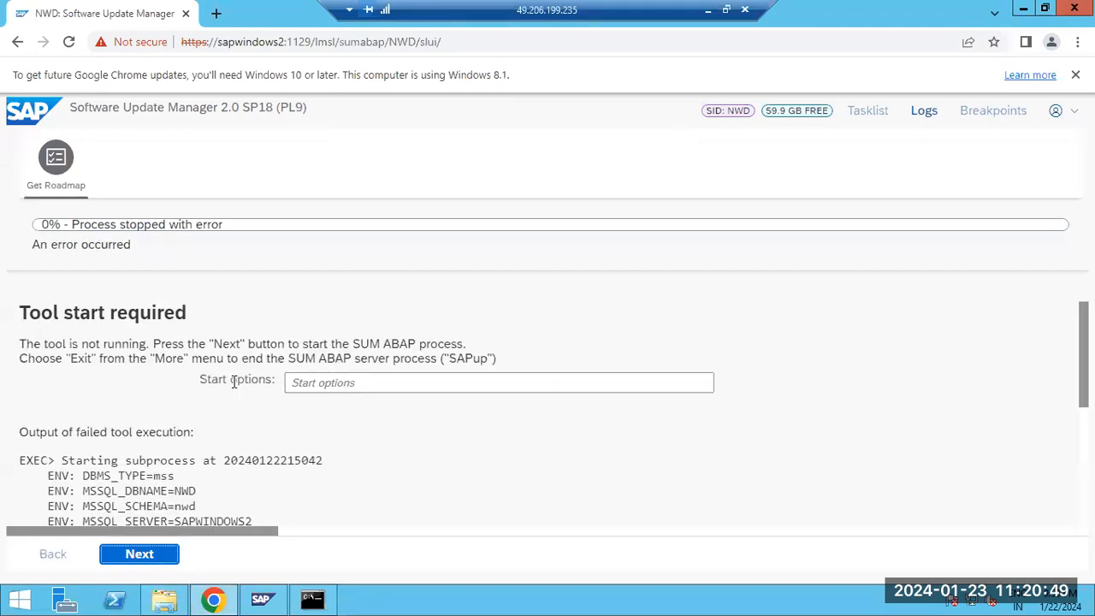
pyautogui.click(139, 555)
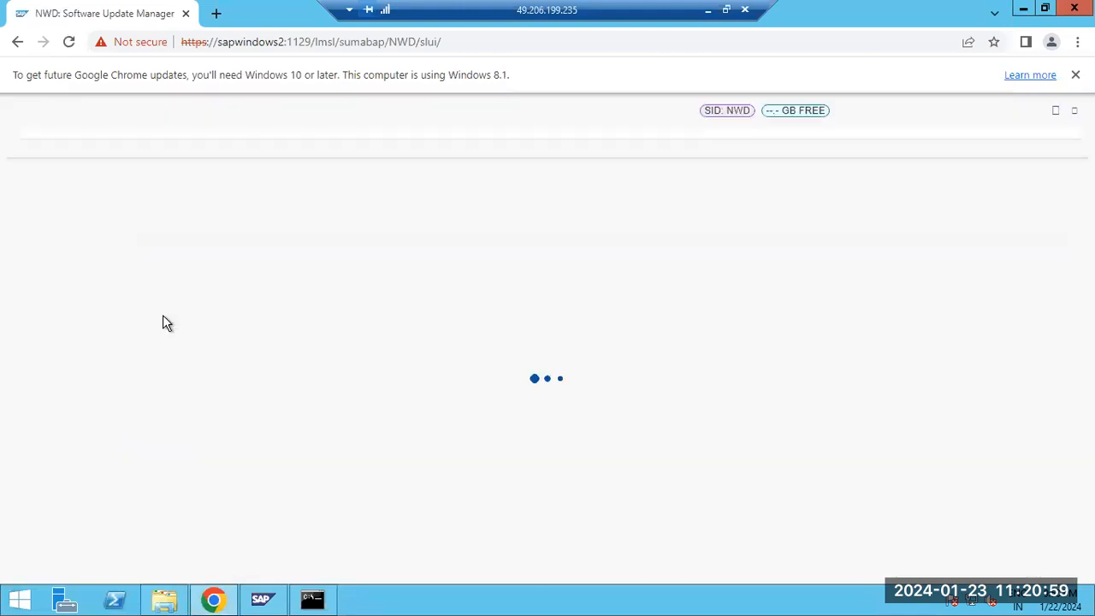
pyautogui.scroll(-3, 171, 330)
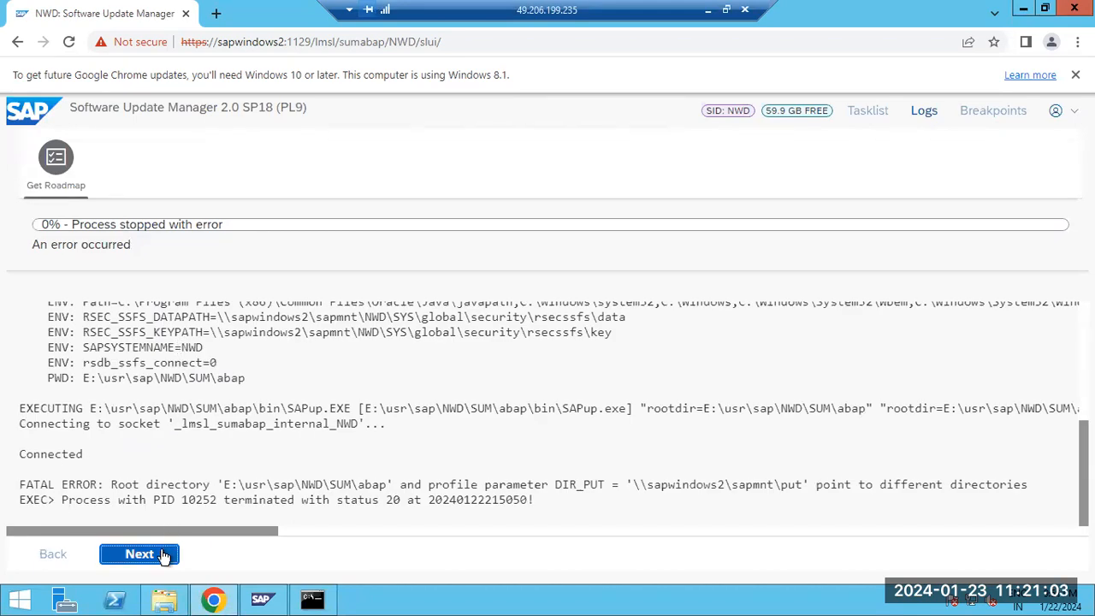
pyautogui.click(156, 556)
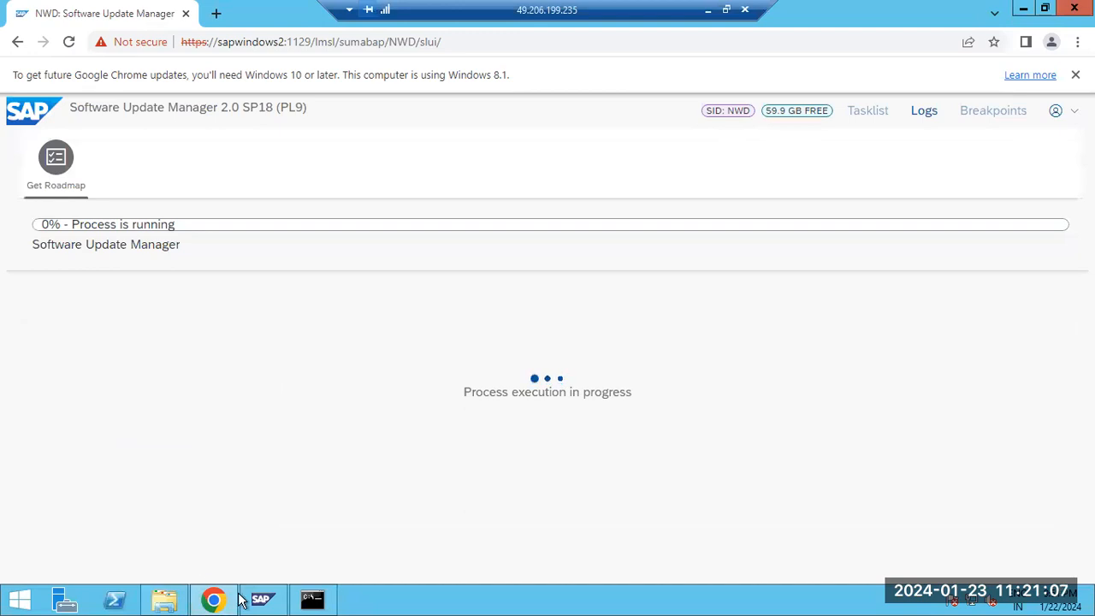
# Open the NWD_D20_sapwindows2 profile in Notepad from the profile folder and copy its entire contents
pyautogui.click(211, 599)
pyautogui.click(165, 601)
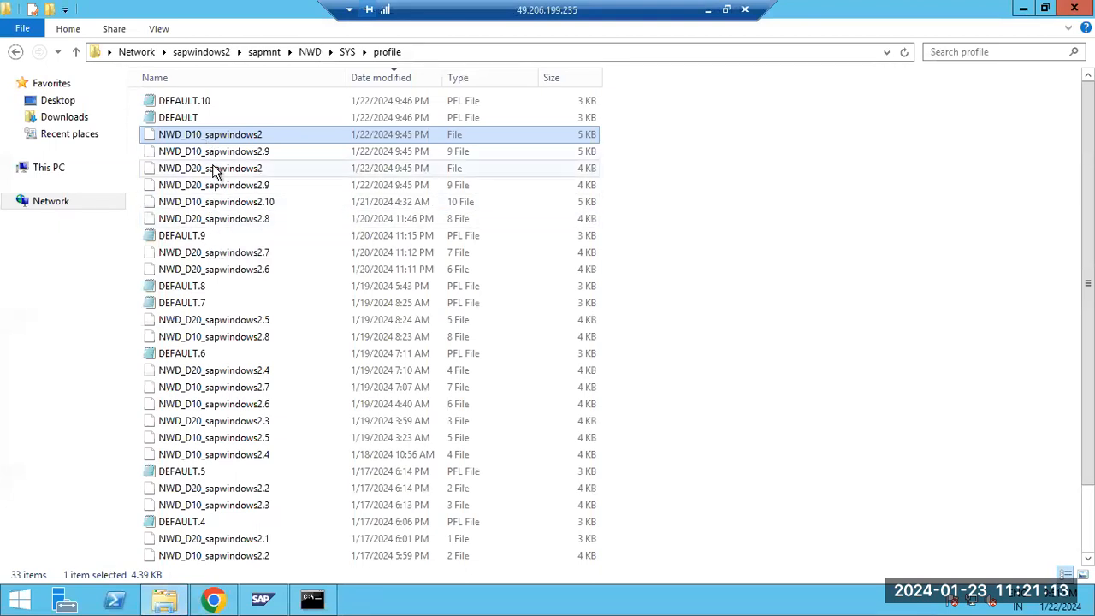
pyautogui.doubleClick(213, 168)
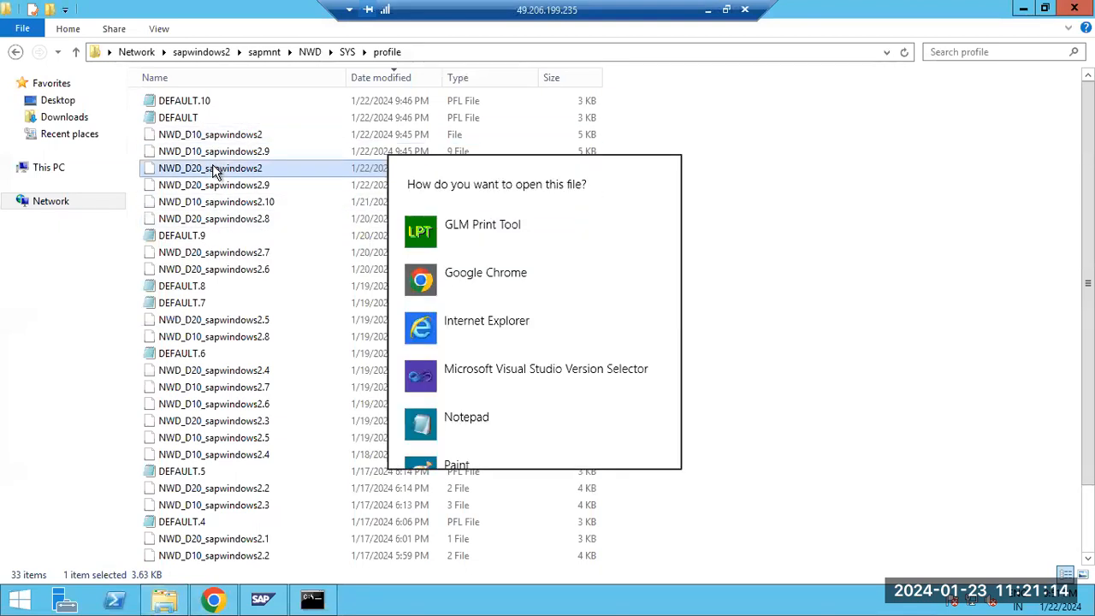
pyautogui.click(428, 421)
pyautogui.hotkey('ctrl', 'a')
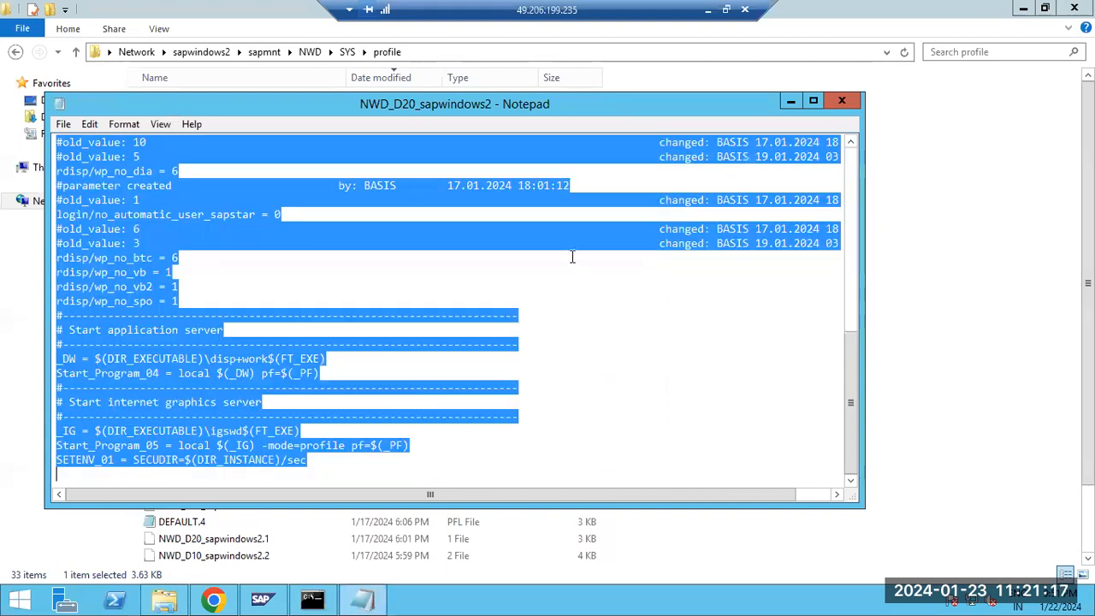
pyautogui.click(791, 101)
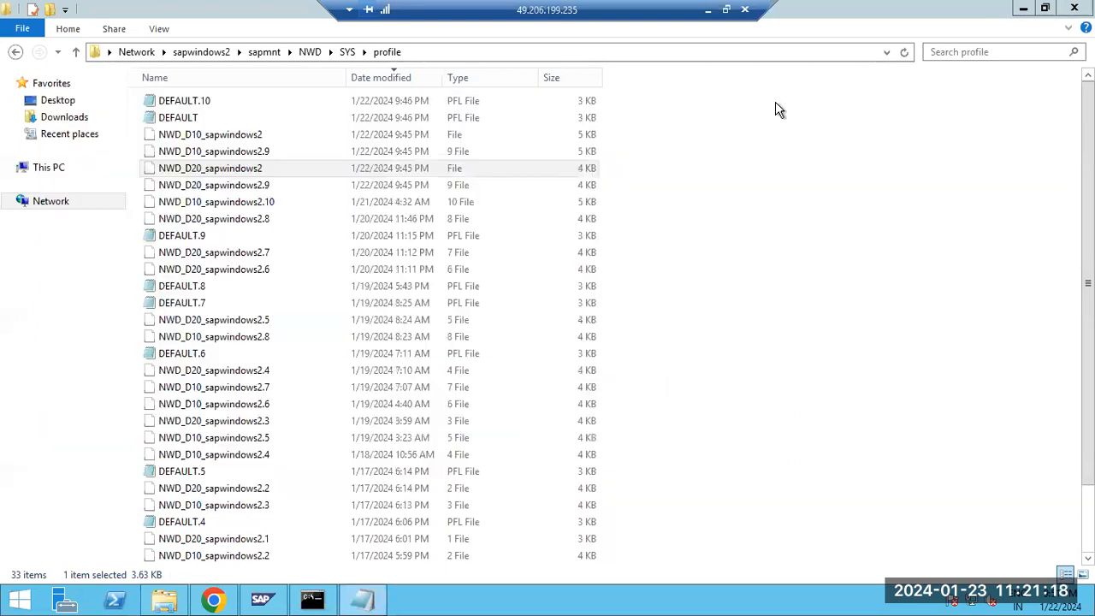
# Open the NWD_D10_sapwindows2 profile in Notepad and replace all its contents with the copied D20 profile text
pyautogui.doubleClick(198, 137)
pyautogui.click(465, 424)
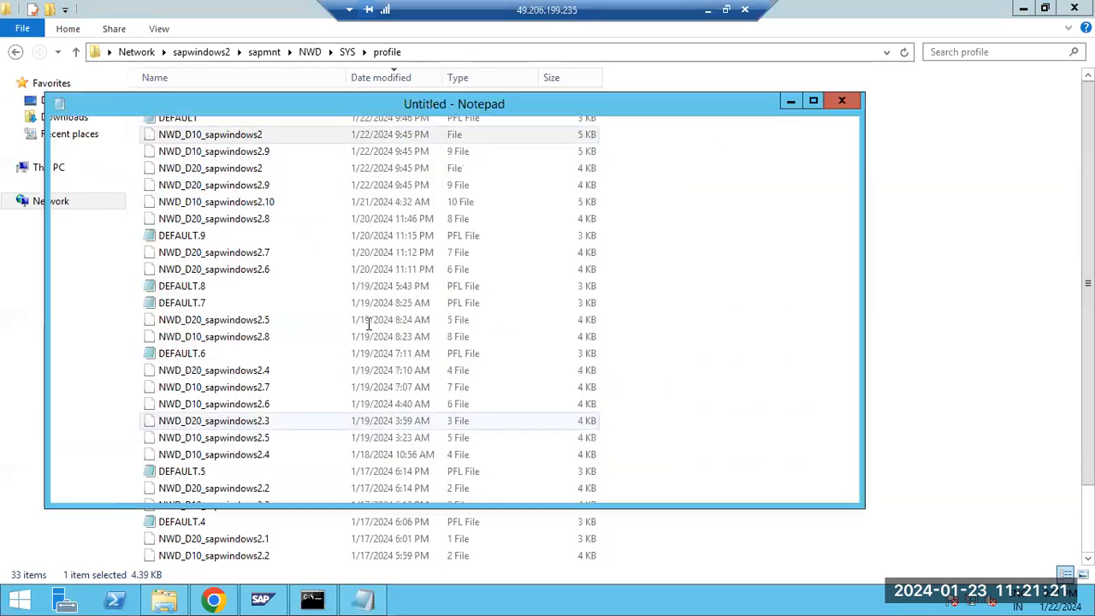
pyautogui.hotkey('ctrl', 'a')
pyautogui.hotkey('ctrl', 'v')
pyautogui.scroll(15, 182, 445)
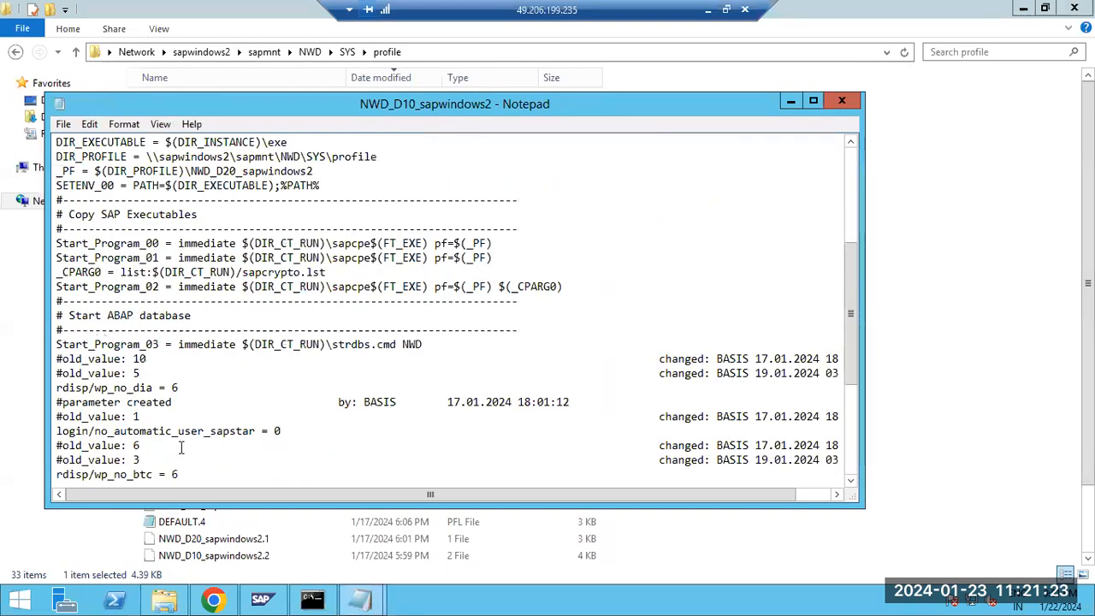
# Set SAPSYSTEM to 10 and INSTANCE_NAME to D10 in the D10 profile, review the remaining parameters, and save and close the file
pyautogui.click(139, 329)
pyautogui.press('BackSpace')
pyautogui.write('10')
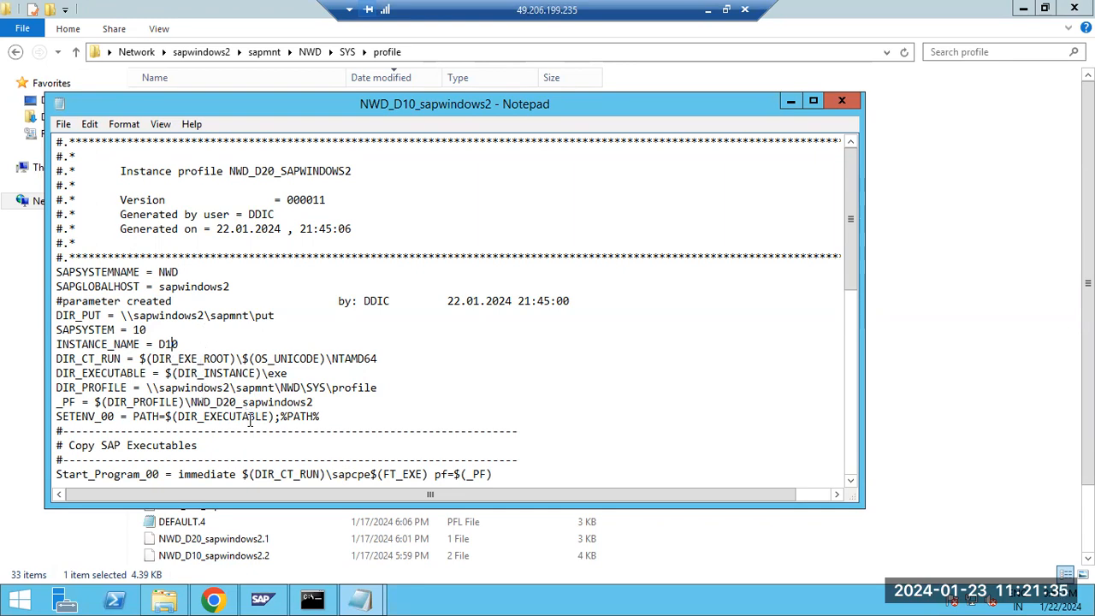
pyautogui.scroll(-4, 252, 431)
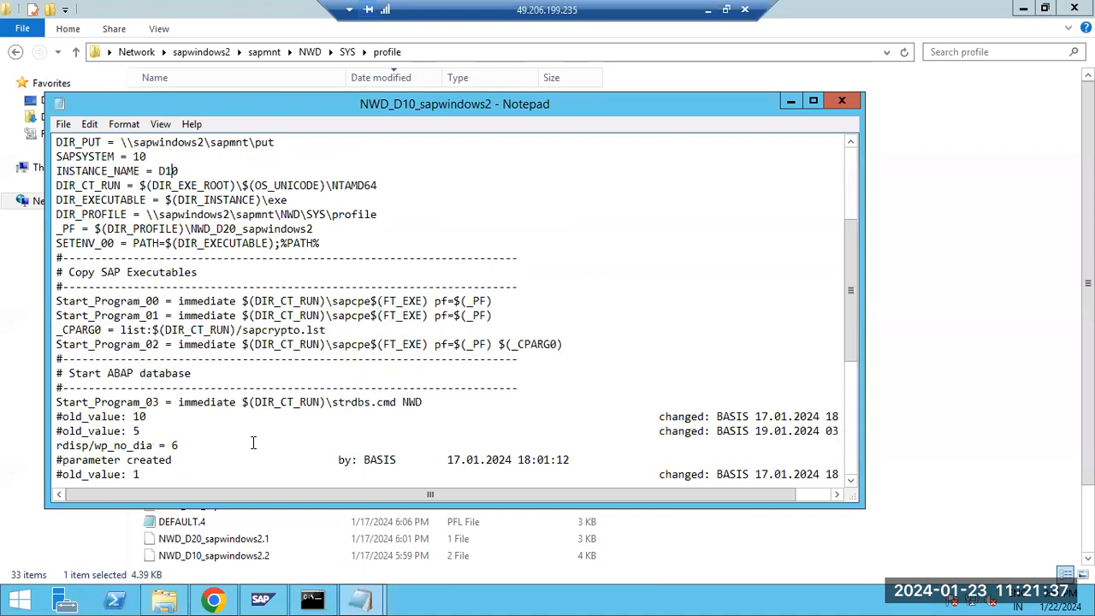
pyautogui.scroll(-1, 253, 442)
pyautogui.scroll(-5, 252, 442)
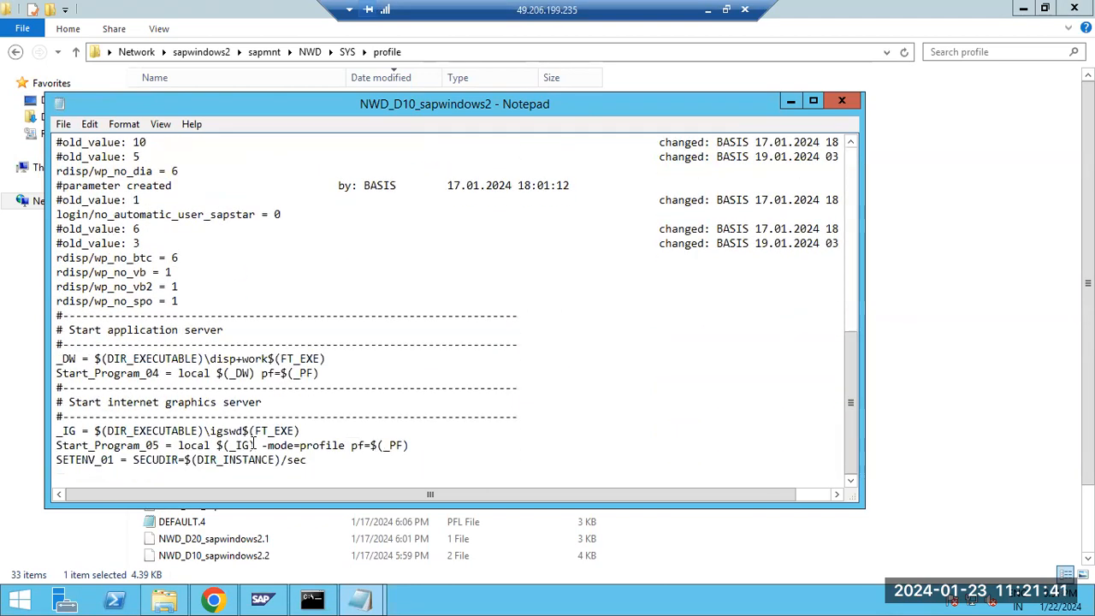
pyautogui.click(841, 101)
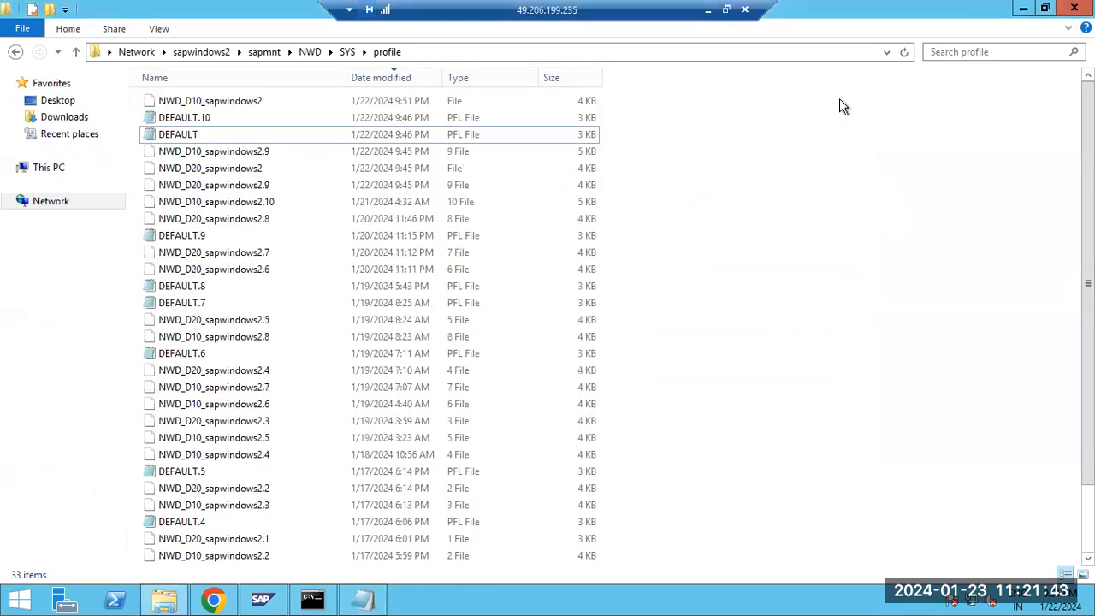
# Close the profile folder and relaunch the SAP Management Console without saving its console settings, allowing the User Account Control request
pyautogui.click(1075, 8)
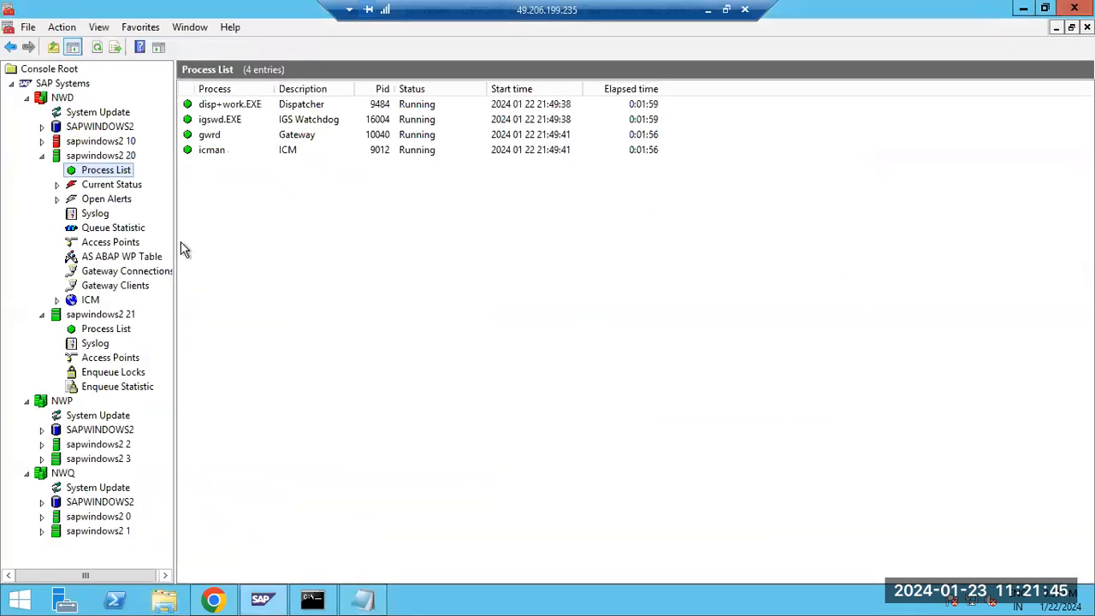
pyautogui.click(1075, 8)
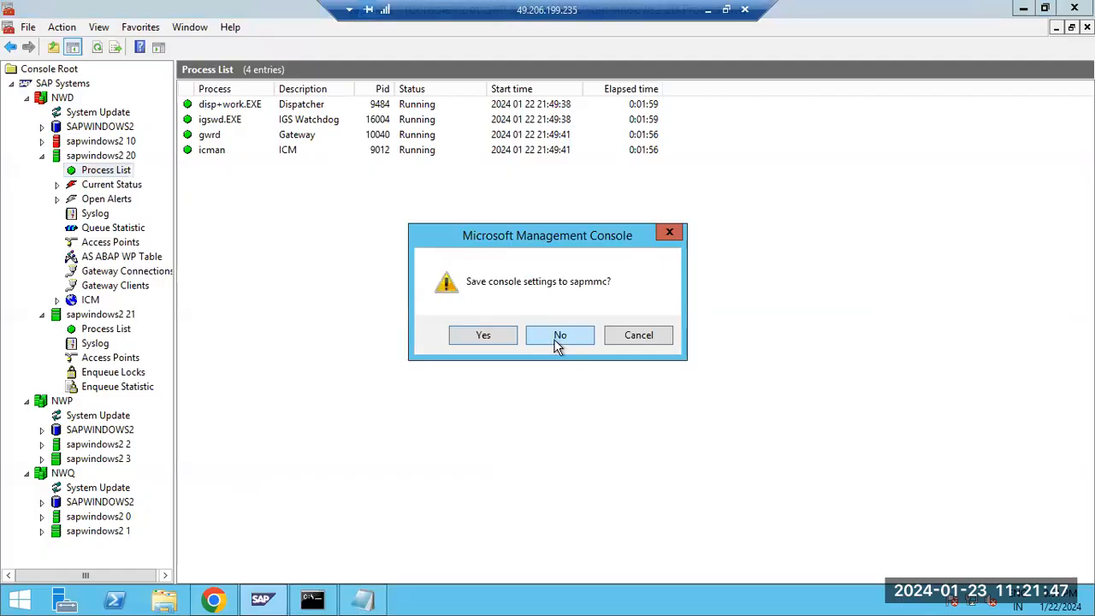
pyautogui.click(558, 337)
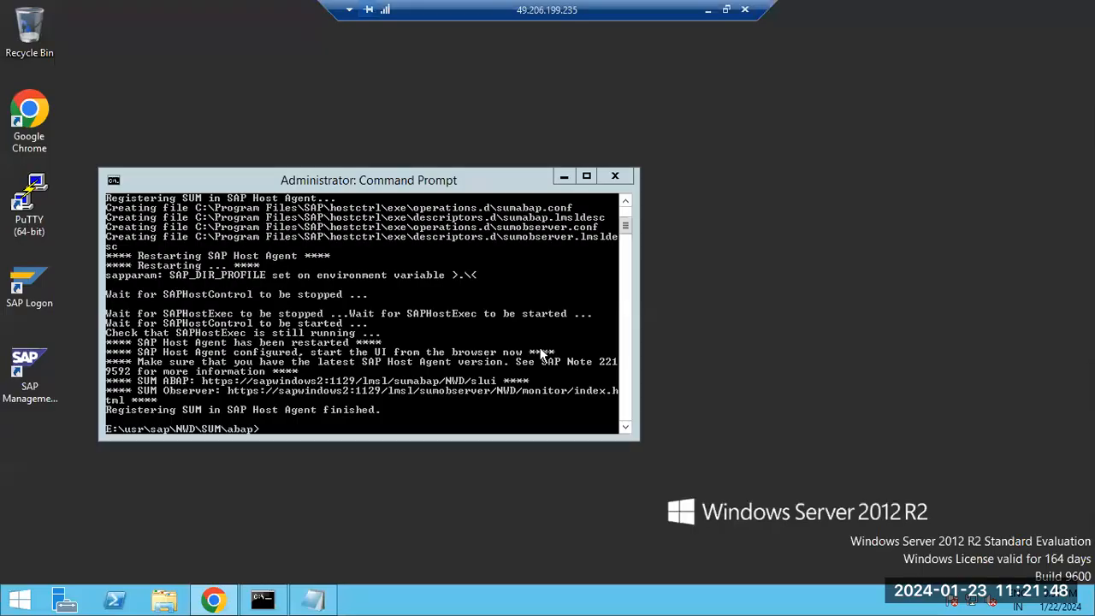
pyautogui.click(561, 175)
pyautogui.rightClick(88, 274)
pyautogui.click(25, 379)
pyautogui.doubleClick(24, 376)
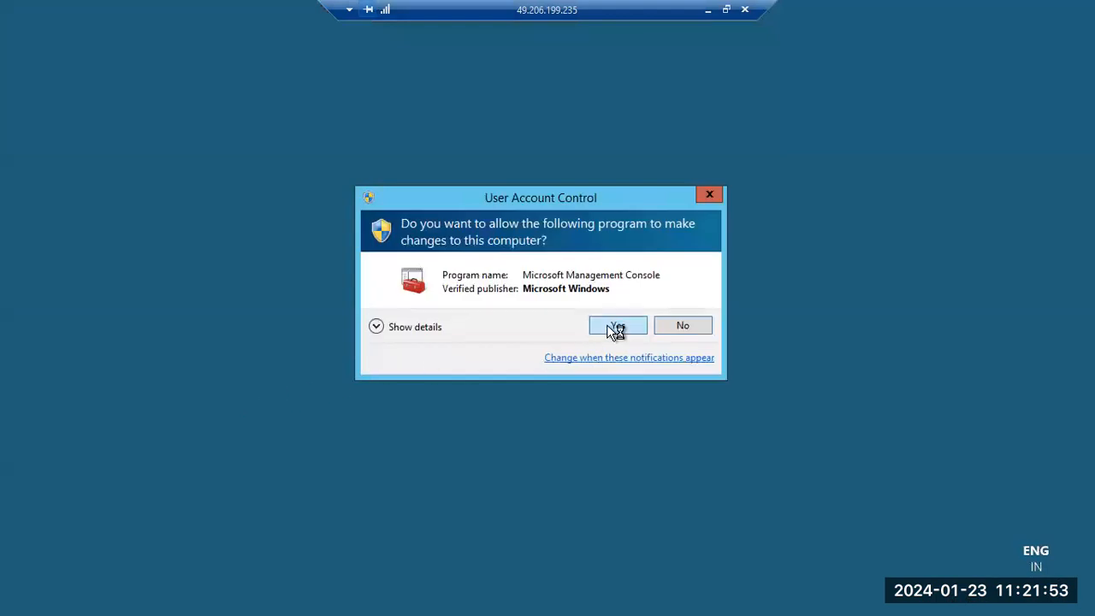
pyautogui.click(609, 326)
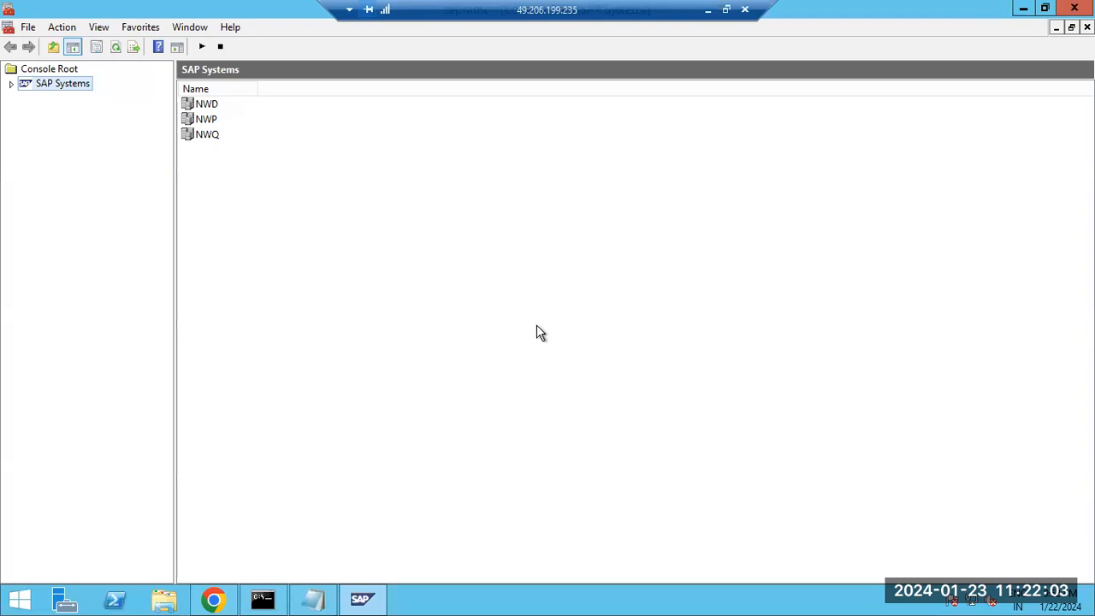
# Expand the NWD system under SAP Systems and check its instances sapwindows2 10, 20 and 21
pyautogui.click(11, 84)
pyautogui.click(26, 97)
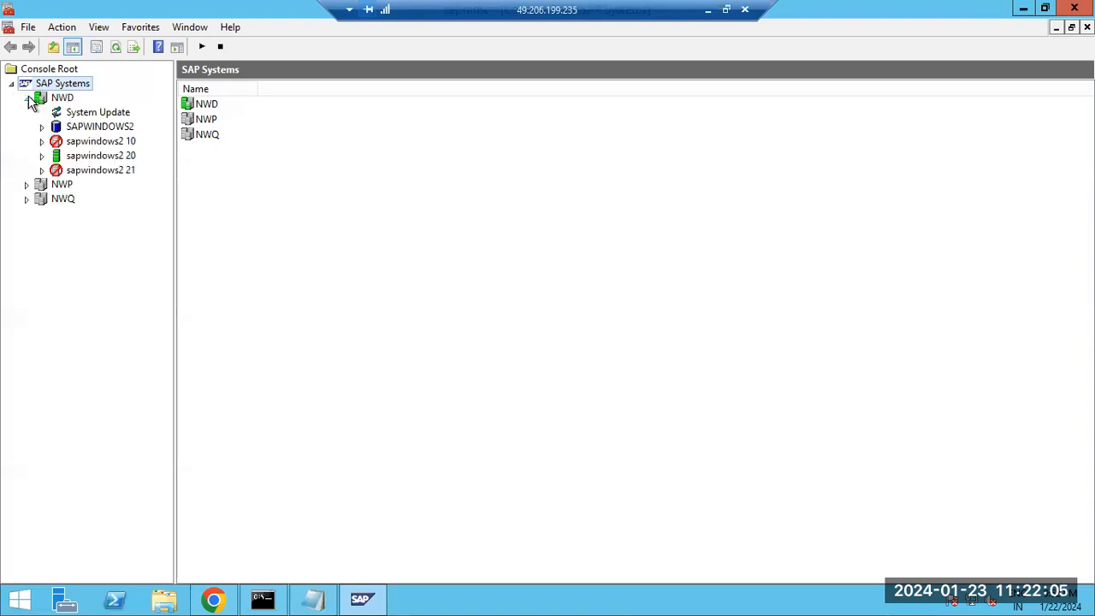
pyautogui.click(41, 155)
pyautogui.click(41, 140)
pyautogui.click(41, 141)
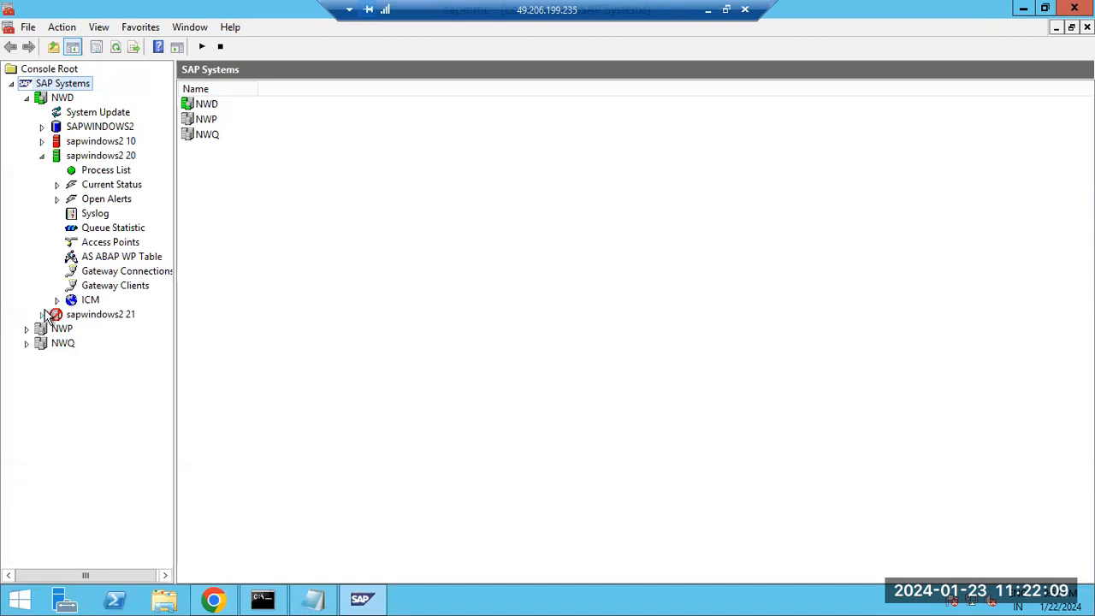
pyautogui.click(41, 155)
pyautogui.click(42, 170)
pyautogui.click(41, 170)
# Open the process list of NWD instance sapwindows2 10 and inspect its sapcpe.EXE entries
pyautogui.click(54, 142)
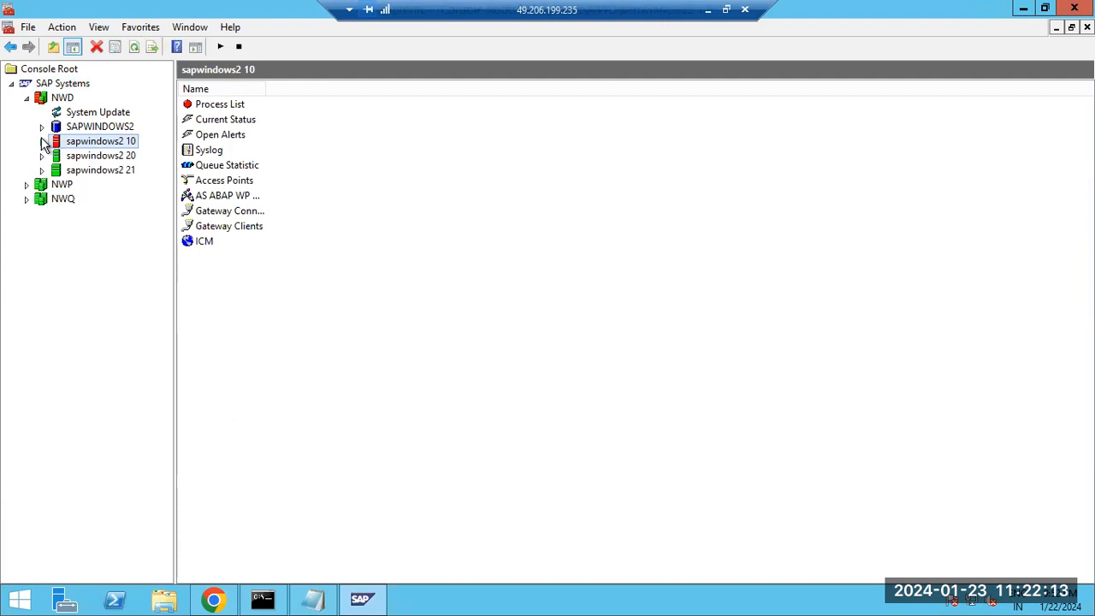
pyautogui.click(41, 140)
pyautogui.click(126, 155)
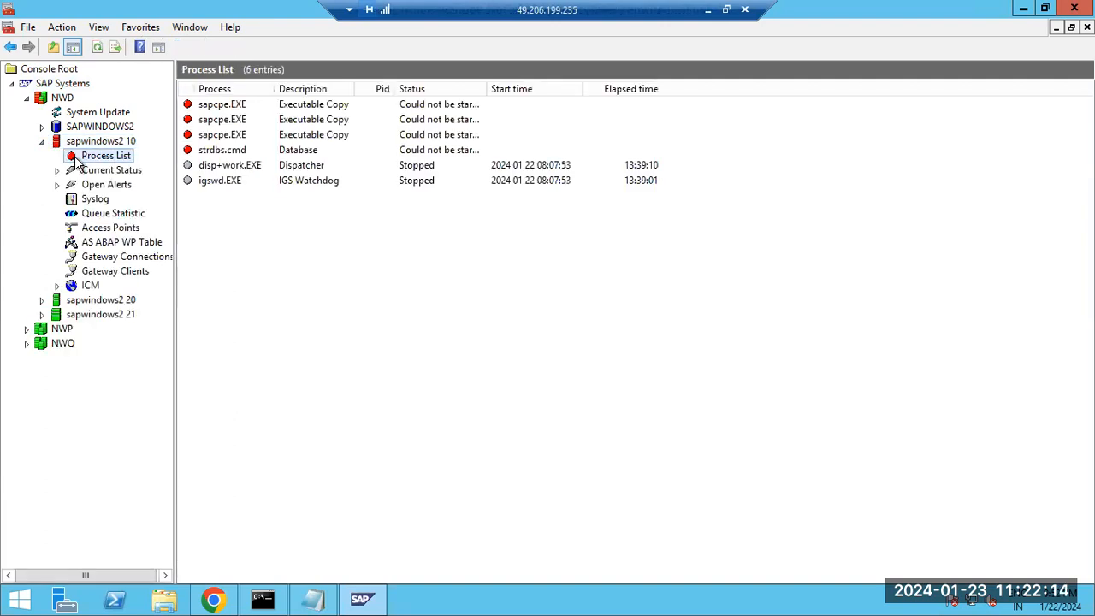
pyautogui.click(267, 134)
pyautogui.click(263, 120)
pyautogui.click(260, 104)
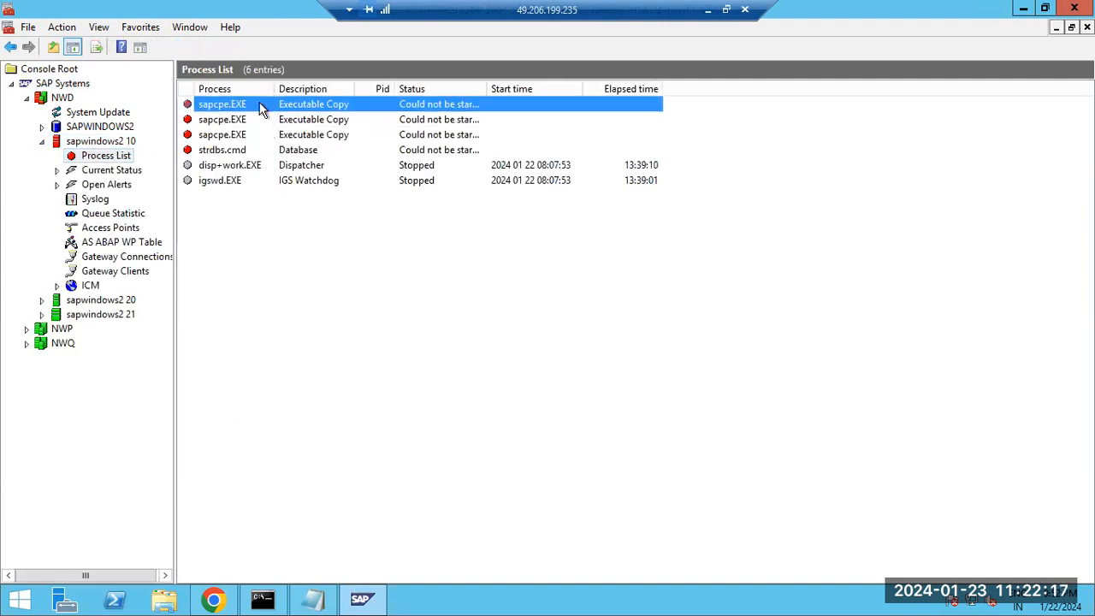
# Browse to the usr folder on the SAP (E:) drive and recheck the process list of NWD instance sapwindows2 10
pyautogui.click(161, 601)
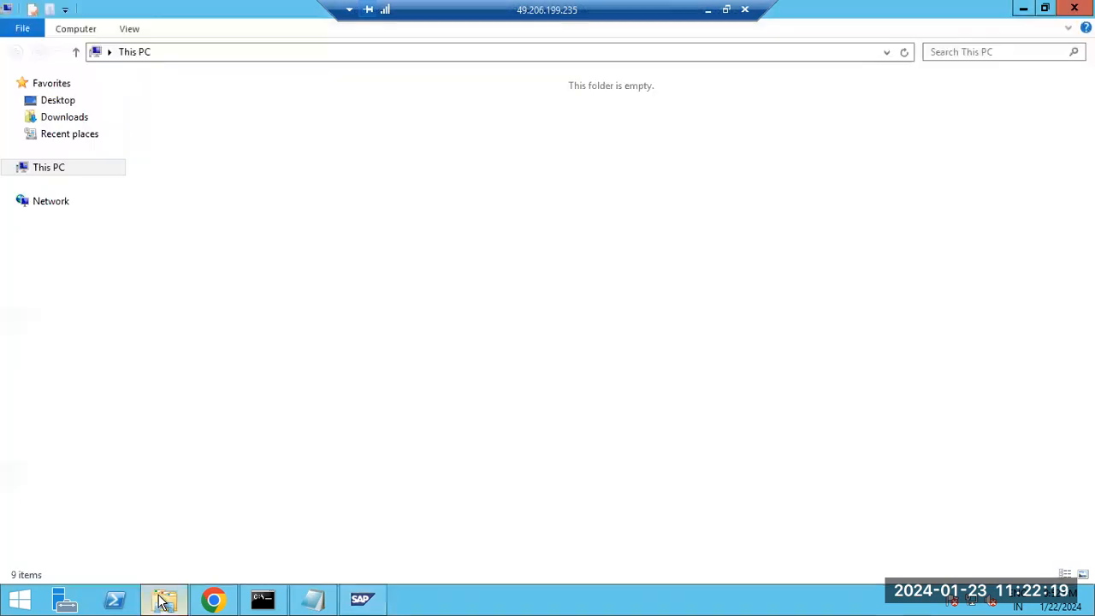
pyautogui.doubleClick(621, 239)
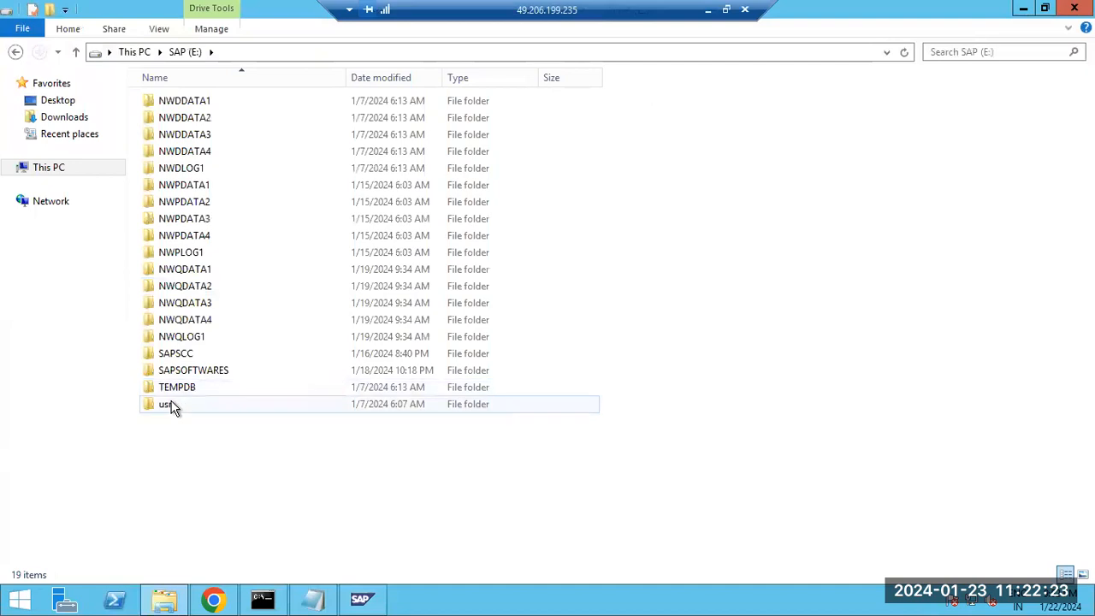
pyautogui.doubleClick(174, 405)
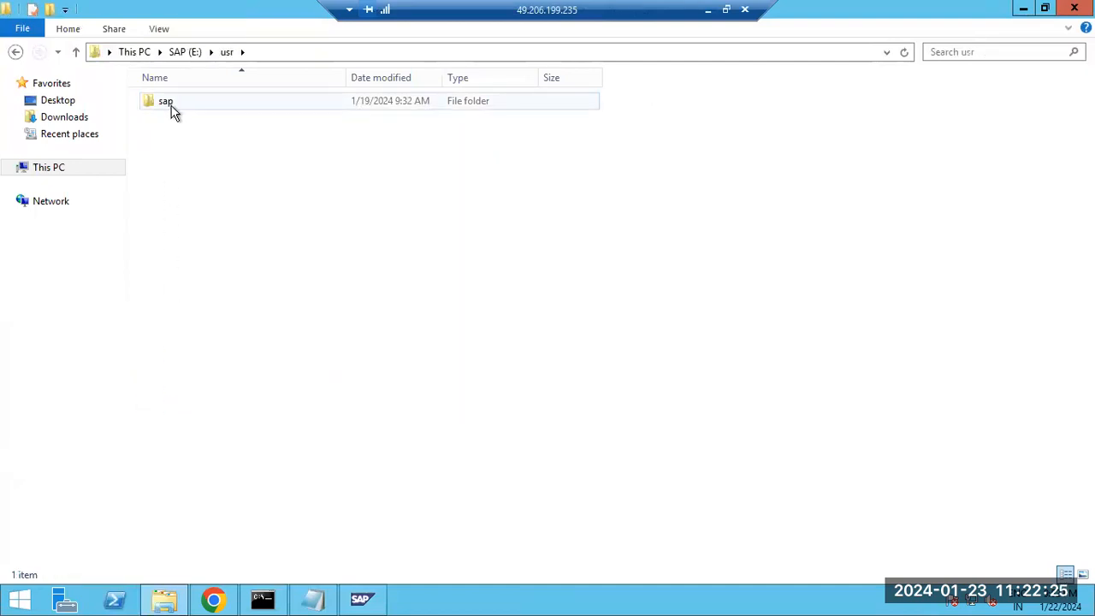
pyautogui.click(362, 599)
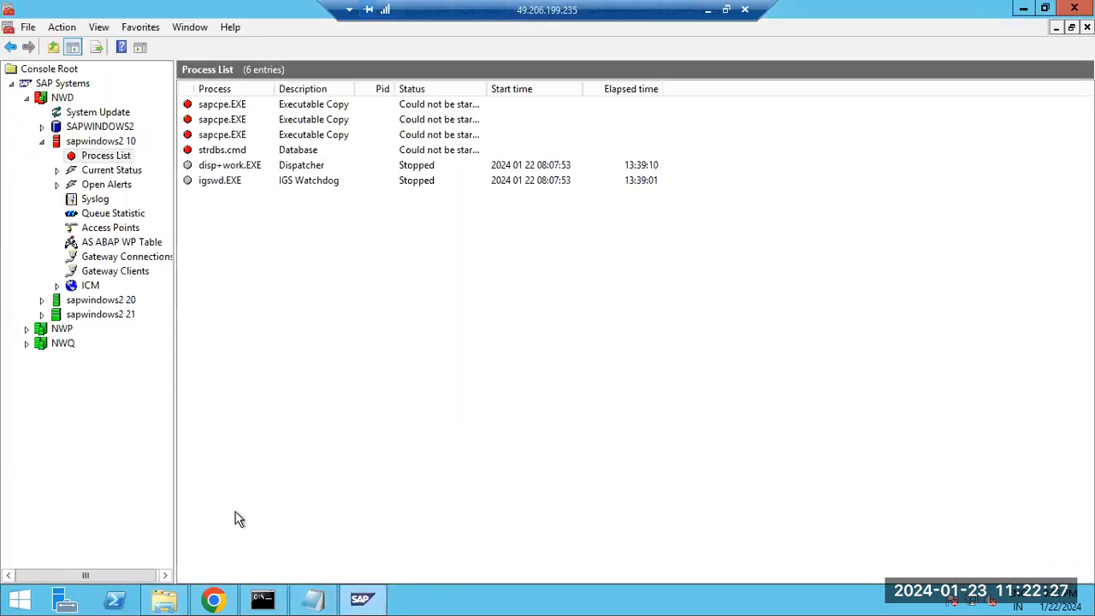
pyautogui.click(343, 599)
# Open Task Manager, stop the SAPNWD_10 service, and minimize Task Manager
pyautogui.rightClick(476, 601)
pyautogui.click(501, 569)
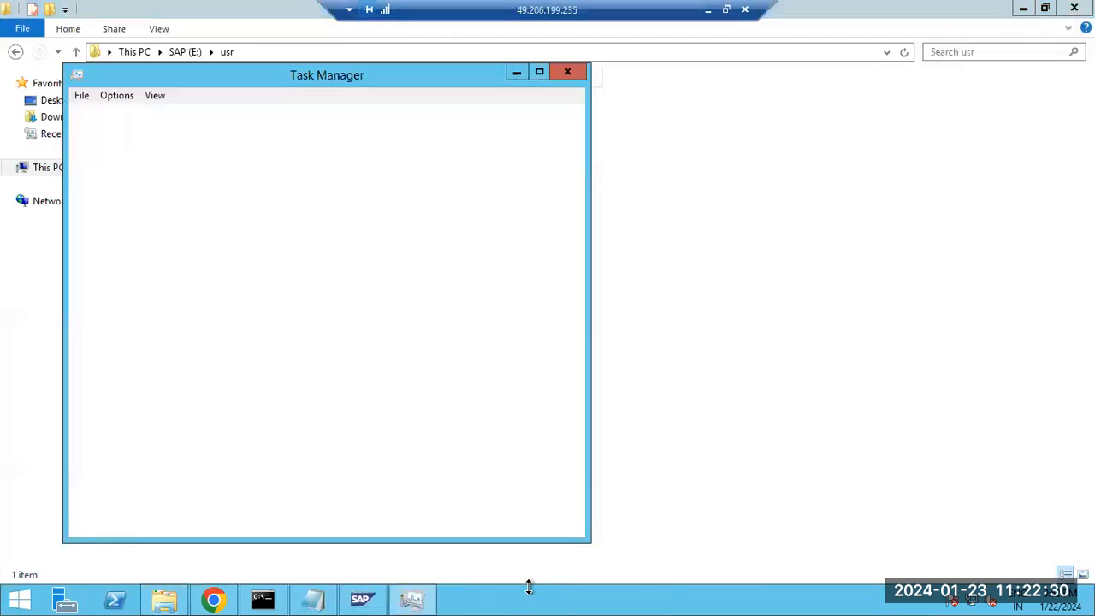
pyautogui.click(239, 117)
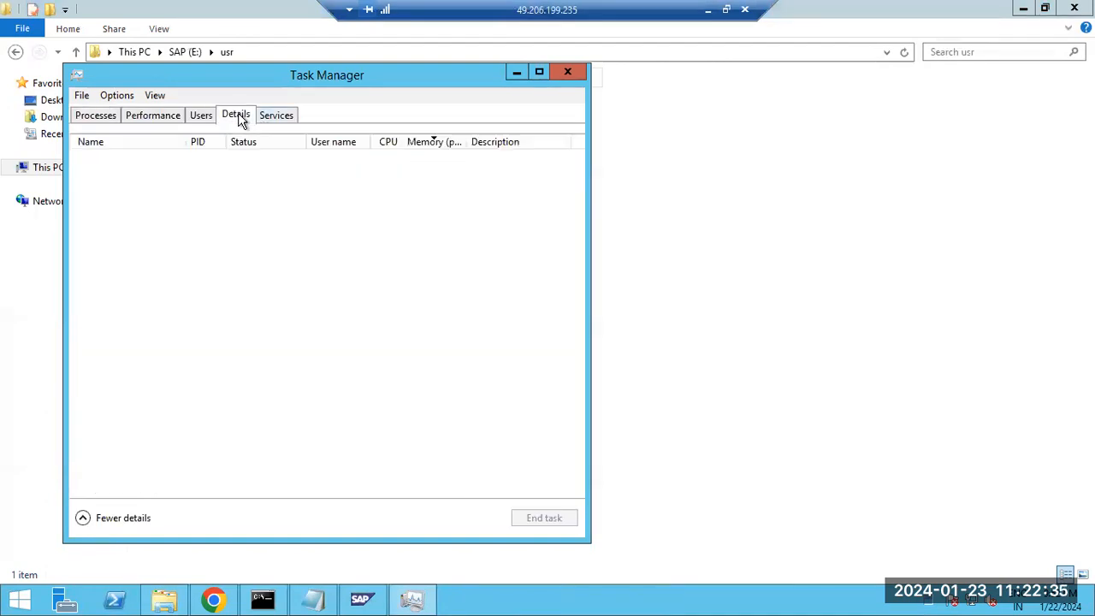
pyautogui.click(277, 115)
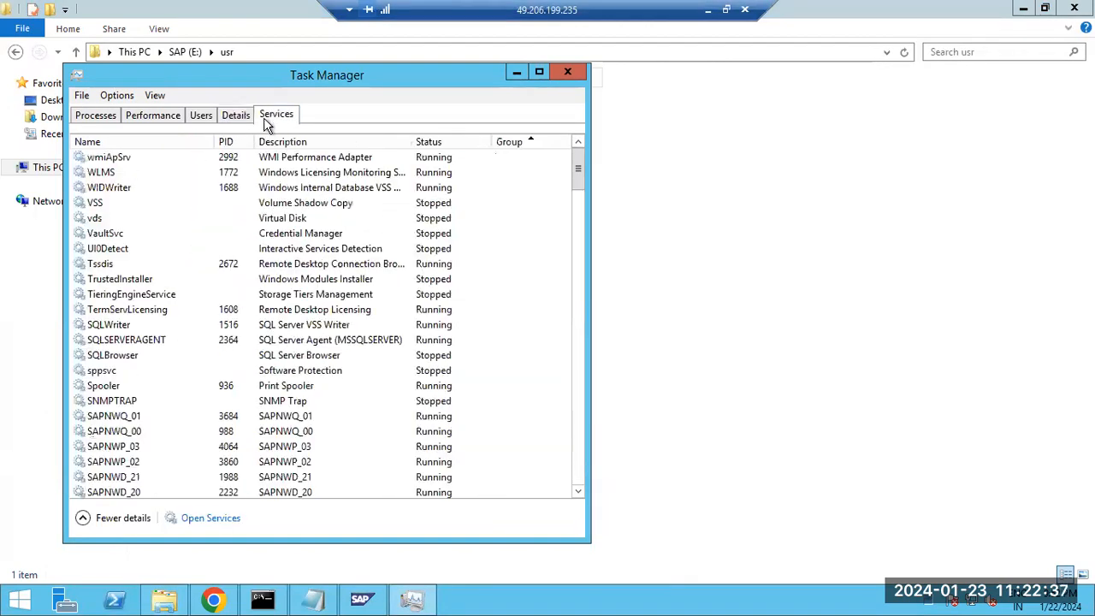
pyautogui.click(151, 358)
pyautogui.scroll(-1, 148, 381)
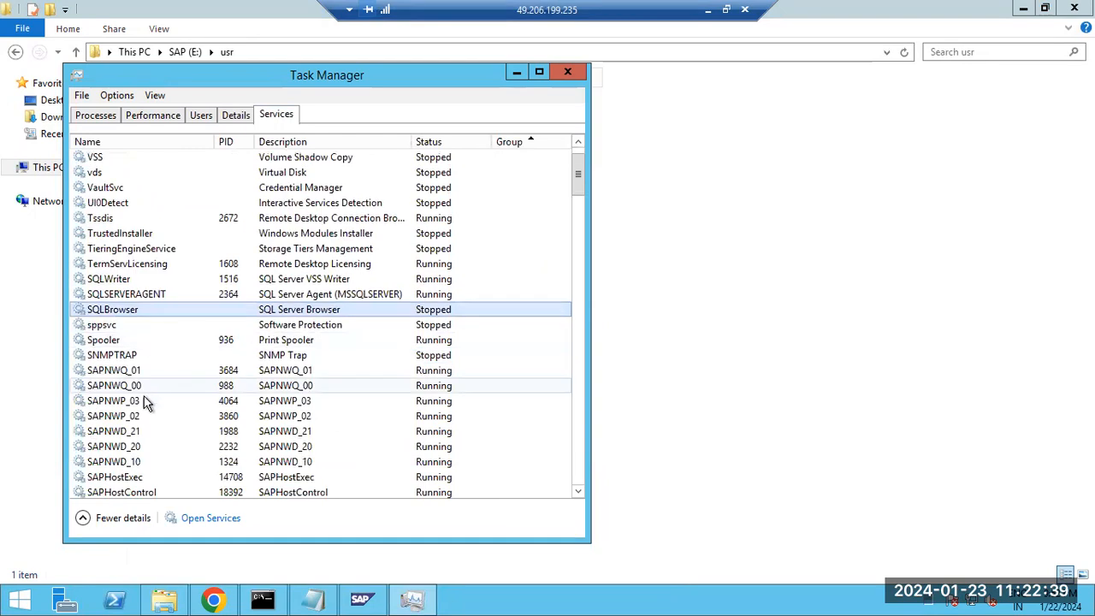
pyautogui.click(137, 462)
pyautogui.rightClick(137, 463)
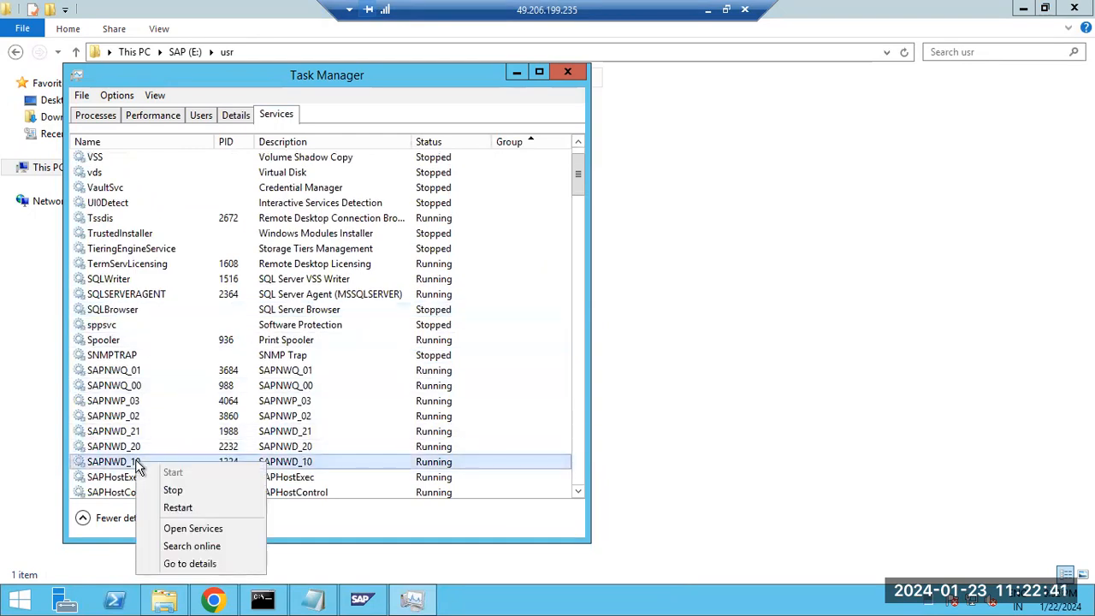
pyautogui.click(172, 492)
pyautogui.click(412, 598)
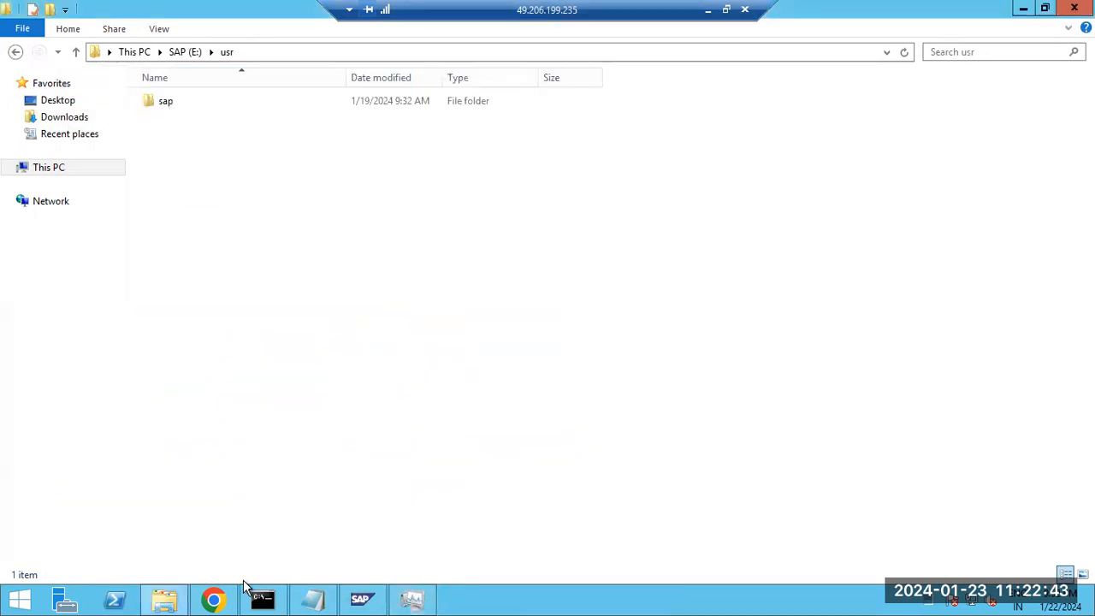
# Browse to E:\usr\sap\NWD\D20 and copy its exe folder
pyautogui.click(214, 599)
pyautogui.click(168, 600)
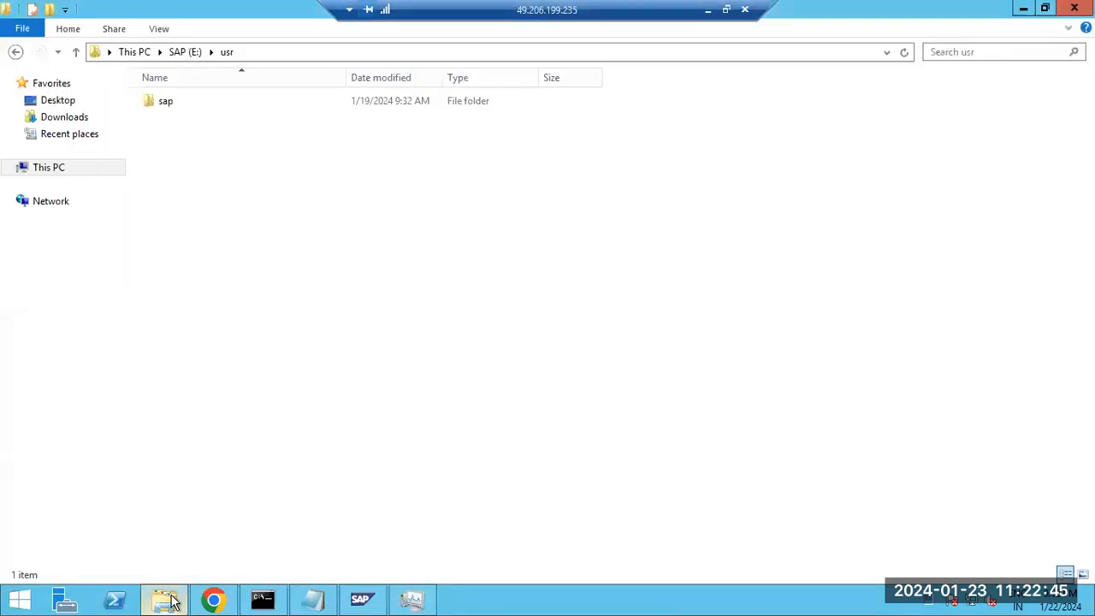
pyautogui.doubleClick(173, 104)
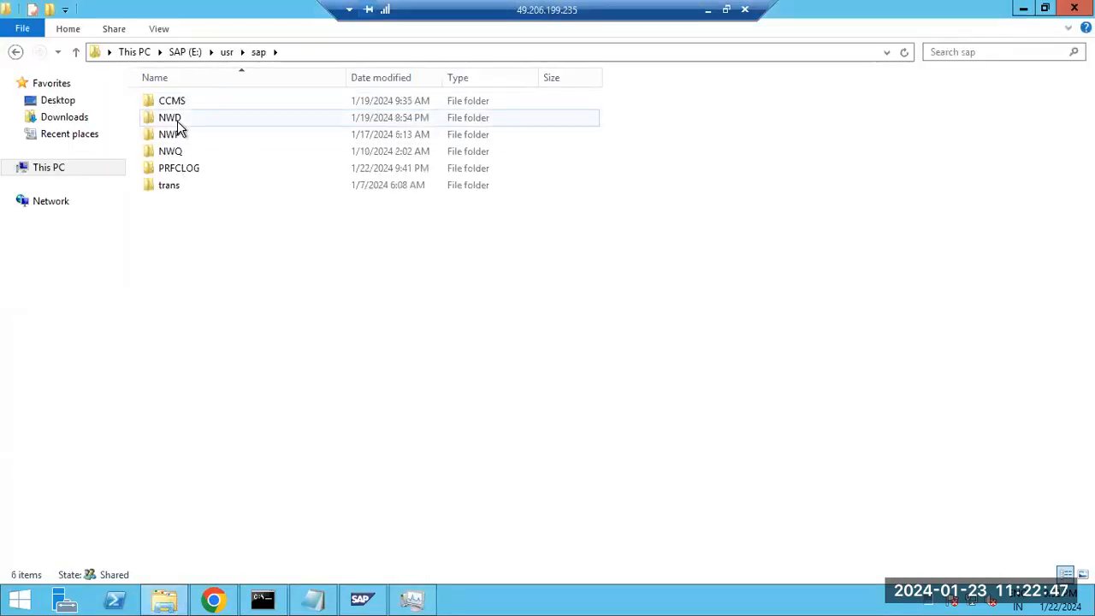
pyautogui.doubleClick(177, 124)
pyautogui.doubleClick(178, 135)
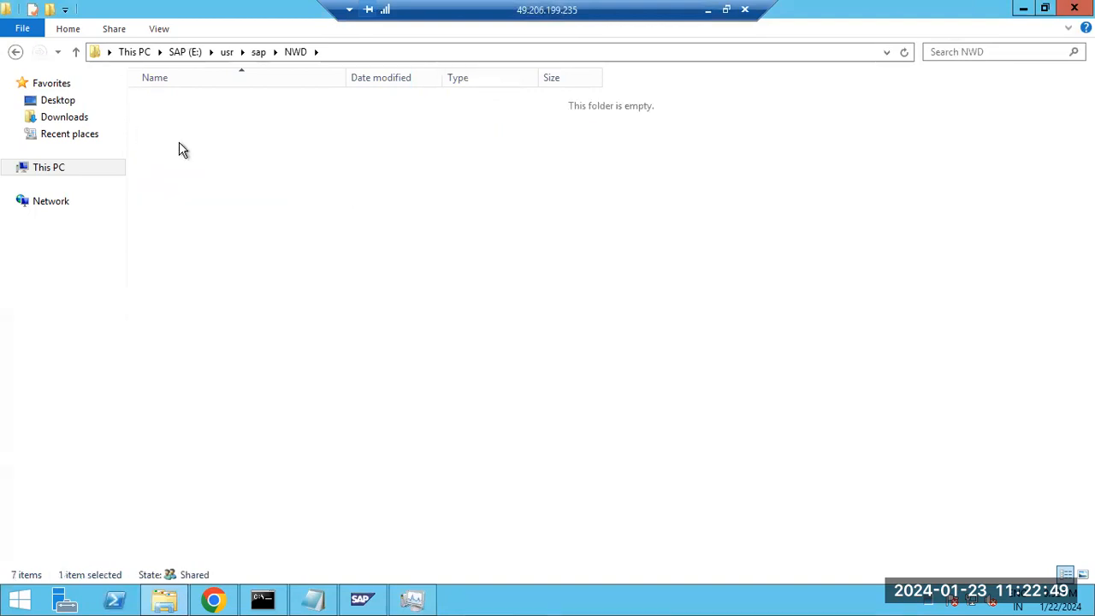
pyautogui.click(164, 119)
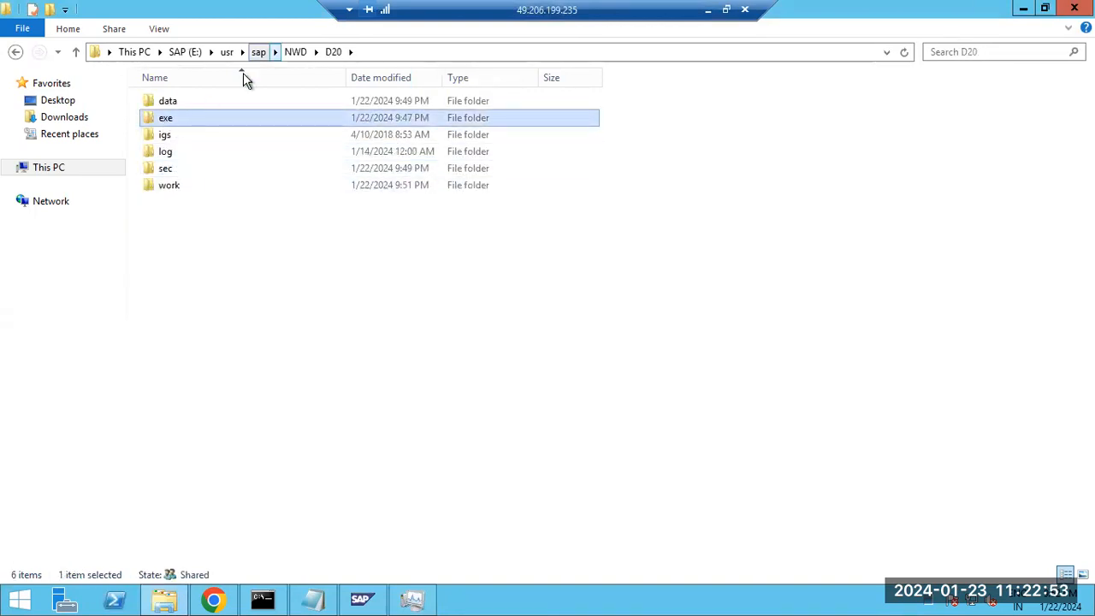
# Paste the copied exe folder into E:\usr\sap\NWD\D10, replacing the files with the same names
pyautogui.press('BackSpace')
pyautogui.doubleClick(167, 120)
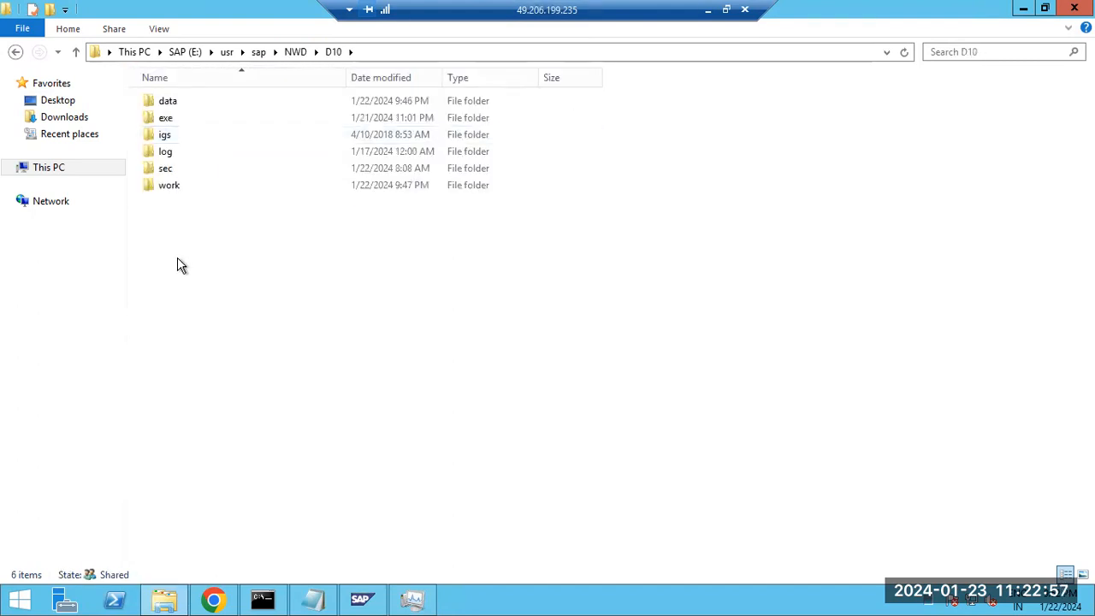
pyautogui.hotkey('ctrl', 'v')
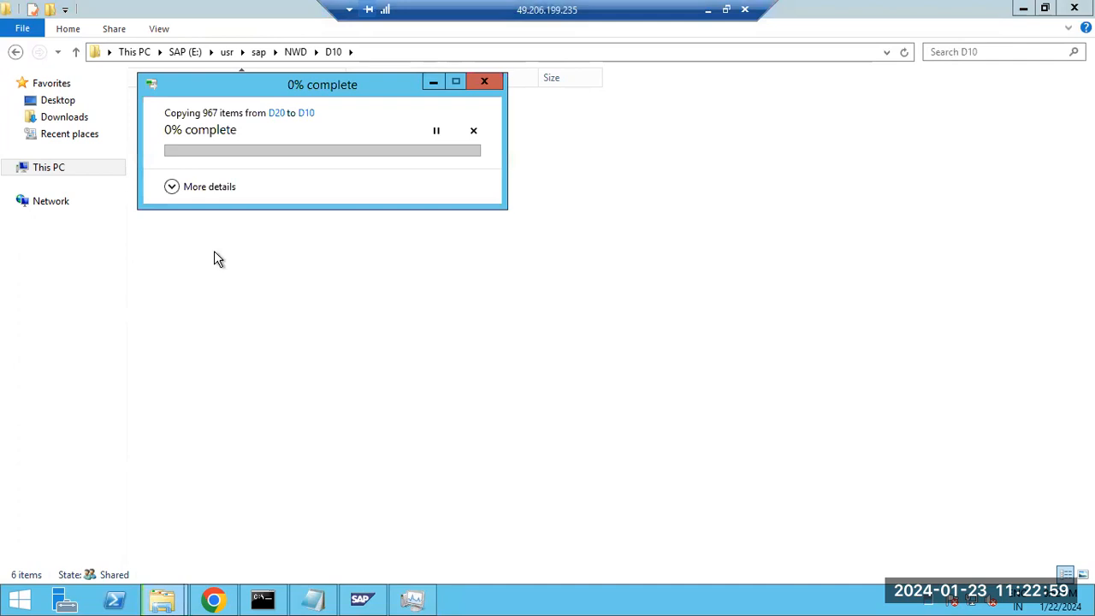
pyautogui.click(194, 186)
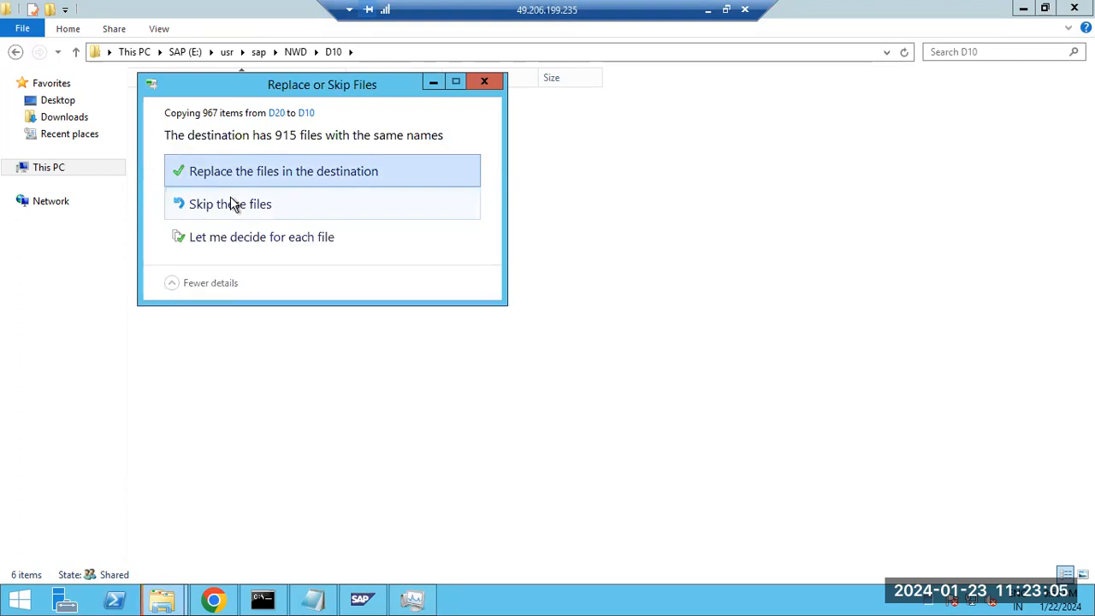
pyautogui.click(238, 181)
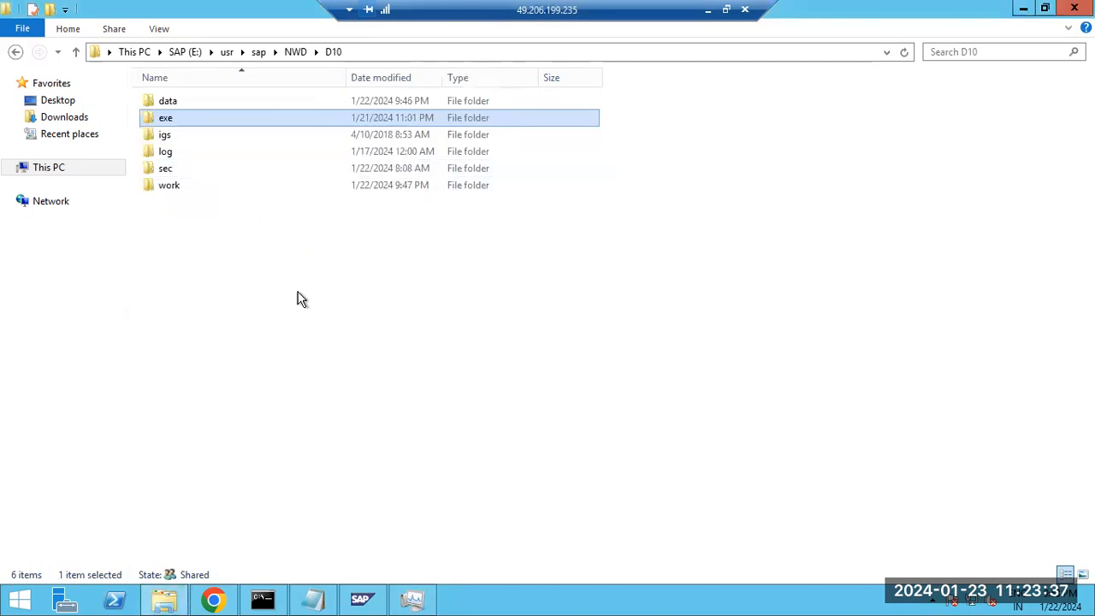
# Start the SAPNWD_10 service from Task Manager
pyautogui.click(408, 600)
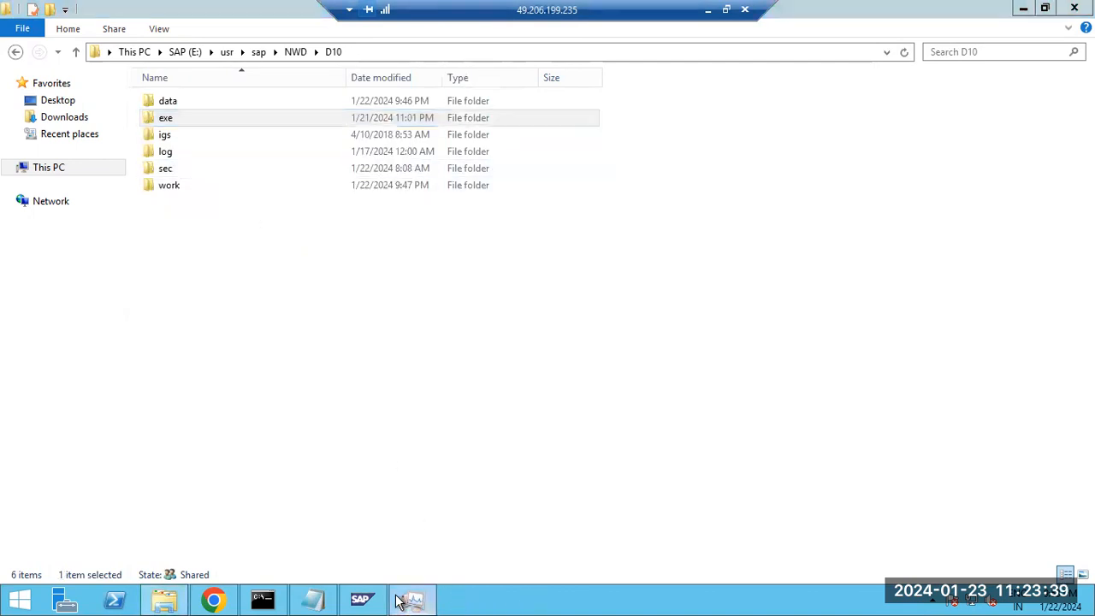
pyautogui.rightClick(202, 469)
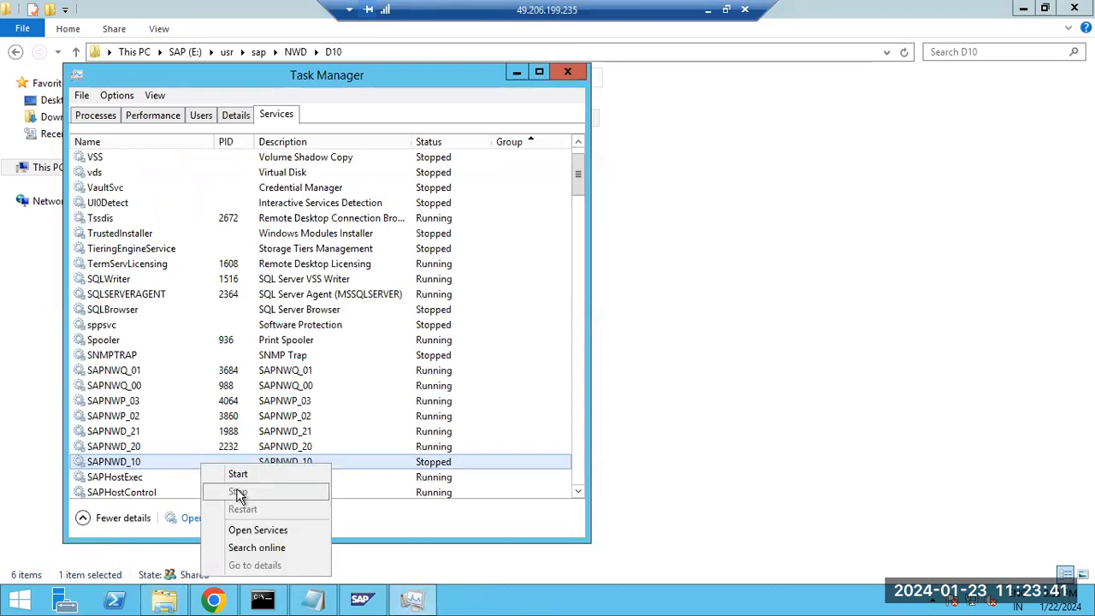
pyautogui.click(237, 476)
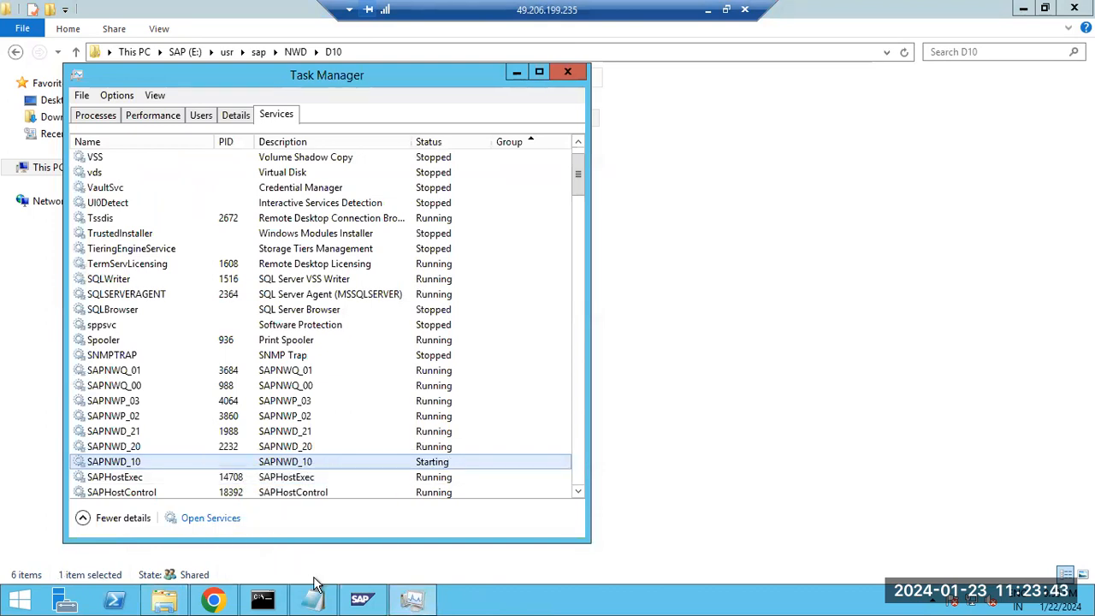
# Close the SAP Management Console without saving its settings and relaunch it from the desktop, allowing the User Account Control request
pyautogui.click(366, 599)
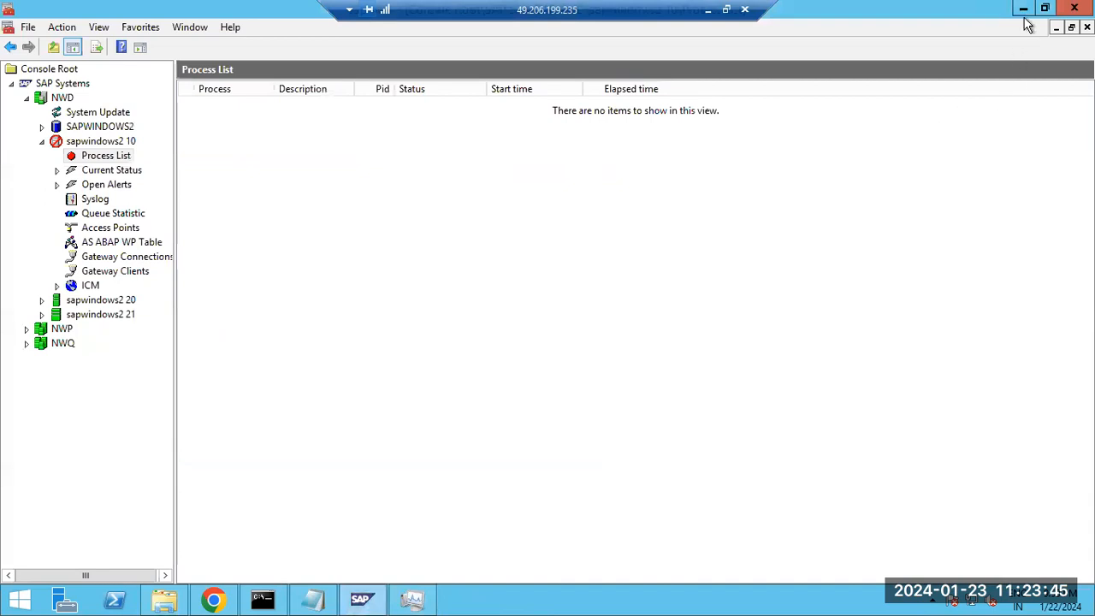
pyautogui.hotkey('alt', 'F4')
pyautogui.click(539, 341)
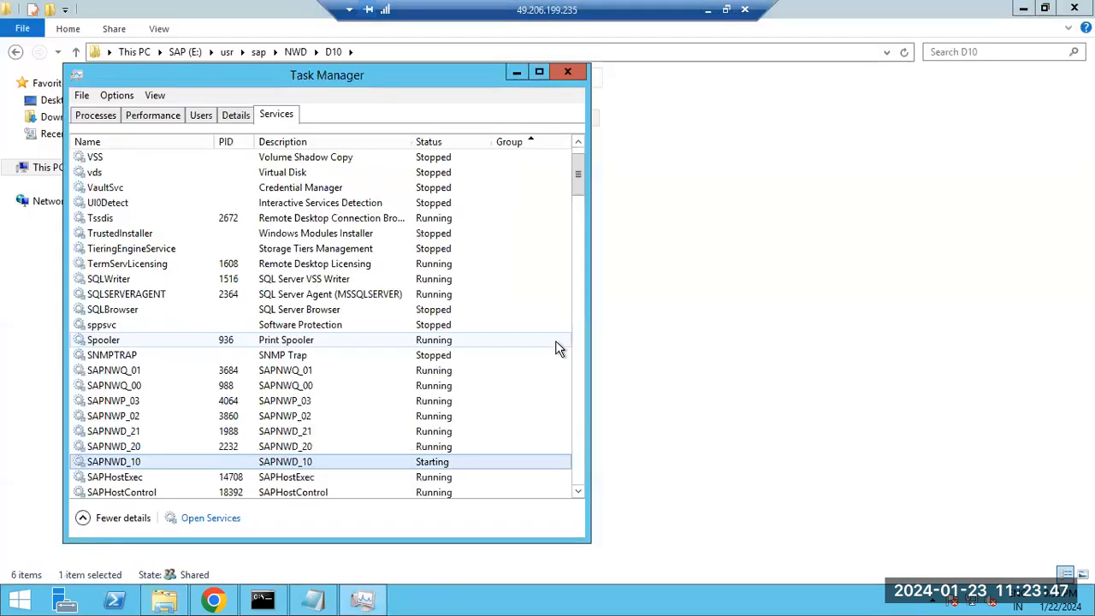
pyautogui.rightClick(443, 600)
pyautogui.click(479, 544)
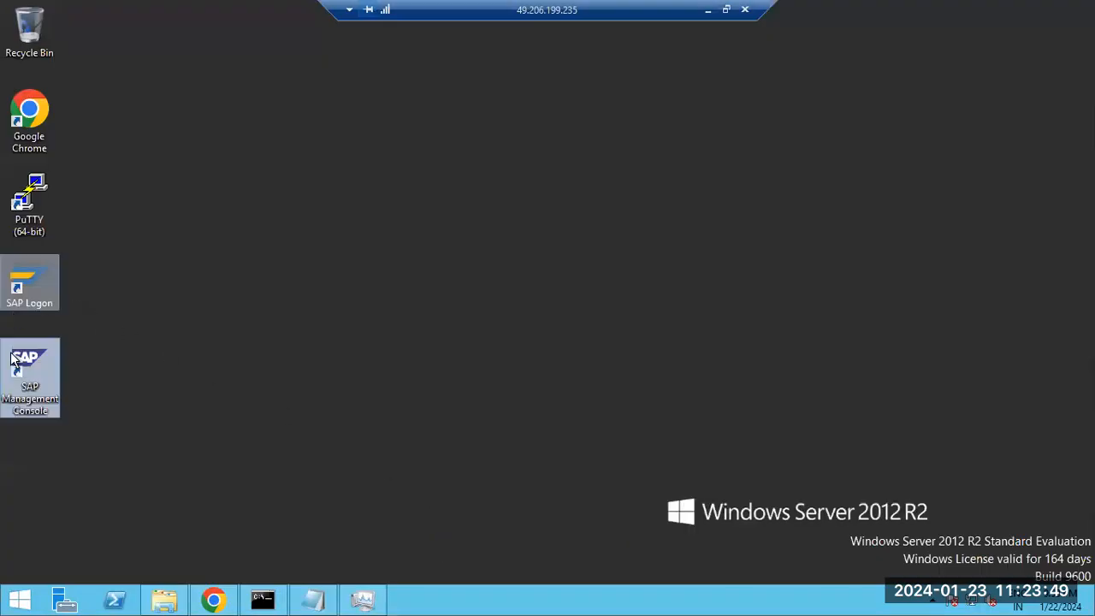
pyautogui.doubleClick(13, 364)
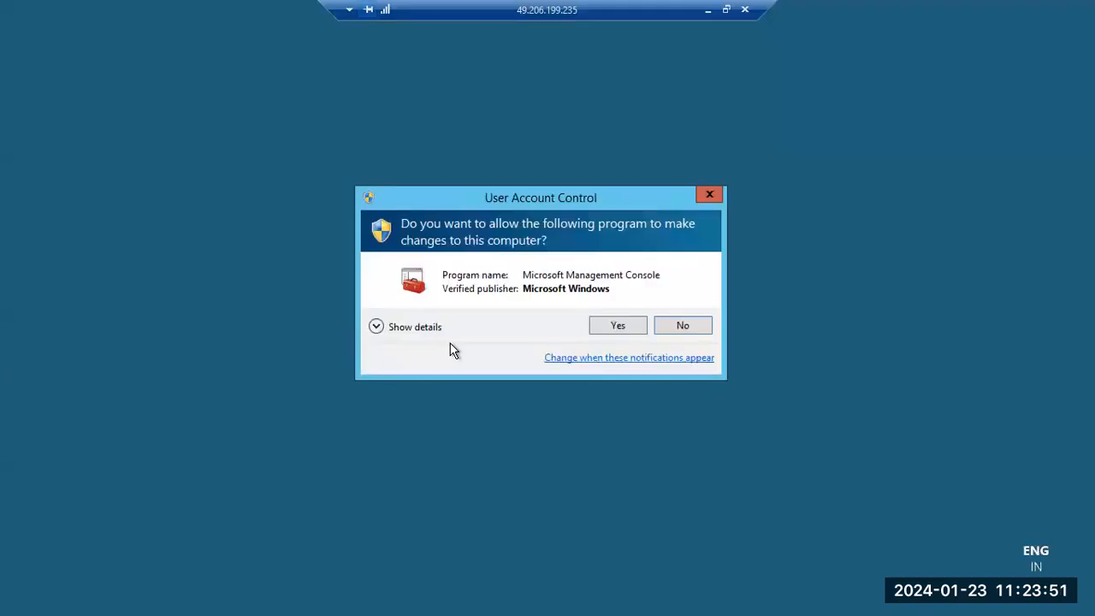
pyautogui.click(616, 329)
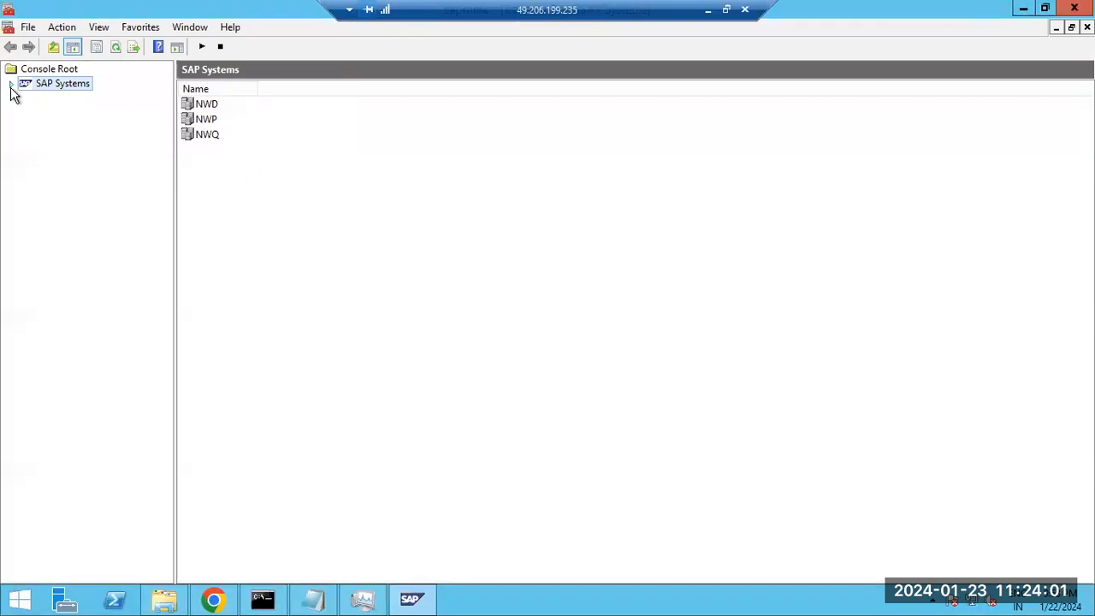
# Start NWD instance sapwindows2 10, authenticating the operation with the OS user's password
pyautogui.click(12, 84)
pyautogui.click(25, 99)
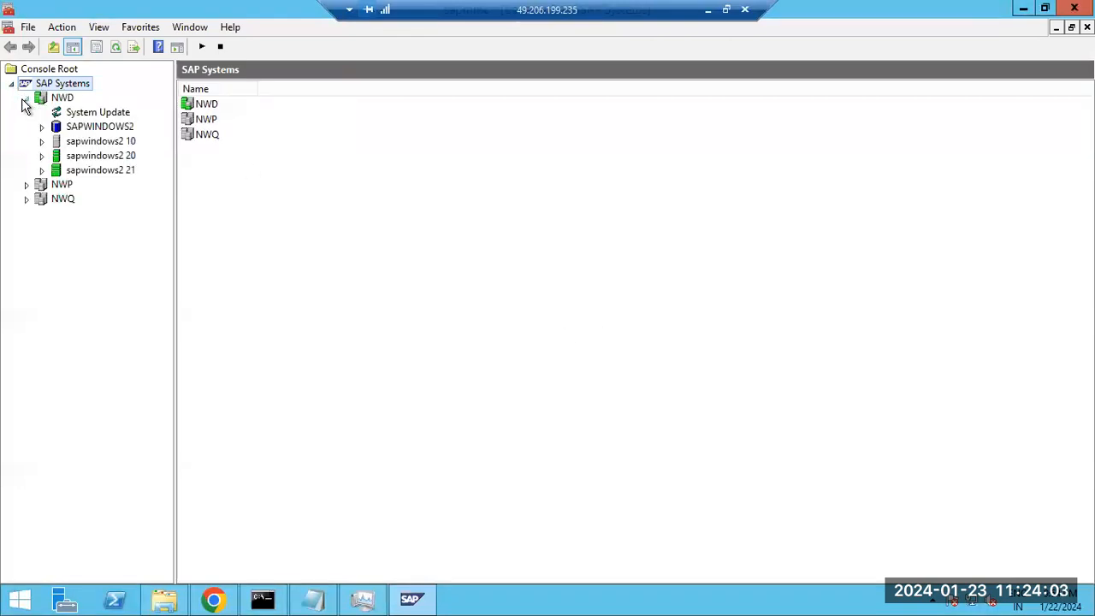
pyautogui.click(68, 143)
pyautogui.click(42, 143)
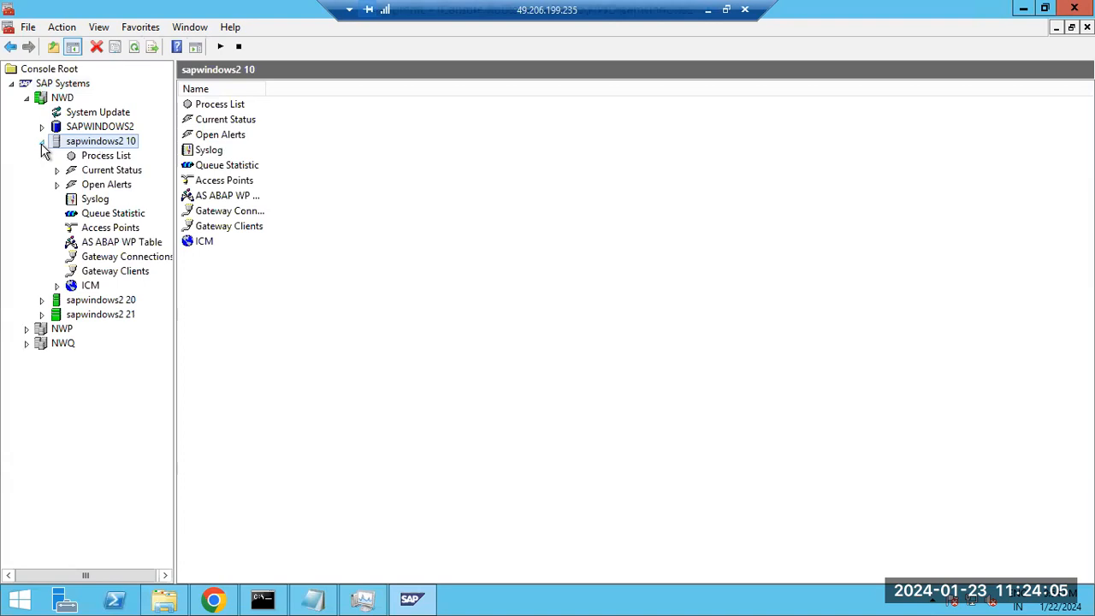
pyautogui.rightClick(71, 144)
pyautogui.click(102, 155)
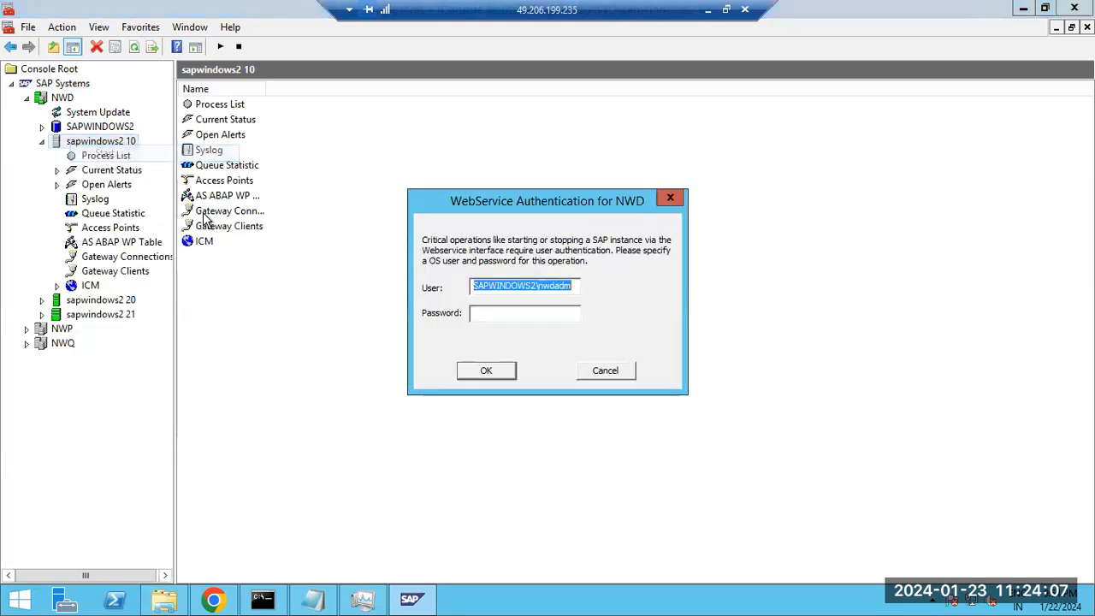
pyautogui.click(535, 311)
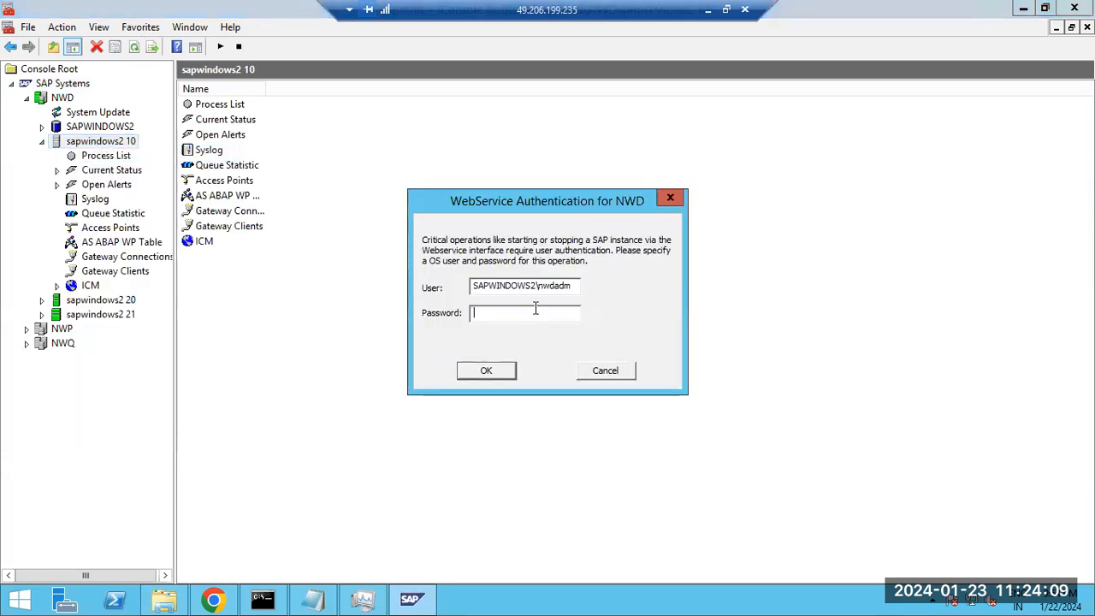
pyautogui.write('*****')
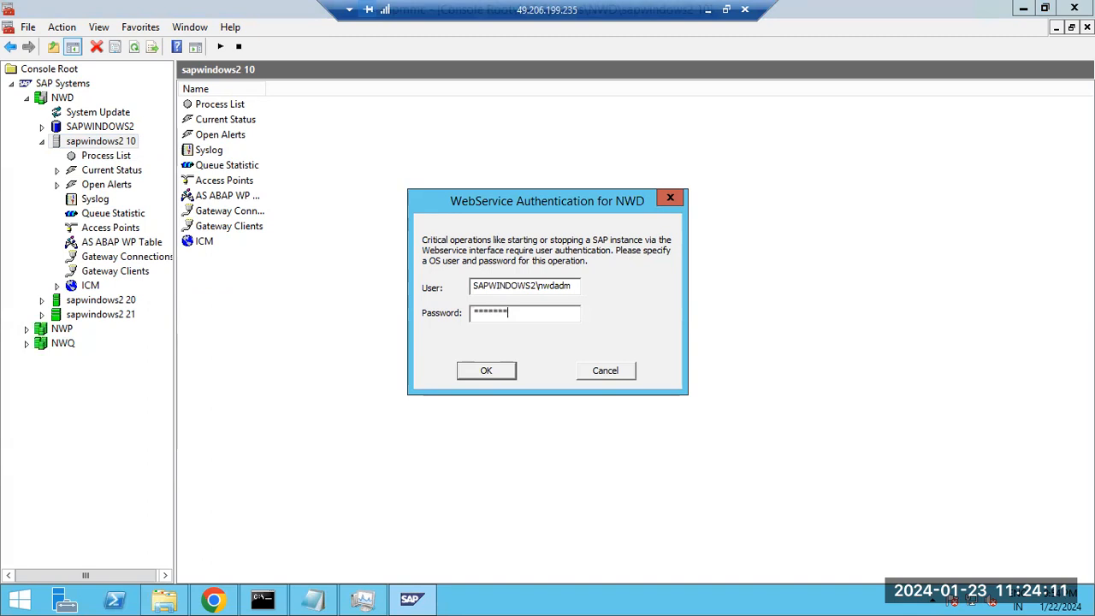
pyautogui.press('Return')
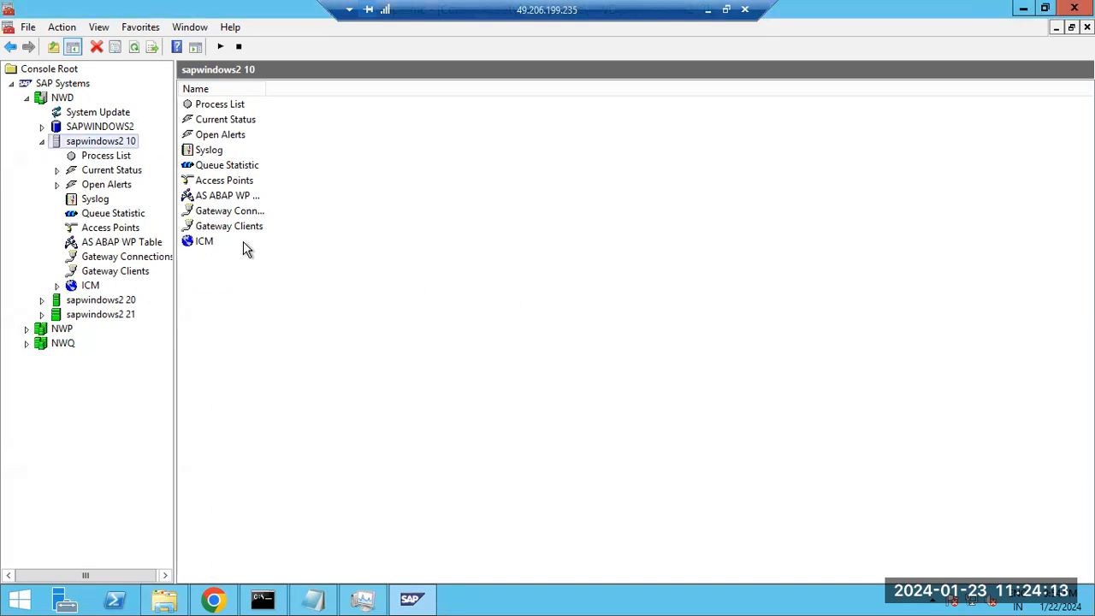
# Open and recheck the process list of NWD instance sapwindows2 10
pyautogui.click(107, 156)
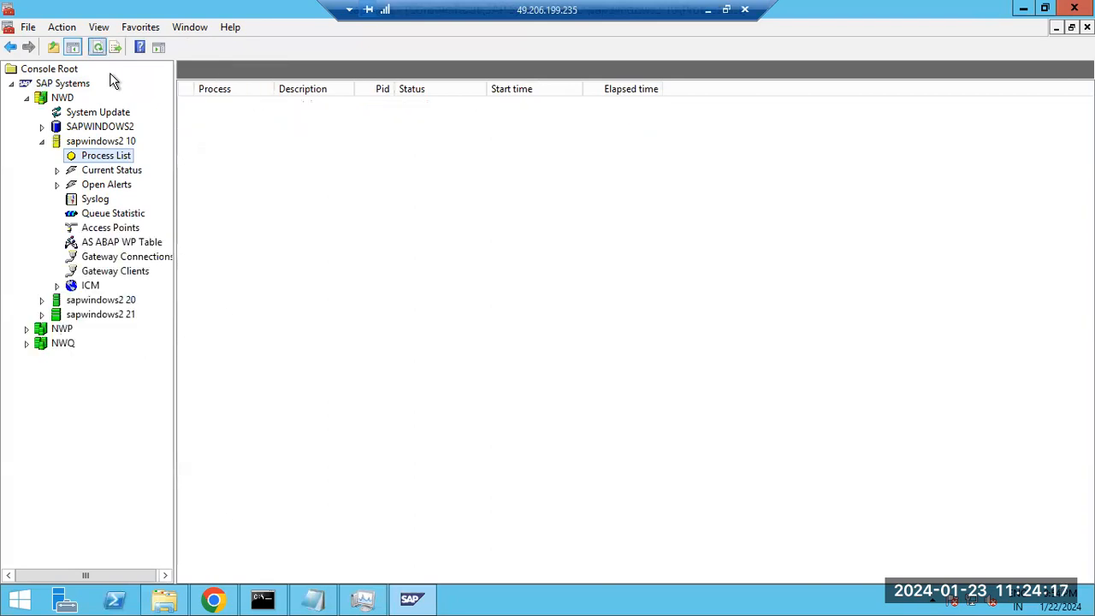
pyautogui.click(94, 142)
pyautogui.click(42, 142)
pyautogui.click(42, 141)
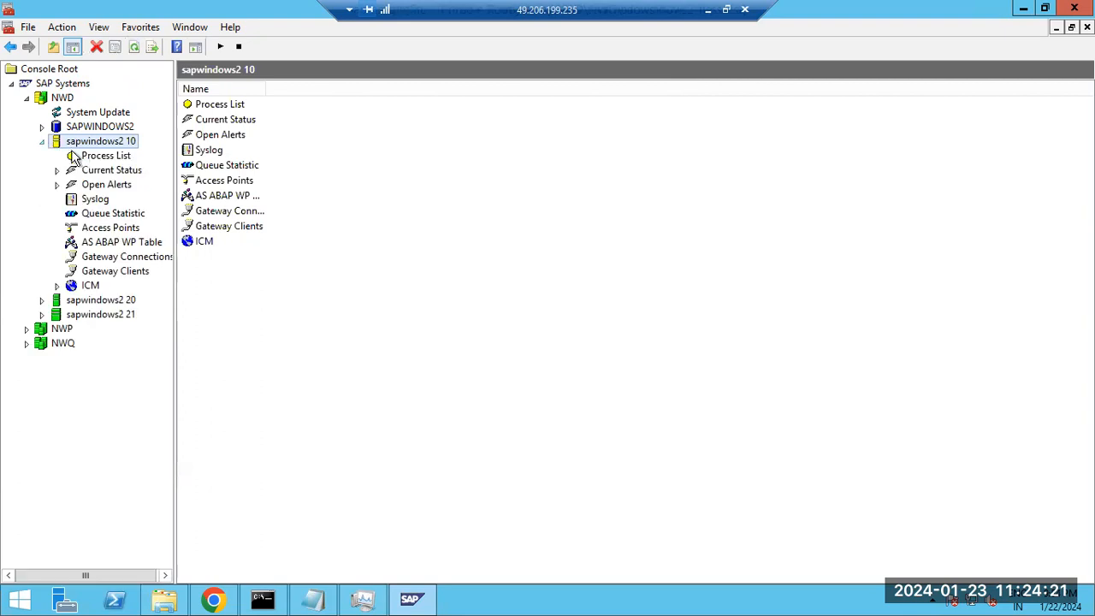
pyautogui.click(94, 154)
# Open the dev_disp trace of the disp+work.EXE dispatcher on sapwindows2 10 and examine its latest entries
pyautogui.click(206, 110)
pyautogui.rightClick(205, 112)
pyautogui.click(239, 120)
pyautogui.moveTo(698, 141); pyautogui.dragTo(700, 367)
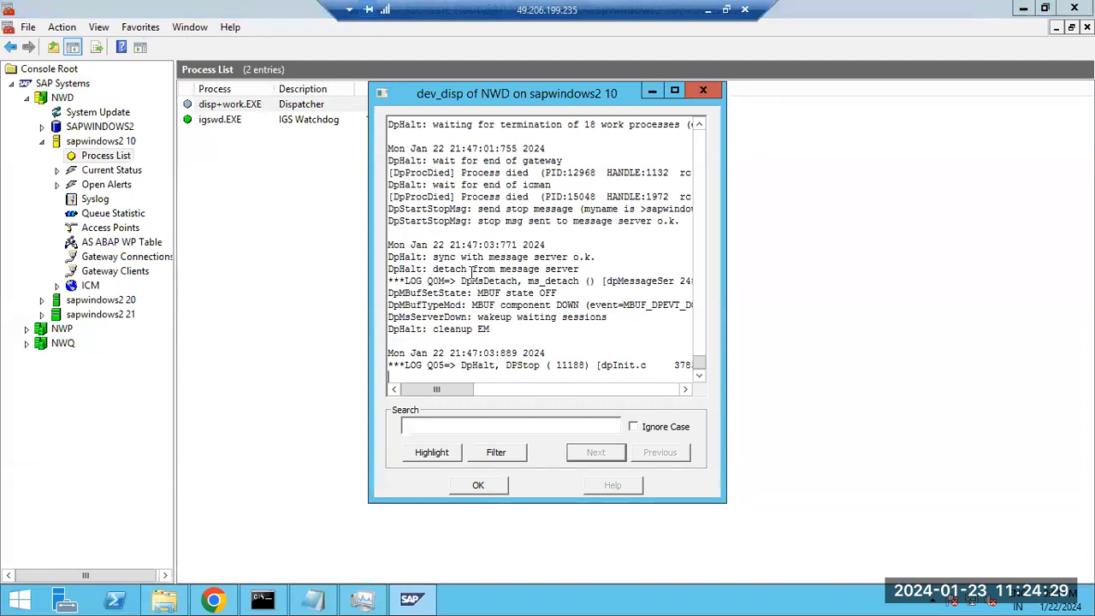
# Read back through the dev_disp shutdown entries and the server snapshot sections before them, checking the D10 executable path, and close the trace
pyautogui.moveTo(471, 269); pyautogui.dragTo(521, 280)
pyautogui.scroll(2, 529, 301)
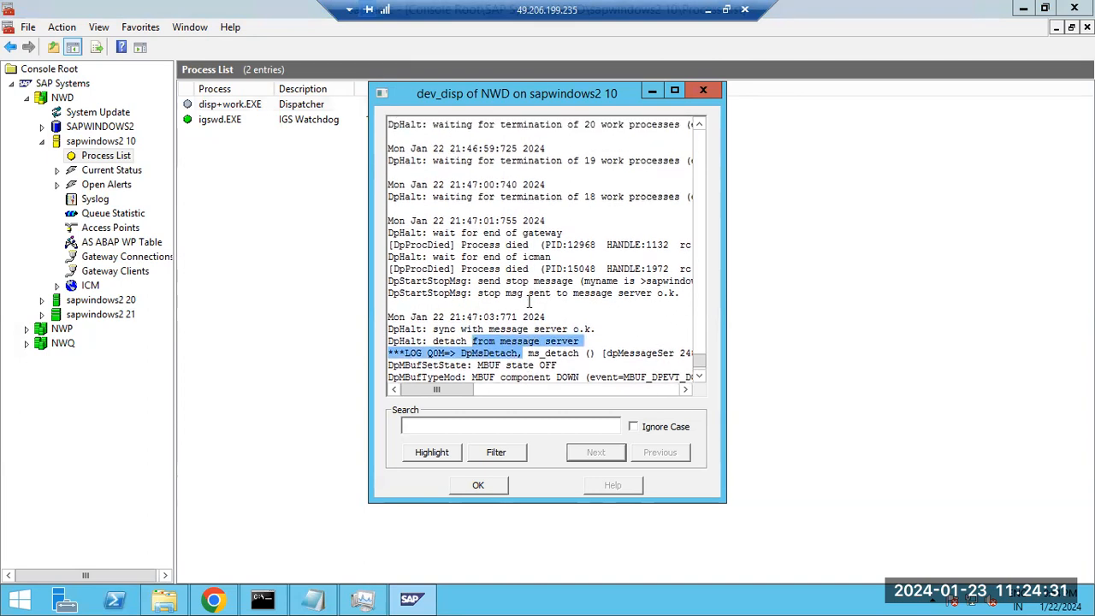
pyautogui.moveTo(451, 232); pyautogui.dragTo(524, 295)
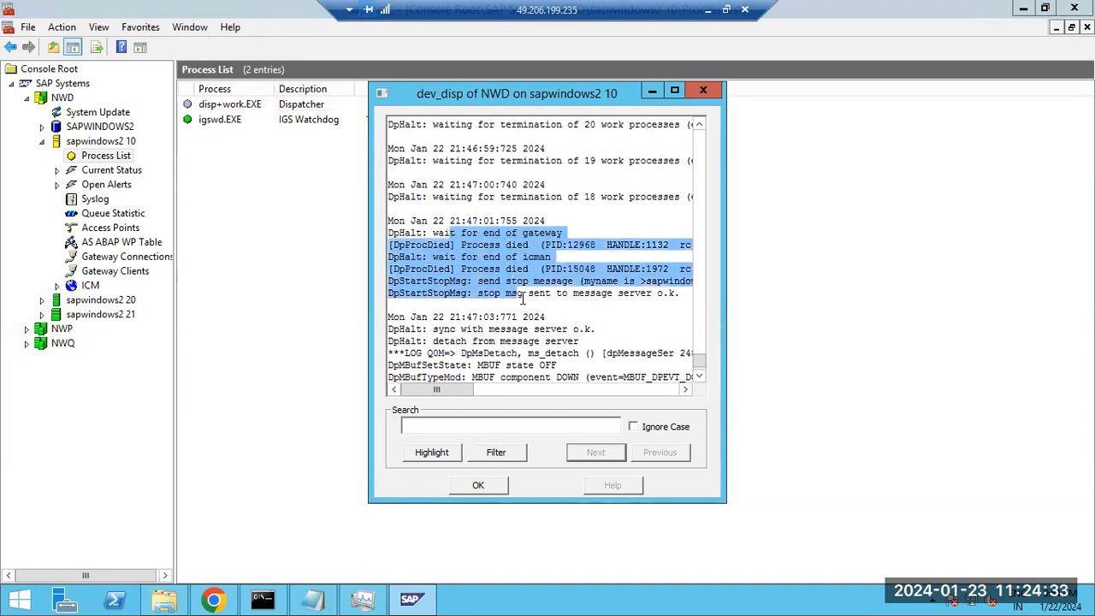
pyautogui.scroll(10, 524, 309)
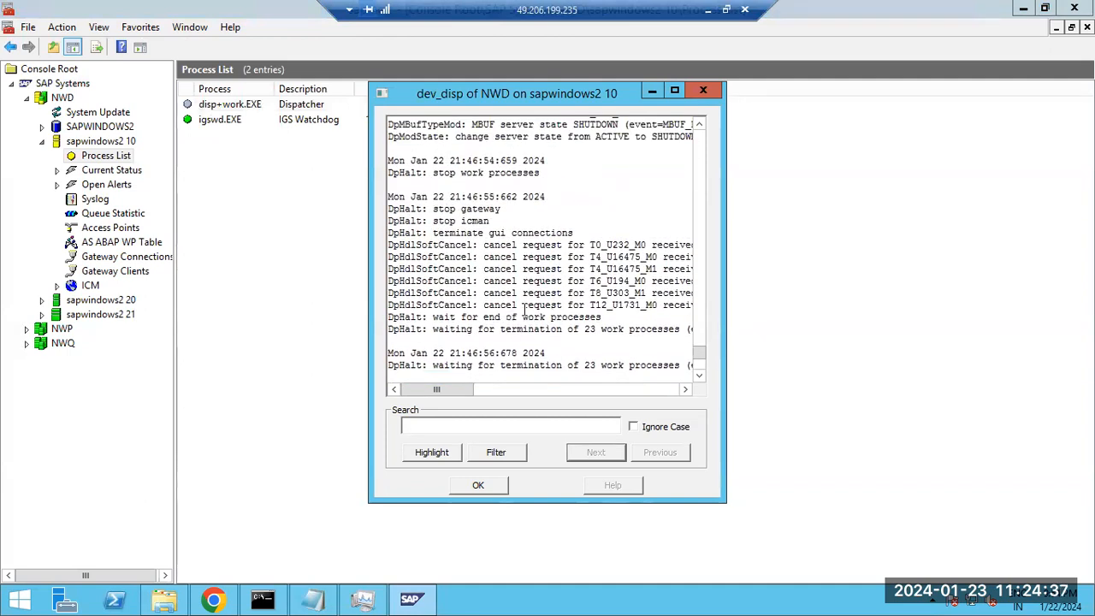
pyautogui.scroll(4, 525, 309)
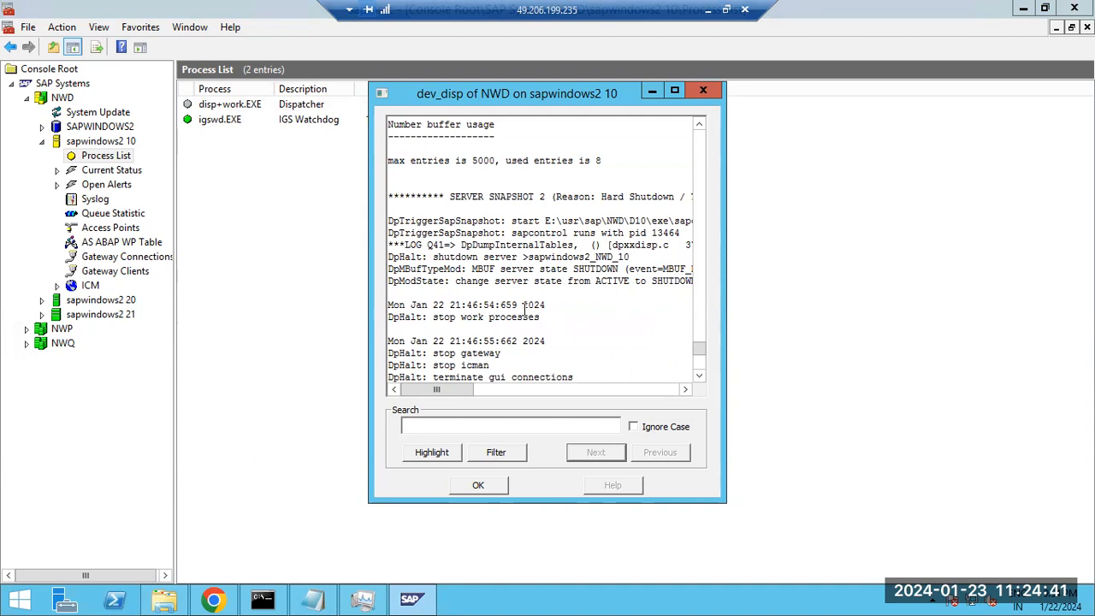
pyautogui.scroll(1, 525, 309)
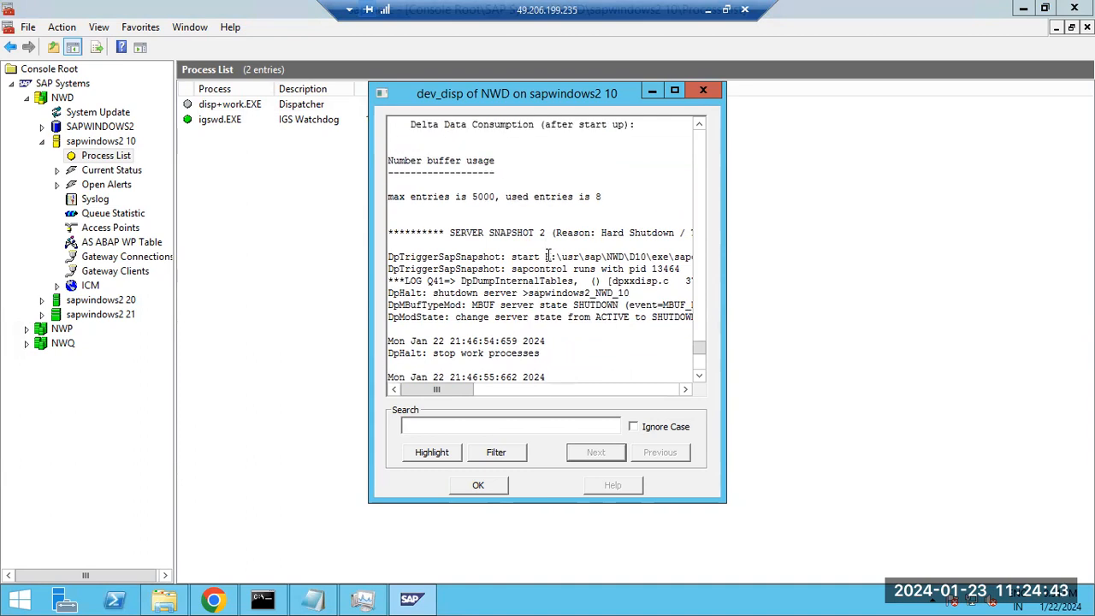
pyautogui.moveTo(546, 251); pyautogui.dragTo(648, 257)
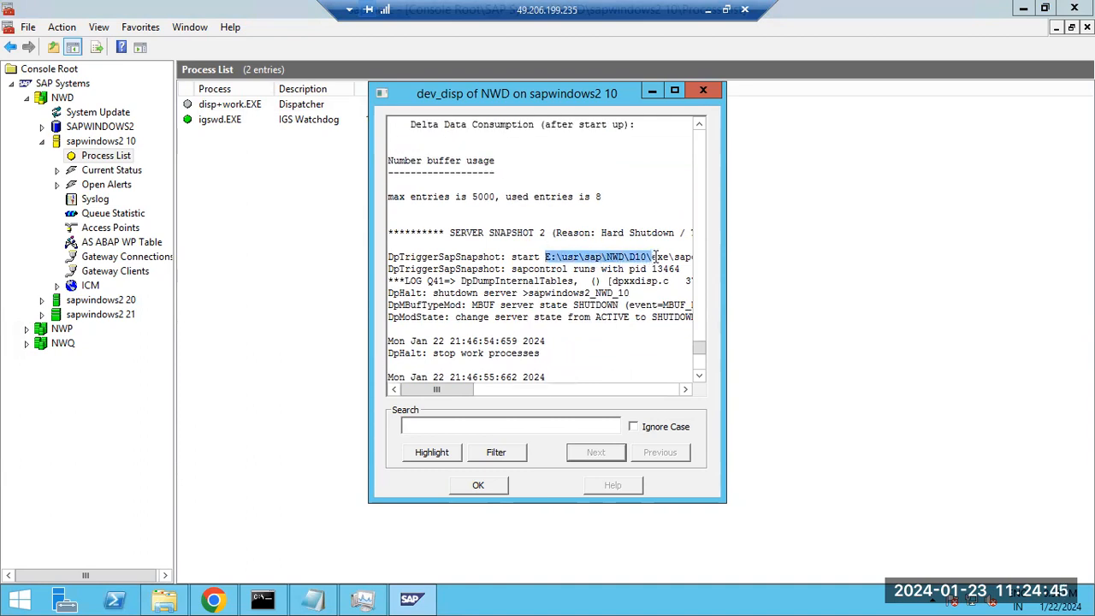
pyautogui.moveTo(450, 388)
pyautogui.mouseDown()
pyautogui.moveTo(465, 388)
pyautogui.moveTo(415, 384)
pyautogui.mouseUp()
pyautogui.scroll(10, 447, 342)
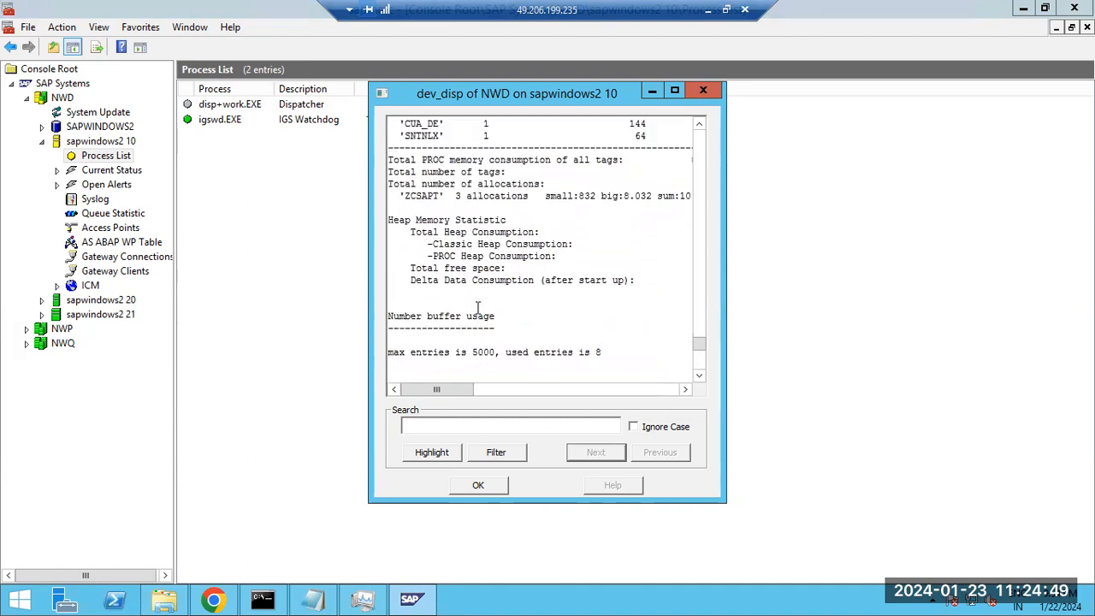
pyautogui.scroll(15, 477, 308)
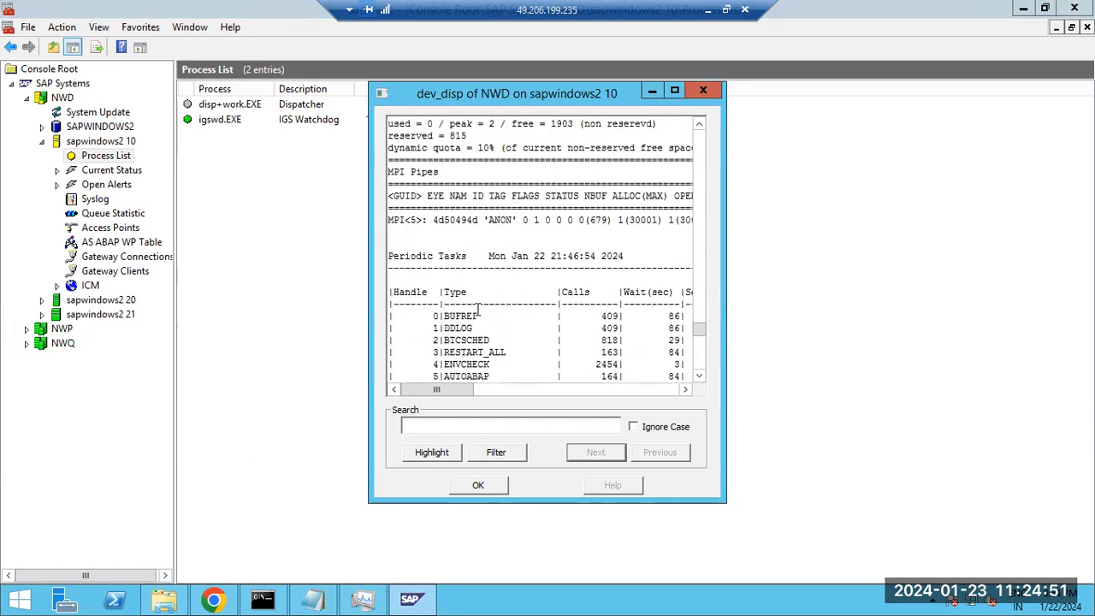
pyautogui.click(478, 485)
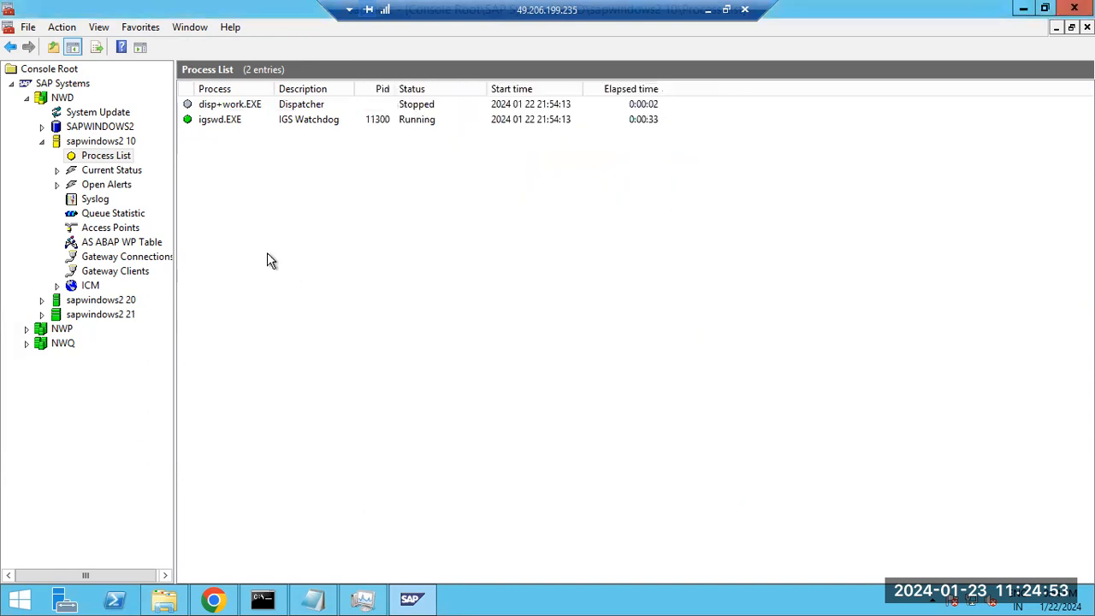
# Stop NWD instance sapwindows2 10 with a Hard (SIGINT) shutdown
pyautogui.rightClick(77, 148)
pyautogui.click(104, 169)
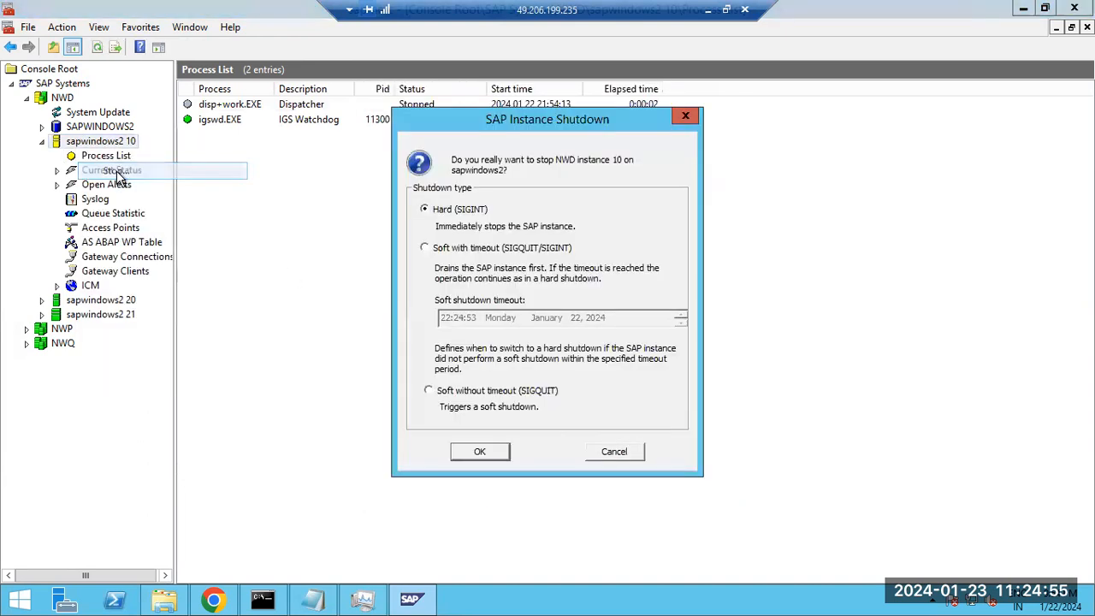
pyautogui.click(480, 454)
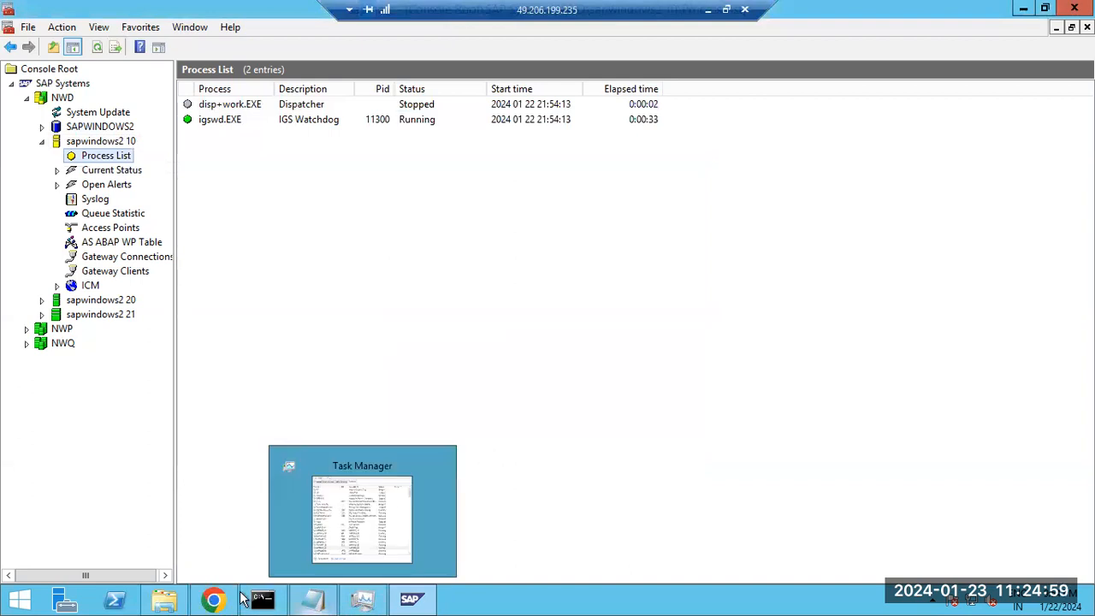
# Switch to Software Update Manager in Chrome, retry the SUM ABAP tool start, and exit its SAPup server process
pyautogui.click(171, 556)
pyautogui.click(162, 556)
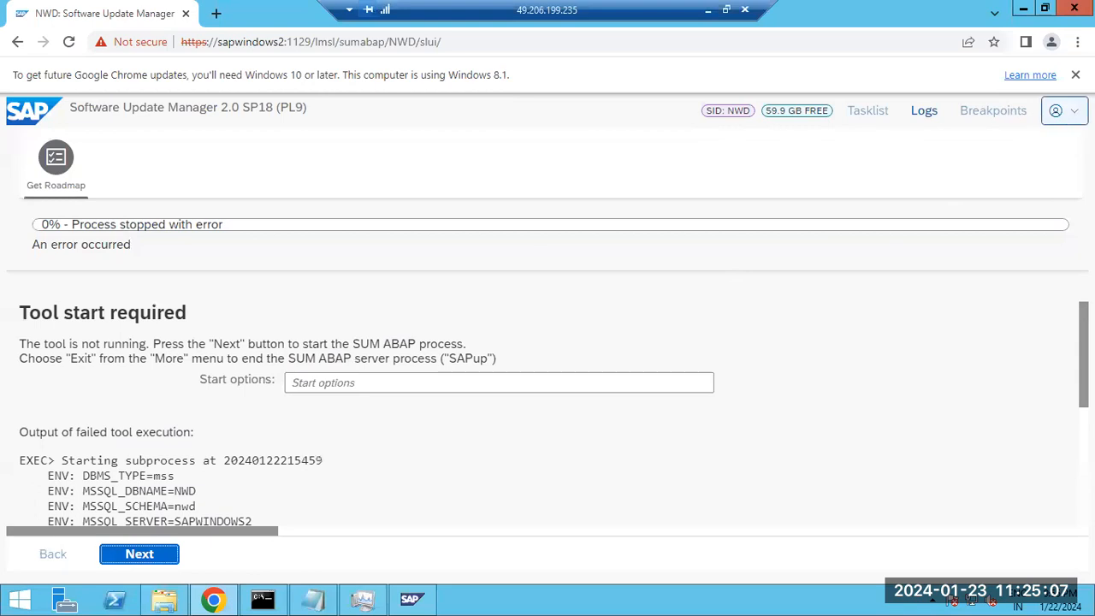
pyautogui.click(1059, 112)
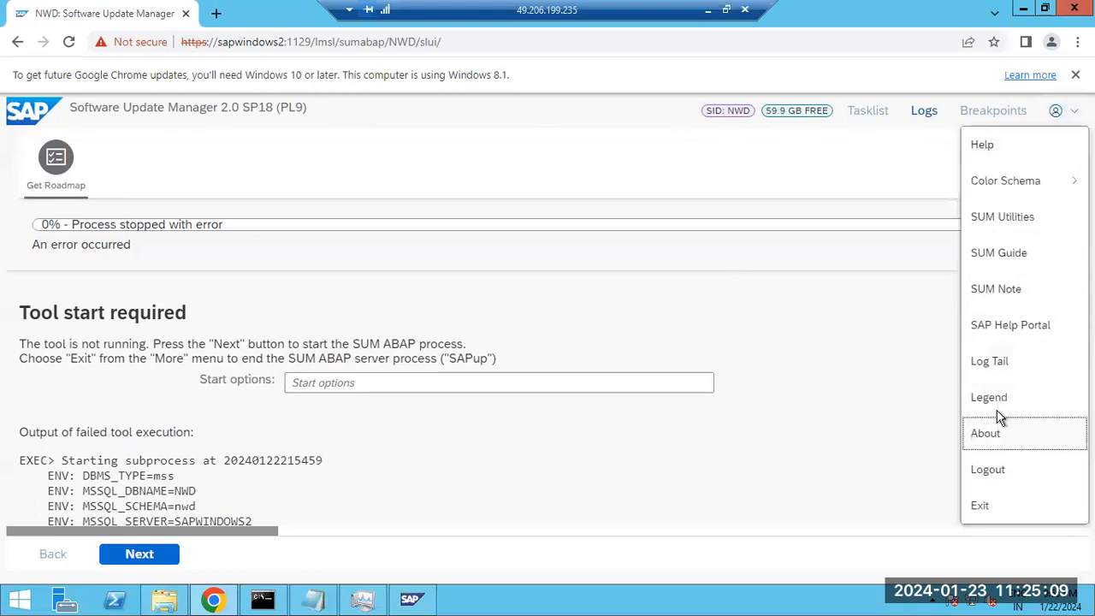
pyautogui.click(980, 505)
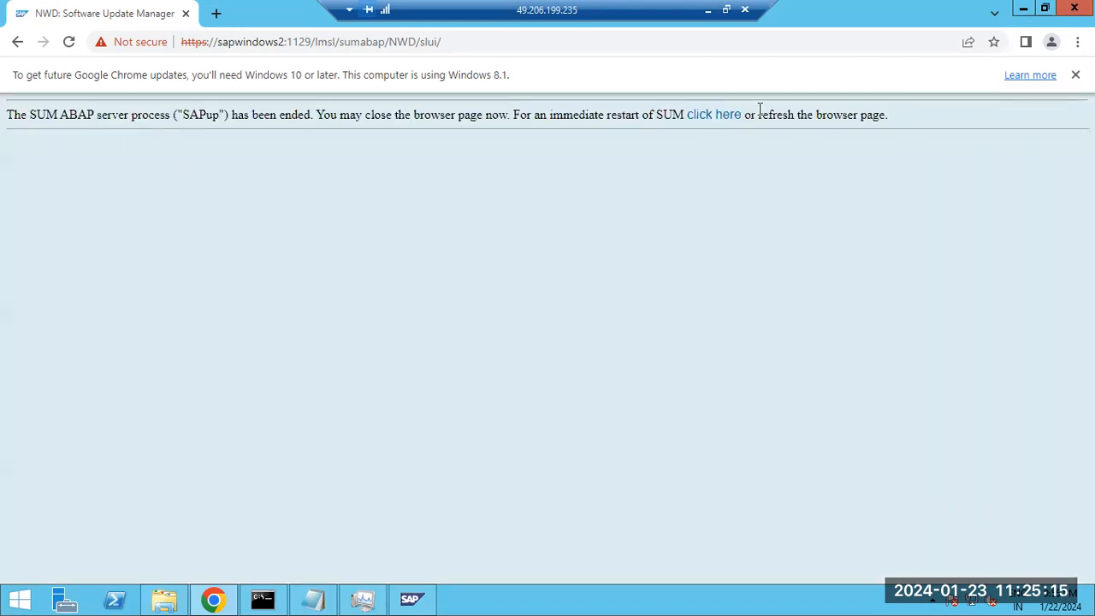
# Restart SUM from the ended-process page and keep waiting for the unresponsive page to load
pyautogui.click(725, 119)
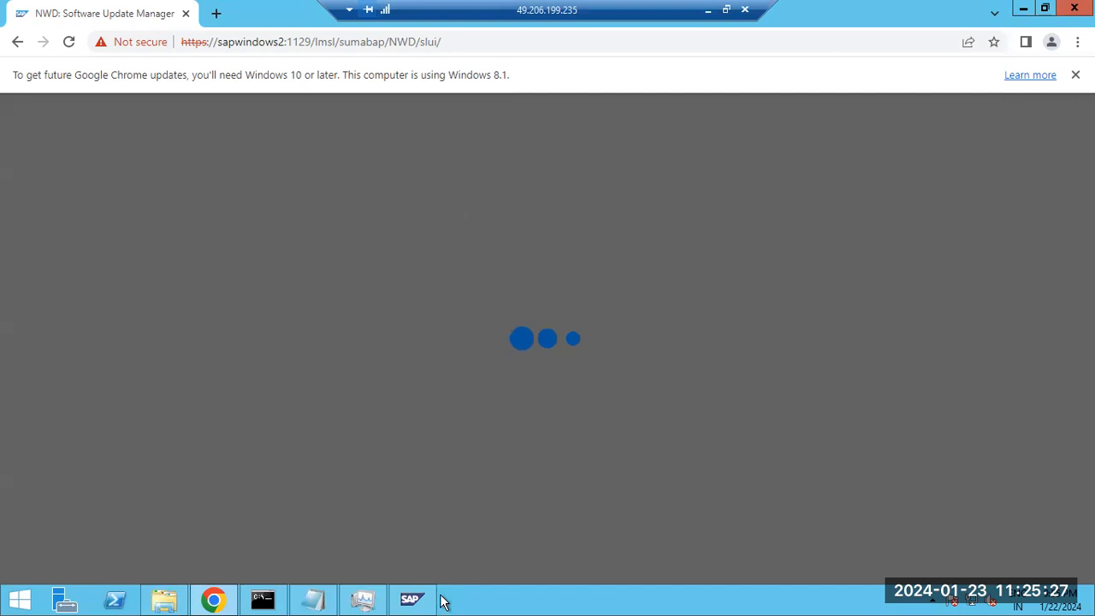
pyautogui.moveTo(372, 601)
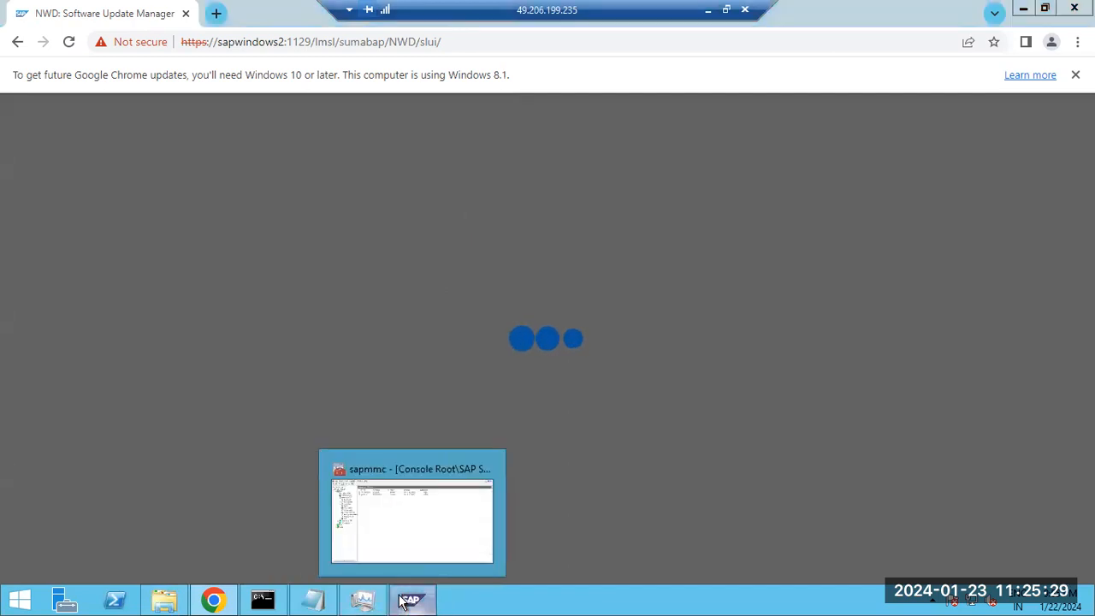
pyautogui.click(409, 602)
pyautogui.click(409, 601)
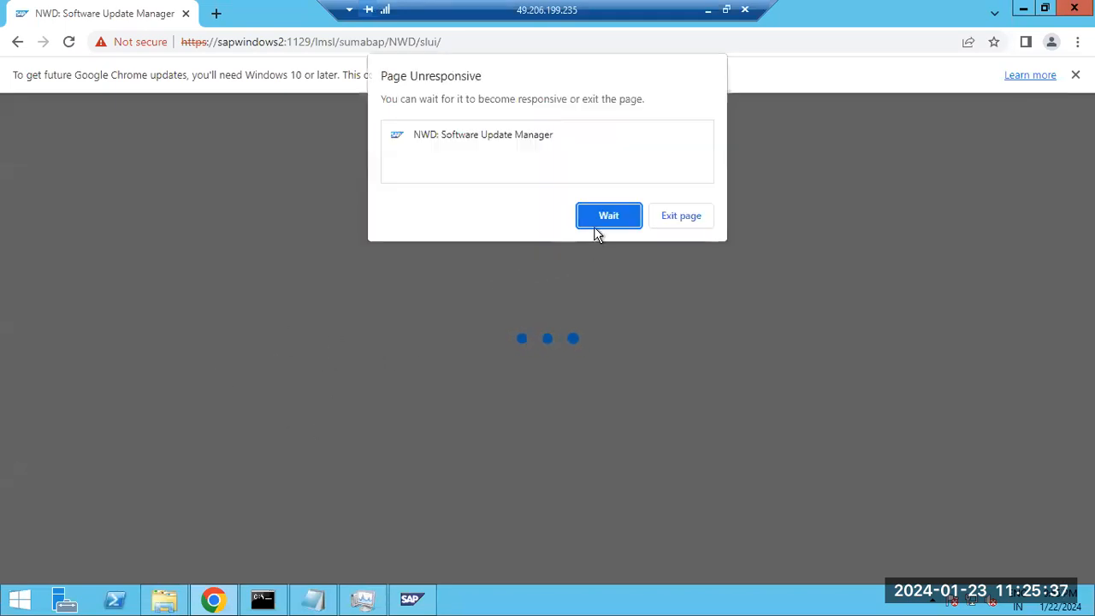
pyautogui.click(597, 222)
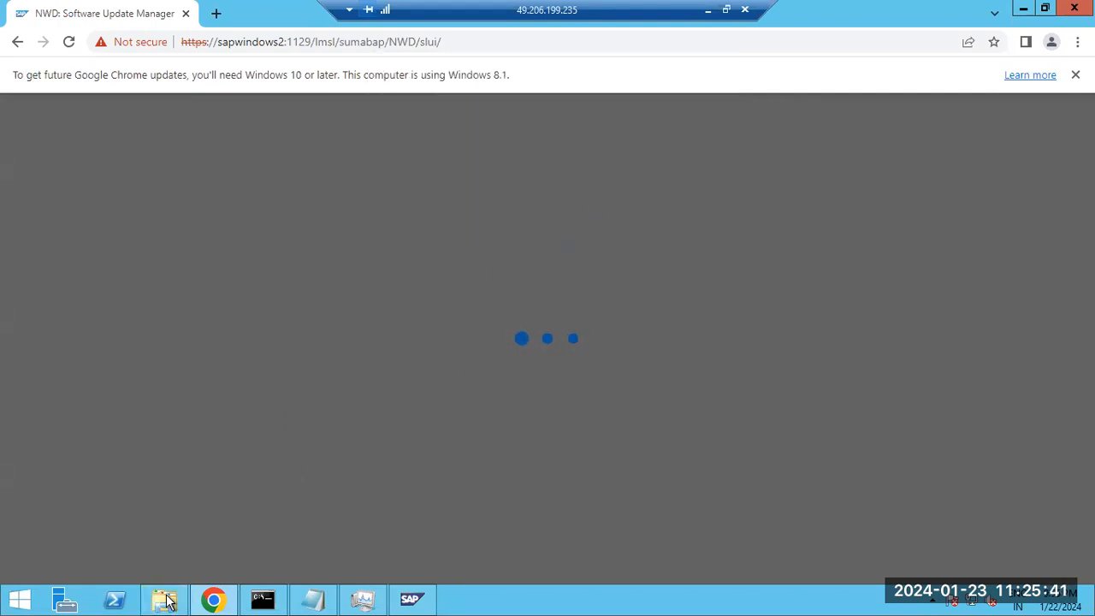
pyautogui.moveTo(167, 602)
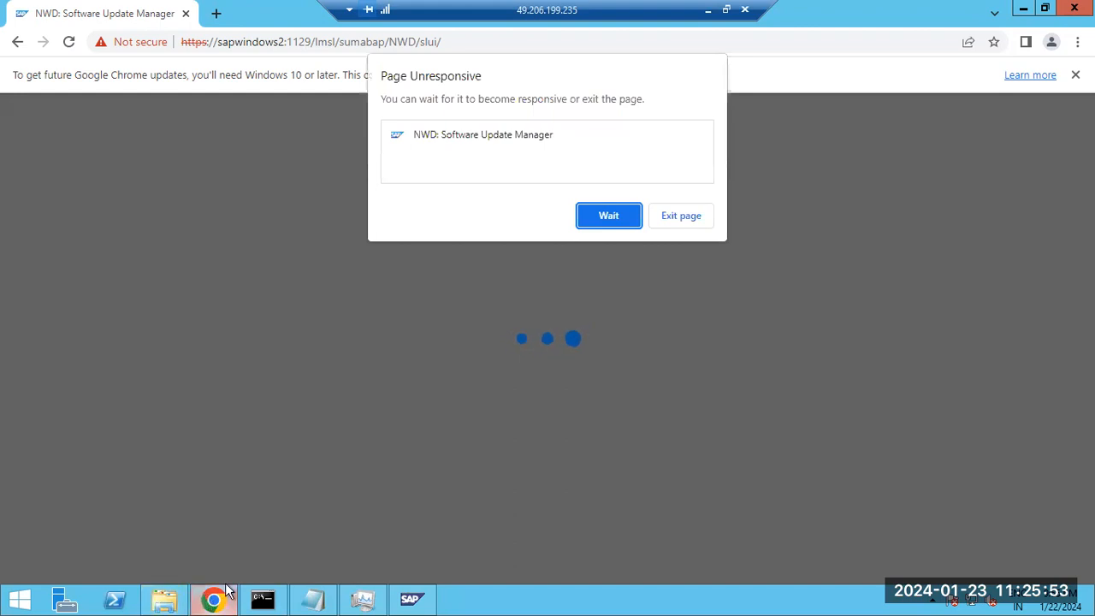
pyautogui.click(604, 215)
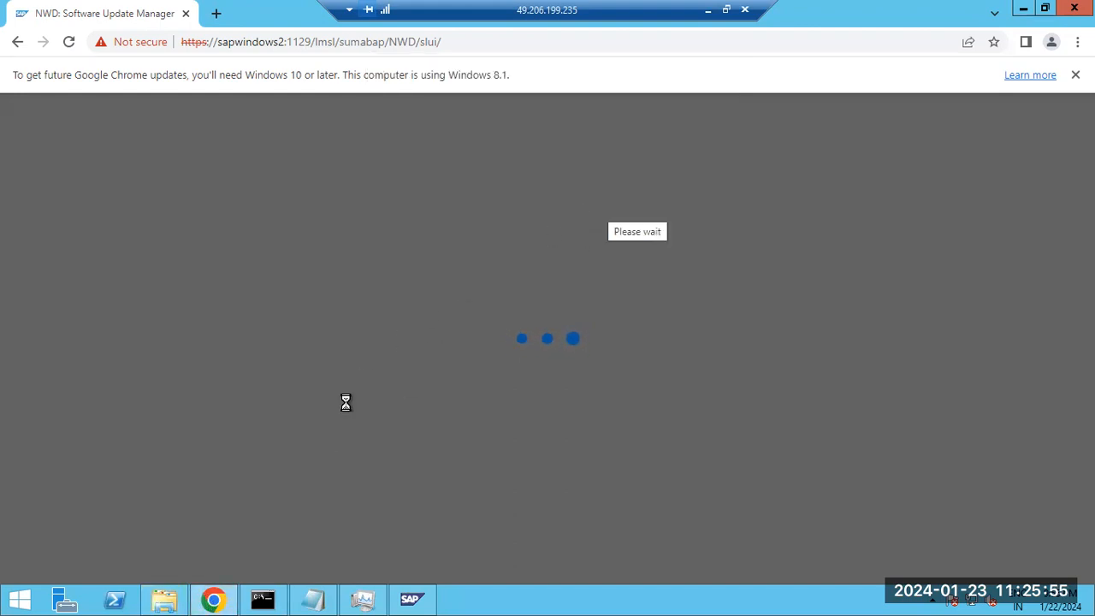
pyautogui.click(216, 600)
pyautogui.click(218, 601)
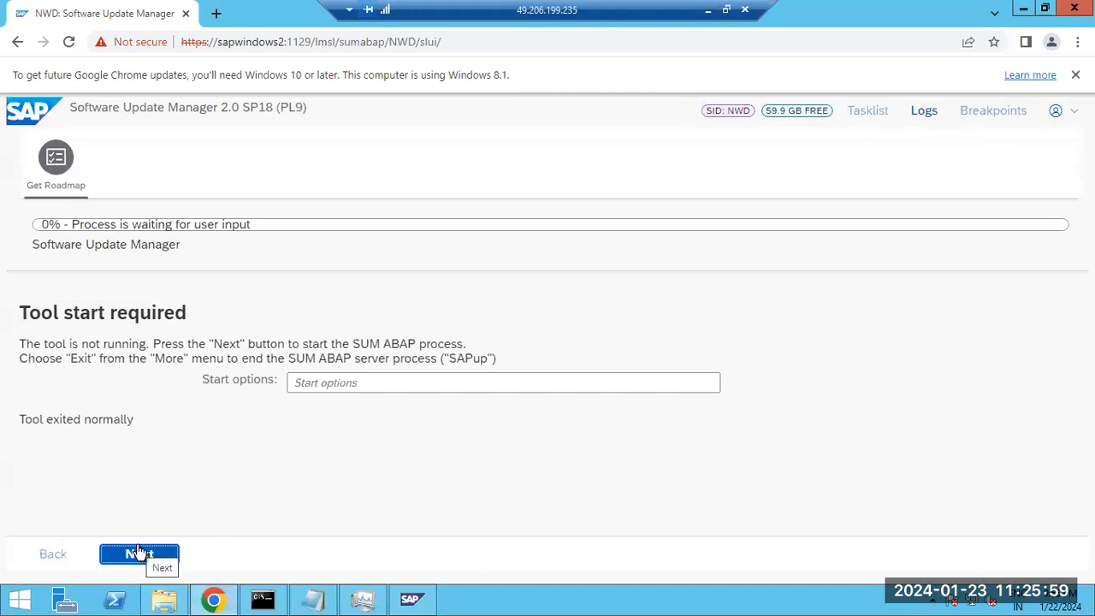
# Start the SUM ABAP process without start options and examine the end of its execution output
pyautogui.click(150, 561)
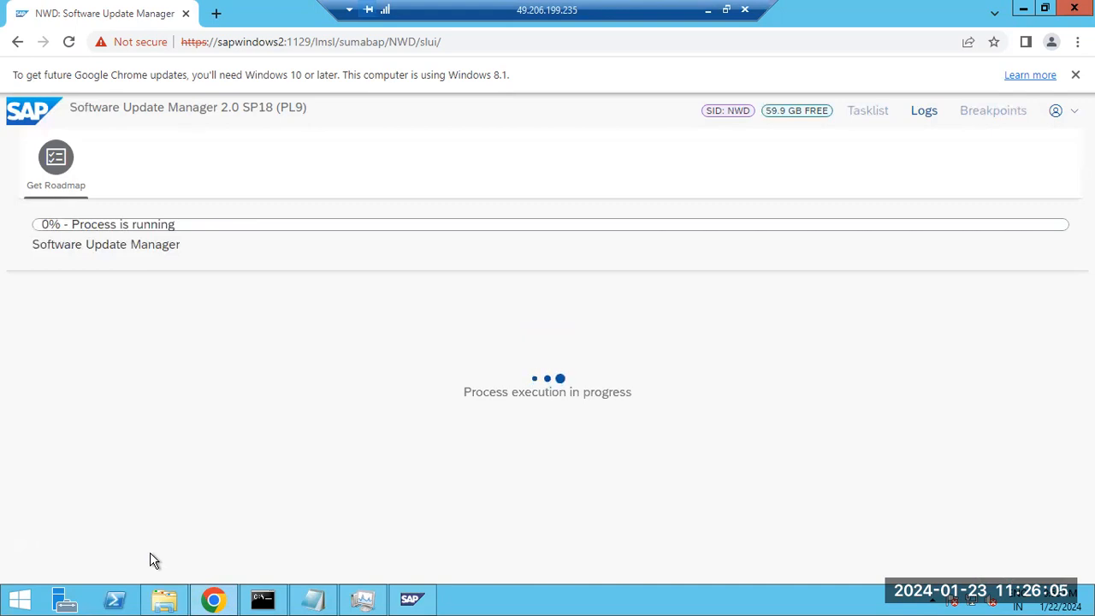
pyautogui.scroll(-5, 184, 503)
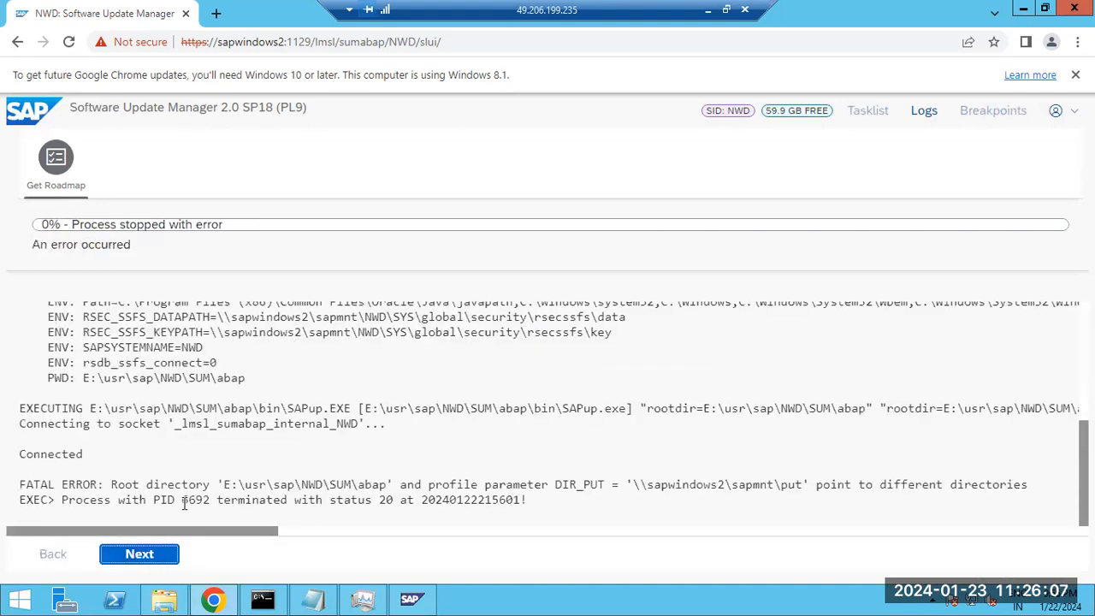
pyautogui.moveTo(374, 481); pyautogui.dragTo(454, 481)
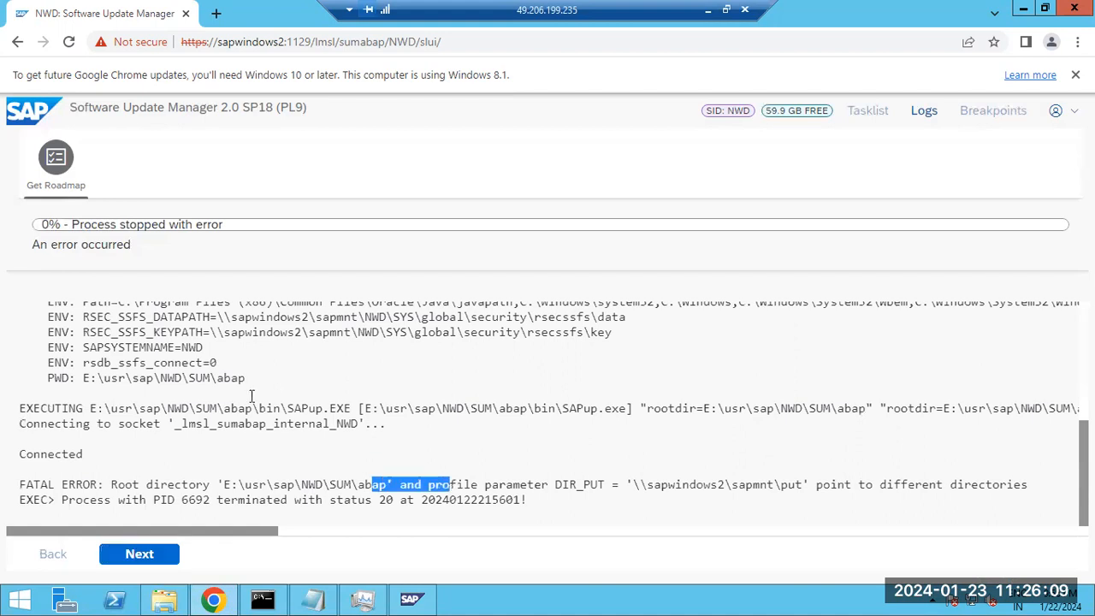
# Close the Software Update Manager page, end the SAPup.exe process tree in Task Manager, and close Task Manager
pyautogui.click(186, 14)
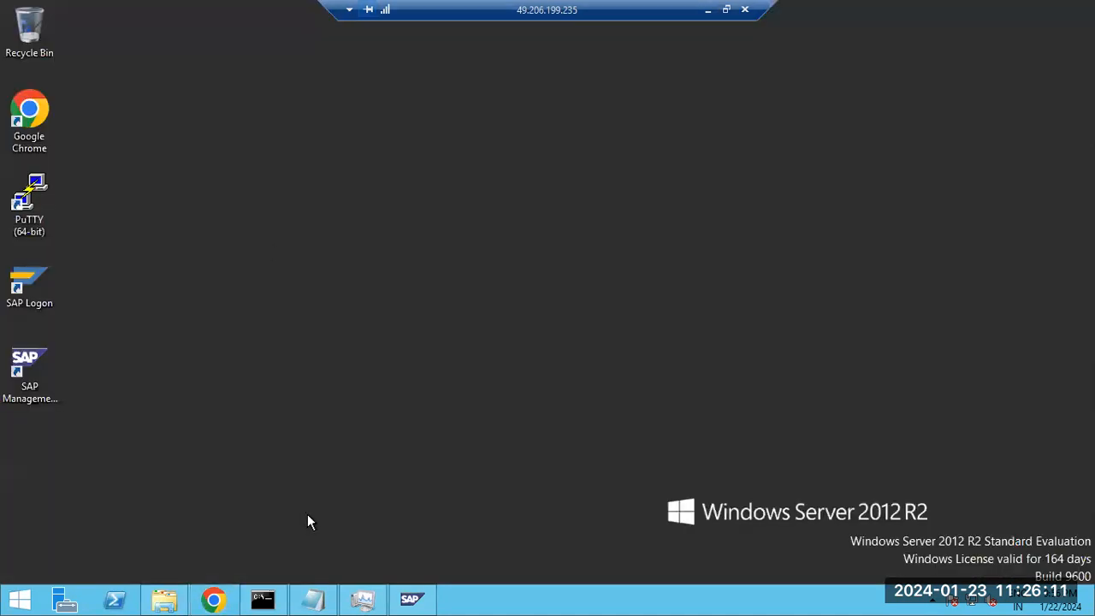
pyautogui.click(363, 598)
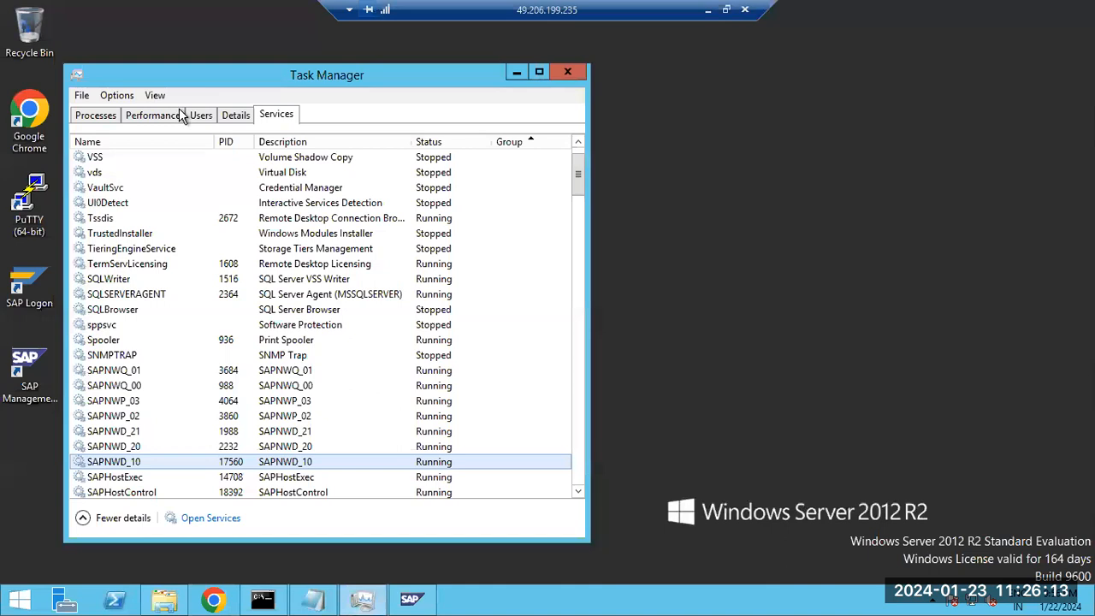
pyautogui.click(236, 114)
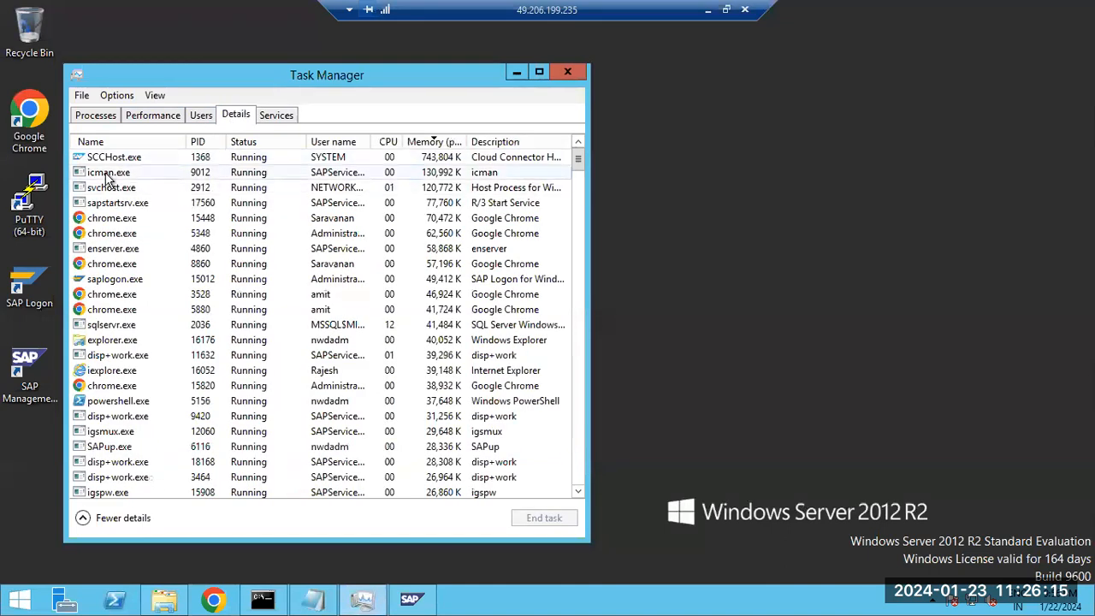
pyautogui.click(109, 174)
pyautogui.press('Down')
pyautogui.press('Down')
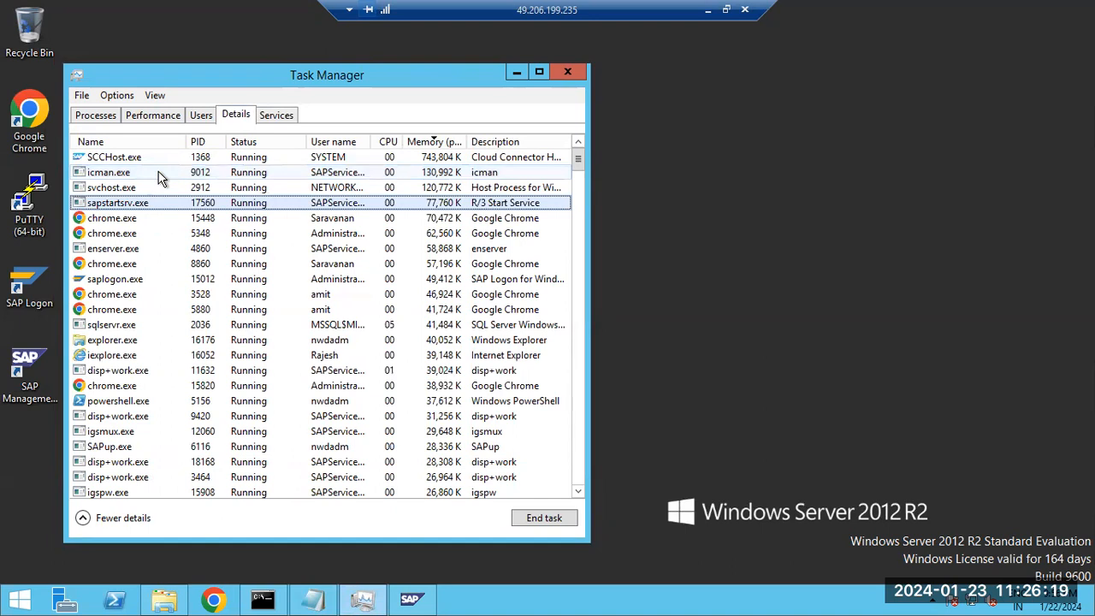
pyautogui.rightClick(107, 447)
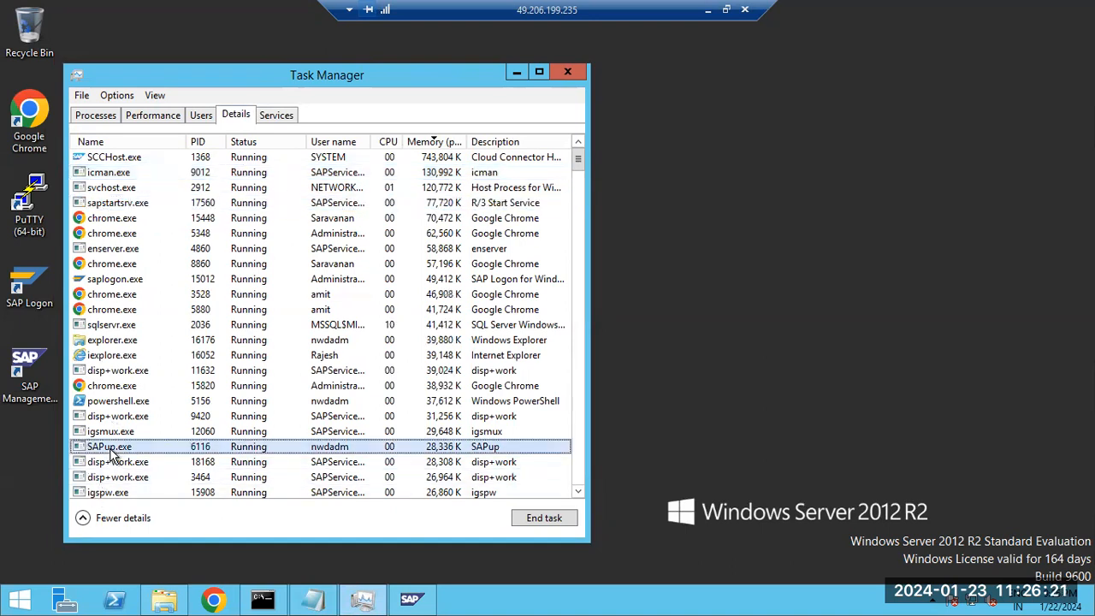
pyautogui.click(155, 251)
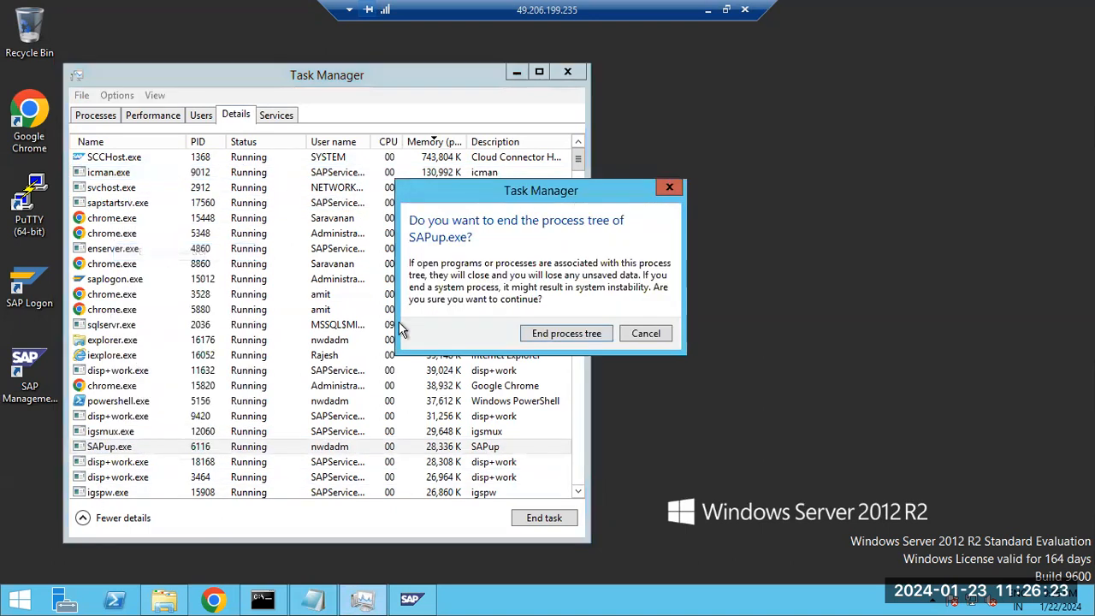
pyautogui.click(561, 333)
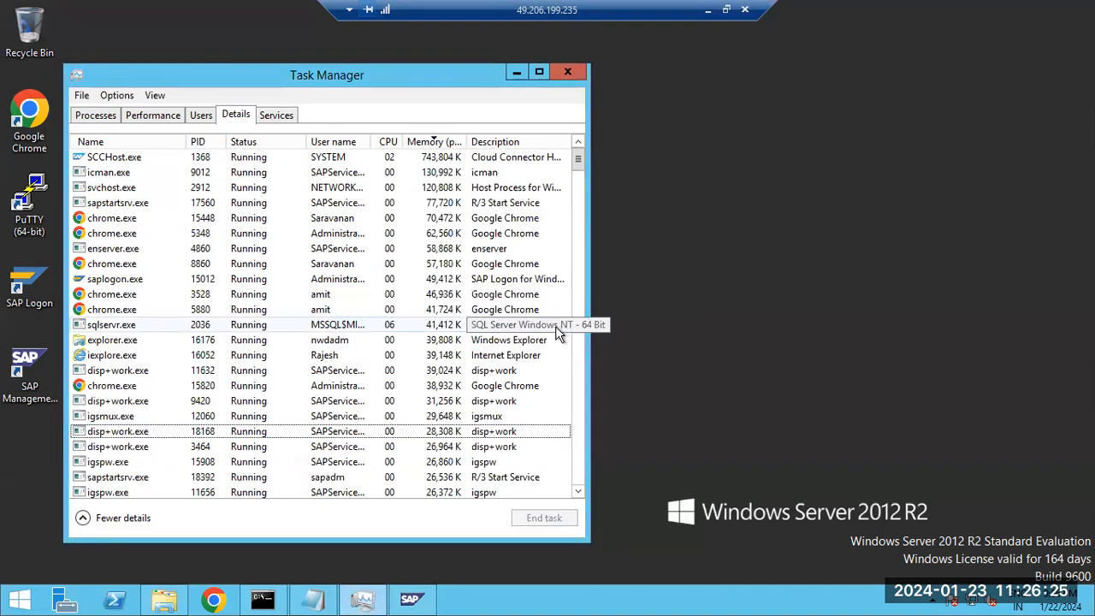
pyautogui.click(565, 73)
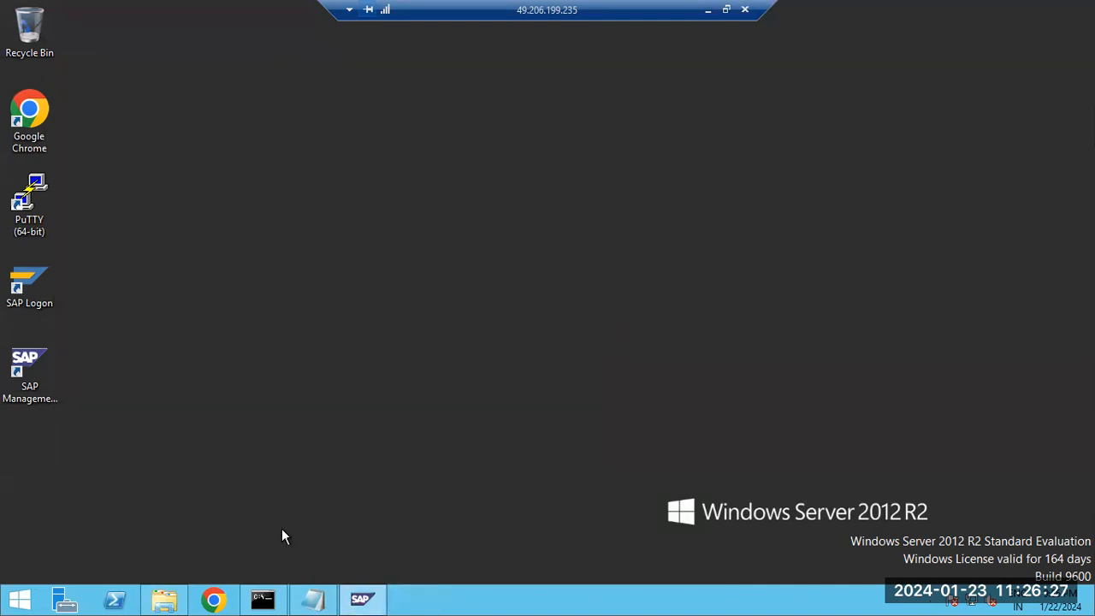
# Check the contents of E:\usr\sap\NWD\SUM in File Explorer and return to the NWD folder
pyautogui.click(162, 599)
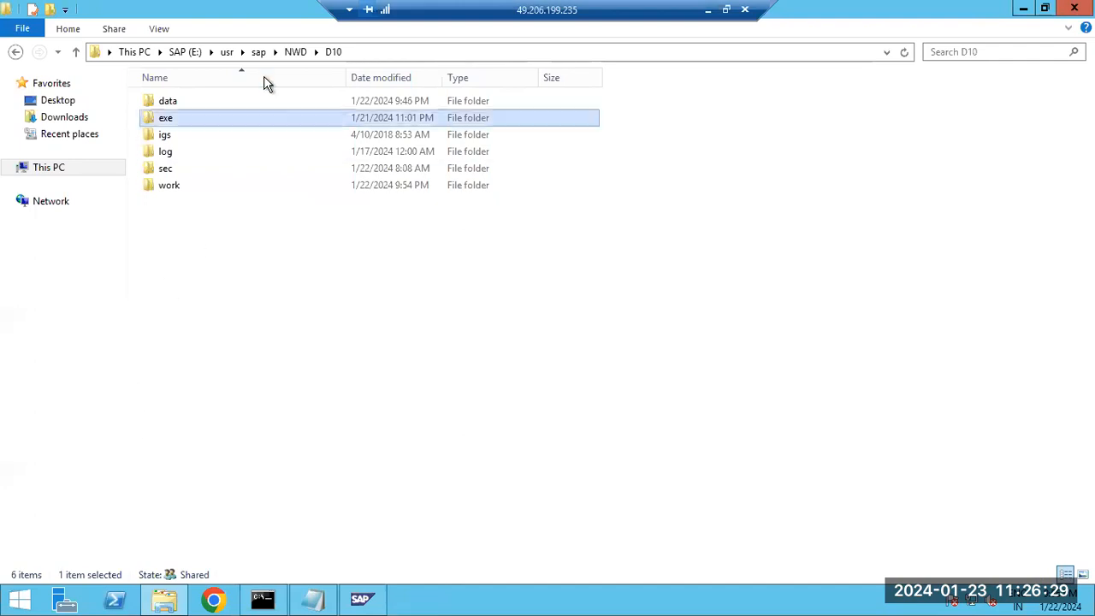
pyautogui.click(295, 52)
pyautogui.doubleClick(162, 155)
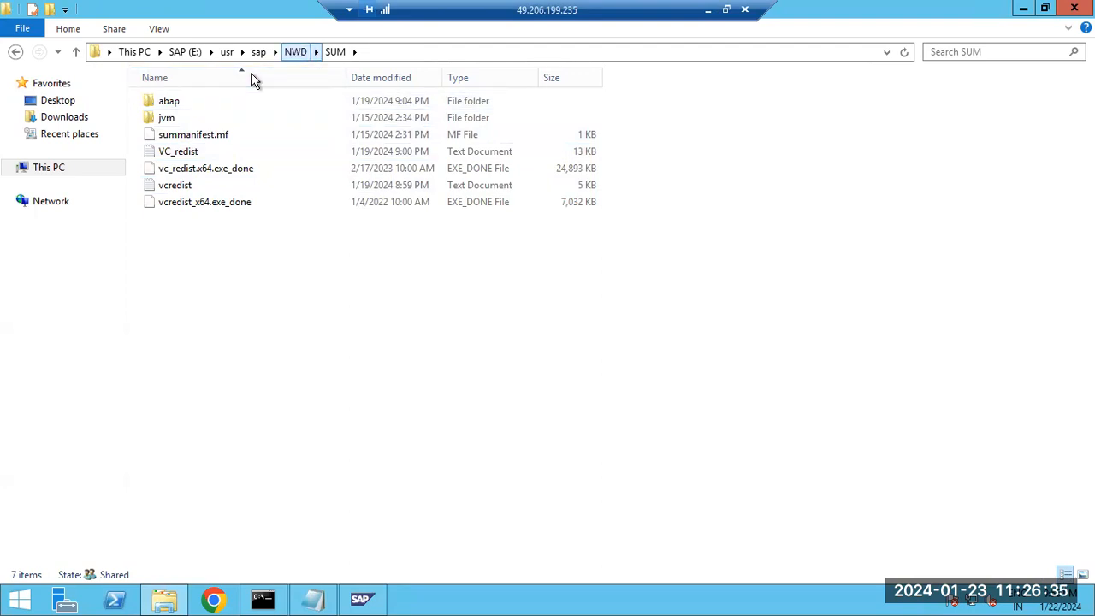
pyautogui.press('BackSpace')
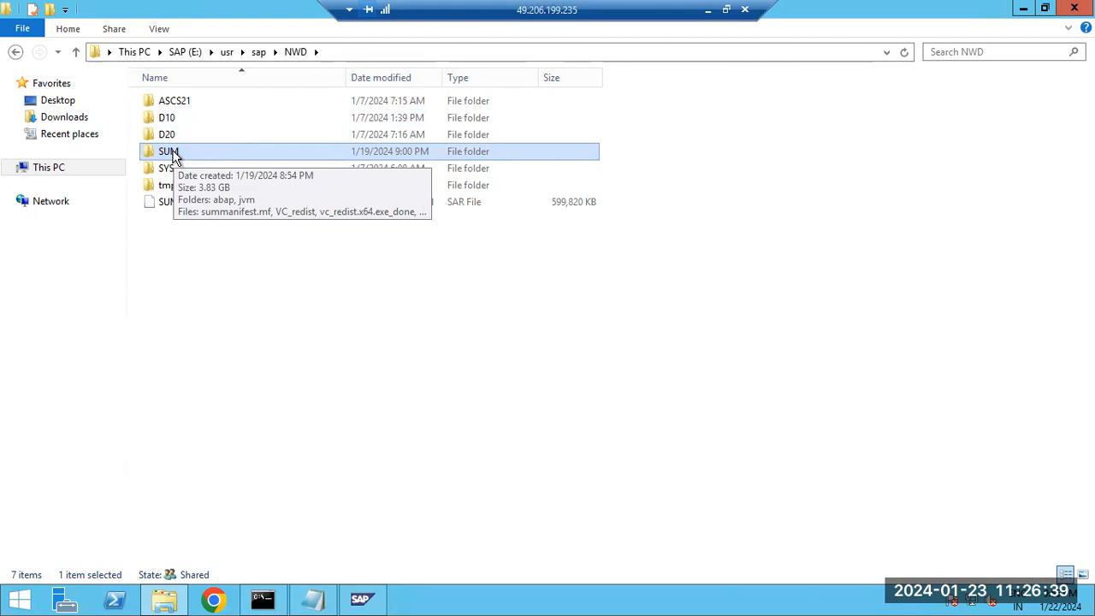
# Permanently delete the SUM folder from E:\usr\sap\NWD, closing the Command Prompt that holds its abap subfolder open and retrying the deletion
pyautogui.hotkey('shift', 'Delete')
pyautogui.click(585, 366)
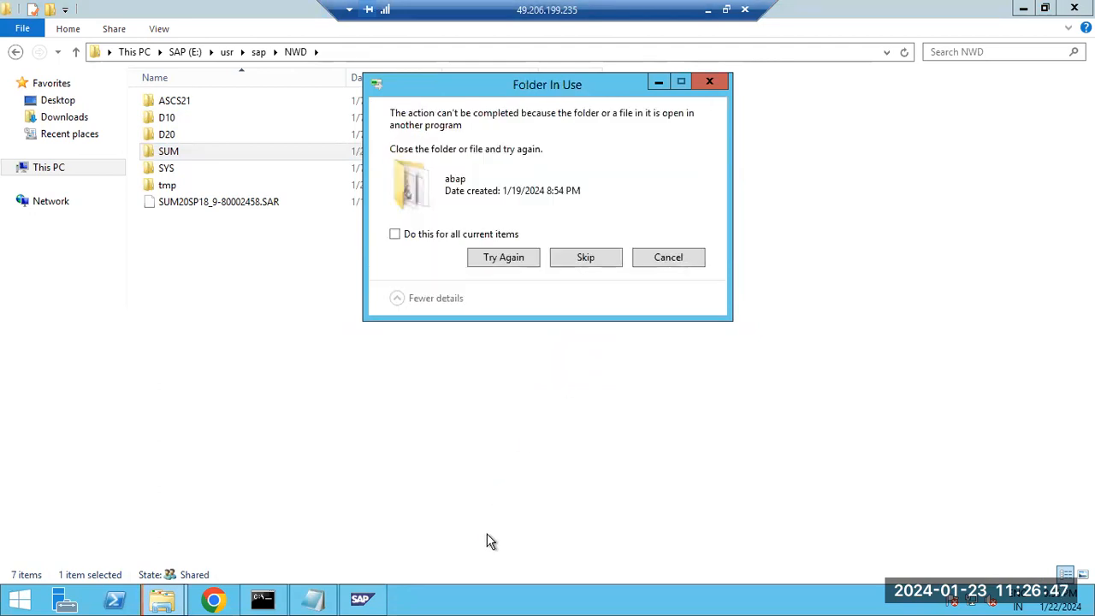
pyautogui.click(231, 600)
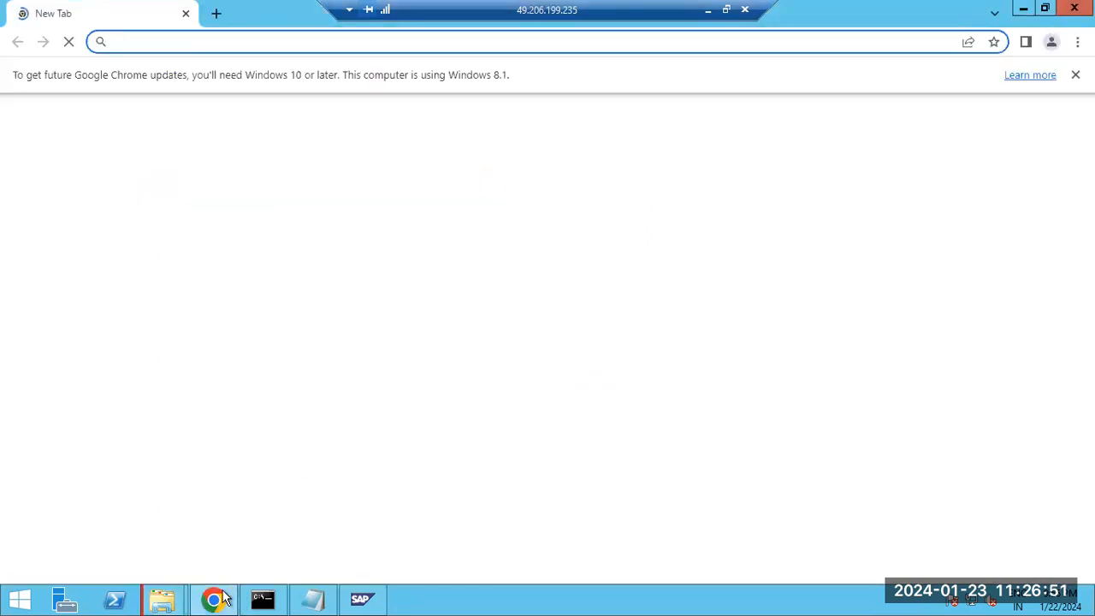
pyautogui.click(221, 599)
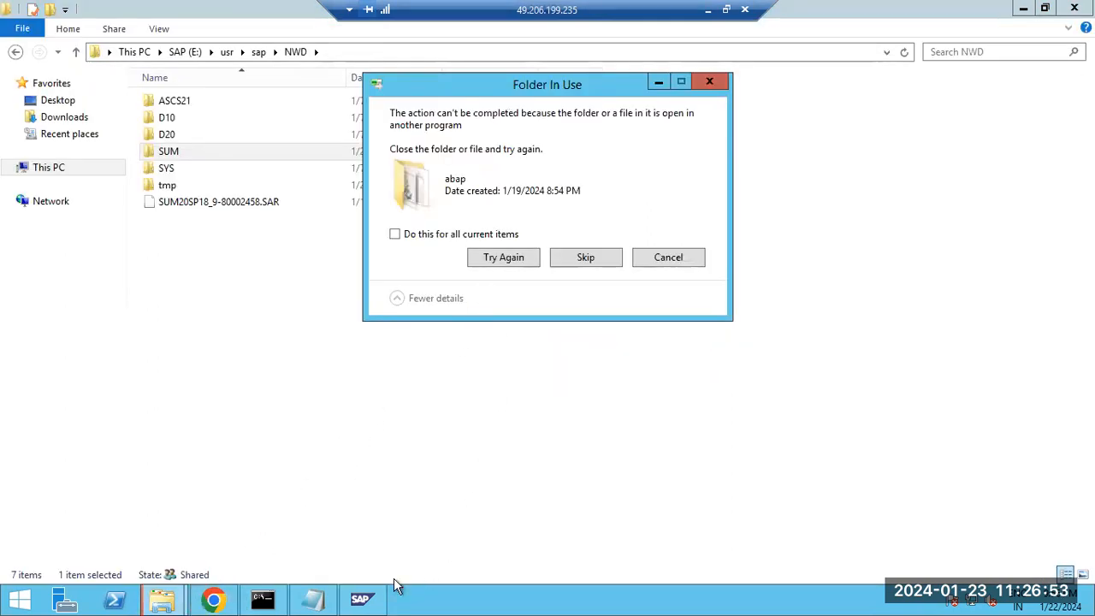
pyautogui.click(263, 599)
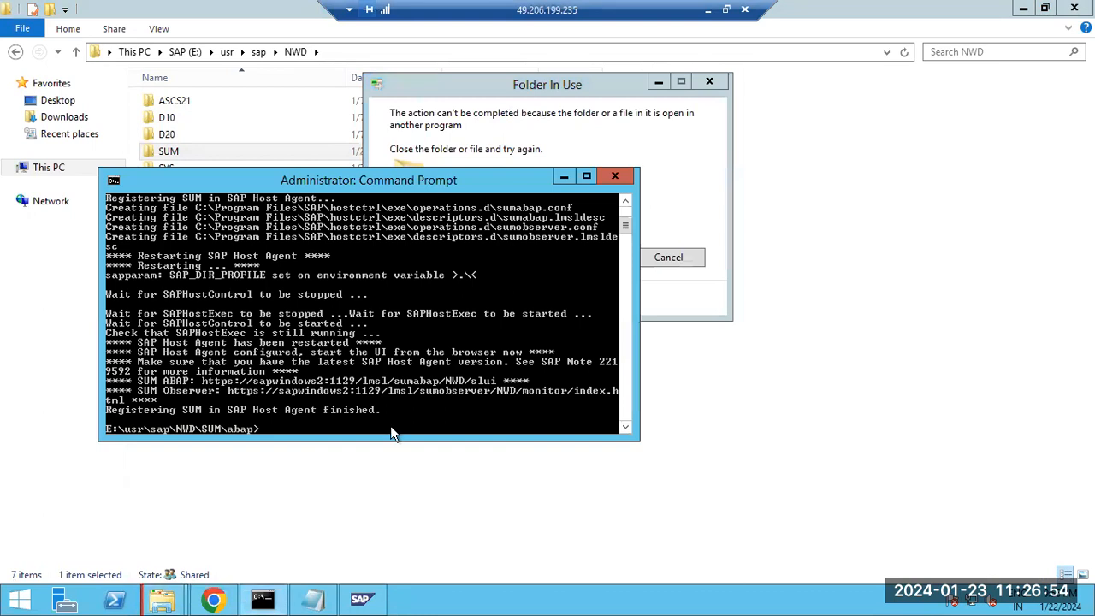
pyautogui.click(614, 178)
pyautogui.click(511, 254)
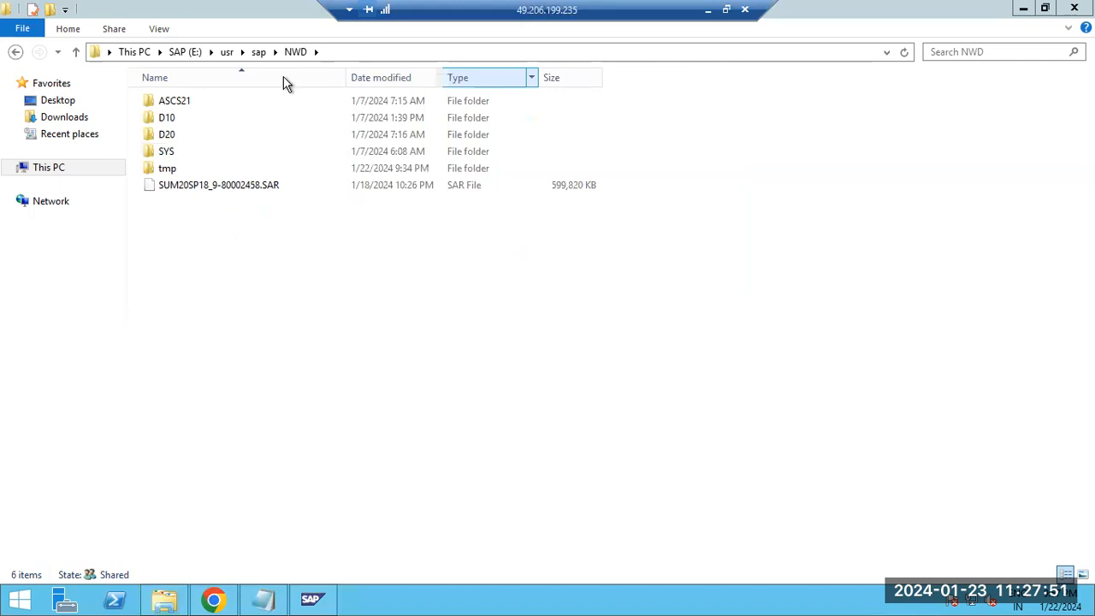
# Extract the SUM archive in E:\usr\sap\NWD from a command prompt with SAPCAR -xvf SUM2*.SAR and check the extraction
pyautogui.hotkey('alt', 'd')
pyautogui.write('cmd')
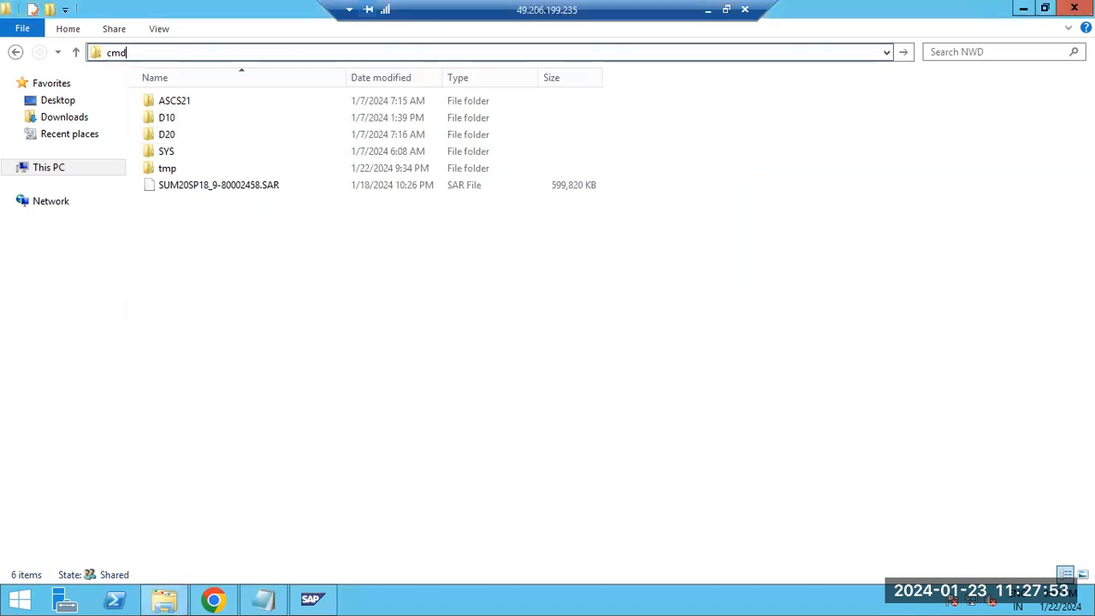
pyautogui.press('Return')
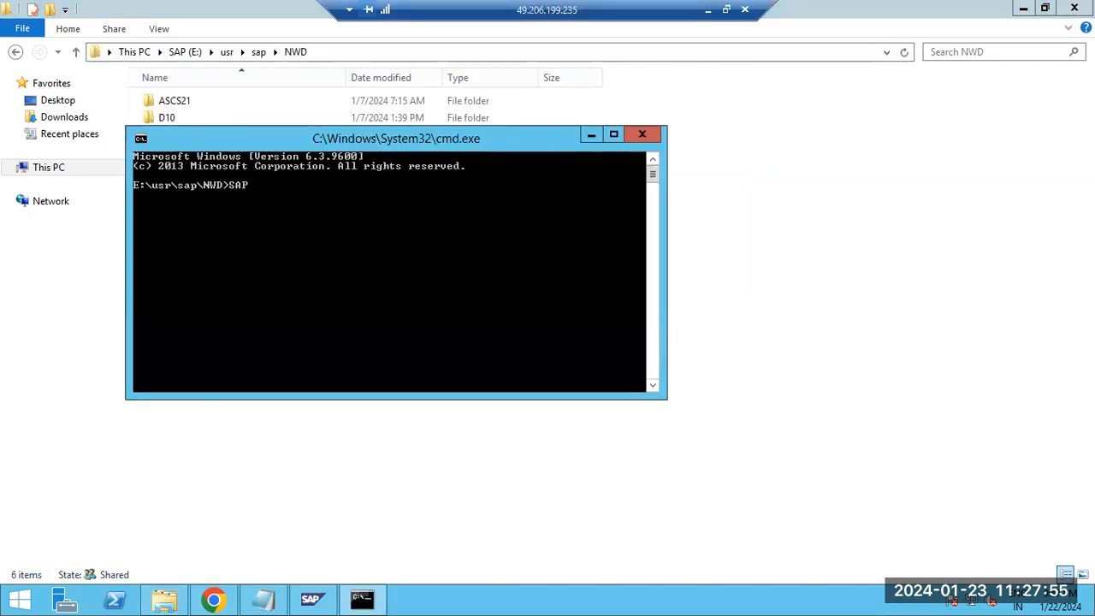
pyautogui.write('SAPCAR -xvf SUM2*.SAR')
pyautogui.press('Return')
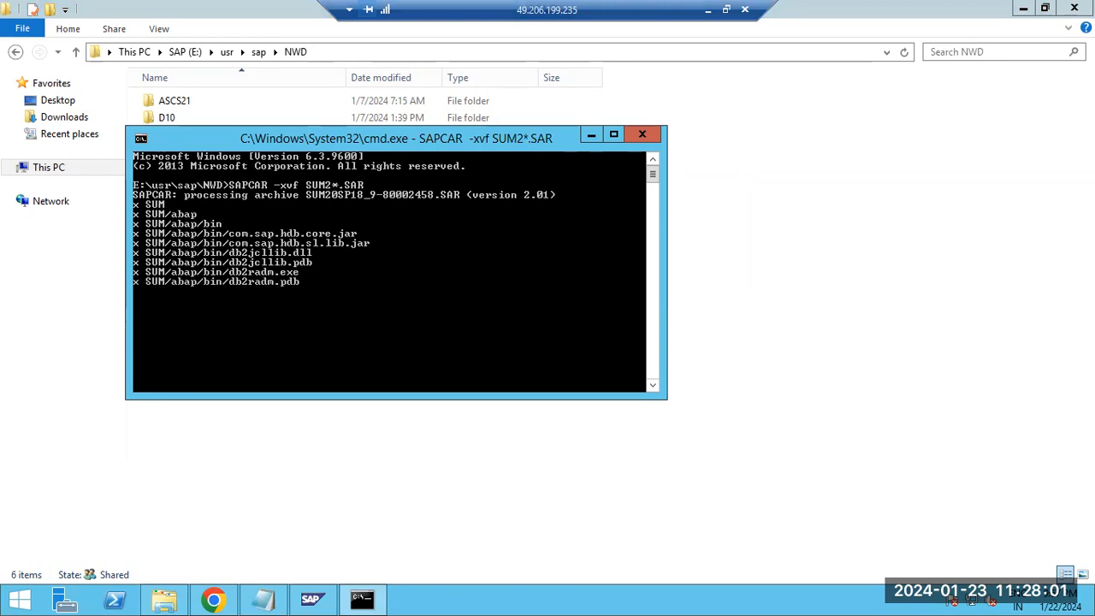
pyautogui.click(264, 467)
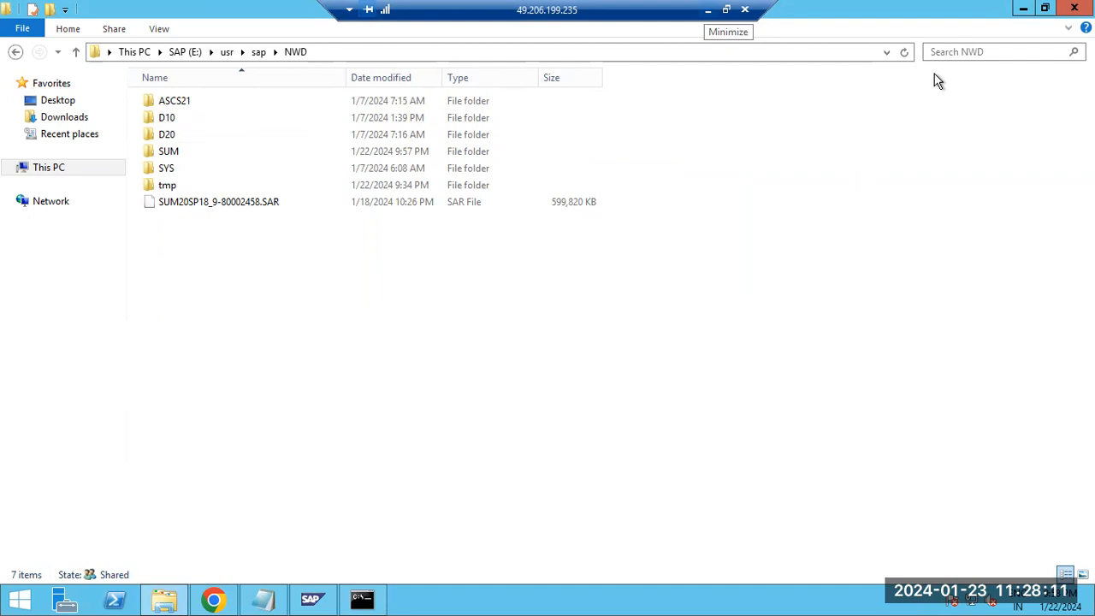
pyautogui.click(362, 599)
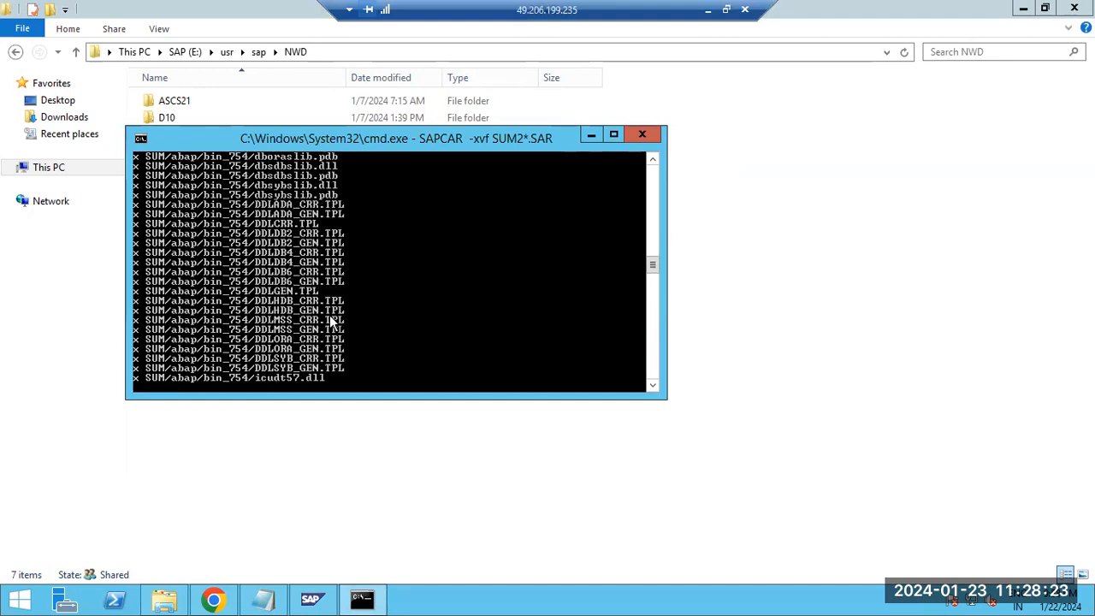
# Close the open NWD_D20_sapwindows2 profile in Notepad and check instance 10's process list in the SAP Management Console
pyautogui.click(272, 600)
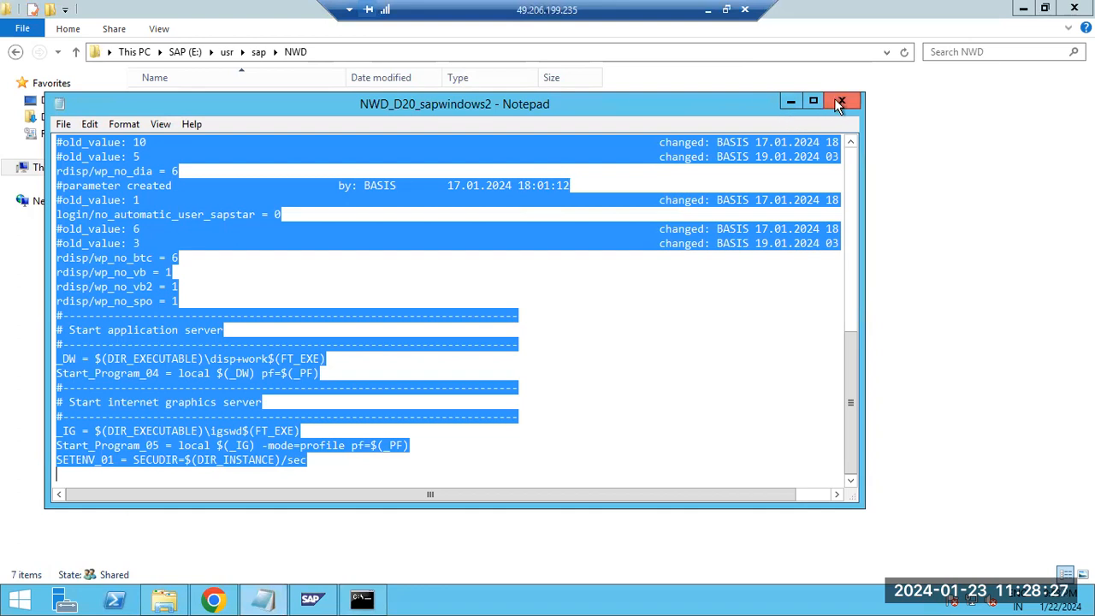
pyautogui.click(840, 102)
pyautogui.click(265, 599)
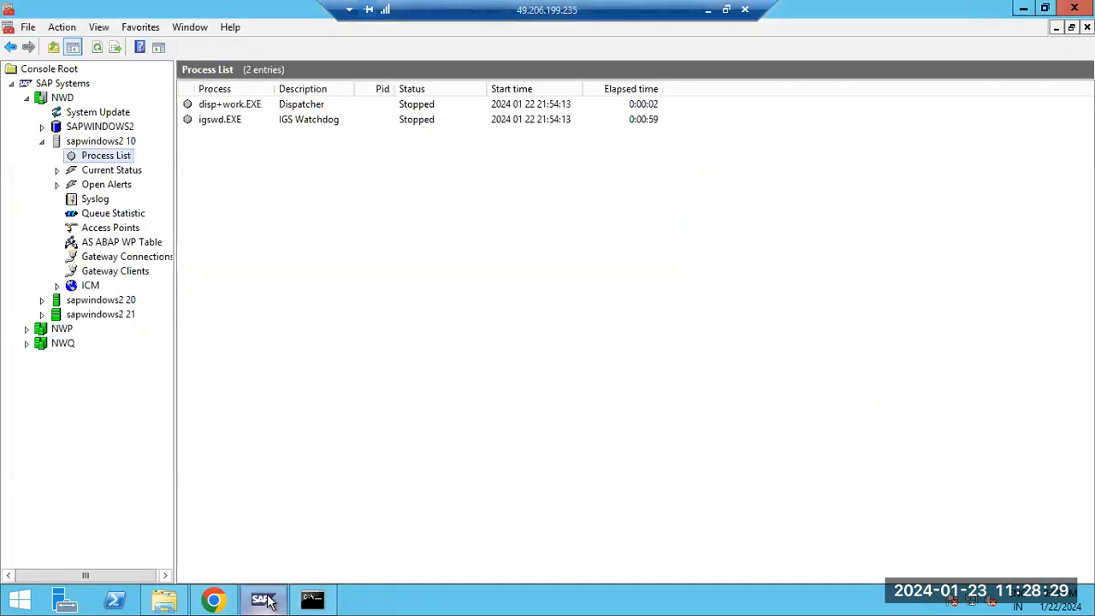
# Open the NWD_D10_sapwindows2 profile from E:\usr\sap\NWD\SYS\profile in Notepad
pyautogui.click(164, 600)
pyautogui.doubleClick(173, 121)
pyautogui.click(173, 121)
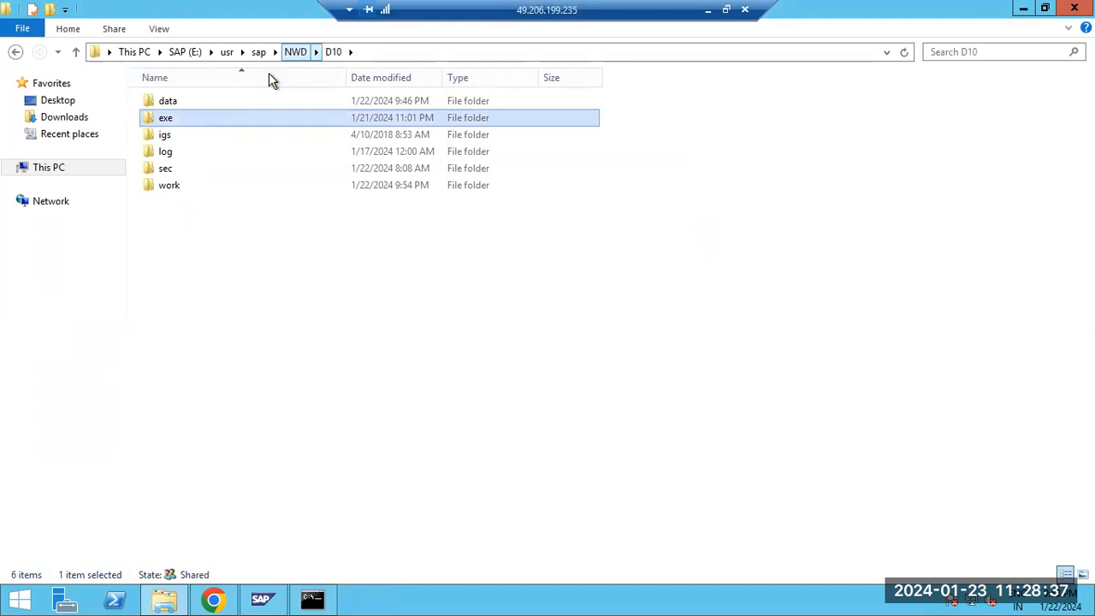
pyautogui.click(295, 51)
pyautogui.doubleClick(181, 171)
pyautogui.click(182, 154)
pyautogui.doubleClick(182, 154)
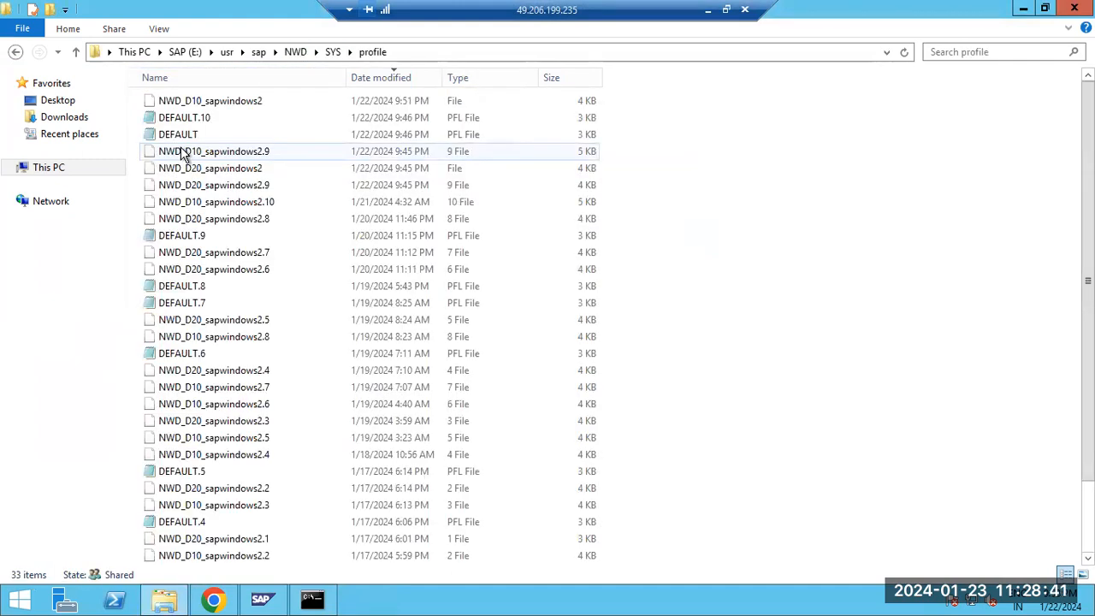
pyautogui.click(202, 105)
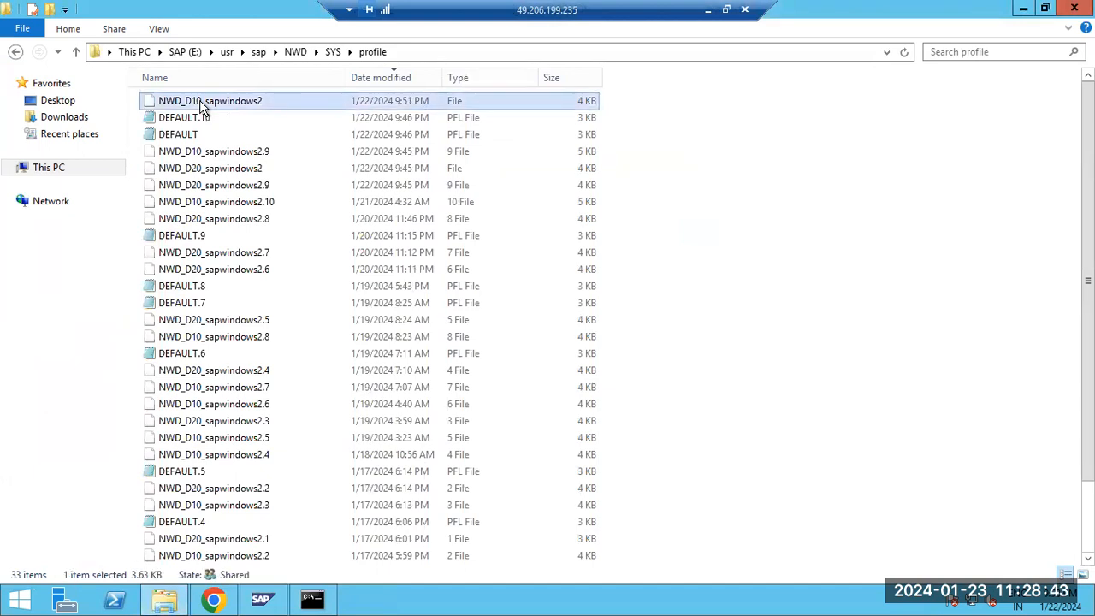
pyautogui.doubleClick(202, 104)
pyautogui.click(471, 425)
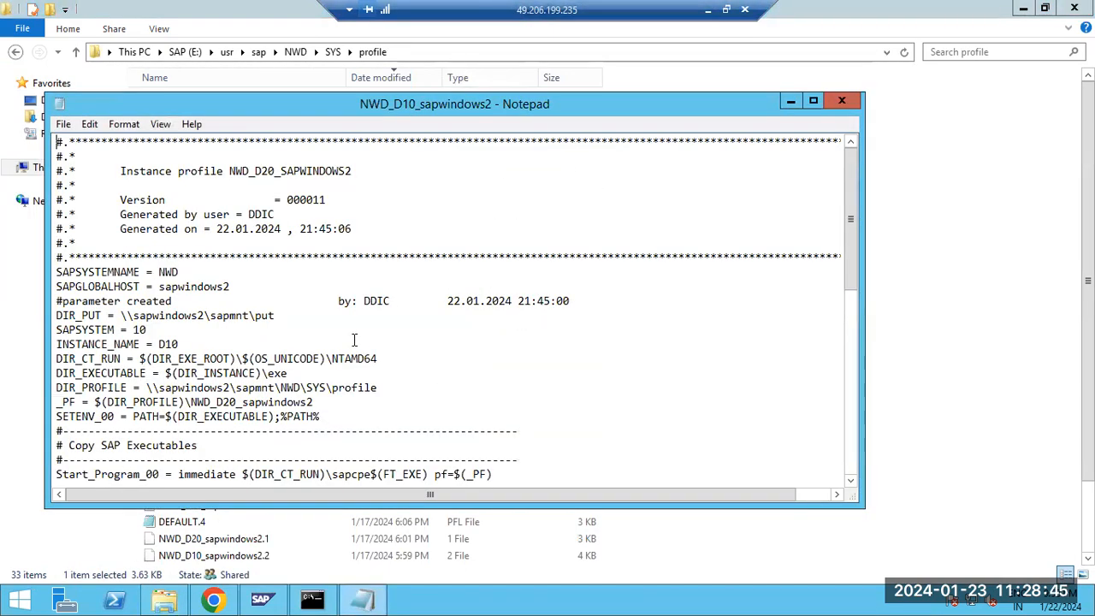
# Comment out DIR_PUT with # and point _PF to NWD_D10_sapwindows2 in the D10 instance profile, then save and close it
pyautogui.click(56, 315)
pyautogui.write('#')
pyautogui.moveTo(121, 329); pyautogui.dragTo(179, 344)
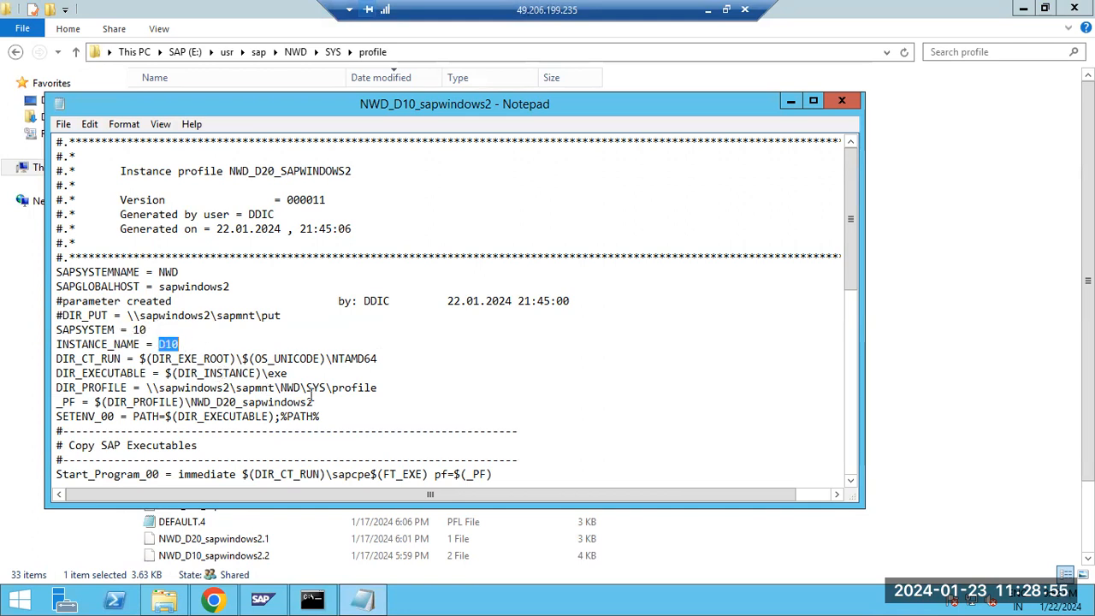
pyautogui.click(229, 402)
pyautogui.press('BackSpace')
pyautogui.write('1')
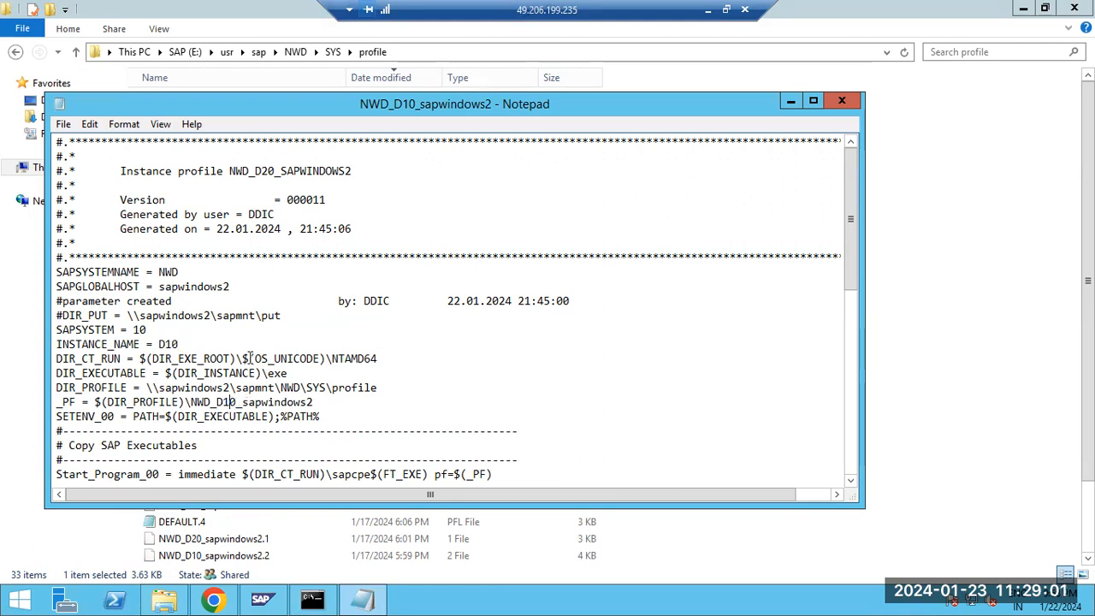
pyautogui.scroll(-2, 279, 430)
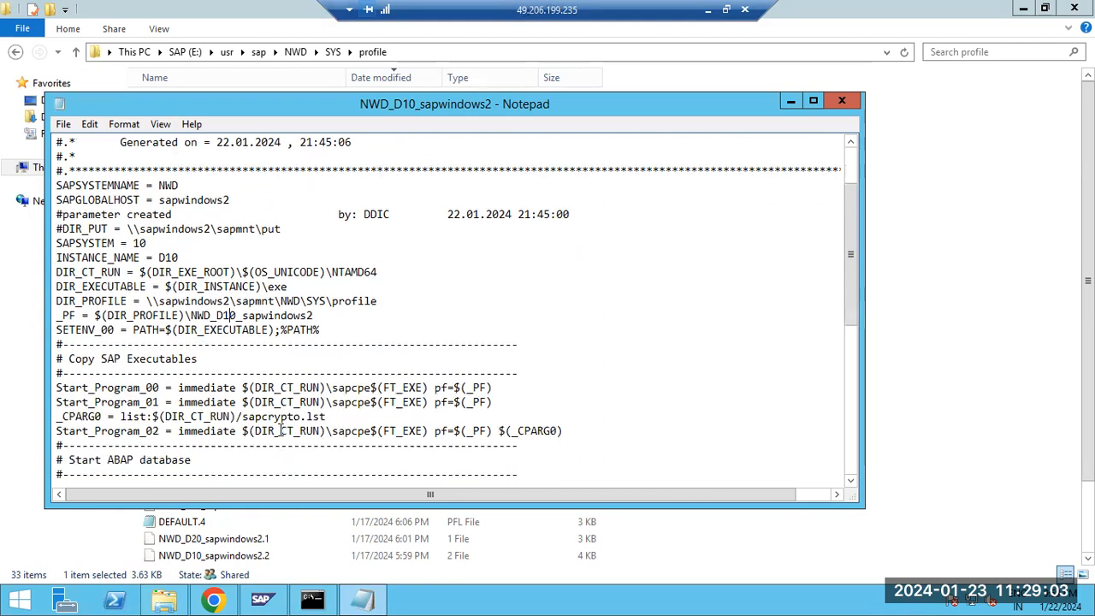
pyautogui.scroll(-2, 279, 430)
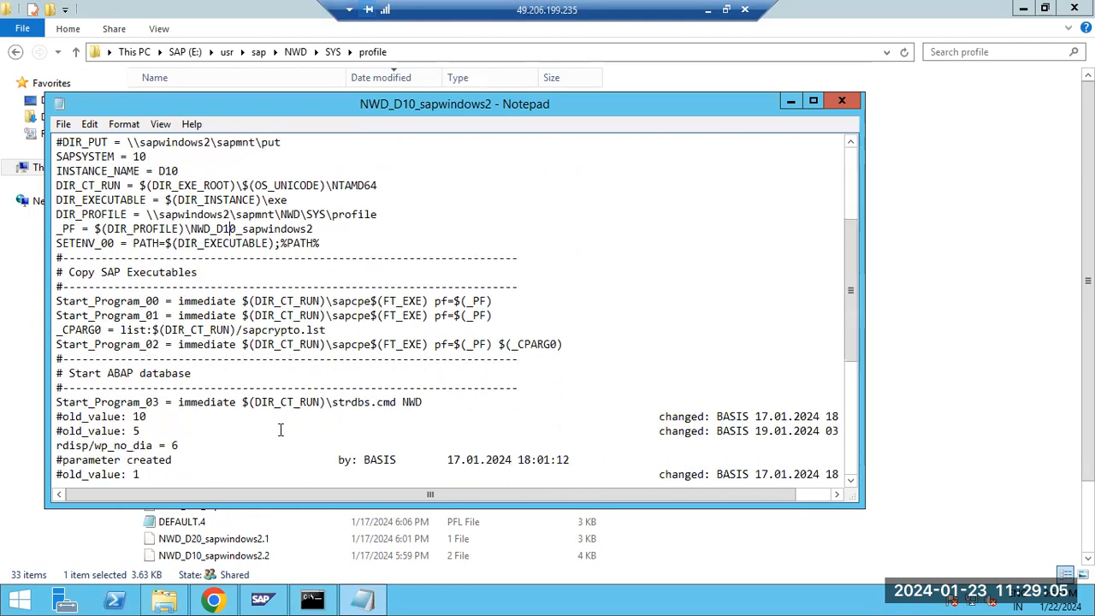
pyautogui.scroll(-6, 279, 430)
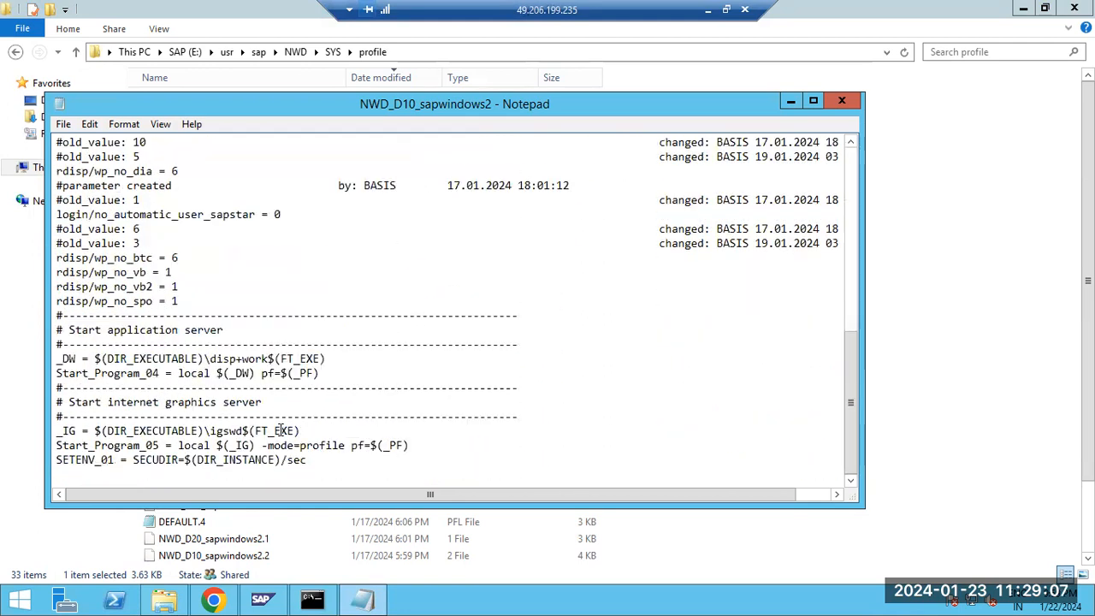
pyautogui.scroll(9, 280, 430)
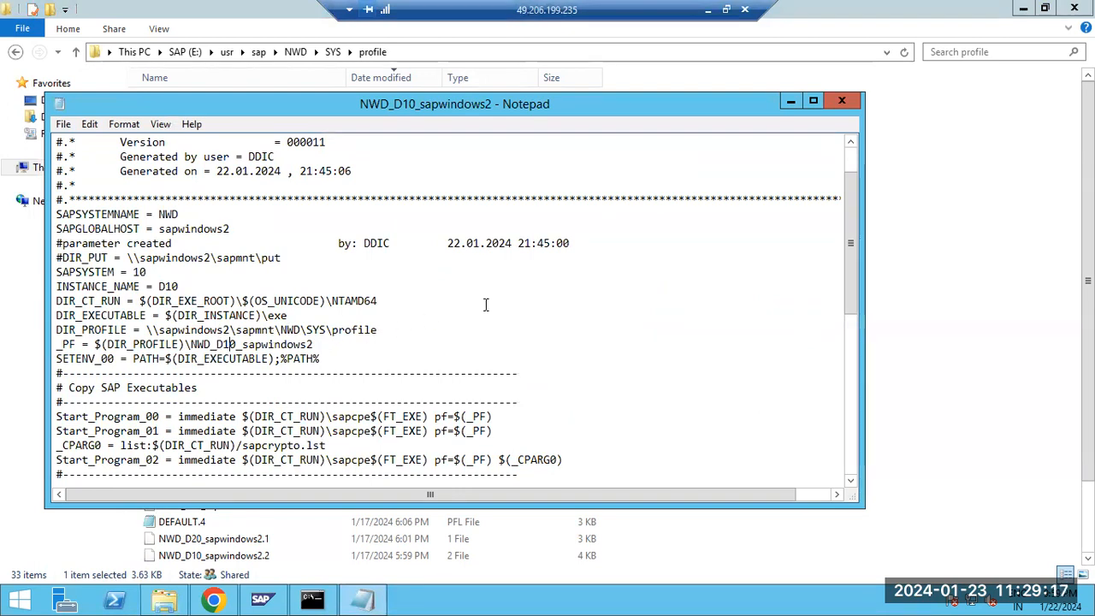
pyautogui.click(841, 101)
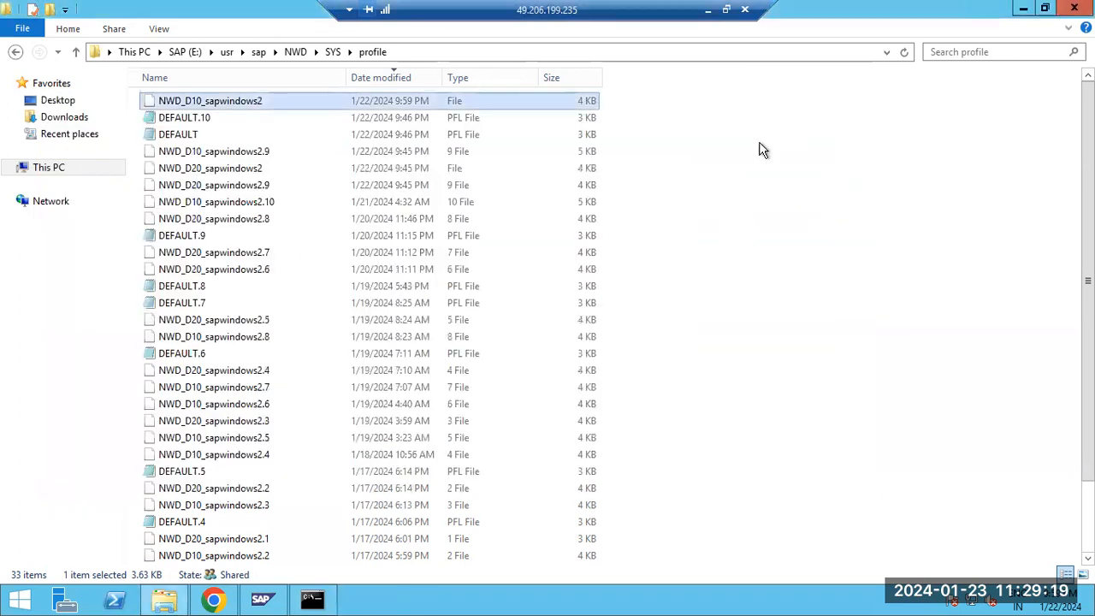
# Comment out the DIR_PUT line with # in the current DEFAULT profile, then save and close it
pyautogui.doubleClick(181, 137)
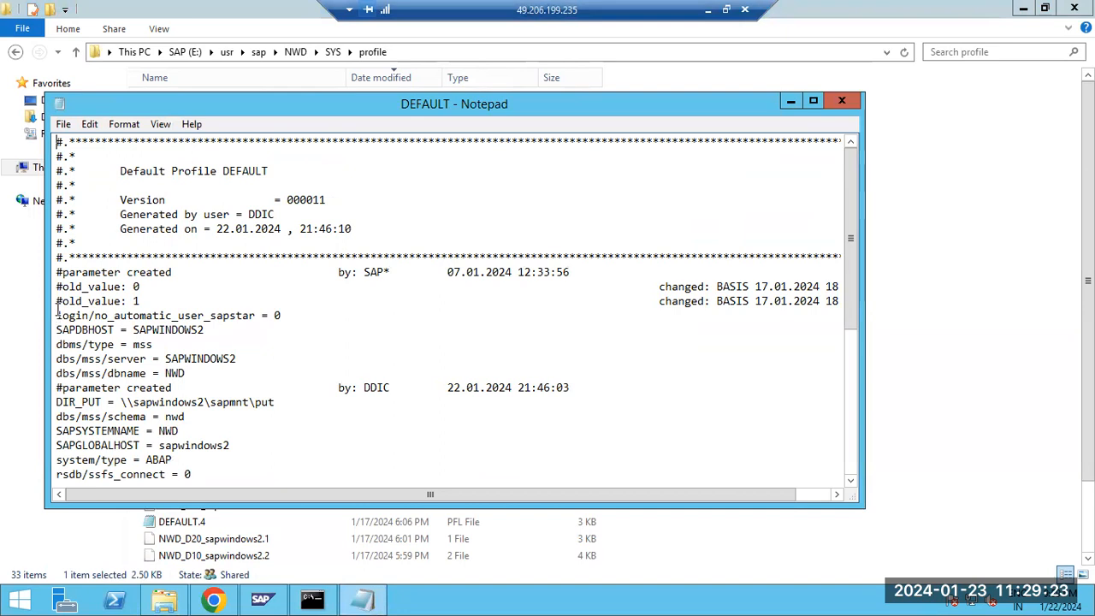
pyautogui.click(57, 402)
pyautogui.write('#')
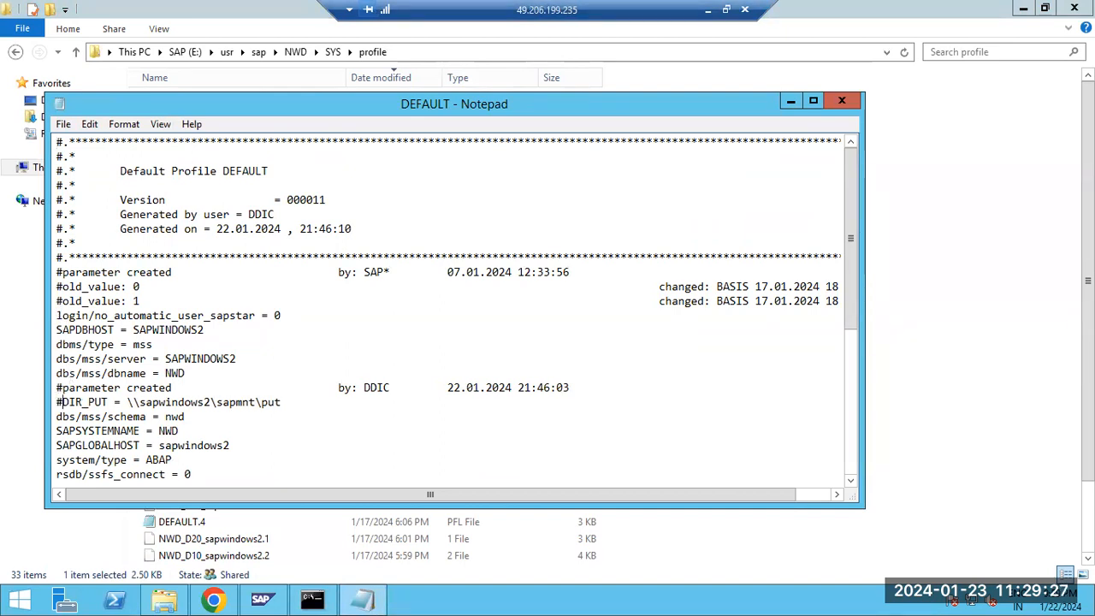
pyautogui.scroll(-7, 668, 268)
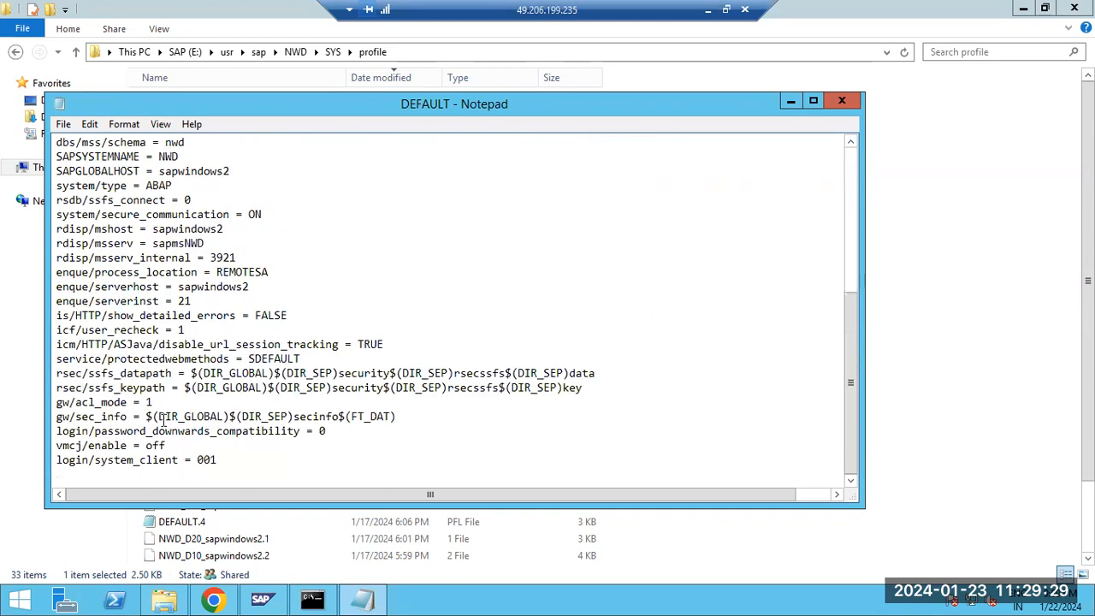
pyautogui.click(841, 101)
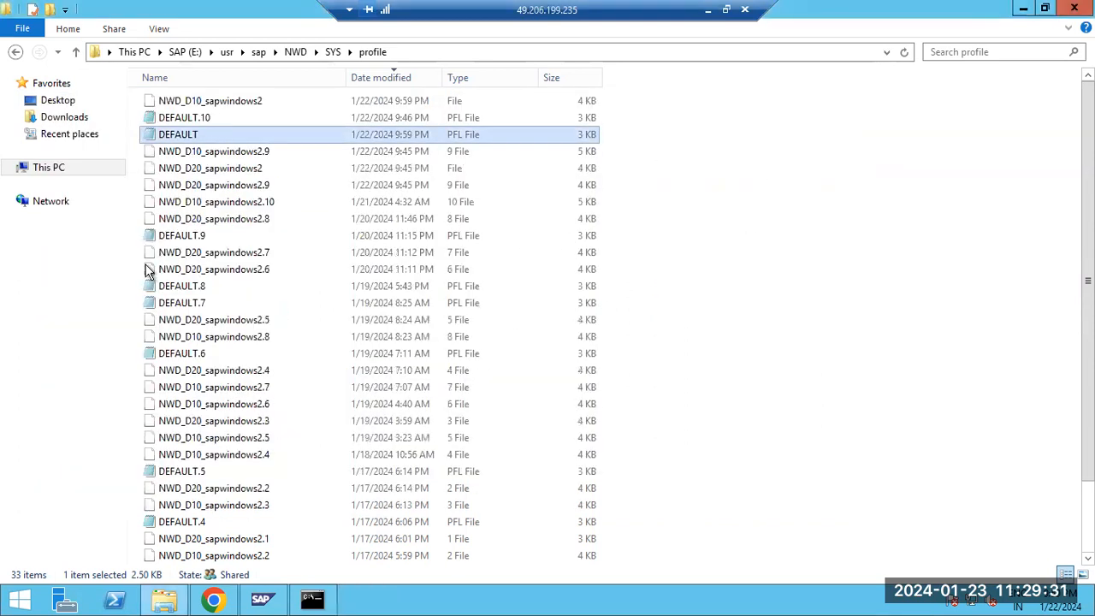
# Open the NWD_D20_sapwindows2 profile in Notepad, comment out its DIR_PUT line with #, and save and close it
pyautogui.doubleClick(217, 170)
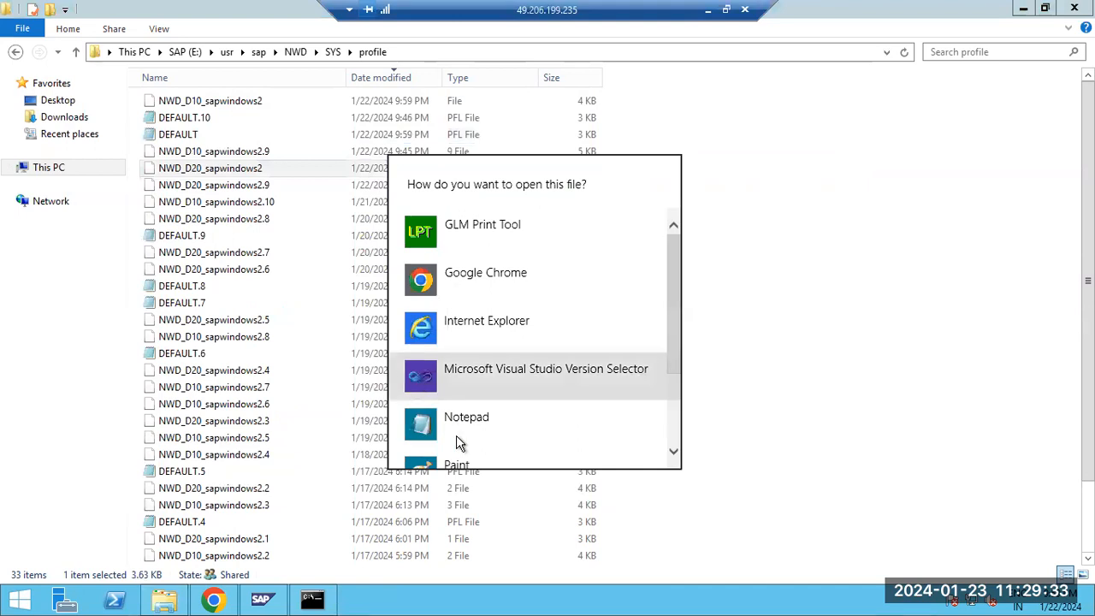
pyautogui.click(455, 427)
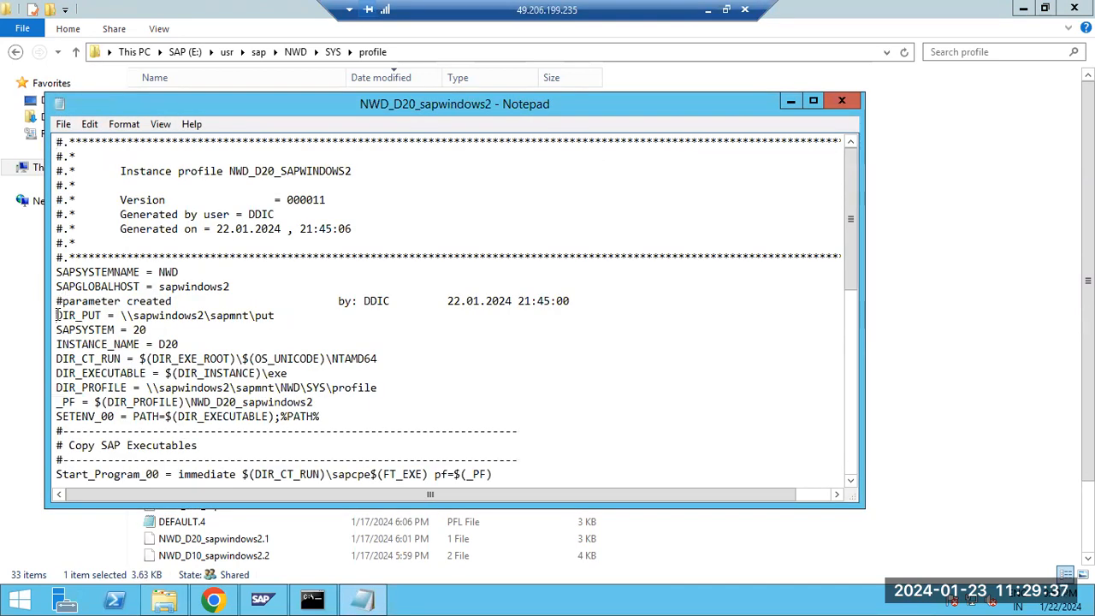
pyautogui.click(58, 316)
pyautogui.write('#')
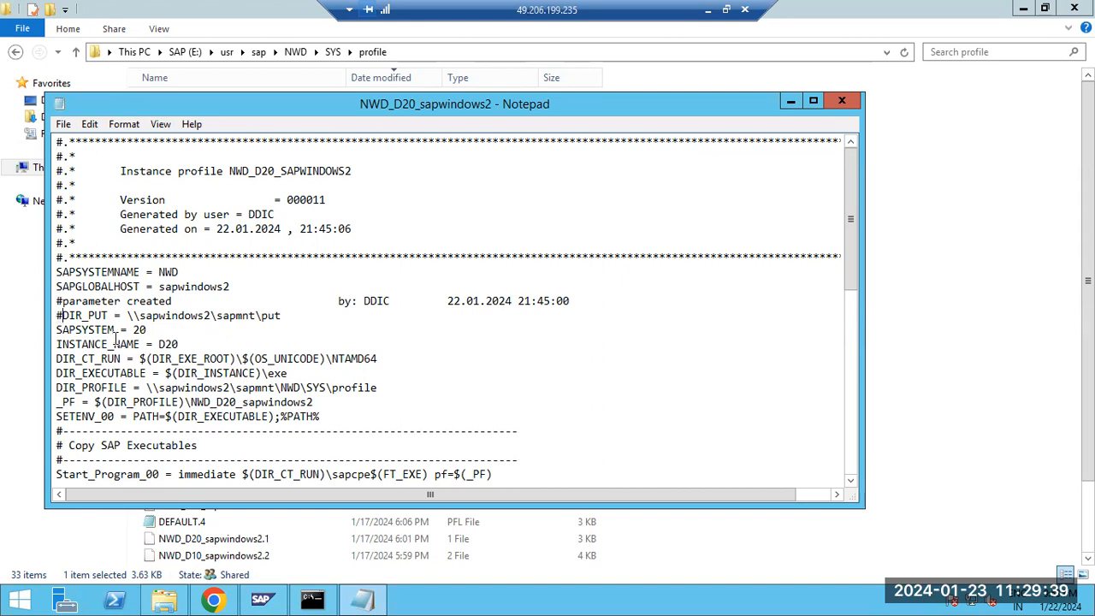
pyautogui.scroll(-10, 152, 396)
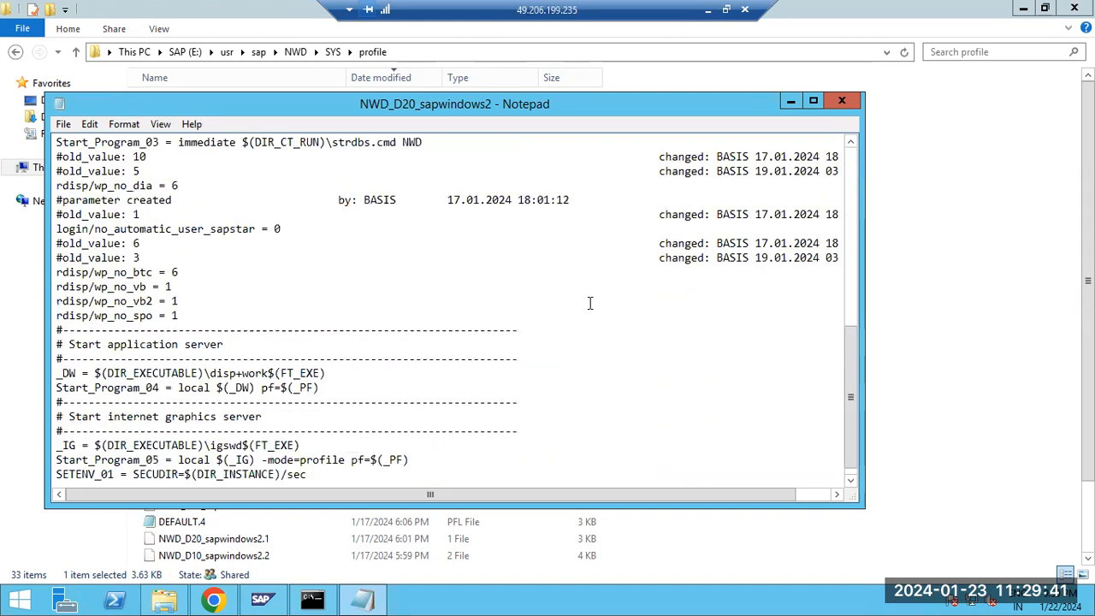
pyautogui.click(841, 103)
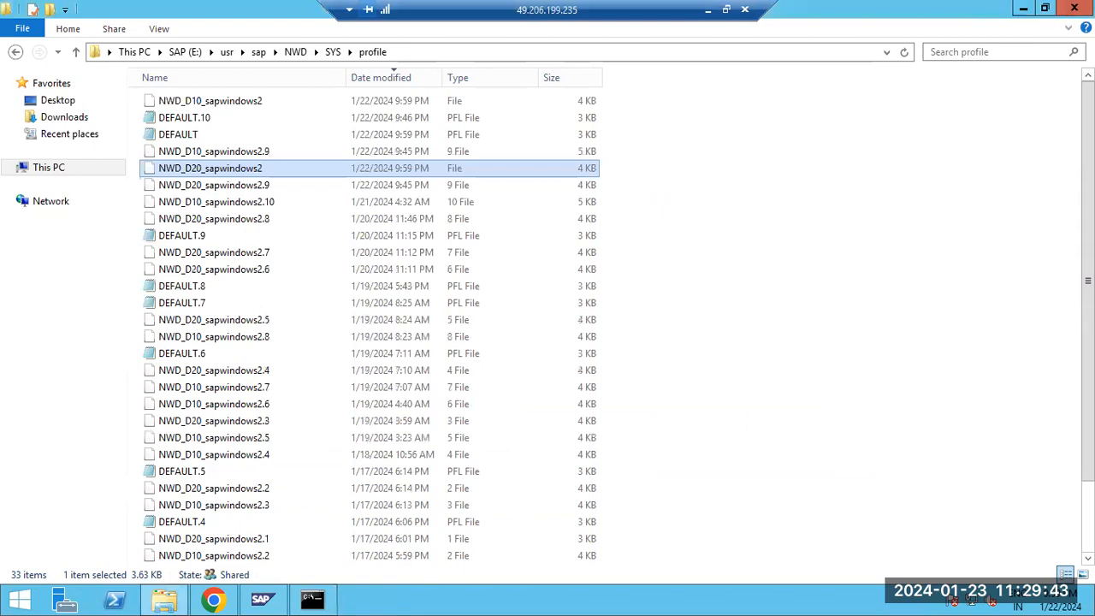
# Close File Explorer, start instance sapwindows2 10 of NWD in the SAP Management Console, and minimize the console
pyautogui.click(1074, 8)
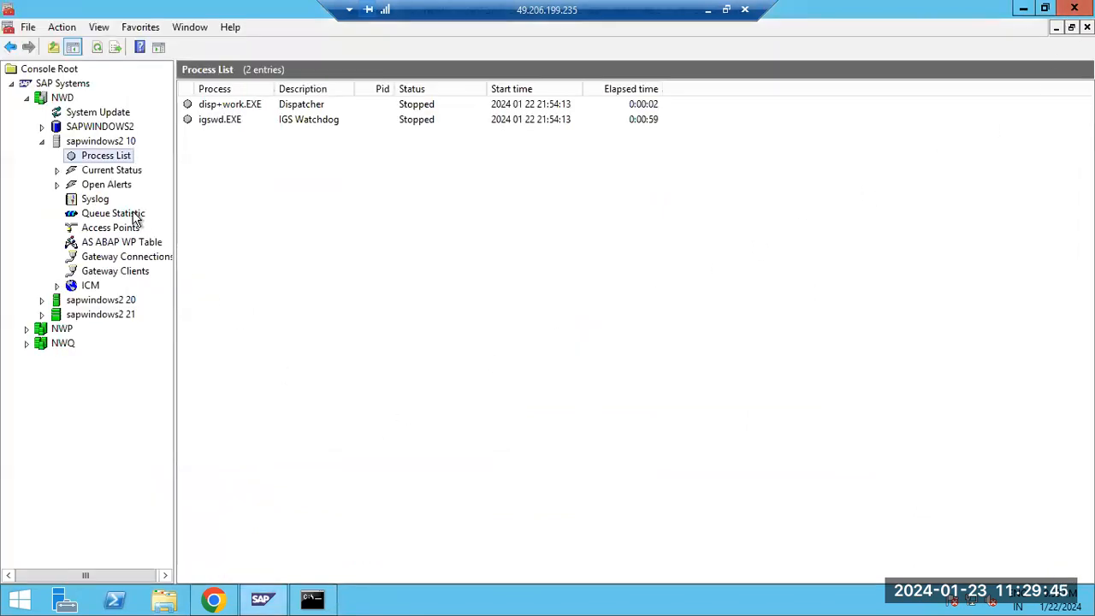
pyautogui.rightClick(63, 143)
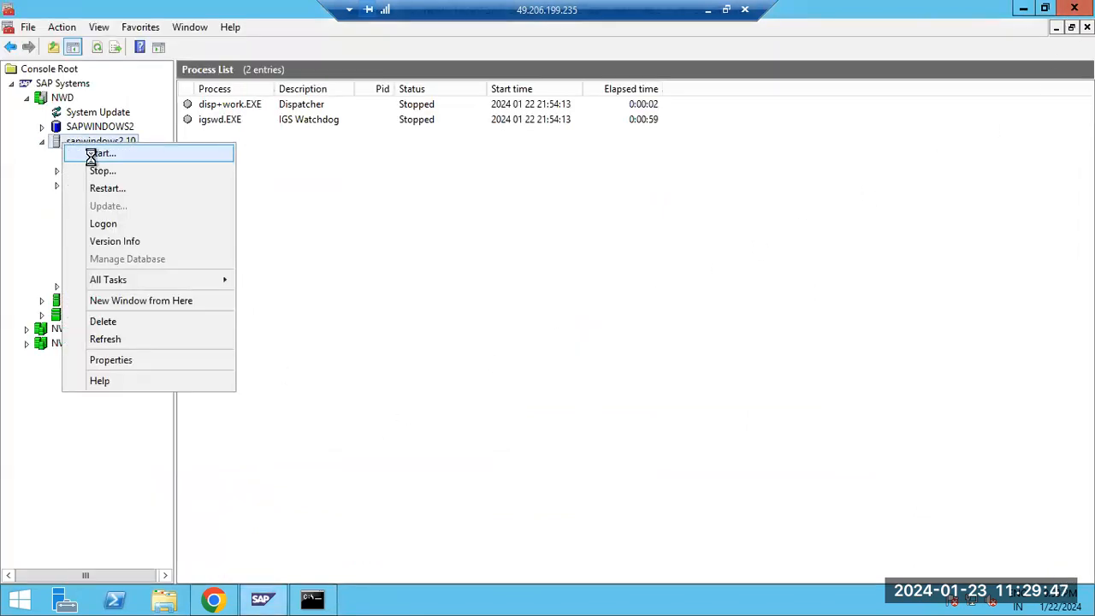
pyautogui.click(90, 154)
pyautogui.click(272, 600)
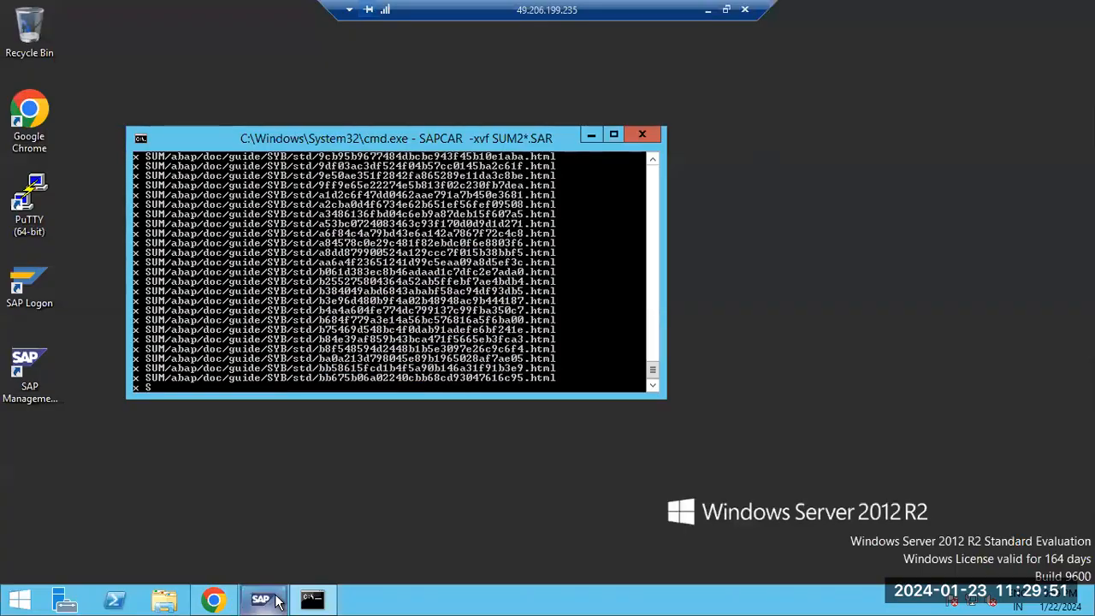
# Examine the dispatcher's dev_disp trace for NWD instance sapwindows2 10 in the SAP Management Console, focusing on its latest entries, and close it
pyautogui.click(273, 601)
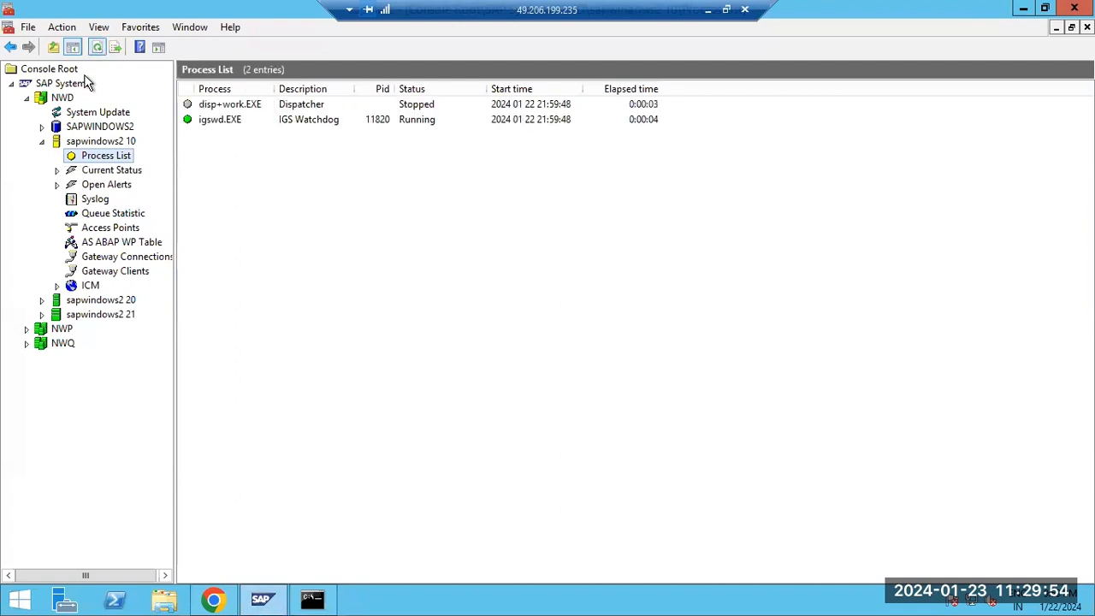
pyautogui.rightClick(231, 106)
pyautogui.click(289, 112)
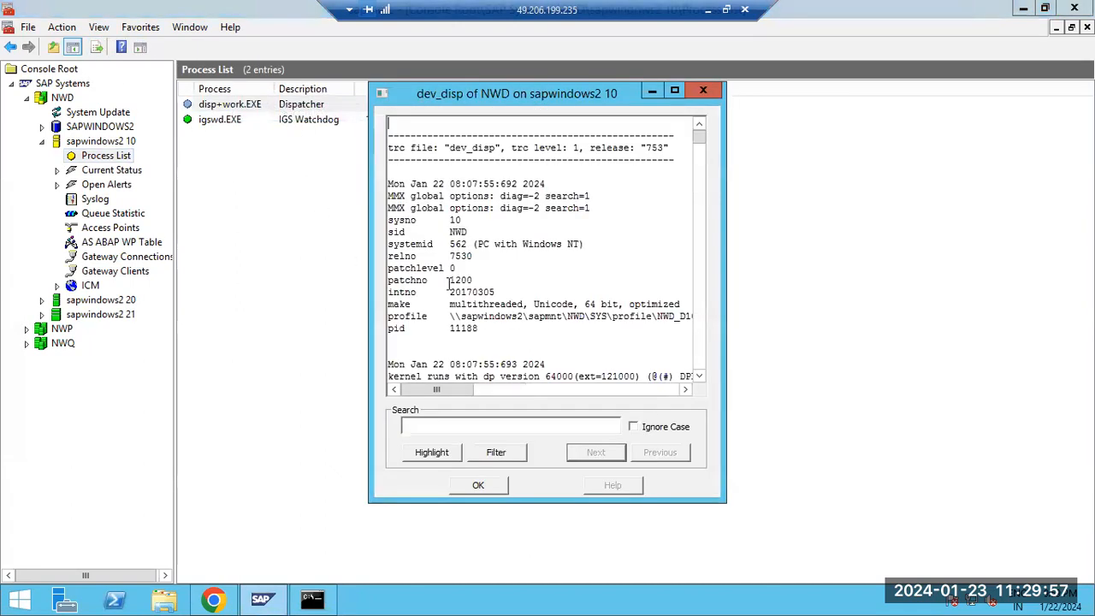
pyautogui.click(673, 91)
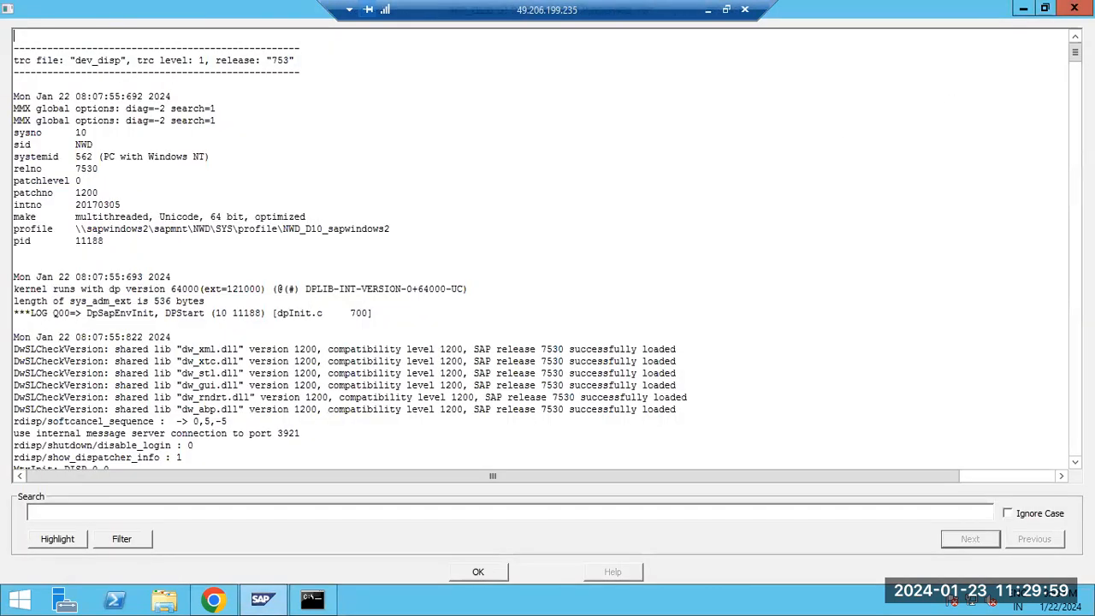
pyautogui.moveTo(1075, 52); pyautogui.dragTo(1075, 448)
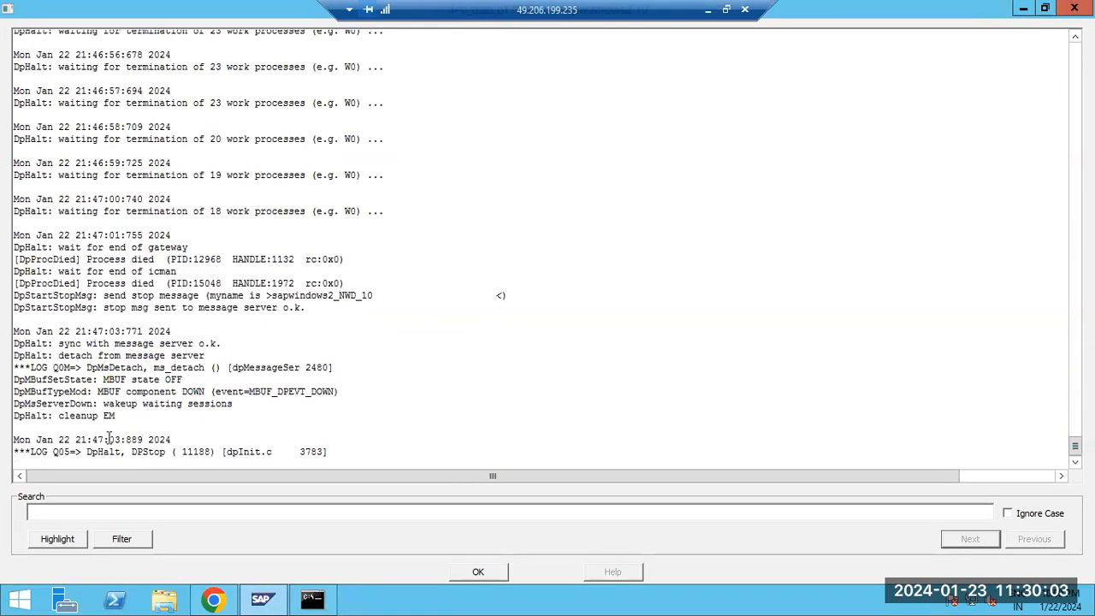
pyautogui.moveTo(113, 295); pyautogui.dragTo(248, 310)
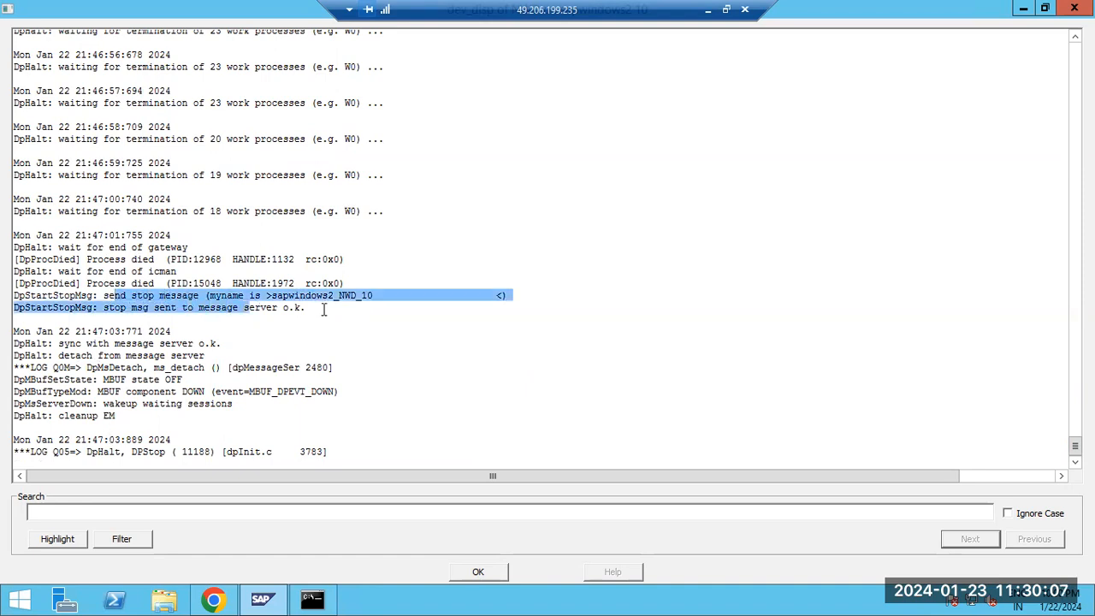
pyautogui.moveTo(323, 310); pyautogui.dragTo(338, 316)
pyautogui.scroll(8, 284, 330)
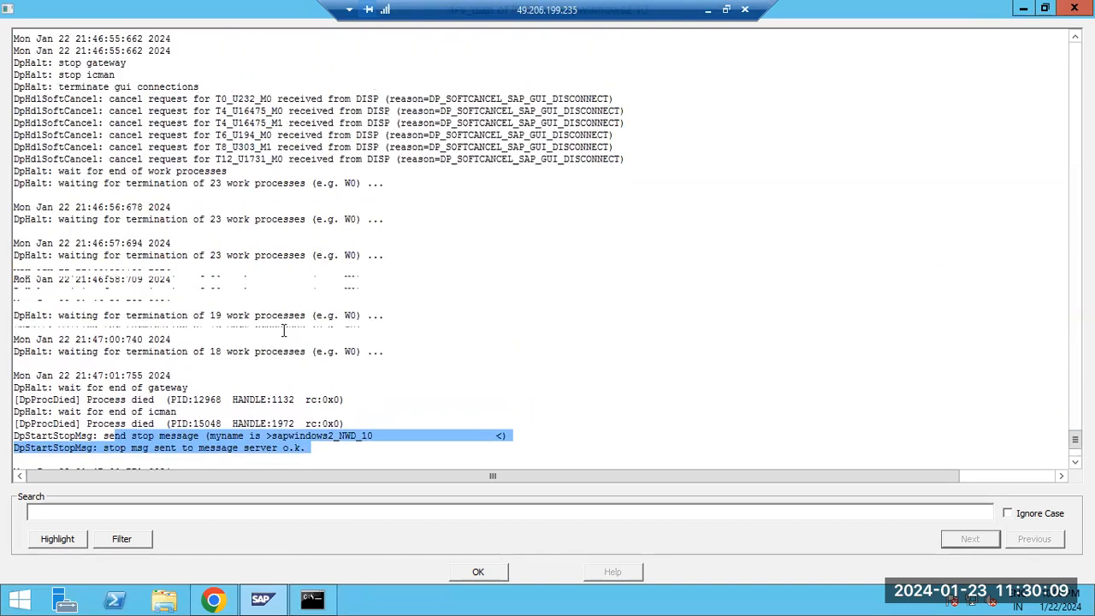
pyautogui.scroll(1, 284, 330)
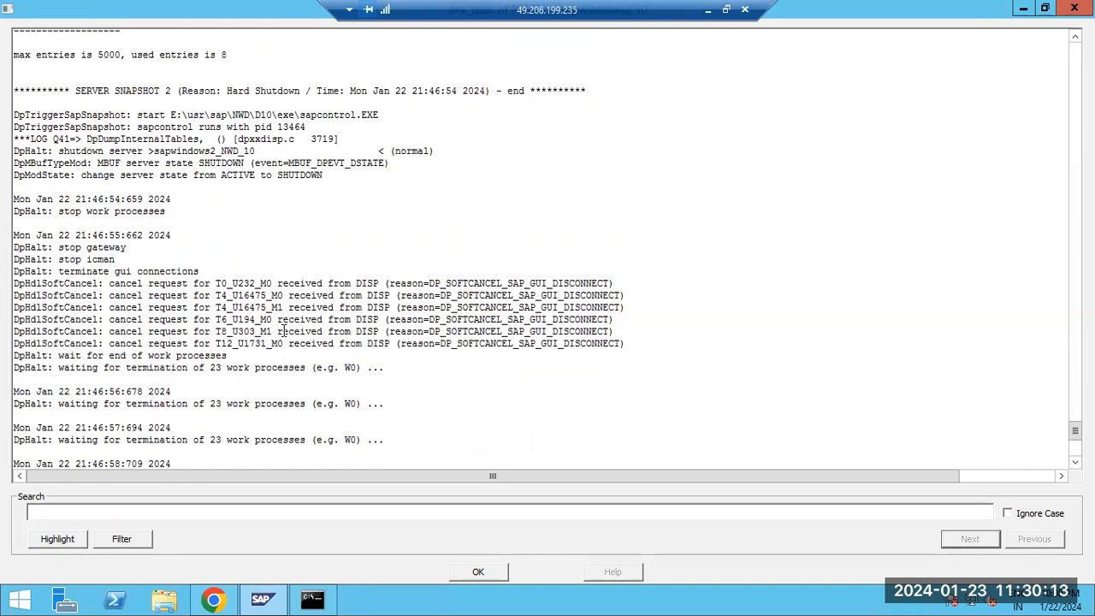
pyautogui.scroll(5, 284, 331)
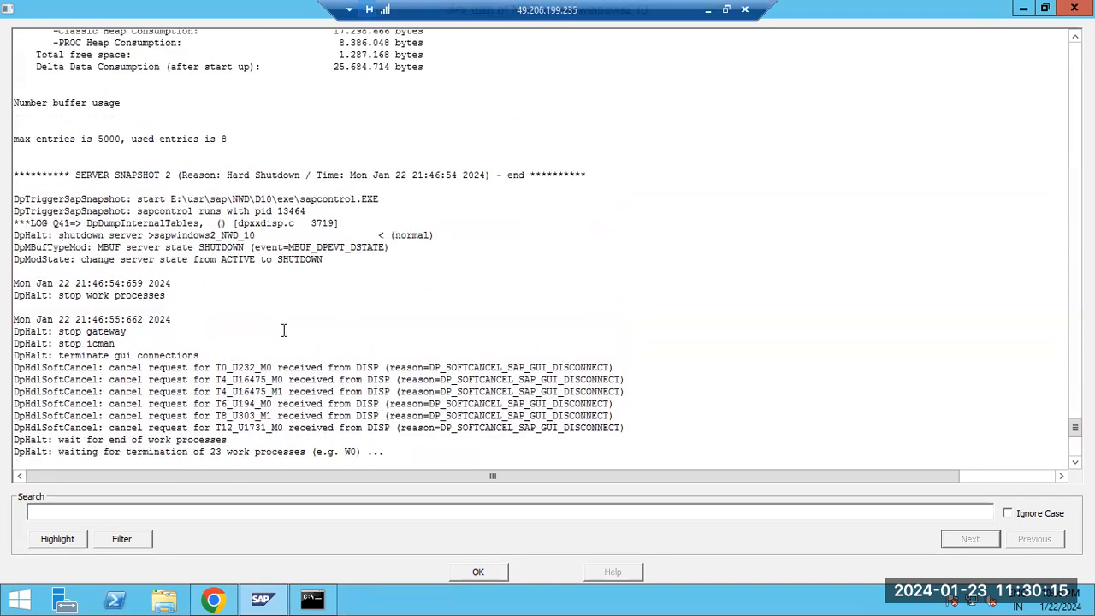
pyautogui.scroll(5, 284, 330)
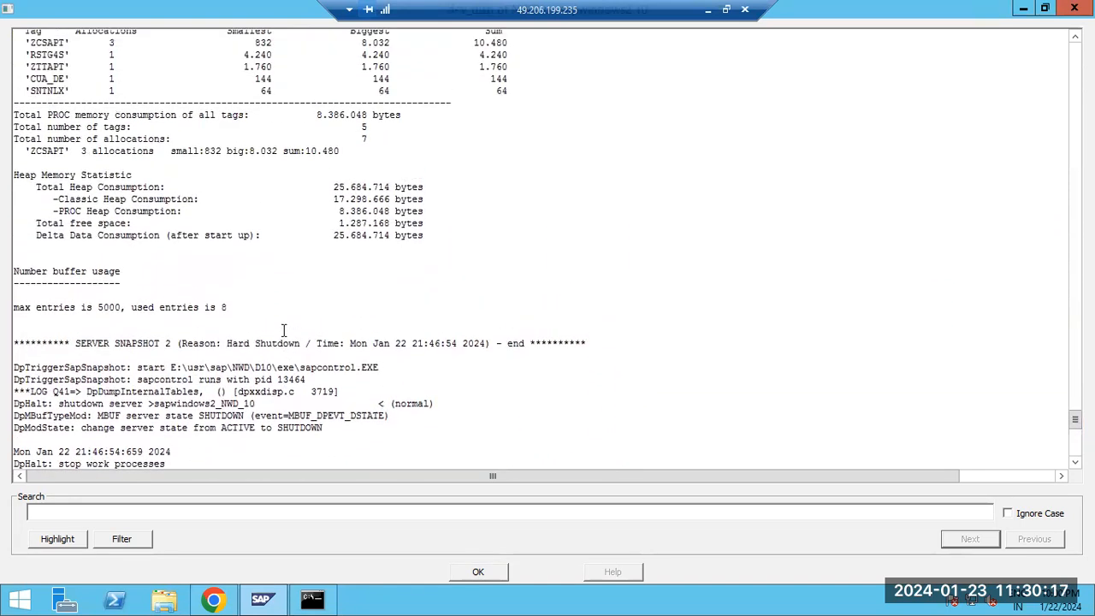
pyautogui.scroll(4, 591, 251)
pyautogui.click(1074, 7)
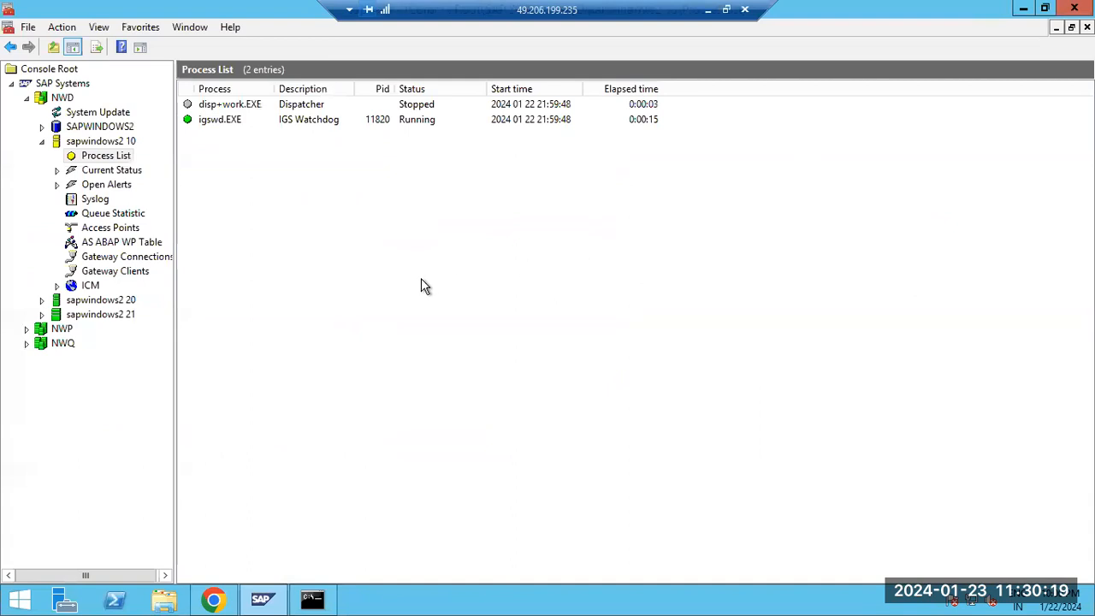
# Stop instance sapwindows2 10 of NWD and return to the Command Prompt running the SUM extraction
pyautogui.rightClick(87, 140)
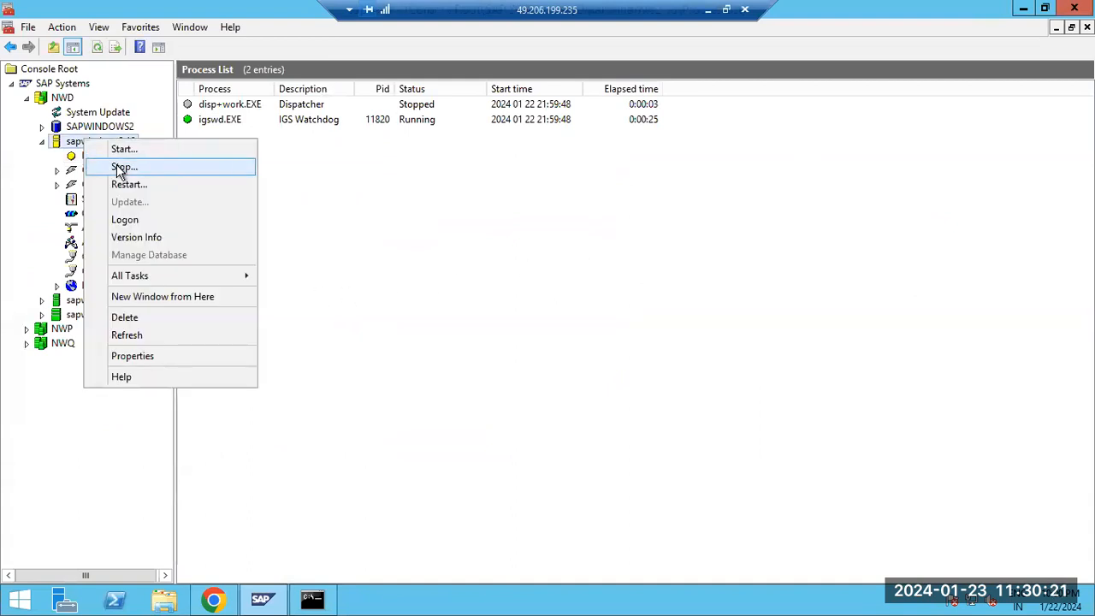
pyautogui.click(116, 164)
pyautogui.click(480, 451)
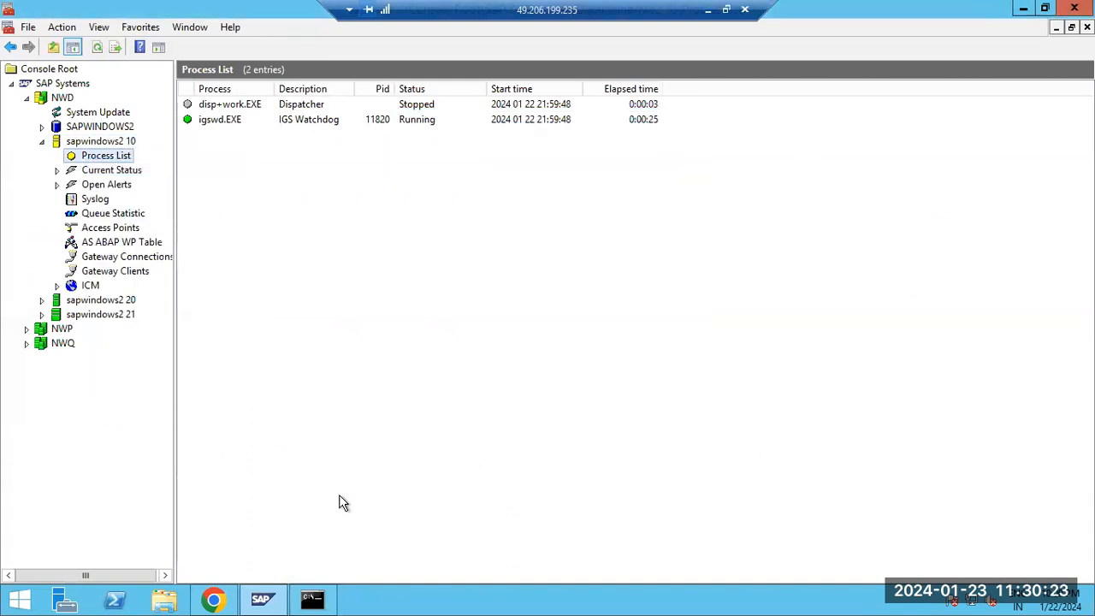
pyautogui.click(214, 599)
pyautogui.click(312, 599)
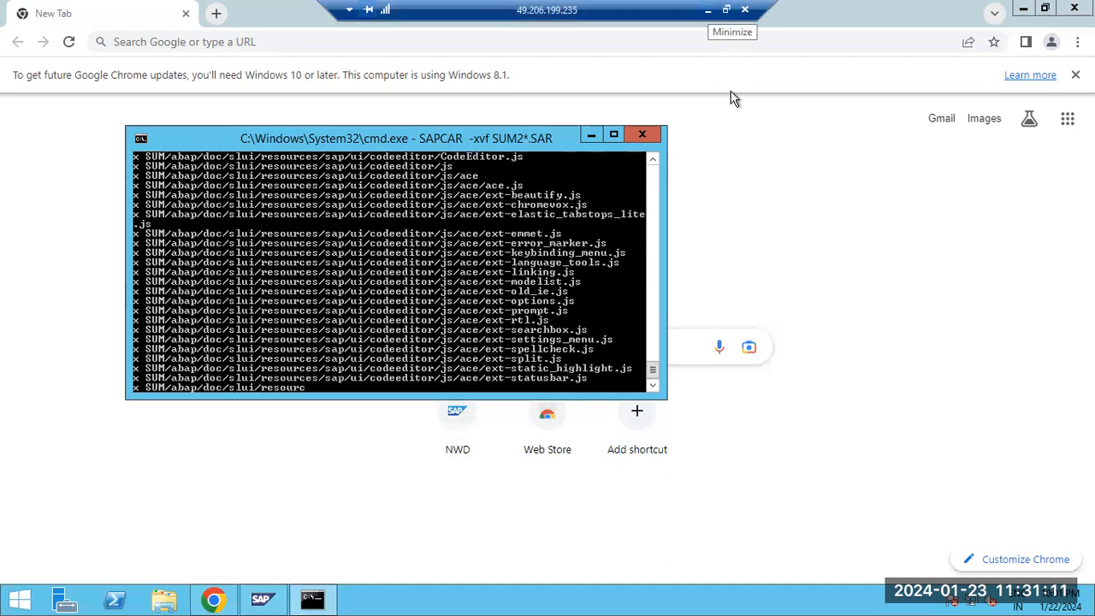
pyautogui.click(708, 11)
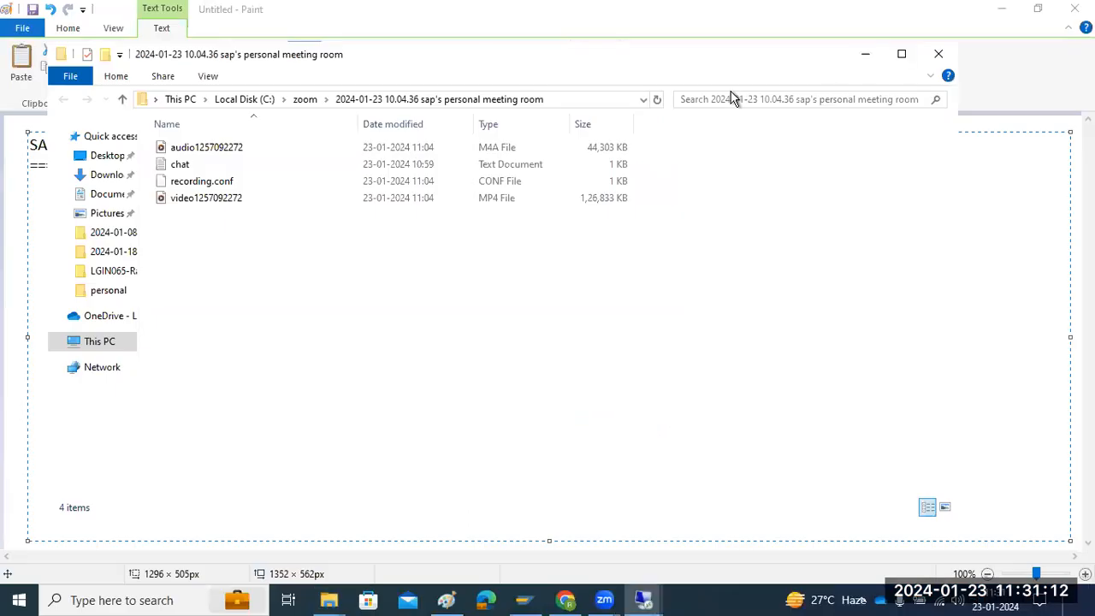
pyautogui.click(647, 598)
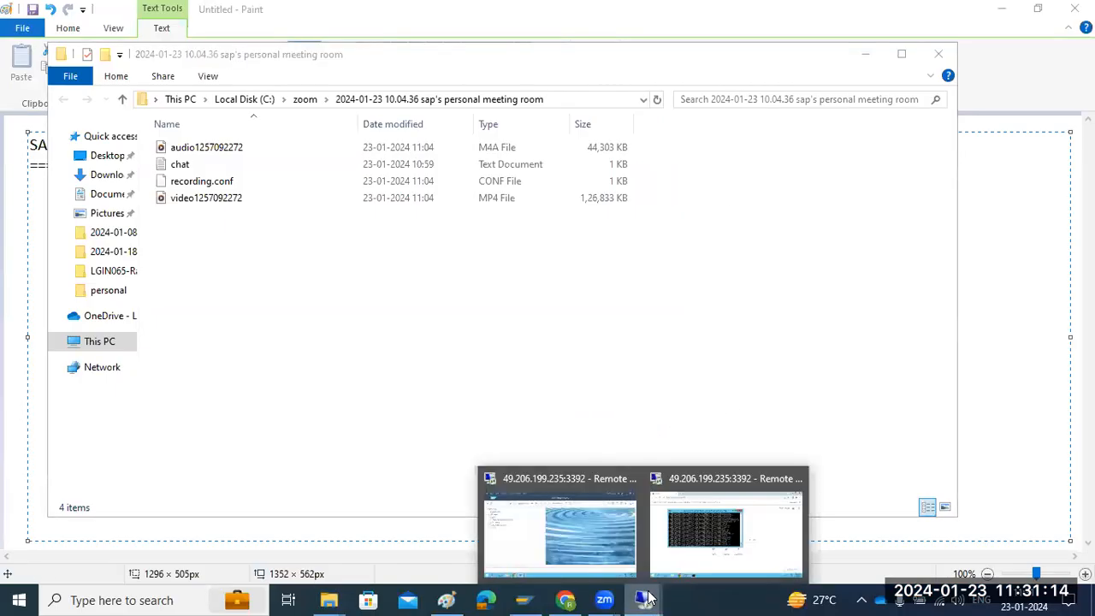
pyautogui.click(699, 528)
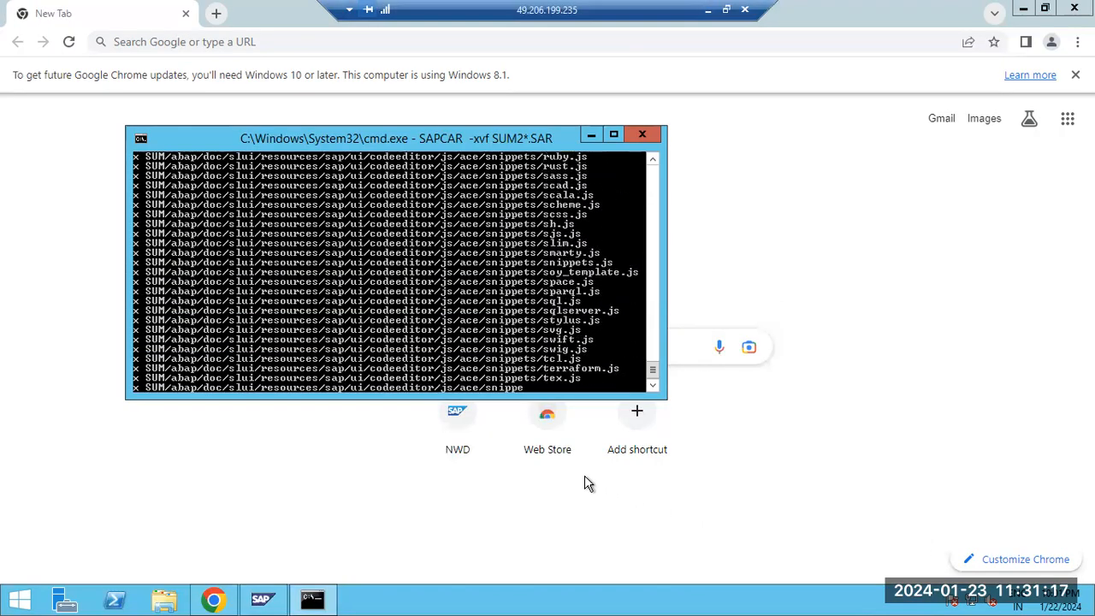
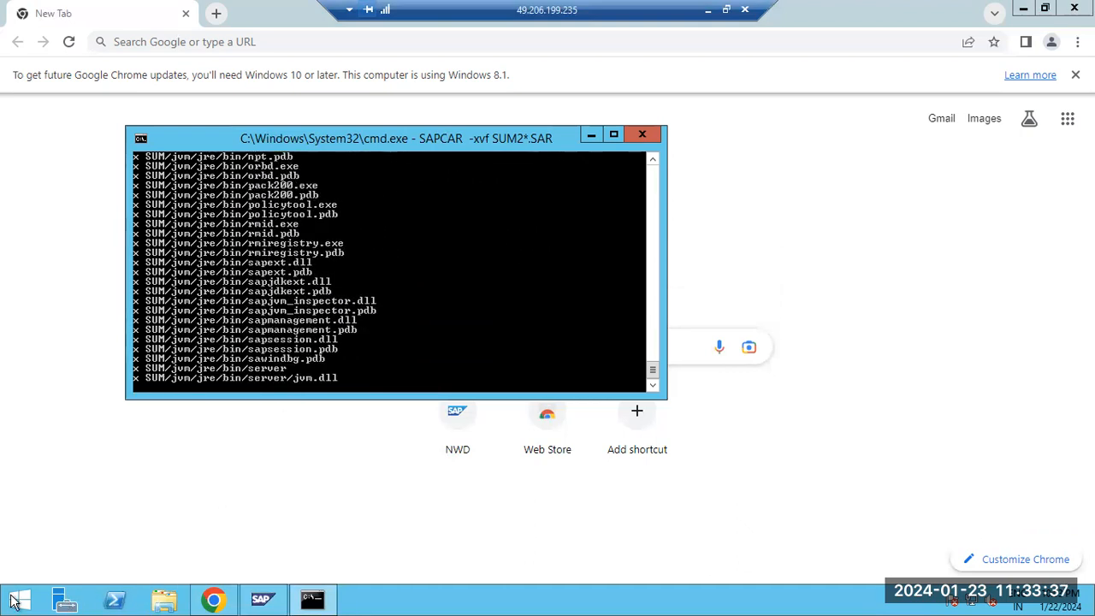
# Open a Command Prompt as administrator, allow the elevation request, and change to drive E:
pyautogui.press('super')
pyautogui.click(1035, 64)
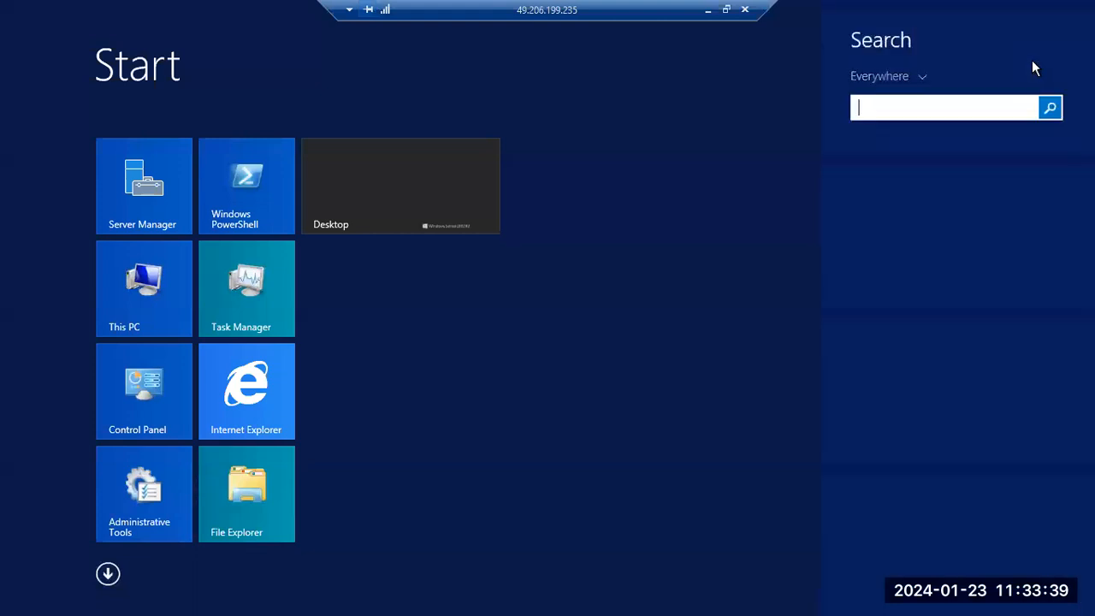
pyautogui.write('cmd')
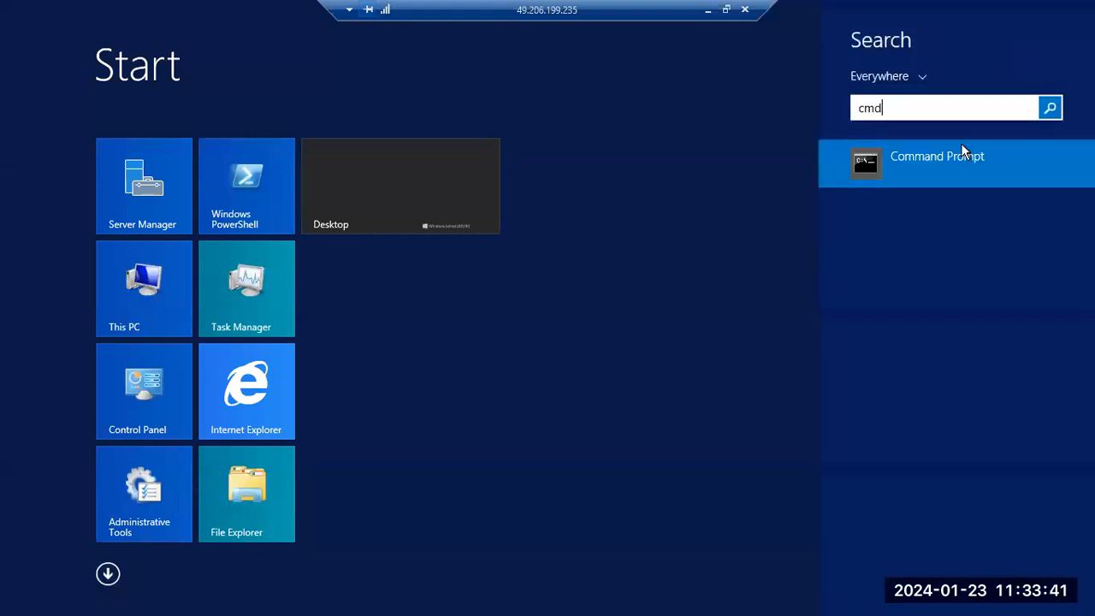
pyautogui.rightClick(931, 166)
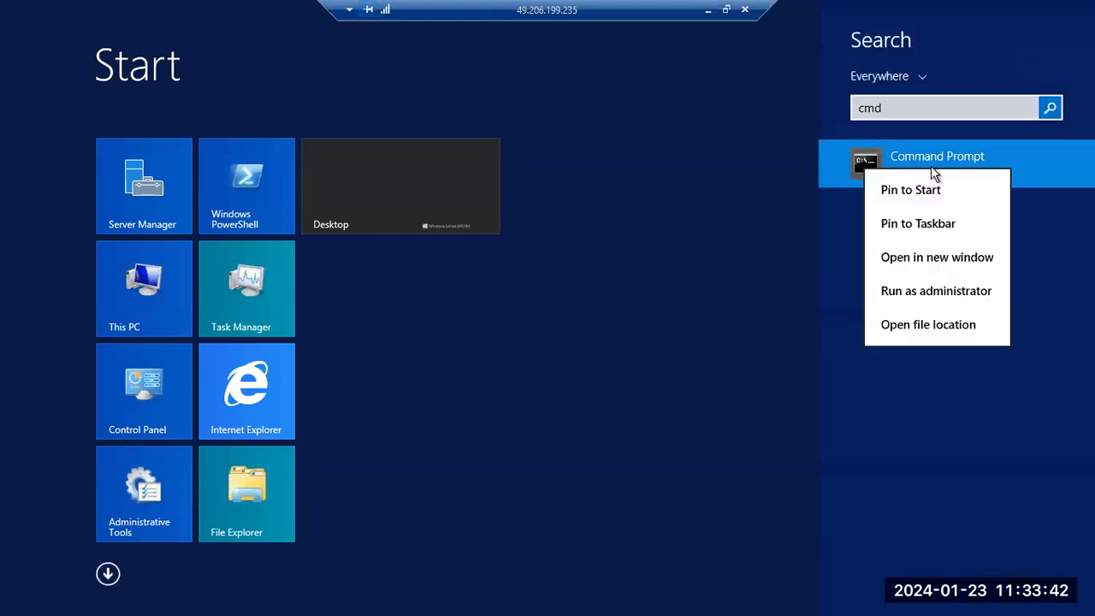
pyautogui.click(926, 293)
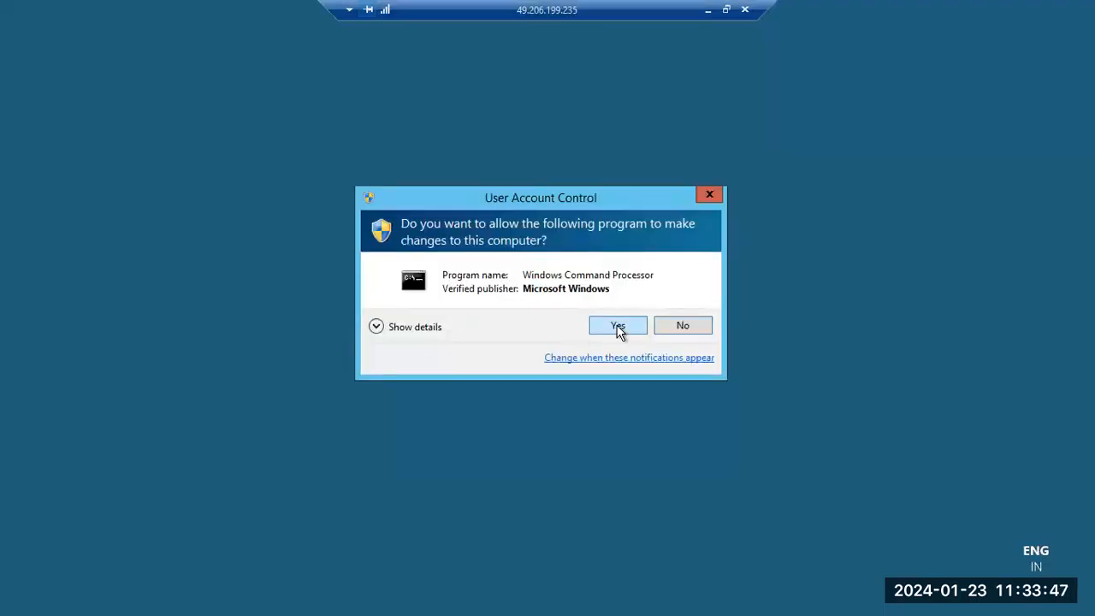
pyautogui.click(617, 327)
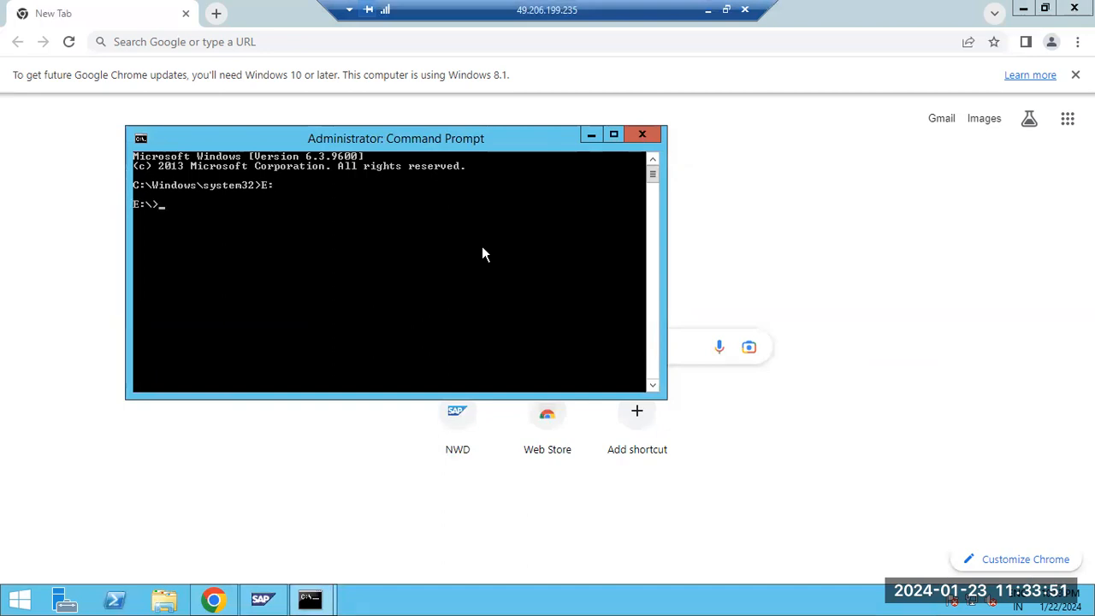
# Check that the SAPCAR extraction has finished in its Command Prompt window and close that window
pyautogui.moveTo(313, 593)
pyautogui.click(243, 513)
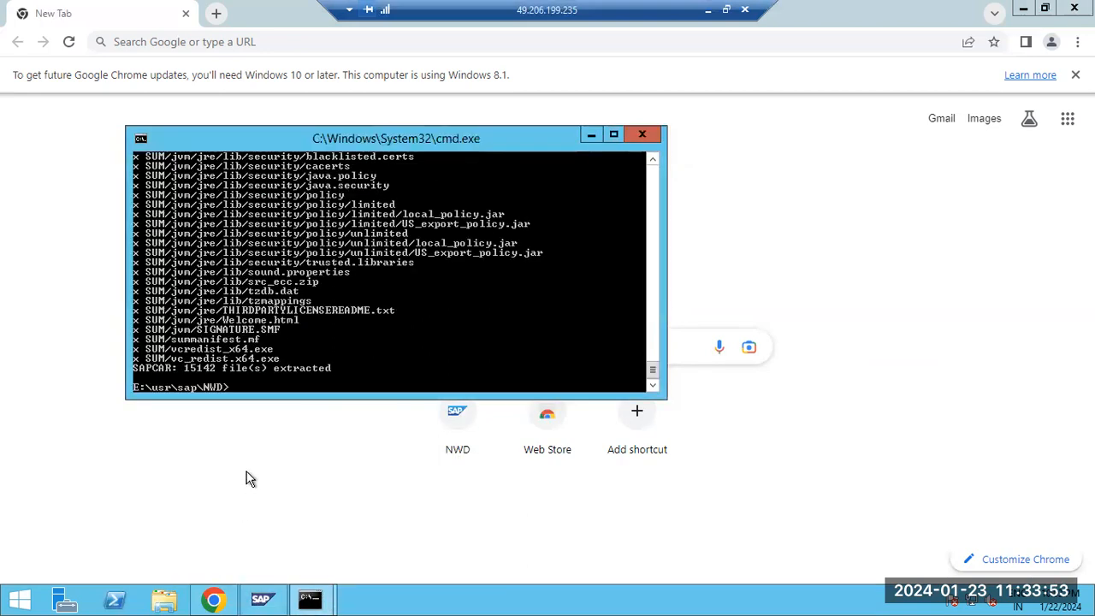
pyautogui.click(640, 136)
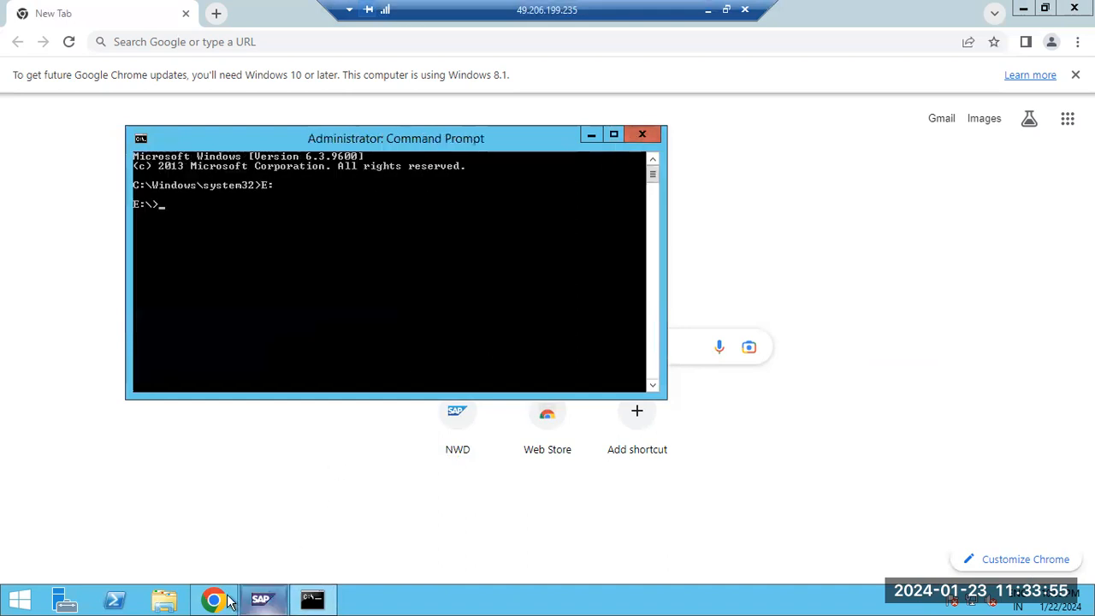
# Browse to E:\usr\sap\NWD\SUM\abap in File Explorer and copy the folder's path
pyautogui.click(165, 599)
pyautogui.doubleClick(628, 227)
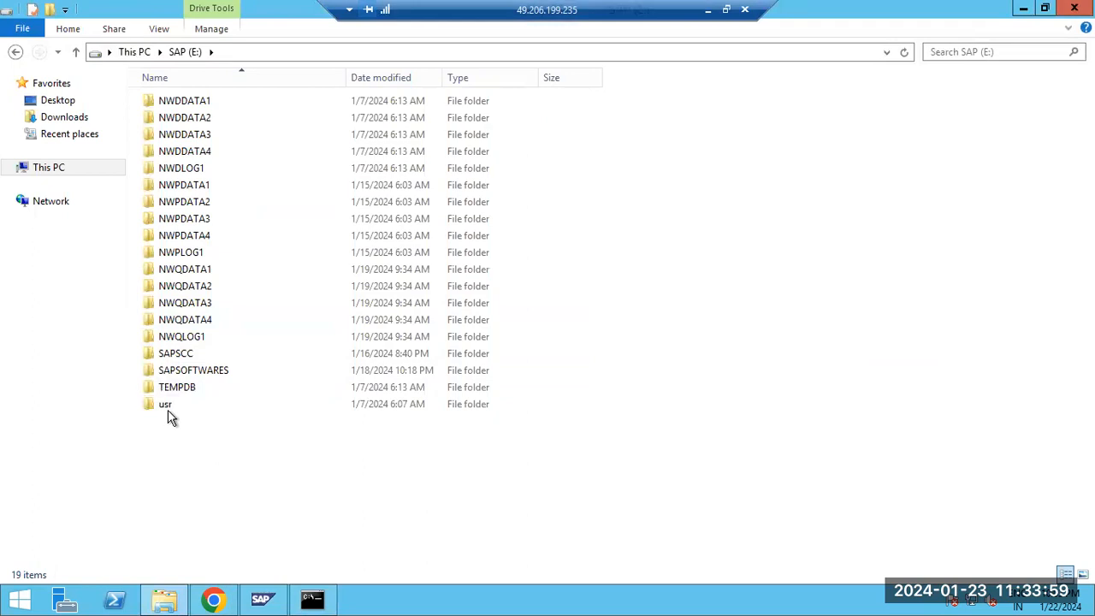
pyautogui.doubleClick(167, 408)
pyautogui.doubleClick(163, 105)
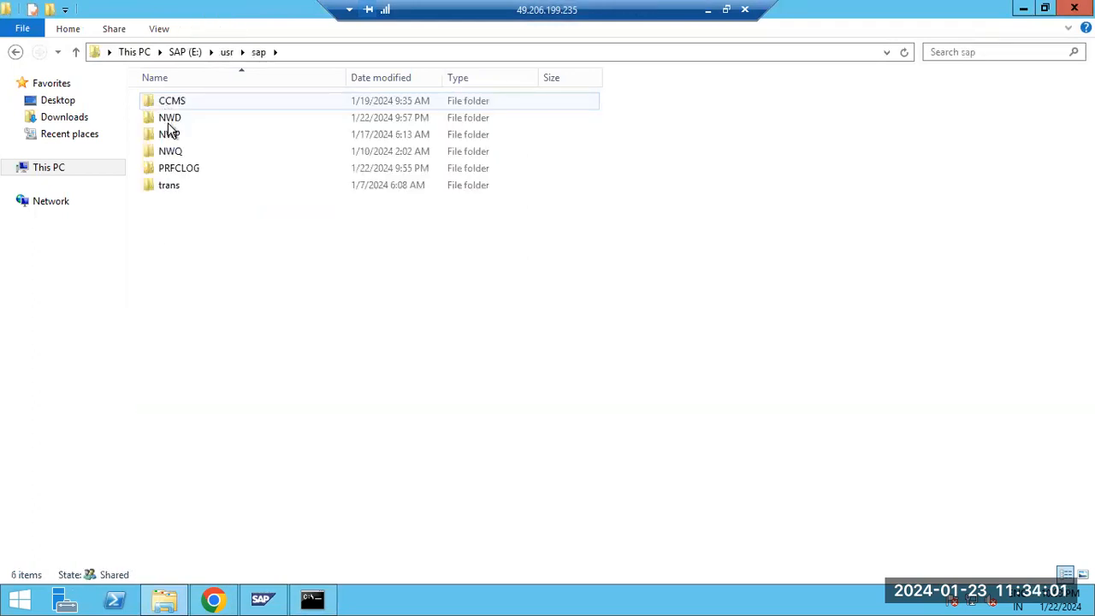
pyautogui.doubleClick(171, 119)
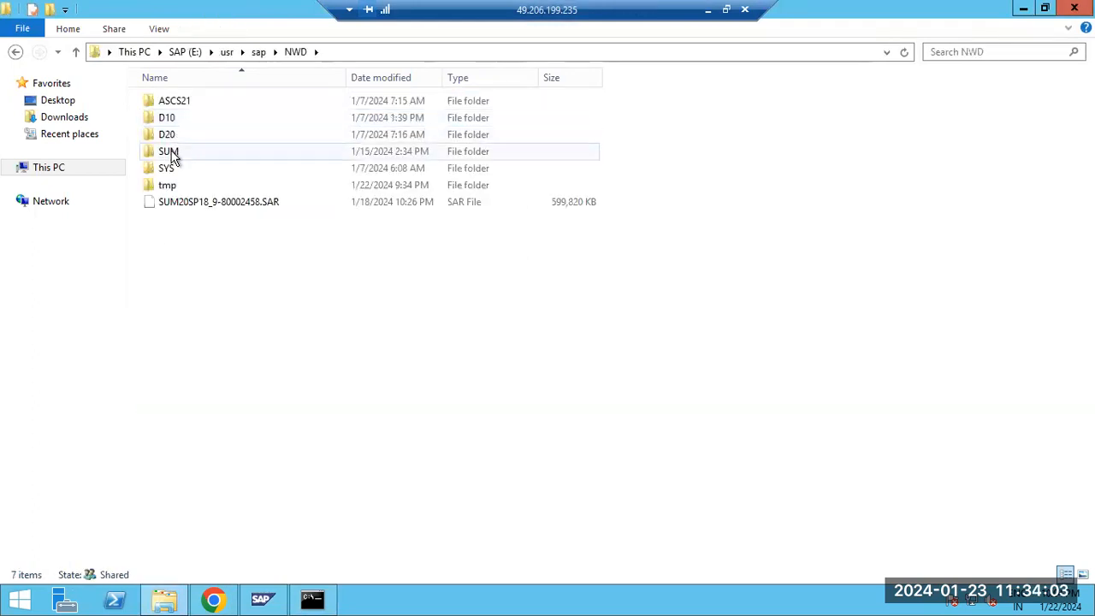
pyautogui.doubleClick(171, 154)
pyautogui.doubleClick(167, 104)
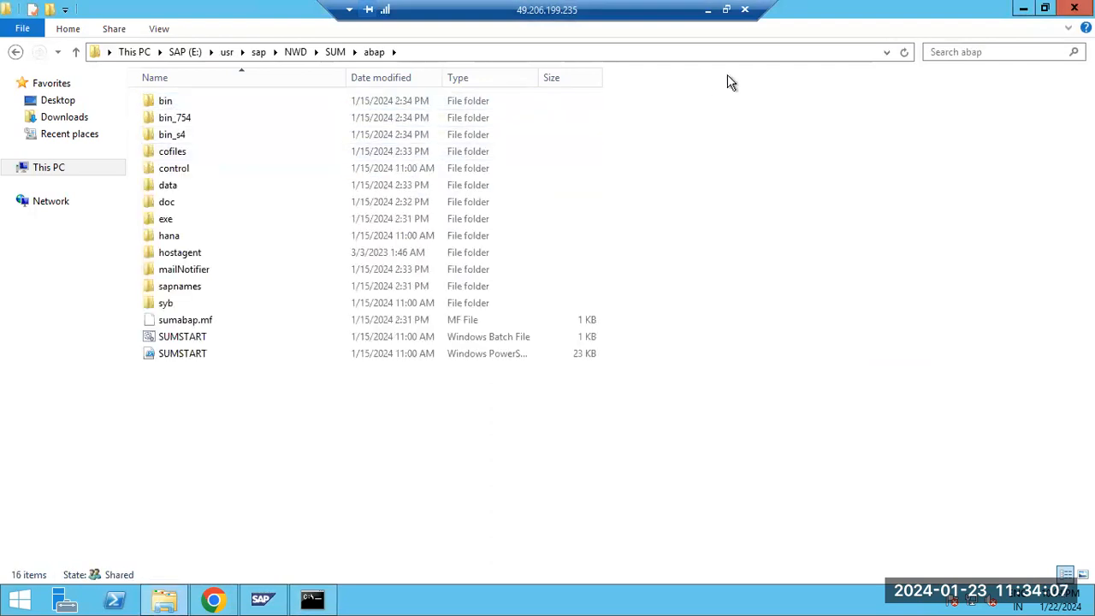
pyautogui.hotkey('alt', 'd')
pyautogui.hotkey('ctrl', 'c')
# Change the administrator Command Prompt's directory to the copied path E:\usr\sap\NWD\SUM\abap with cd
pyautogui.click(312, 600)
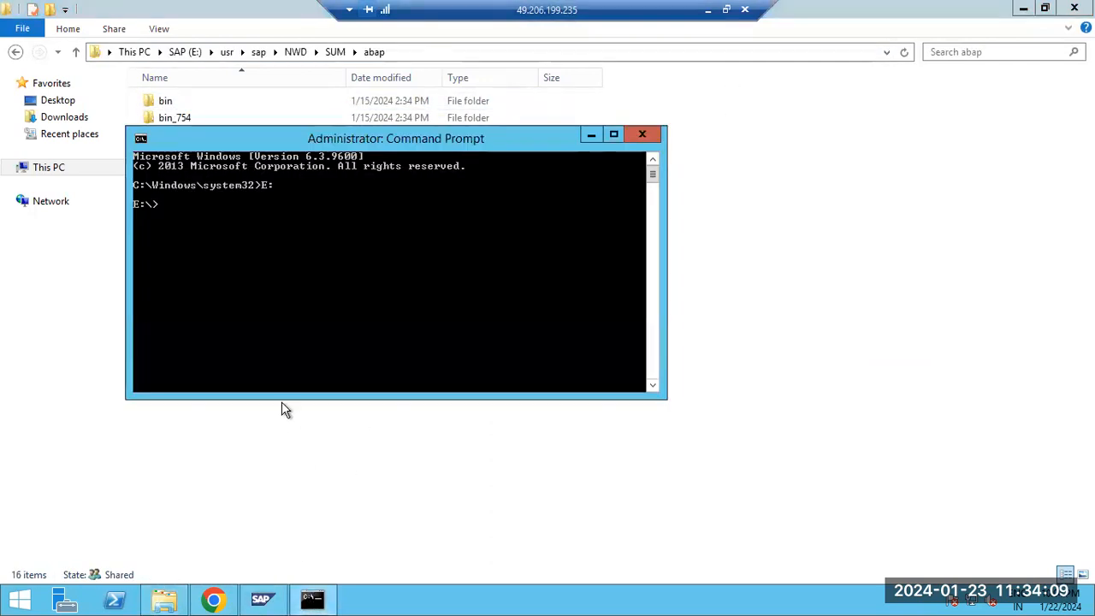
pyautogui.write('cd')
pyautogui.rightClick(276, 248)
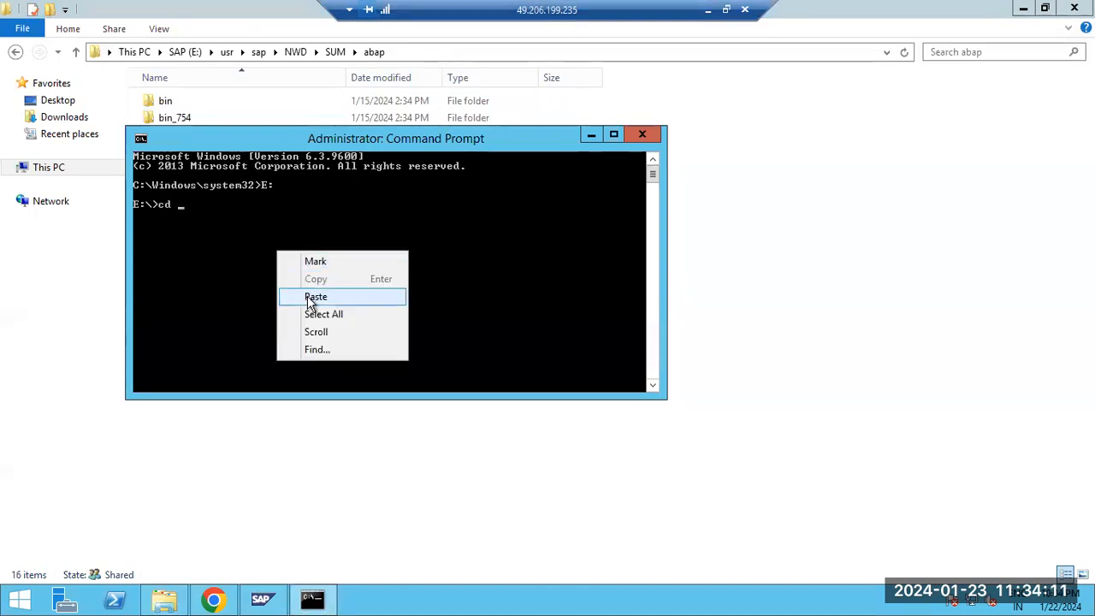
pyautogui.click(311, 298)
pyautogui.press('Return')
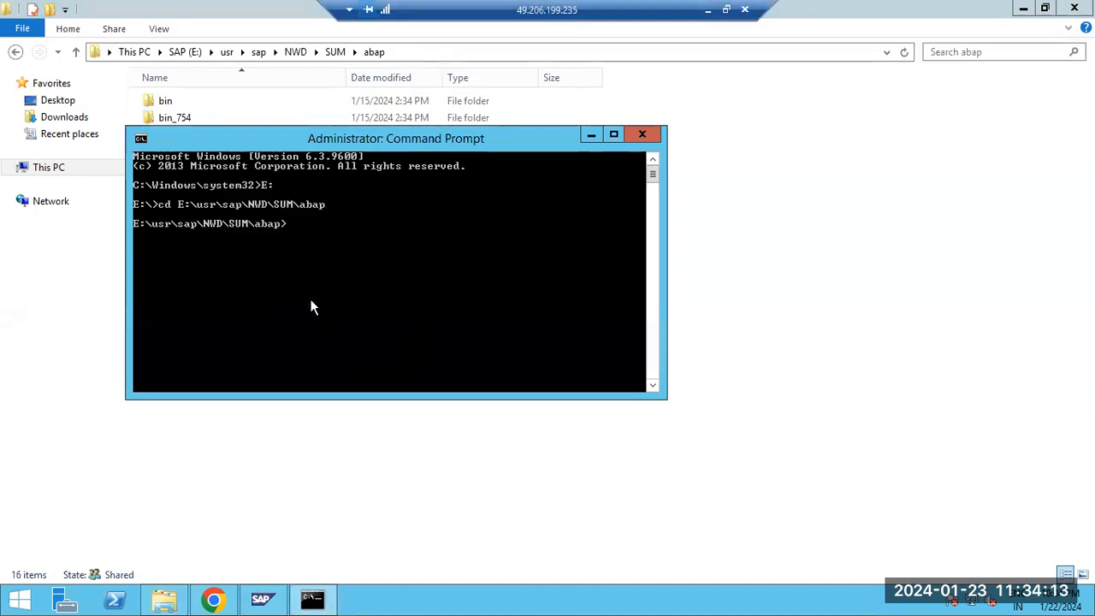
# Register SUM in the SAP Host Agent by running SUMSTART confighostagent NWD
pyautogui.write('SUMS')
pyautogui.write('TART confighostage')
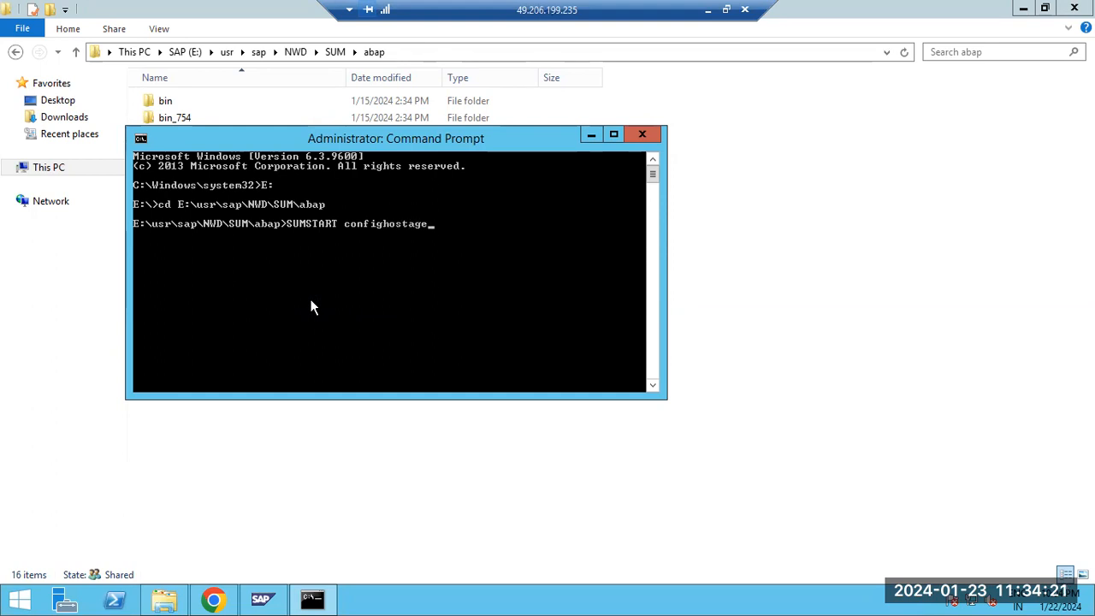
pyautogui.write('nt NWD')
pyautogui.press('Return')
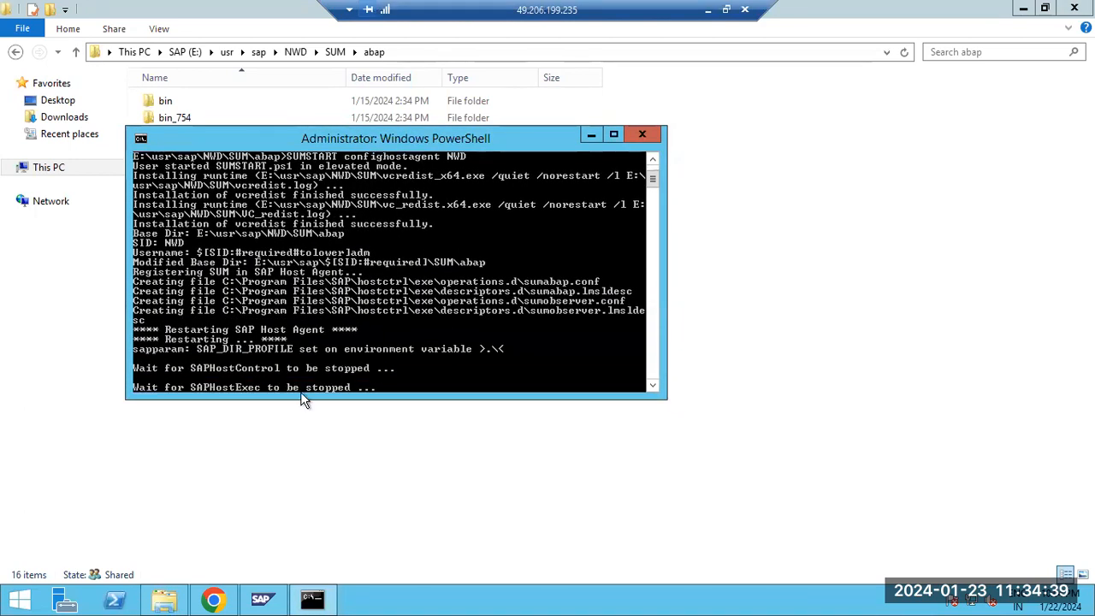
# Switch to Chrome, open the NWD SUM ABAP page at sapwindows2:1129, and sign in as nwdadm with the account password
pyautogui.moveTo(212, 601)
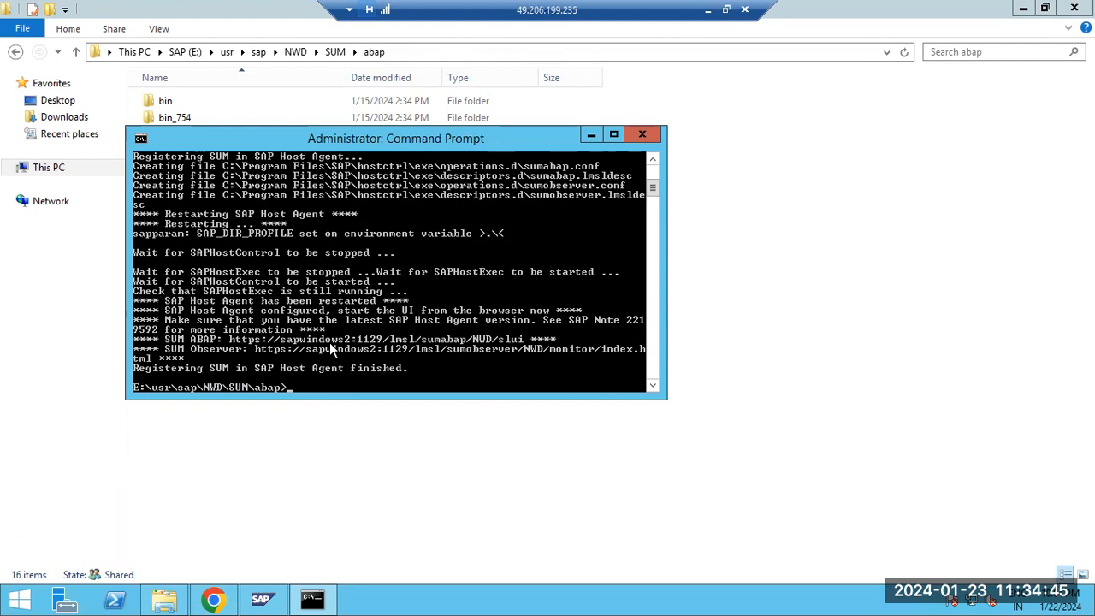
pyautogui.click(212, 598)
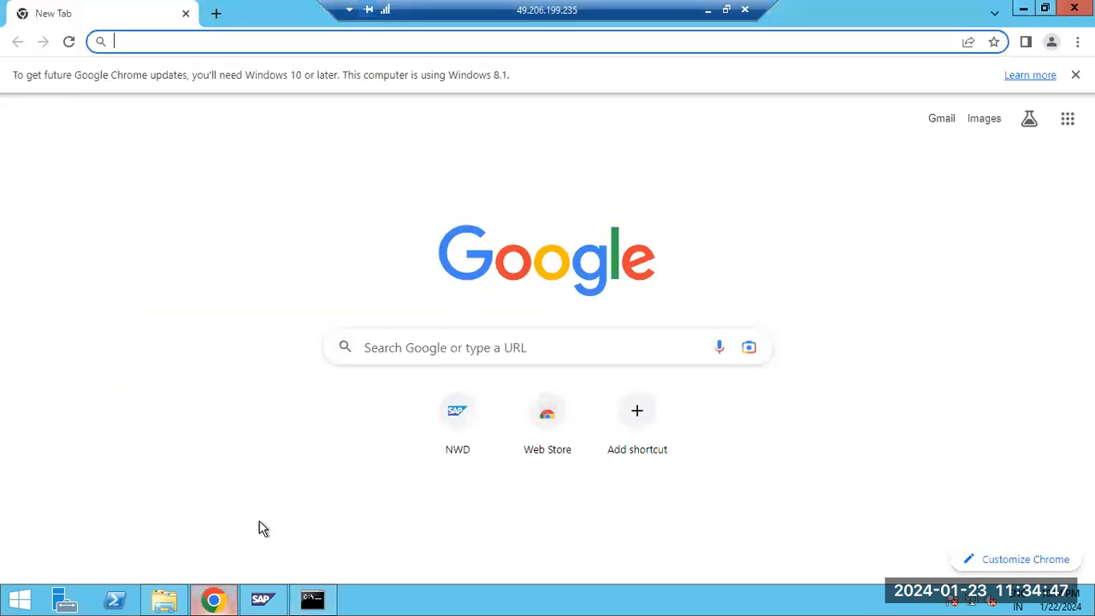
pyautogui.click(468, 408)
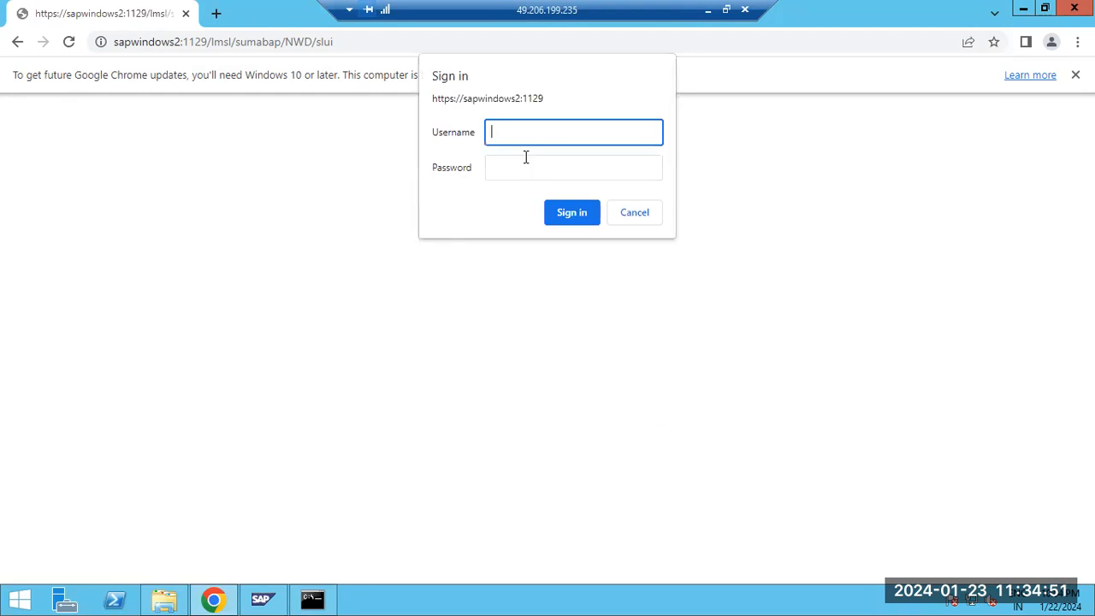
pyautogui.write('nwdadm')
pyautogui.press('Tab')
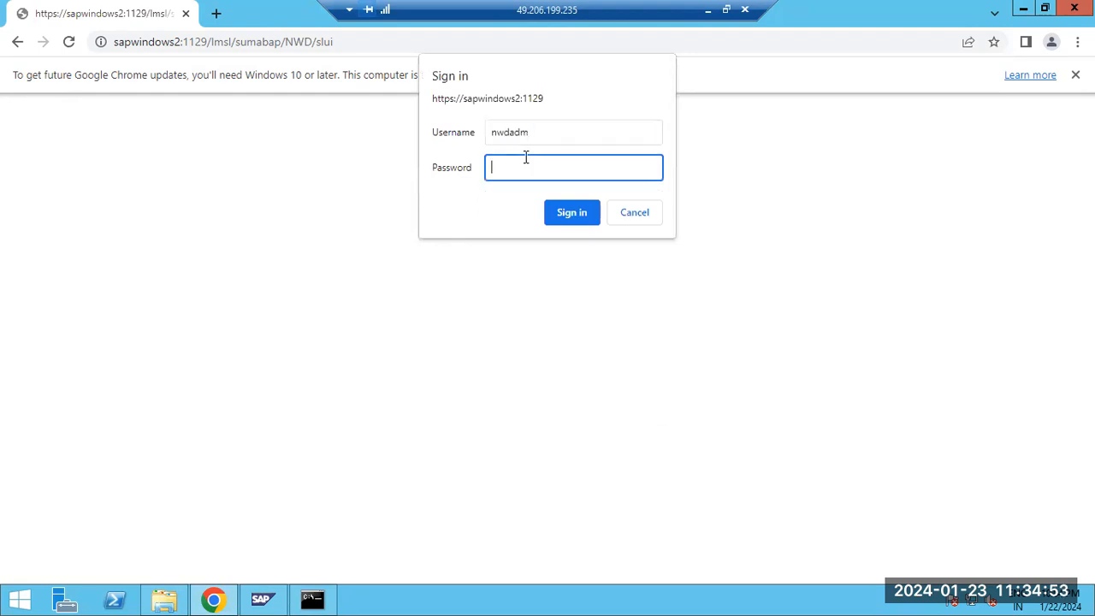
pyautogui.write('••••••••••')
pyautogui.press('Return')
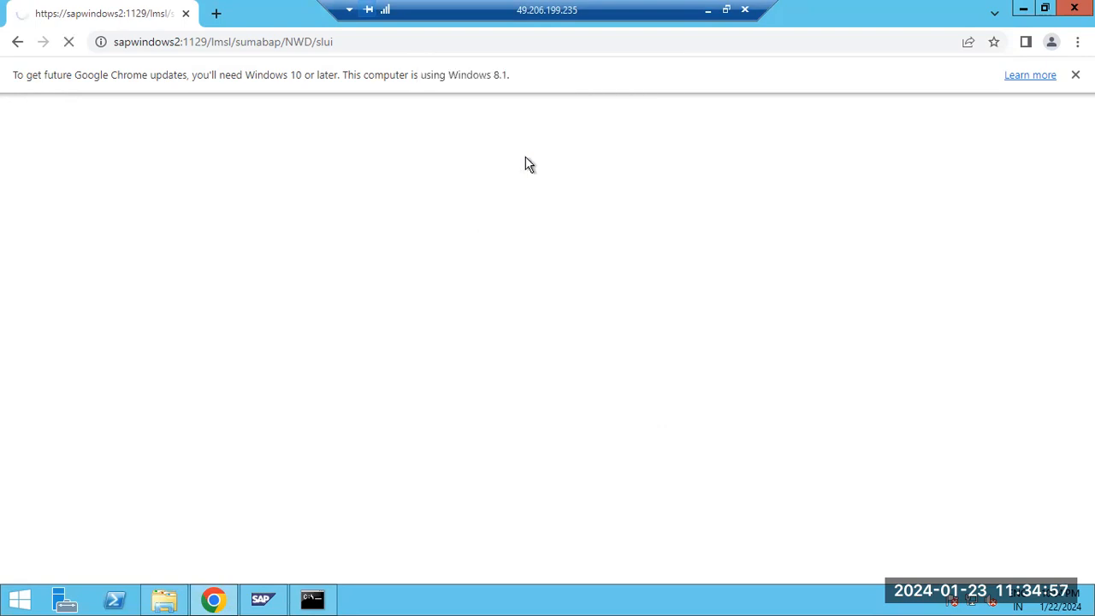
# Check the SUM ABAP address in the Command Prompt output against the browser's URL, including port 1129, while the page loads
pyautogui.click(313, 599)
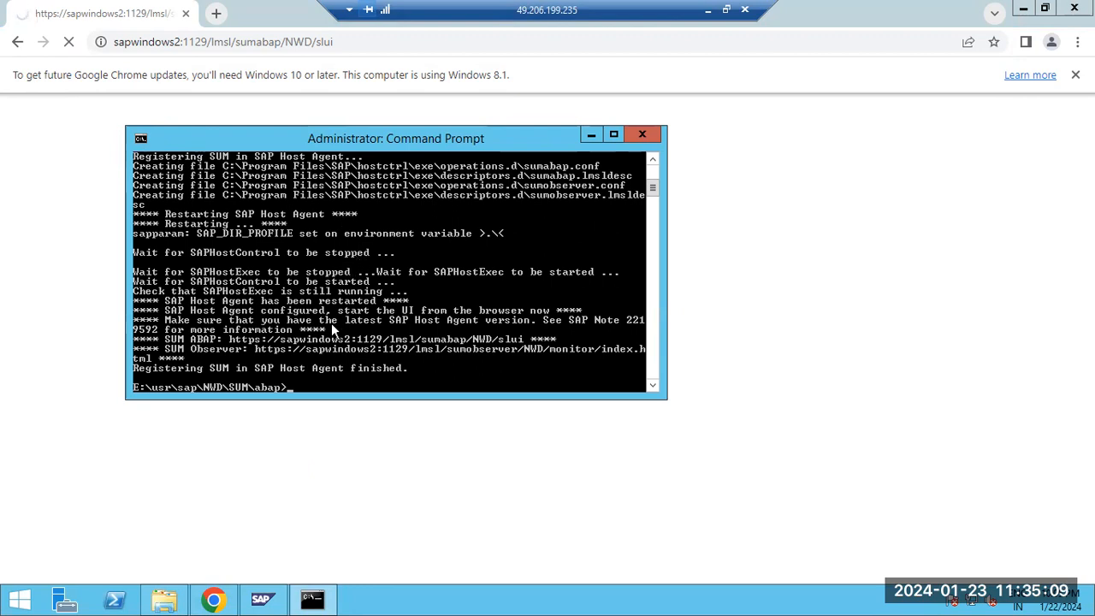
pyautogui.click(360, 482)
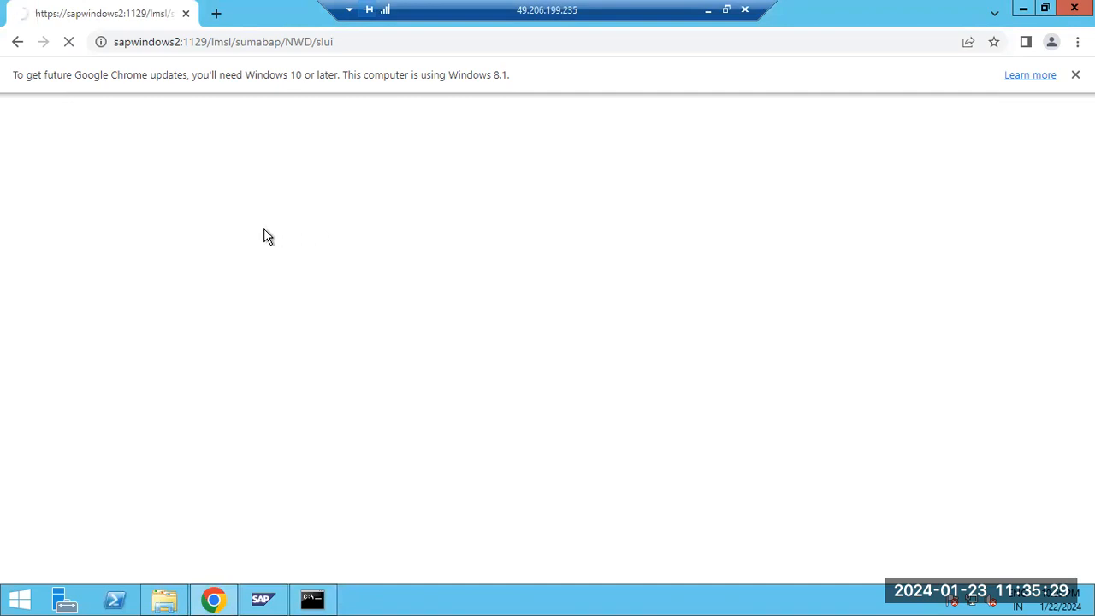
pyautogui.moveTo(182, 42); pyautogui.dragTo(201, 42)
pyautogui.moveTo(230, 82); pyautogui.dragTo(203, 83)
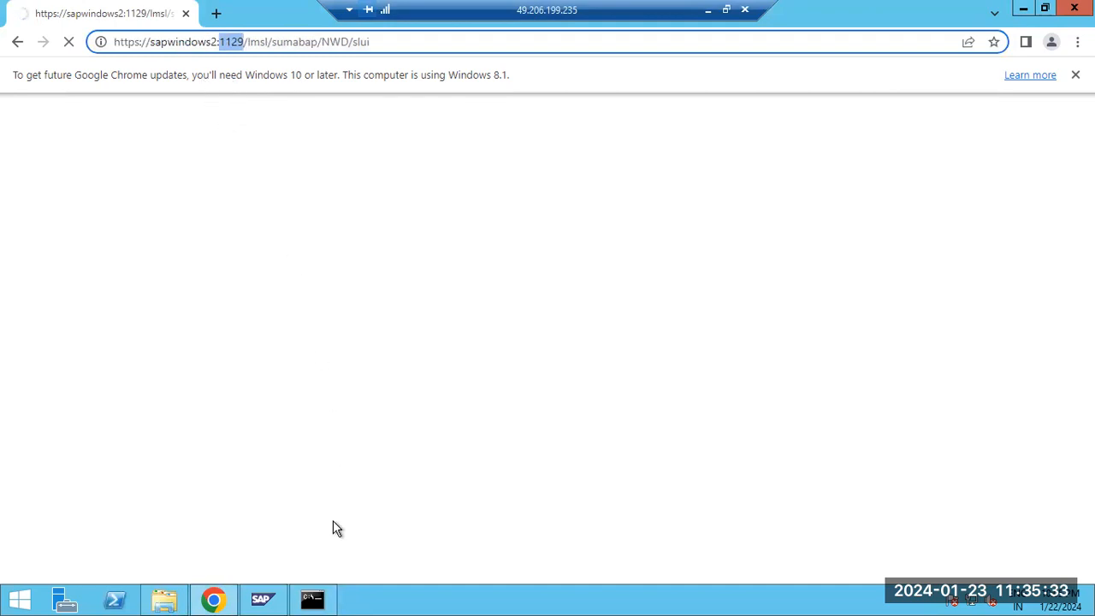
pyautogui.moveTo(328, 600)
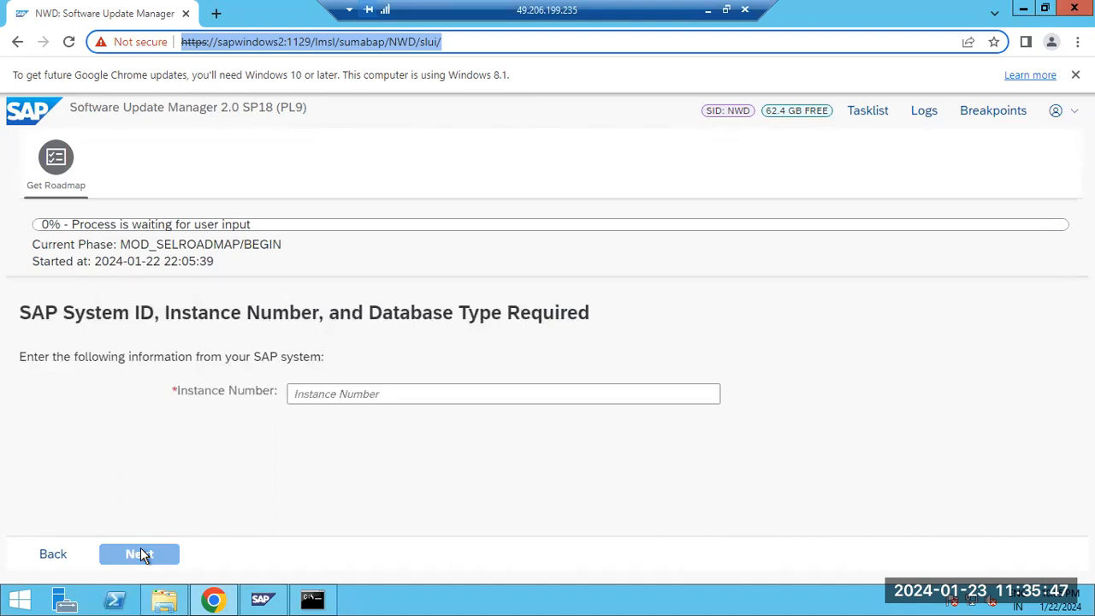
# Enter instance number 20 for the SAP system and continue
pyautogui.click(318, 394)
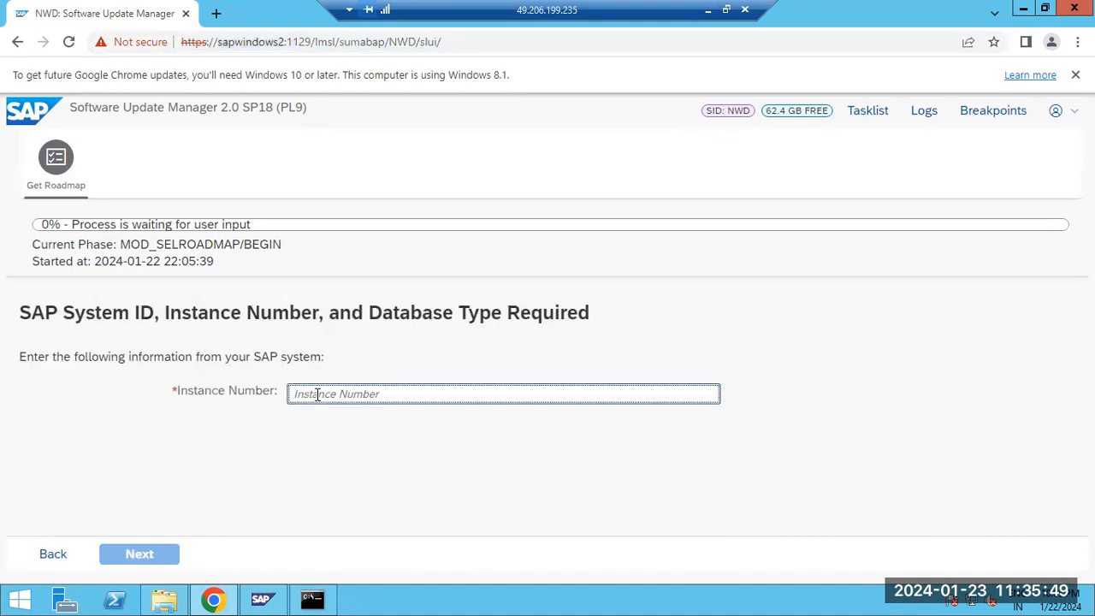
pyautogui.write('20')
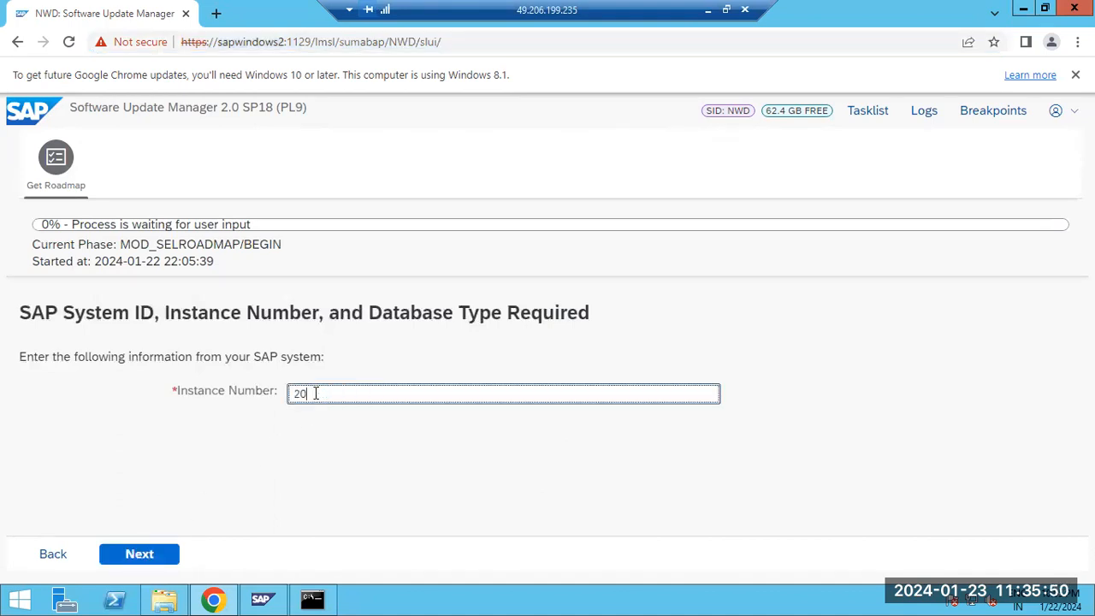
pyautogui.click(142, 557)
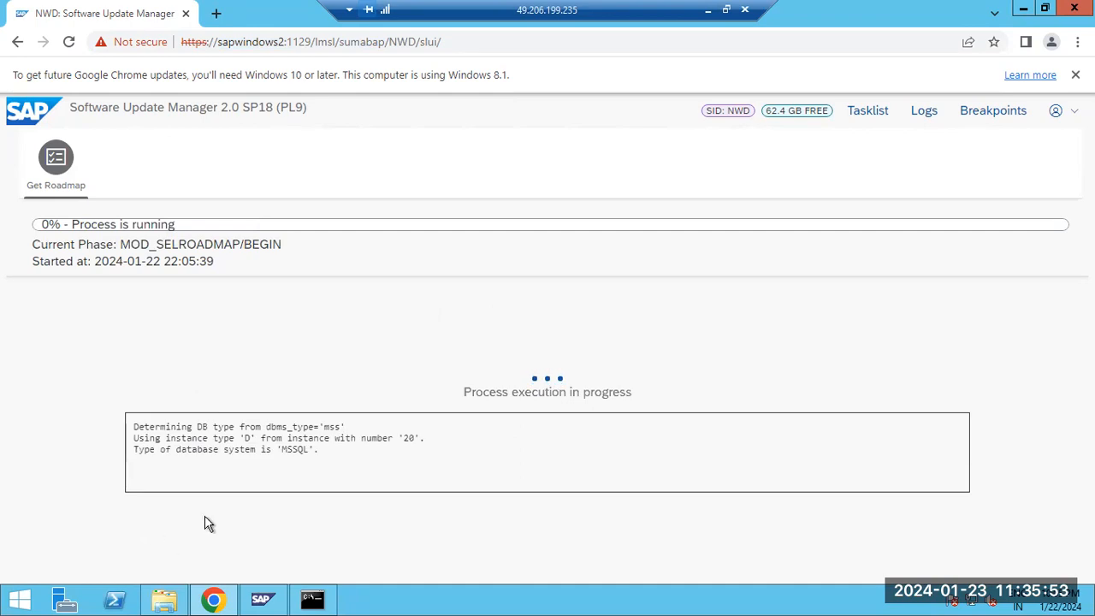
# Check the instances of system NWD in the SAP Management Console, and return to the Software Update Manager's detected system details
pyautogui.moveTo(377, 438); pyautogui.dragTo(423, 438)
pyautogui.click(264, 602)
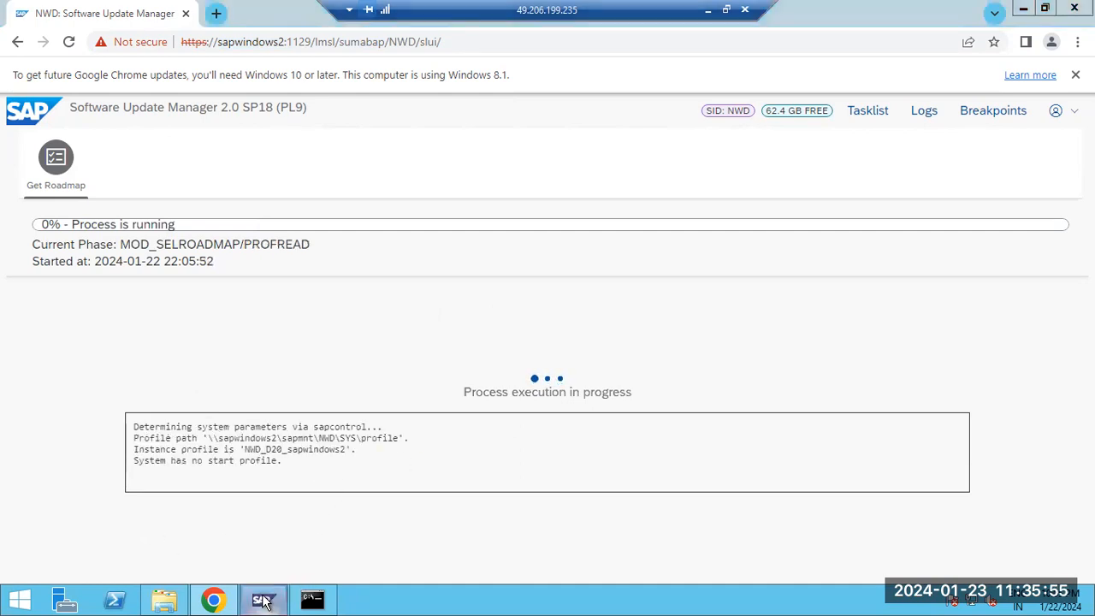
pyautogui.click(99, 299)
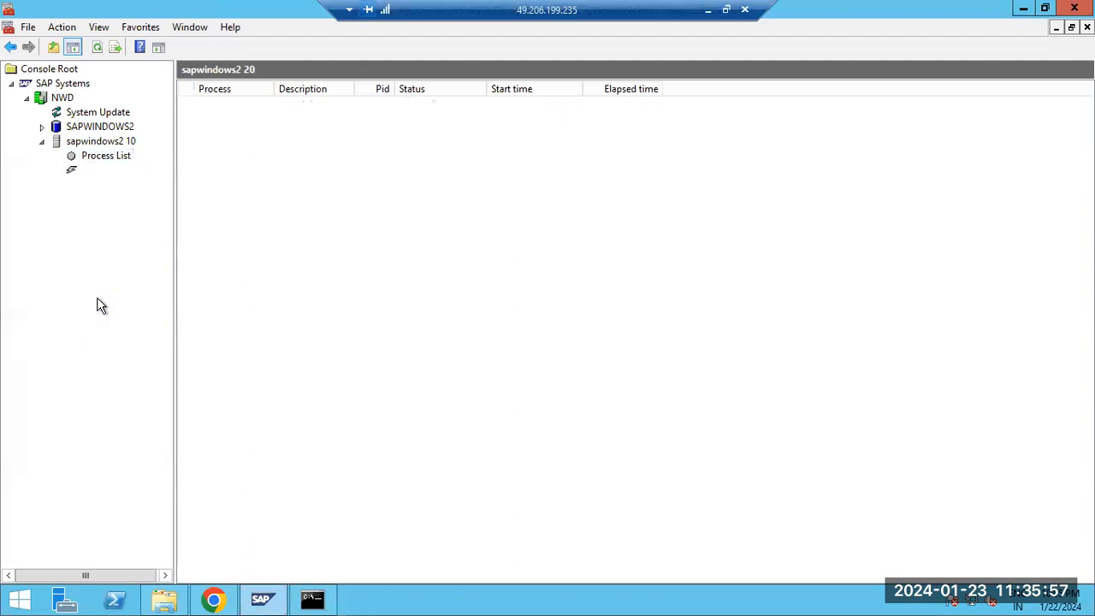
pyautogui.click(261, 599)
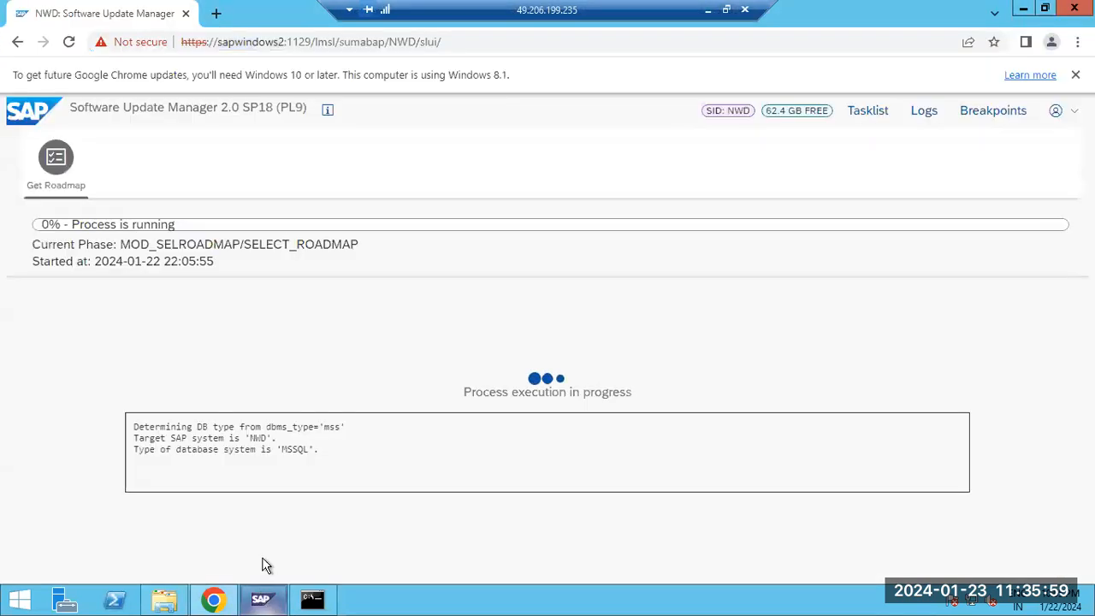
pyautogui.moveTo(247, 451); pyautogui.dragTo(308, 456)
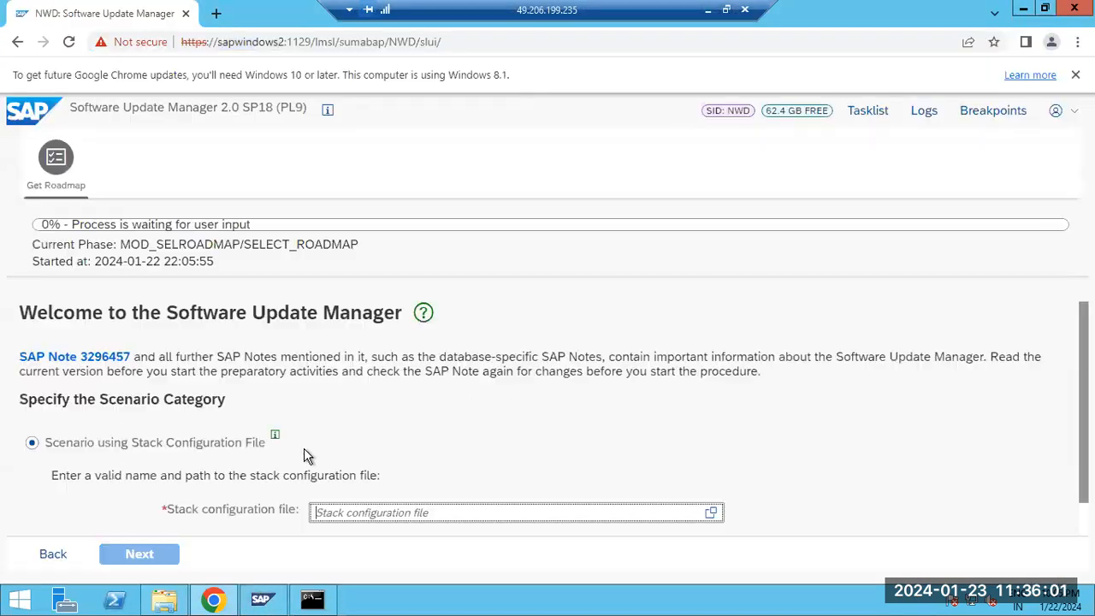
pyautogui.scroll(-1, 283, 450)
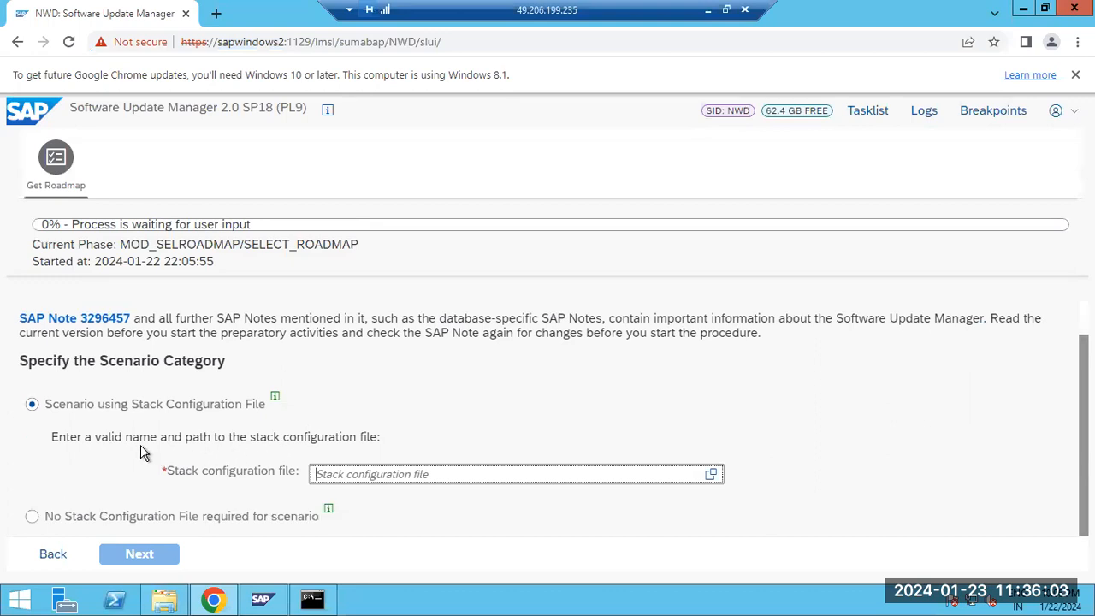
pyautogui.moveTo(131, 437); pyautogui.dragTo(407, 438)
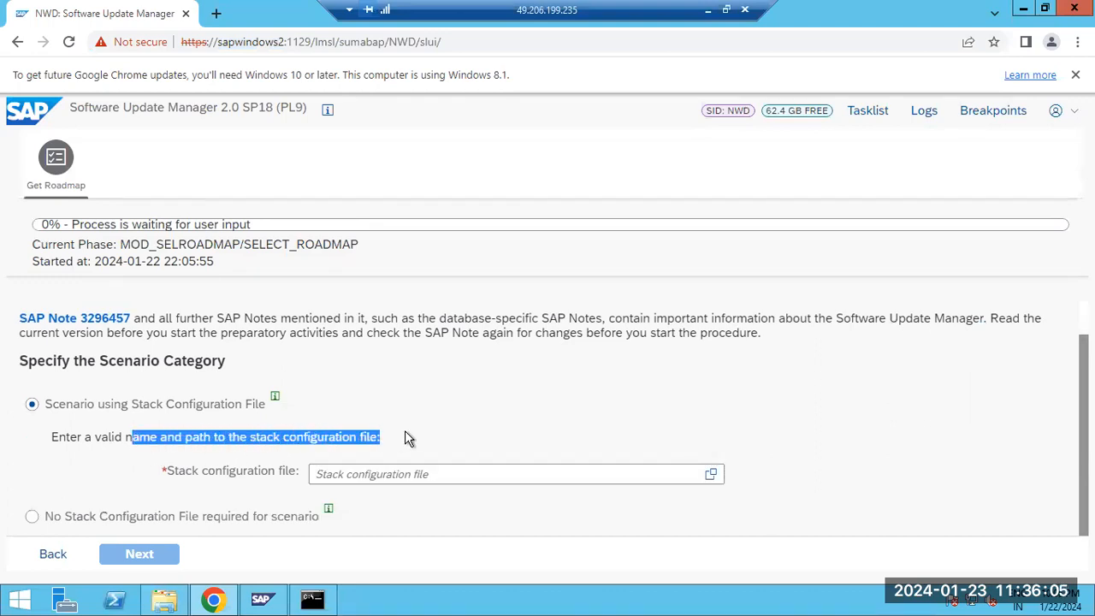
pyautogui.click(711, 474)
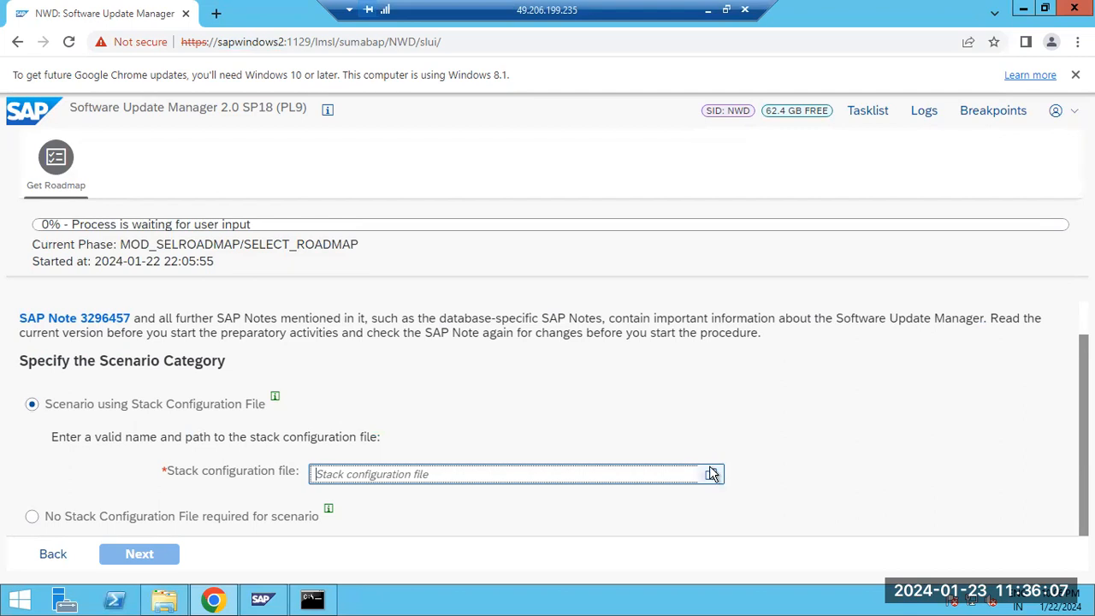
pyautogui.click(712, 474)
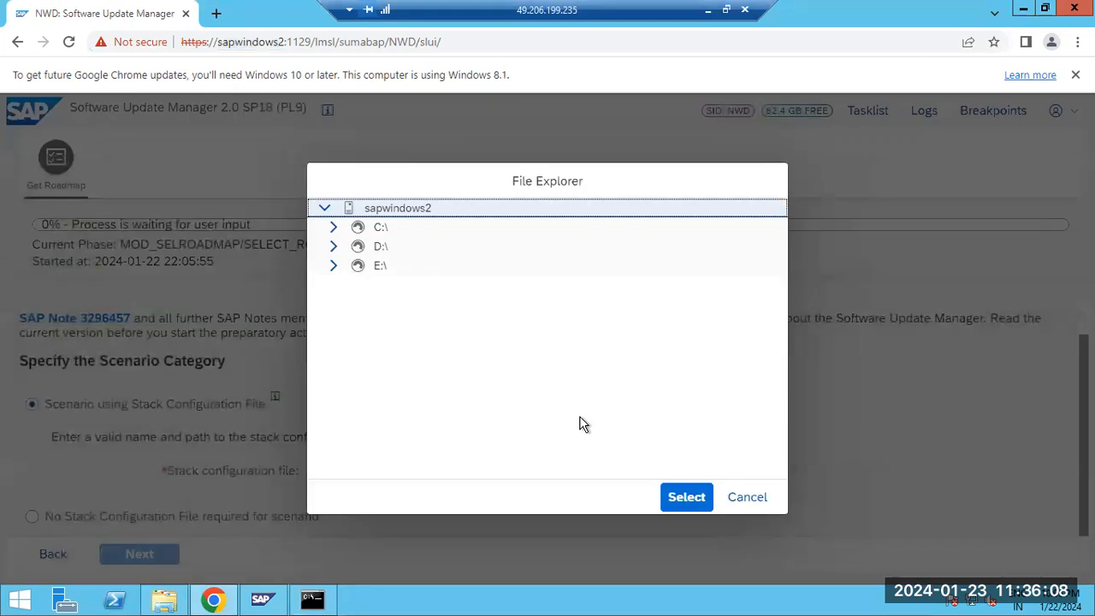
pyautogui.click(332, 266)
pyautogui.scroll(-3, 359, 333)
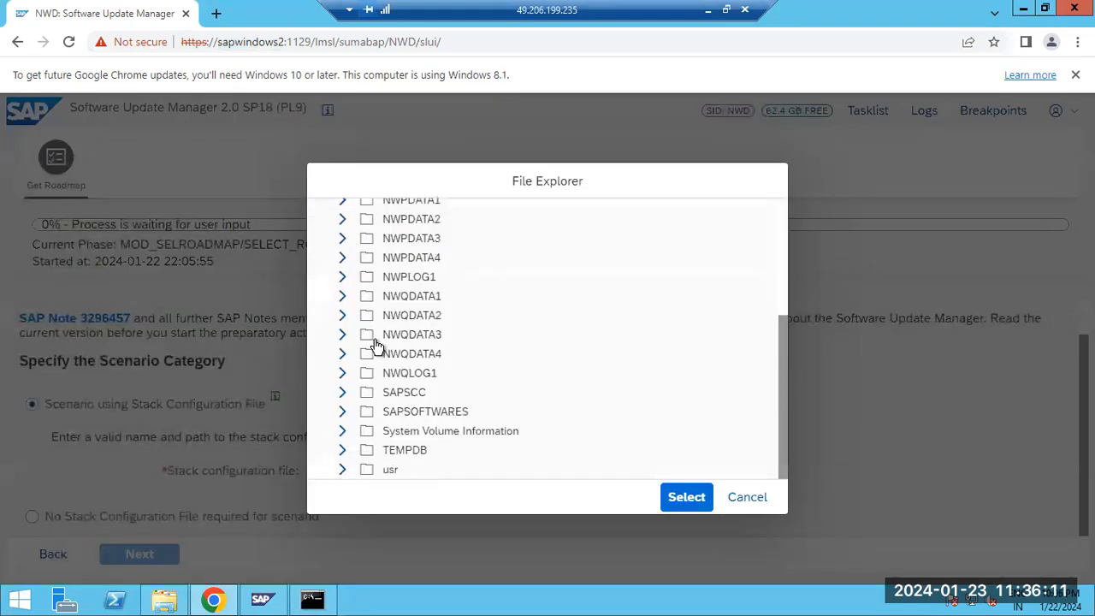
pyautogui.click(344, 414)
pyautogui.scroll(-1, 351, 409)
pyautogui.click(350, 390)
pyautogui.click(417, 411)
pyautogui.doubleClick(419, 408)
pyautogui.moveTo(327, 474); pyautogui.dragTo(777, 516)
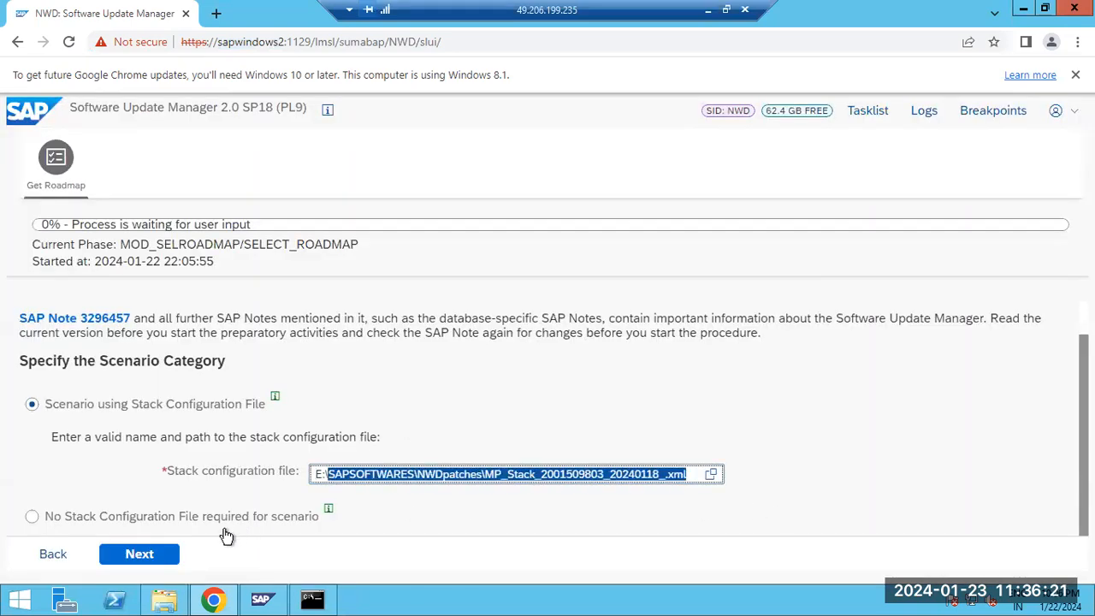
pyautogui.click(143, 554)
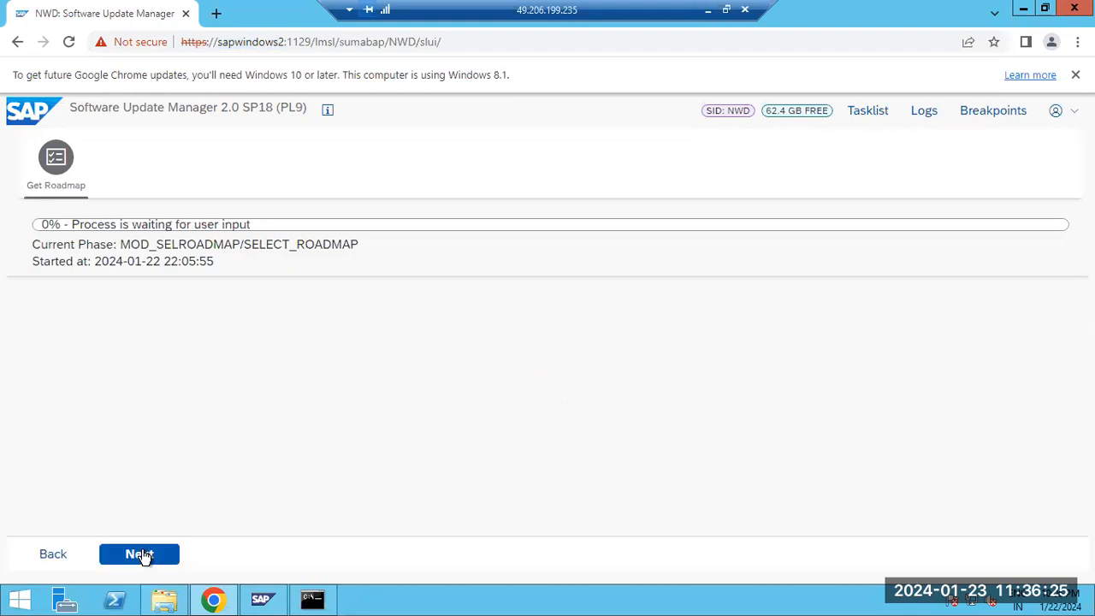
pyautogui.click(141, 556)
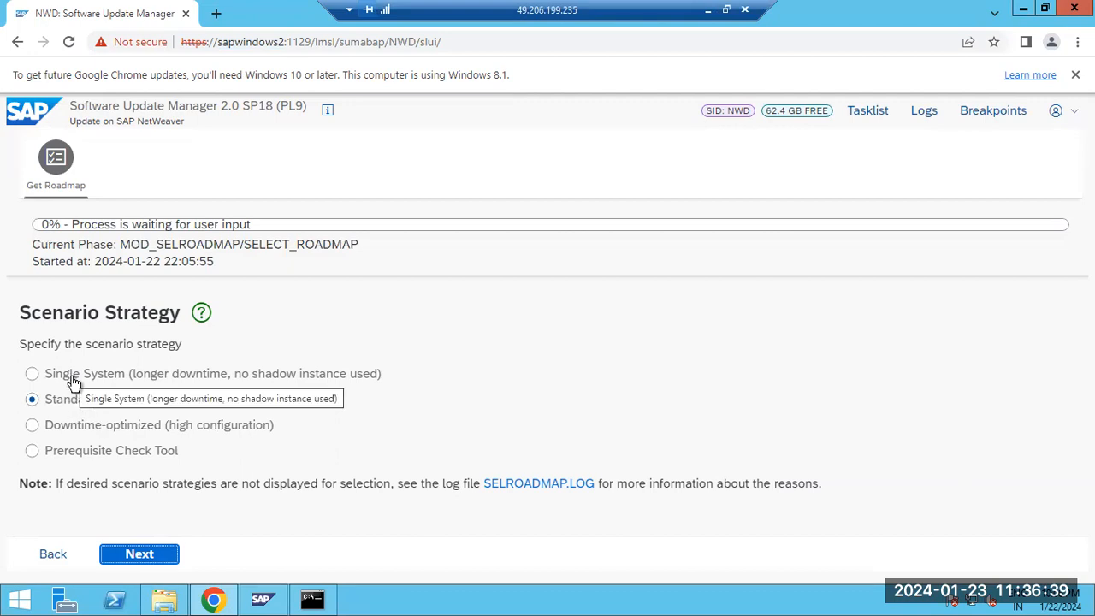
# Try out the Single System, Standard and Downtime-optimized scenario strategies in turn
pyautogui.click(74, 383)
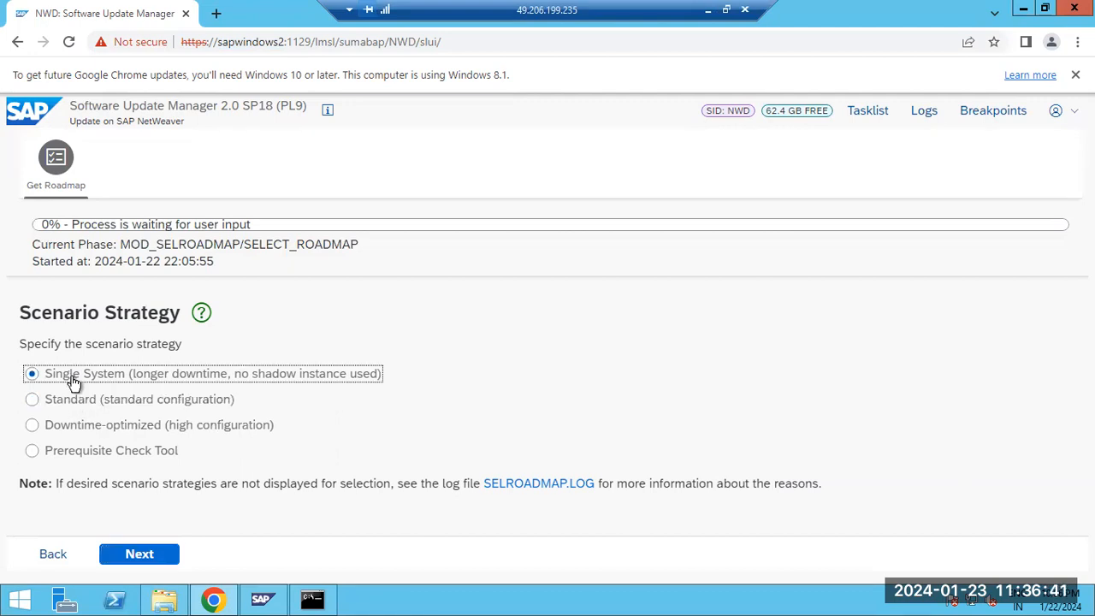
pyautogui.click(86, 402)
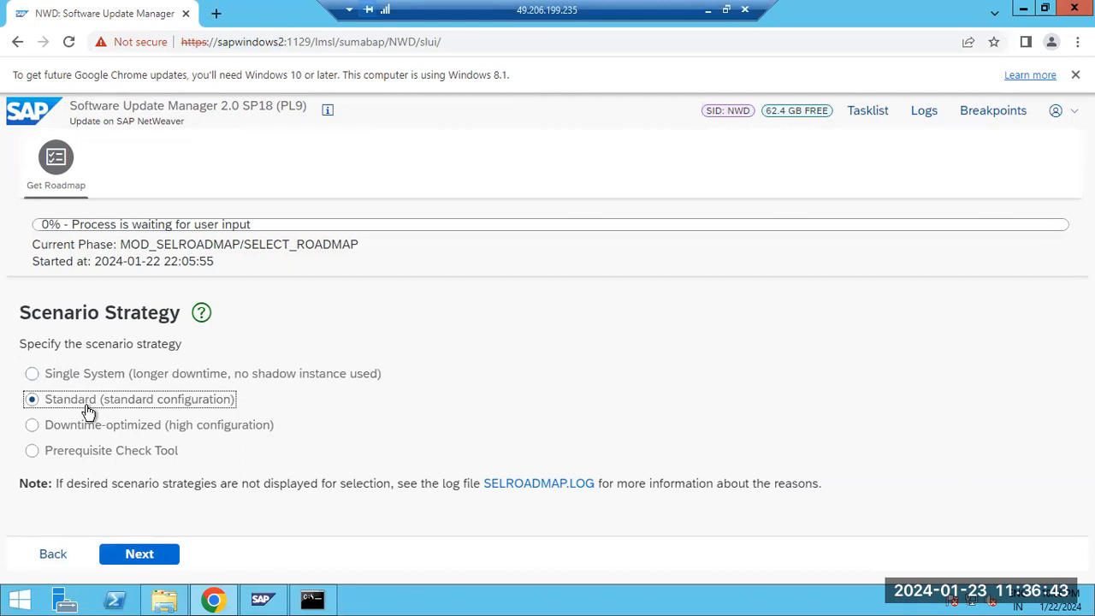
pyautogui.click(90, 427)
pyautogui.click(92, 406)
pyautogui.moveTo(91, 406); pyautogui.dragTo(231, 400)
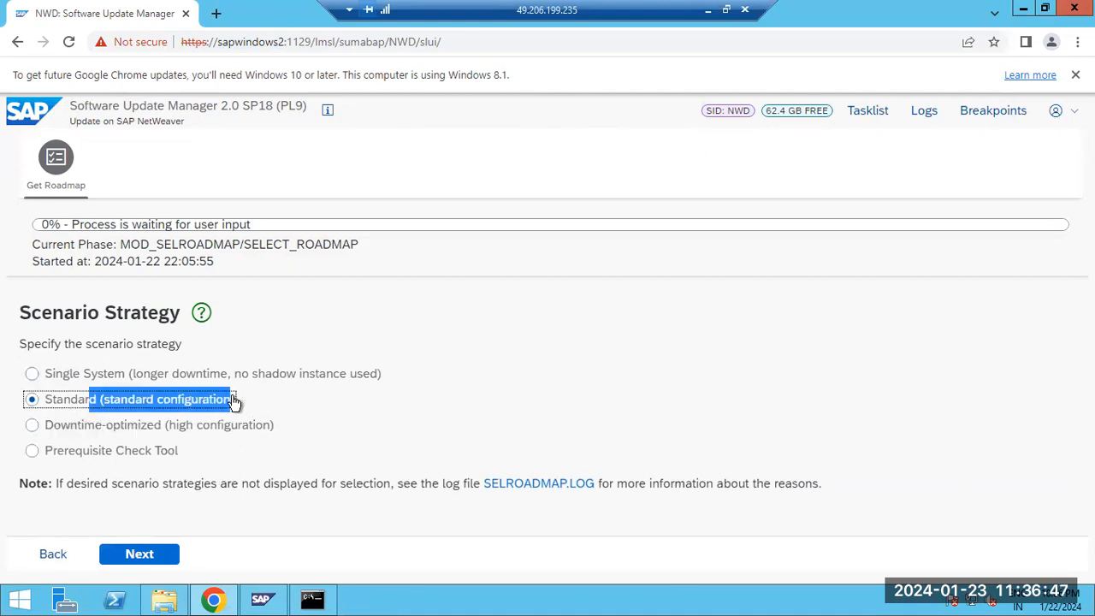
pyautogui.moveTo(164, 426); pyautogui.dragTo(254, 430)
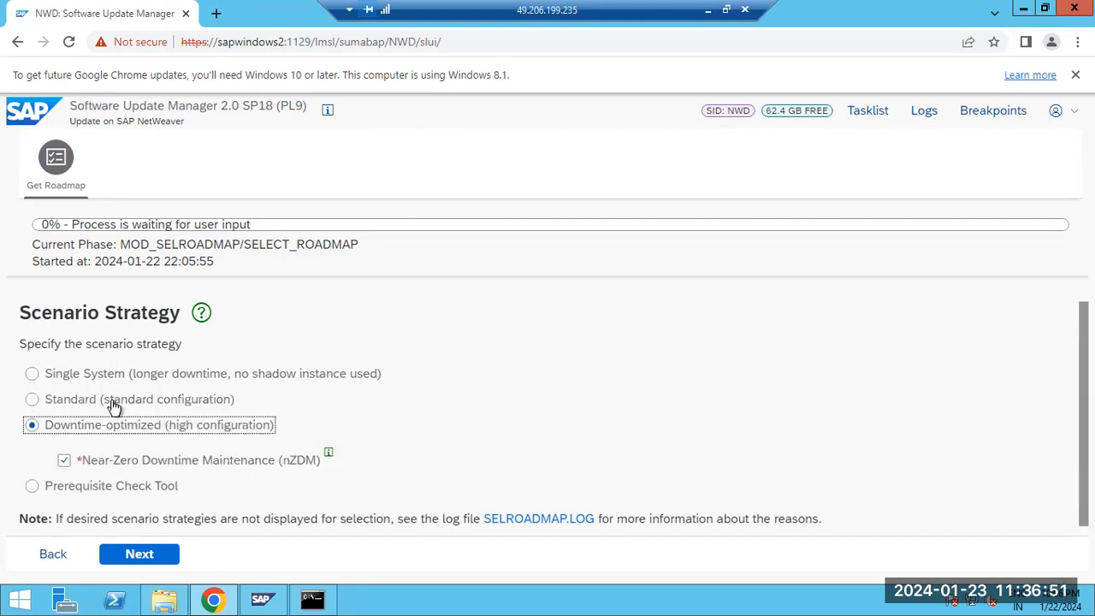
# Choose the Standard (standard configuration) scenario strategy and proceed to the Extraction phase
pyautogui.click(115, 408)
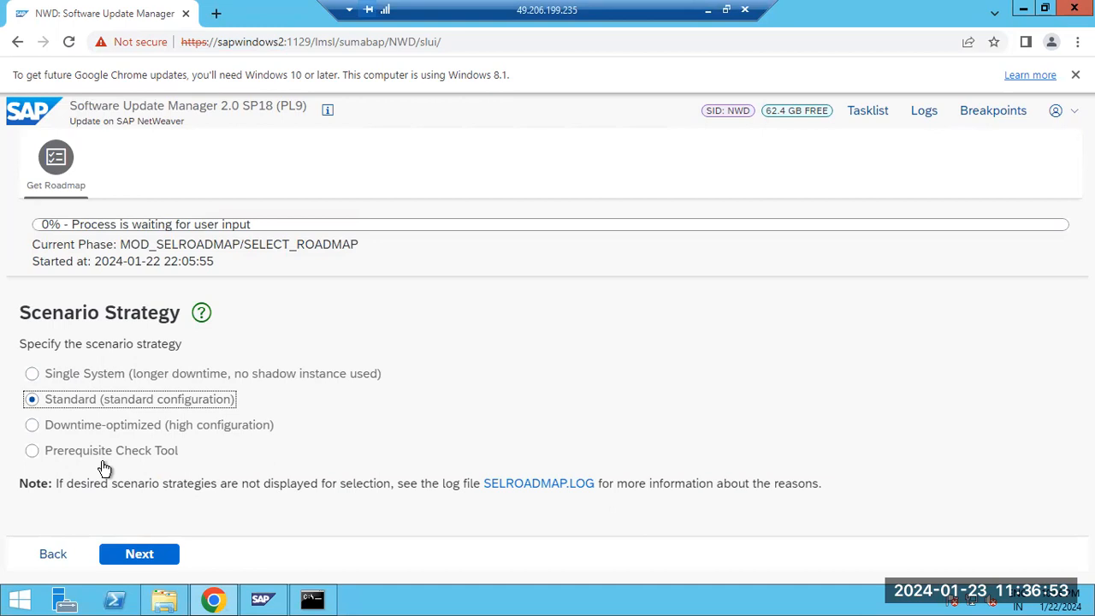
pyautogui.click(124, 554)
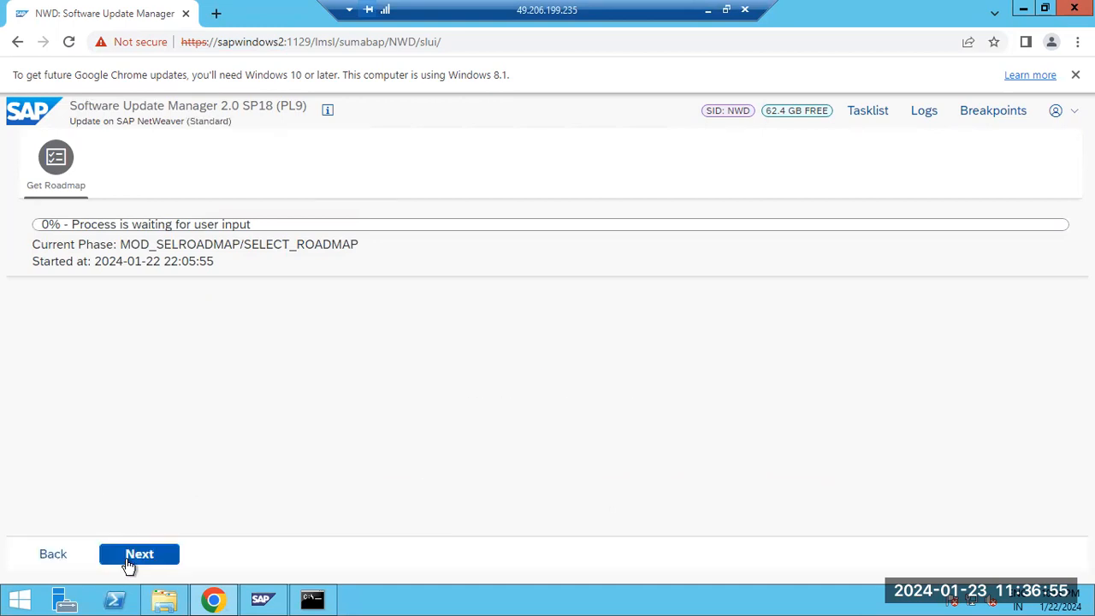
pyautogui.click(131, 558)
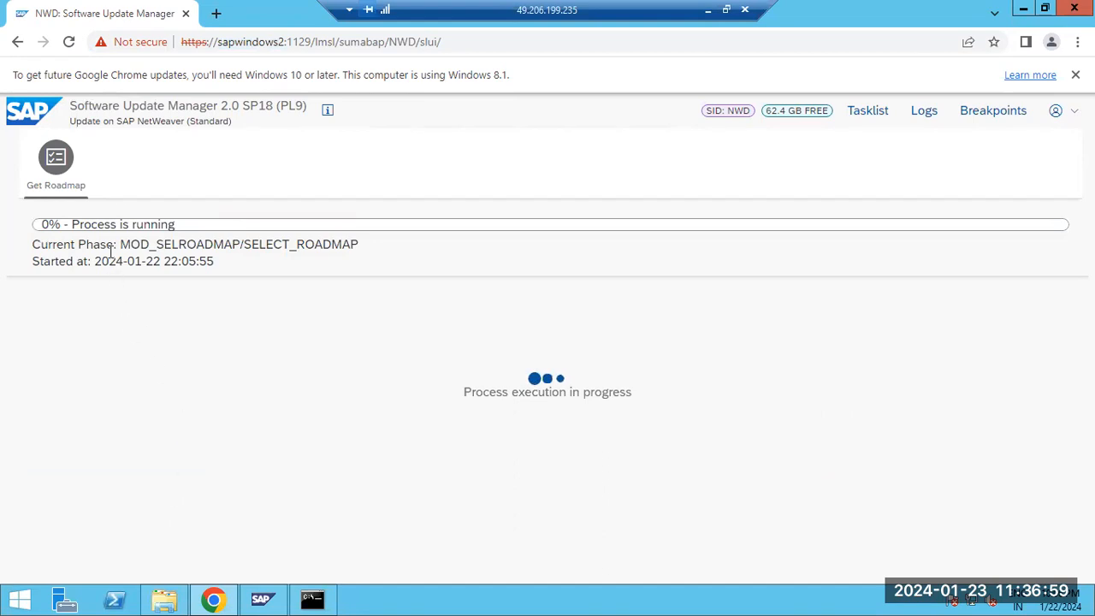
# Enter the DDIC user password and the OS account password for SAPServiceNWD, and submit them
pyautogui.click(336, 423)
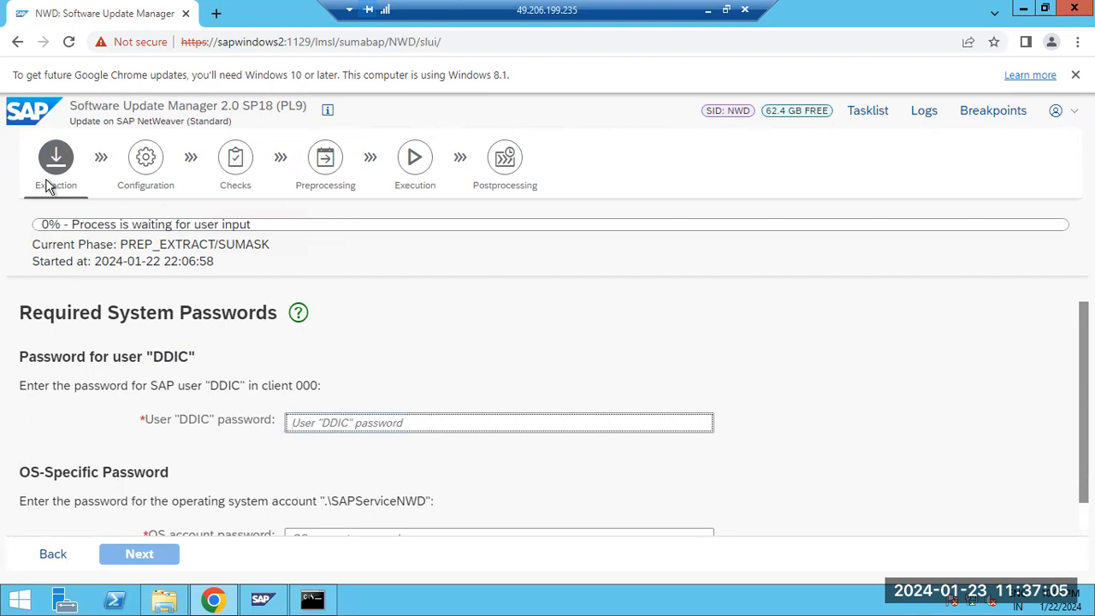
pyautogui.click(295, 431)
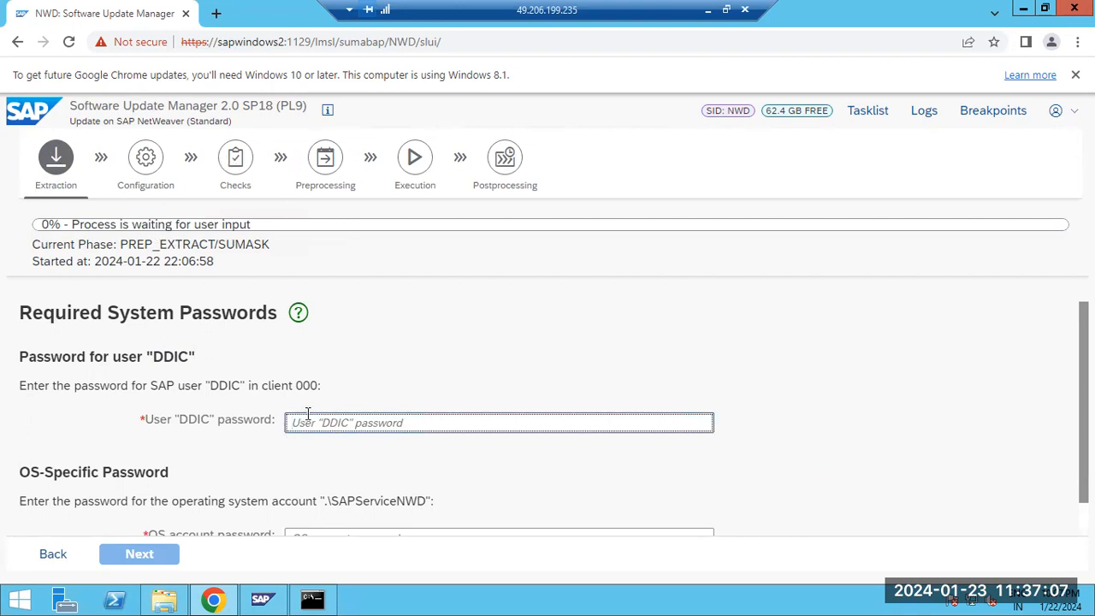
pyautogui.write('•••••••••')
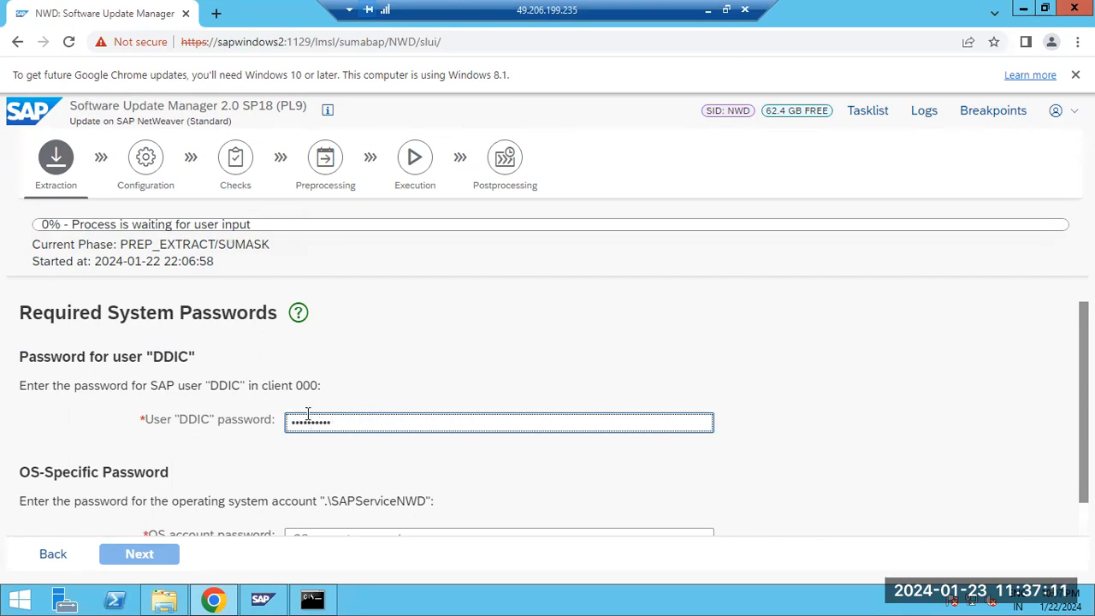
pyautogui.press('Tab')
pyautogui.write('••')
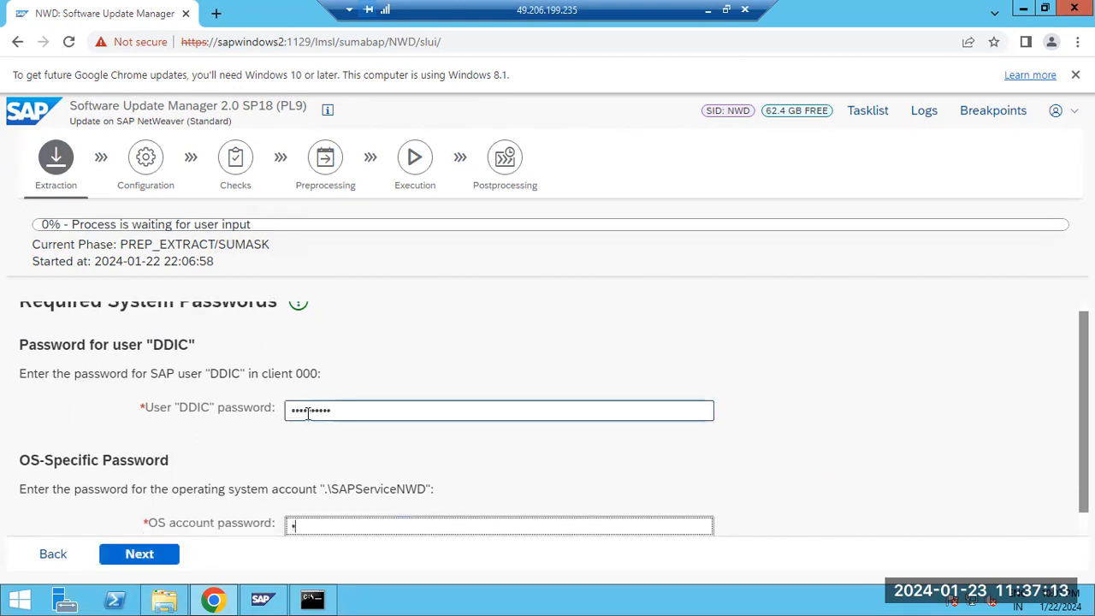
pyautogui.write('••••')
pyautogui.press('Return')
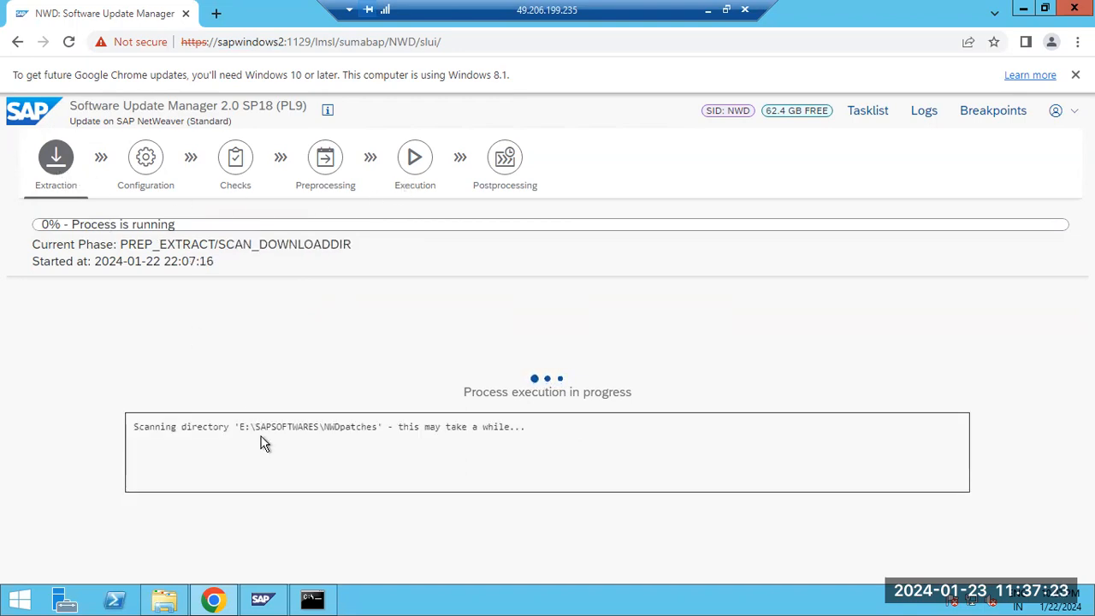
# Review which download directory is being scanned and look at the SUM abap folder in File Explorer
pyautogui.moveTo(239, 426); pyautogui.dragTo(378, 426)
pyautogui.moveTo(171, 601)
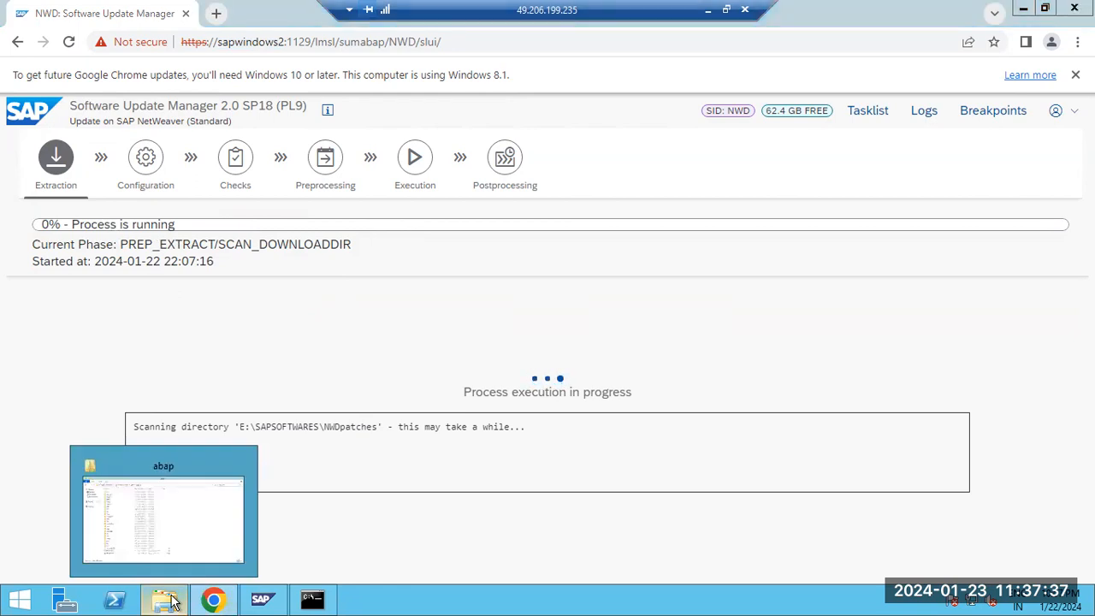
pyautogui.click(171, 602)
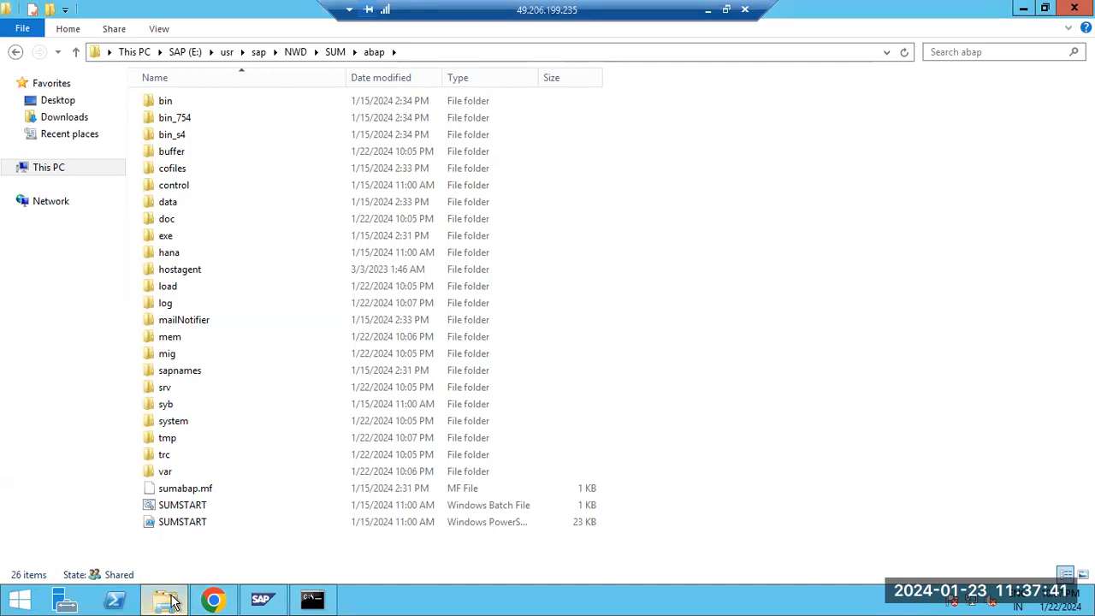
pyautogui.click(171, 601)
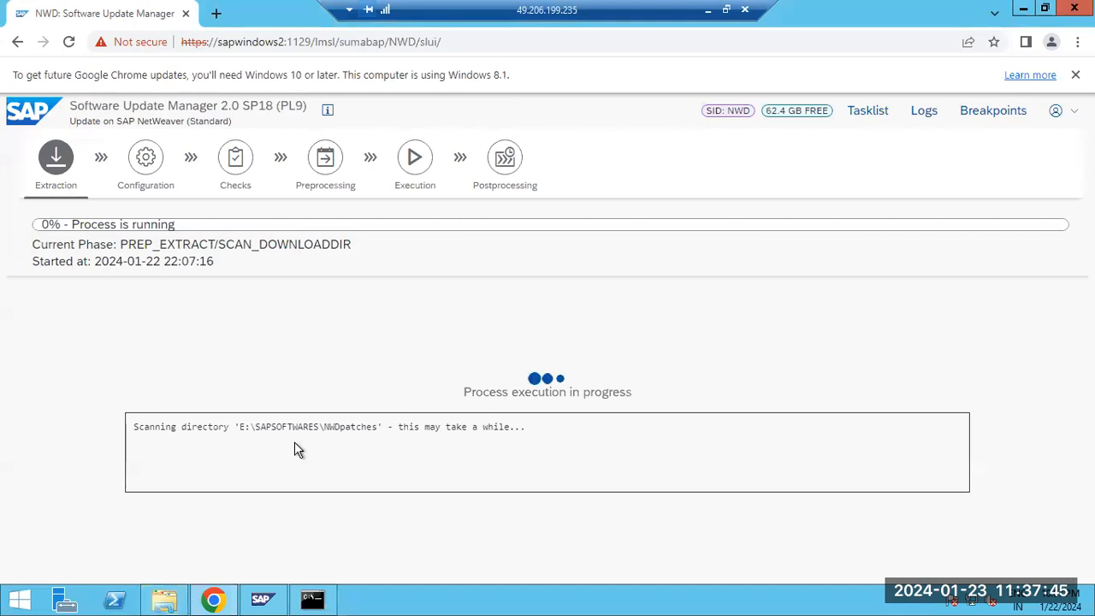
pyautogui.moveTo(298, 429); pyautogui.dragTo(376, 433)
pyautogui.click(452, 409)
# List the SUM log files and read the latest entries of SCANDOWNLOAD.LOG for the current SCAN_DOWNLOADDIR phase
pyautogui.click(929, 115)
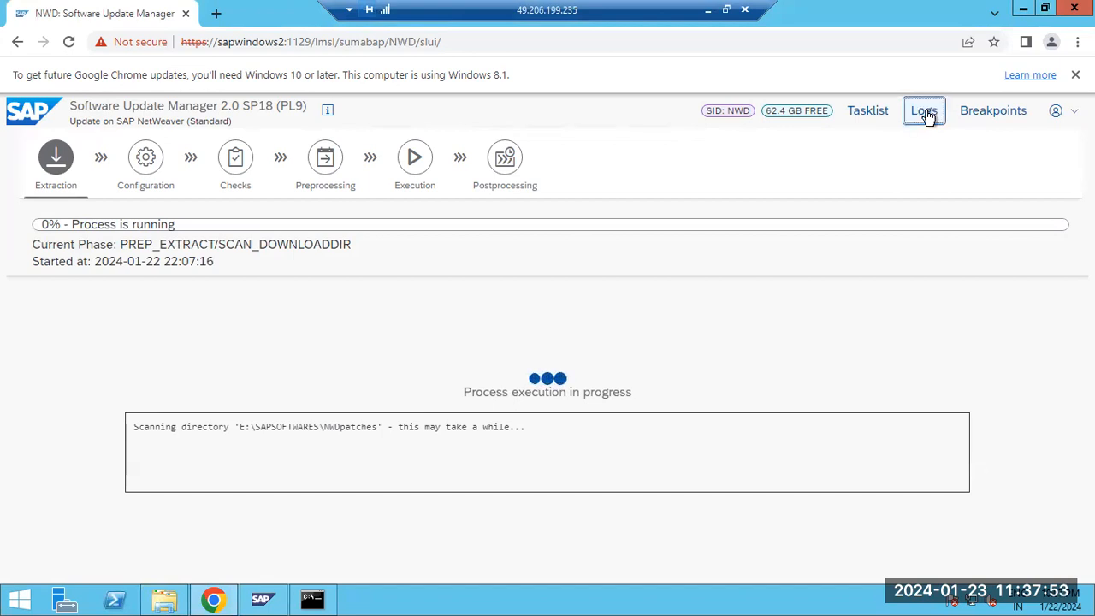
pyautogui.click(928, 114)
pyautogui.click(929, 115)
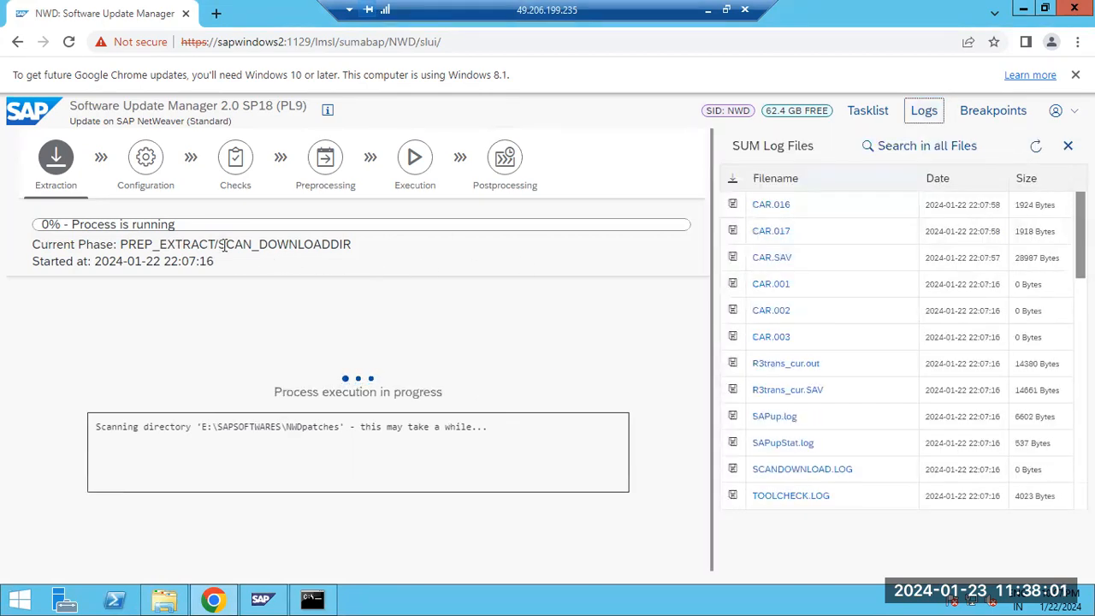
pyautogui.moveTo(223, 244); pyautogui.dragTo(345, 243)
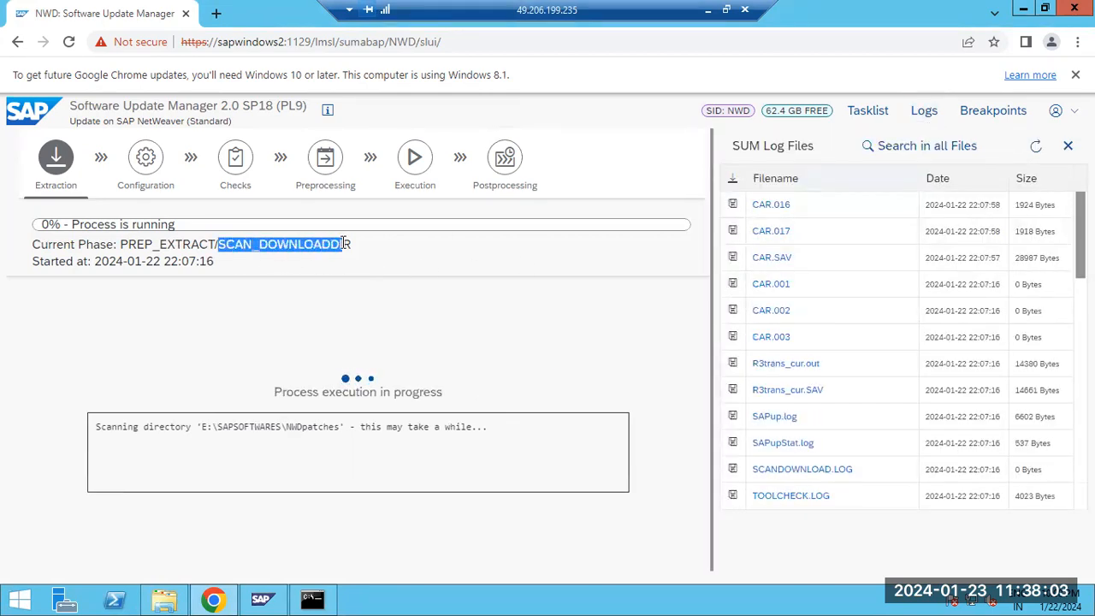
pyautogui.click(806, 472)
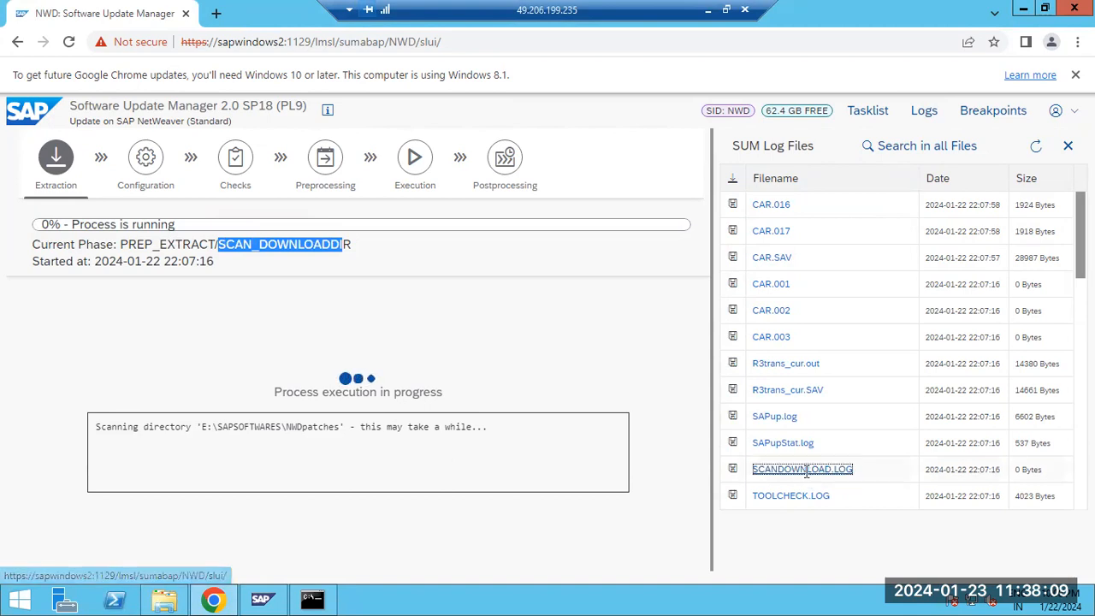
pyautogui.scroll(-15, 788, 432)
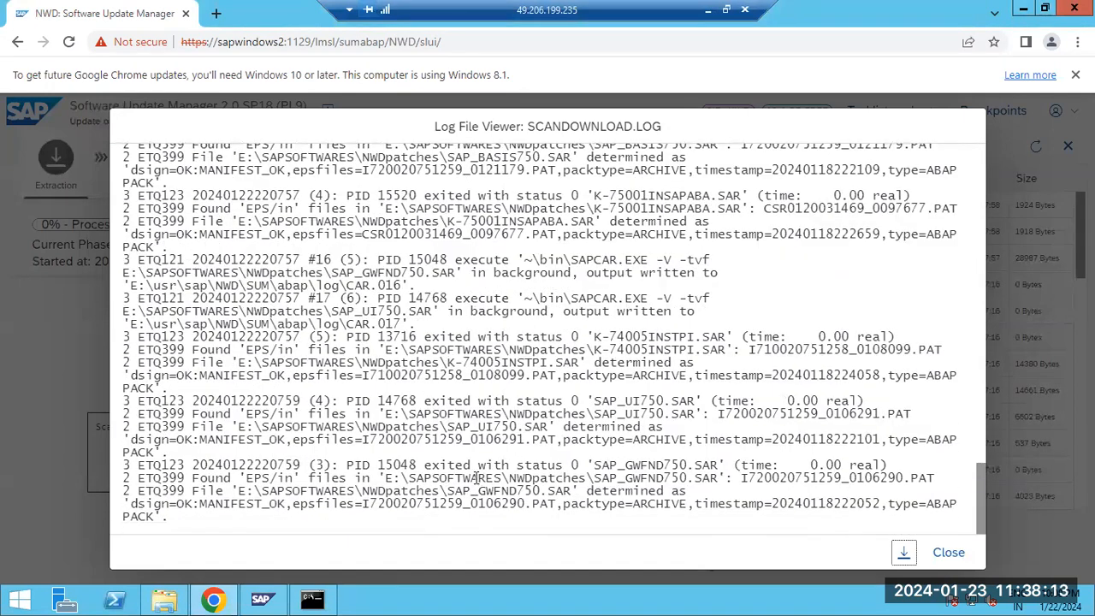
# Check the exit status of the SAP_GWFND750.SAR scan in SCANDOWNLOAD.LOG, close the log and review the current phase
pyautogui.moveTo(431, 465); pyautogui.dragTo(563, 462)
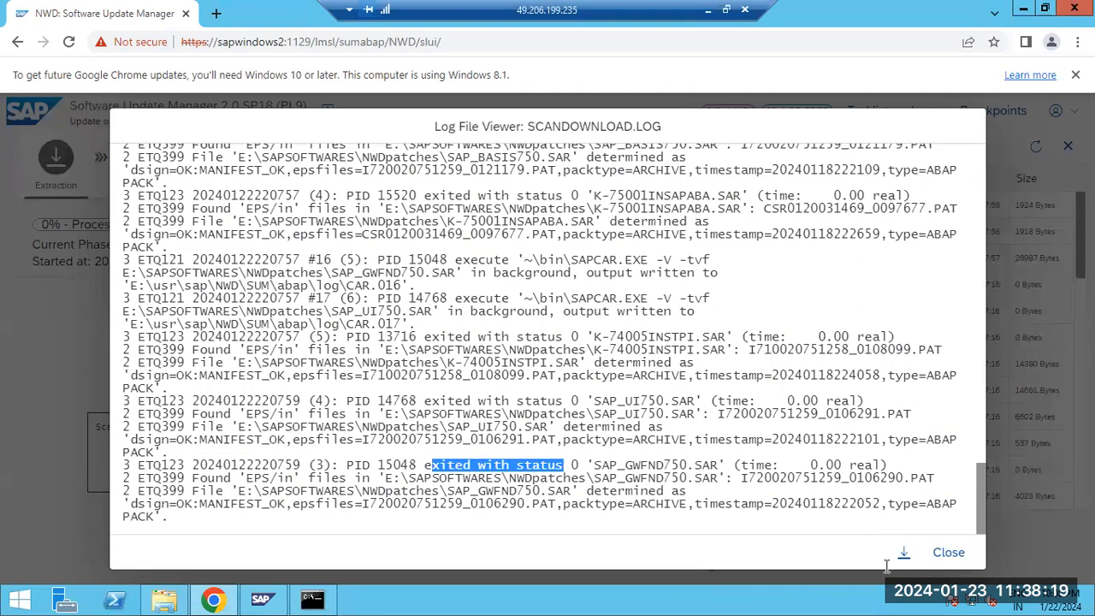
pyautogui.click(947, 552)
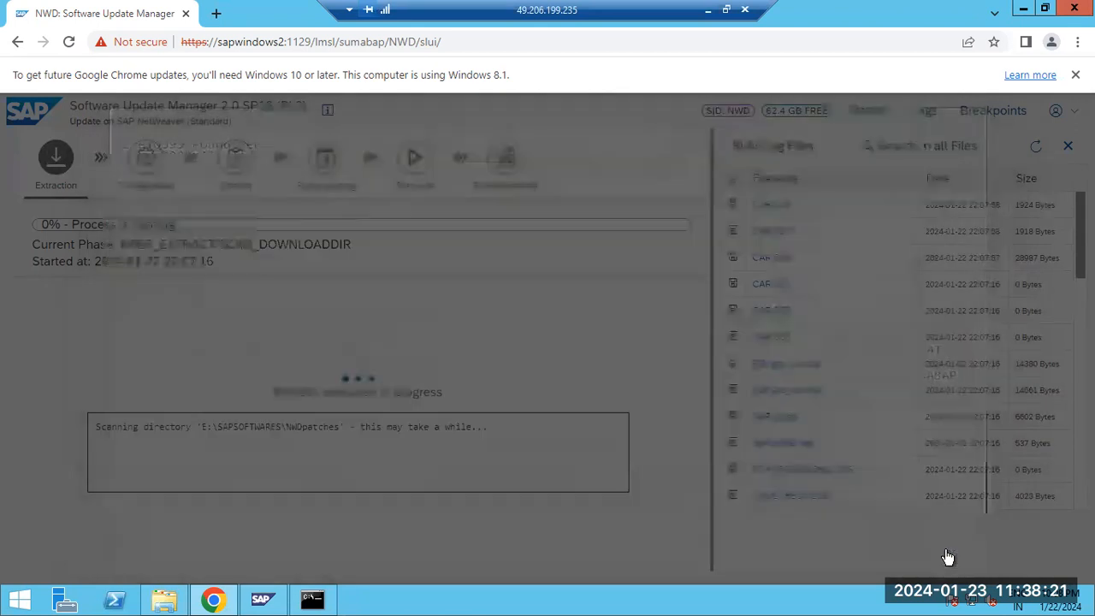
pyautogui.moveTo(235, 245); pyautogui.dragTo(343, 245)
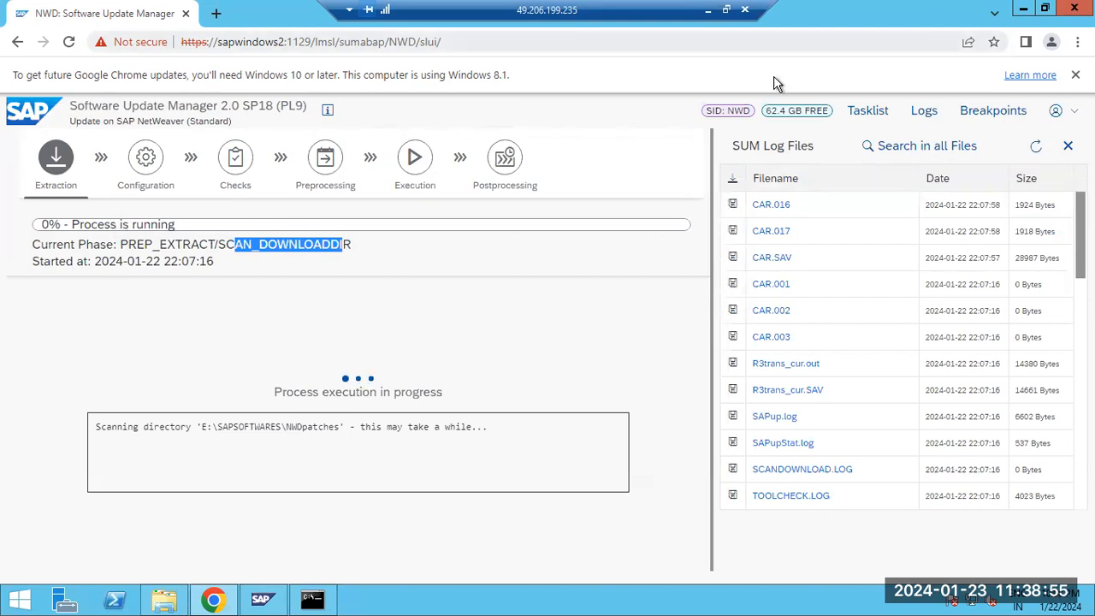
pyautogui.moveTo(794, 110)
pyautogui.click(707, 10)
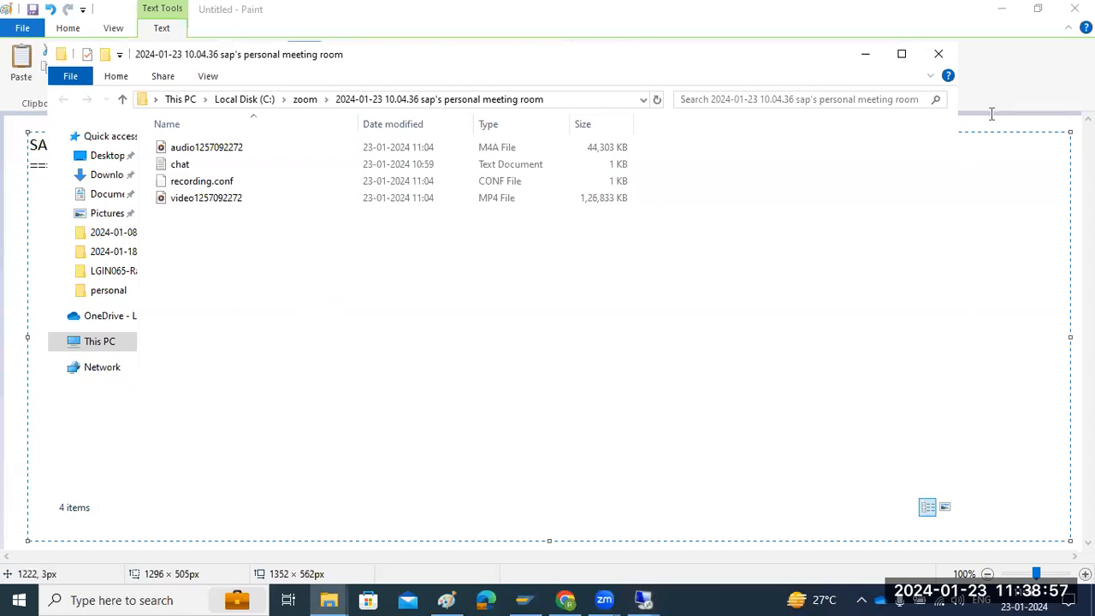
pyautogui.click(1009, 68)
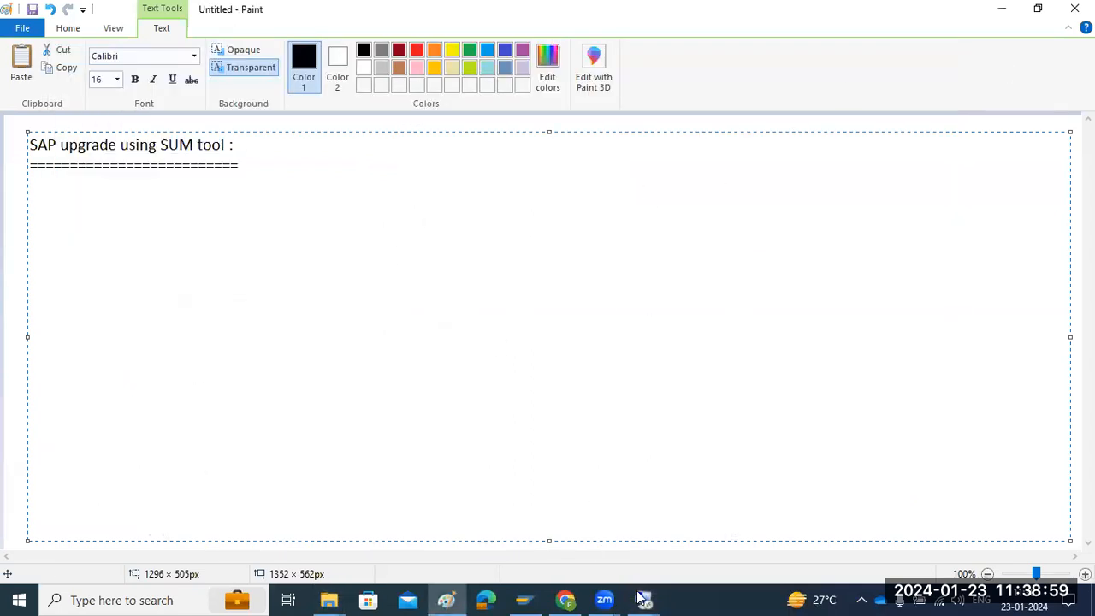
pyautogui.moveTo(643, 598)
pyautogui.click(689, 528)
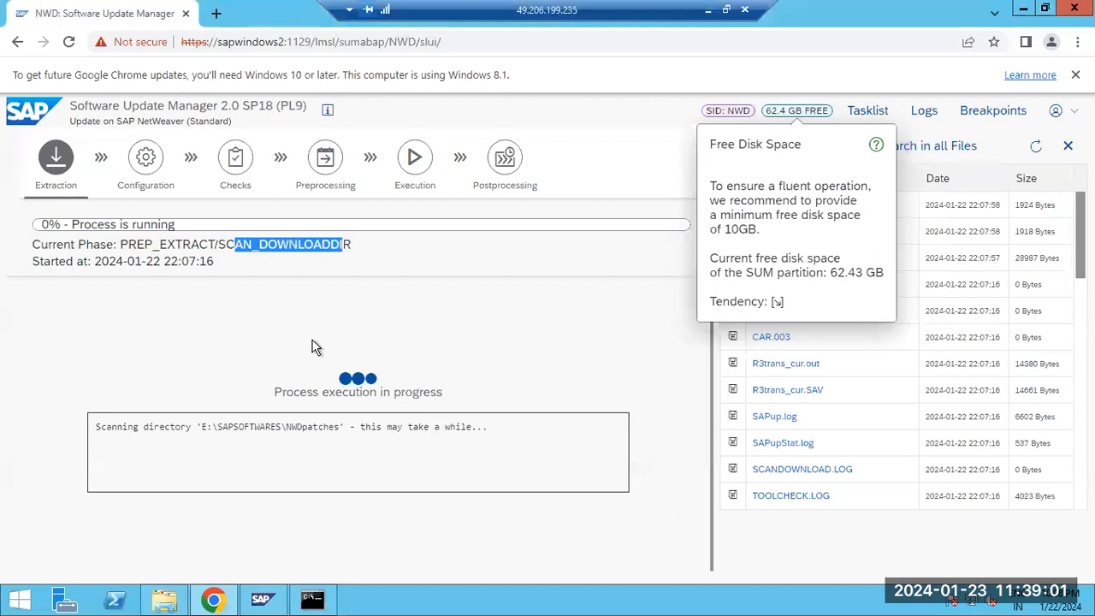
pyautogui.click(604, 317)
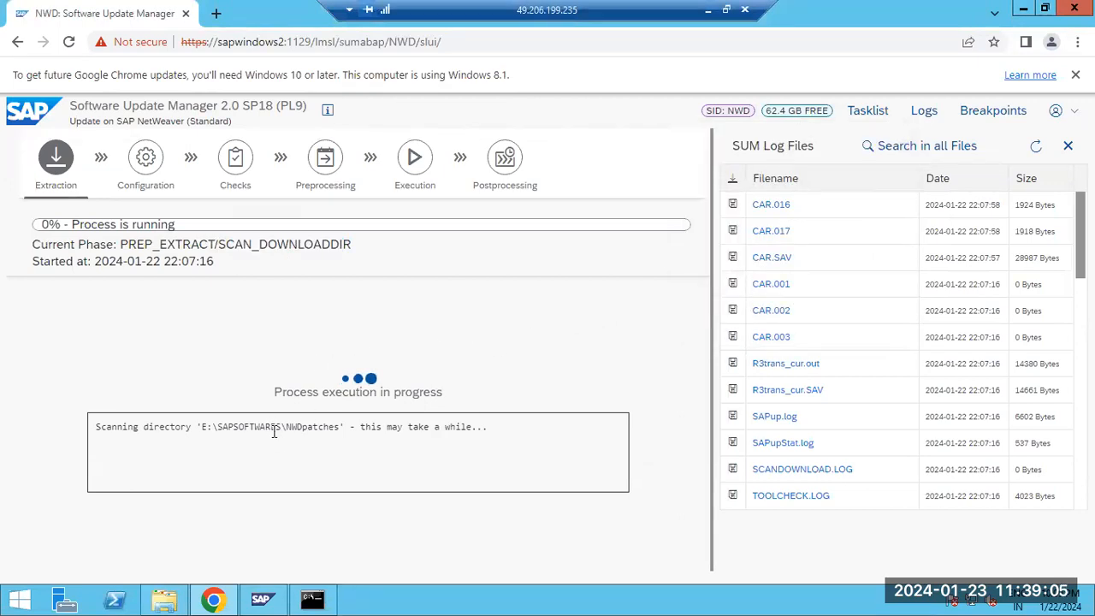
# Refresh the SUM log file list and examine the archive scan entries of the updated SCANDOWNLOAD.LOG
pyautogui.click(1036, 147)
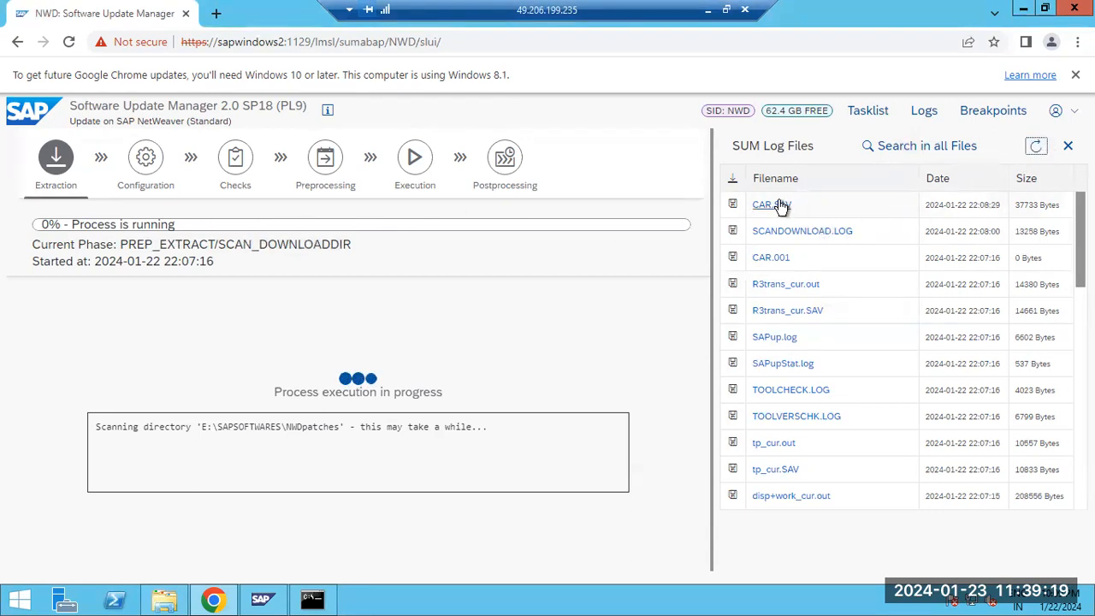
pyautogui.moveTo(226, 244); pyautogui.dragTo(341, 237)
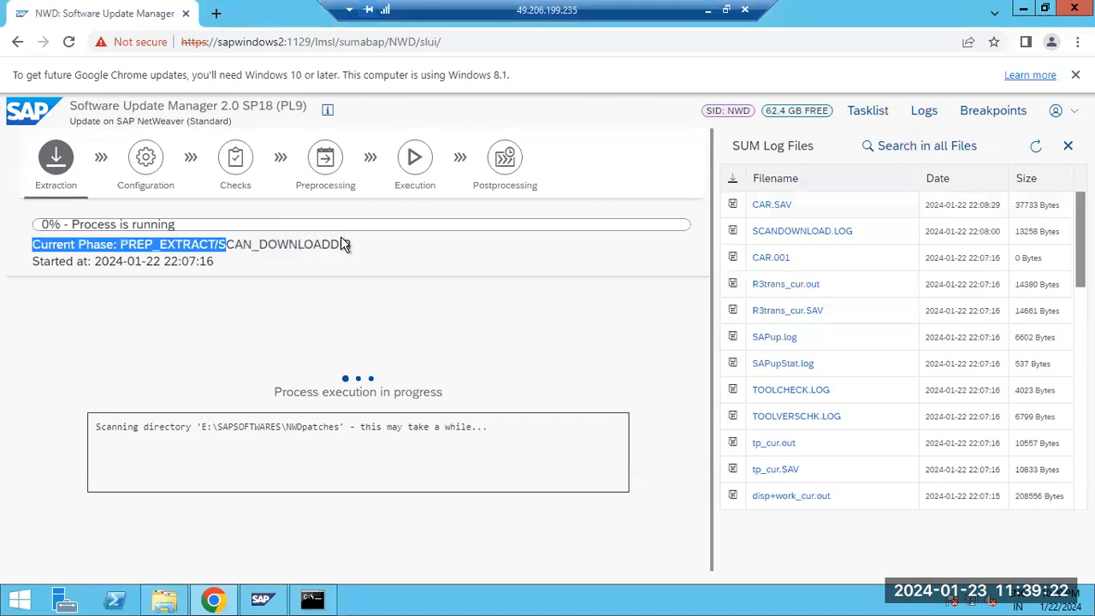
pyautogui.click(779, 233)
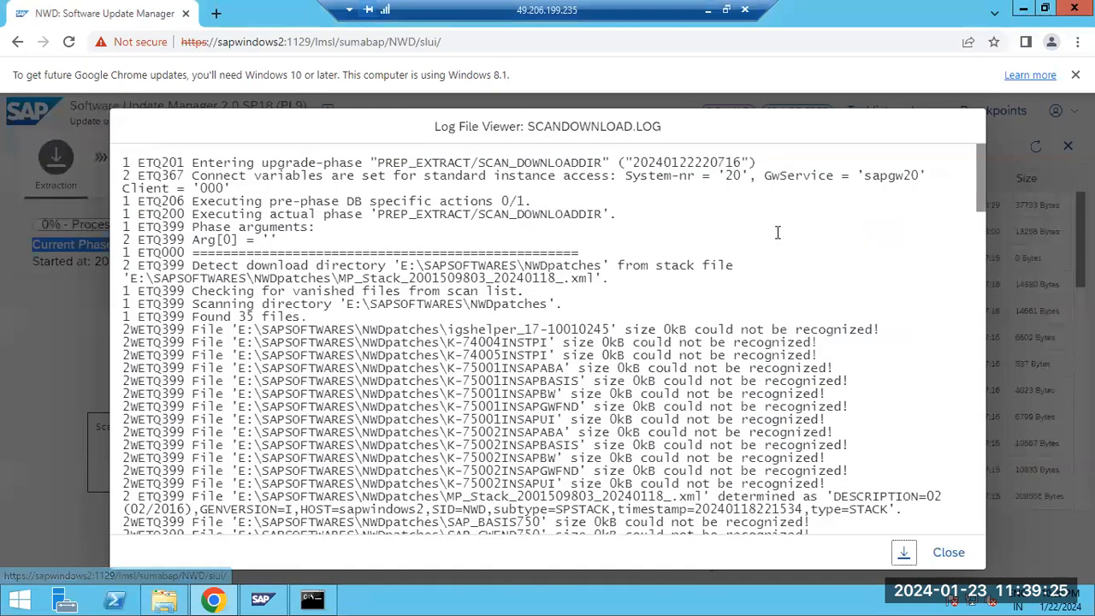
pyautogui.moveTo(976, 193); pyautogui.dragTo(975, 539)
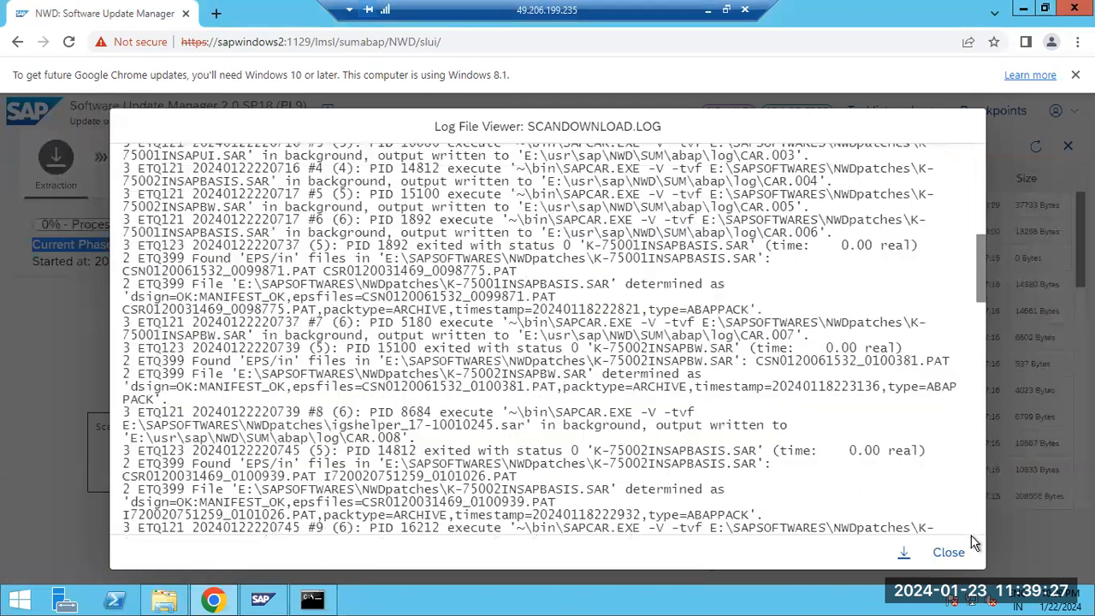
pyautogui.moveTo(585, 505); pyautogui.dragTo(680, 505)
pyautogui.click(926, 553)
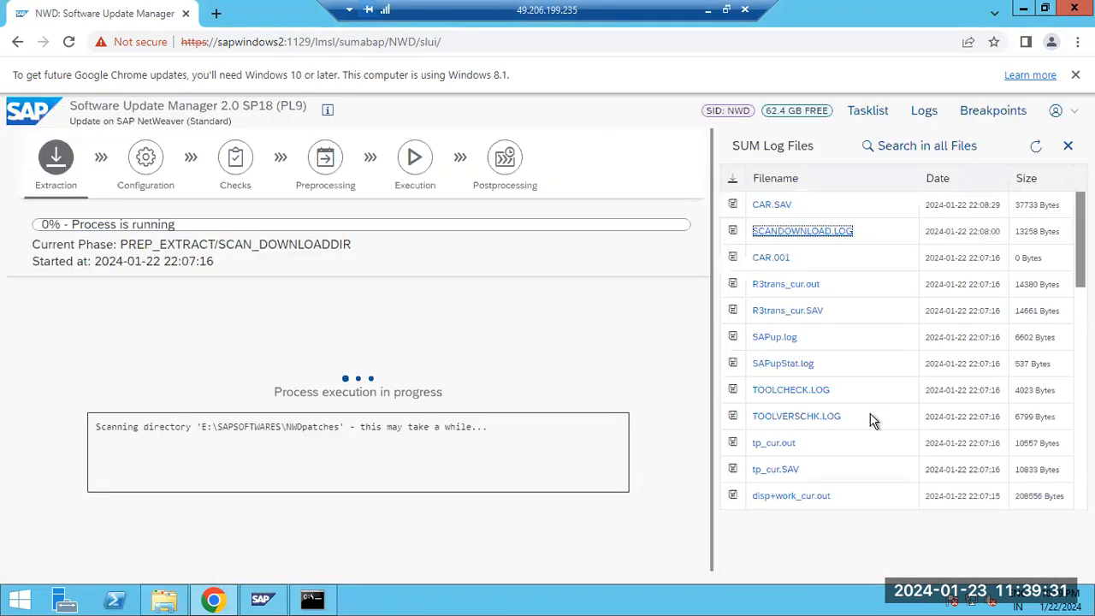
# Read the final entries of CAR.SAV for the archive being processed and its signature, then refresh the log file list
pyautogui.click(773, 207)
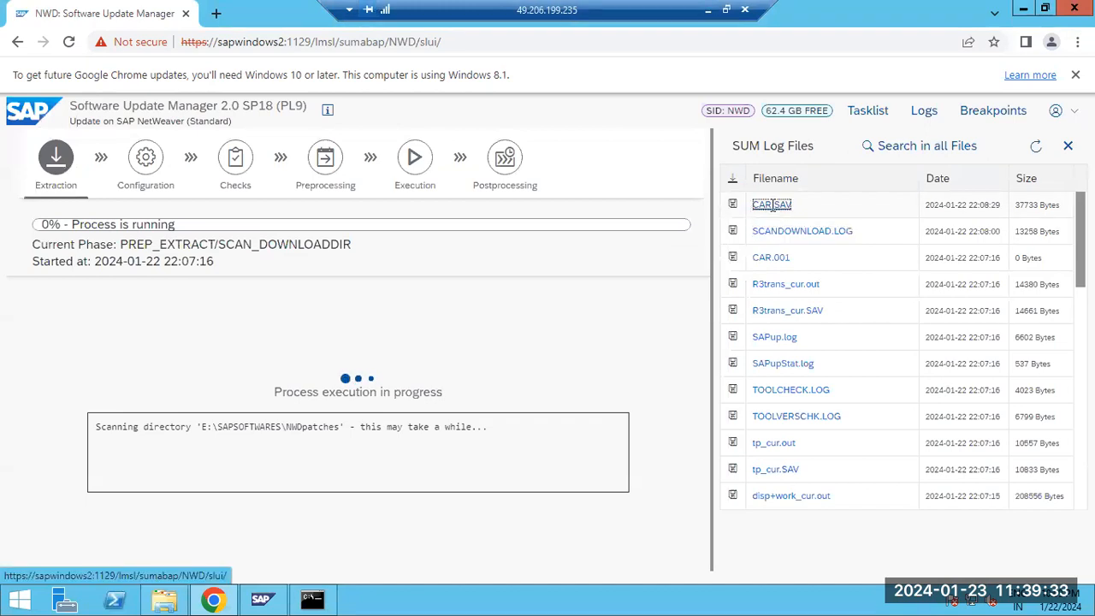
pyautogui.moveTo(981, 154); pyautogui.dragTo(982, 569)
pyautogui.moveTo(346, 505); pyautogui.dragTo(438, 529)
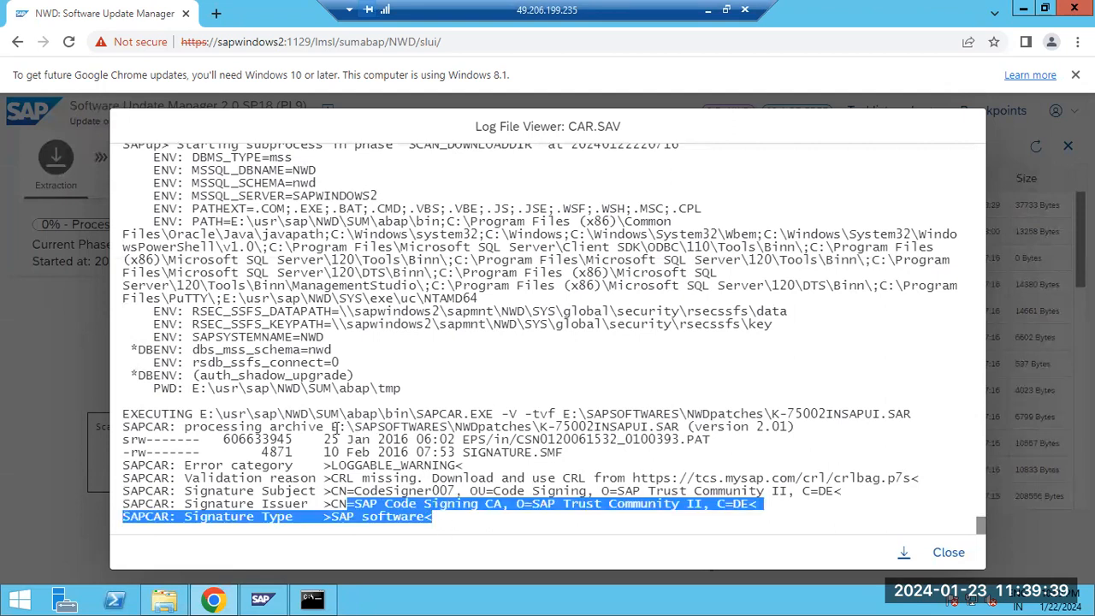
pyautogui.moveTo(338, 427); pyautogui.dragTo(523, 428)
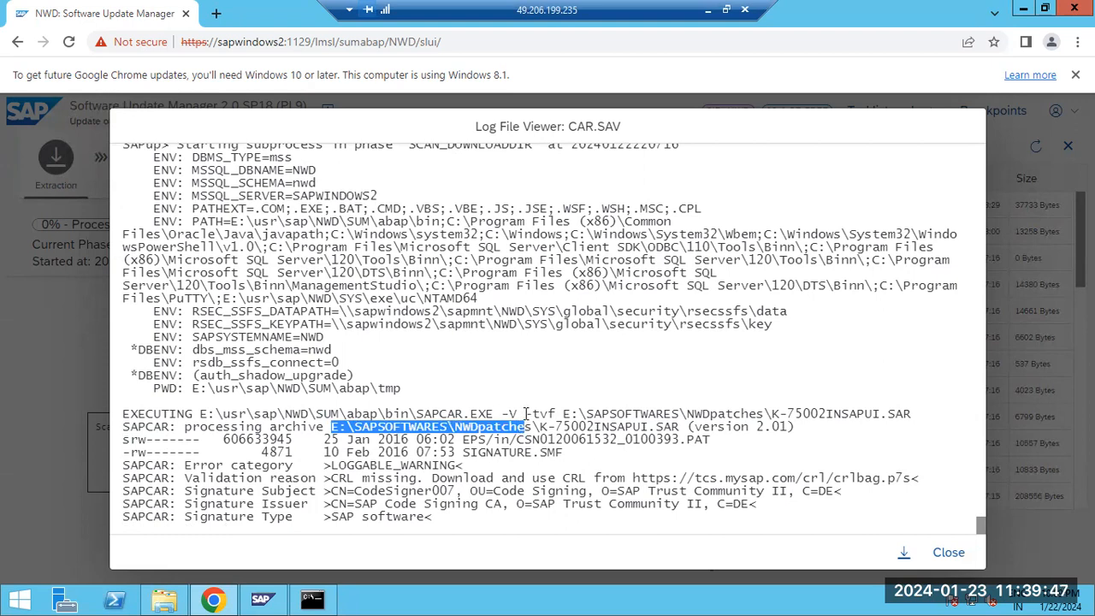
pyautogui.click(945, 552)
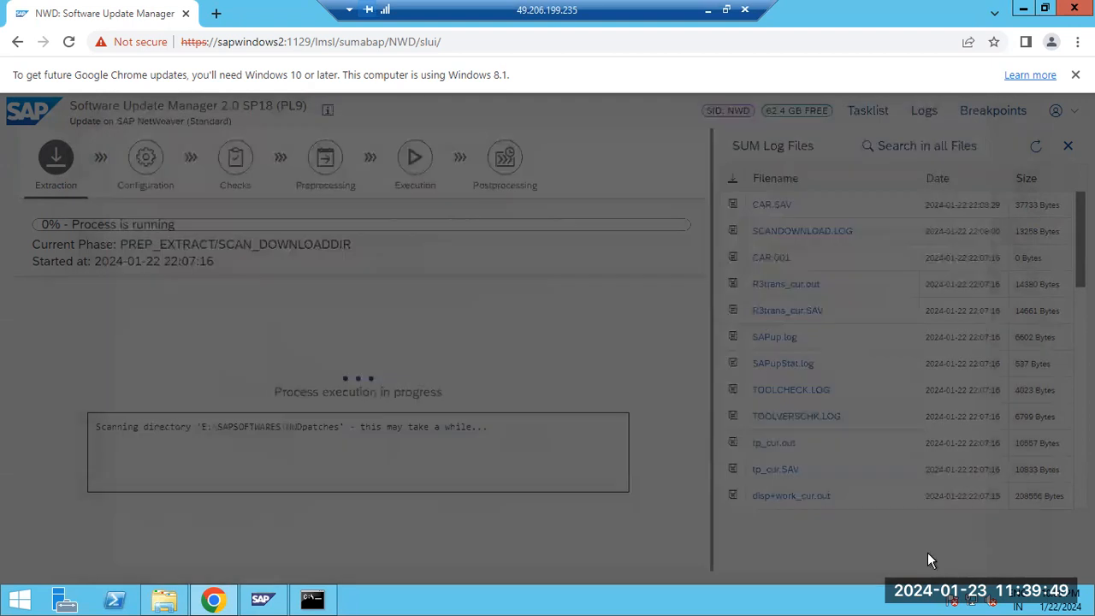
pyautogui.click(1036, 147)
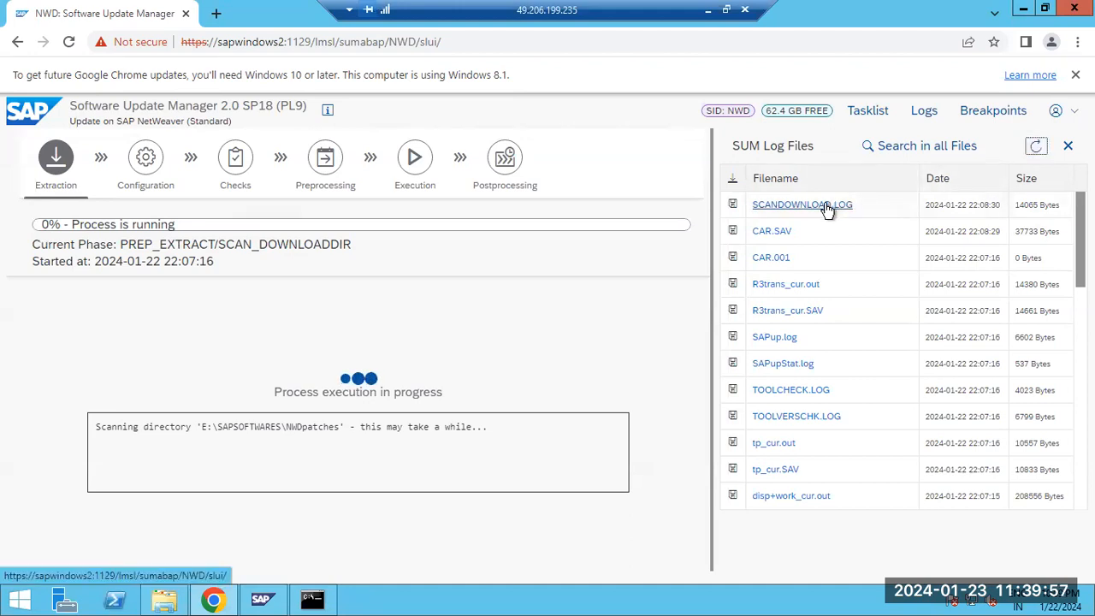
pyautogui.click(216, 600)
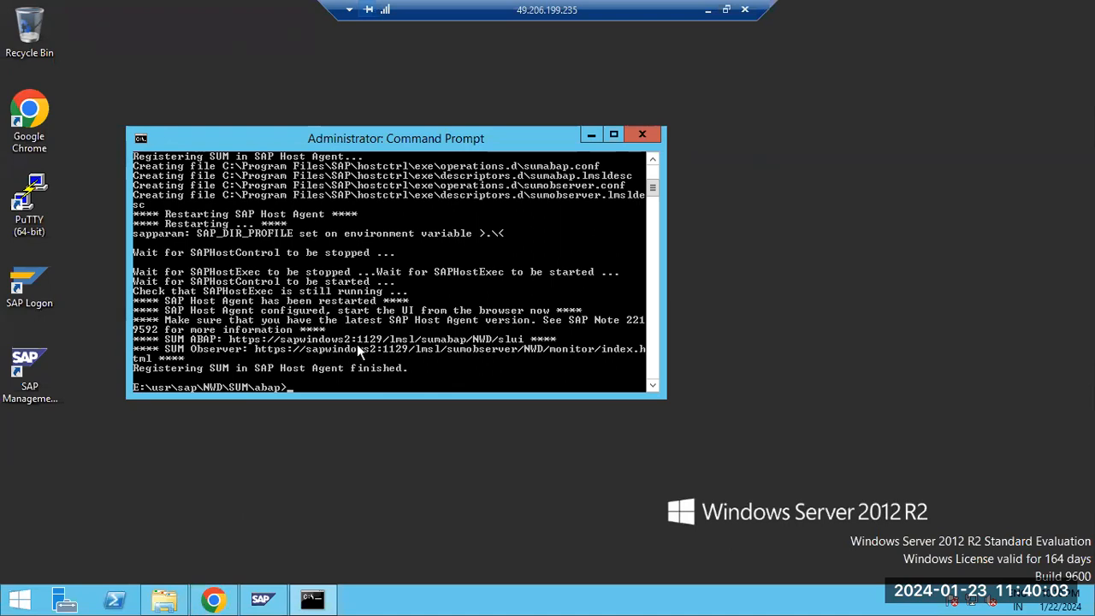
pyautogui.click(214, 599)
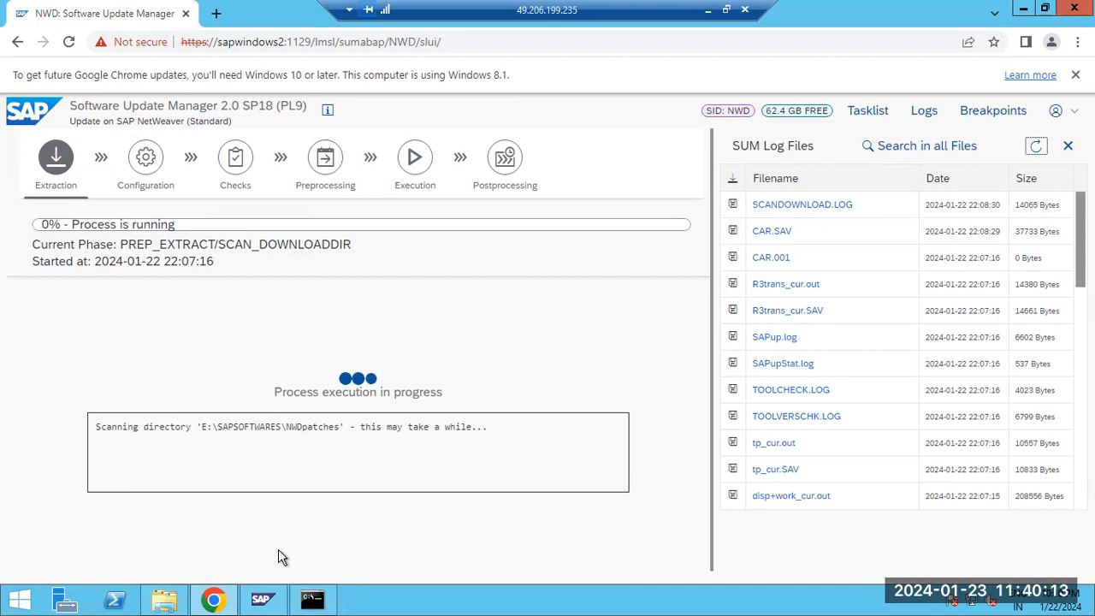
pyautogui.click(213, 599)
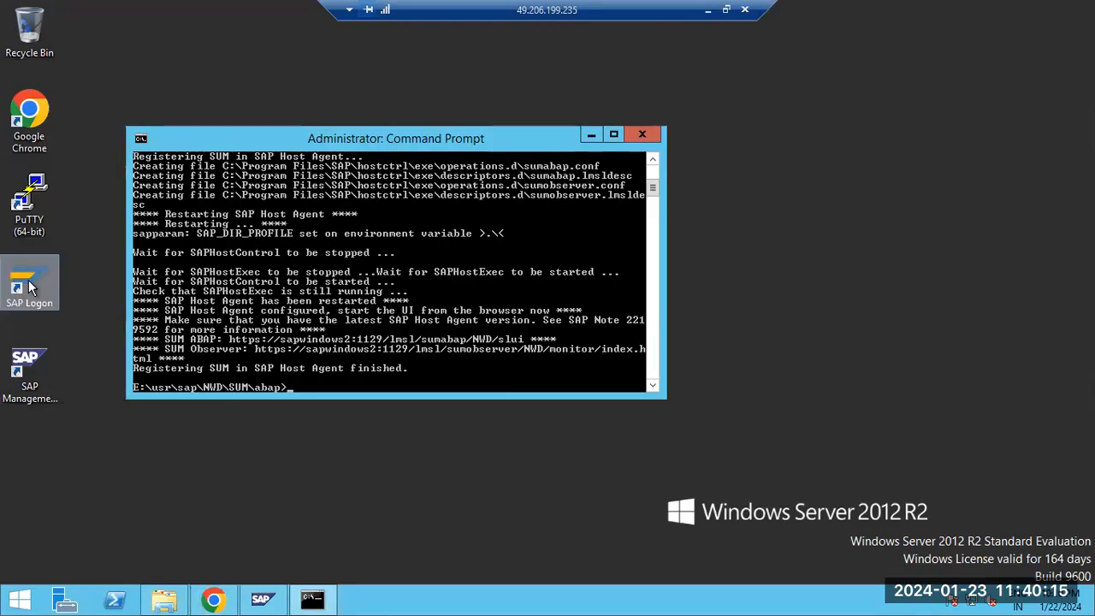
pyautogui.click(214, 600)
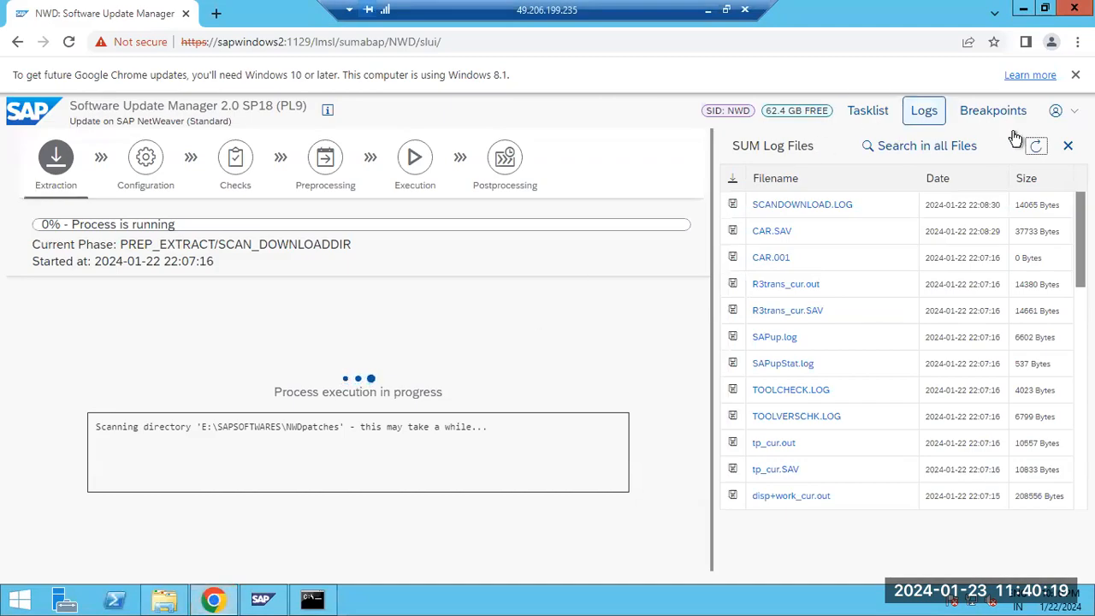
# Refresh the SUM log file list repeatedly and check which phase the Extraction step is running
pyautogui.click(1036, 148)
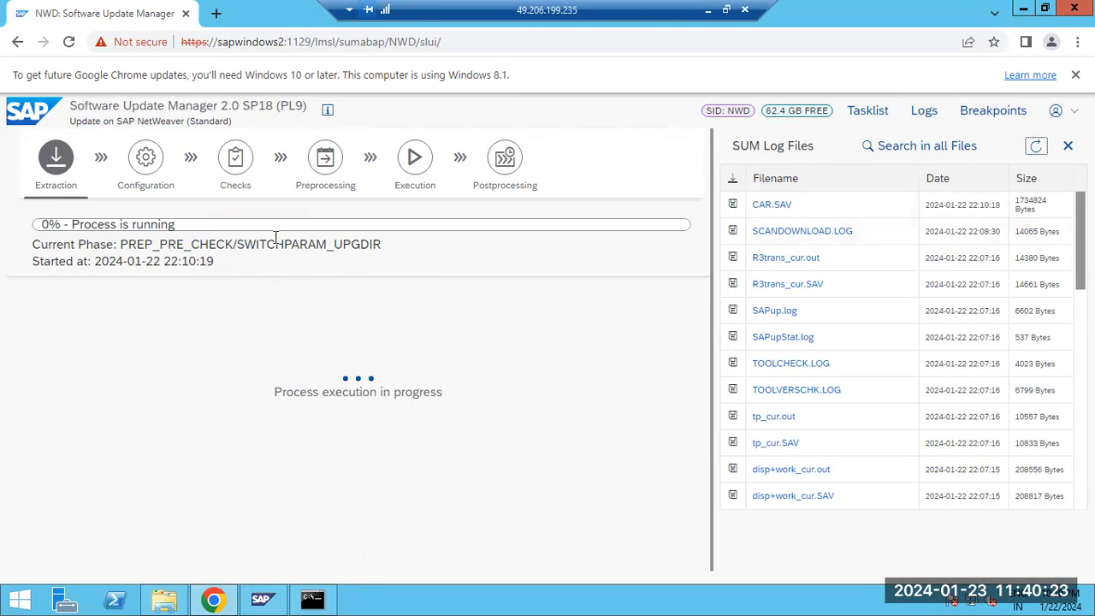
pyautogui.moveTo(246, 243); pyautogui.dragTo(385, 251)
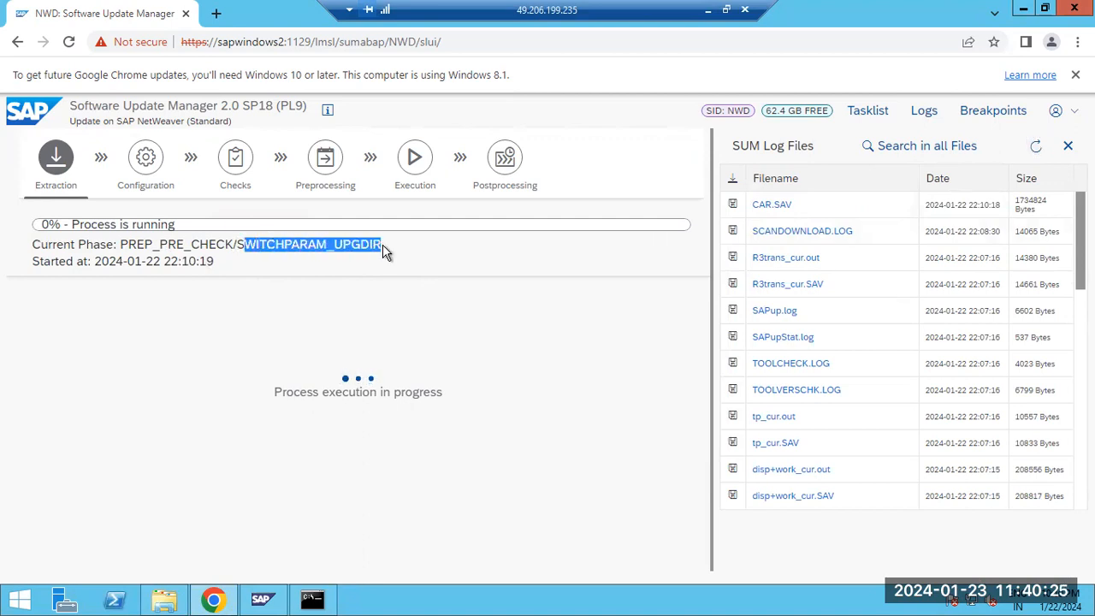
pyautogui.click(244, 244)
pyautogui.moveTo(237, 244); pyautogui.dragTo(395, 248)
pyautogui.click(1035, 146)
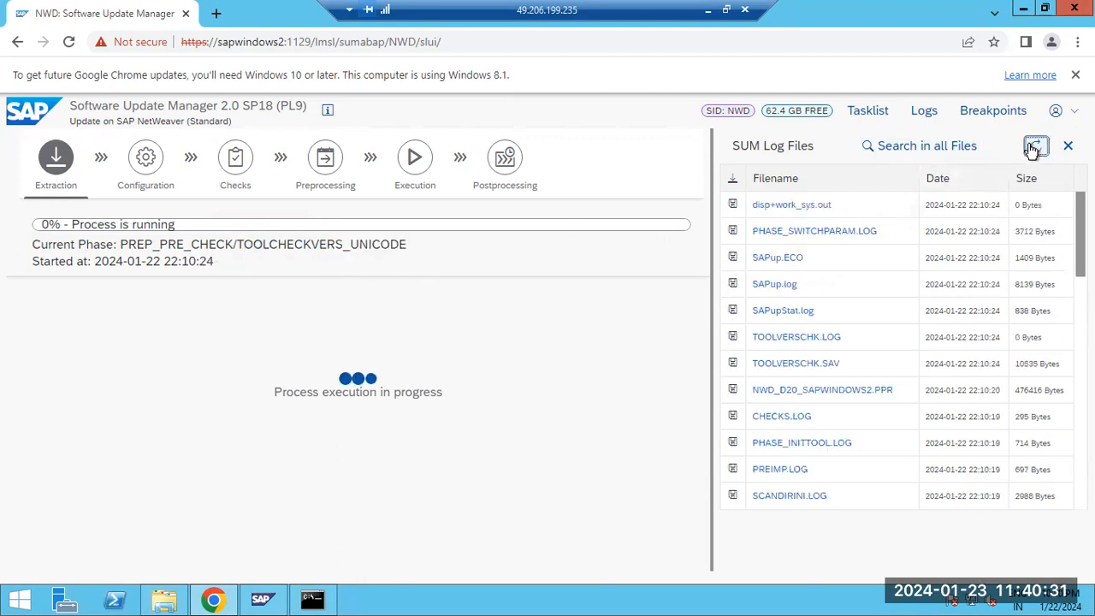
pyautogui.moveTo(295, 244); pyautogui.dragTo(406, 252)
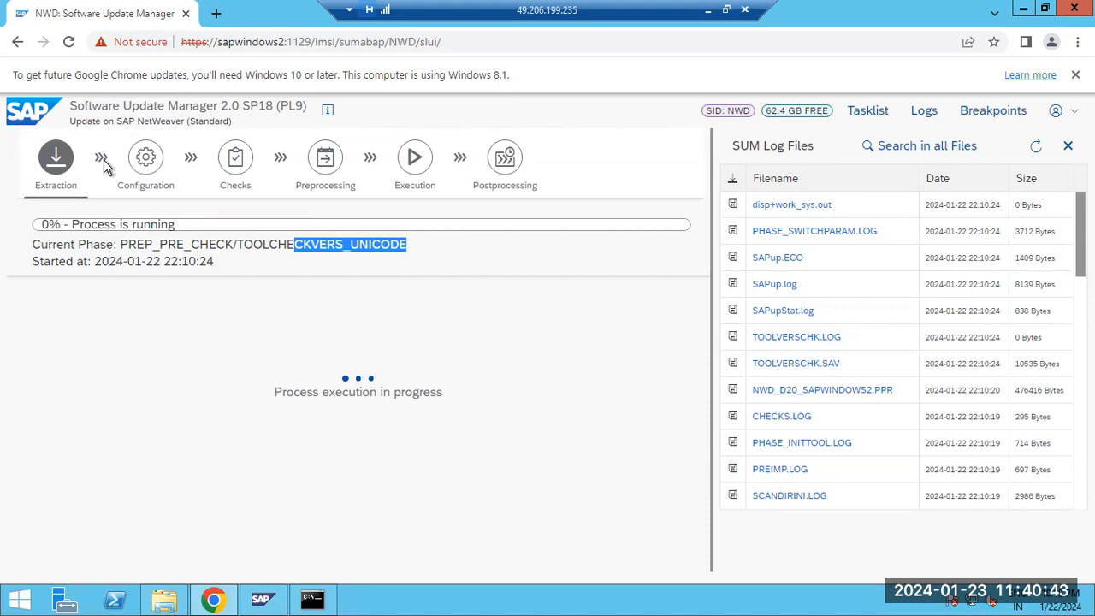
# Refresh the log file list and examine the running database check phase and the statements it executes
pyautogui.click(1035, 147)
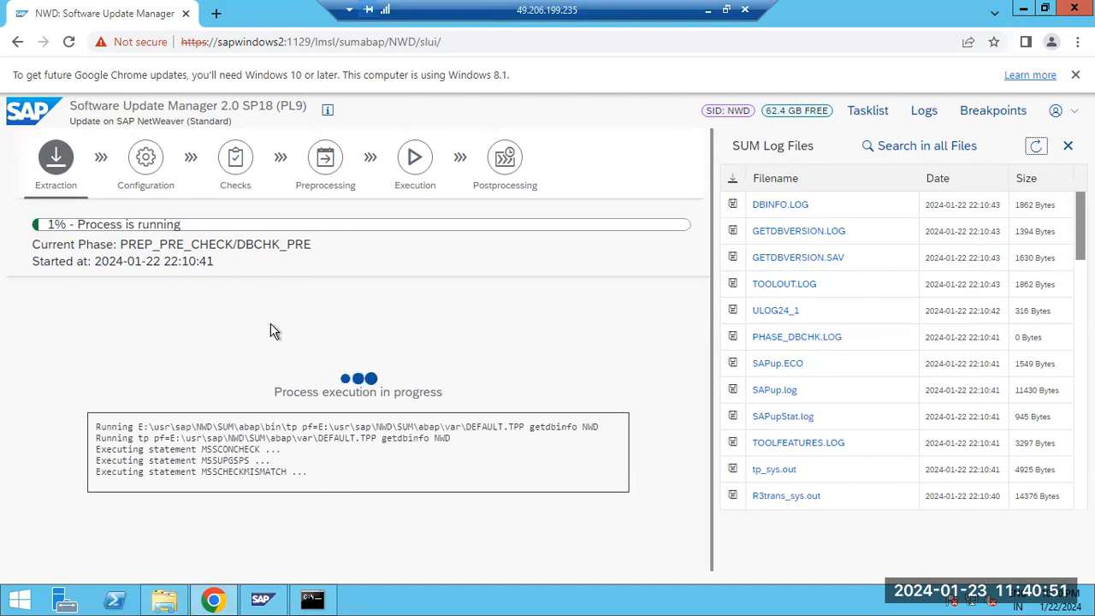
pyautogui.moveTo(247, 247); pyautogui.dragTo(312, 247)
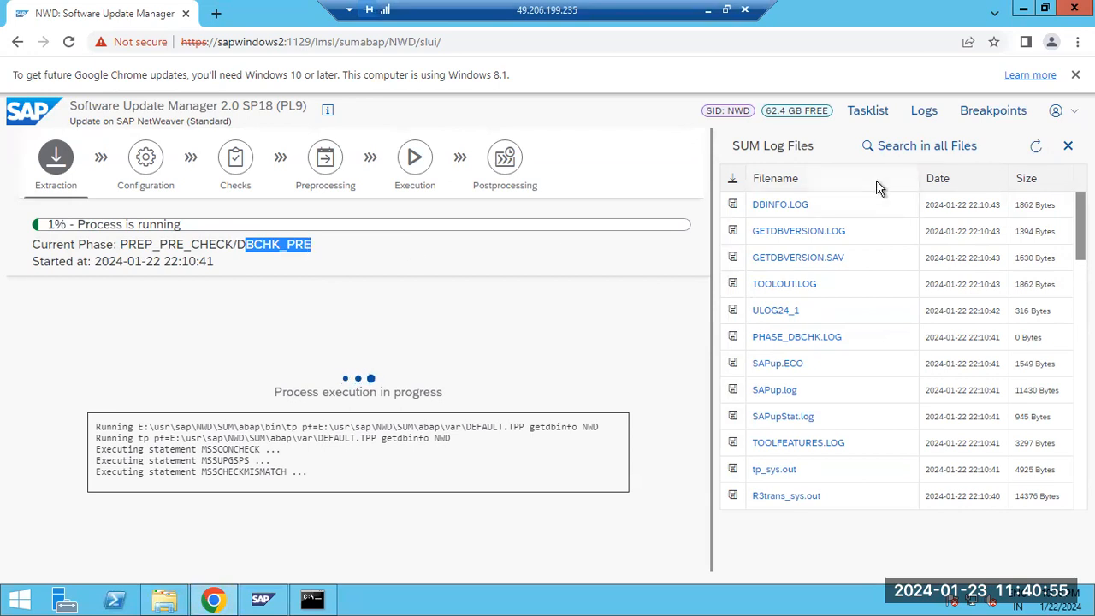
pyautogui.click(1037, 147)
pyautogui.click(1037, 148)
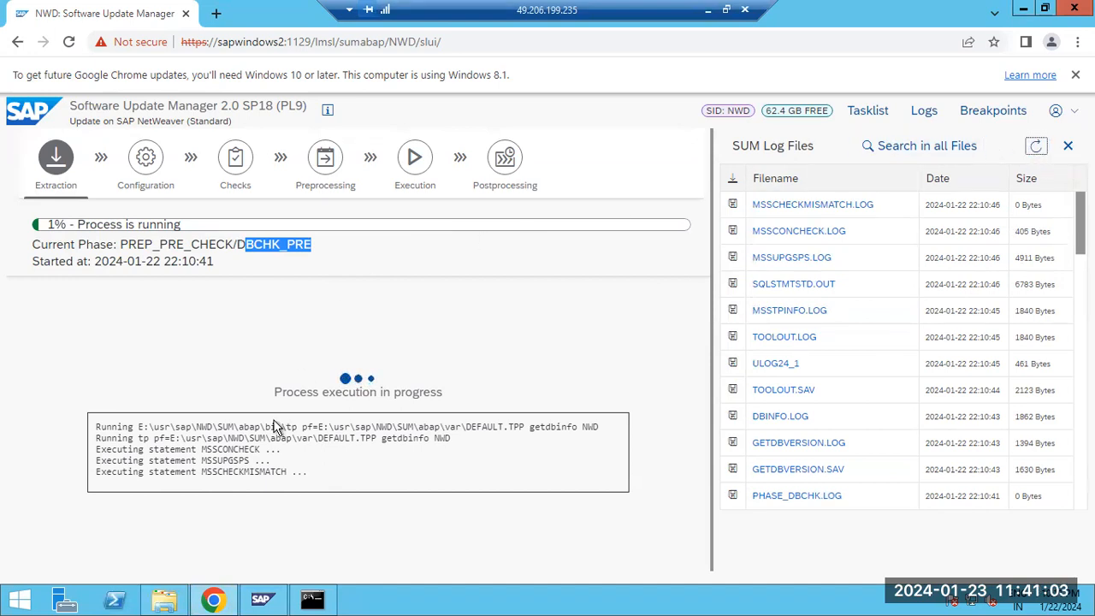
pyautogui.moveTo(230, 462); pyautogui.dragTo(278, 470)
pyautogui.click(284, 470)
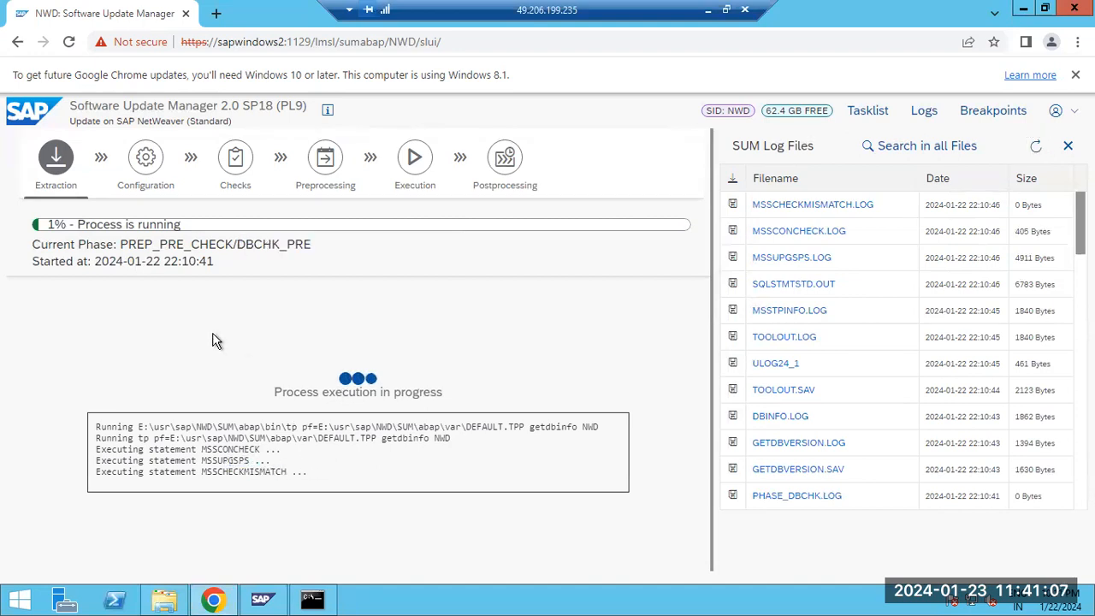
# Keep refreshing the SUM log file list to look for newly written log files
pyautogui.click(1036, 147)
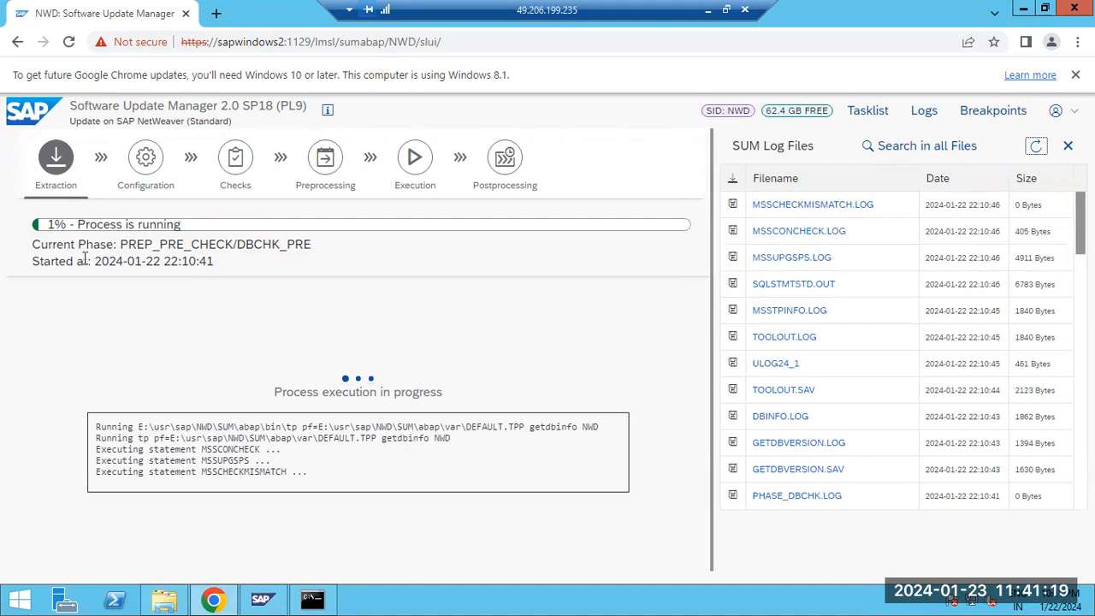
pyautogui.click(1036, 146)
pyautogui.click(1041, 151)
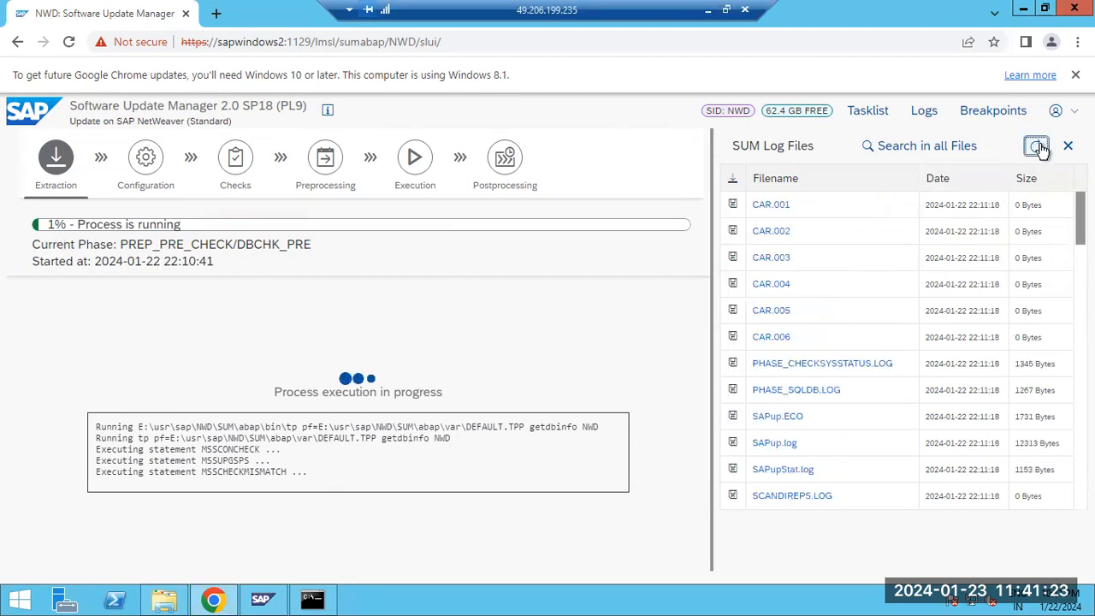
pyautogui.click(1039, 147)
pyautogui.click(1038, 147)
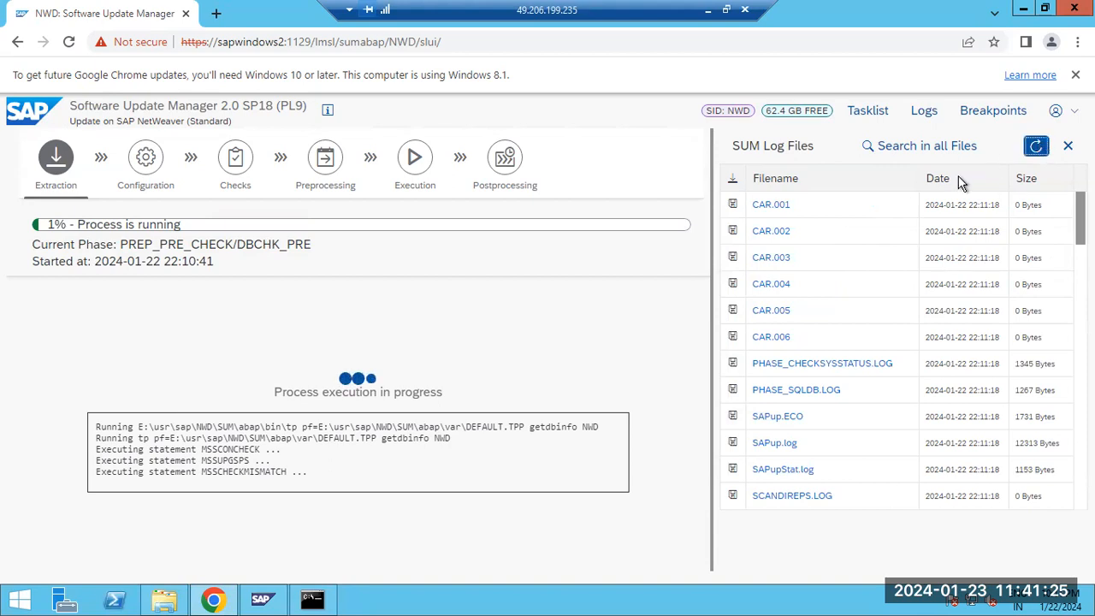
# Check the current phase name and read CAR.001 for the SAPCAR extraction command, then close the log
pyautogui.moveTo(254, 246); pyautogui.dragTo(330, 245)
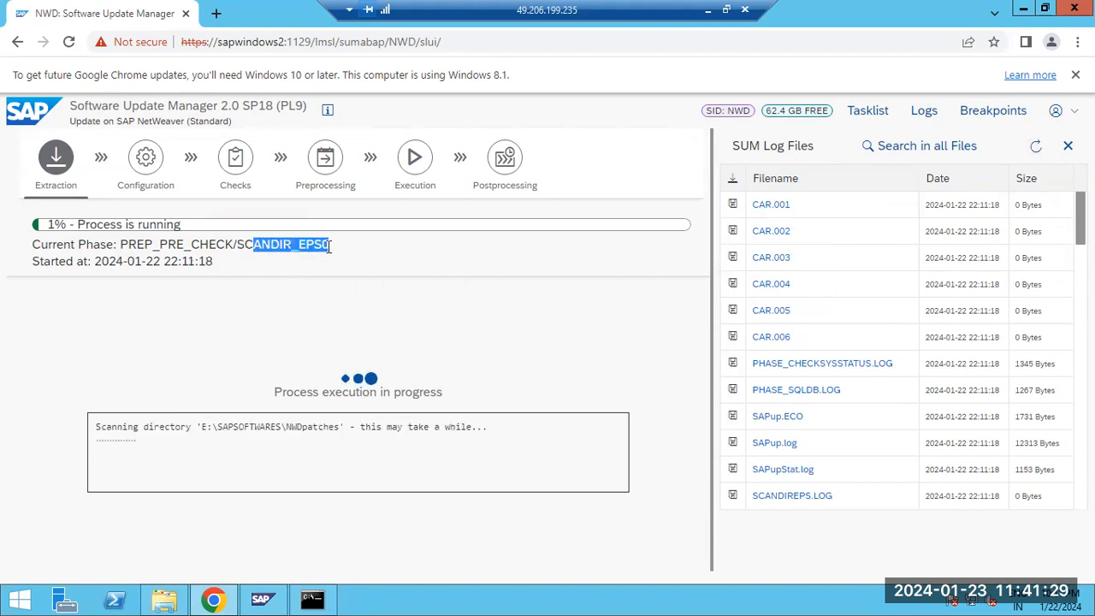
pyautogui.click(767, 205)
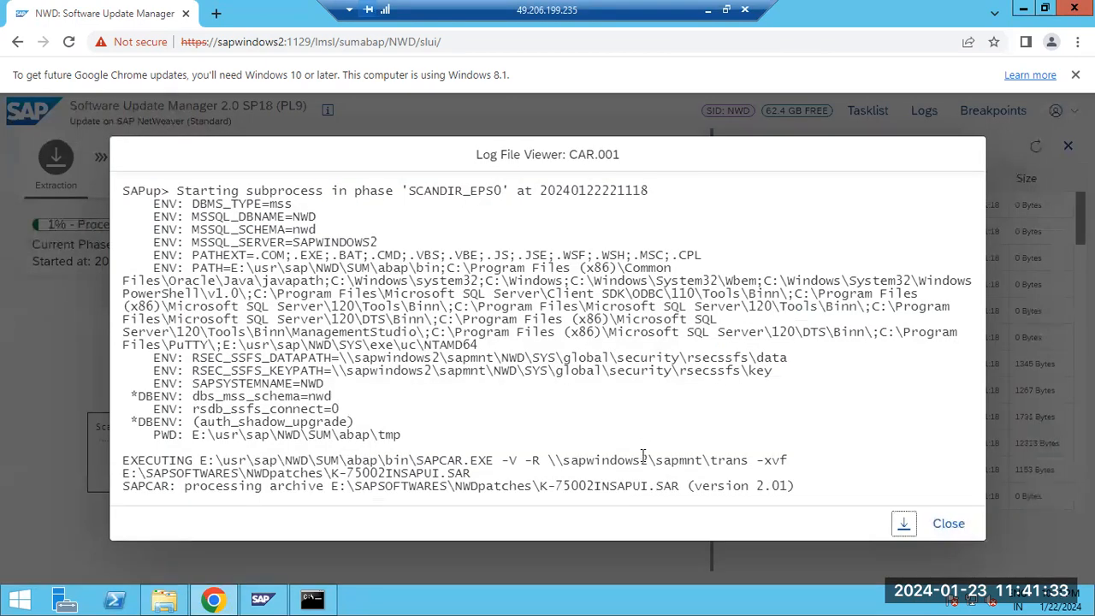
pyautogui.click(948, 525)
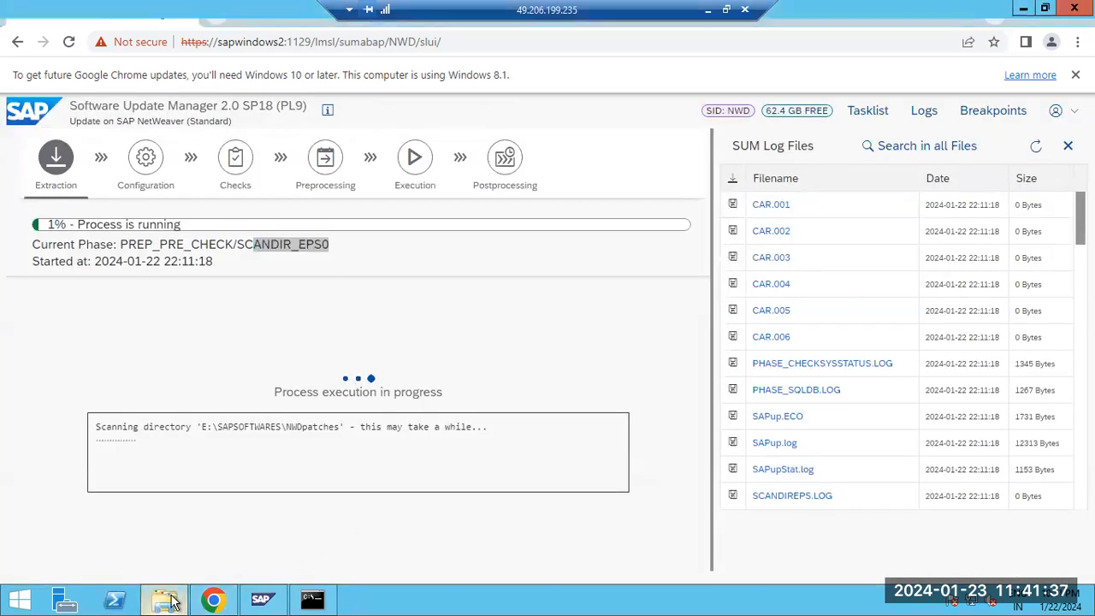
# Switch to File Explorer and browse to E:\usr\sap\trans\EPS\in to check the extracted PAT files
pyautogui.click(165, 600)
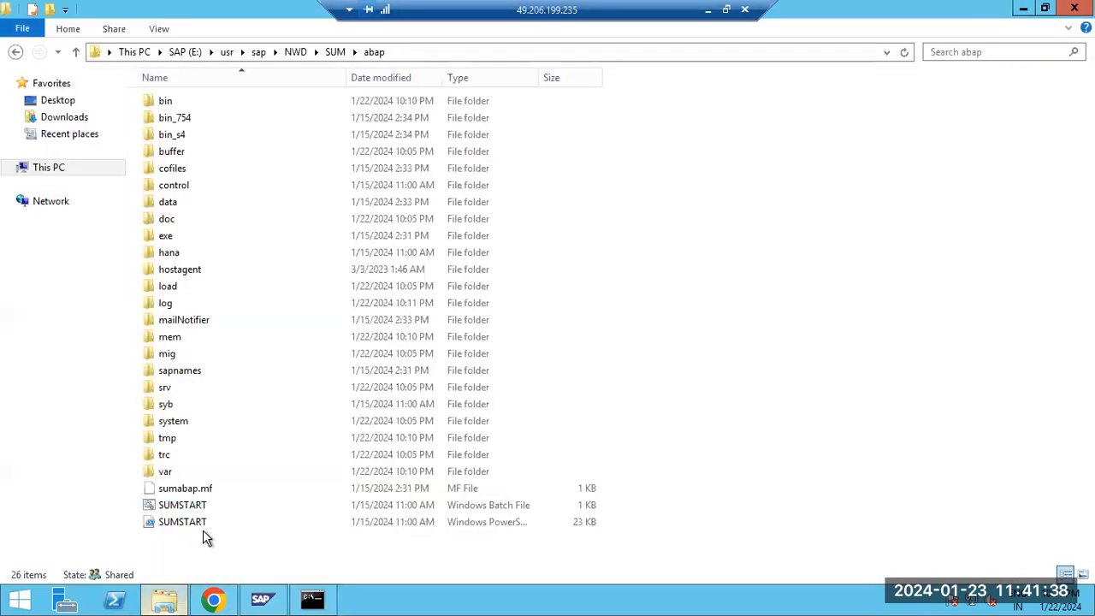
pyautogui.click(259, 52)
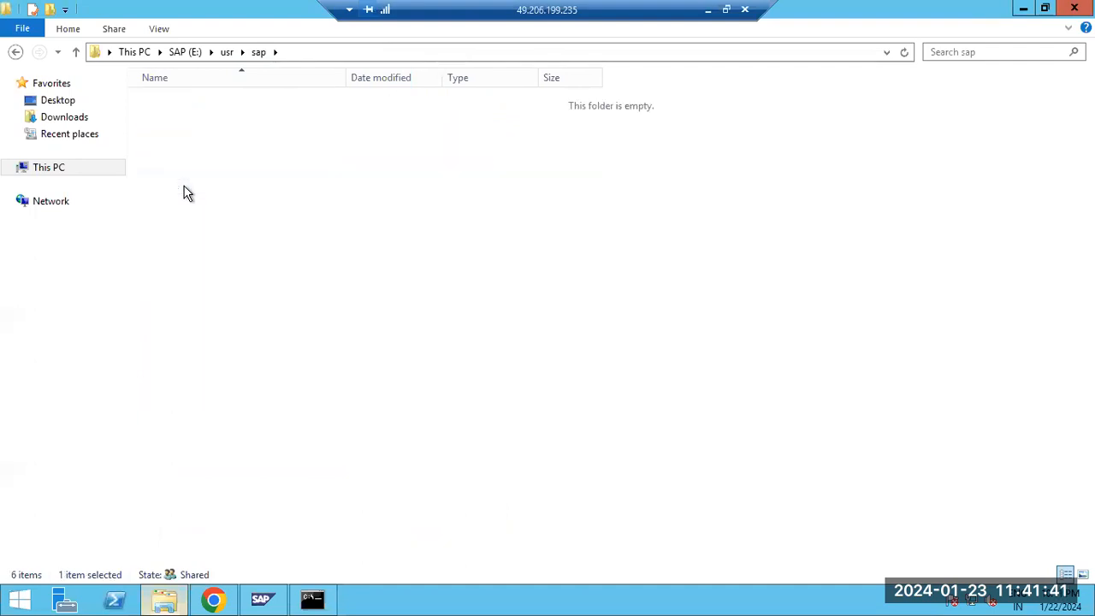
pyautogui.doubleClick(187, 194)
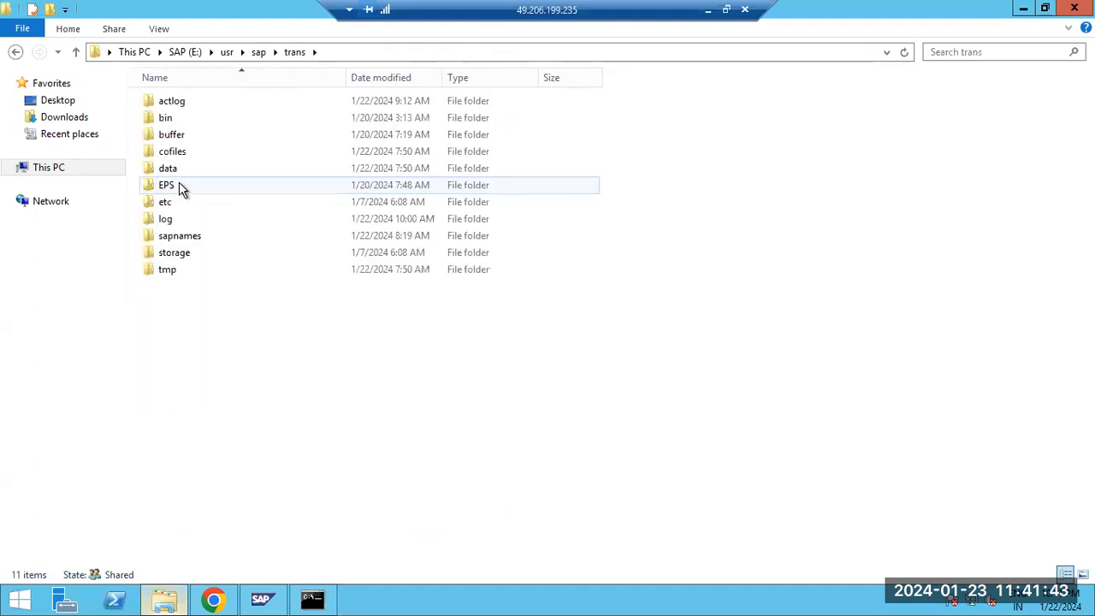
pyautogui.doubleClick(179, 189)
pyautogui.doubleClick(164, 107)
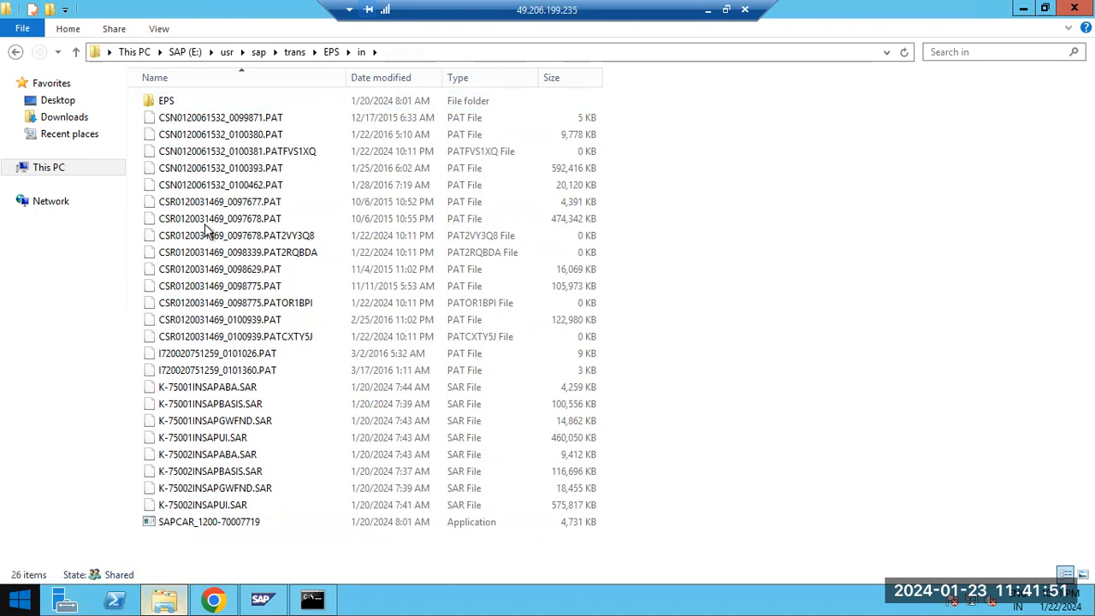
# Return to Software Update Manager in Chrome and refresh the SUM log file list
pyautogui.click(312, 599)
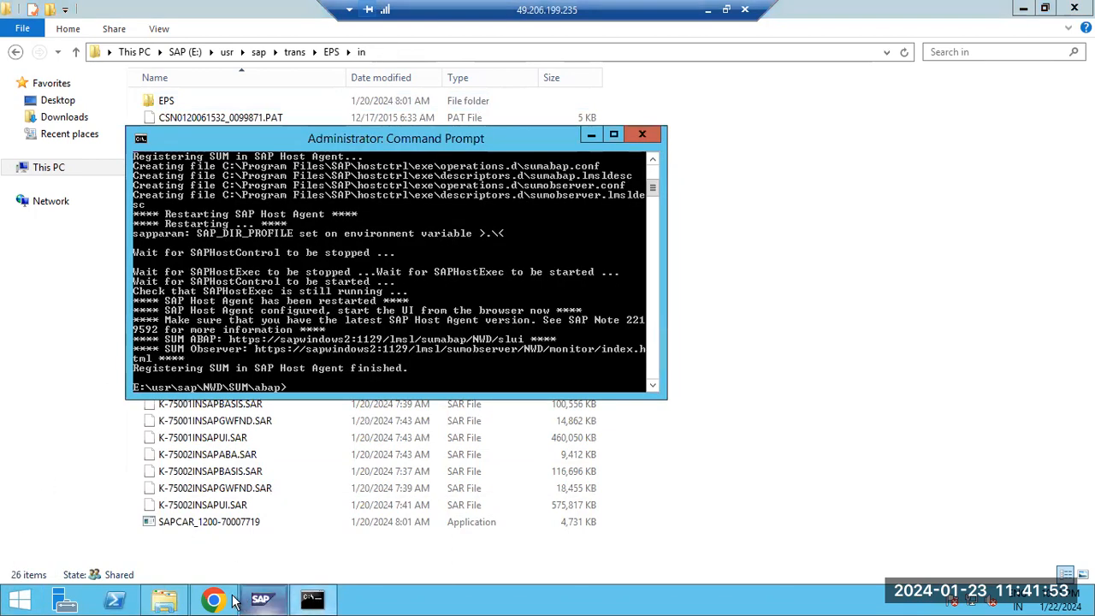
pyautogui.click(214, 599)
pyautogui.click(1037, 154)
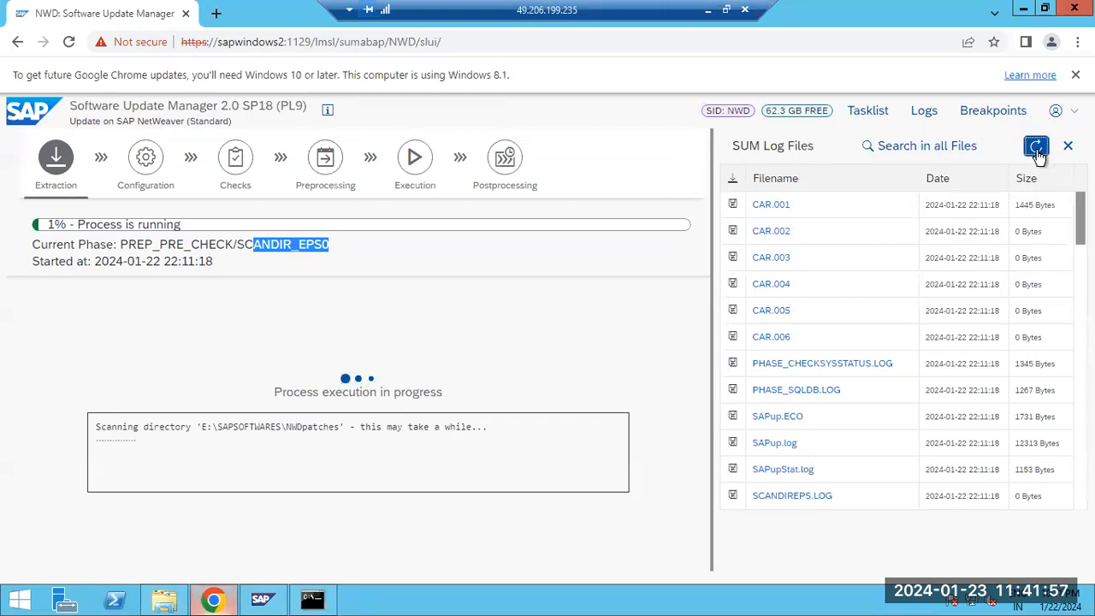
pyautogui.click(1036, 153)
pyautogui.click(1036, 152)
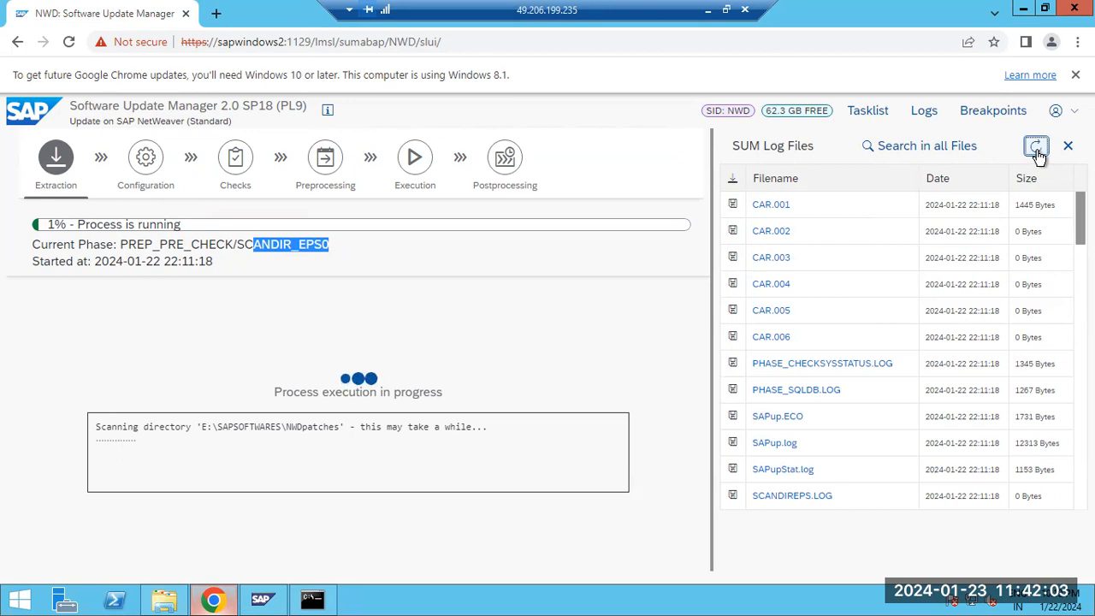
# Read the CAR.001 log, highlight the trans target in the SAPCAR command, and close the log
pyautogui.click(757, 208)
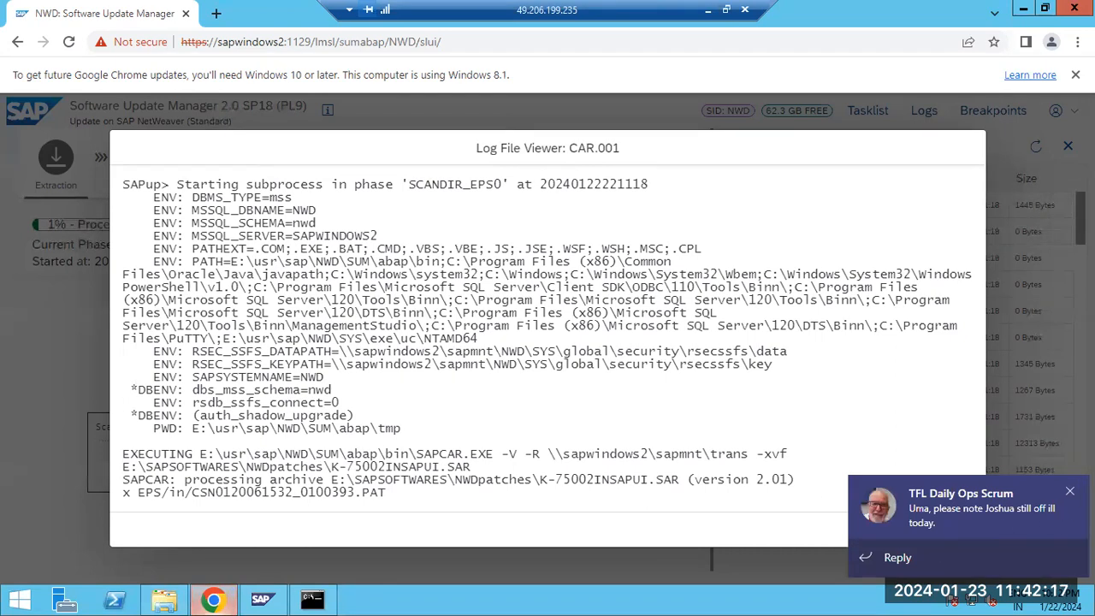
pyautogui.click(1070, 491)
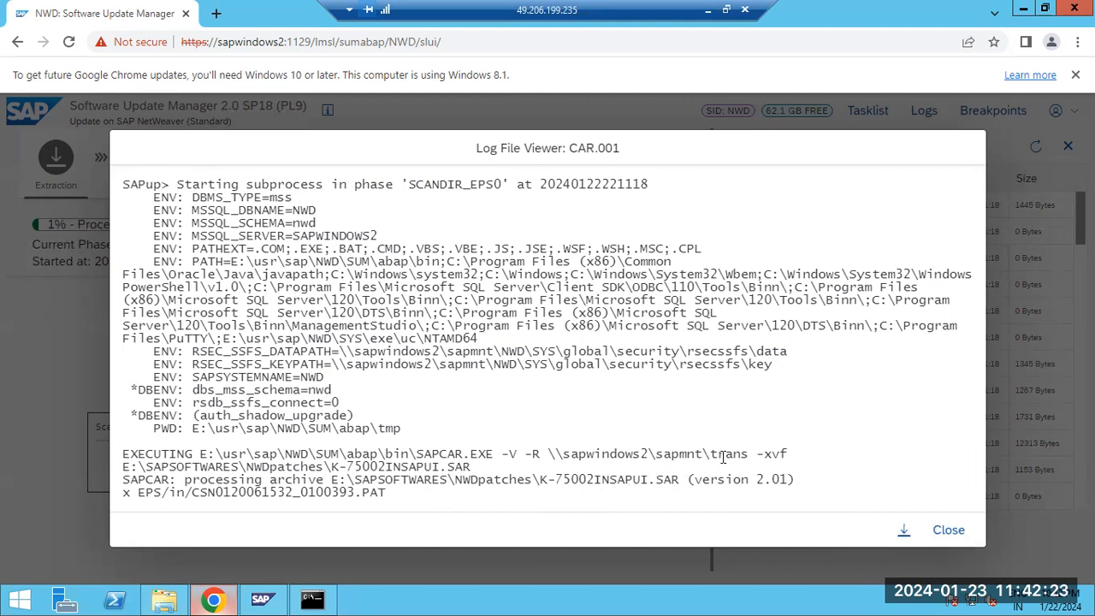
pyautogui.moveTo(715, 452); pyautogui.dragTo(836, 458)
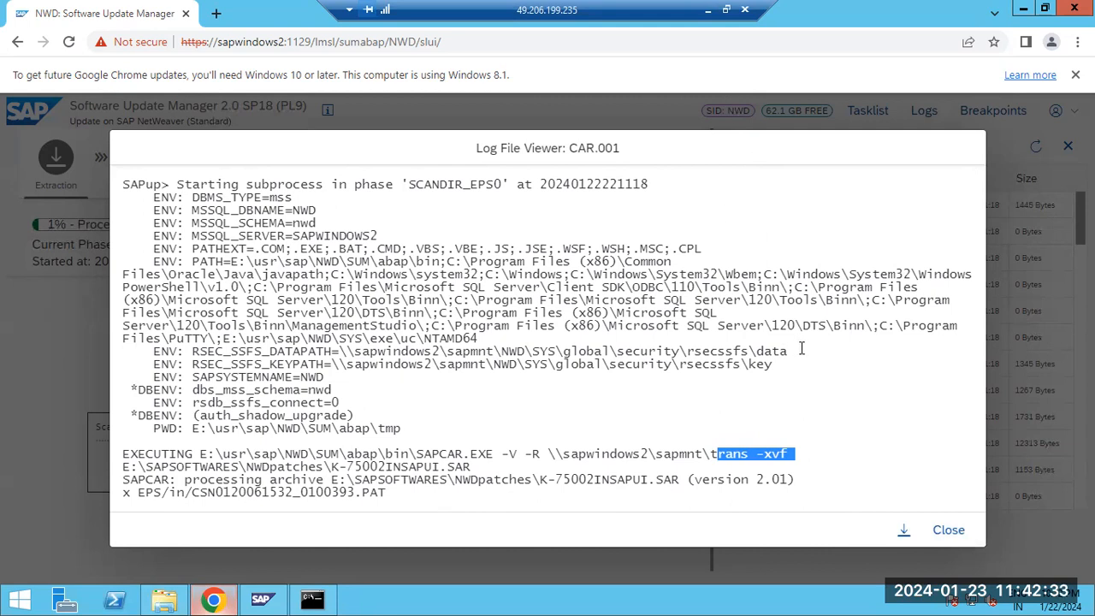
pyautogui.click(948, 530)
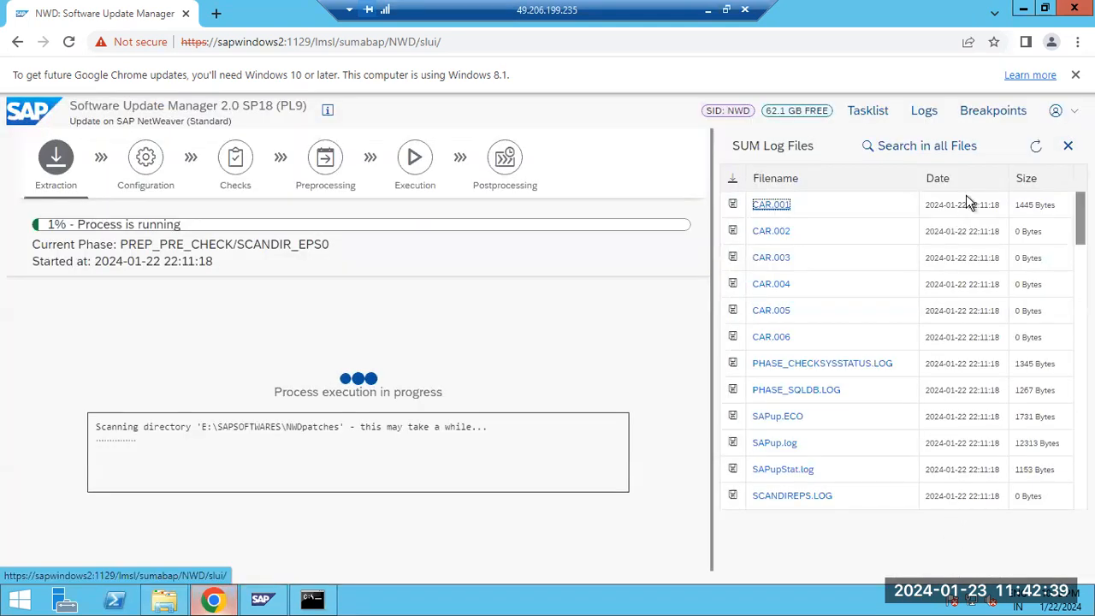
# Refresh the SUM log file list repeatedly to watch the CAR log files change during SCANDIR_EPS0
pyautogui.click(1036, 147)
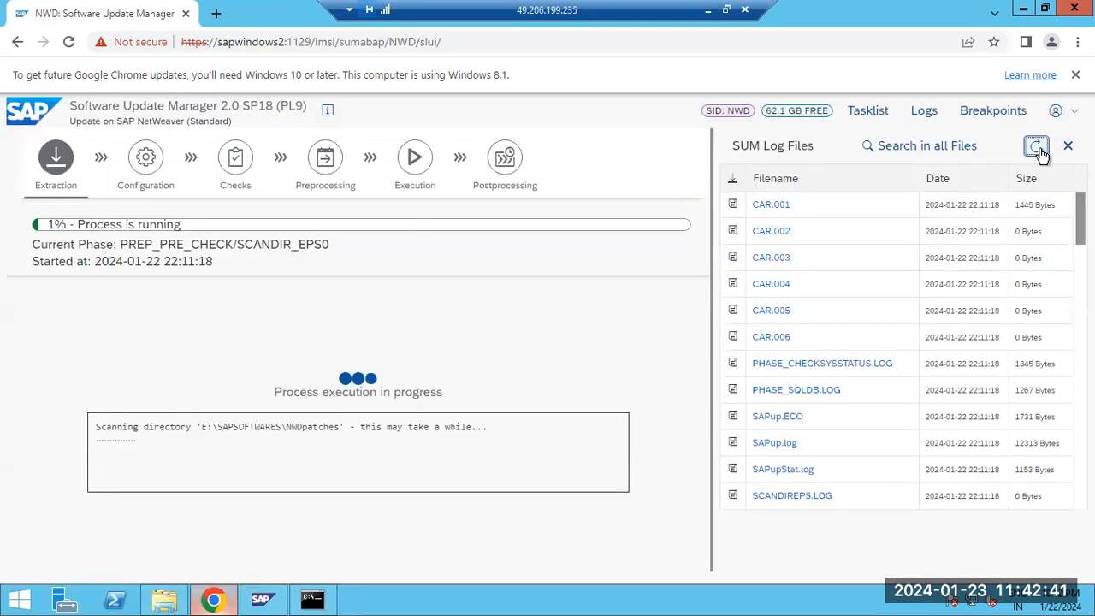
pyautogui.click(1041, 149)
pyautogui.click(1042, 149)
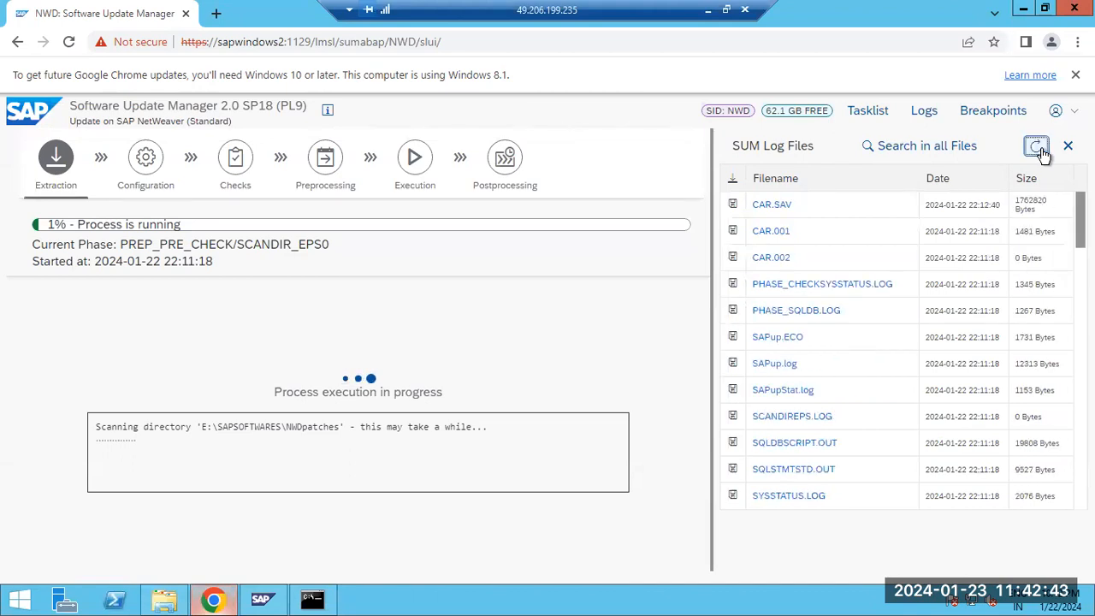
pyautogui.click(1039, 149)
pyautogui.click(1039, 149)
pyautogui.click(1040, 149)
# Check the EPS\in folder's item count in File Explorer, then return to Chrome and refresh the SUM log list
pyautogui.click(169, 602)
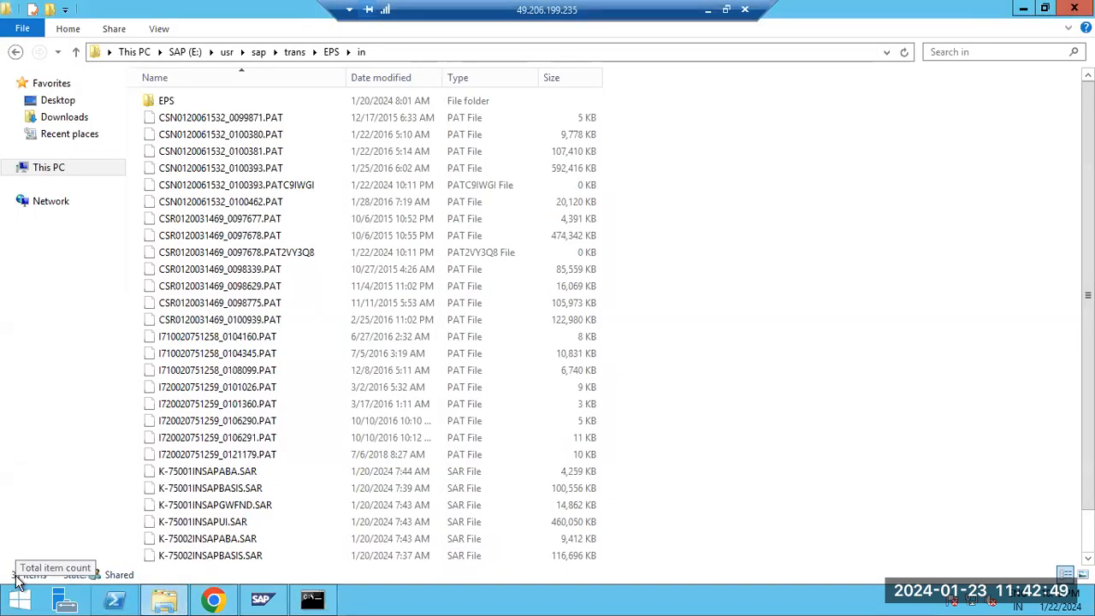
pyautogui.click(171, 600)
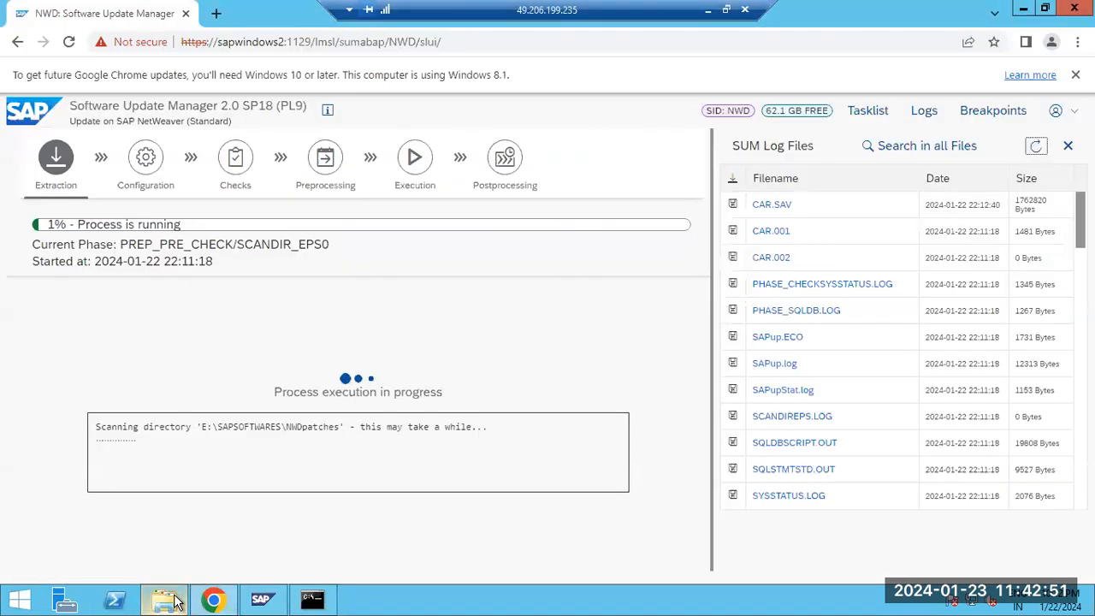
pyautogui.click(1036, 153)
pyautogui.click(214, 600)
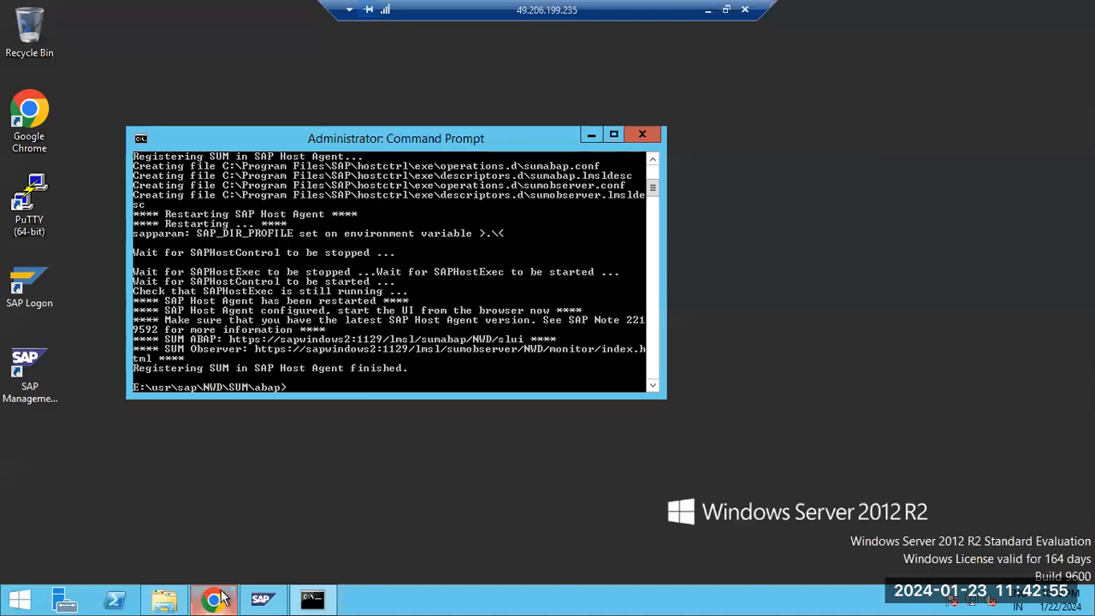
pyautogui.click(213, 598)
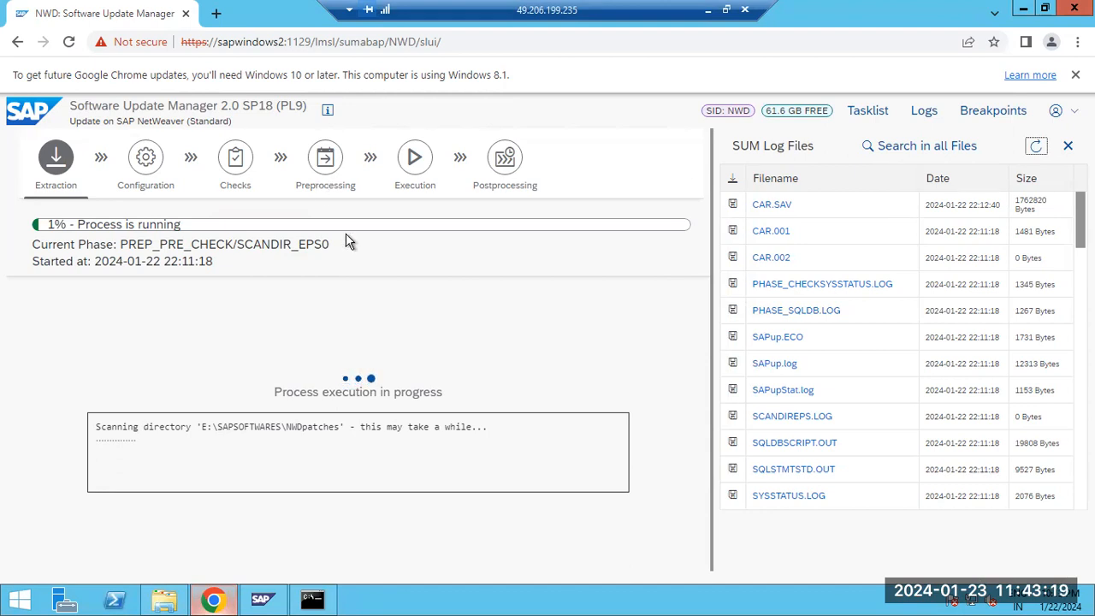
pyautogui.click(1036, 145)
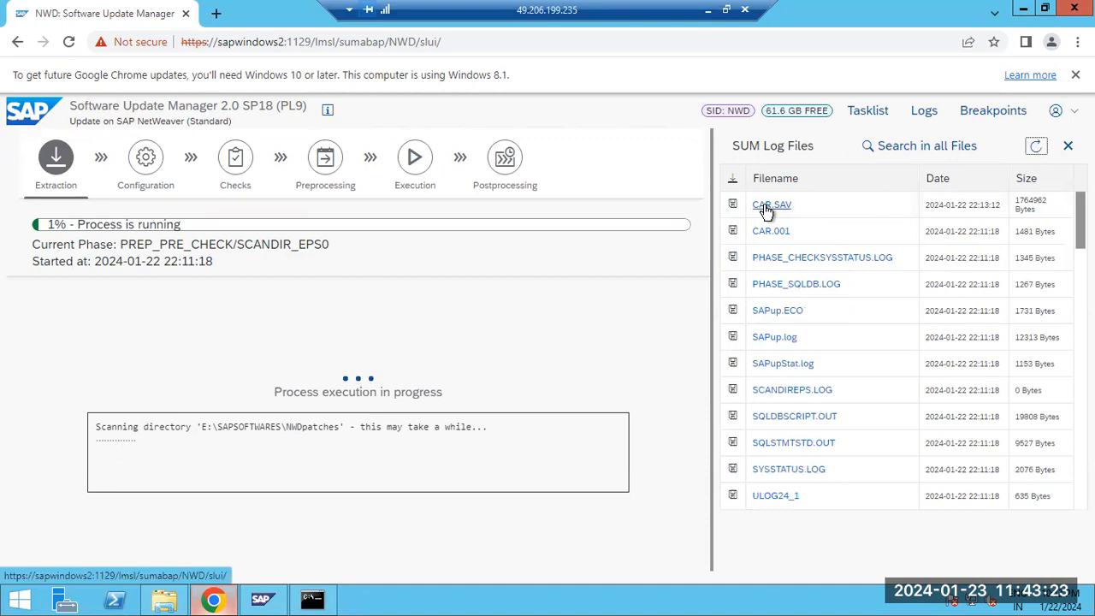
# Leave the remote session for the Paint notes and add the line "LOCKING ALl USEERS : EWZ5"
pyautogui.click(709, 8)
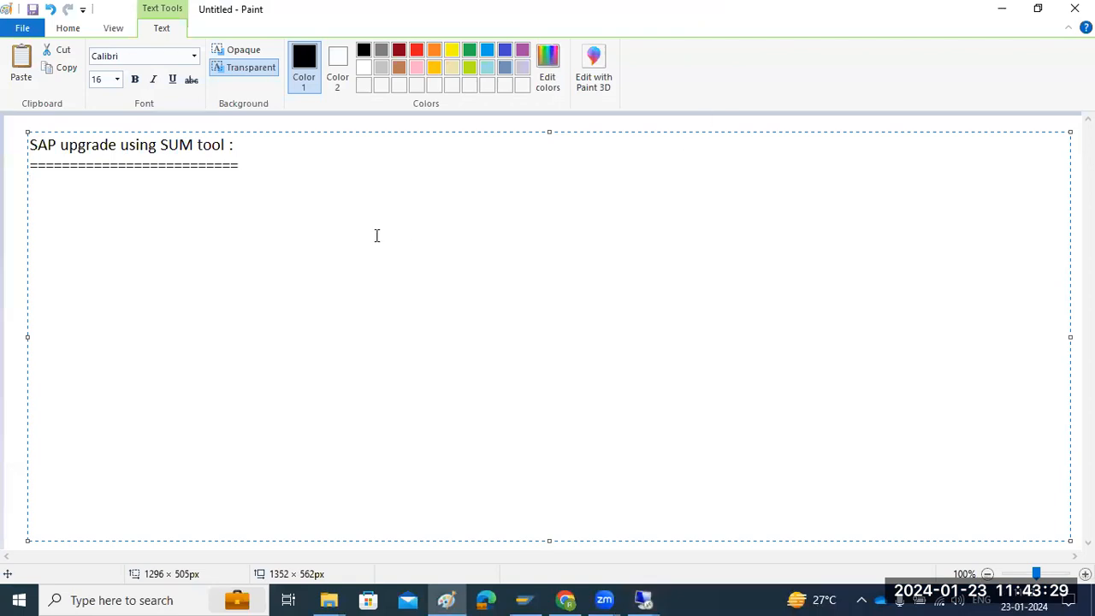
pyautogui.write('NG ')
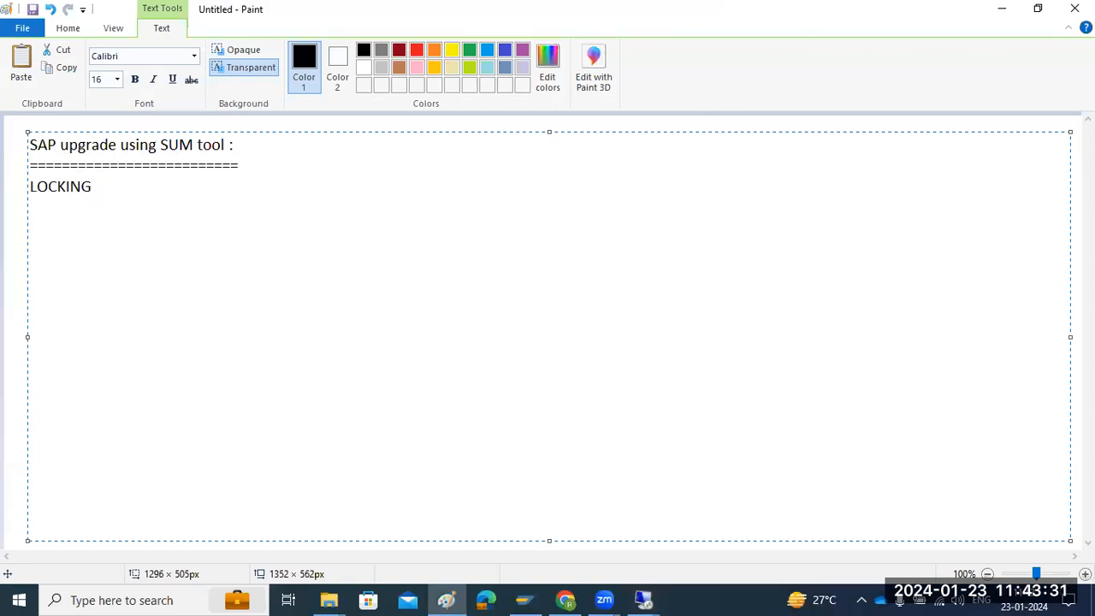
pyautogui.write('ALl USEERS ')
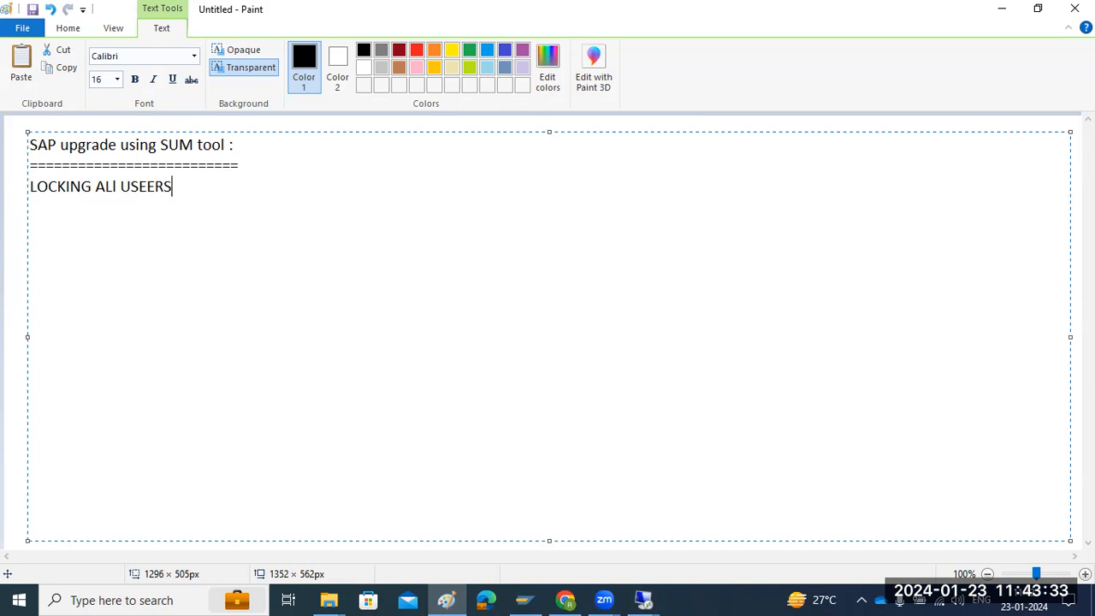
pyautogui.write(': EWZ5')
# Open the SAP ECC development connection in SAP Logon and log on to client 100 with the user name and password
pyautogui.click(525, 600)
pyautogui.click(321, 267)
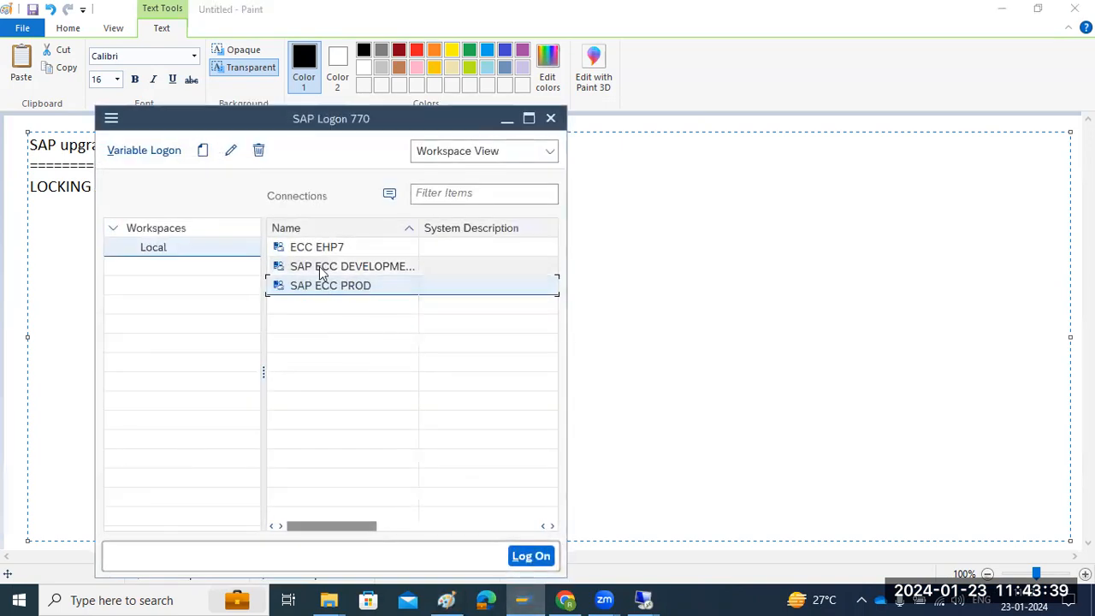
pyautogui.doubleClick(320, 266)
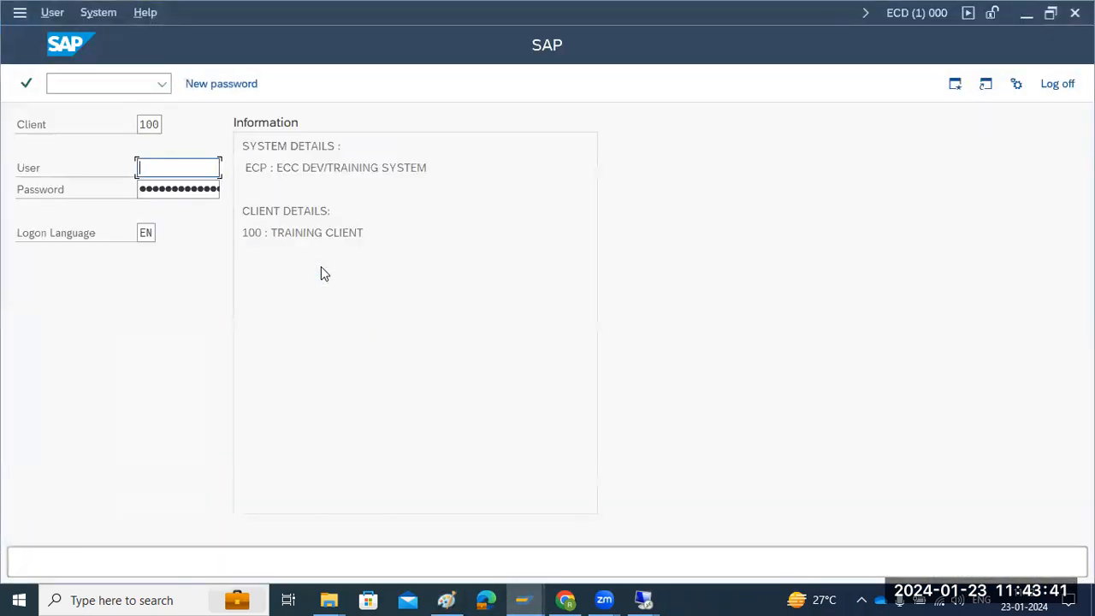
pyautogui.write('b')
pyautogui.click(190, 196)
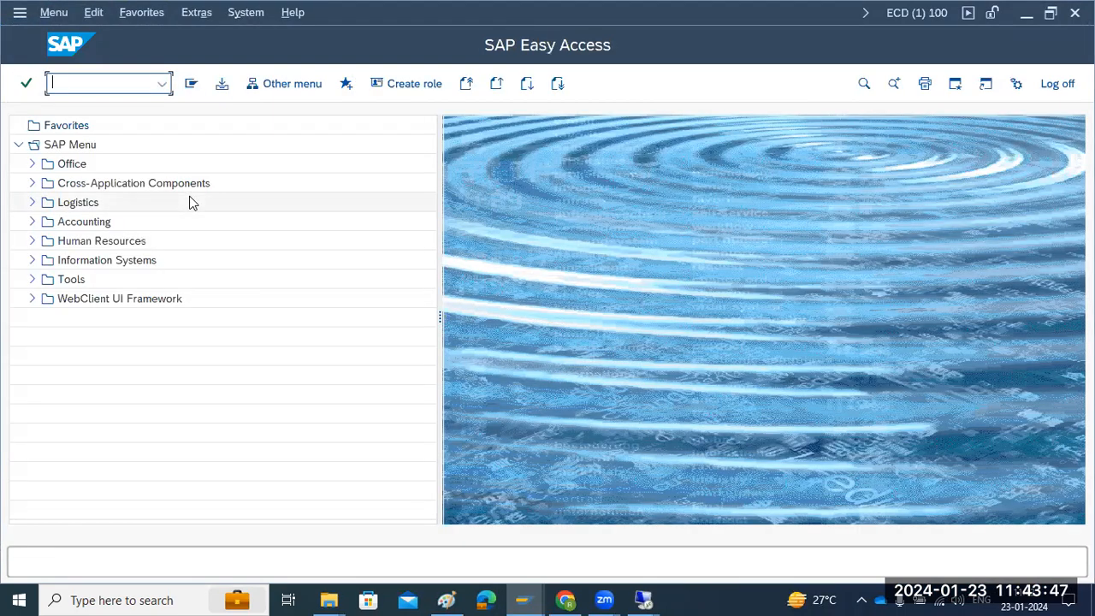
# Open transaction EWZ5 and try to lock all users without choosing any administrator
pyautogui.press('Return')
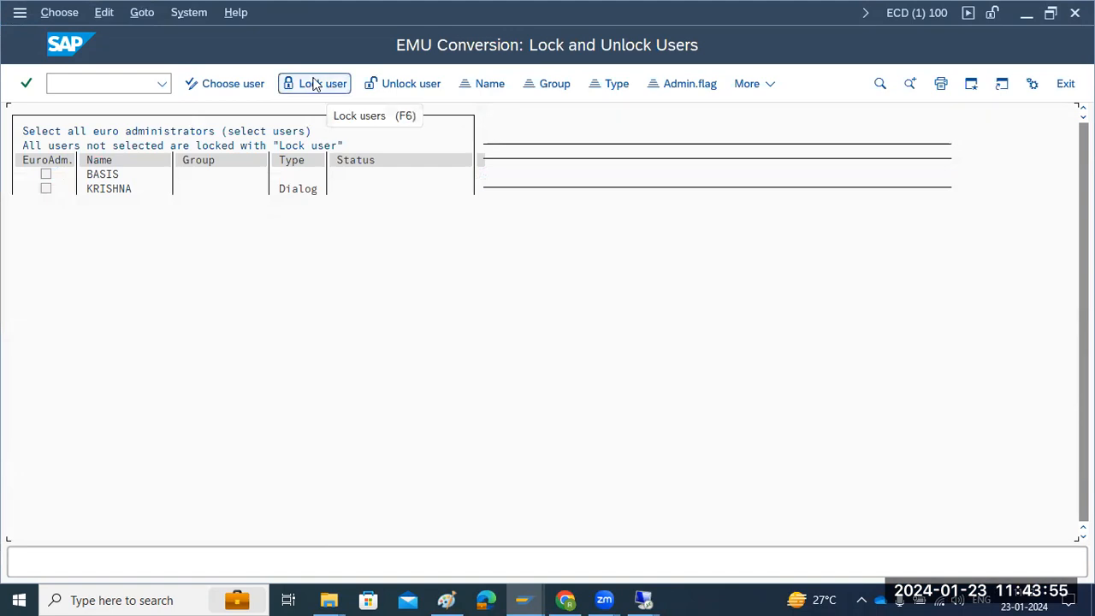
pyautogui.click(315, 84)
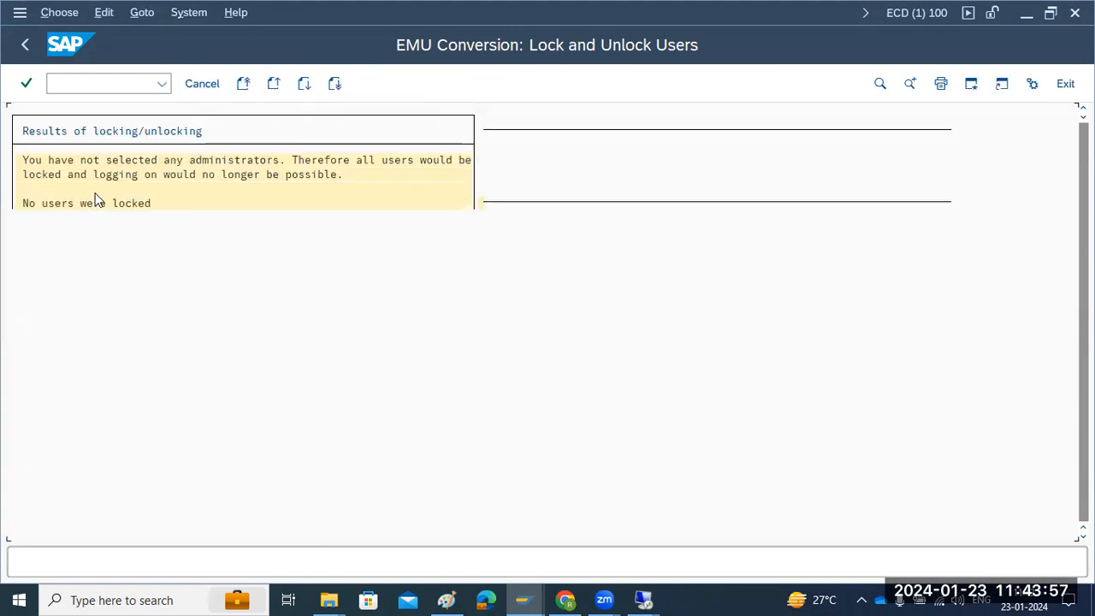
pyautogui.click(202, 84)
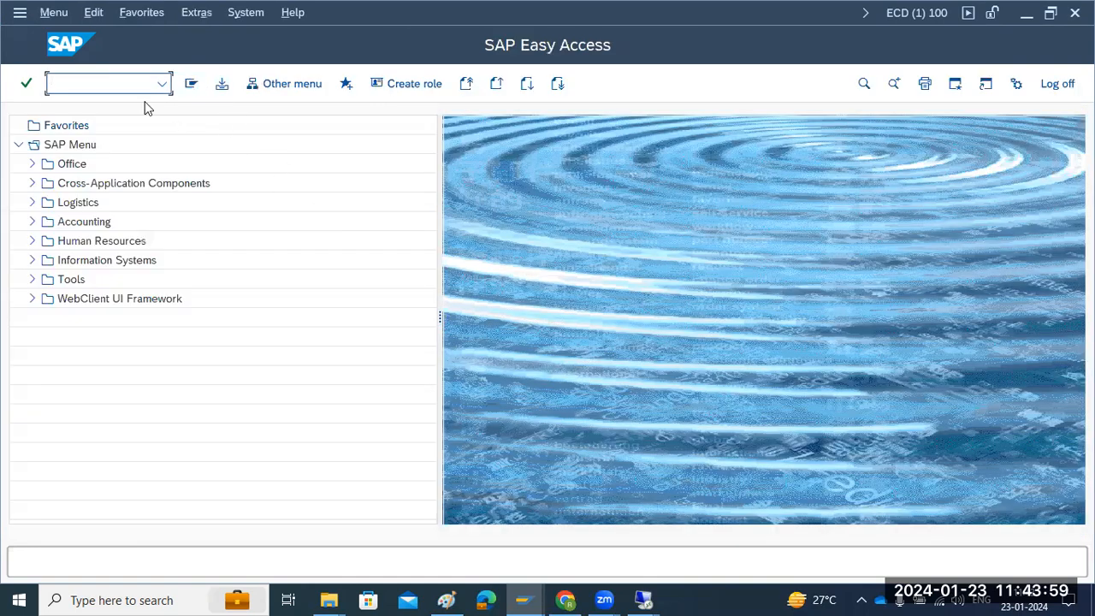
# Reopen EWZ5, save both listed users as euro administrators, and run the lock for all unselected users
pyautogui.click(162, 83)
pyautogui.click(76, 101)
pyautogui.press('Return')
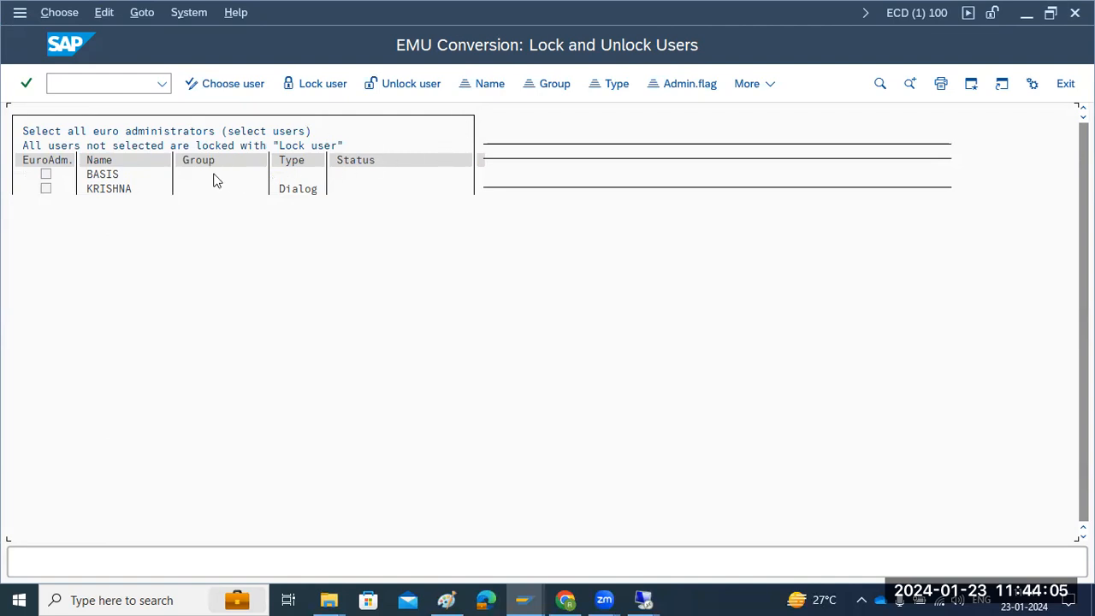
pyautogui.click(701, 88)
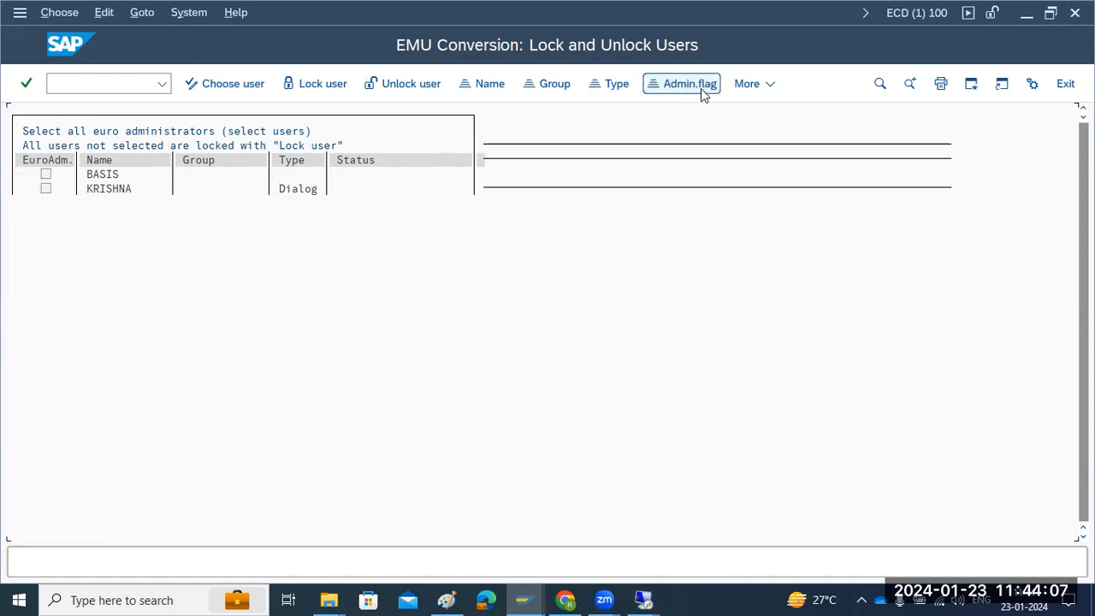
pyautogui.click(224, 85)
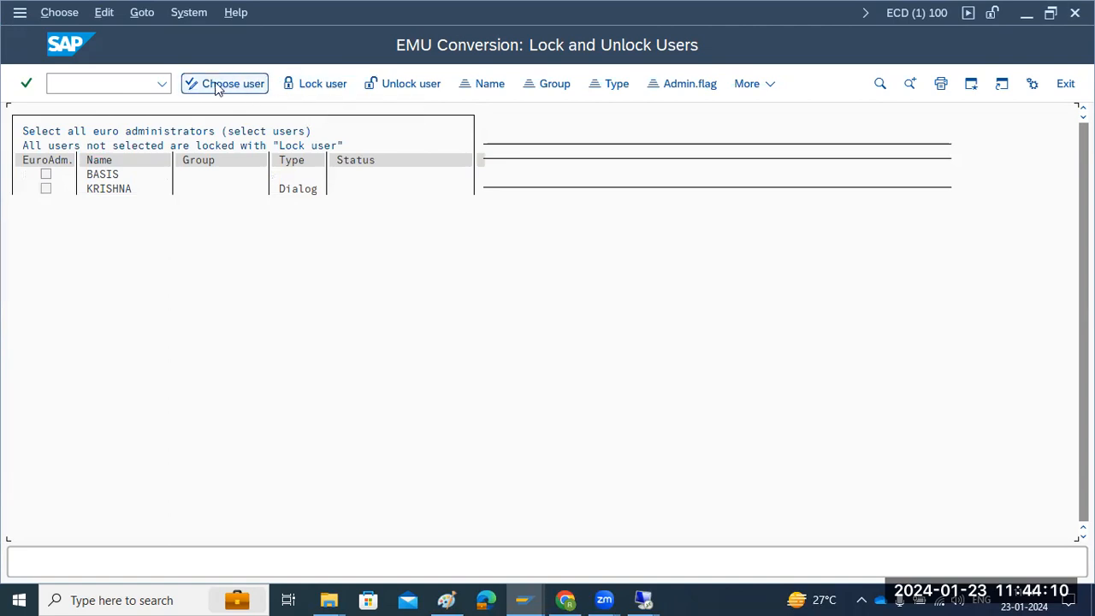
pyautogui.click(45, 188)
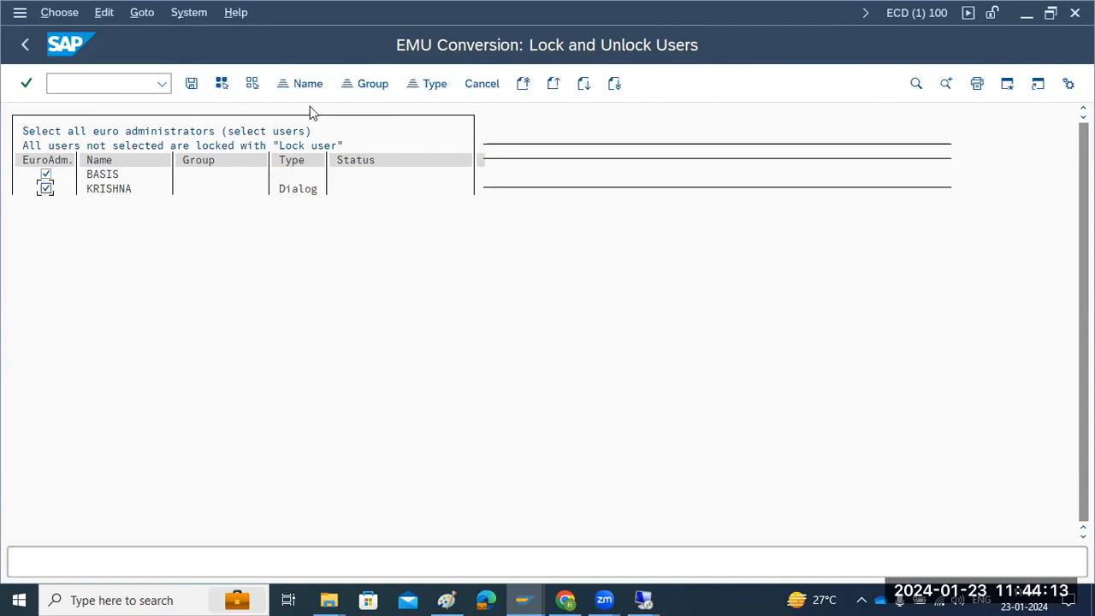
pyautogui.click(190, 83)
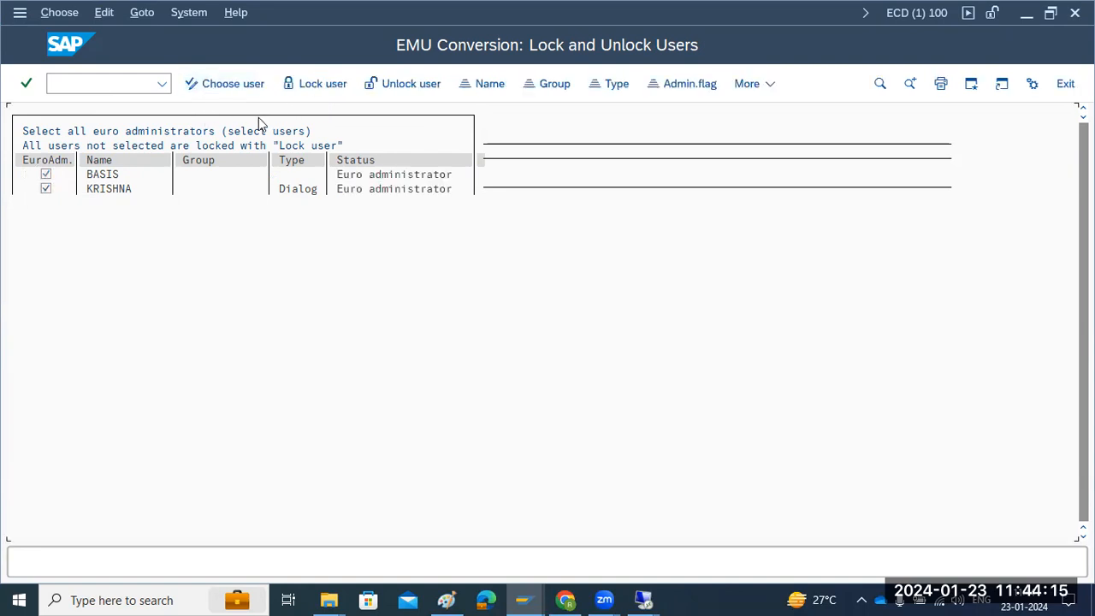
pyautogui.click(328, 89)
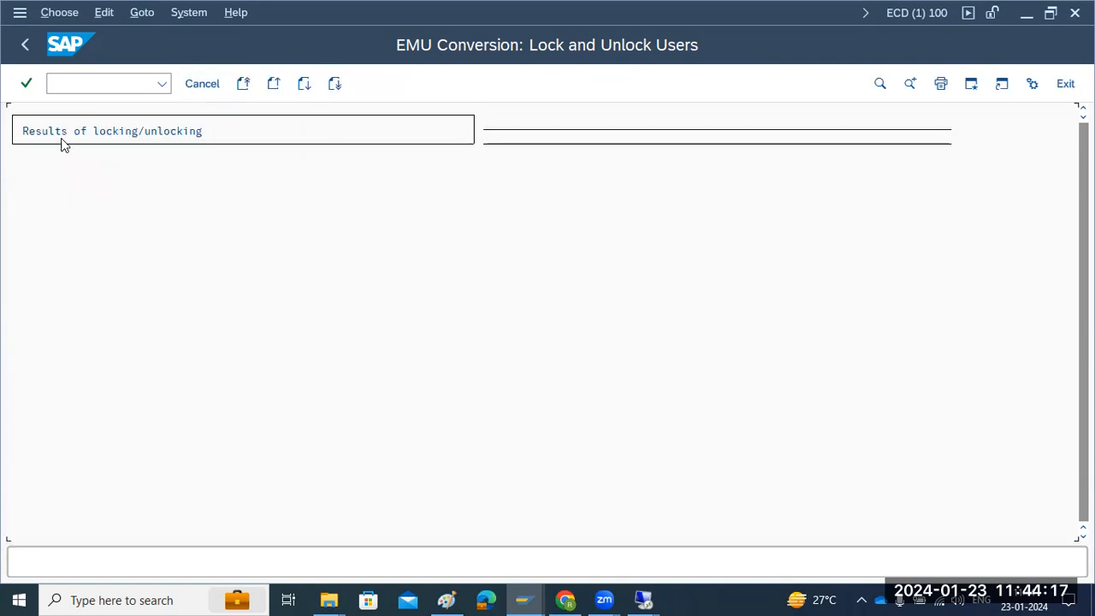
pyautogui.click(26, 47)
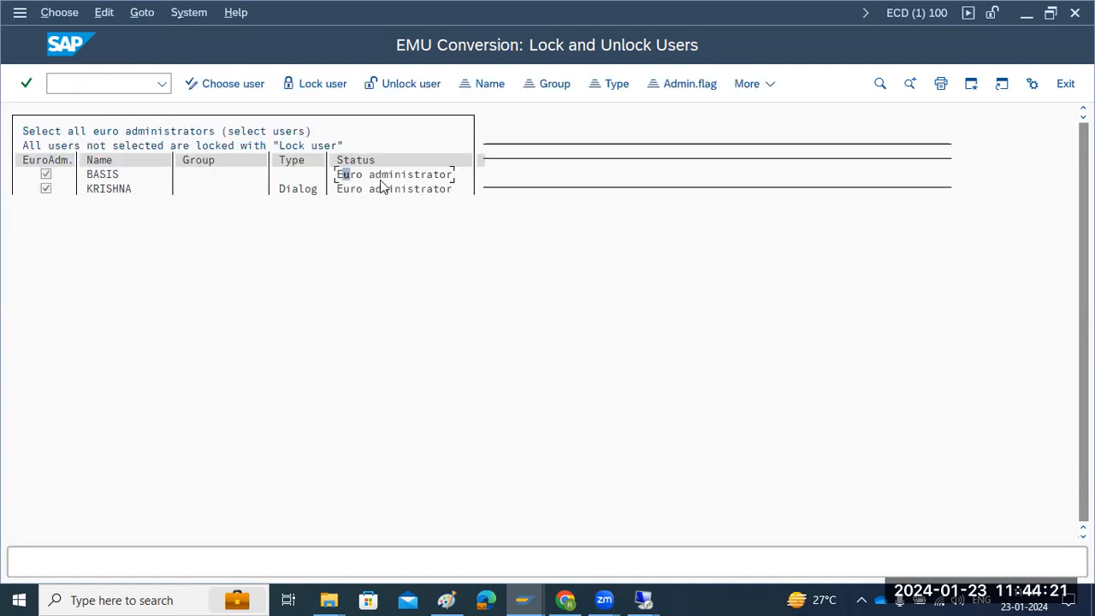
# Open transaction SU01 and display the logon data of user BASIS to check its user type
pyautogui.click(65, 85)
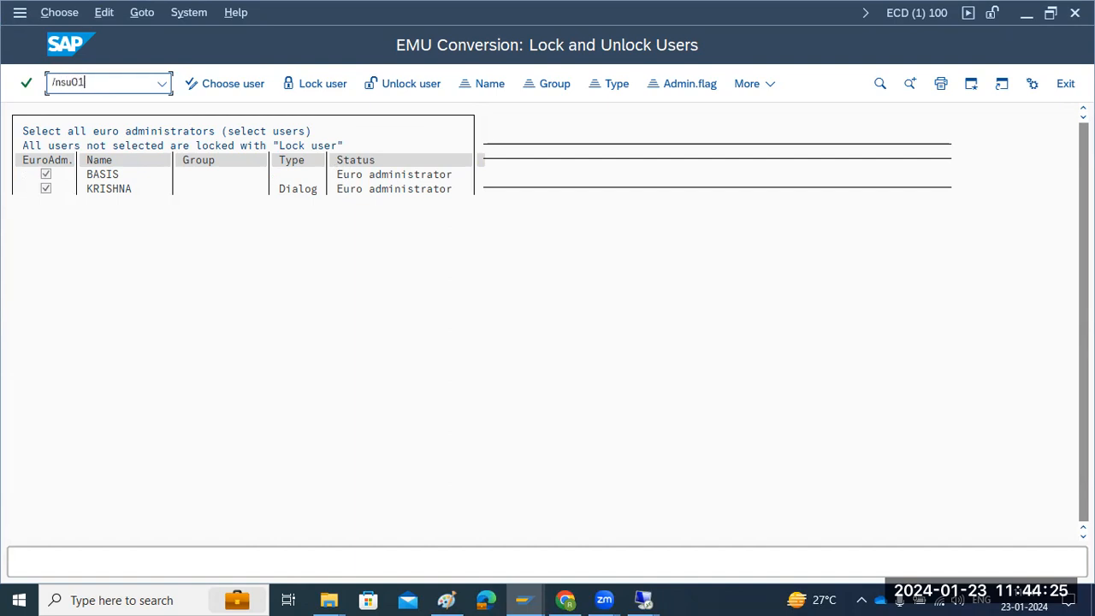
pyautogui.press('Return')
pyautogui.write('BASIS')
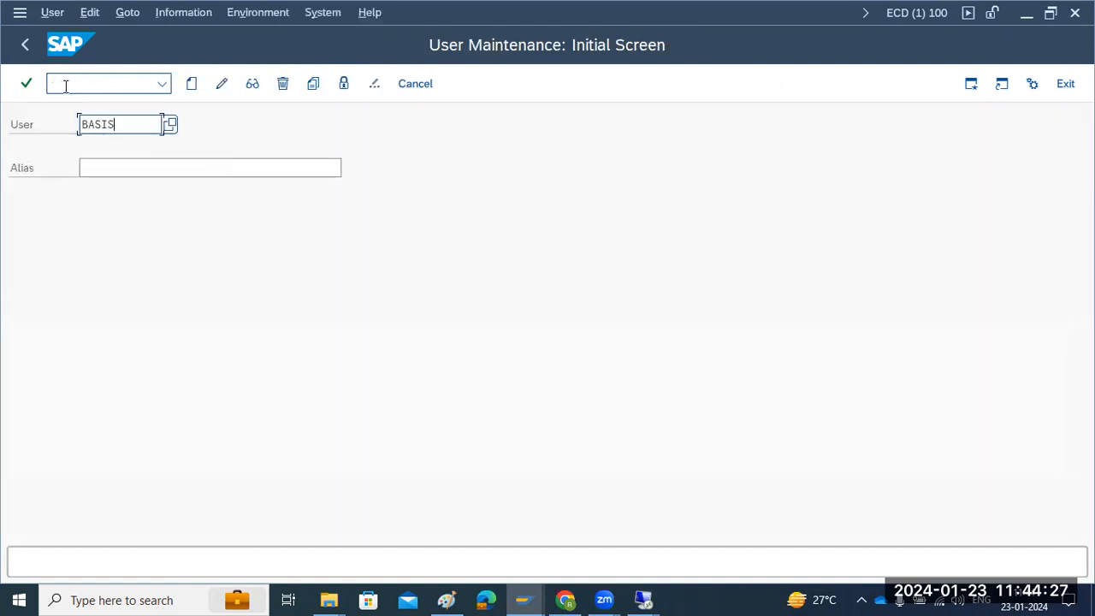
pyautogui.click(250, 85)
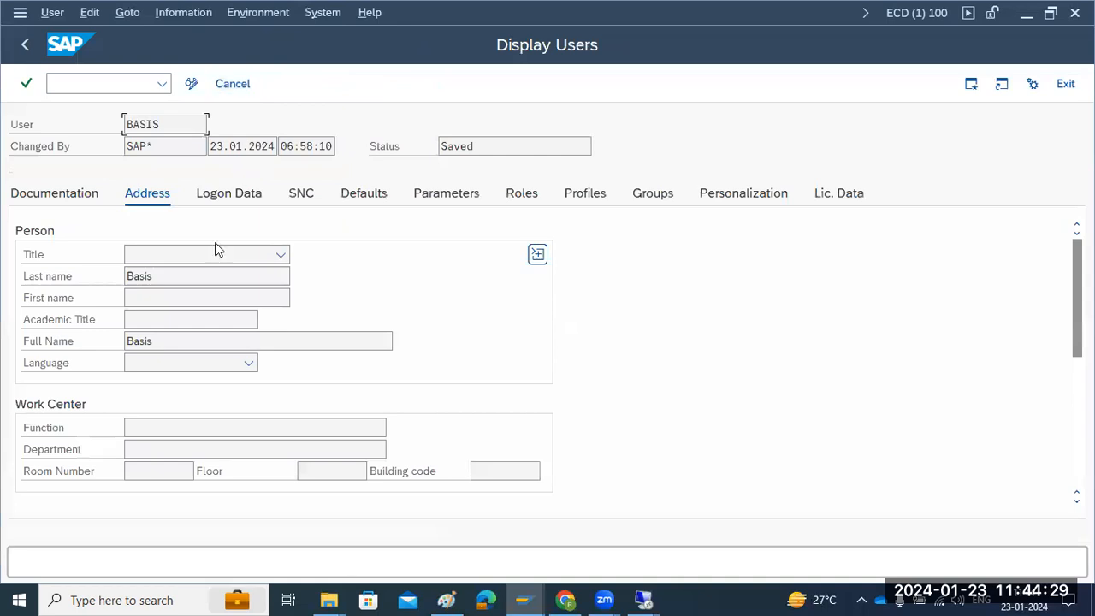
pyautogui.click(218, 194)
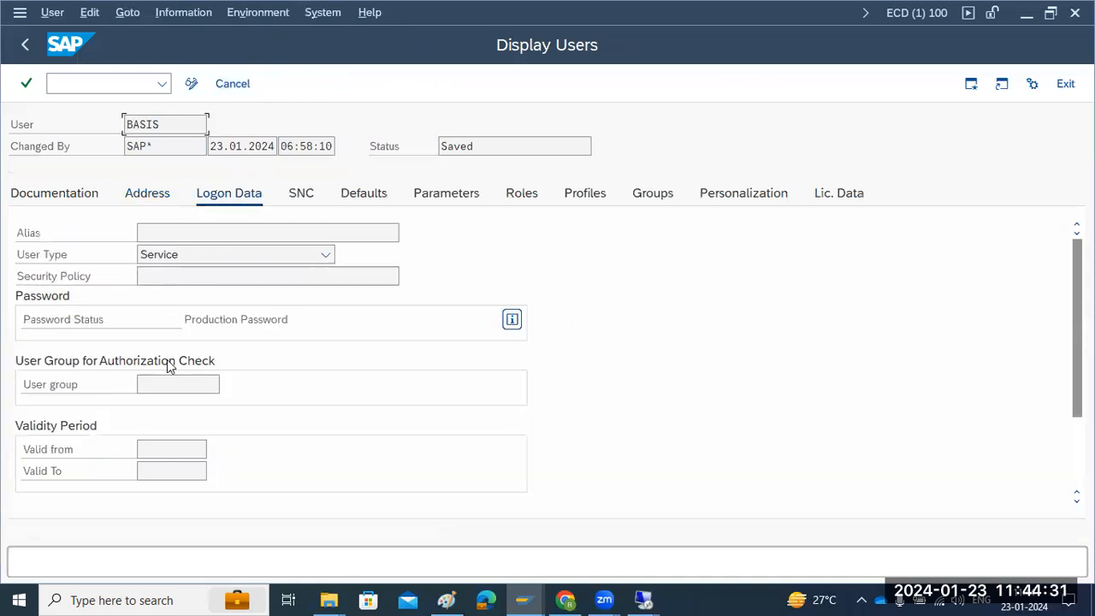
pyautogui.click(25, 46)
# Display the logon data of the other euro administrator user, and return to SAP Easy Access
pyautogui.doubleClick(141, 117)
pyautogui.write('KRISH')
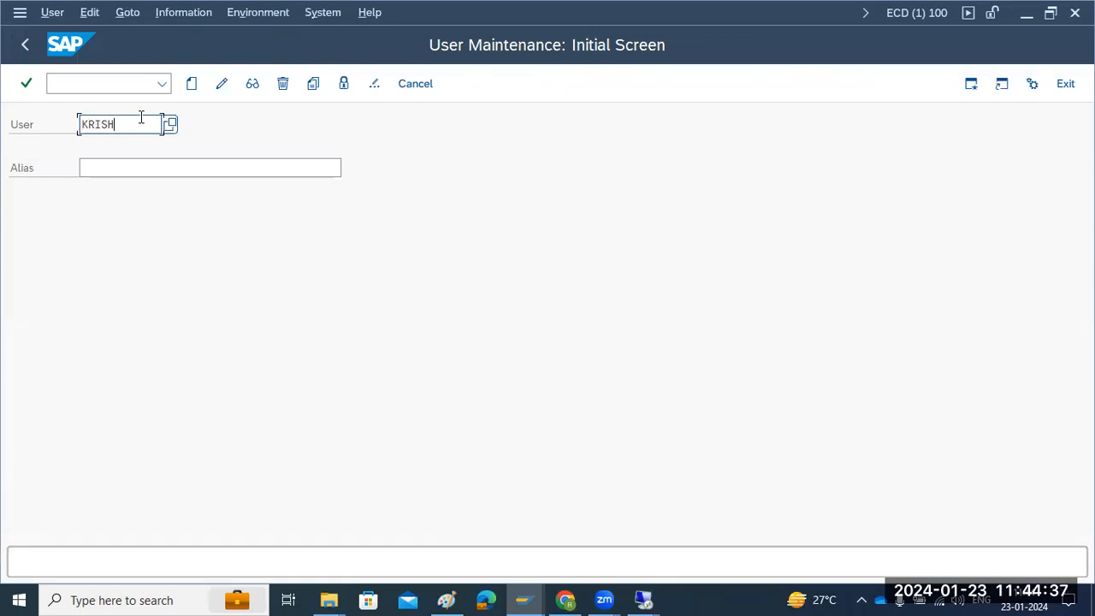
pyautogui.write('NA')
pyautogui.click(252, 84)
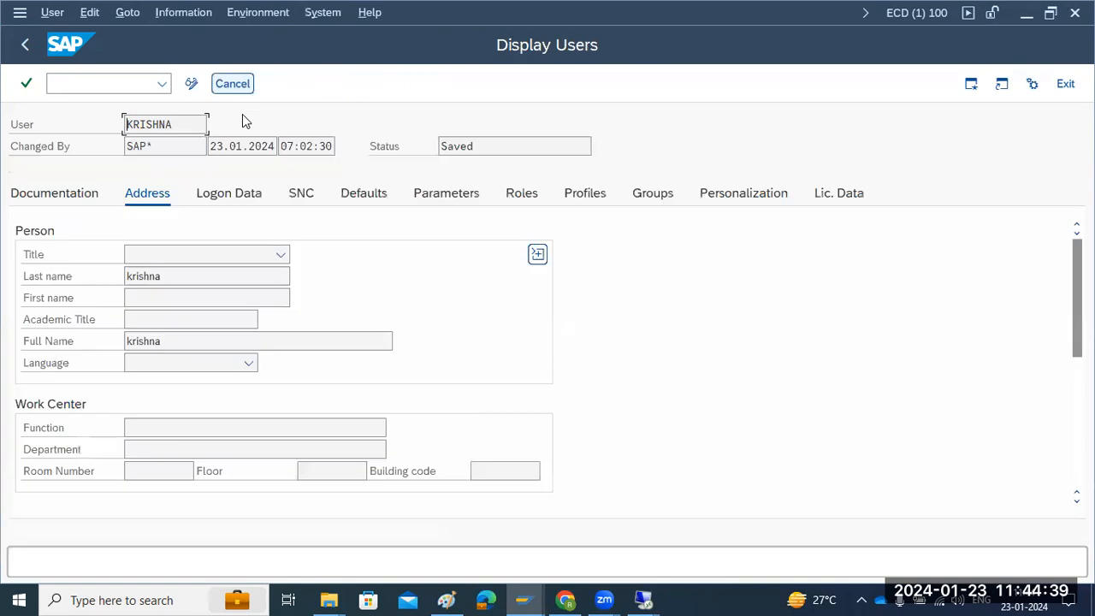
pyautogui.click(220, 194)
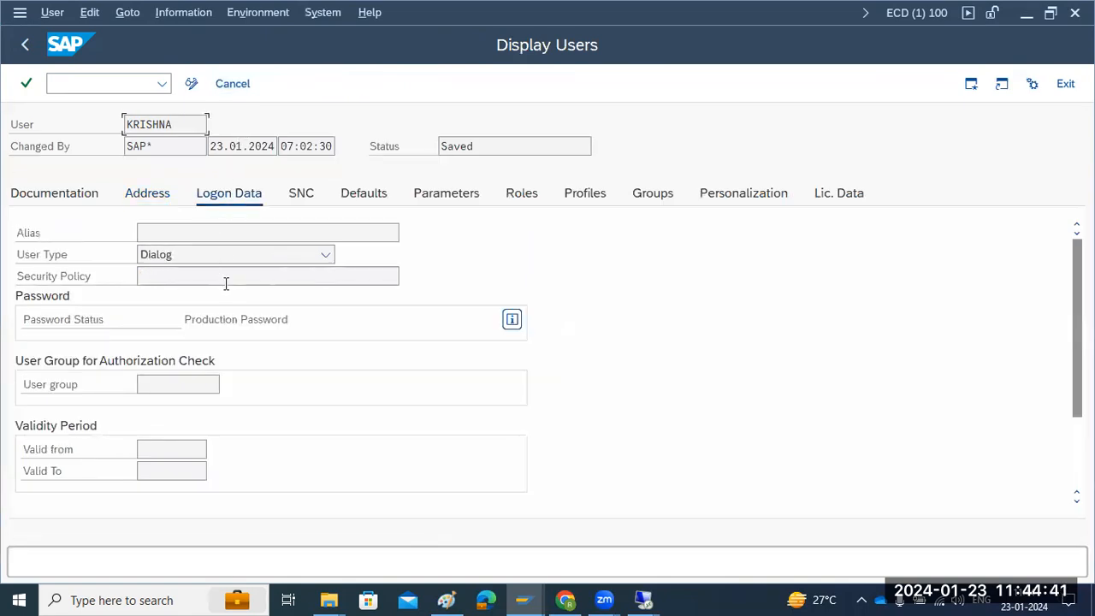
pyautogui.click(25, 45)
pyautogui.click(24, 44)
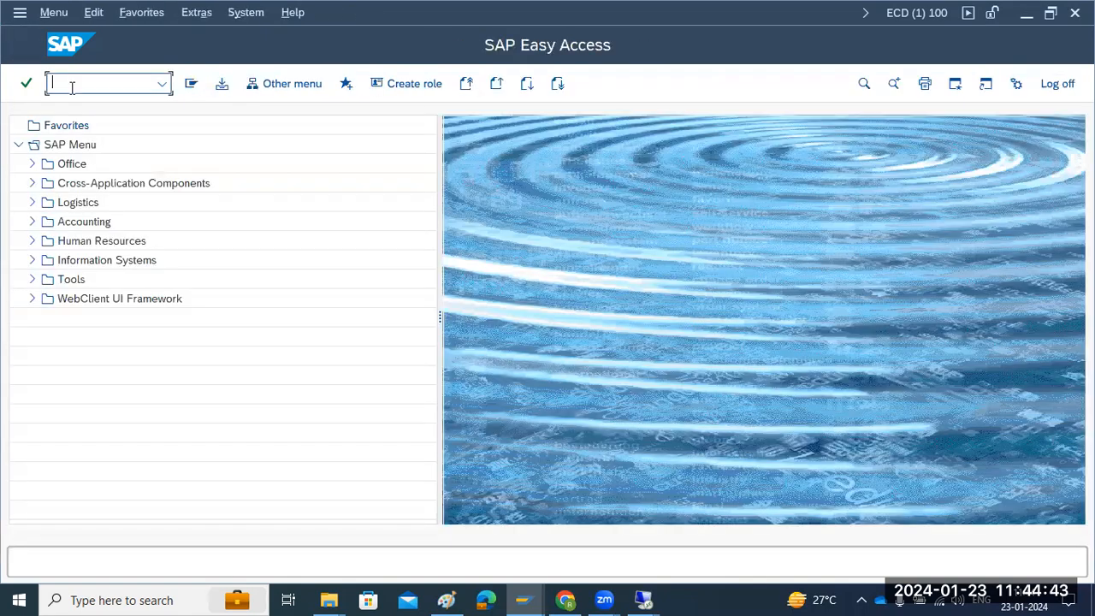
# Run transaction EWZ5 again to lock all users not selected as euro administrators, and leave the results
pyautogui.write('ewz5')
pyautogui.press('Return')
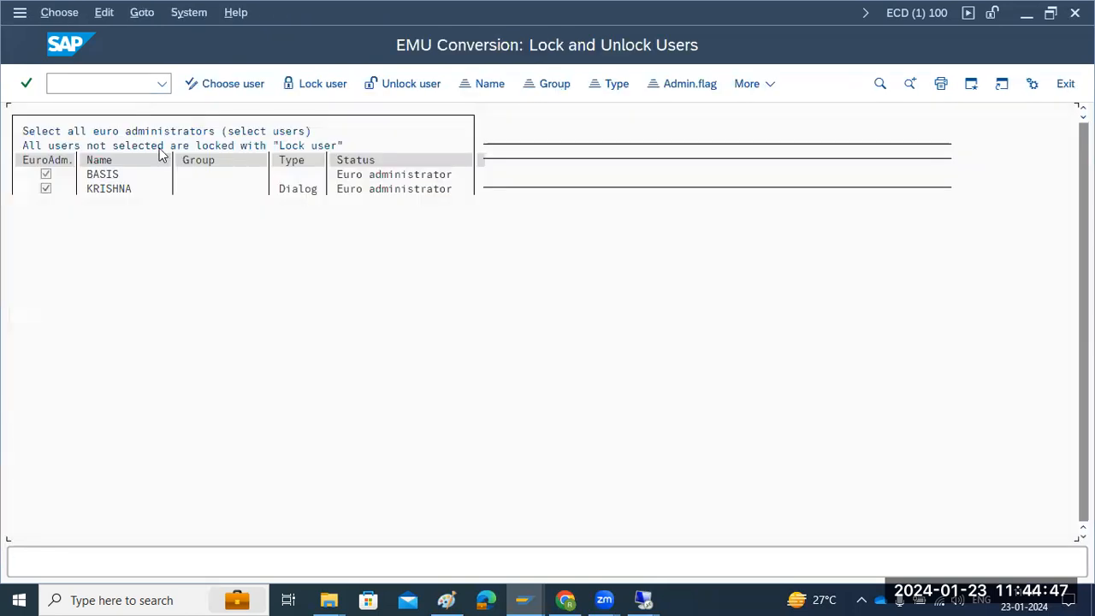
pyautogui.click(313, 84)
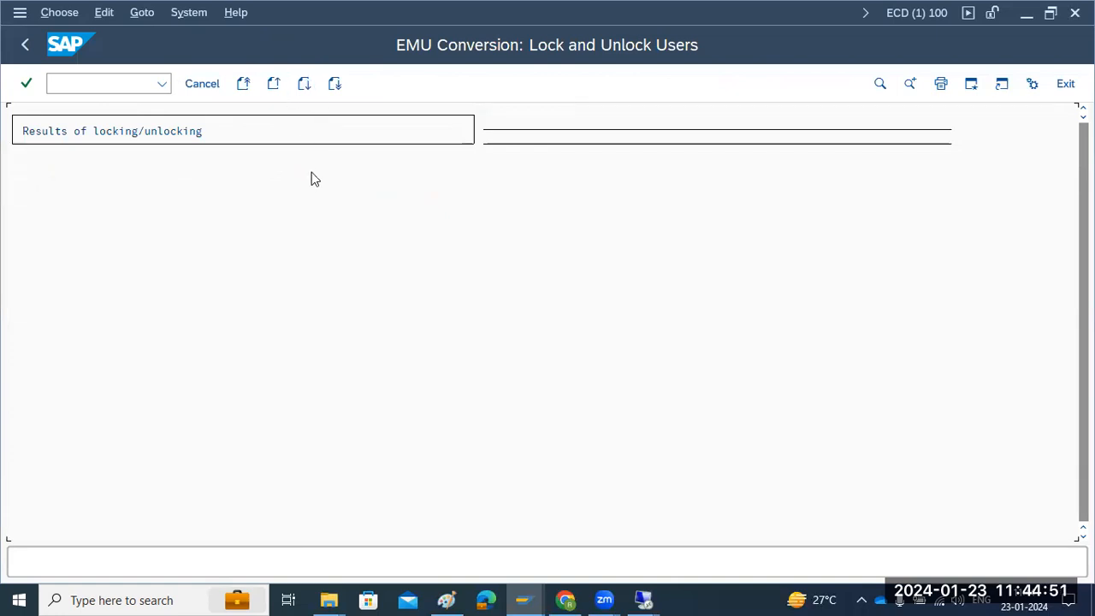
pyautogui.click(177, 83)
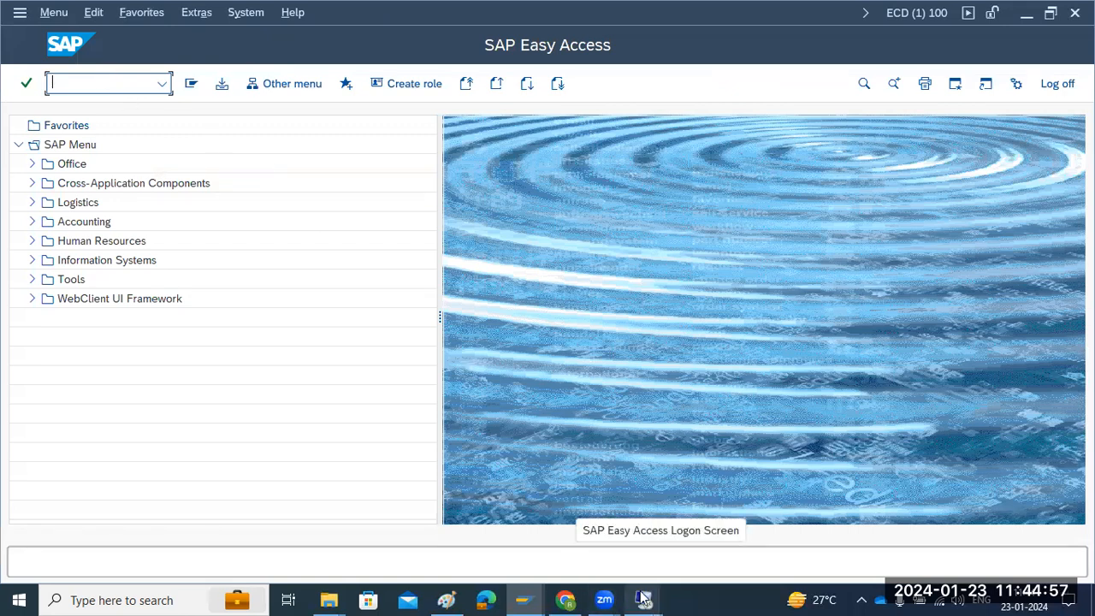
# Switch back to the remote Software Update Manager session and review the list of Extraction errors and notices
pyautogui.moveTo(644, 599)
pyautogui.click(699, 545)
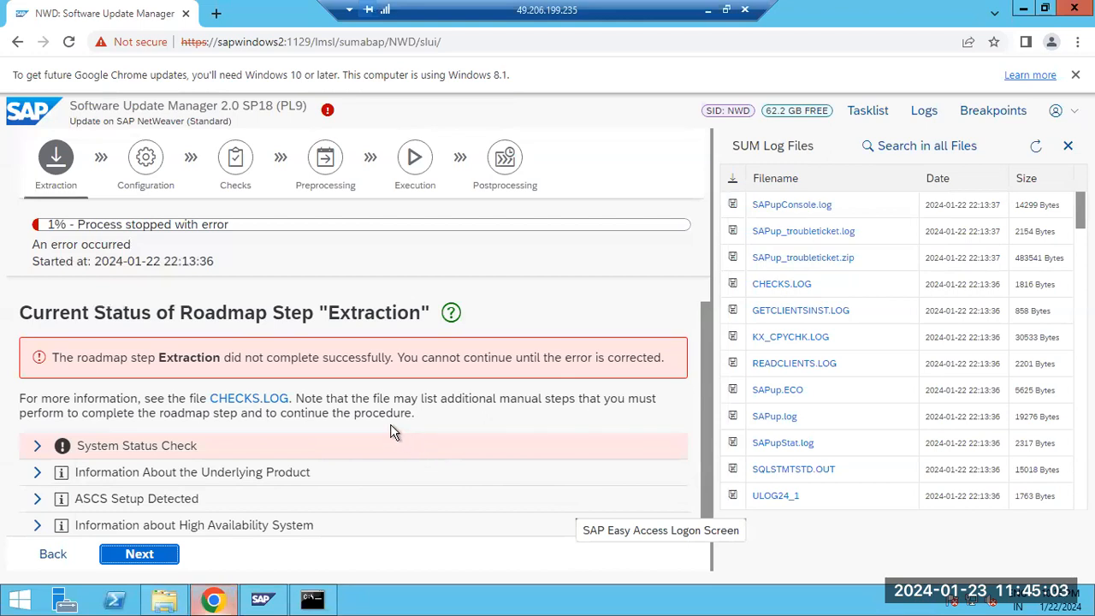
pyautogui.click(327, 111)
pyautogui.click(370, 185)
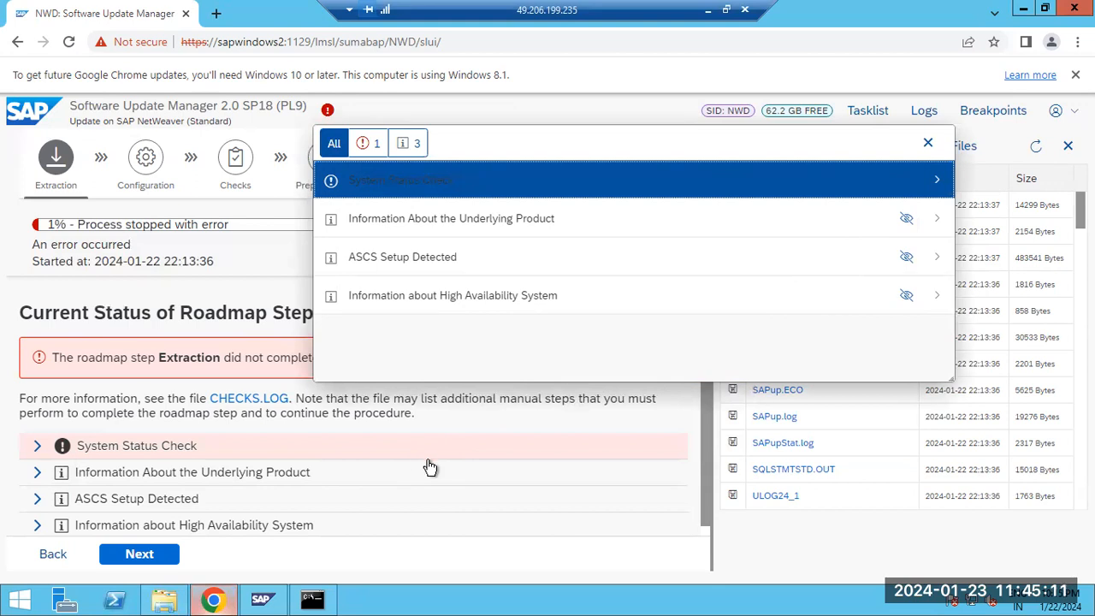
pyautogui.click(1009, 184)
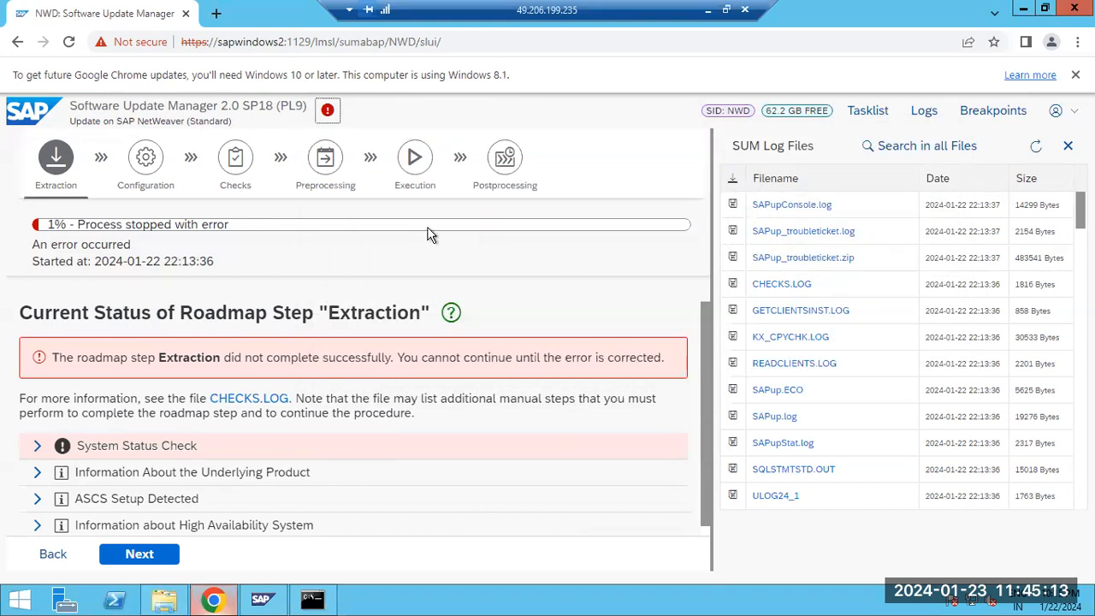
# Examine the System Status Check error details to identify the affected instance
pyautogui.moveTo(156, 360); pyautogui.dragTo(391, 364)
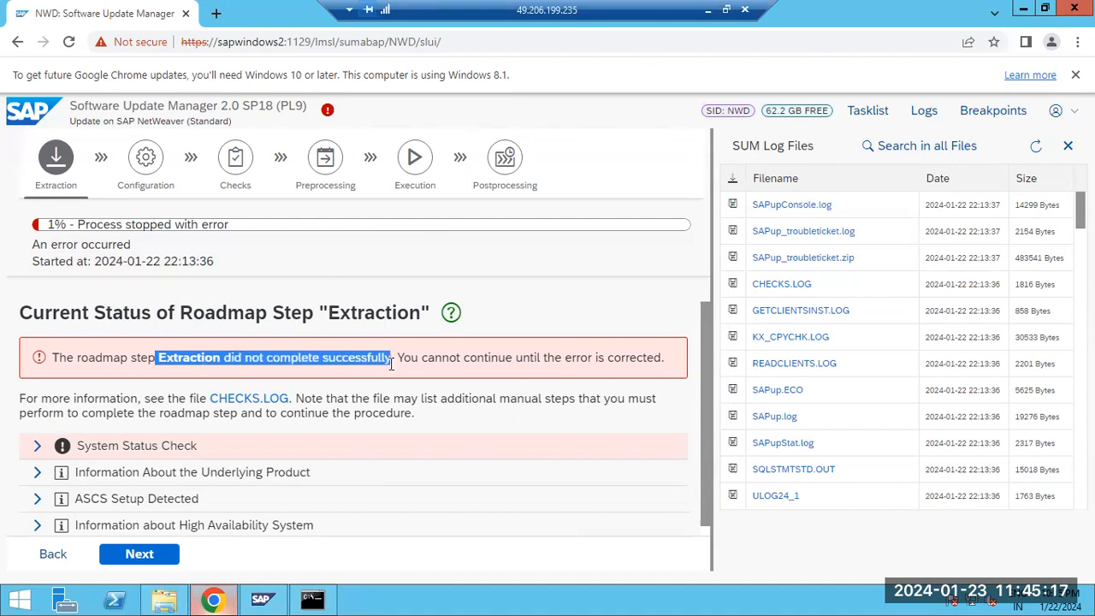
pyautogui.click(38, 440)
pyautogui.scroll(-3, 243, 475)
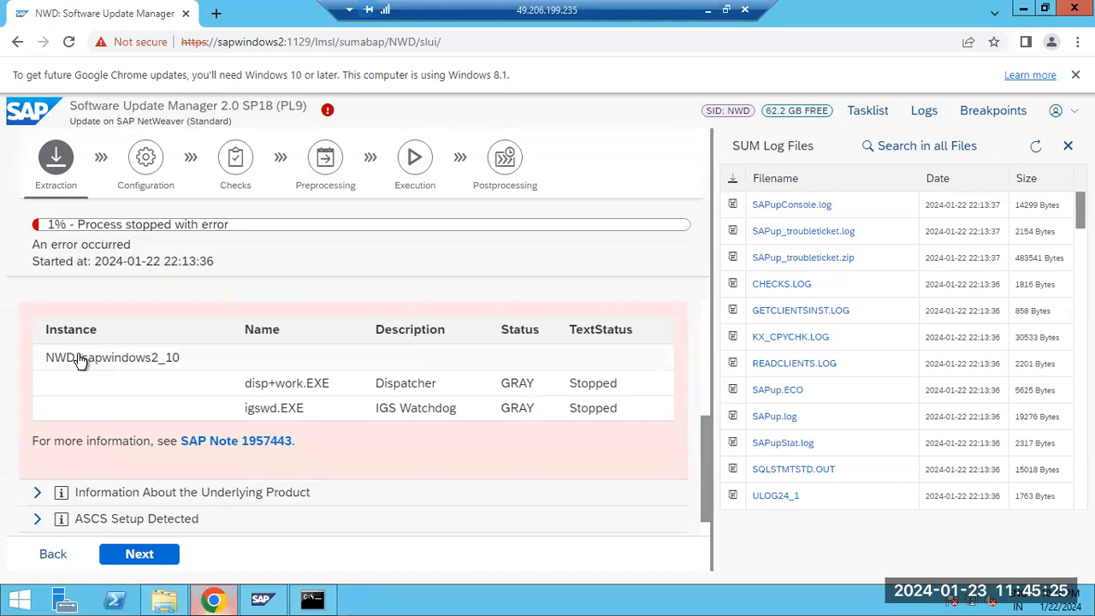
pyautogui.moveTo(46, 360); pyautogui.dragTo(167, 362)
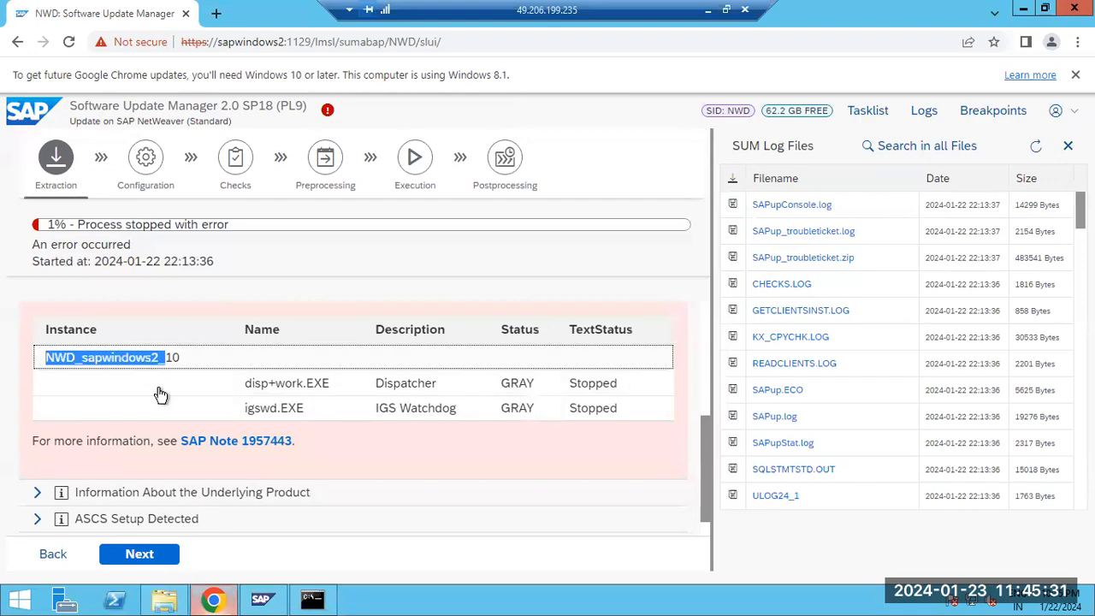
# Switch to the SAP Management Console, view the process list of sapwindows2 10, and compare it with the processes in the SUM error
pyautogui.click(261, 599)
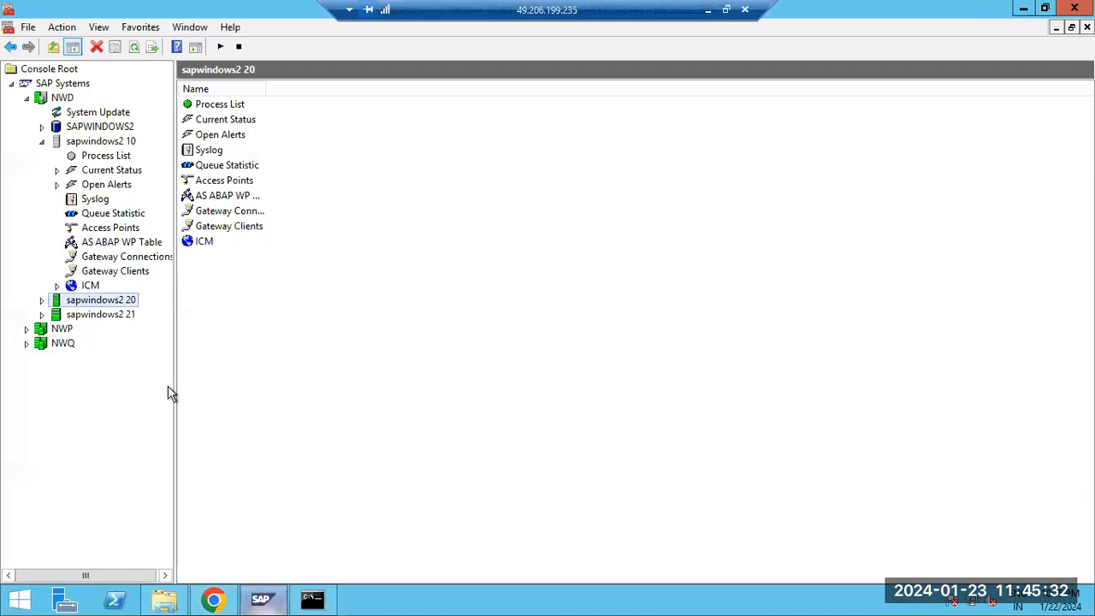
pyautogui.click(90, 155)
pyautogui.click(90, 142)
pyautogui.click(90, 154)
pyautogui.click(267, 602)
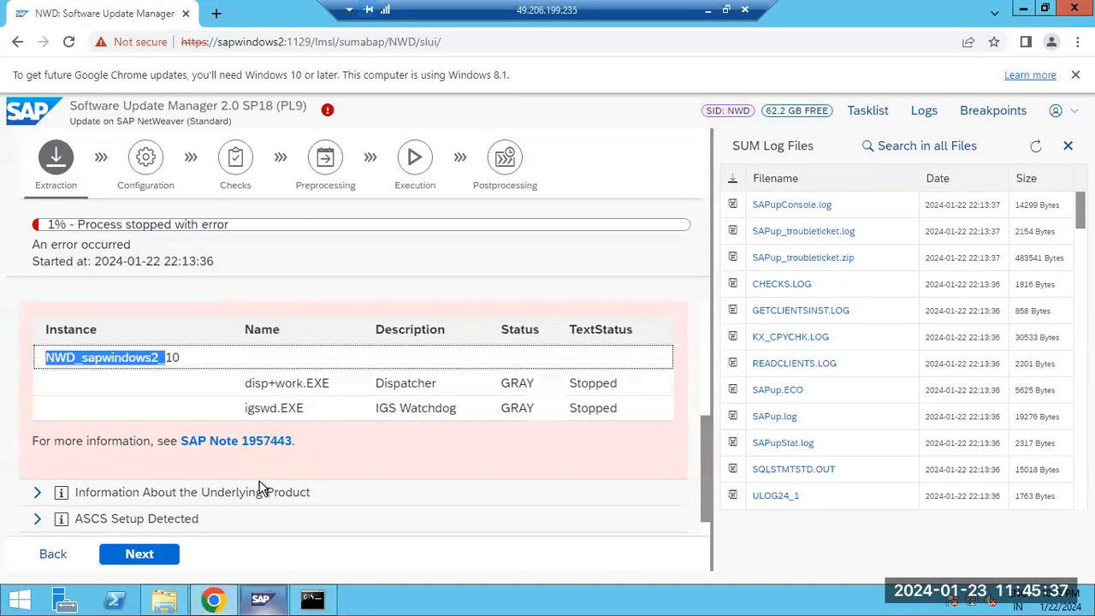
pyautogui.moveTo(246, 384); pyautogui.dragTo(614, 413)
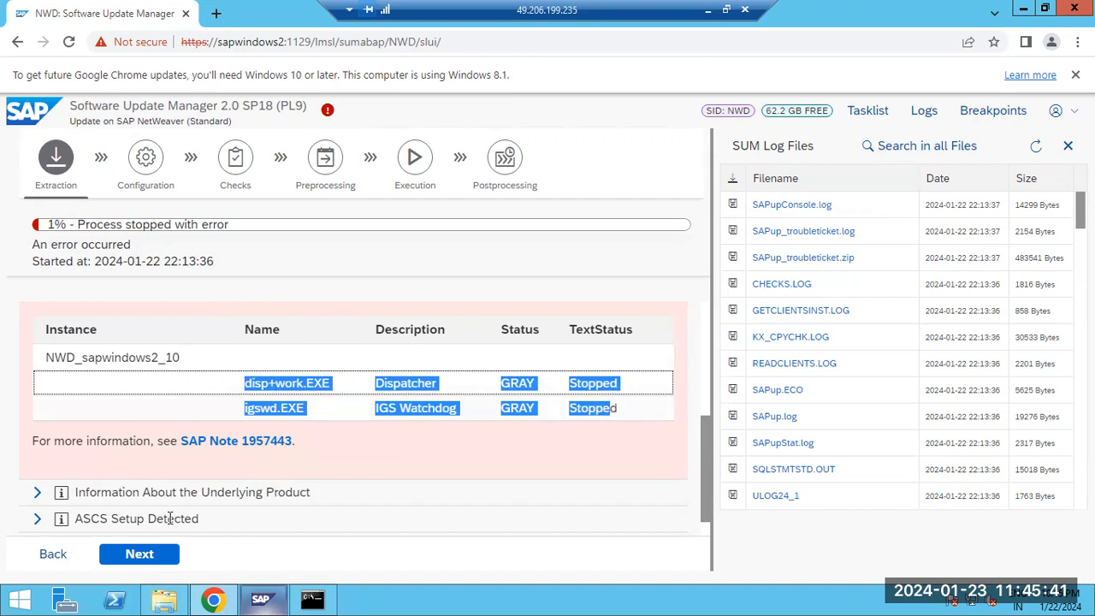
# Try to continue the Extraction step, checking the sapwindows2 10 instance in the management console while it runs
pyautogui.click(140, 557)
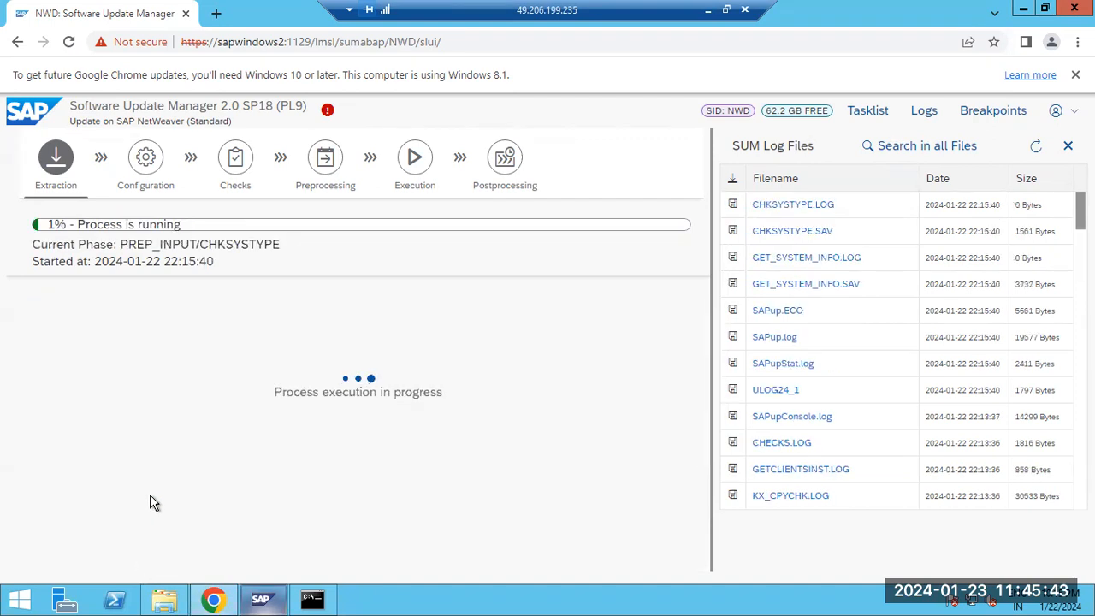
pyautogui.click(261, 599)
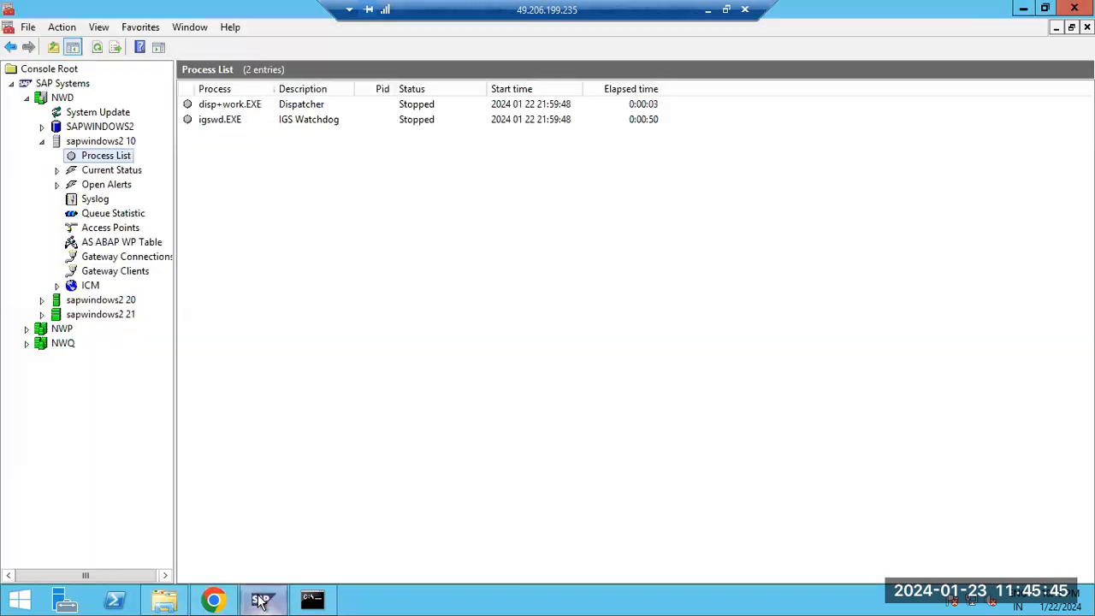
pyautogui.click(92, 143)
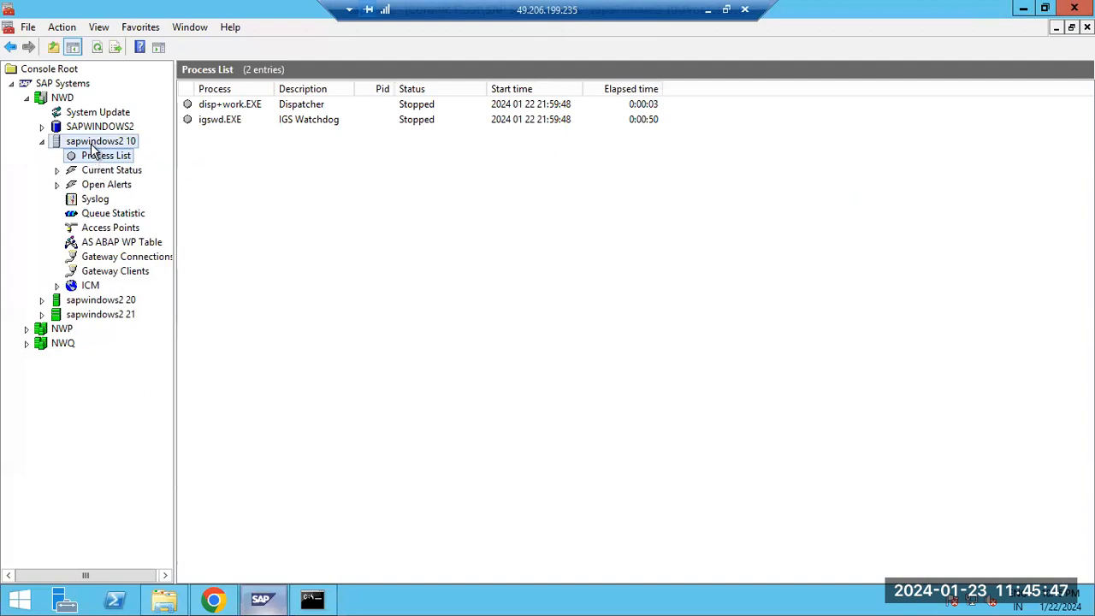
pyautogui.click(216, 599)
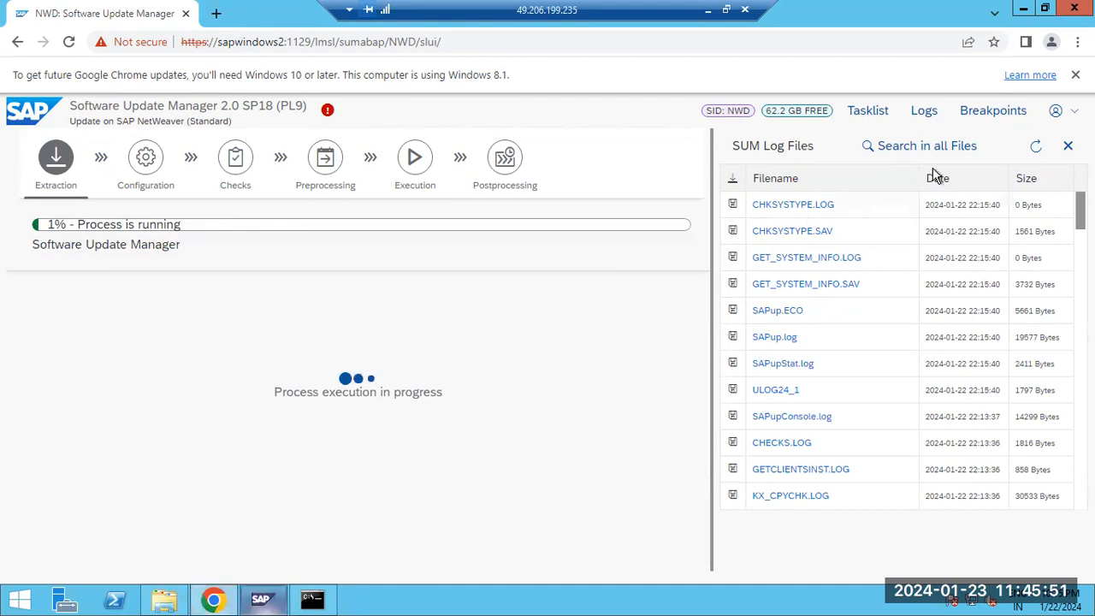
# Refresh the SUM log file list and review the issues in the System Status Check details
pyautogui.click(1036, 147)
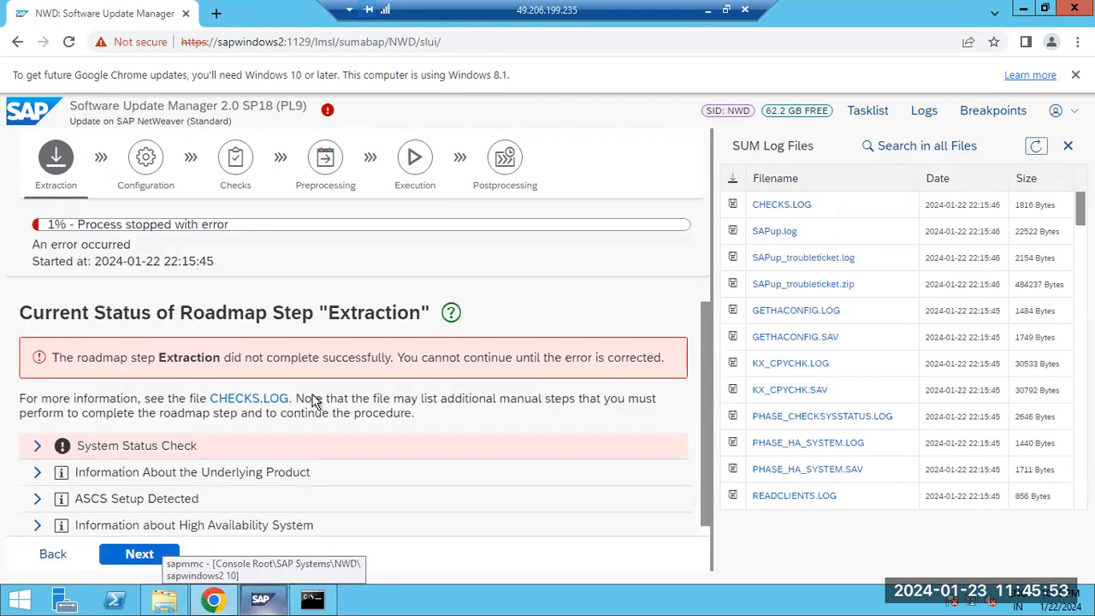
pyautogui.click(37, 445)
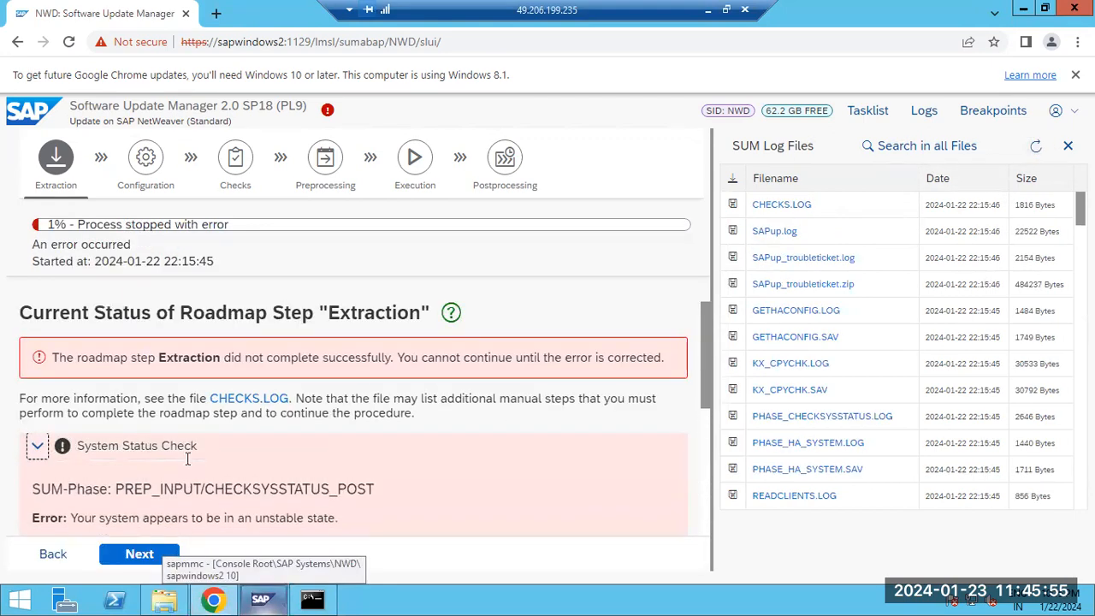
pyautogui.scroll(-2, 188, 464)
pyautogui.scroll(-1, 190, 466)
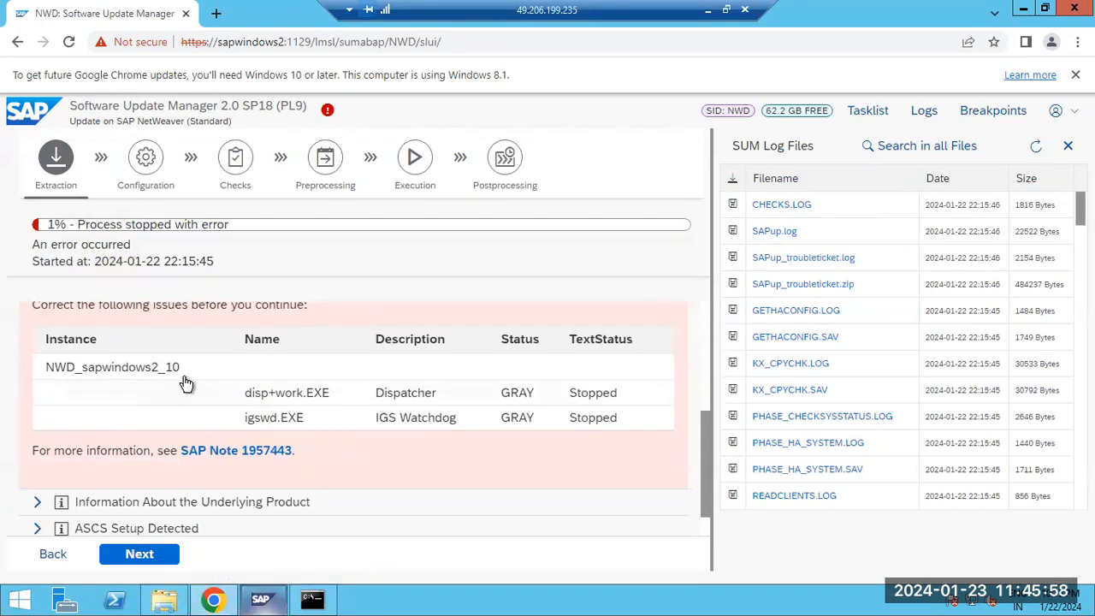
# Restart the NWD instance sapwindows2 10 from the SAP Management Console and accept the restart dialog
pyautogui.click(272, 597)
pyautogui.click(96, 155)
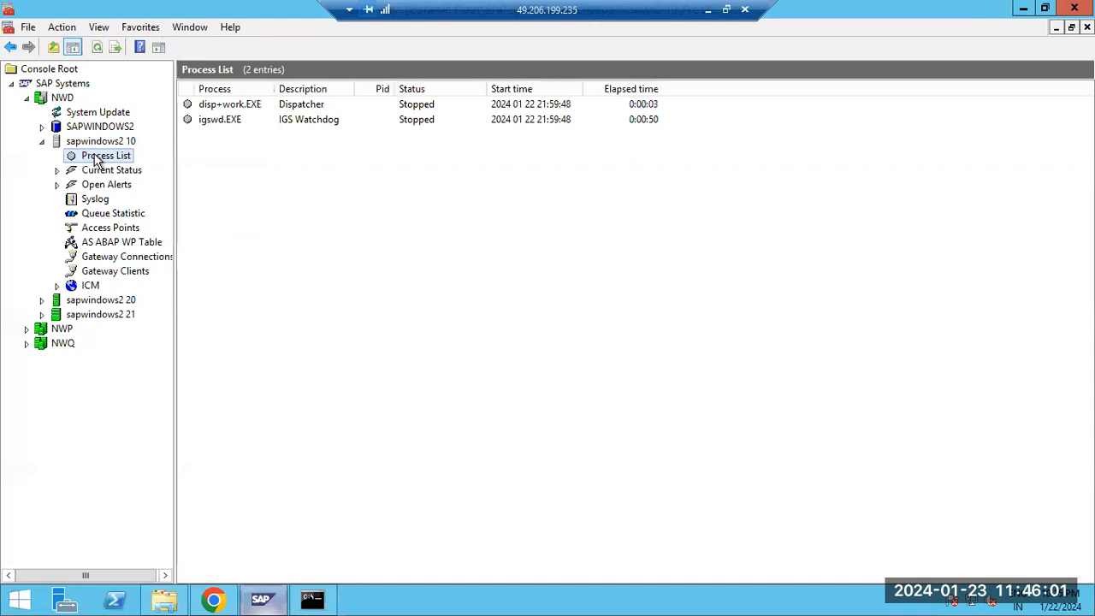
pyautogui.click(97, 145)
pyautogui.rightClick(96, 147)
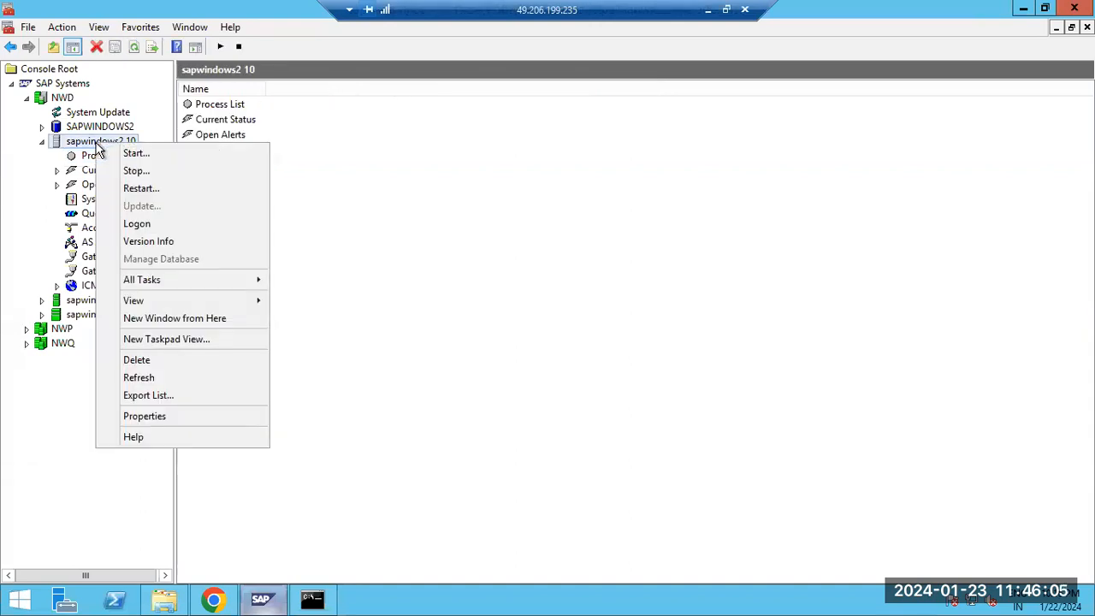
pyautogui.click(142, 188)
pyautogui.click(480, 453)
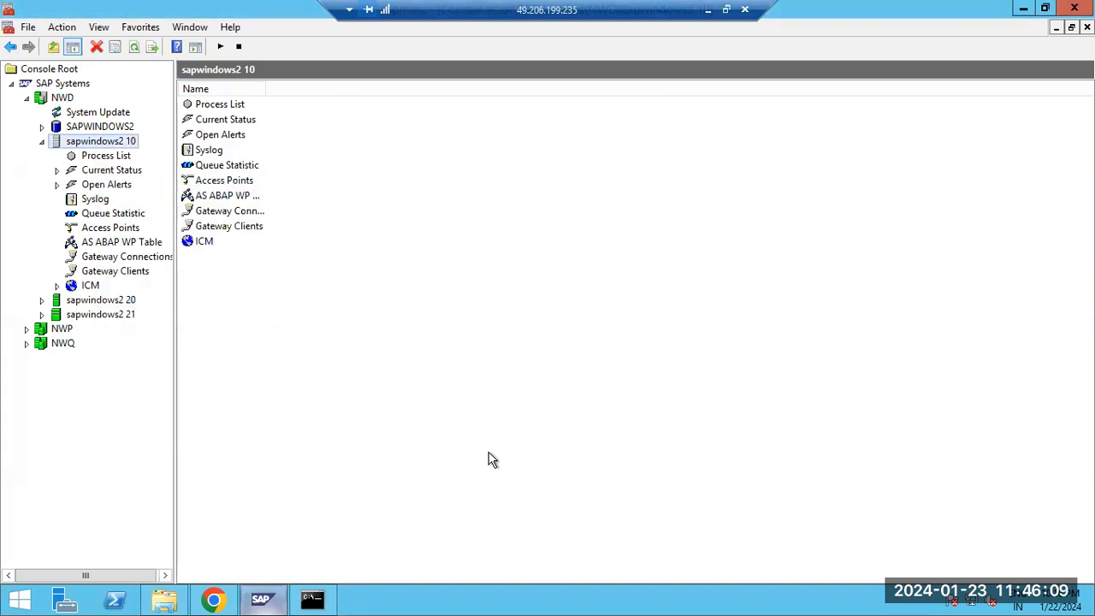
# Check the process list of sapwindows2 10 and read the end of the developer trace for disp+work.EXE
pyautogui.click(106, 157)
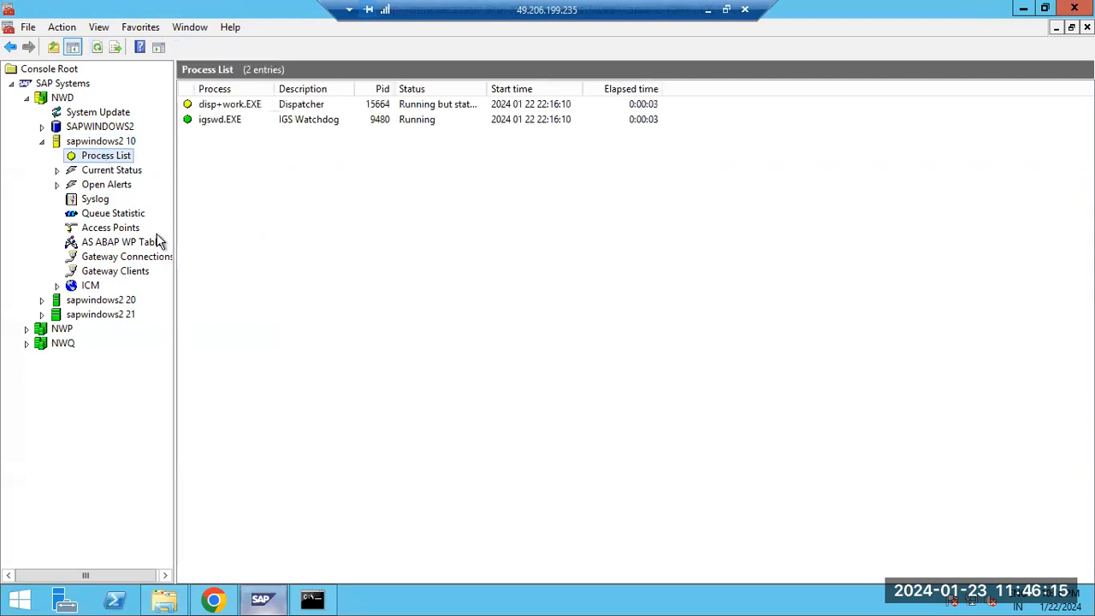
pyautogui.click(128, 242)
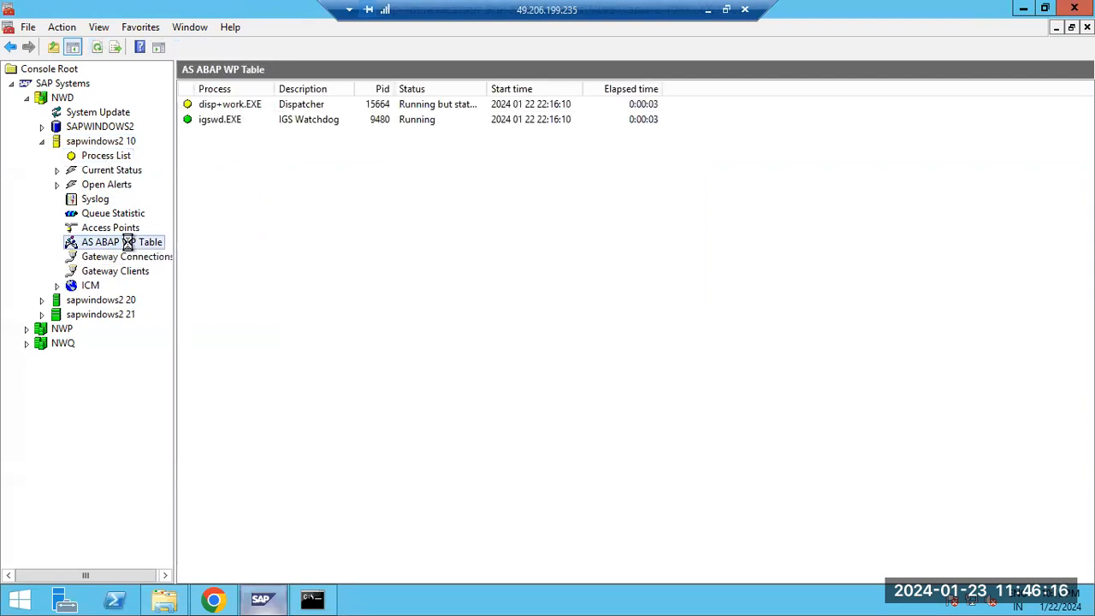
pyautogui.click(112, 157)
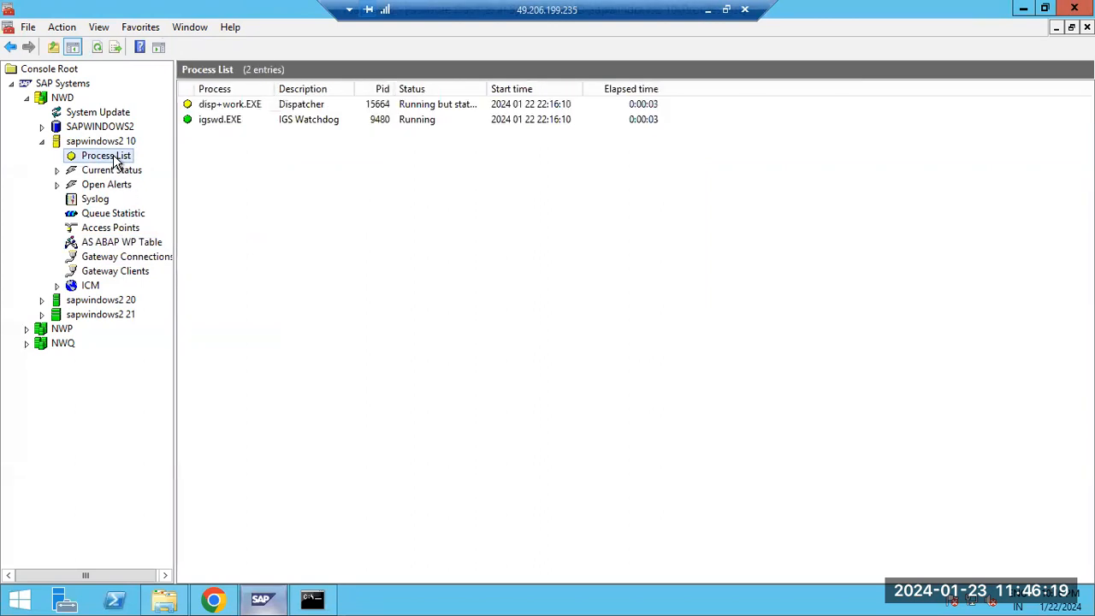
pyautogui.rightClick(218, 108)
pyautogui.click(257, 119)
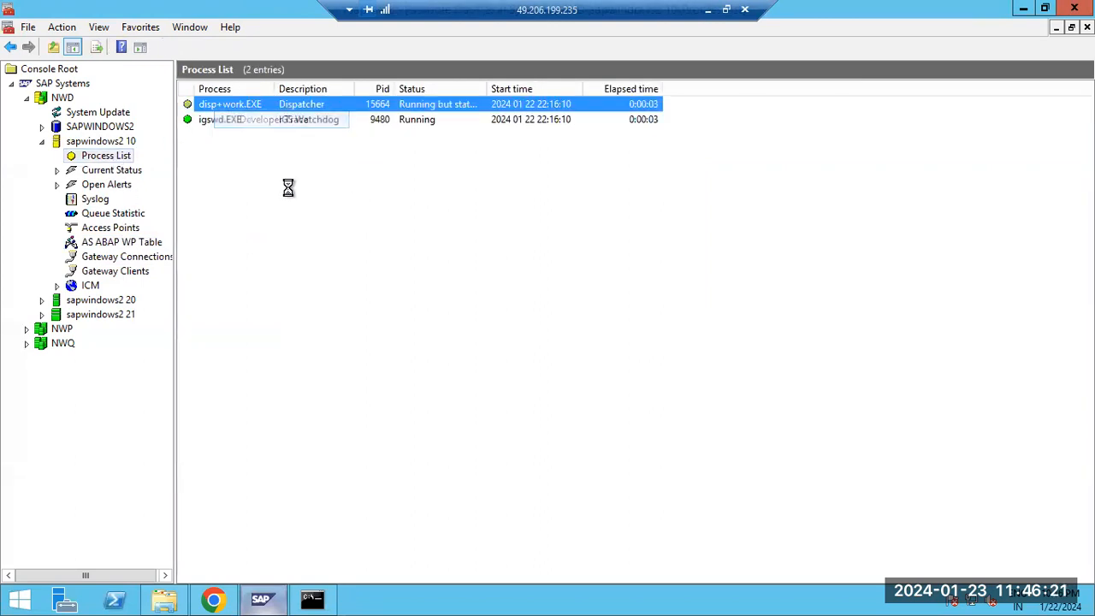
pyautogui.moveTo(699, 139); pyautogui.dragTo(692, 376)
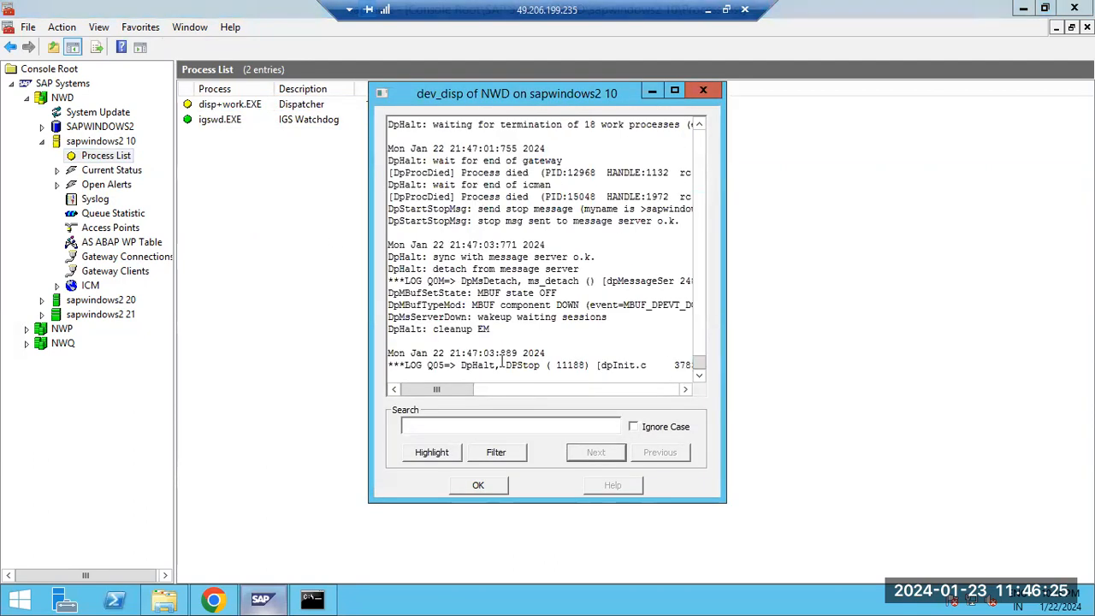
# Enlarge the dispatcher trace of sapwindows2 10 and examine the shutdown and work process termination messages near its end
pyautogui.moveTo(501, 365); pyautogui.dragTo(389, 365)
pyautogui.click(673, 91)
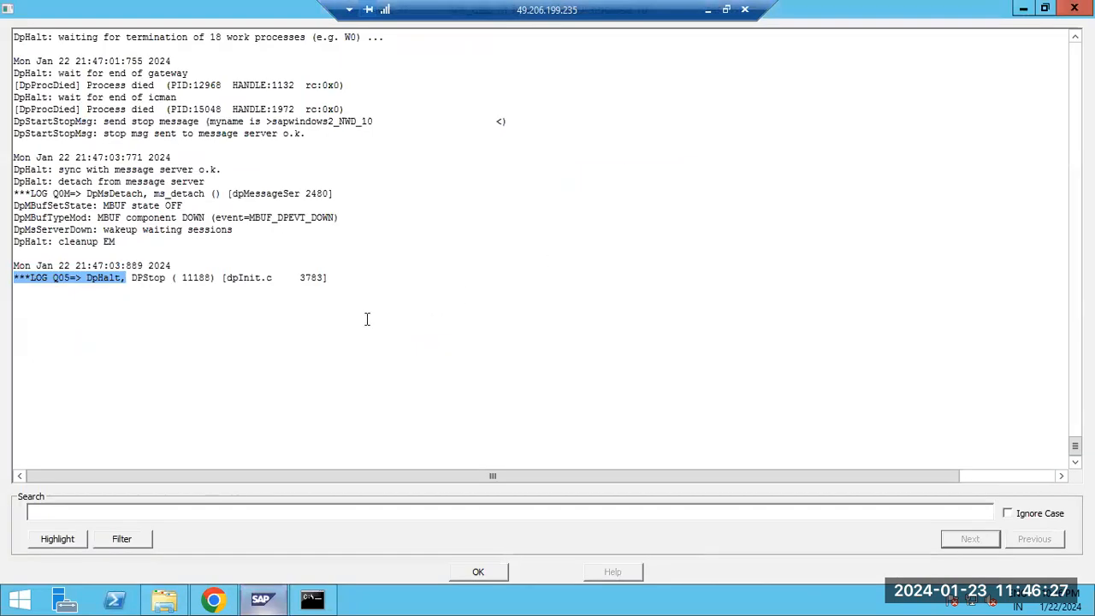
pyautogui.scroll(10, 164, 316)
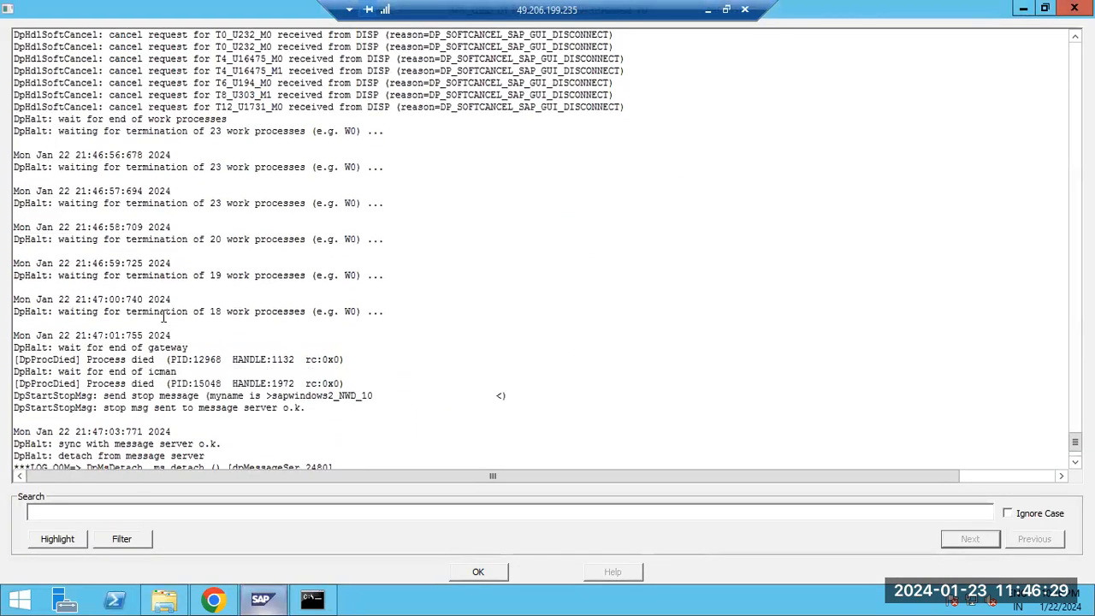
pyautogui.scroll(1, 163, 316)
pyautogui.moveTo(69, 275); pyautogui.dragTo(216, 272)
pyautogui.scroll(4, 223, 320)
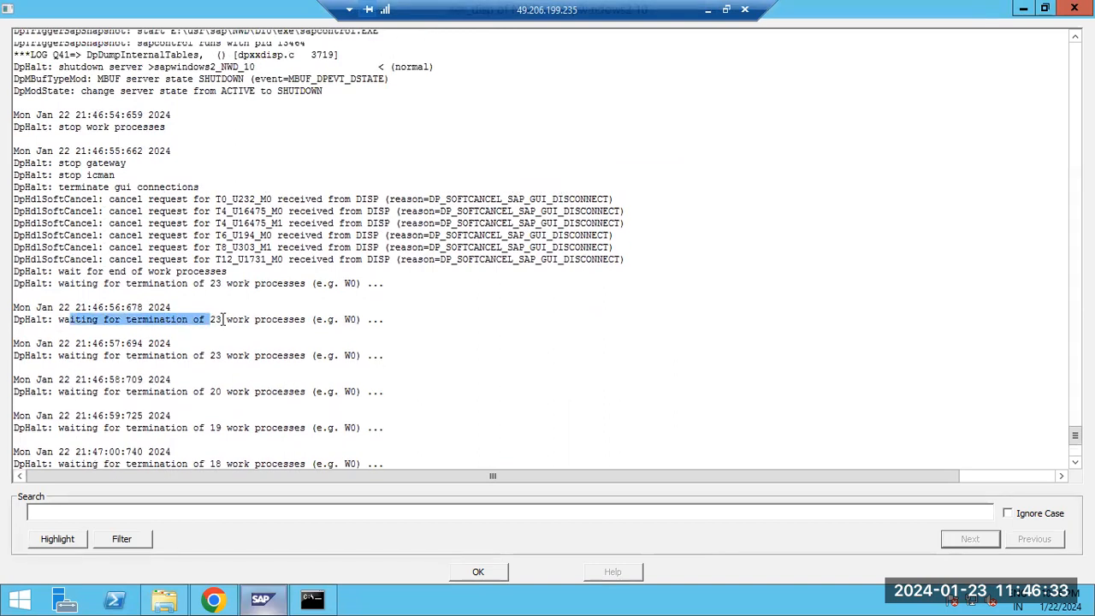
pyautogui.scroll(3, 221, 319)
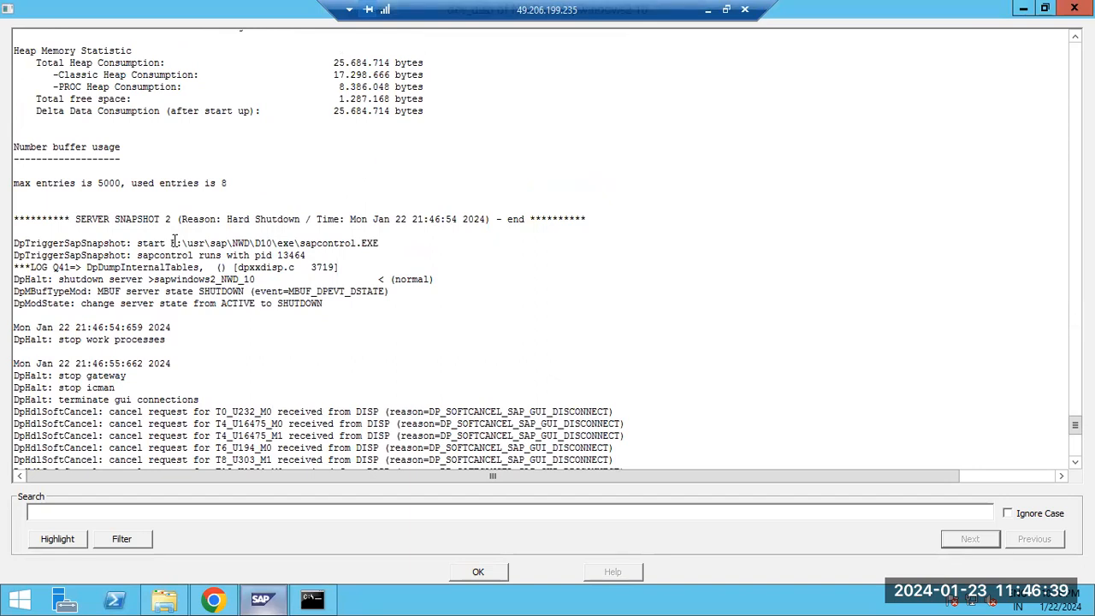
pyautogui.moveTo(181, 247); pyautogui.dragTo(373, 244)
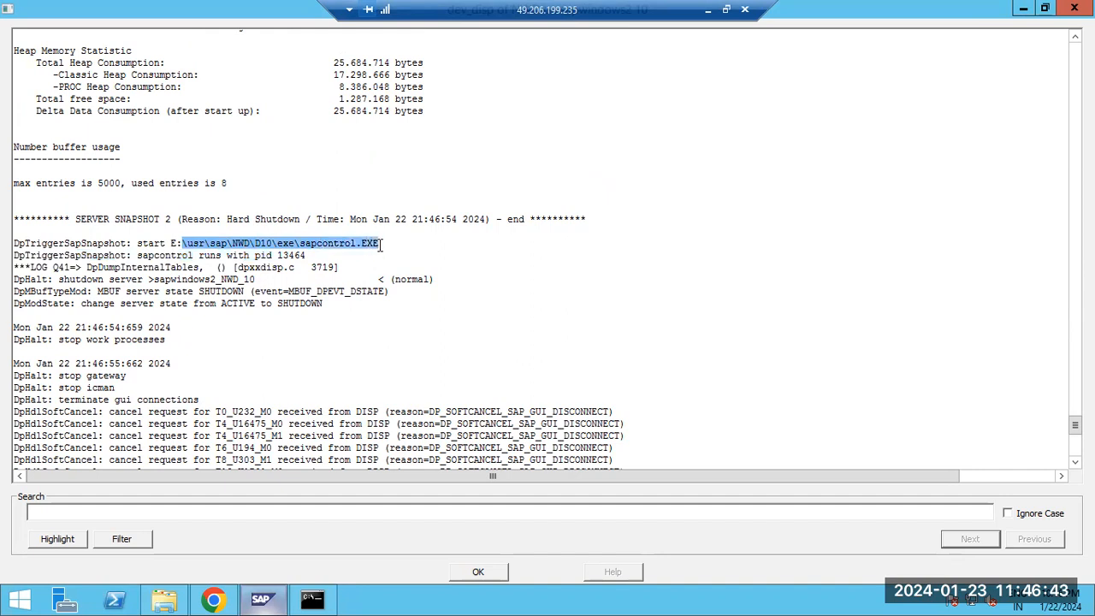
pyautogui.moveTo(99, 279); pyautogui.dragTo(155, 279)
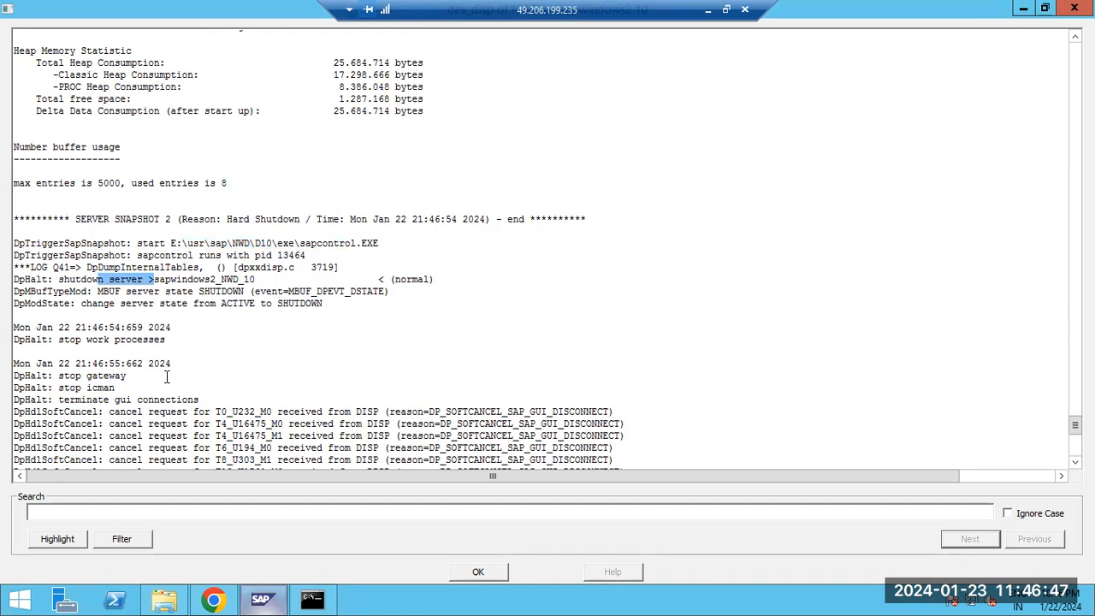
# Examine the heap, PROC and extended memory statistics in the Hard Shutdown server snapshot of the trace
pyautogui.scroll(4, 167, 376)
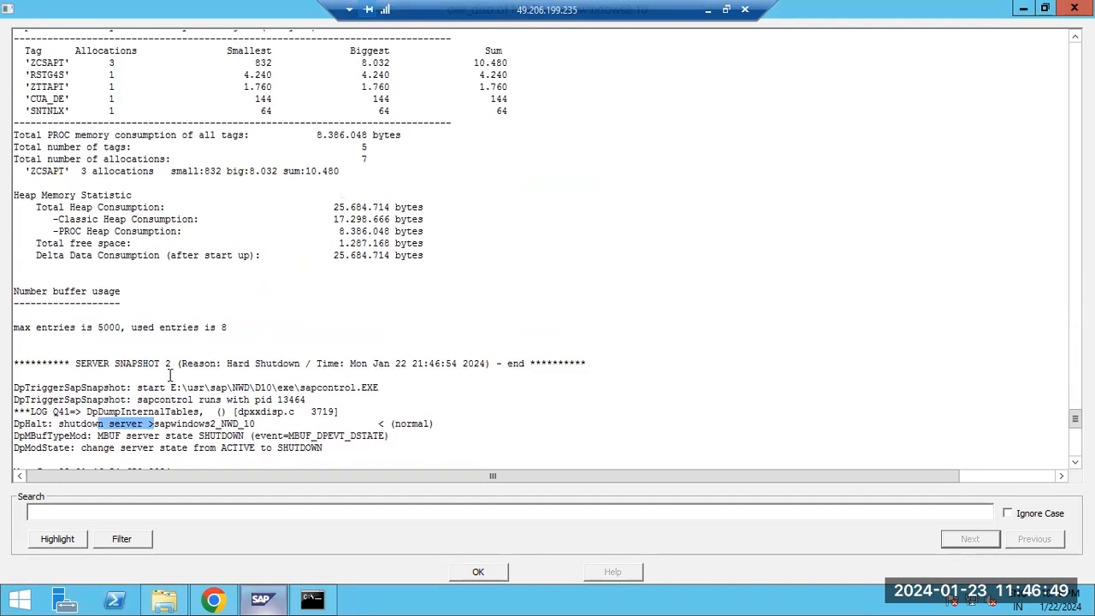
pyautogui.scroll(1, 170, 360)
pyautogui.moveTo(109, 279); pyautogui.dragTo(397, 285)
pyautogui.click(133, 300)
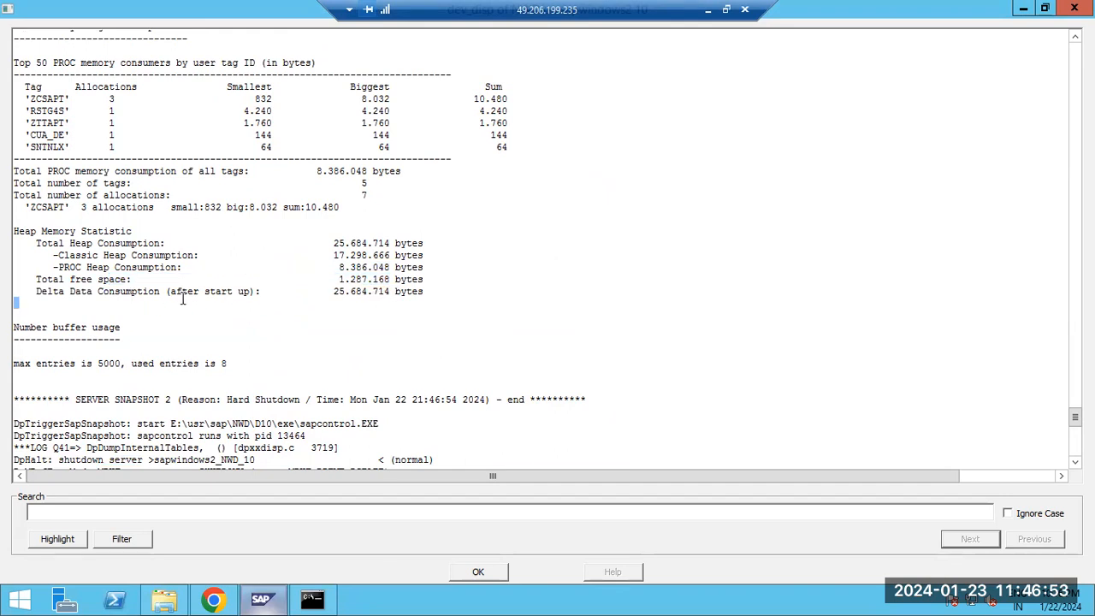
pyautogui.scroll(1, 192, 304)
pyautogui.scroll(3, 193, 304)
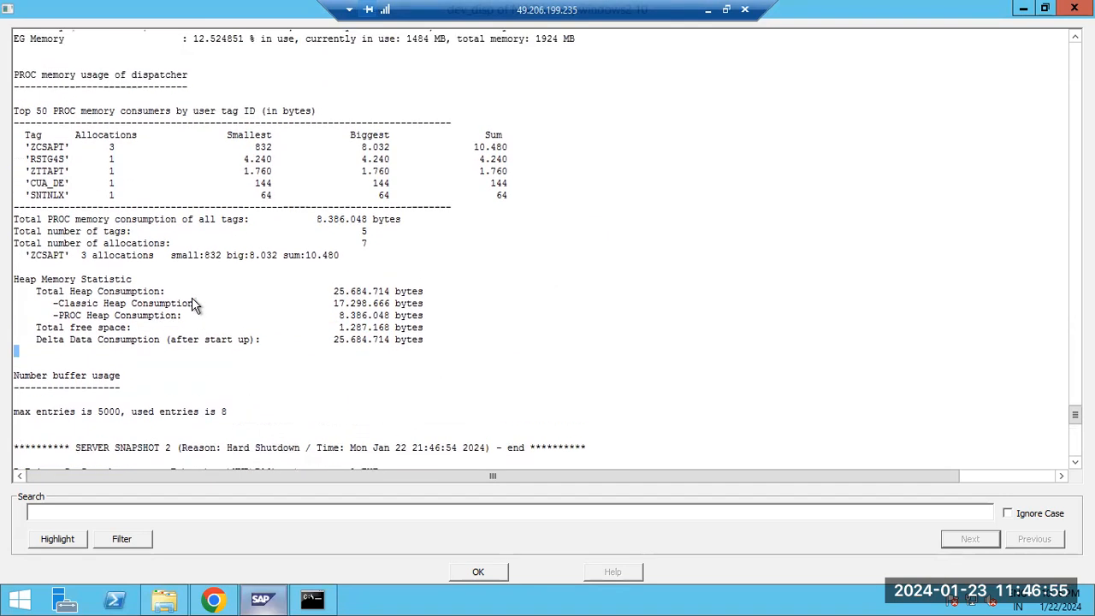
pyautogui.scroll(14, 192, 303)
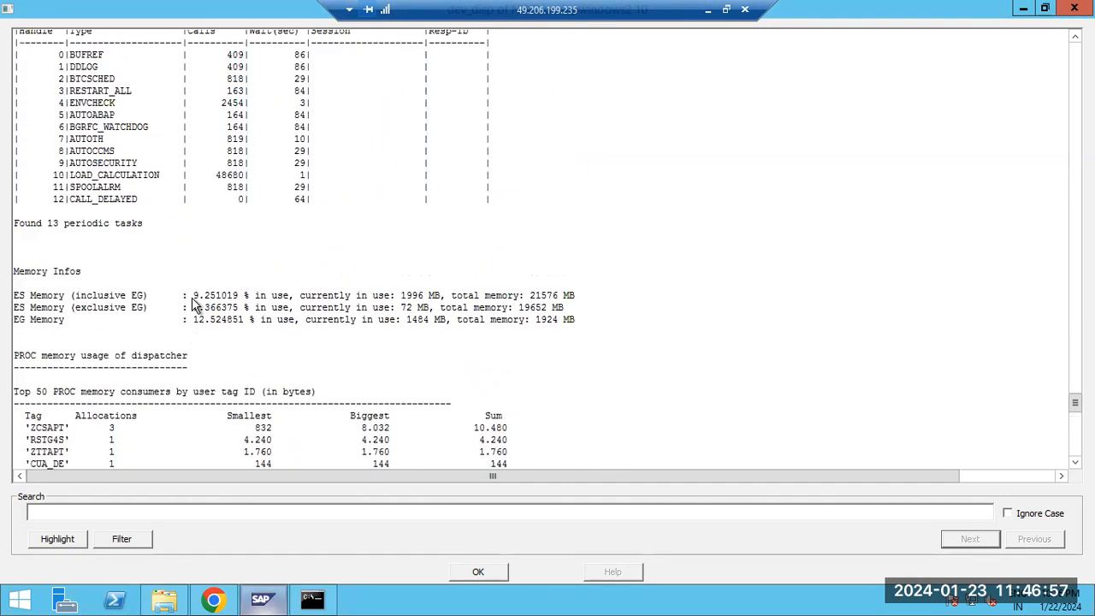
# Review the snapshot's session, queue and scheduler sections and the log entries preceding the shutdown, and close the trace
pyautogui.scroll(5, 193, 298)
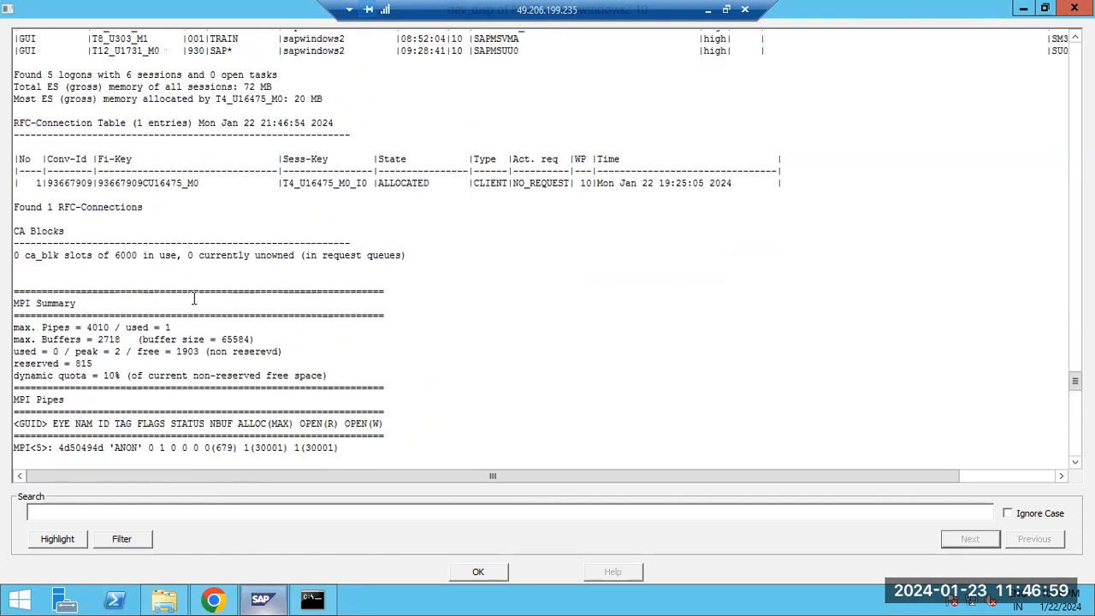
pyautogui.scroll(4, 194, 298)
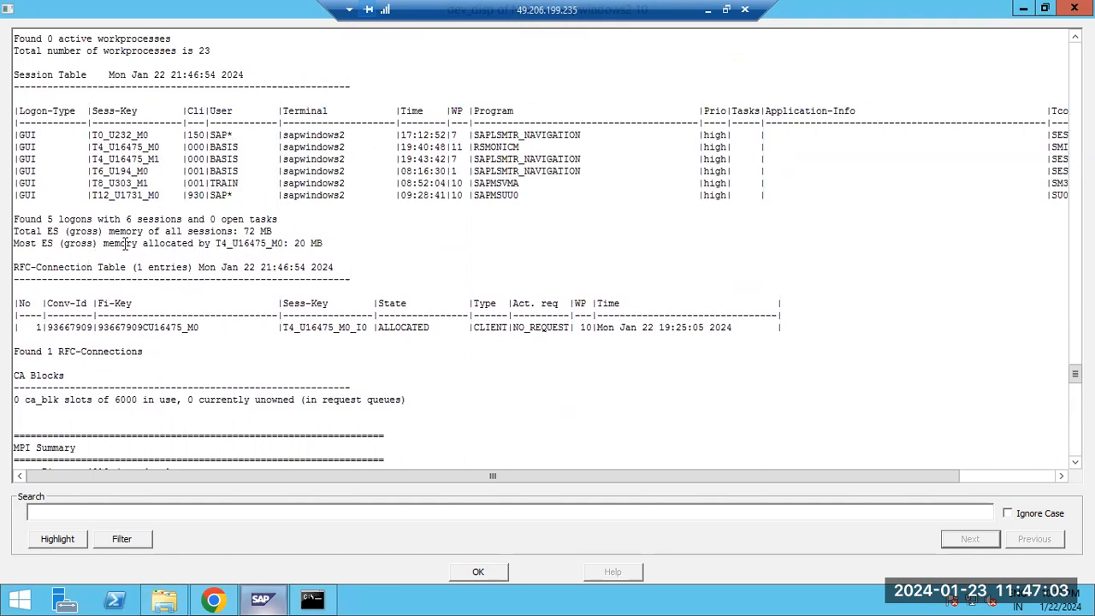
pyautogui.scroll(6, 162, 246)
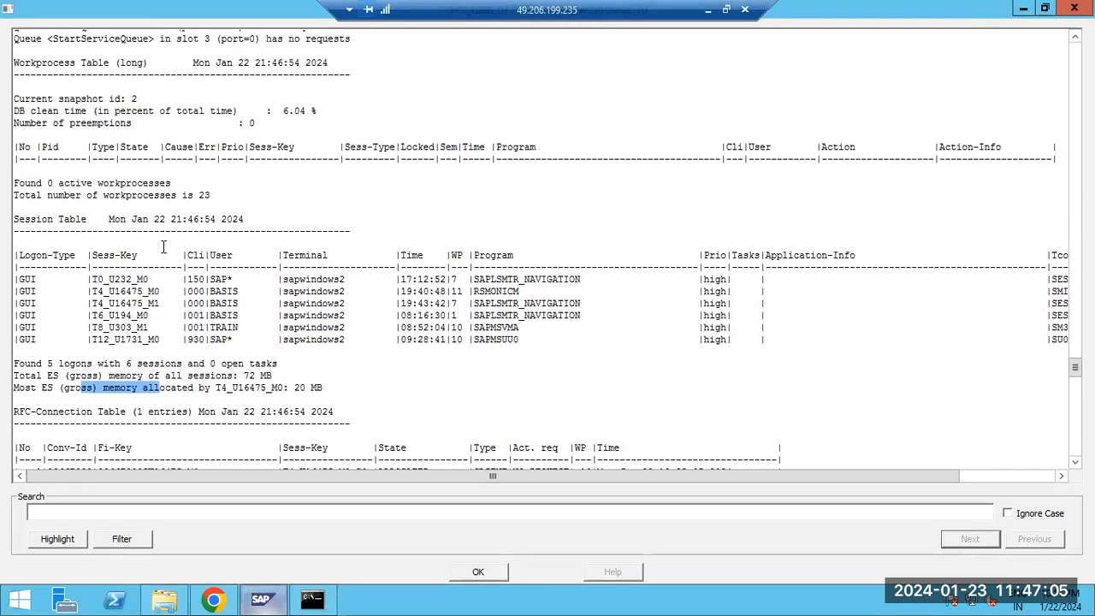
pyautogui.scroll(4, 162, 246)
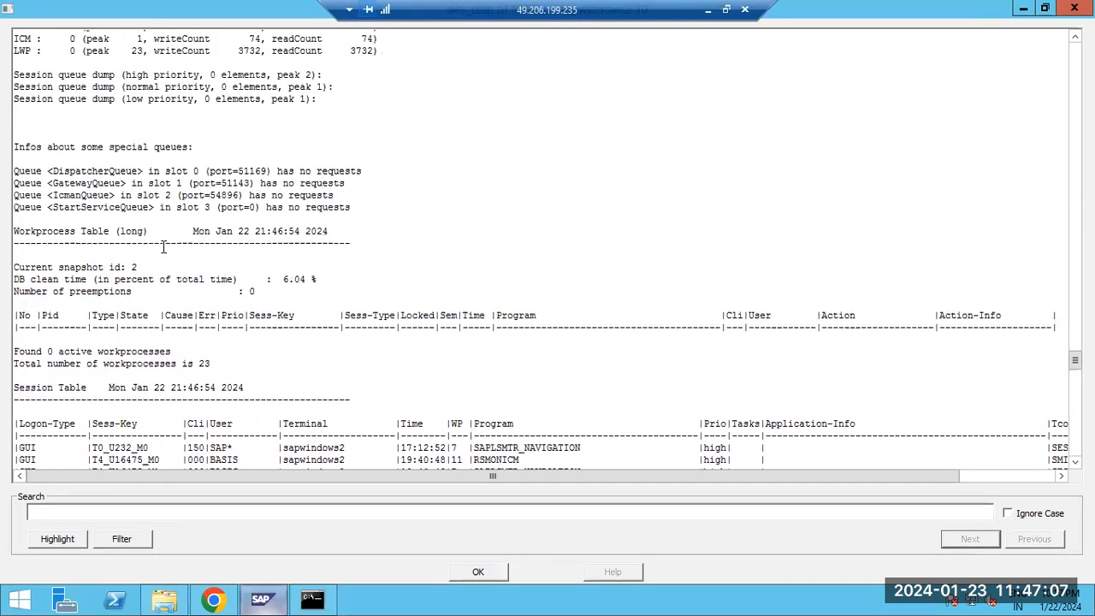
pyautogui.scroll(11, 162, 246)
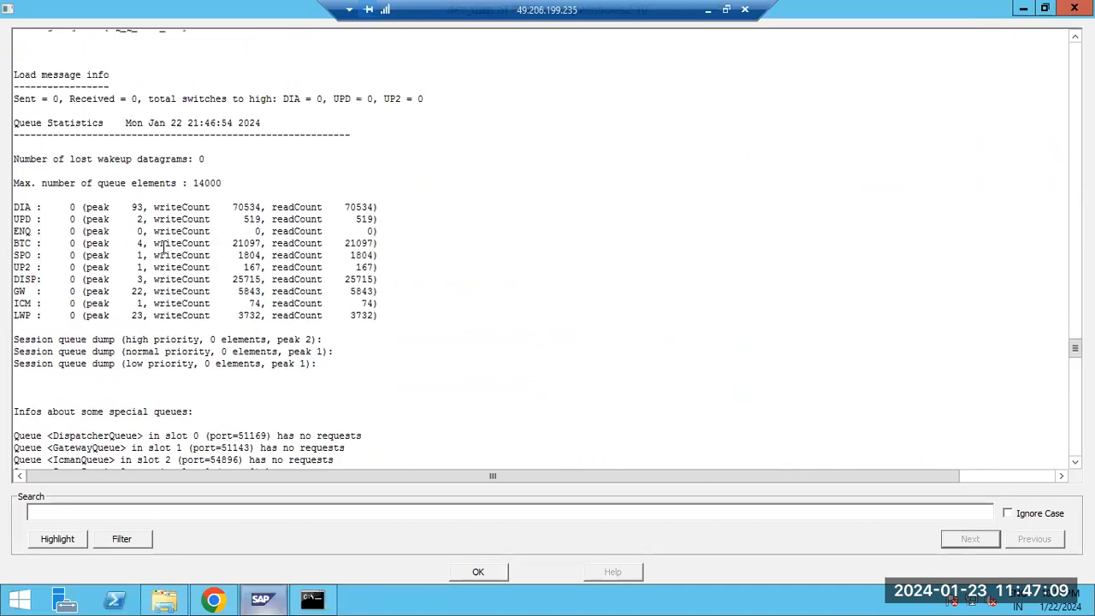
pyautogui.scroll(15, 162, 246)
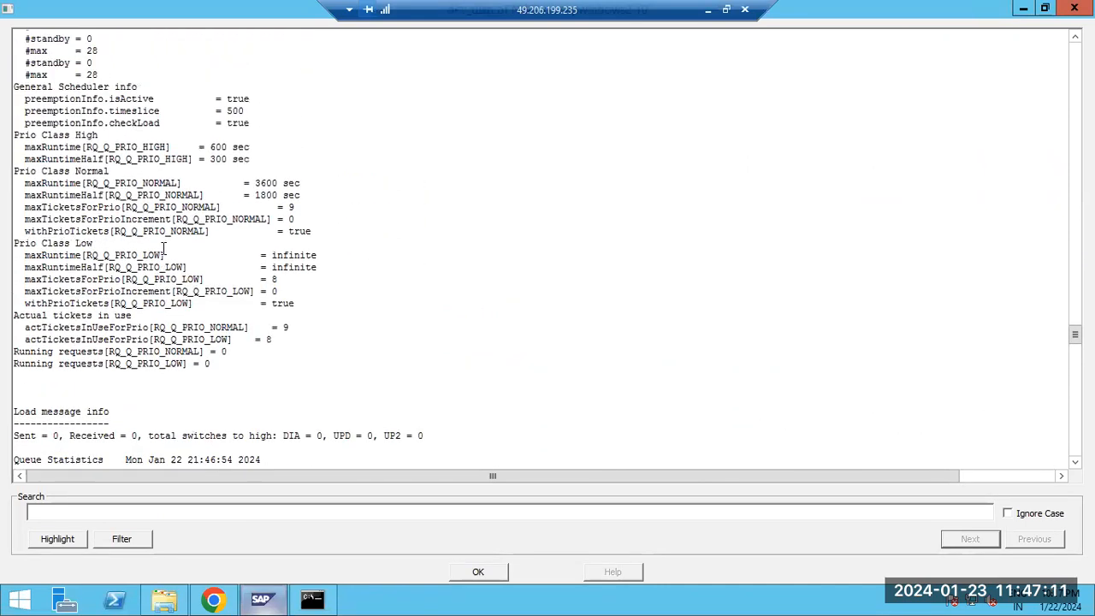
pyautogui.scroll(1, 163, 248)
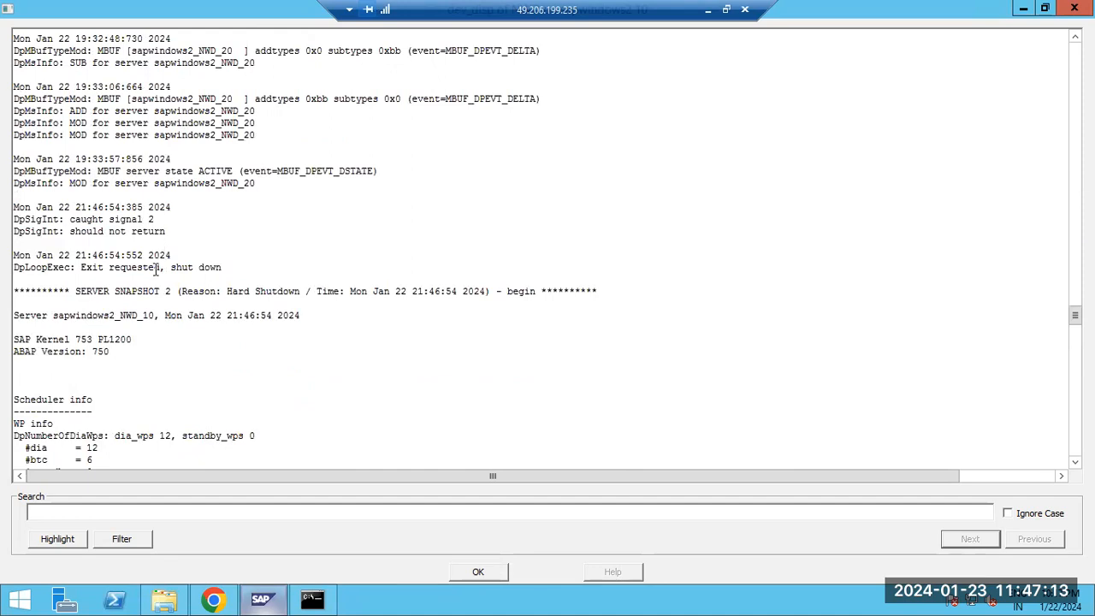
pyautogui.scroll(7, 143, 302)
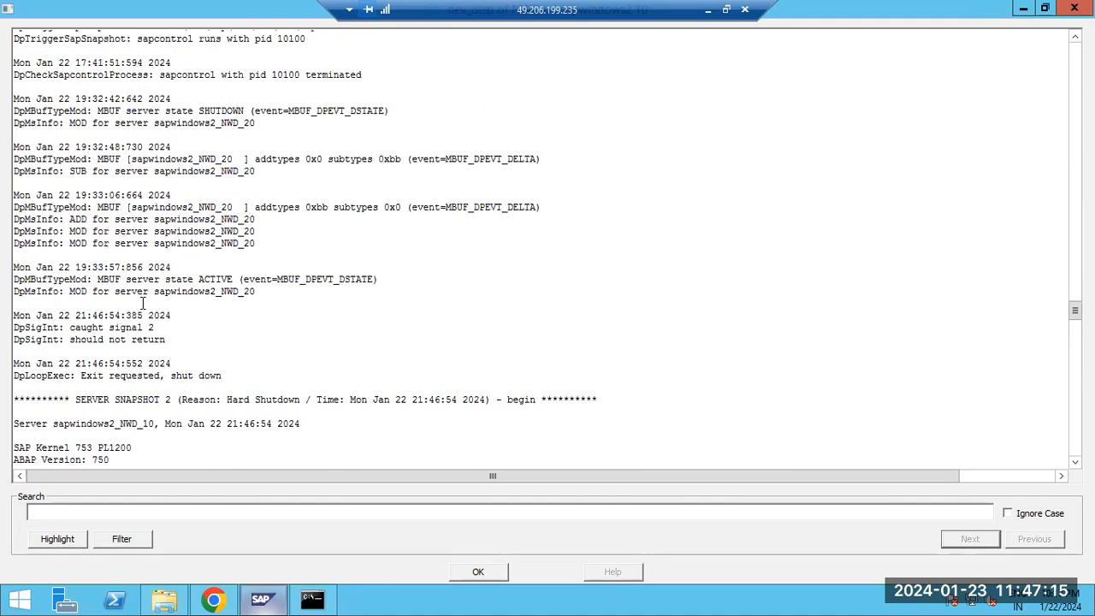
pyautogui.scroll(13, 143, 301)
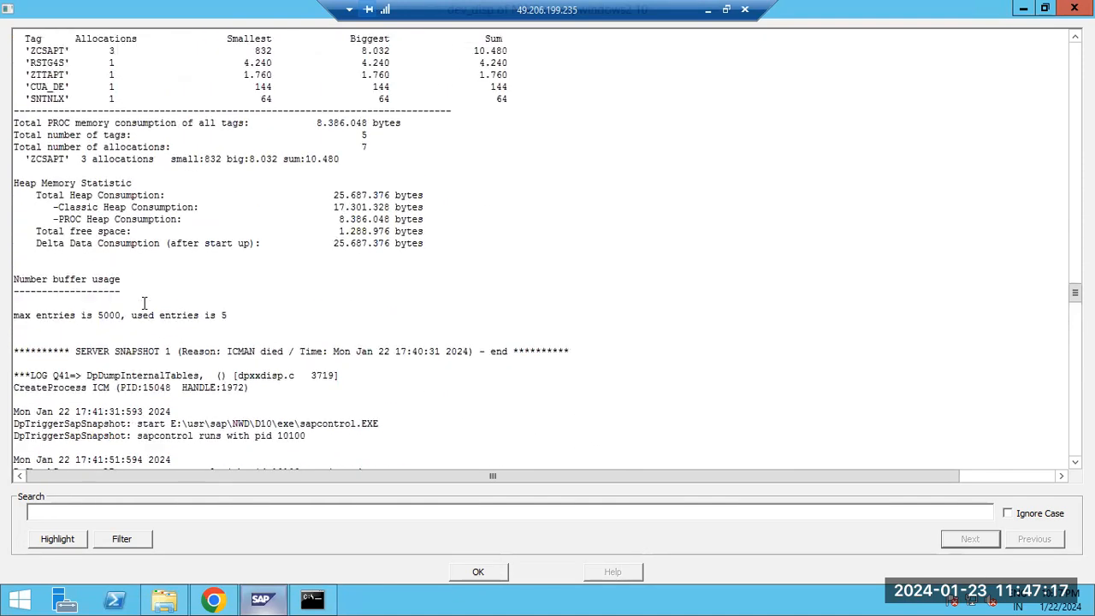
pyautogui.click(1074, 7)
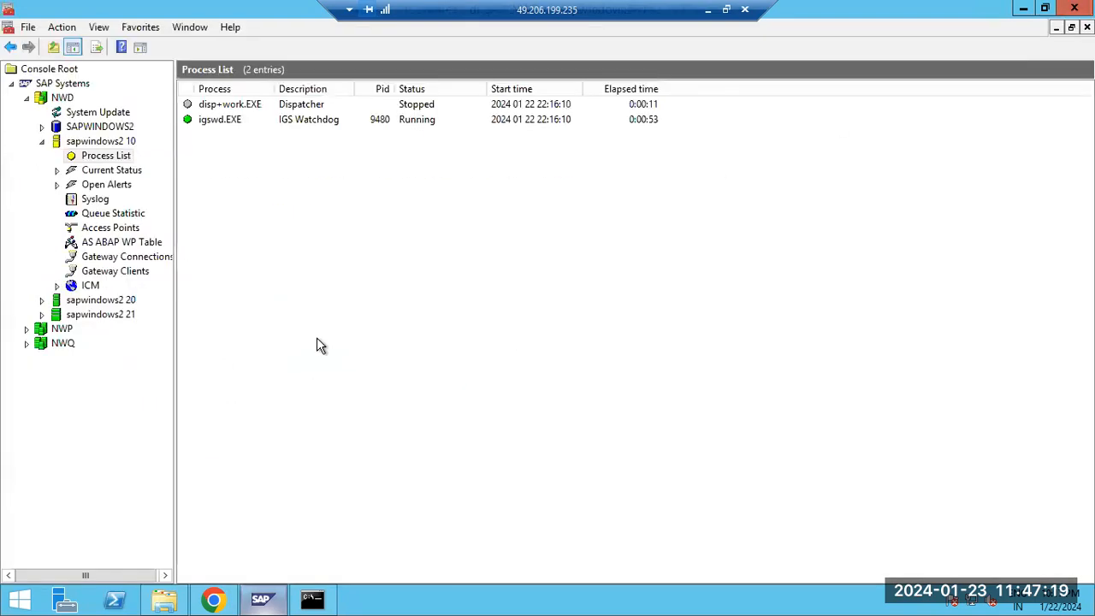
# Switch to File Explorer and open the instance profile NWD_D10_sapwindows2 from E:\usr\sap\NWD\SYS\profile in Notepad
pyautogui.click(260, 602)
pyautogui.click(164, 601)
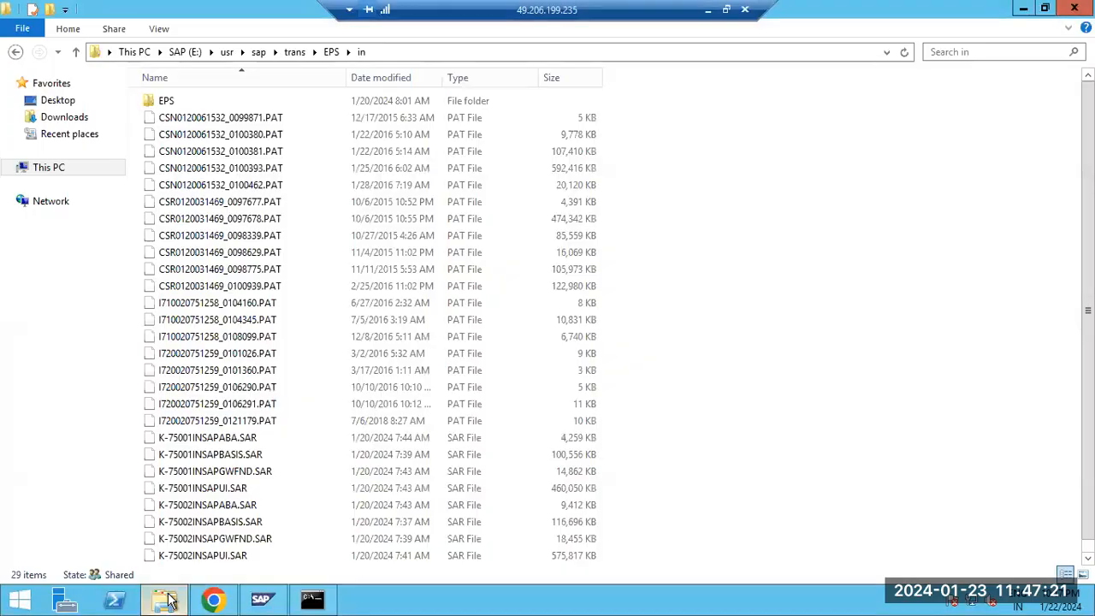
pyautogui.rightClick(56, 174)
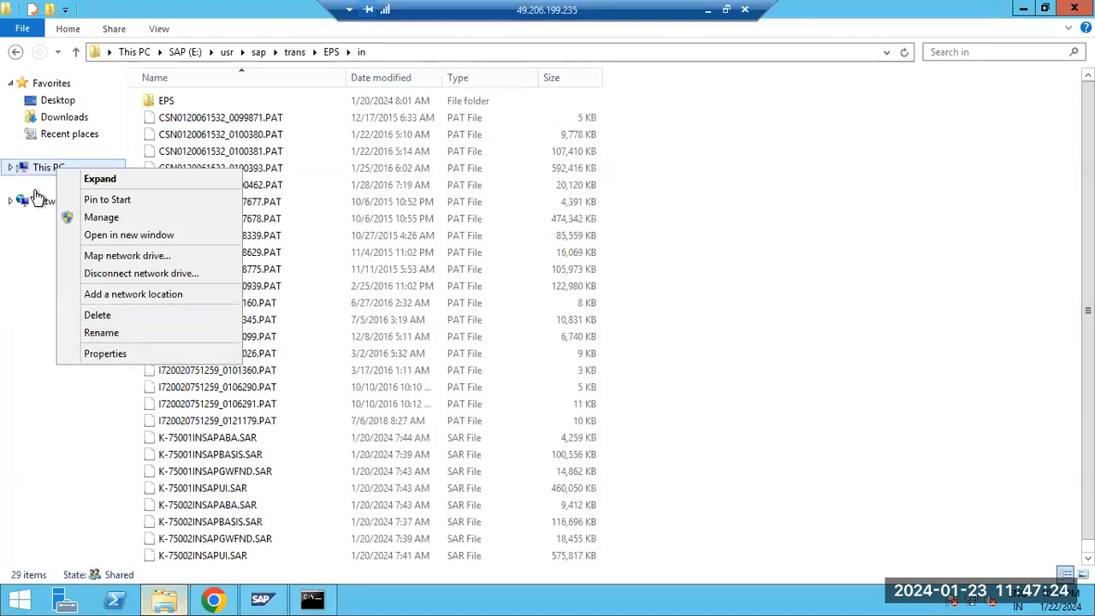
pyautogui.click(260, 52)
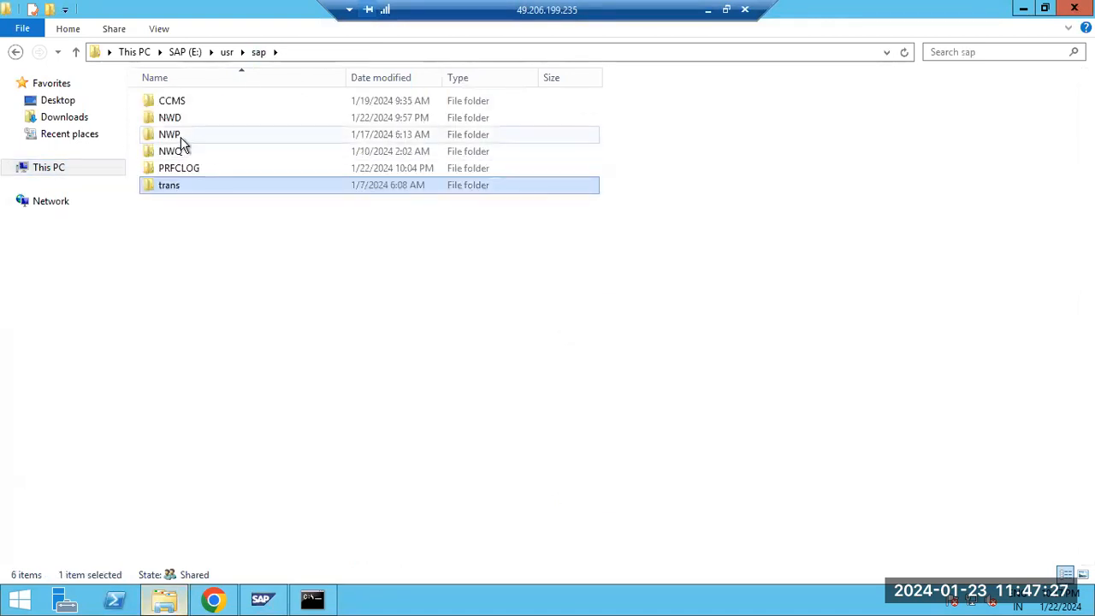
pyautogui.doubleClick(179, 119)
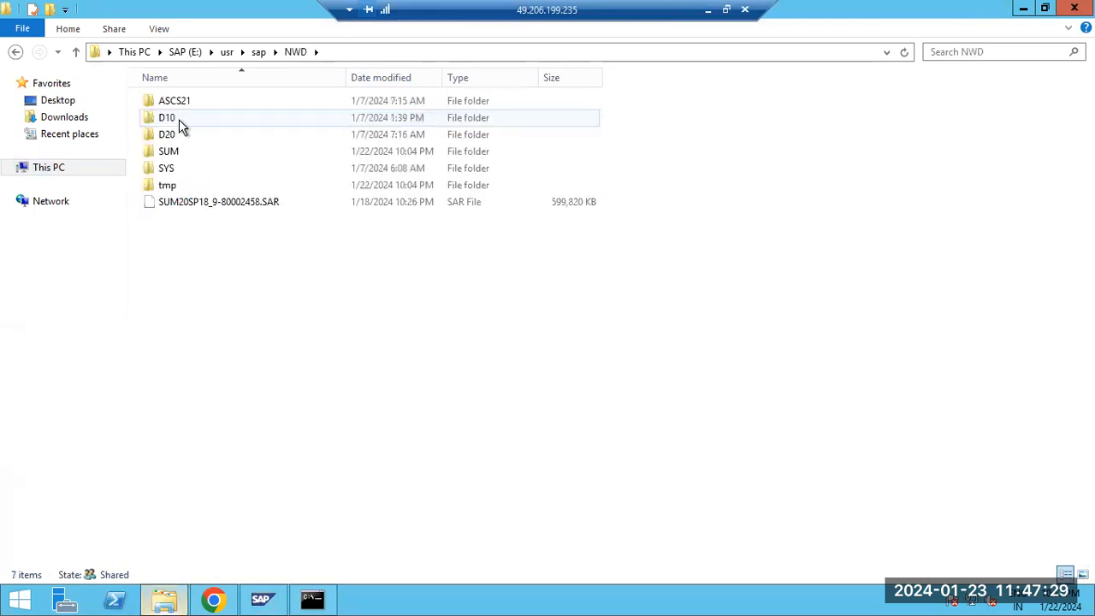
pyautogui.doubleClick(175, 171)
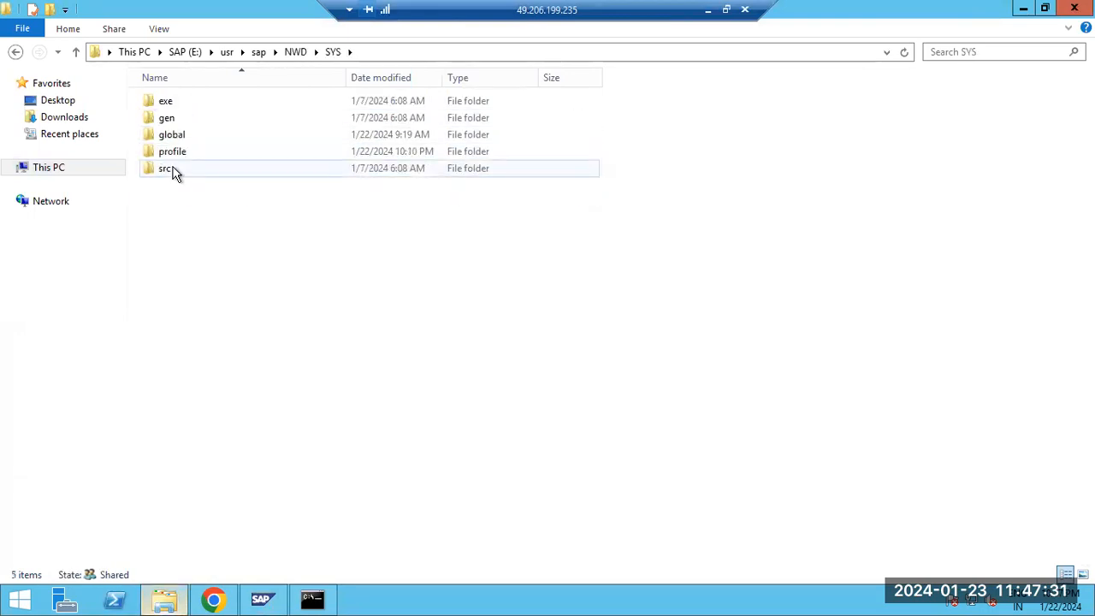
pyautogui.click(176, 159)
pyautogui.doubleClick(176, 159)
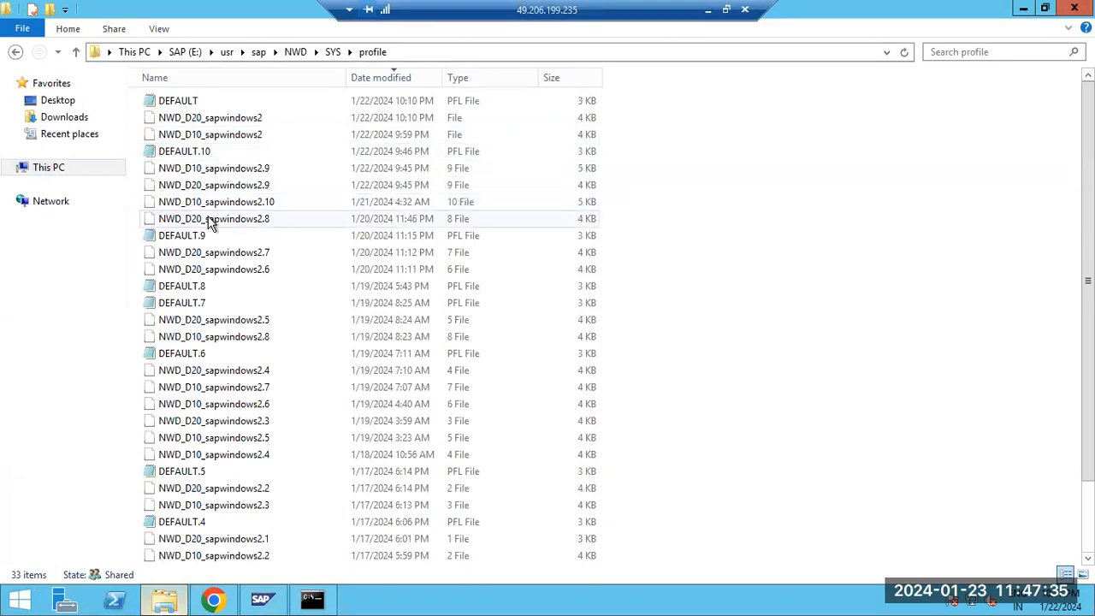
pyautogui.doubleClick(227, 137)
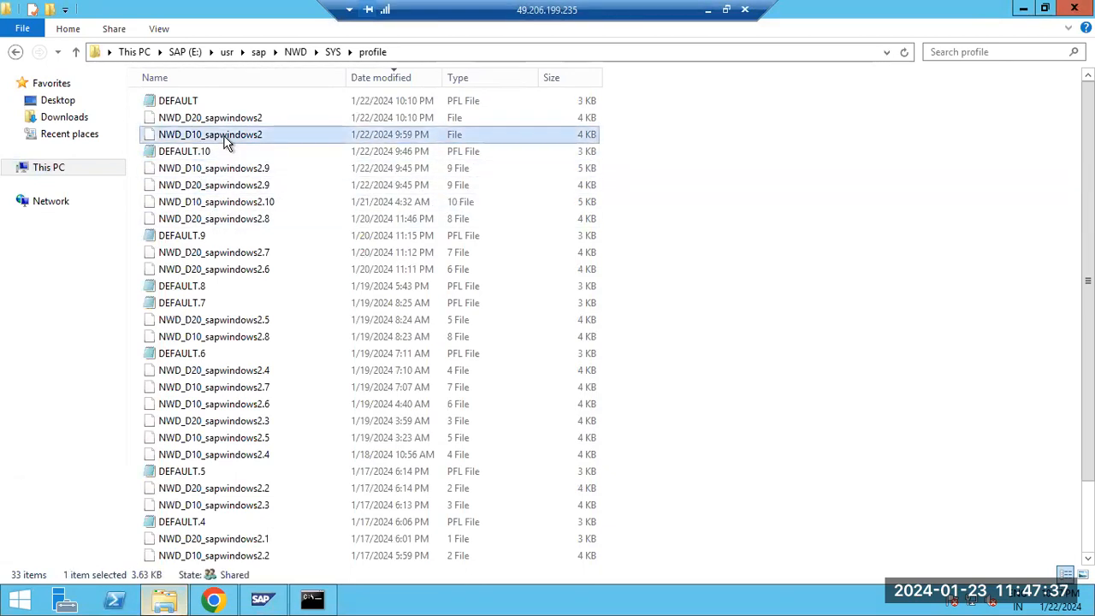
pyautogui.click(471, 414)
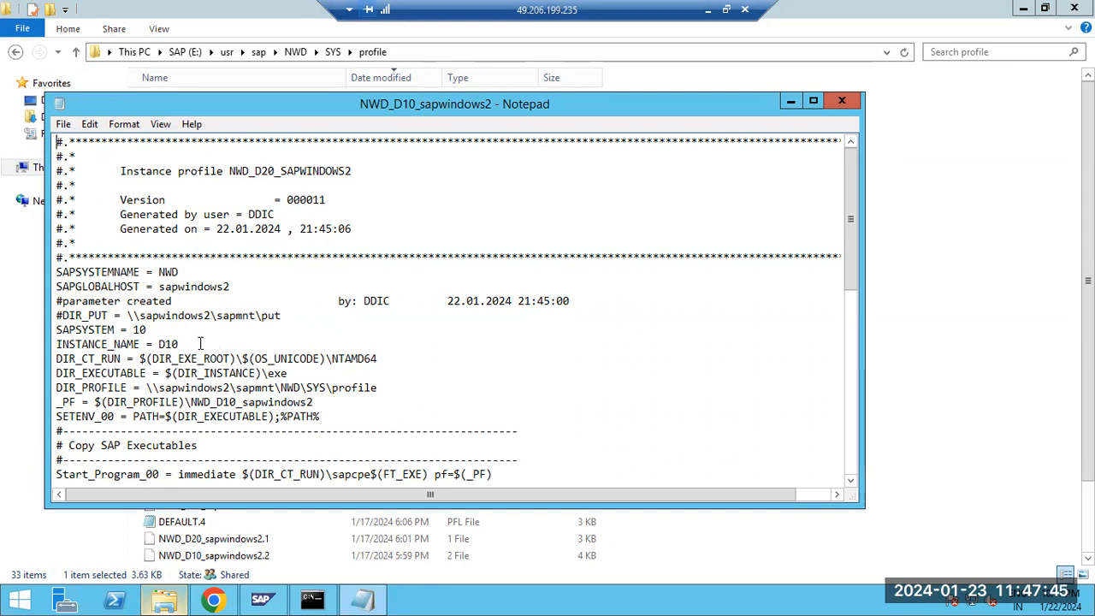
# Search the D10 instance profile for occurrences of "20" from the SAPSYSTEMNAME line downward and close the search
pyautogui.click(186, 276)
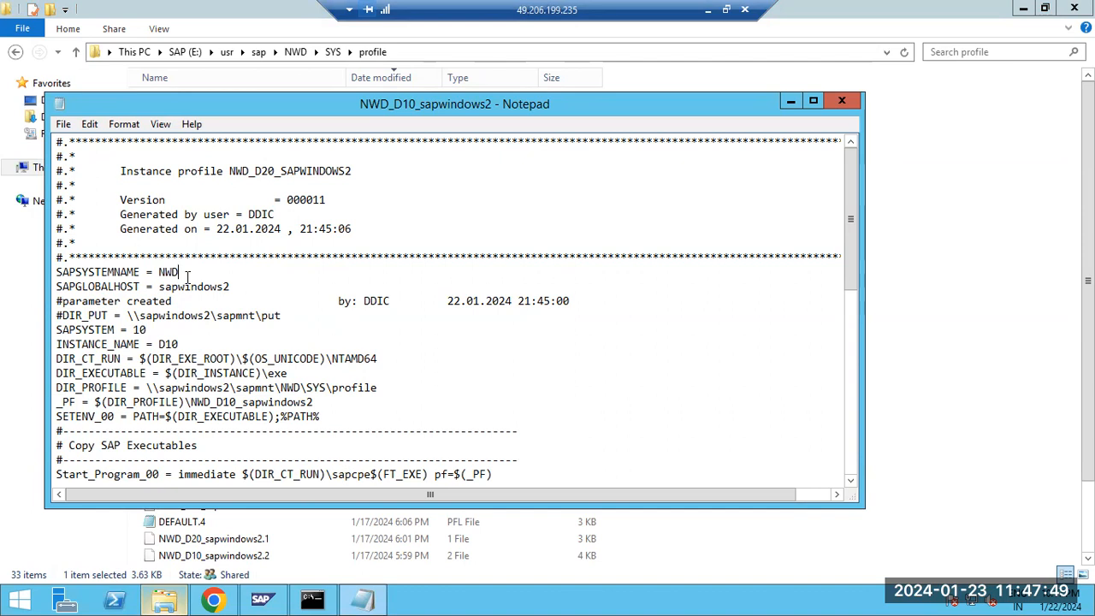
pyautogui.hotkey('ctrl', 'f')
pyautogui.write('20')
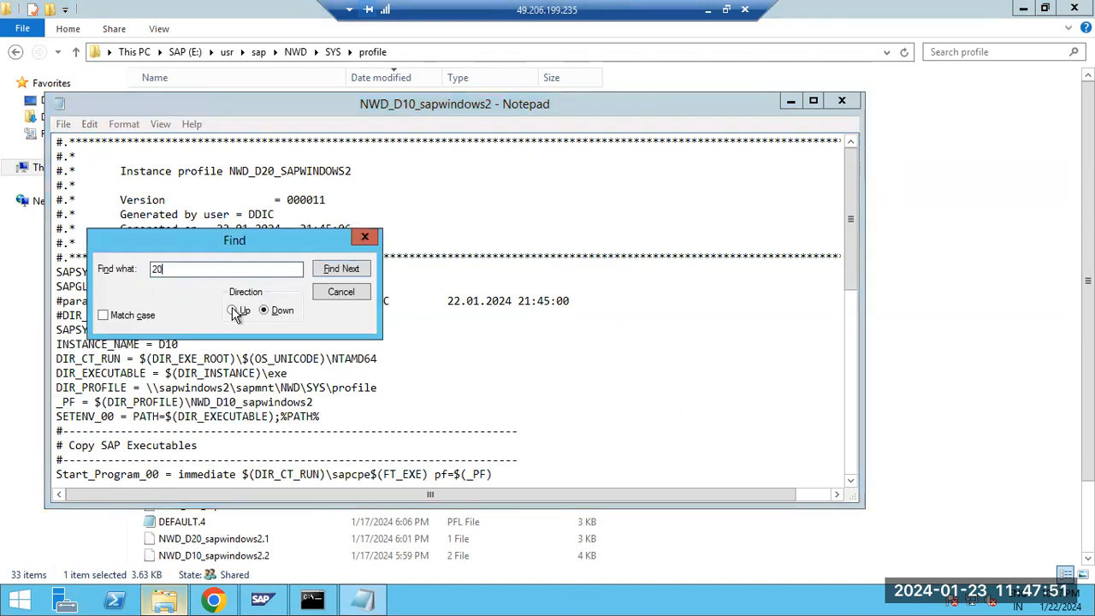
pyautogui.click(347, 272)
pyautogui.click(346, 270)
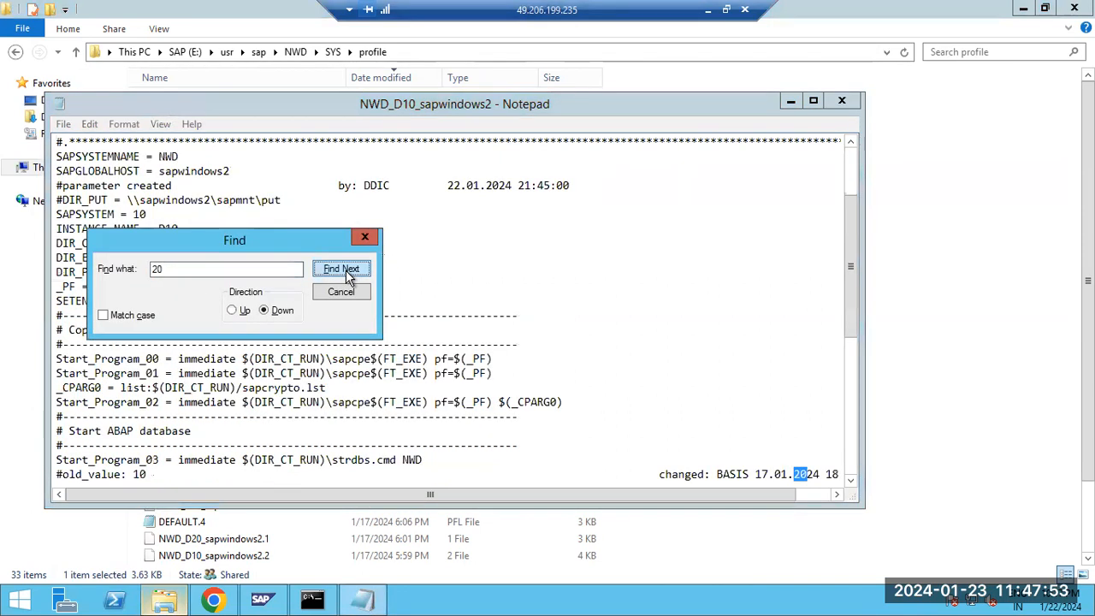
pyautogui.click(346, 270)
pyautogui.click(346, 270)
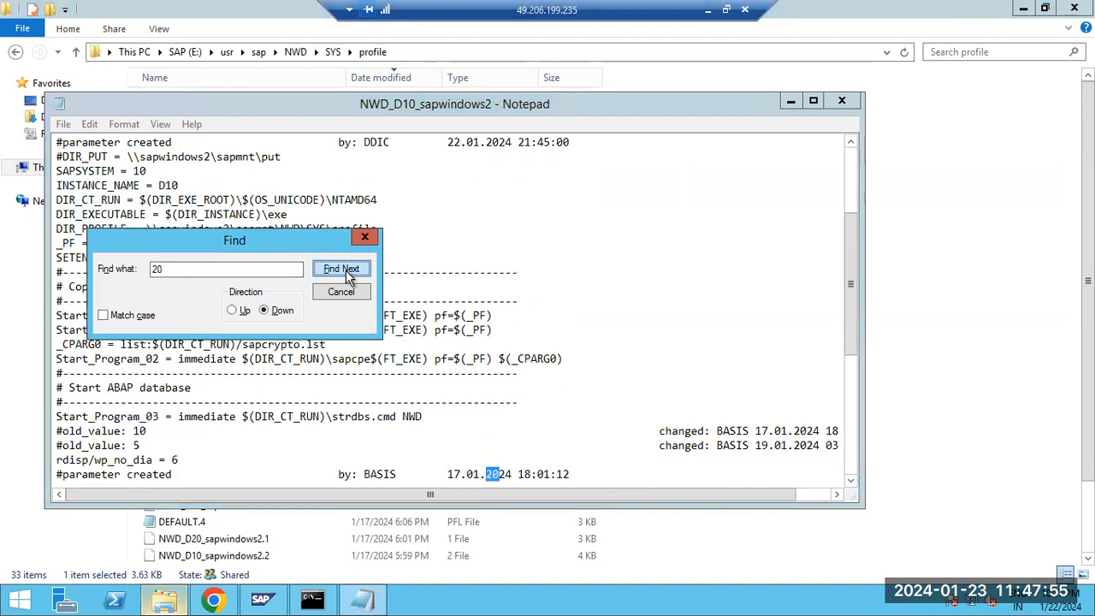
pyautogui.click(347, 271)
pyautogui.click(346, 270)
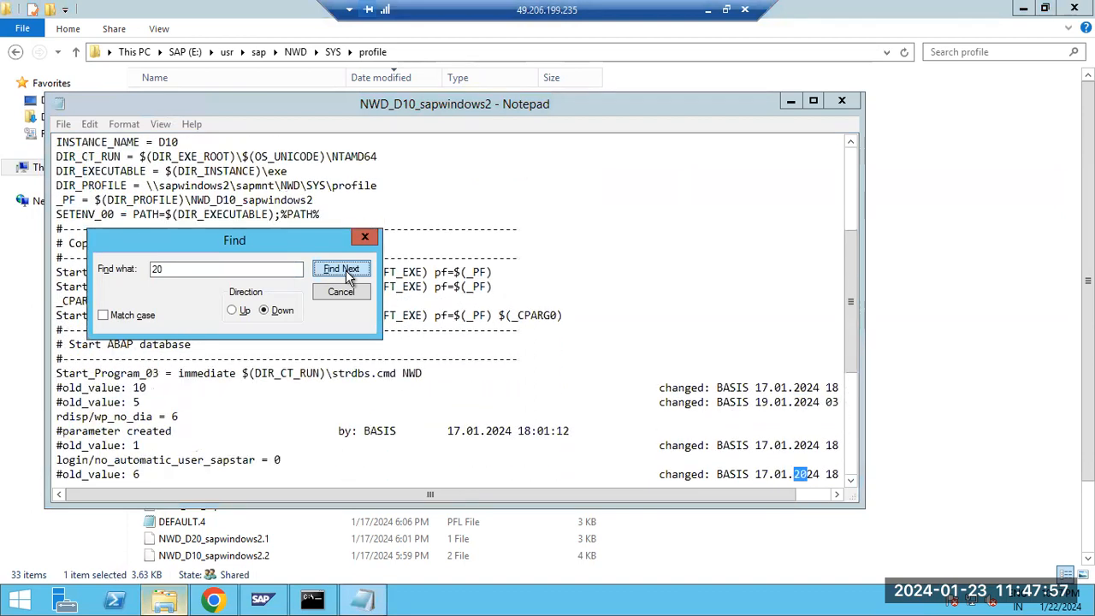
pyautogui.click(346, 270)
pyautogui.click(347, 270)
pyautogui.click(574, 362)
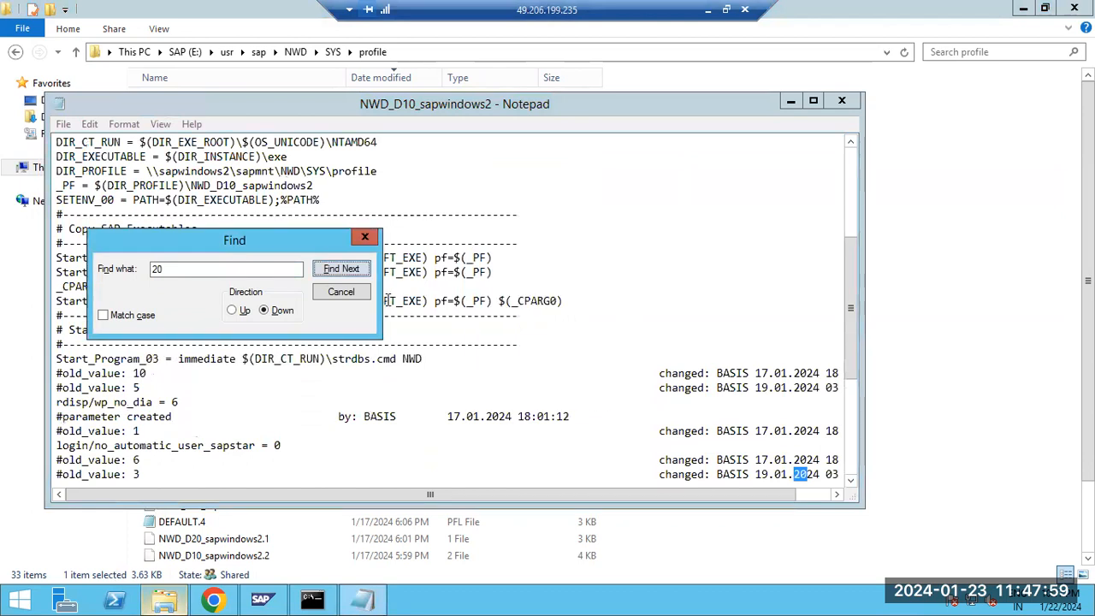
pyautogui.click(347, 294)
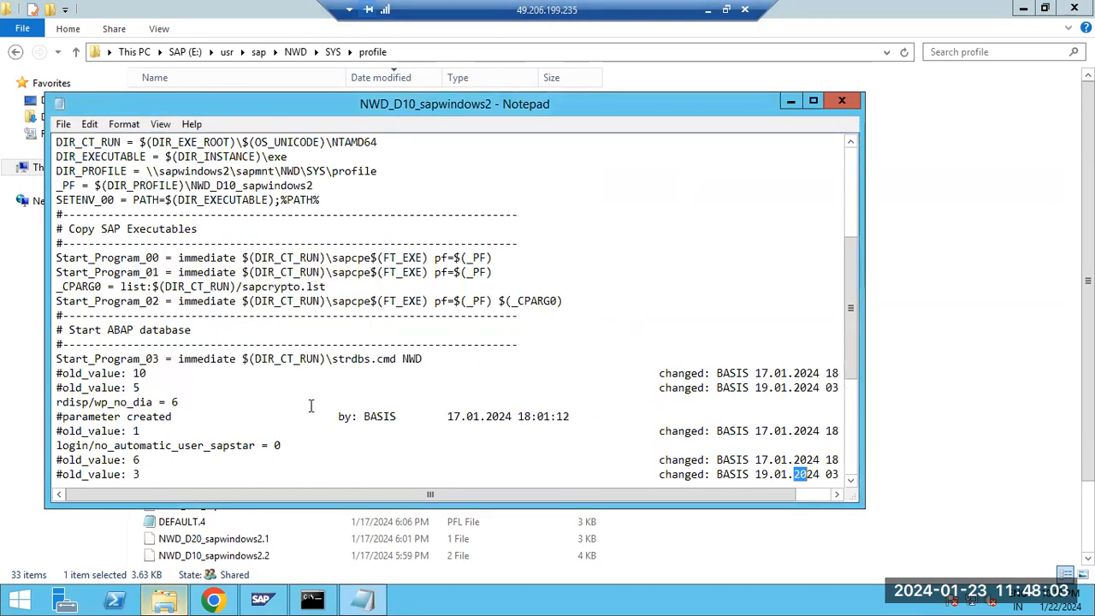
# Check the SAPSYSTEM, INSTANCE_NAME and _PF entries in the D10 instance profile against its header and close the file
pyautogui.scroll(3, 310, 405)
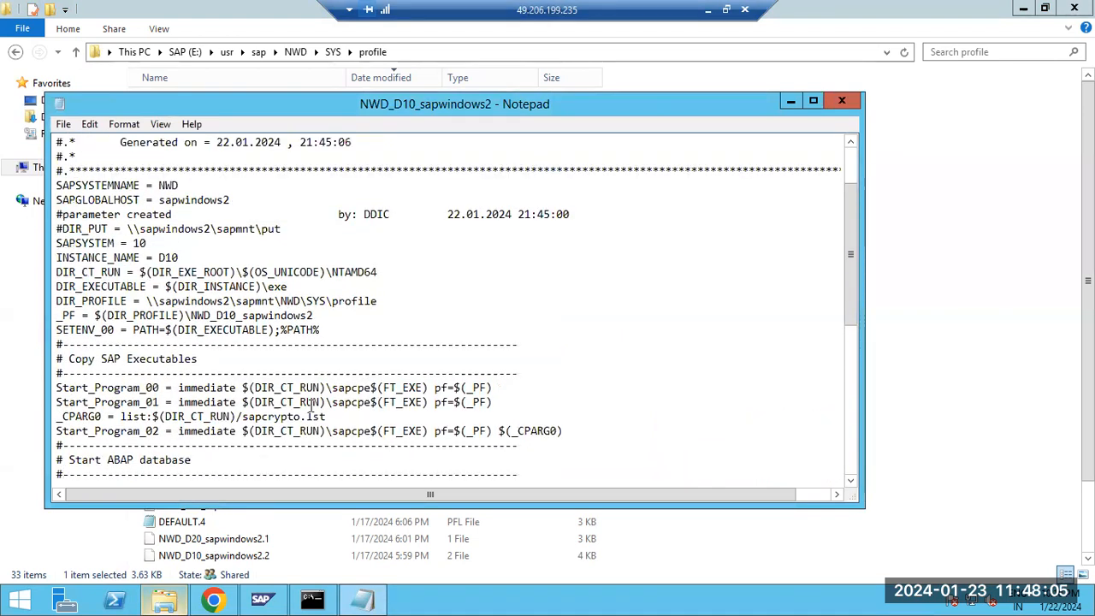
pyautogui.scroll(2, 310, 405)
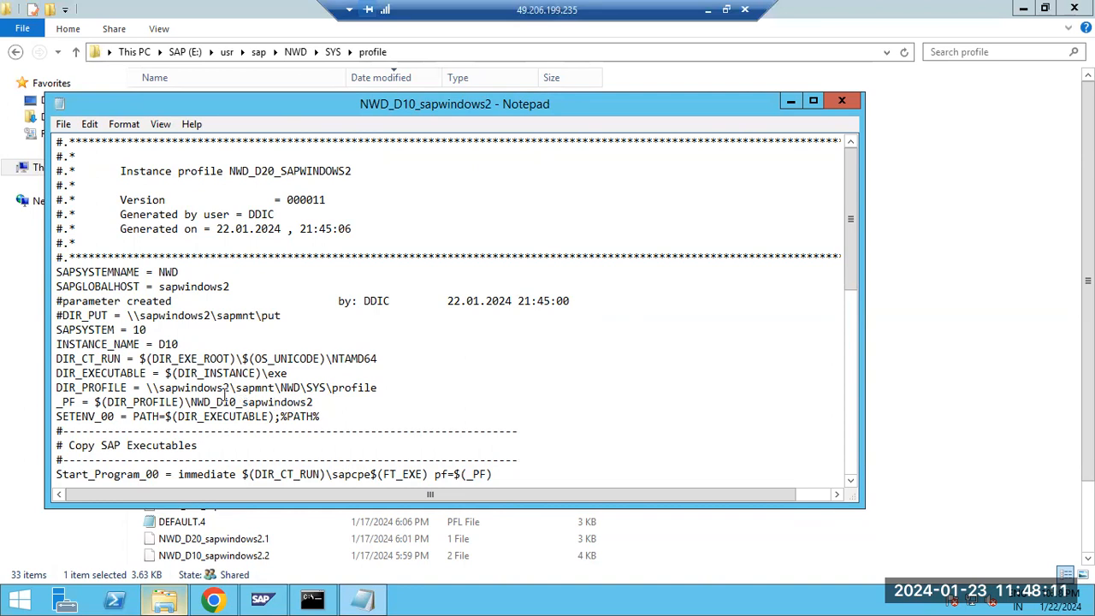
pyautogui.moveTo(225, 394); pyautogui.dragTo(242, 403)
pyautogui.doubleClick(164, 344)
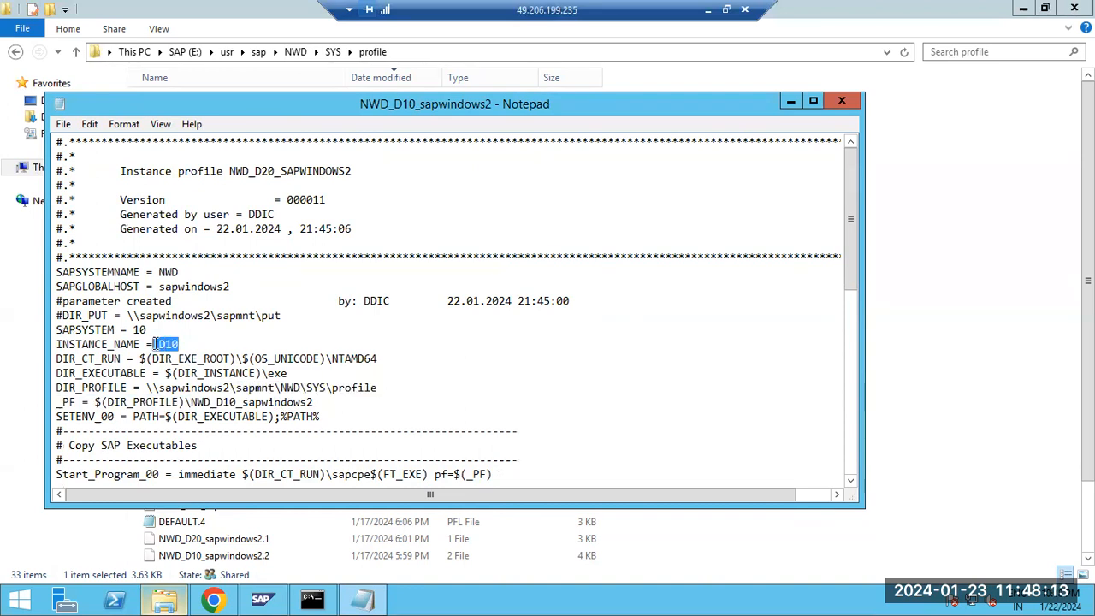
pyautogui.moveTo(127, 330); pyautogui.dragTo(135, 331)
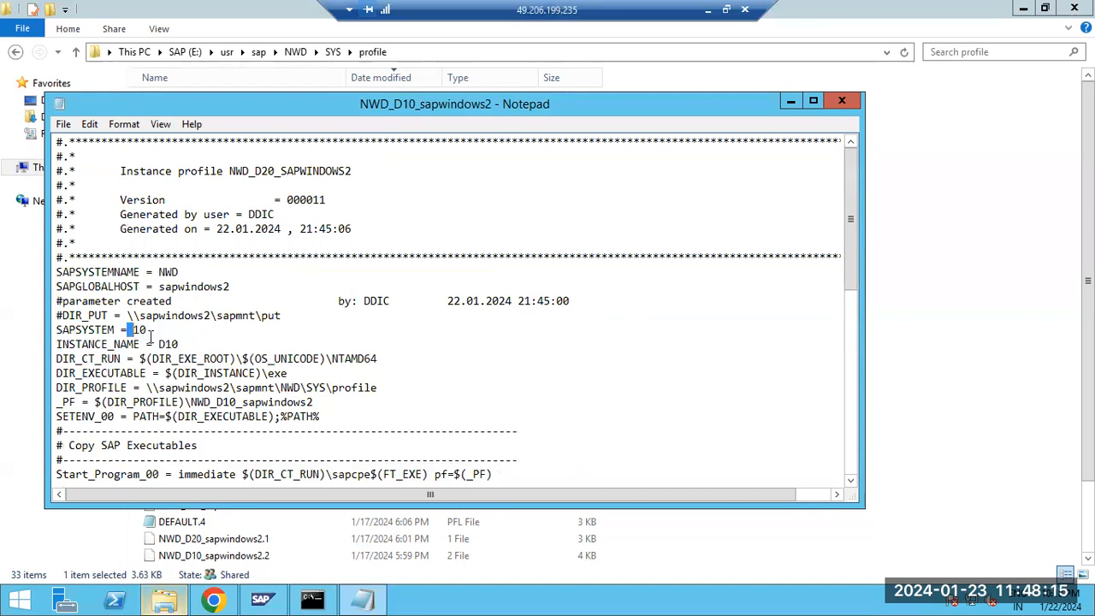
pyautogui.moveTo(197, 404); pyautogui.dragTo(342, 411)
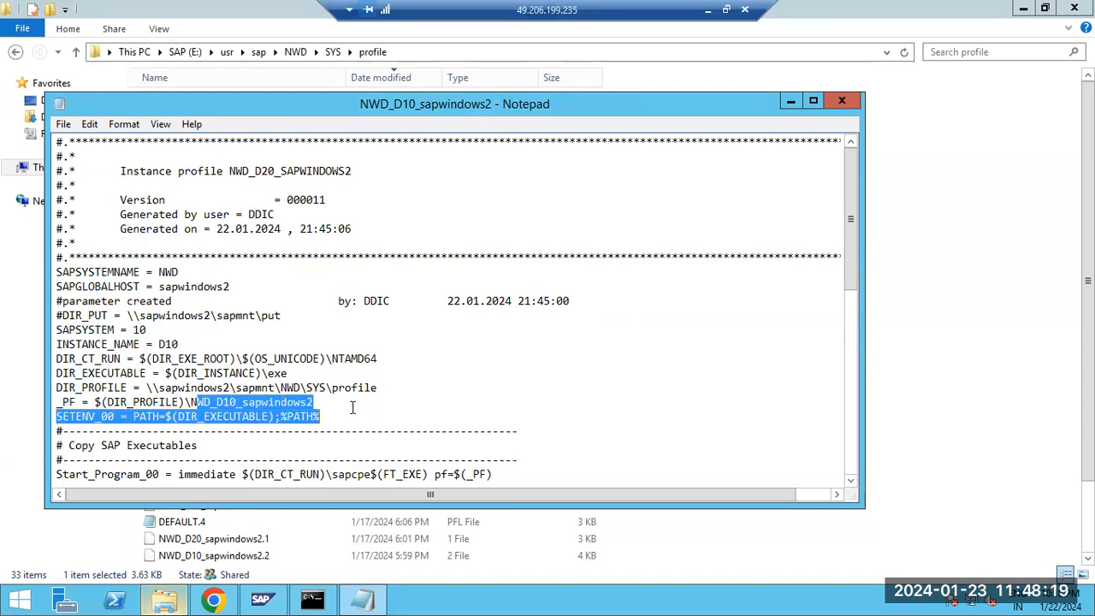
pyautogui.scroll(-4, 351, 407)
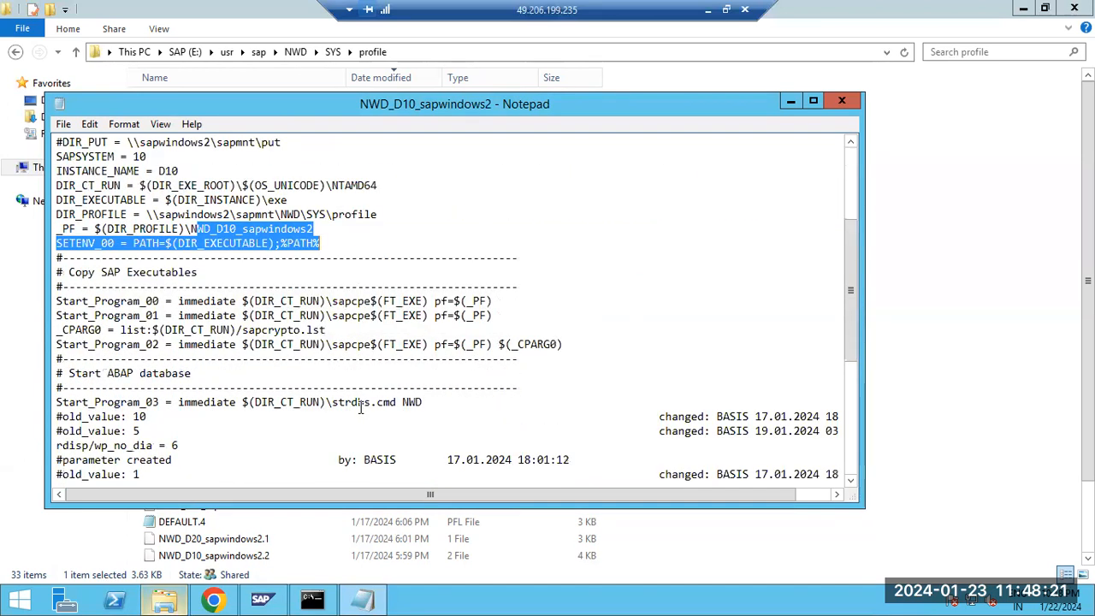
pyautogui.scroll(4, 360, 408)
pyautogui.click(842, 101)
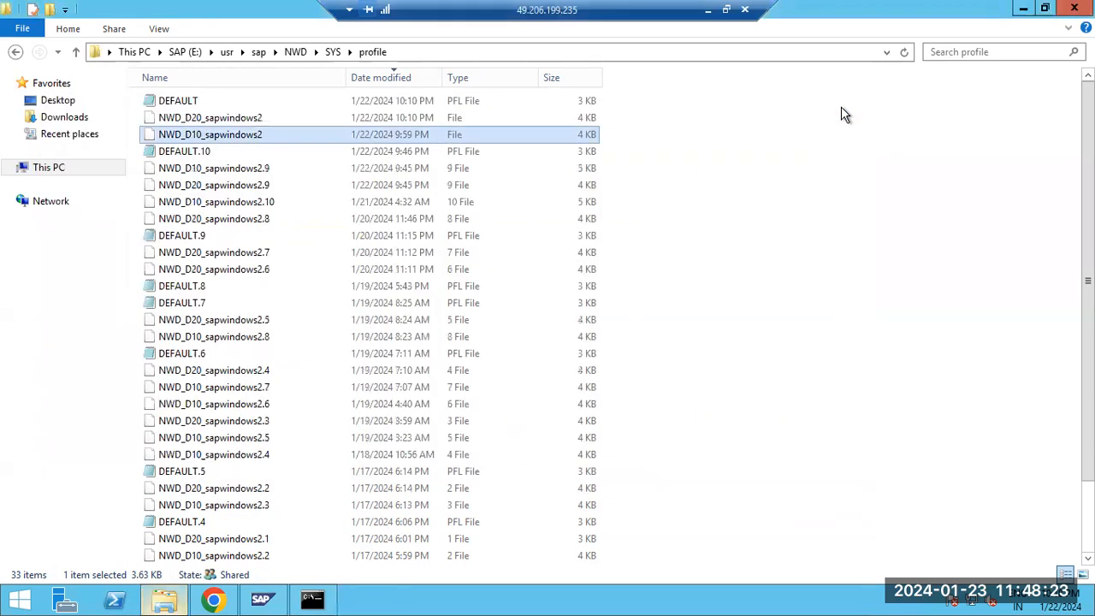
# Open the DEFAULT profile, review its parameters down to the added DIR_PUT line, and close it
pyautogui.doubleClick(195, 100)
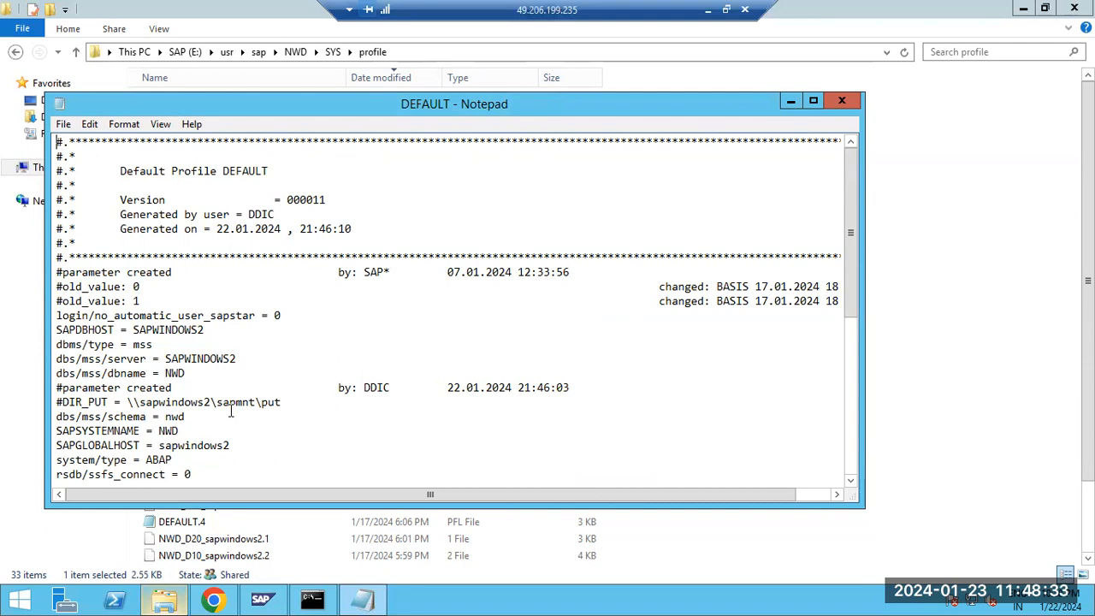
pyautogui.scroll(-2, 230, 412)
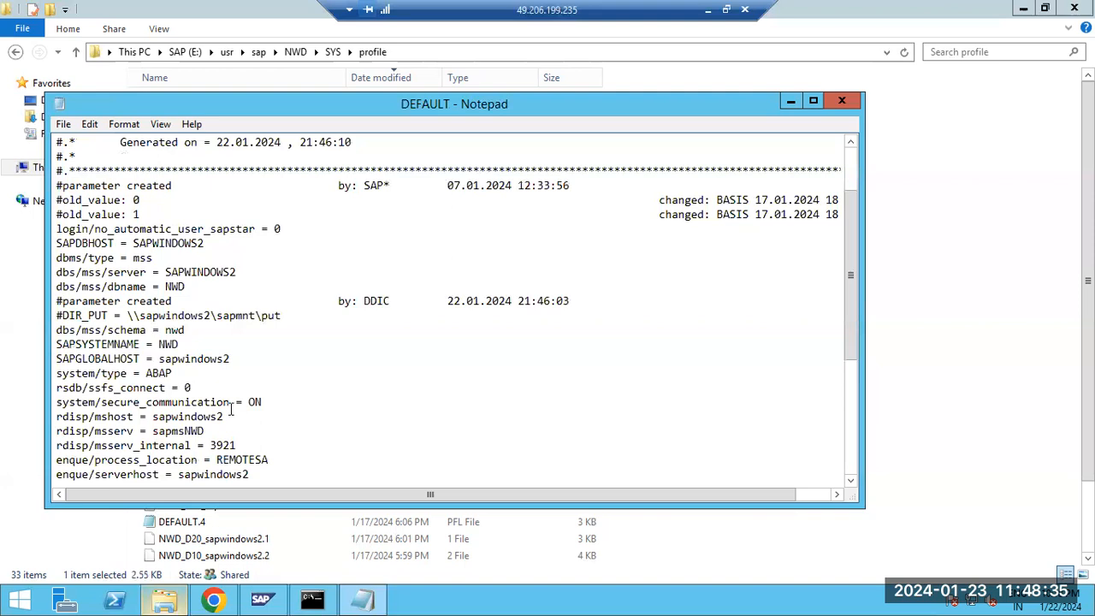
pyautogui.scroll(-2, 230, 408)
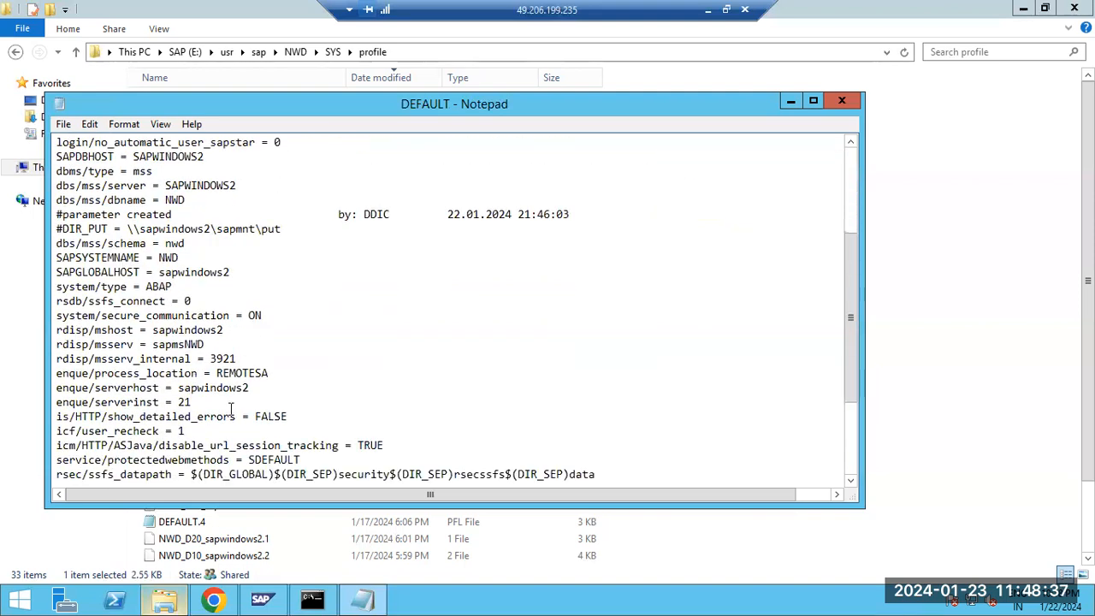
pyautogui.scroll(-4, 231, 408)
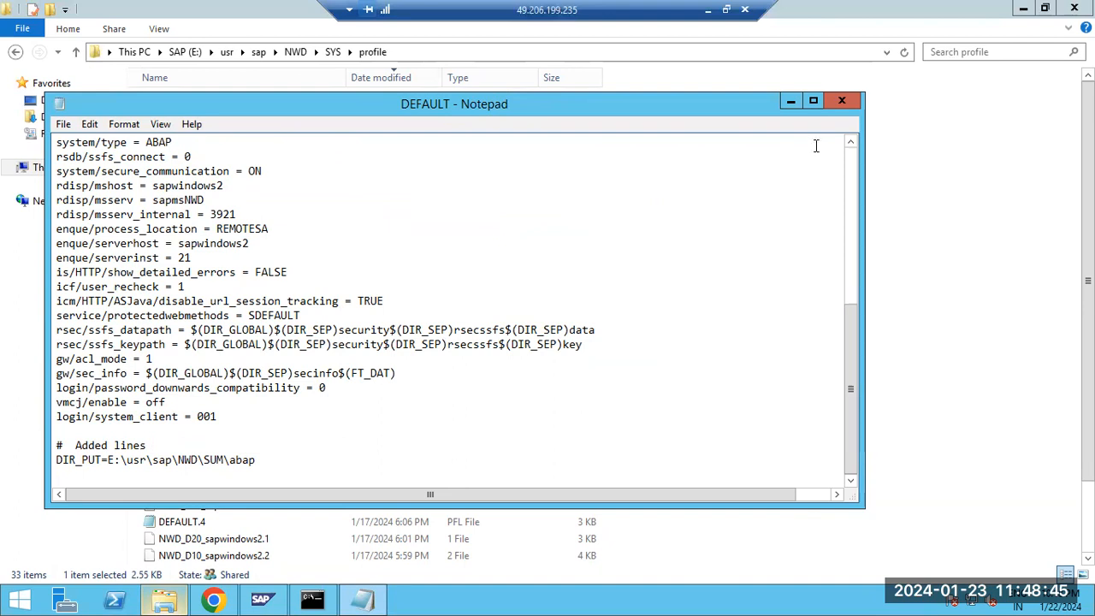
pyautogui.click(842, 101)
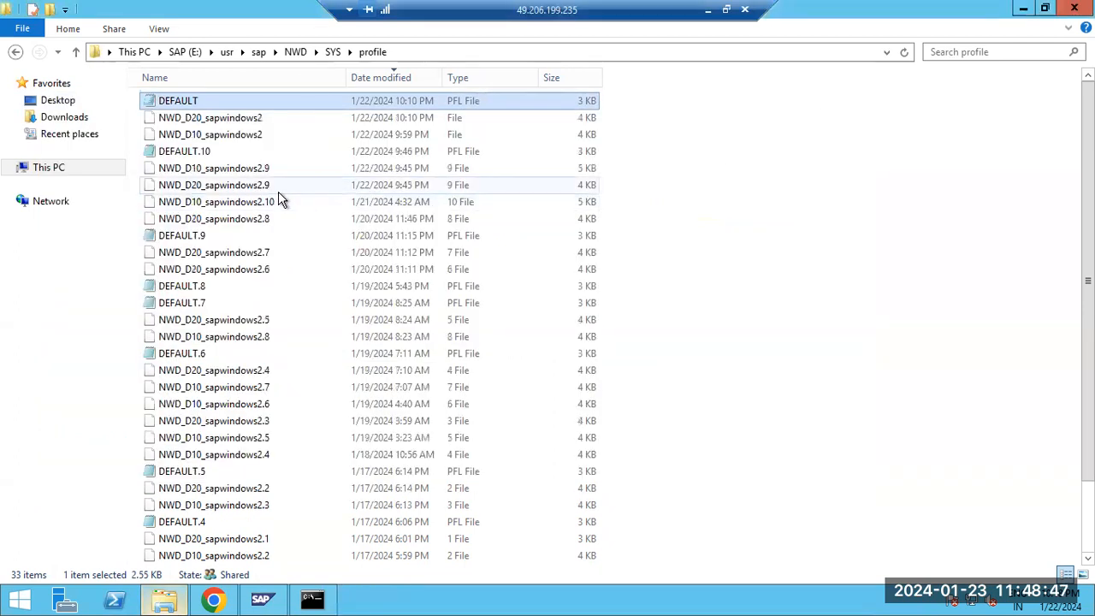
# Open the NWD_D20_sapwindows2 profile in Notepad, review its instance settings and start programs, and close it
pyautogui.click(198, 122)
pyautogui.doubleClick(198, 121)
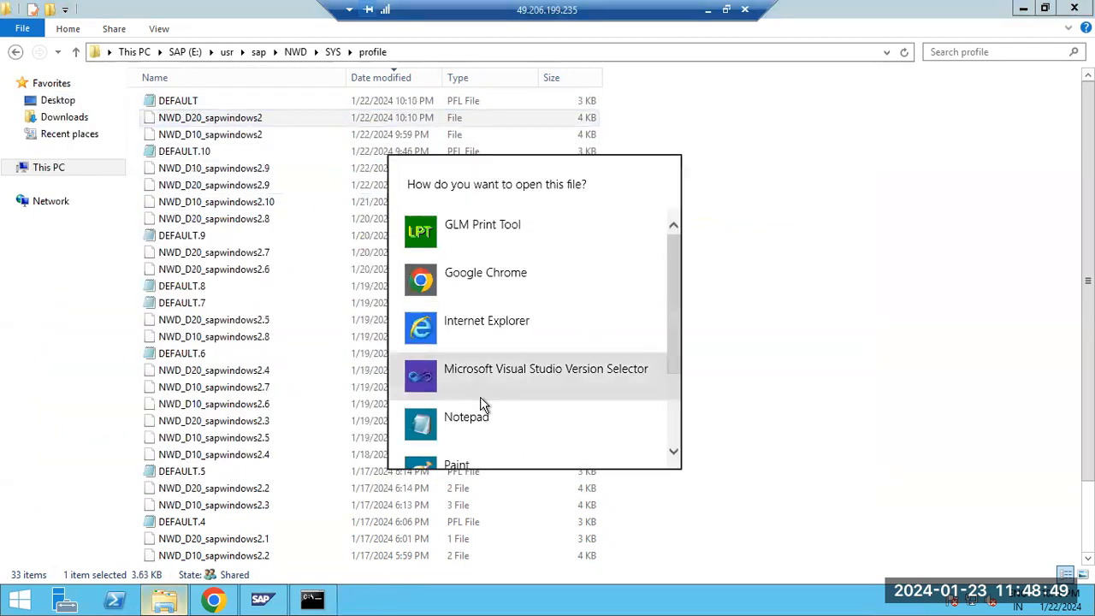
pyautogui.doubleClick(479, 416)
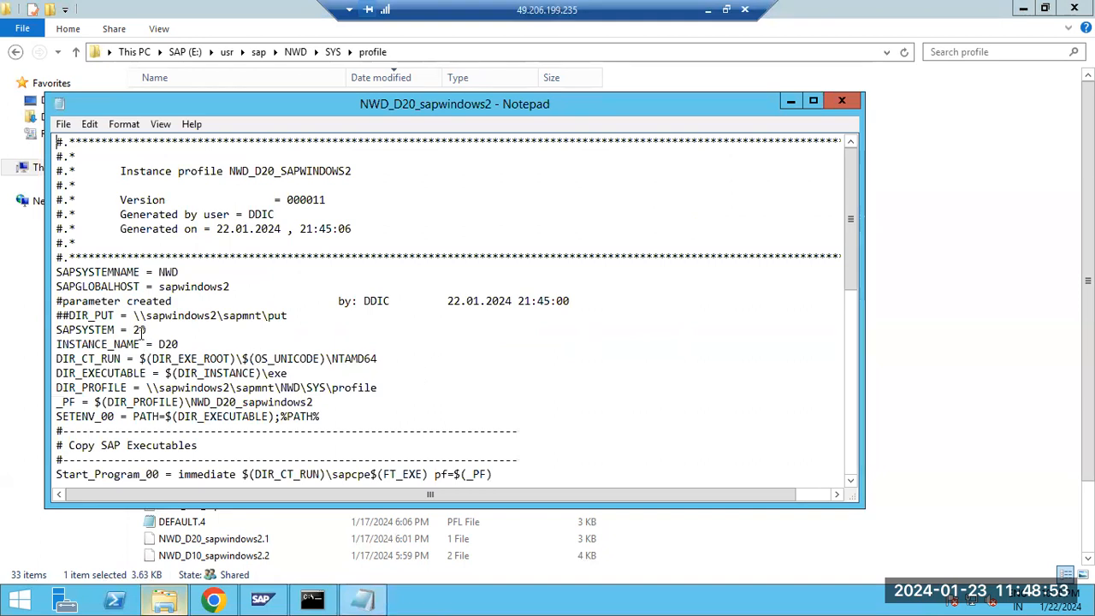
pyautogui.moveTo(159, 343); pyautogui.dragTo(166, 344)
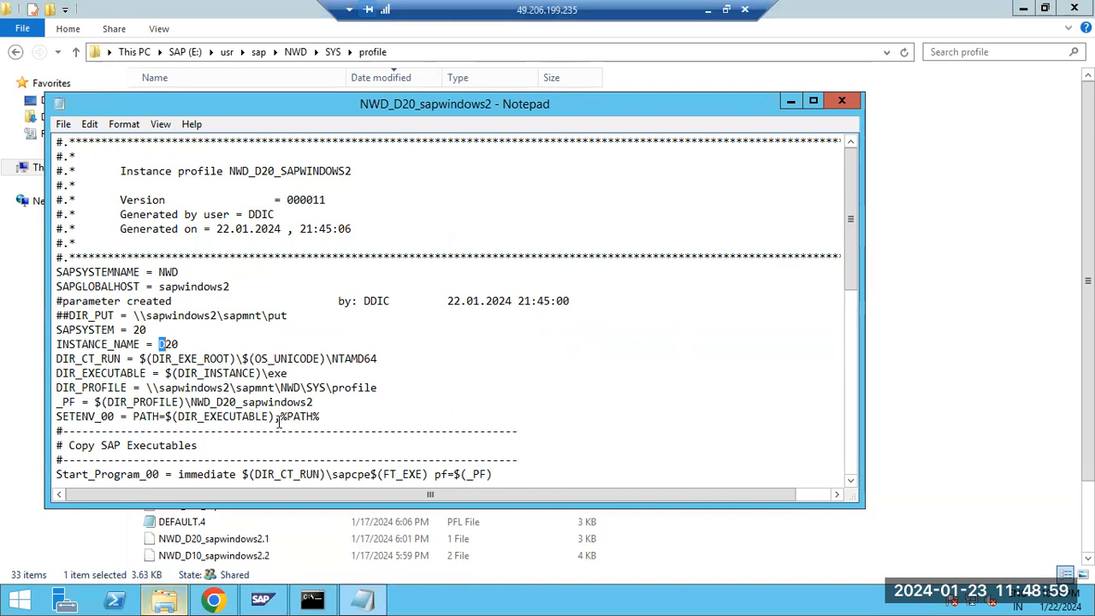
pyautogui.scroll(-5, 274, 419)
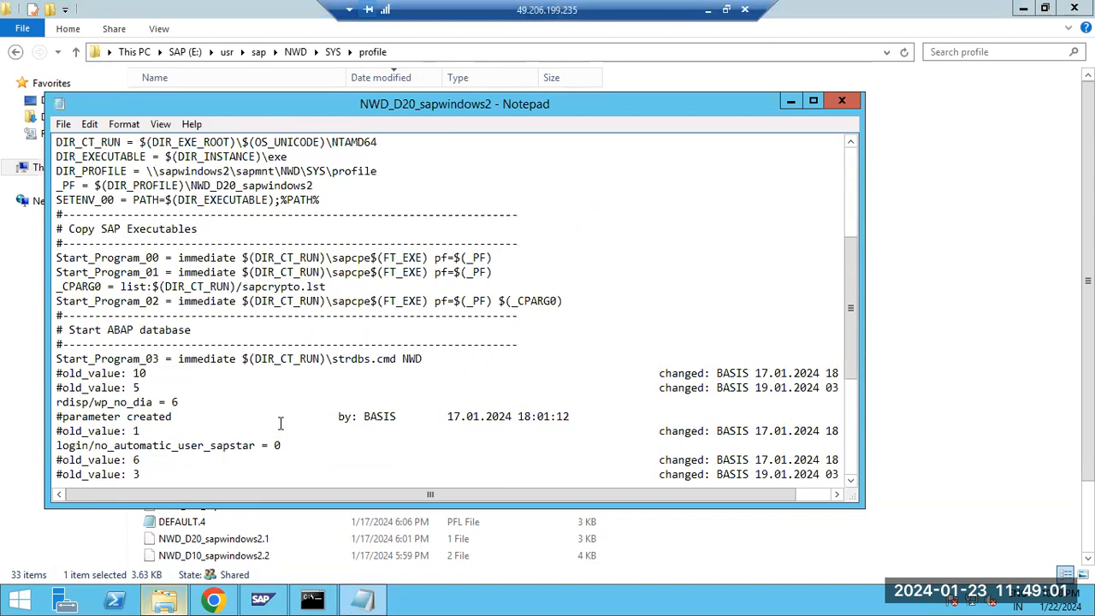
pyautogui.scroll(-2, 279, 423)
pyautogui.scroll(-3, 279, 423)
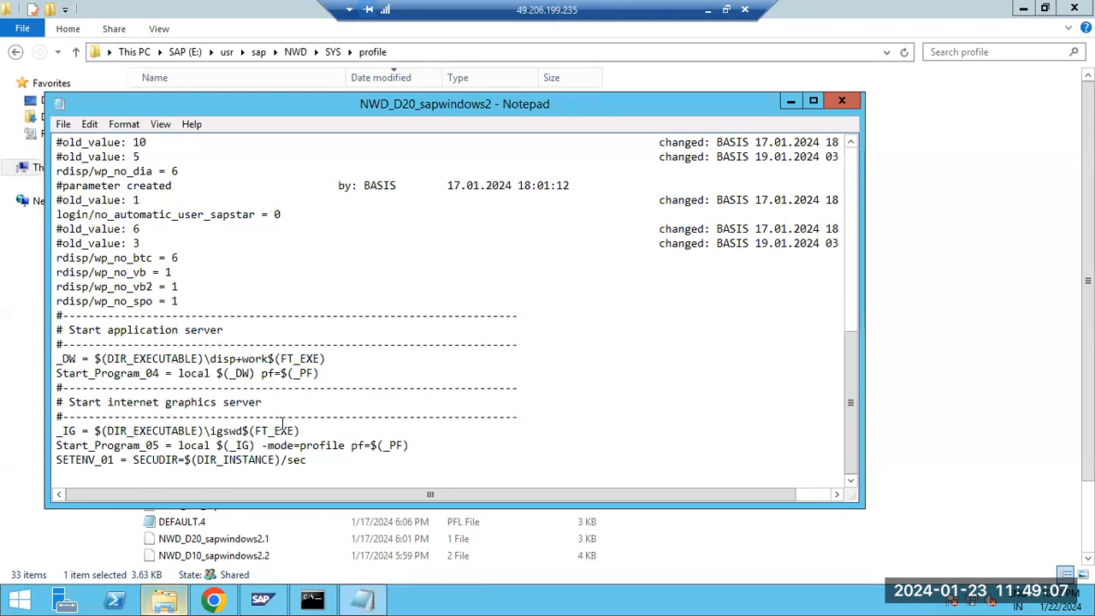
pyautogui.click(840, 101)
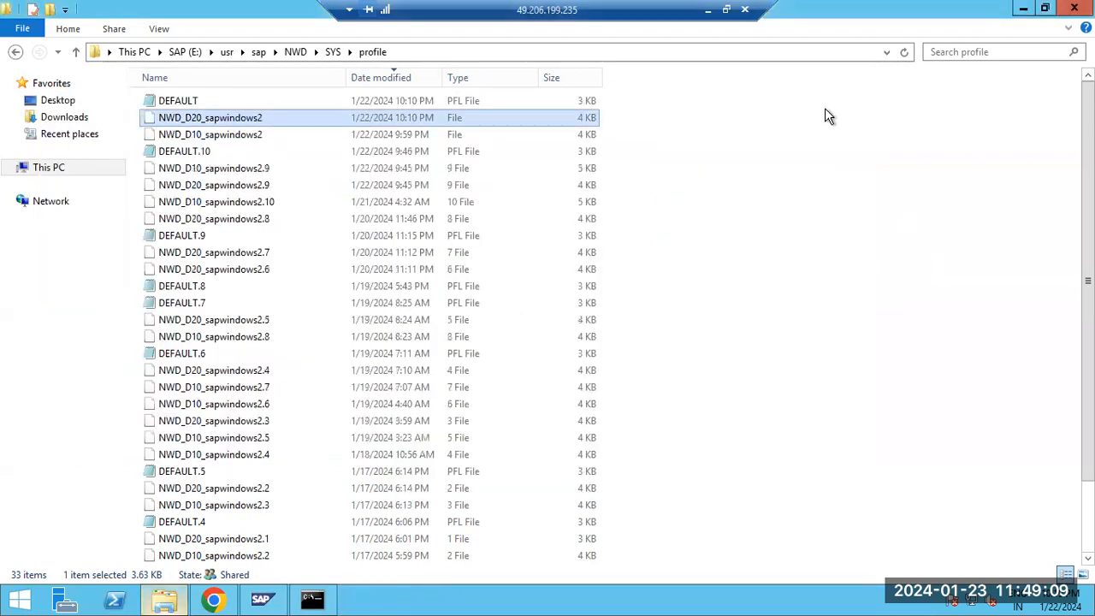
# Open the computer's advanced system settings, view the environment variables, and close the System Properties dialog
pyautogui.rightClick(62, 168)
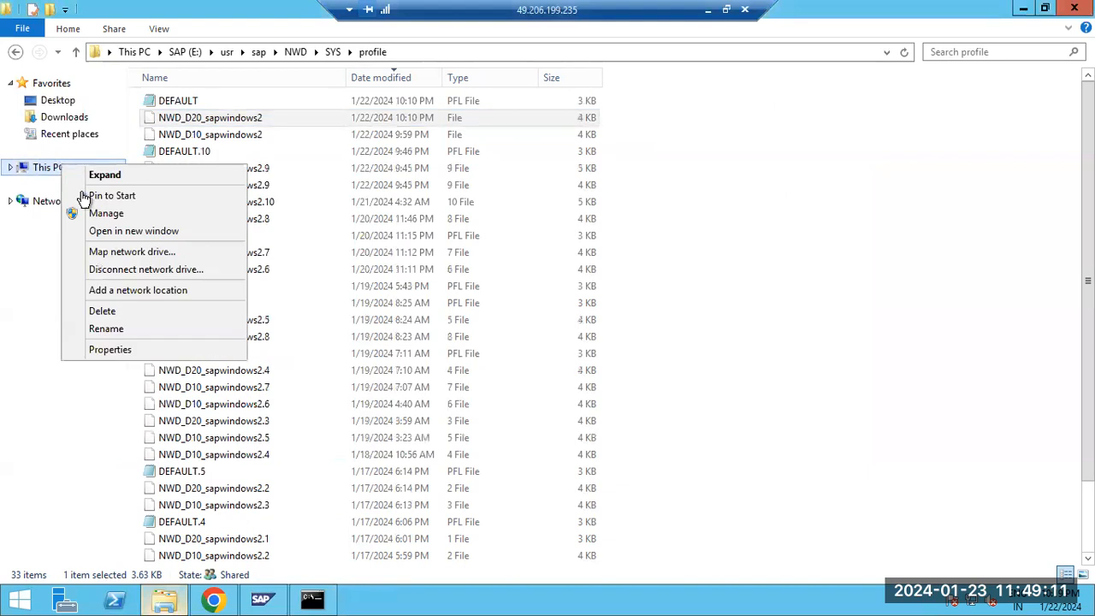
pyautogui.click(110, 350)
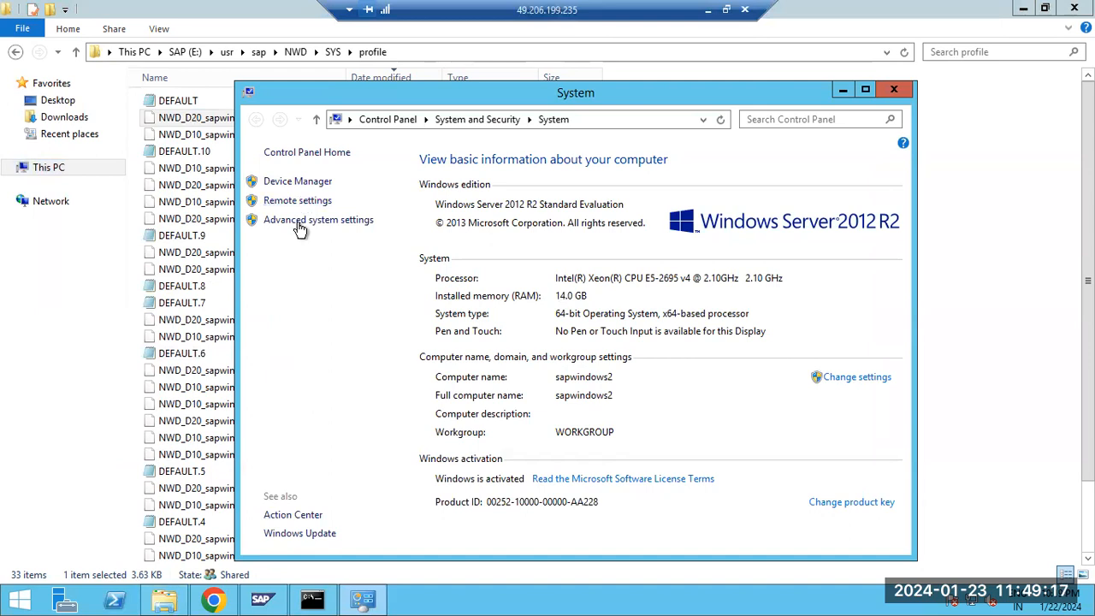
pyautogui.click(299, 220)
pyautogui.click(333, 397)
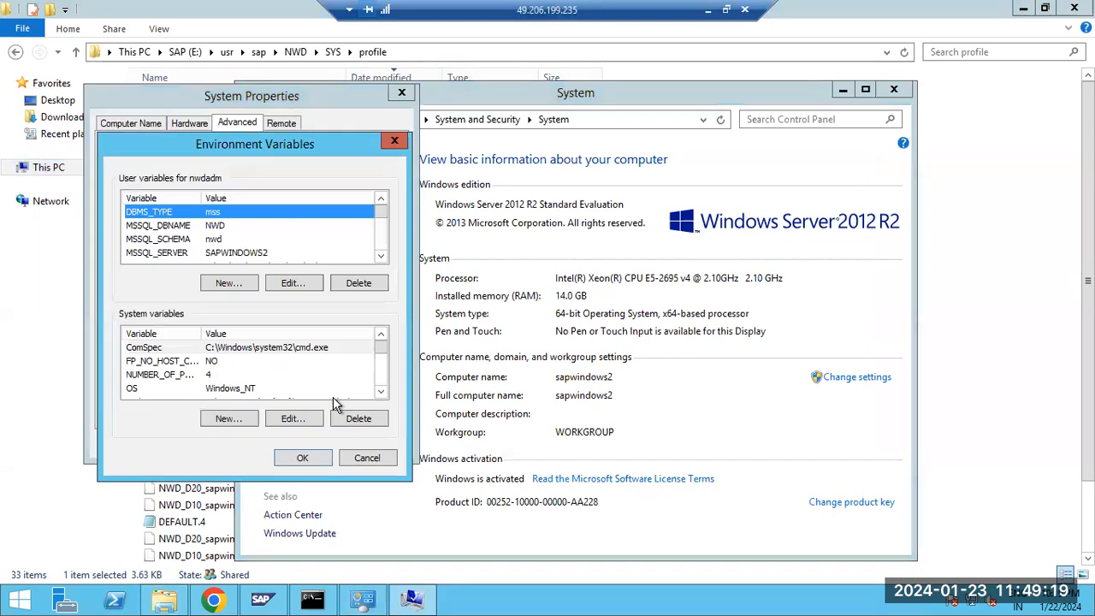
pyautogui.click(303, 458)
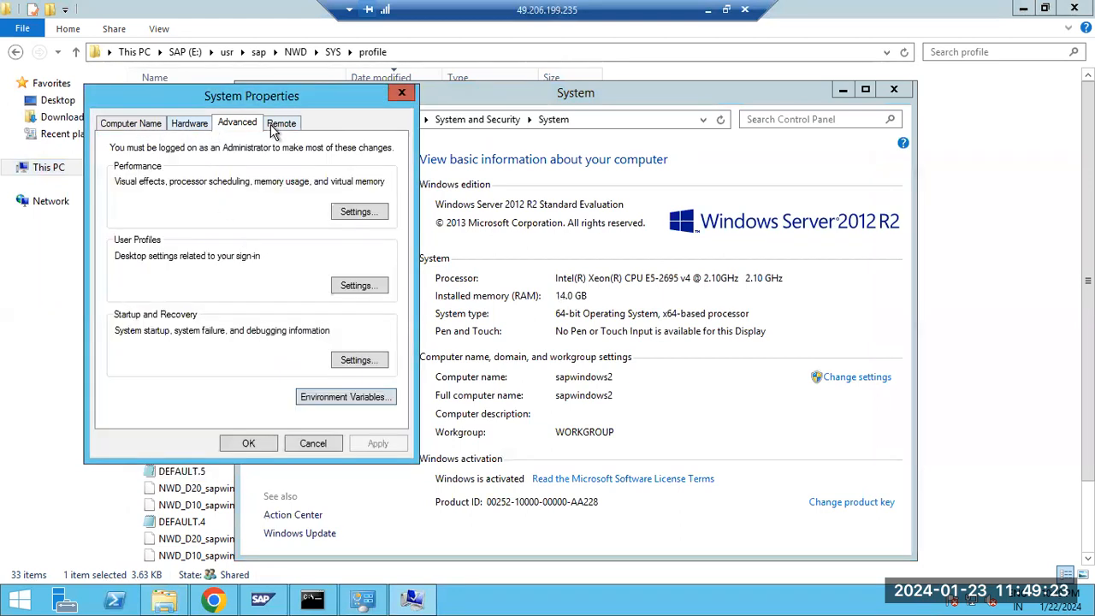
pyautogui.click(274, 126)
pyautogui.click(248, 443)
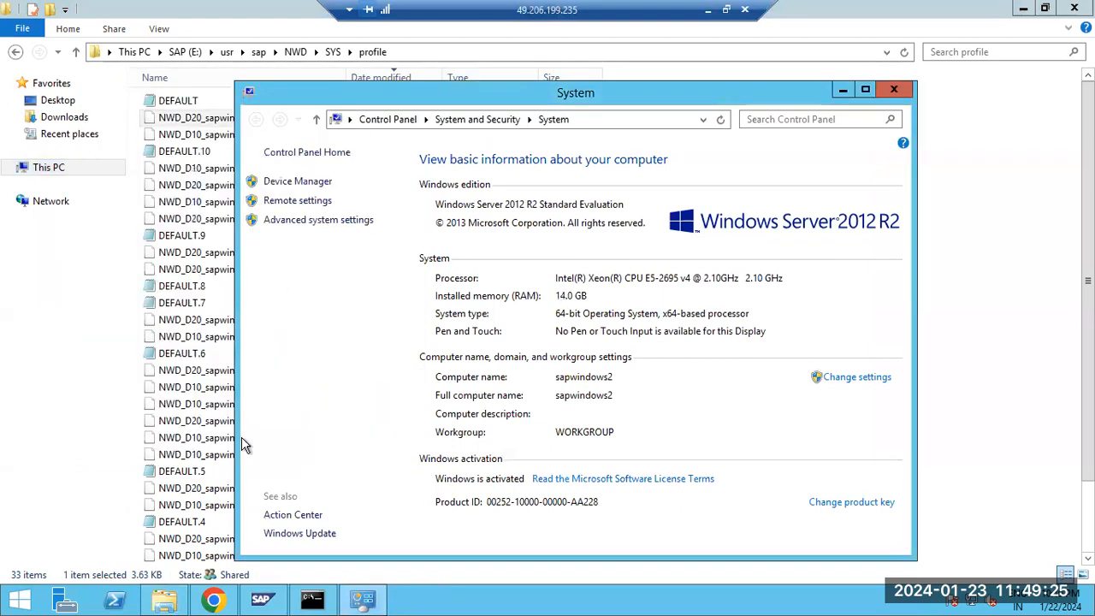
# Inspect the virtual memory paging file settings for drives C: and E: in the performance options and close the system windows
pyautogui.click(289, 223)
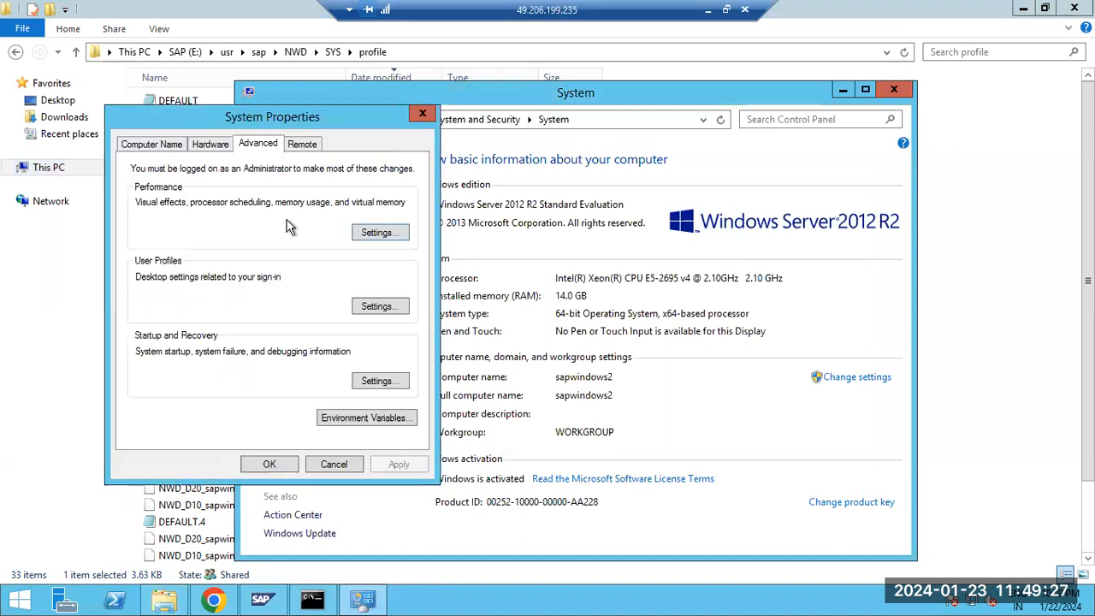
pyautogui.click(303, 145)
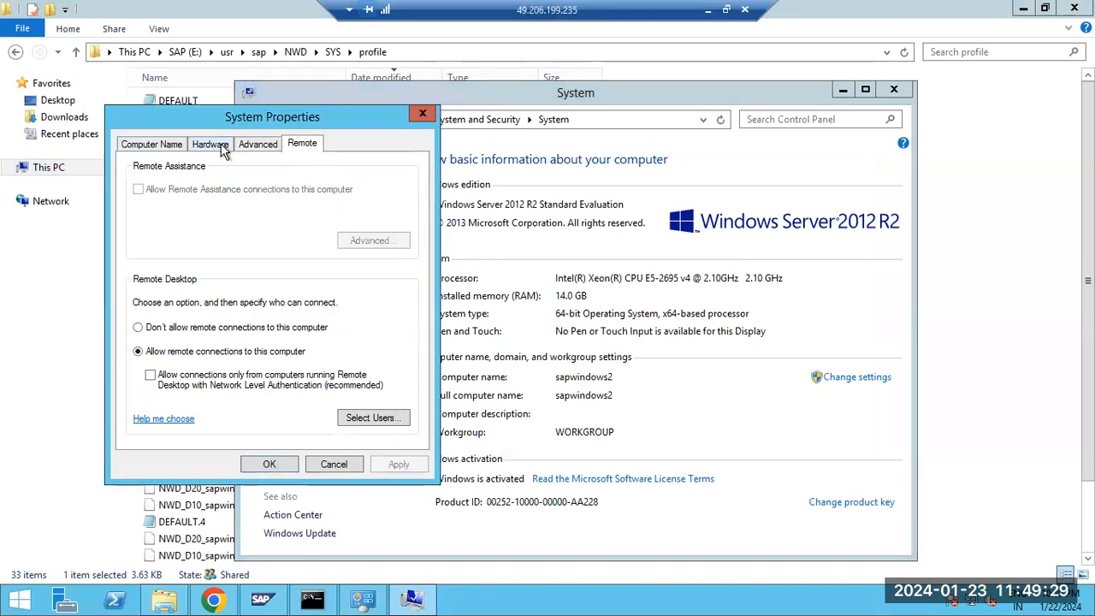
pyautogui.click(252, 145)
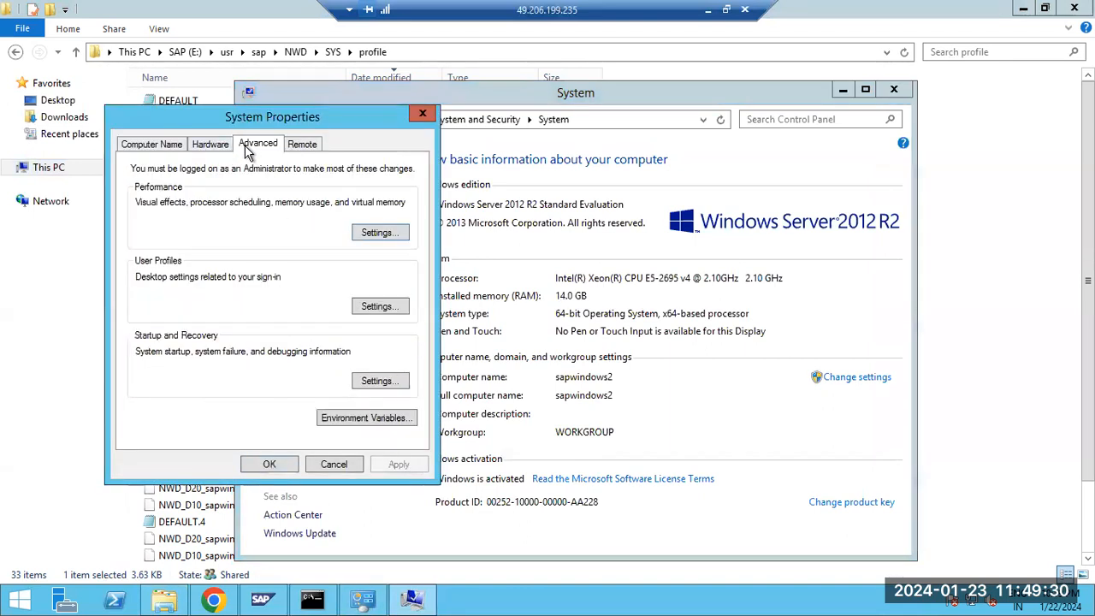
pyautogui.click(375, 240)
pyautogui.click(233, 184)
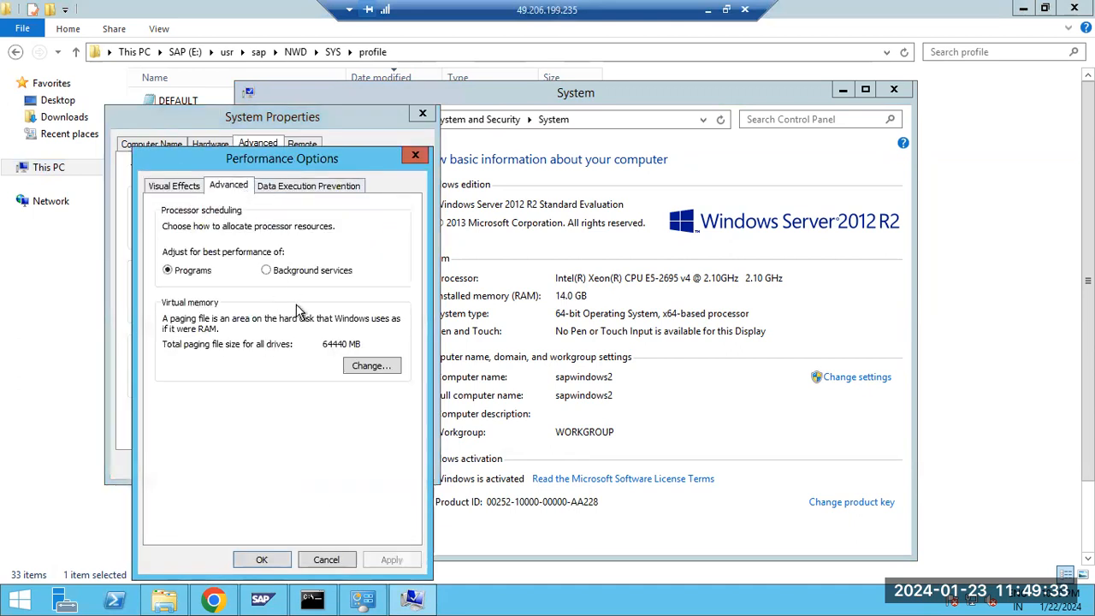
pyautogui.click(360, 367)
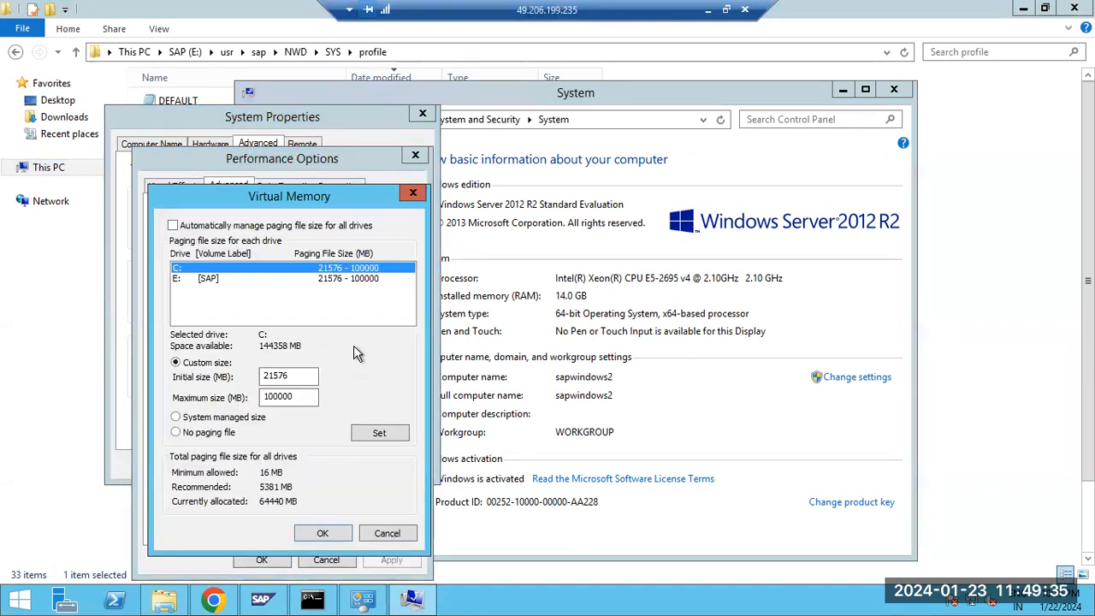
pyautogui.click(288, 281)
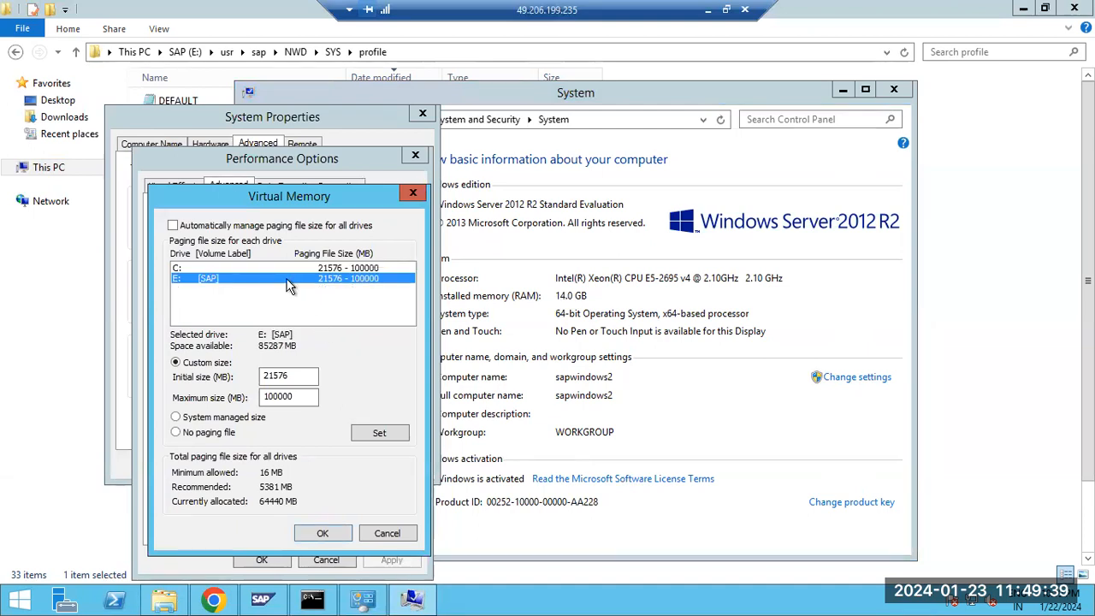
pyautogui.click(318, 533)
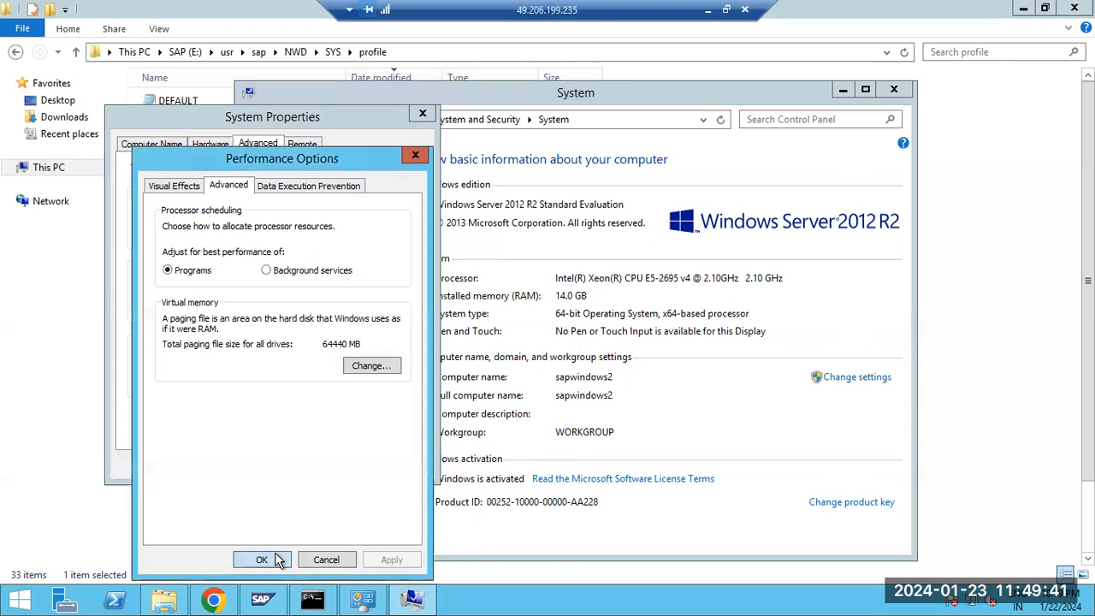
pyautogui.click(276, 557)
pyautogui.click(277, 463)
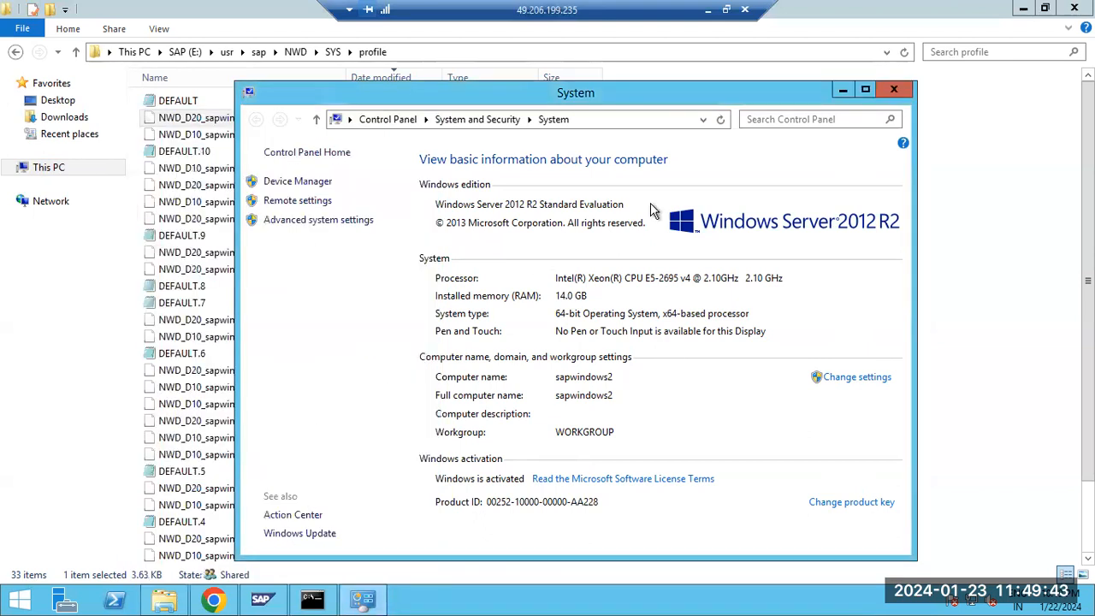
pyautogui.click(894, 89)
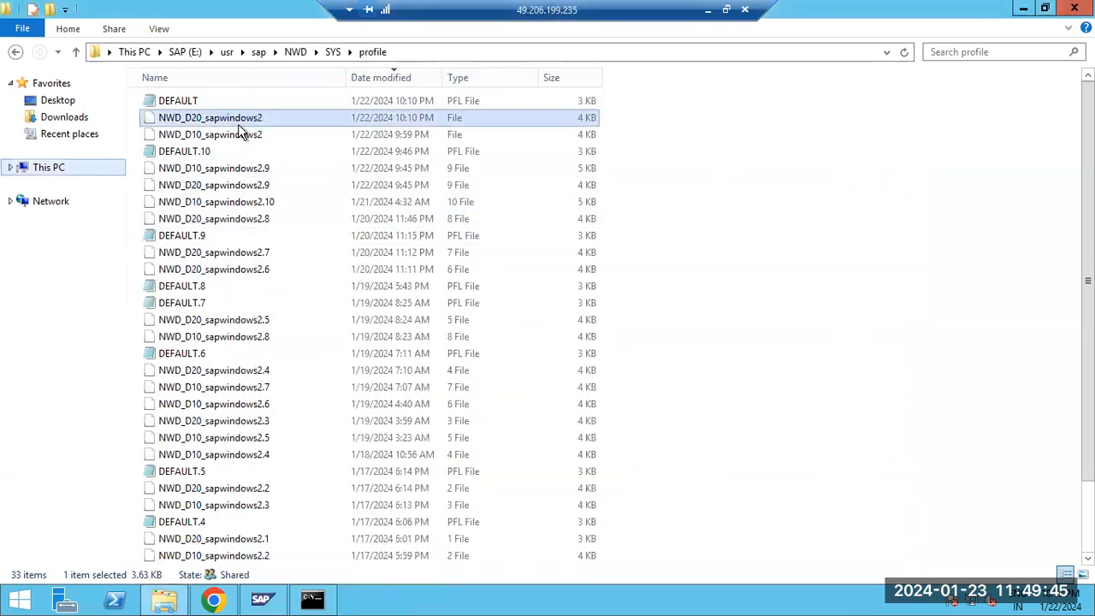
# Rename the NWD_D10_sapwindows2 profile file to NWD_D10_sapwindows2_old
pyautogui.click(201, 137)
pyautogui.rightClick(204, 138)
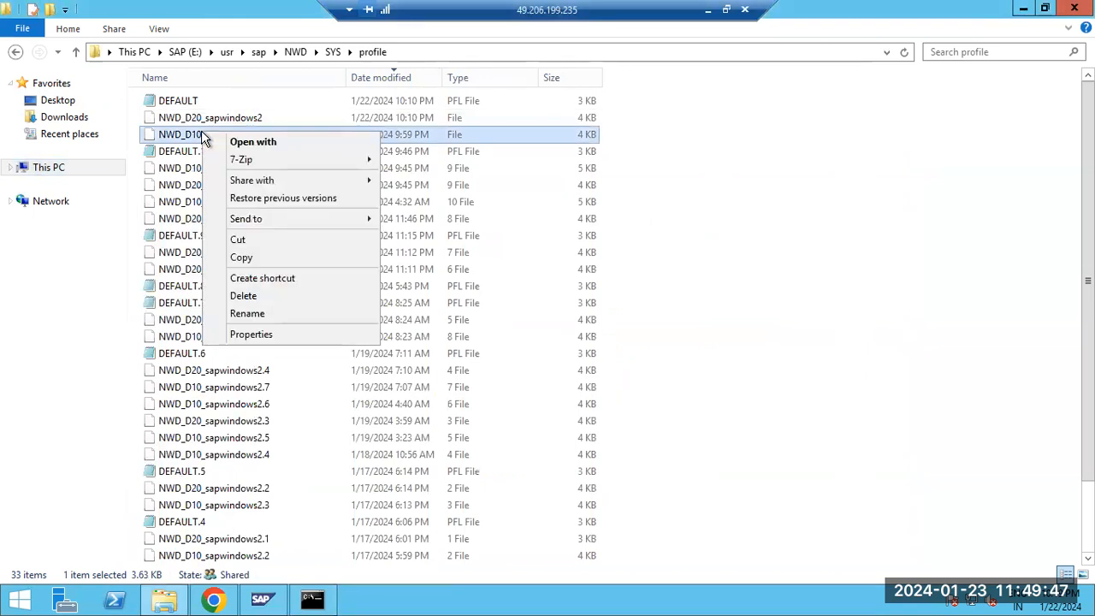
pyautogui.click(259, 314)
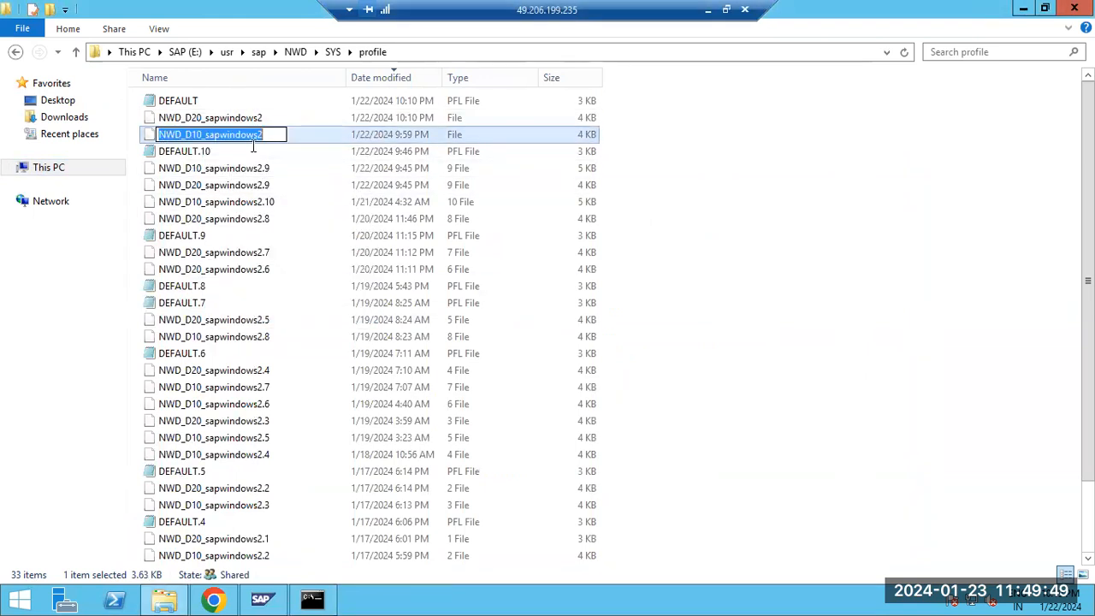
pyautogui.click(279, 134)
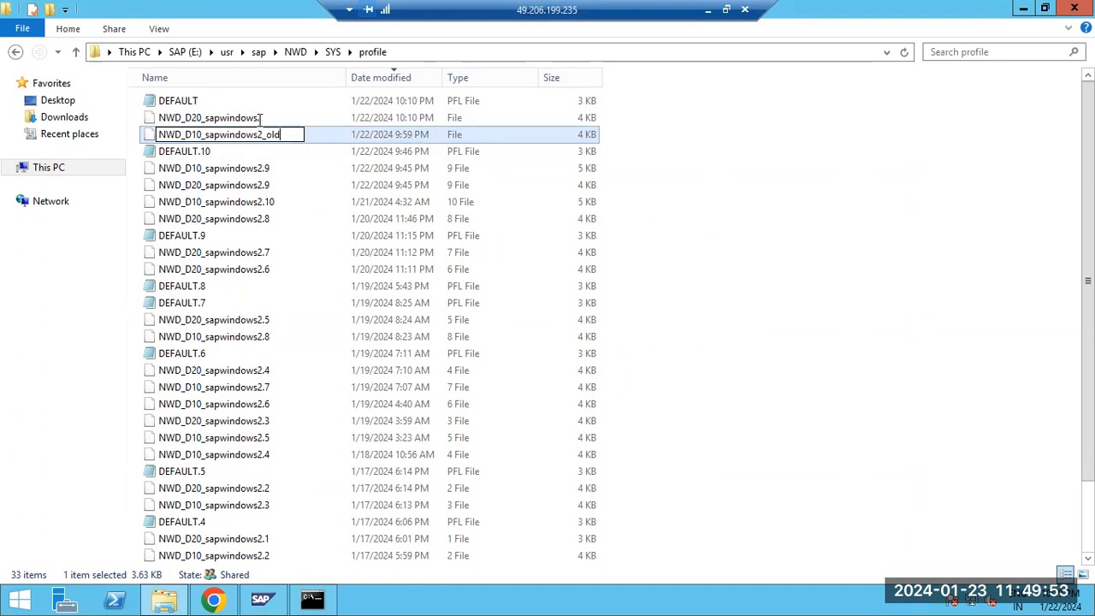
pyautogui.press('Return')
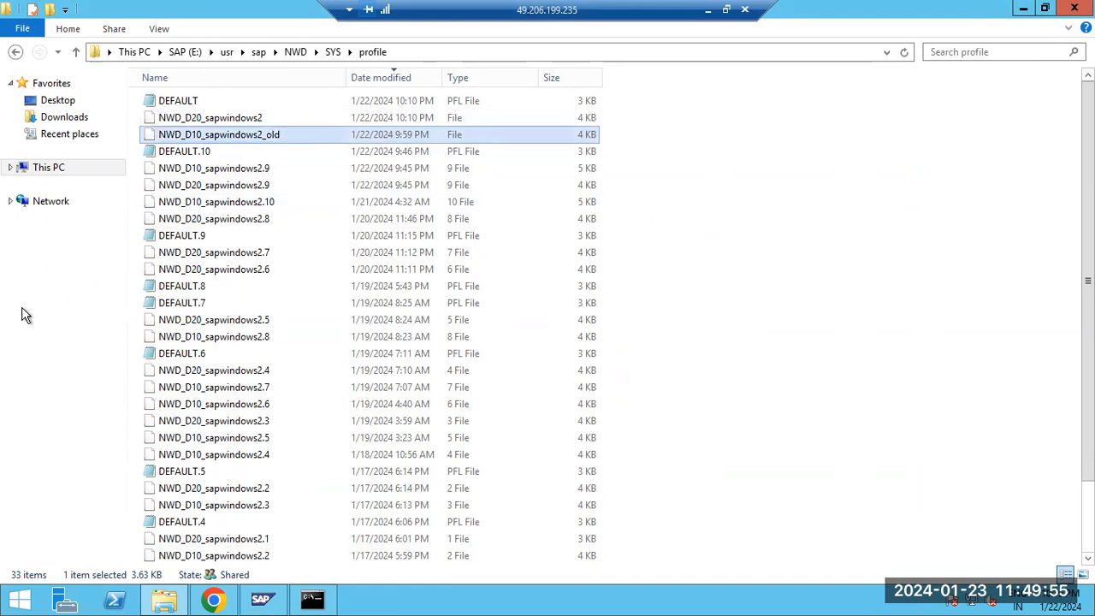
# Switch to the SAP Management Console and issue a stop for the sapwindows2 10 instance of NWD
pyautogui.click(277, 594)
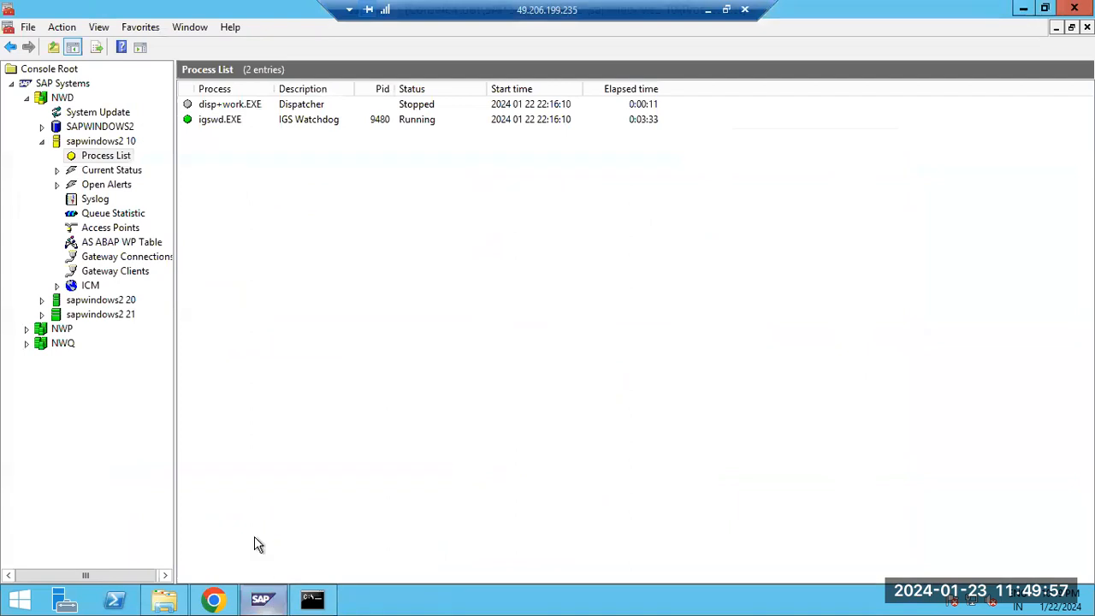
pyautogui.click(68, 142)
pyautogui.click(75, 153)
pyautogui.rightClick(73, 142)
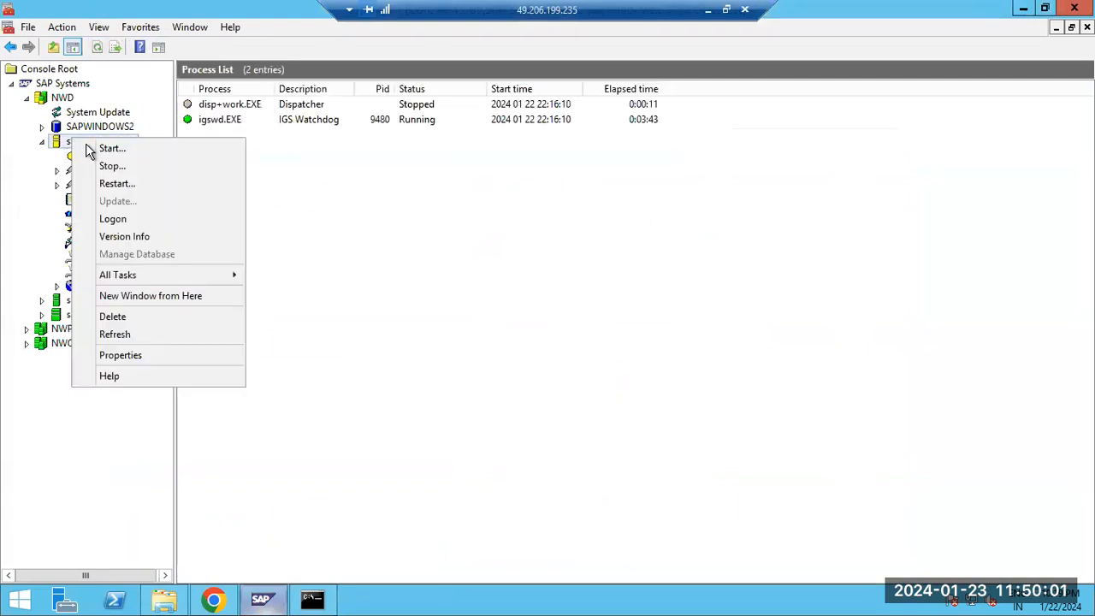
pyautogui.click(108, 164)
pyautogui.click(479, 454)
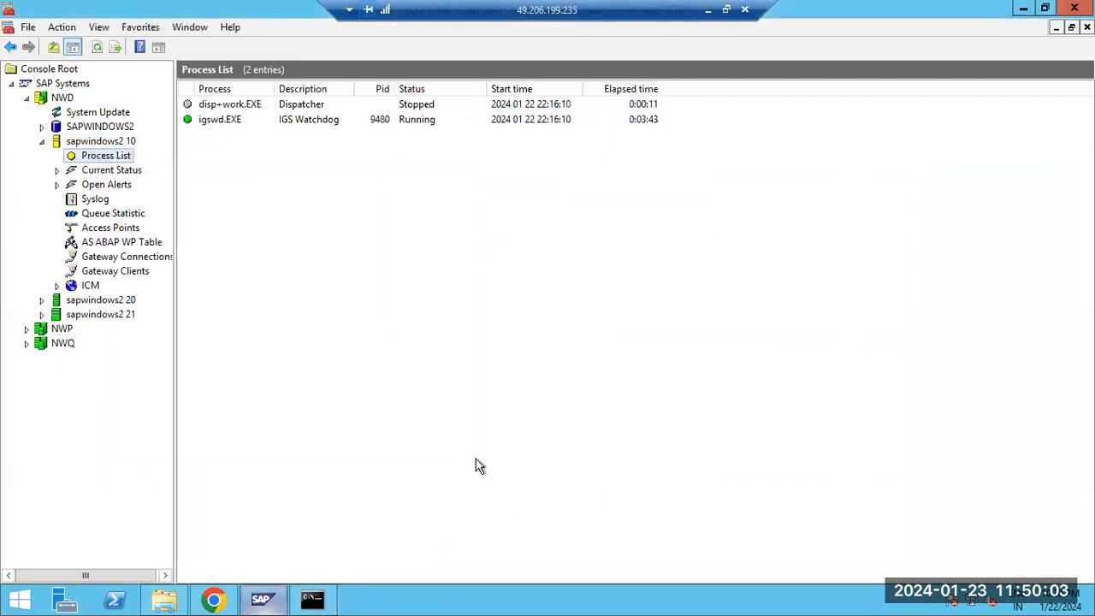
# Stop the SAPNWD_10 Windows service from Task Manager and refresh the instance's process list in the SAP Management Console
pyautogui.rightClick(440, 599)
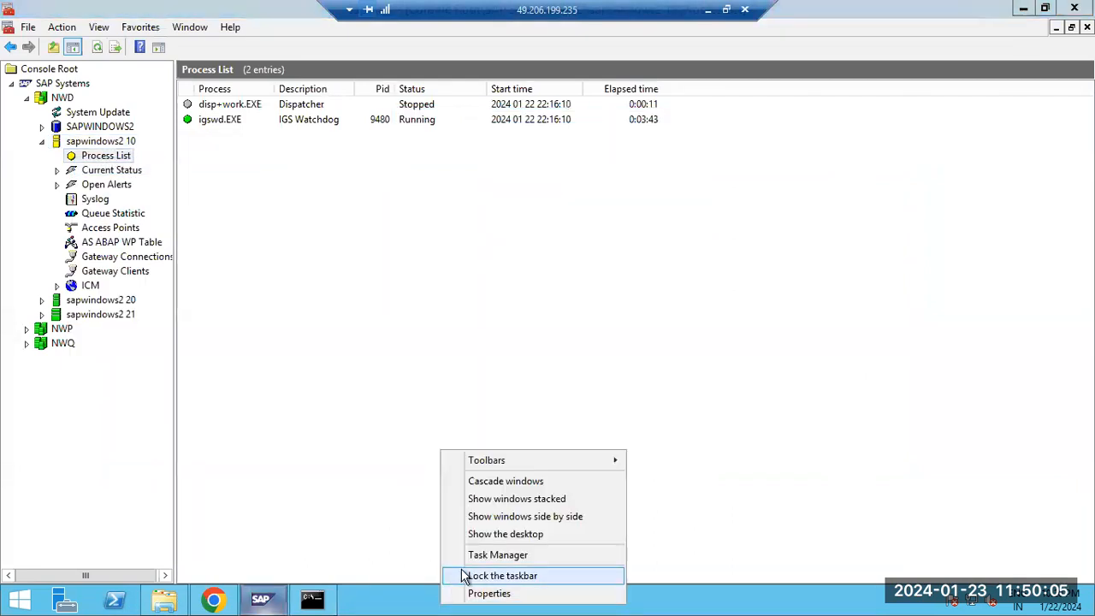
pyautogui.click(471, 558)
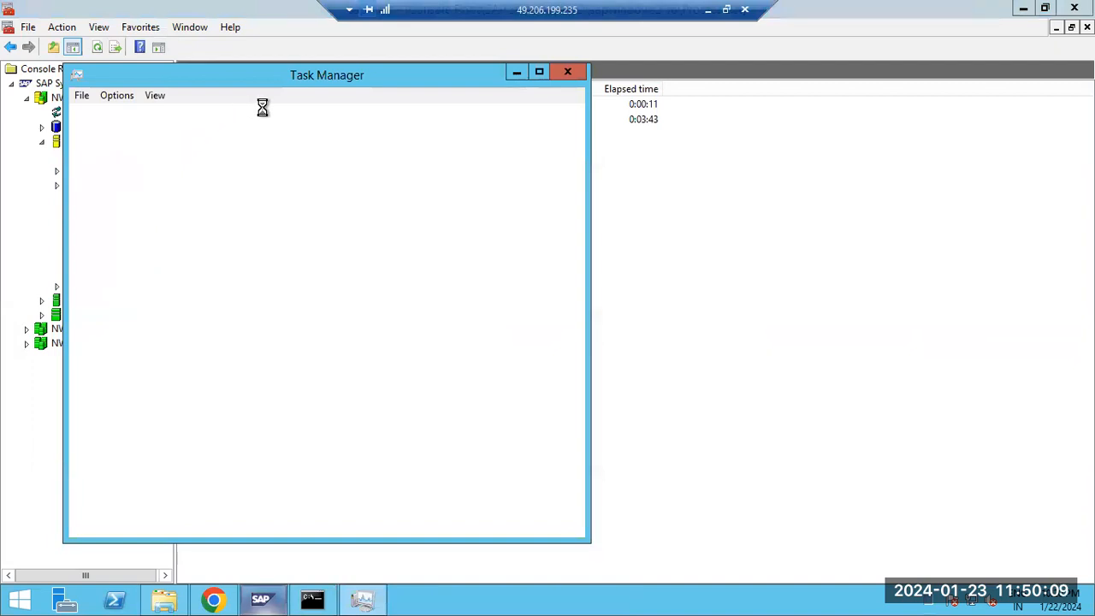
pyautogui.click(268, 121)
pyautogui.click(175, 383)
pyautogui.scroll(-2, 175, 385)
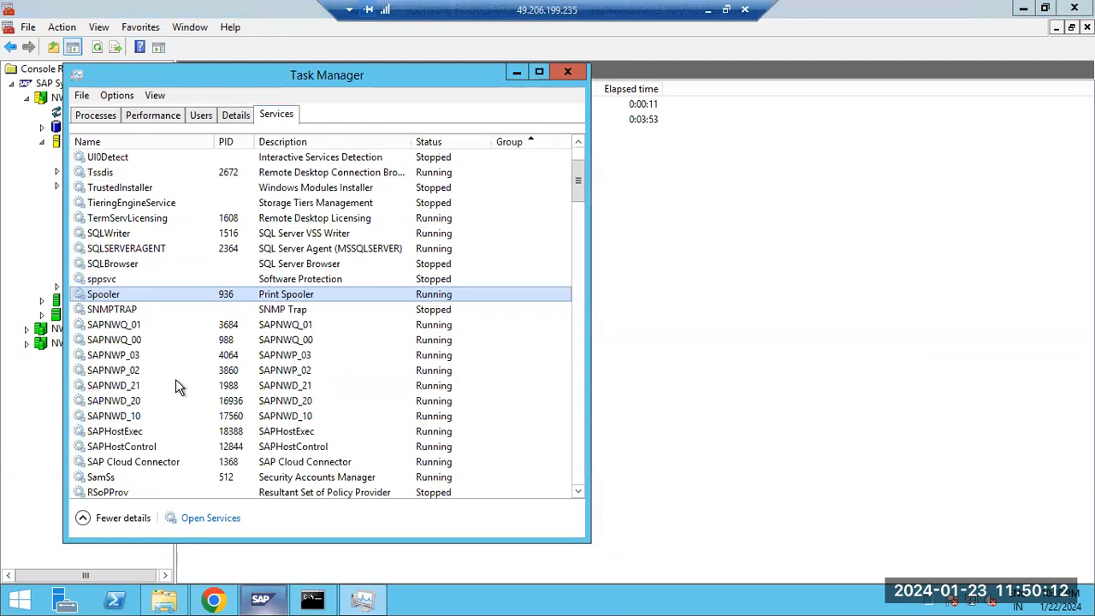
pyautogui.rightClick(137, 416)
pyautogui.click(170, 437)
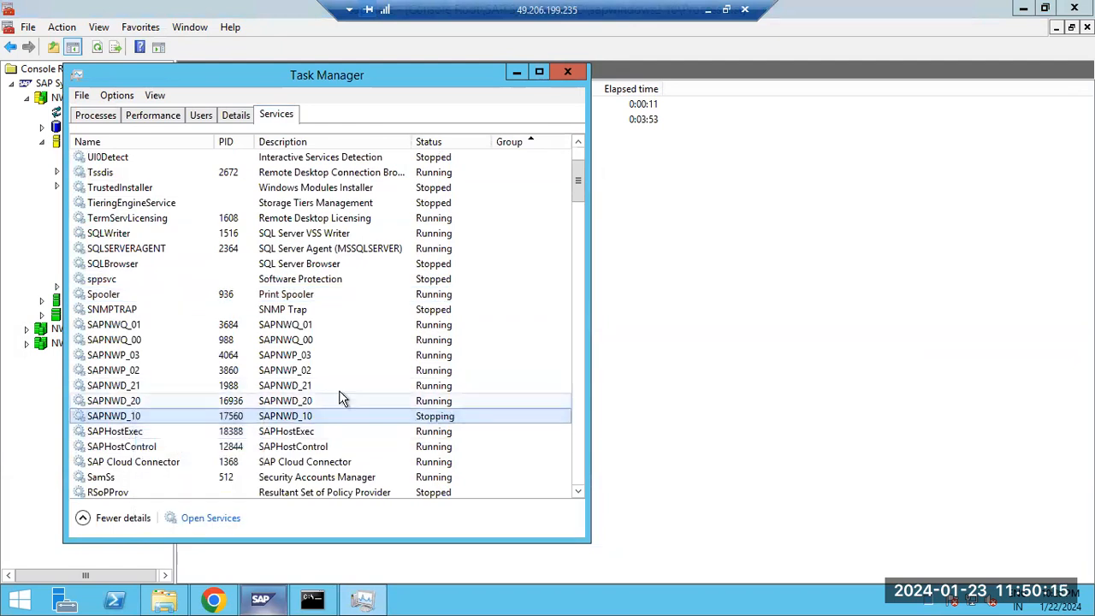
pyautogui.click(571, 73)
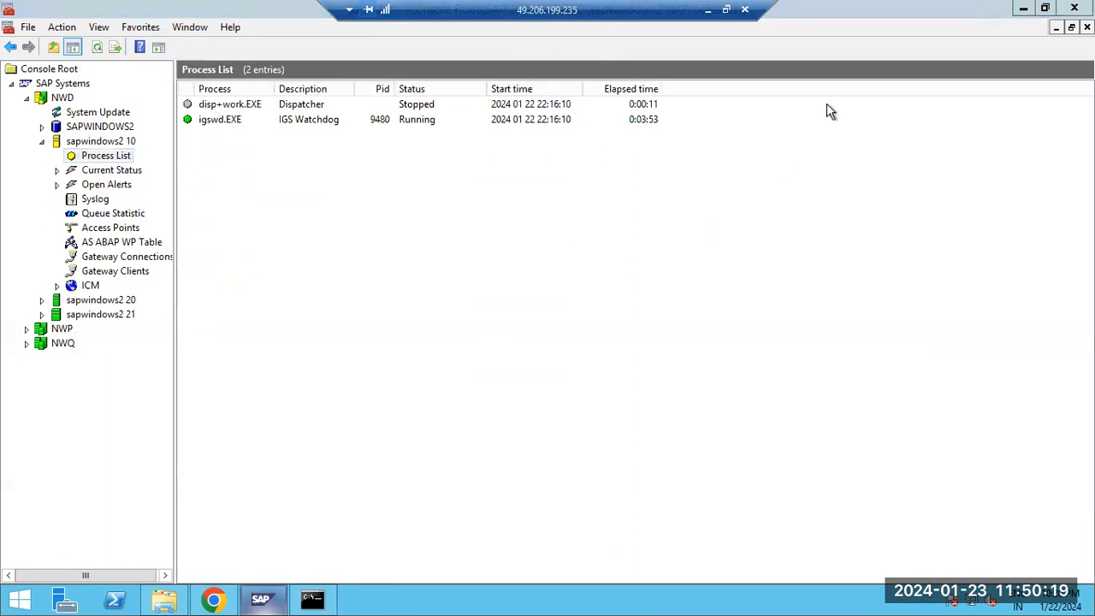
pyautogui.click(97, 48)
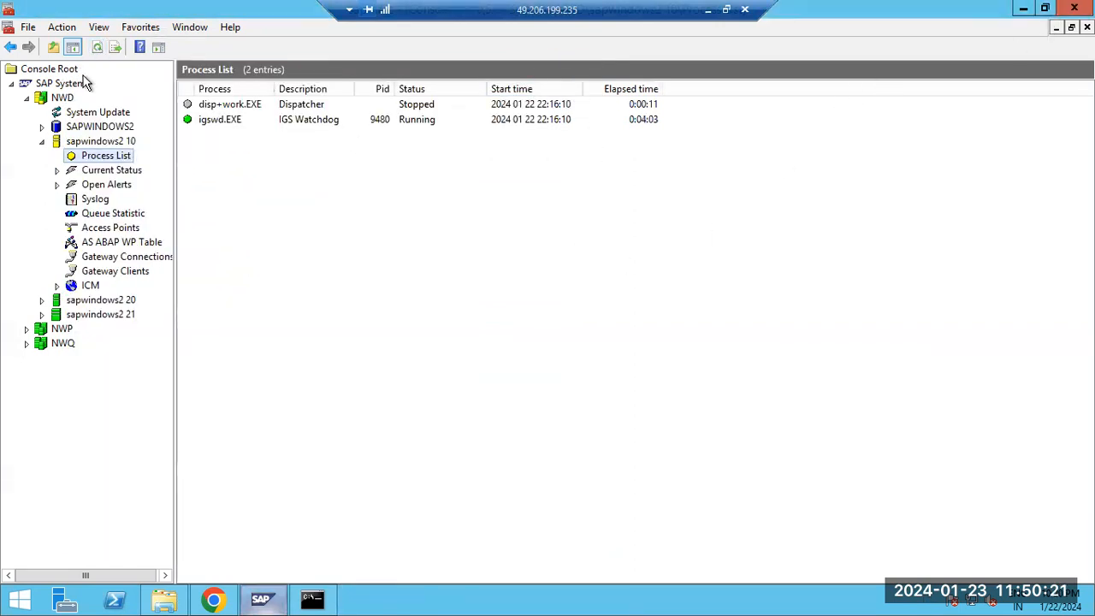
pyautogui.doubleClick(57, 142)
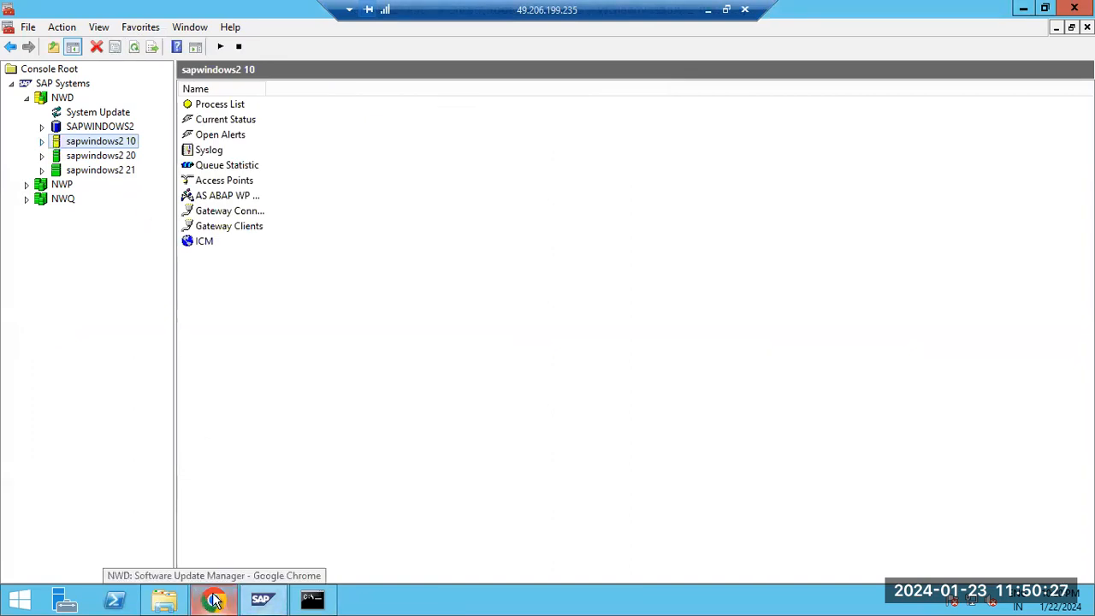
# Switch to Software Update Manager in Chrome, refresh the log file list, and read the error reported for phase PREP_INIT/VALCHK_INI
pyautogui.click(213, 600)
pyautogui.click(132, 561)
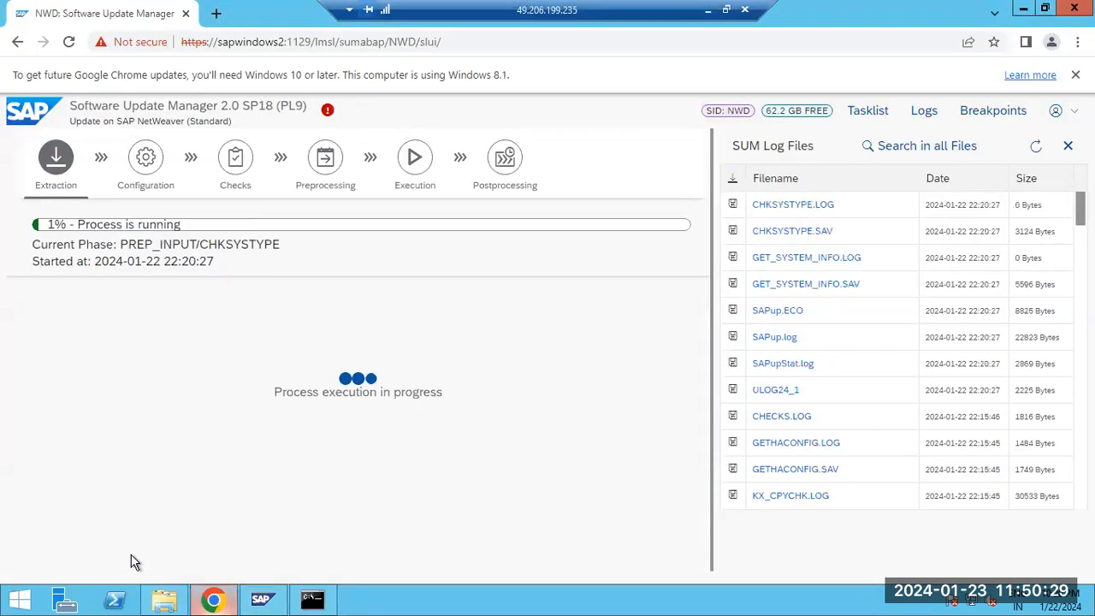
pyautogui.click(1036, 148)
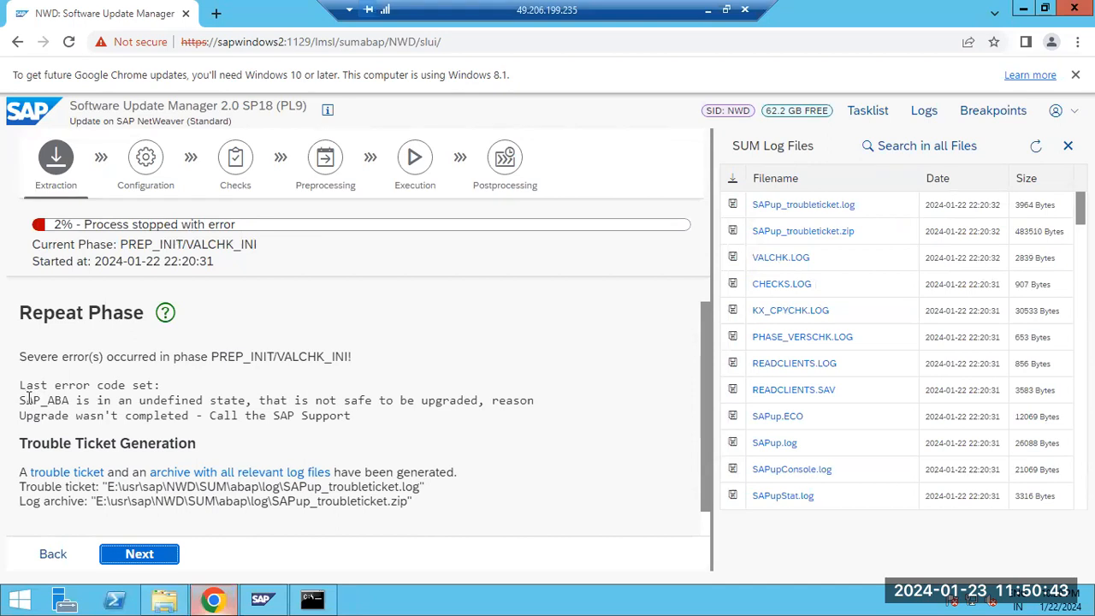
pyautogui.moveTo(20, 399); pyautogui.dragTo(461, 400)
pyautogui.scroll(-1, 461, 400)
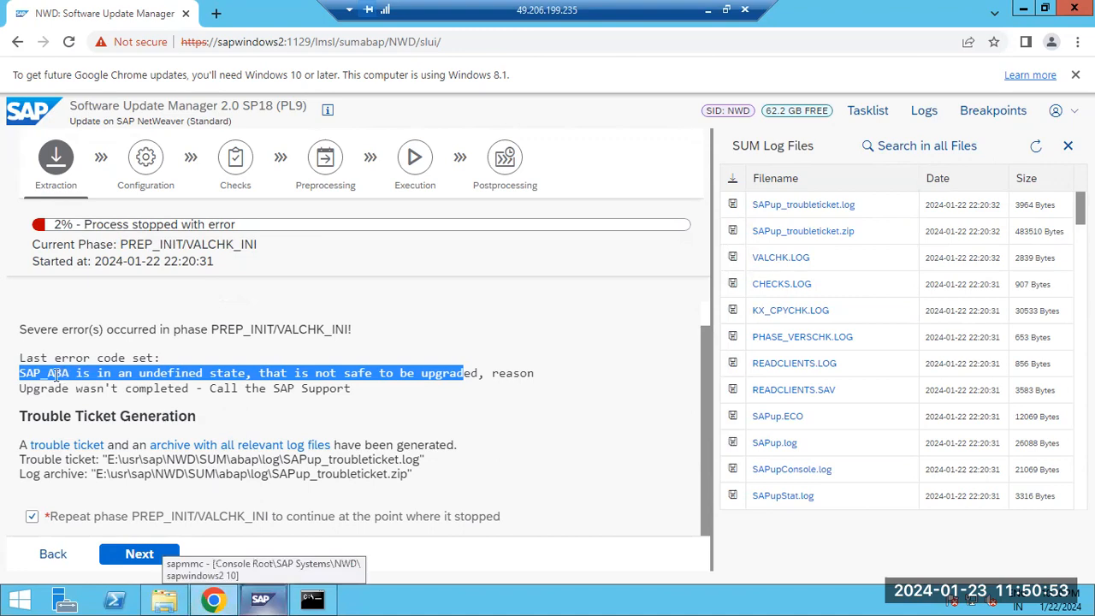
pyautogui.click(454, 310)
# Switch to the other remote session, dismiss the server shutdown message, and log on to NWD client 001 with the user name and password
pyautogui.click(708, 10)
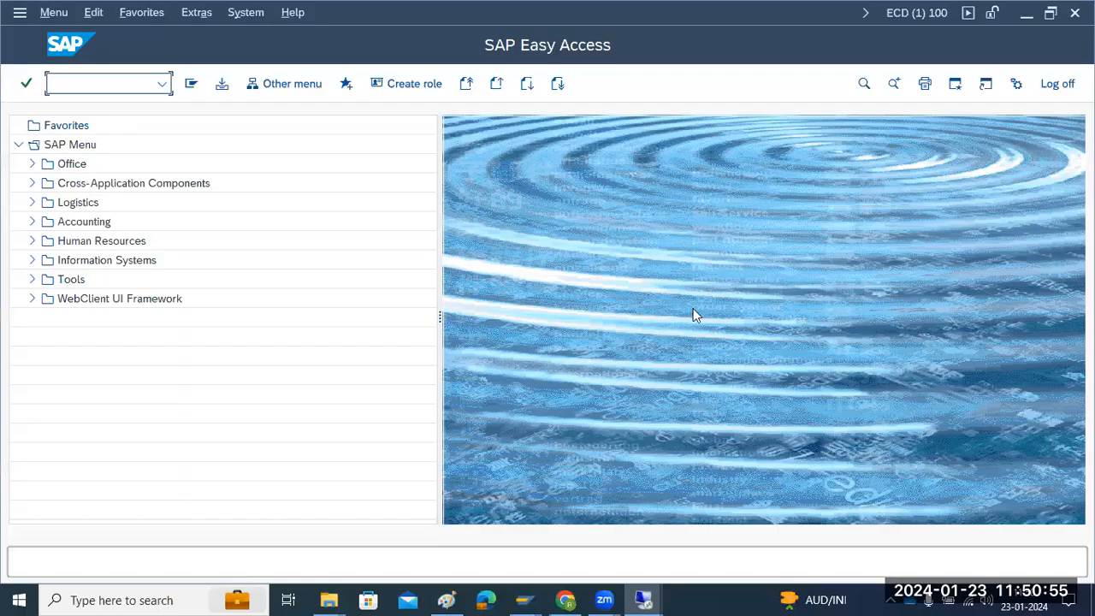
pyautogui.click(639, 599)
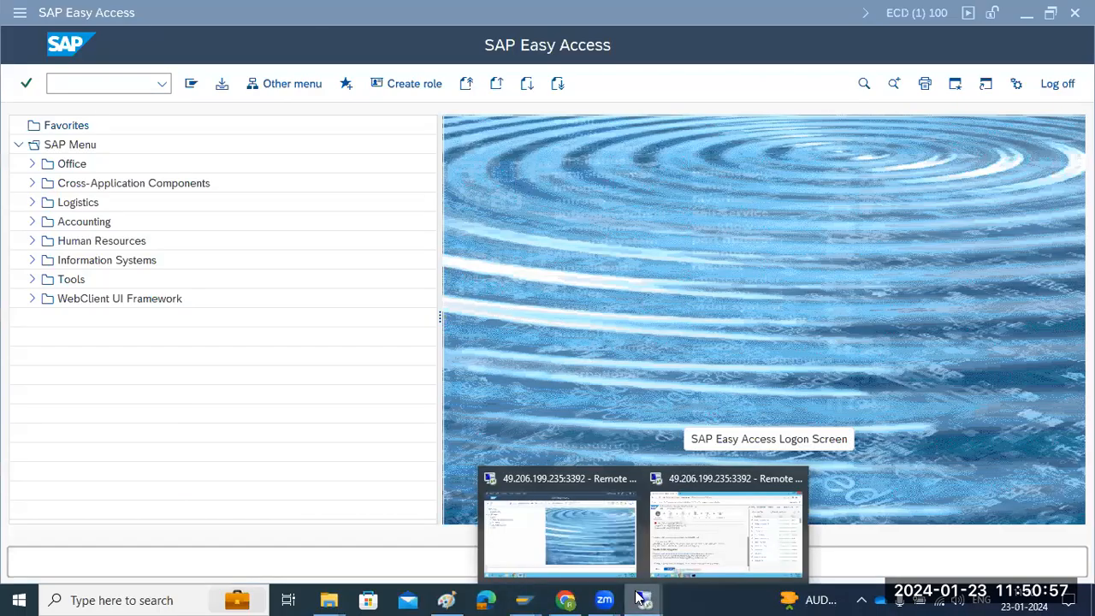
pyautogui.click(599, 544)
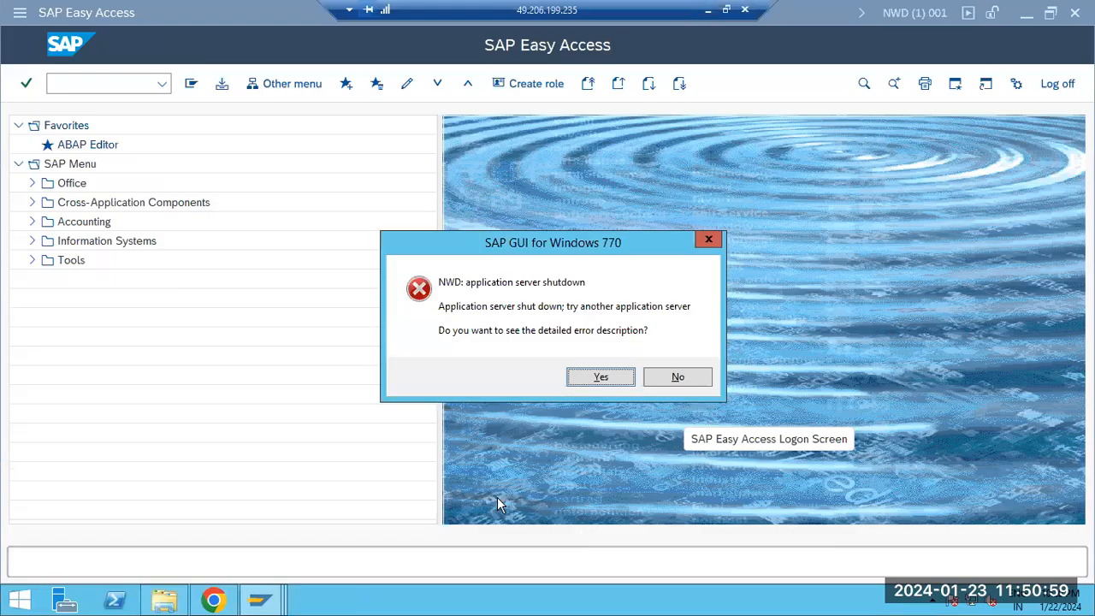
pyautogui.click(677, 379)
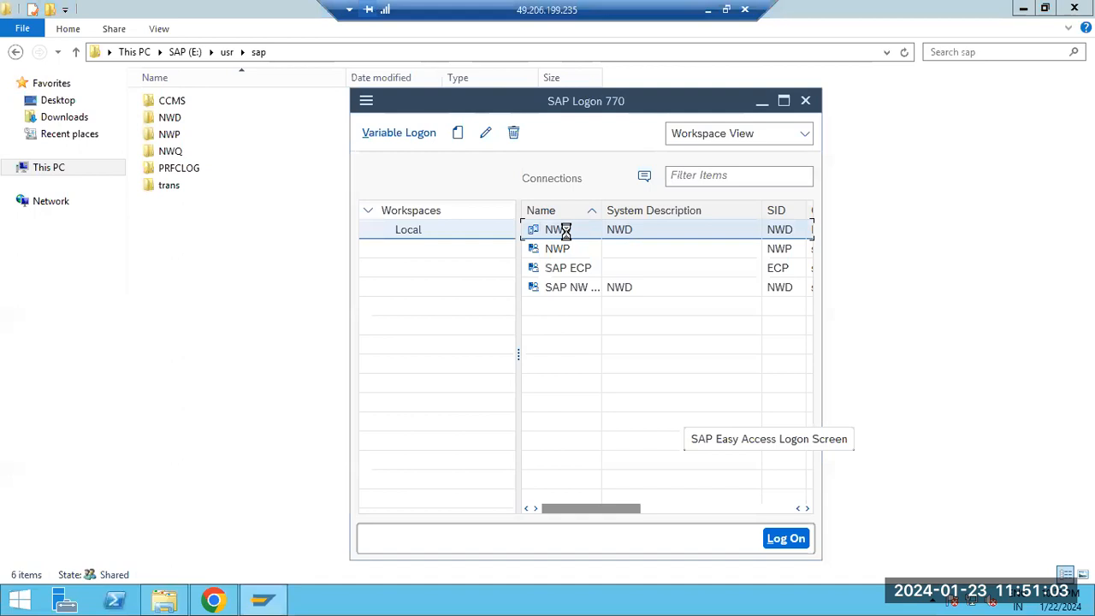
pyautogui.doubleClick(571, 239)
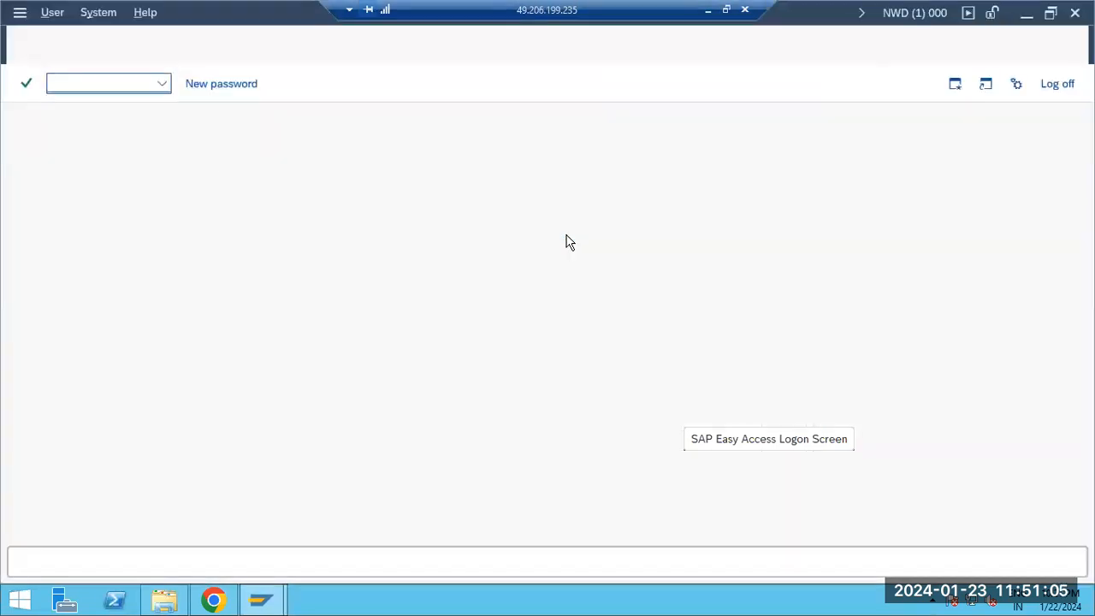
pyautogui.write('b')
pyautogui.click(160, 189)
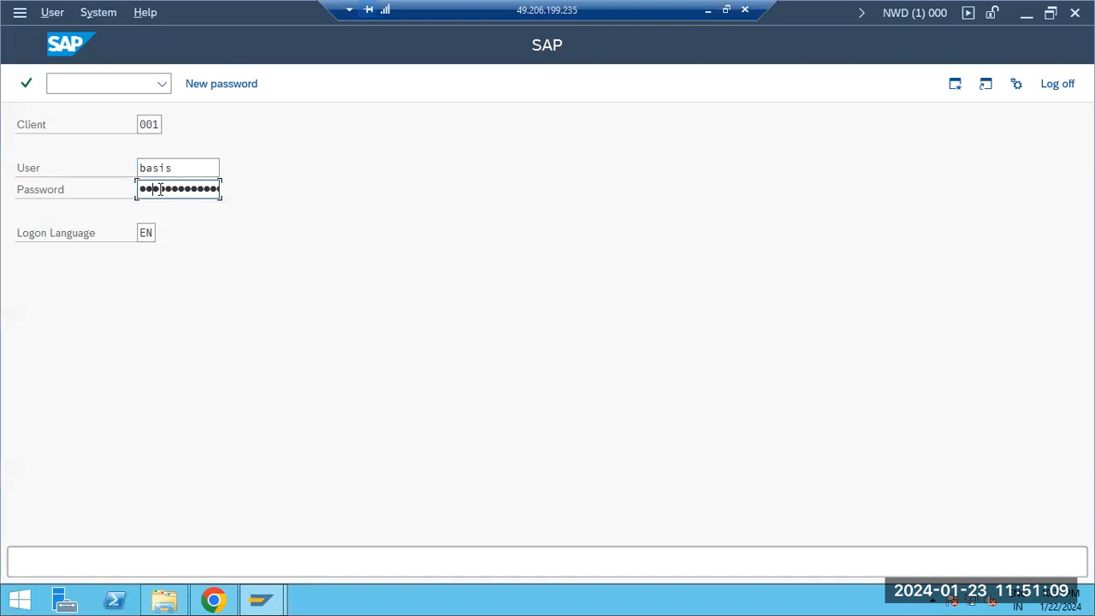
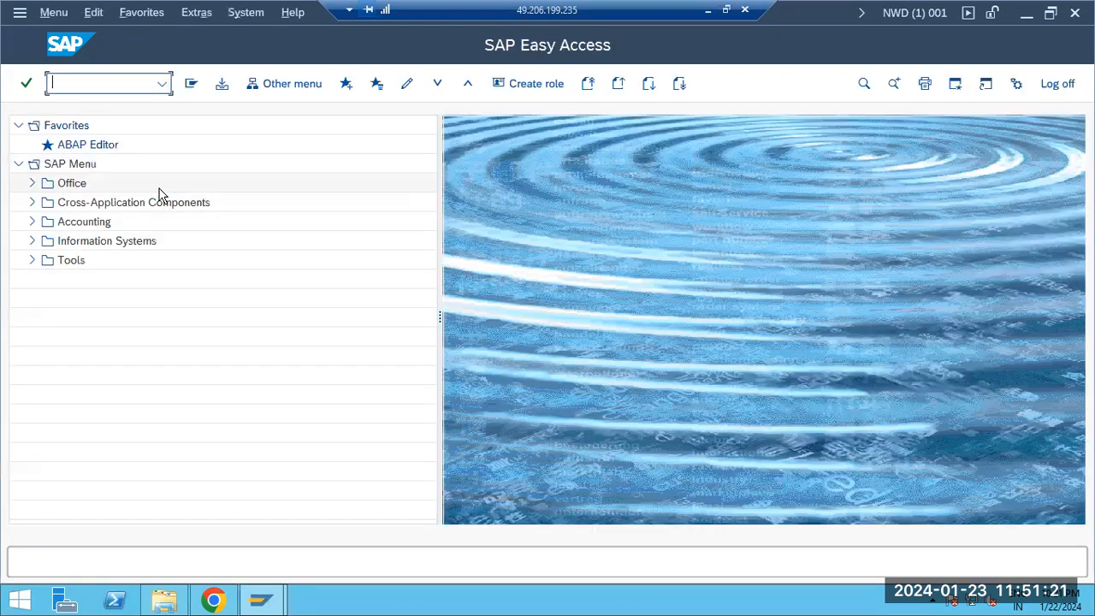
# Open the system status, examine the releases and support package levels of the installed software components, and close the dialogs
pyautogui.click(246, 12)
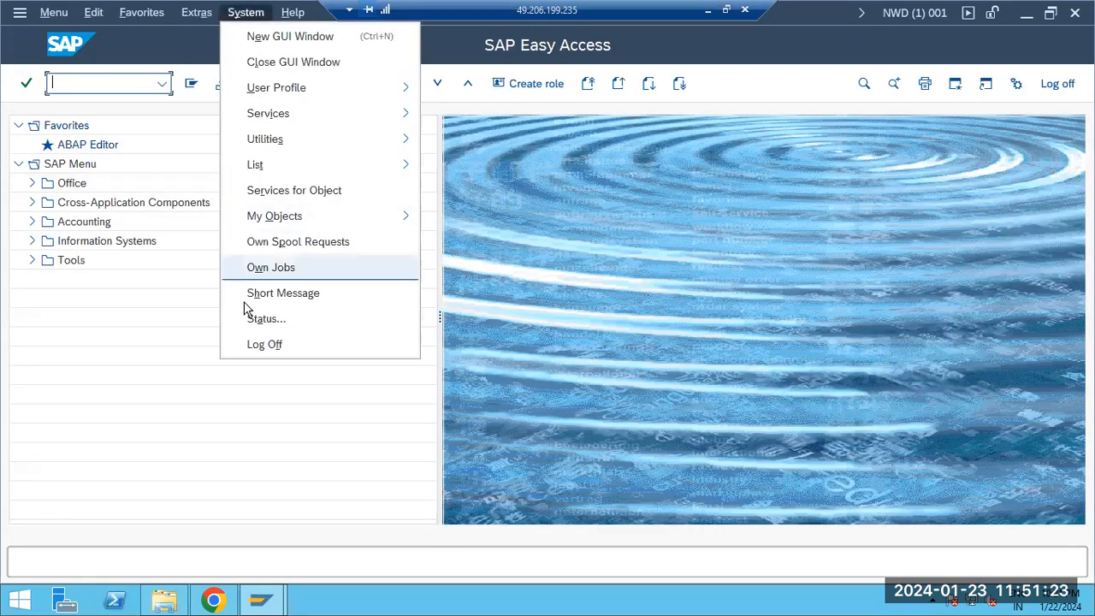
pyautogui.click(265, 319)
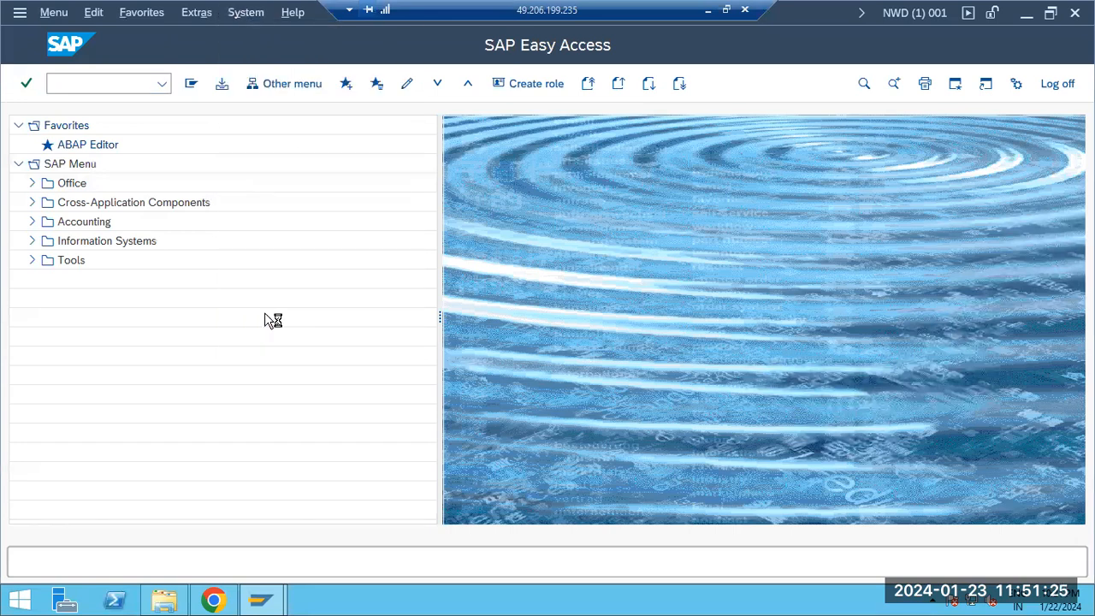
pyautogui.click(490, 323)
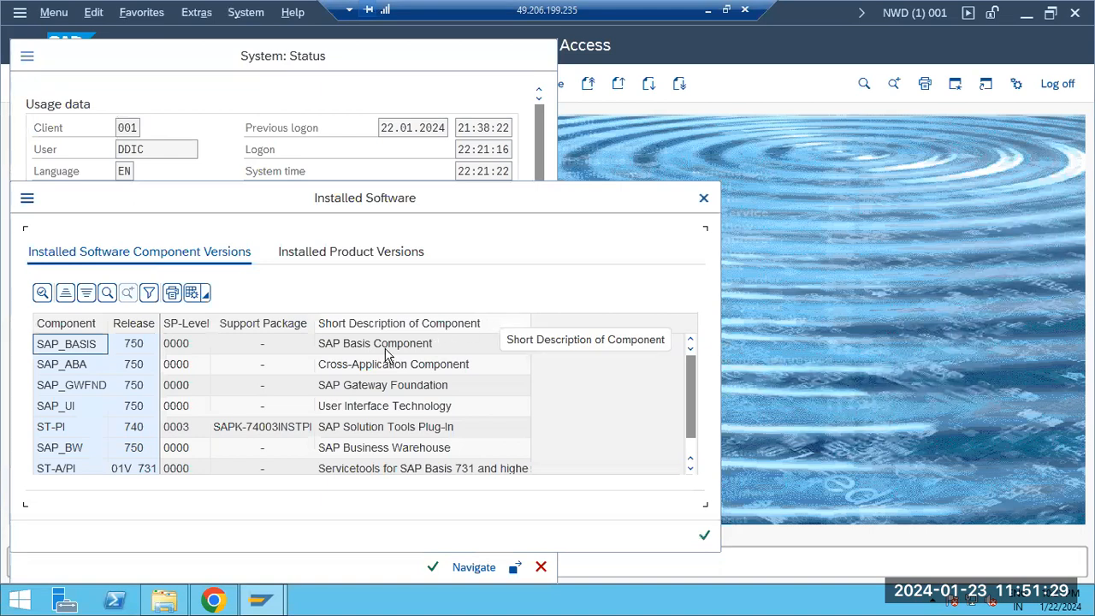
pyautogui.click(127, 436)
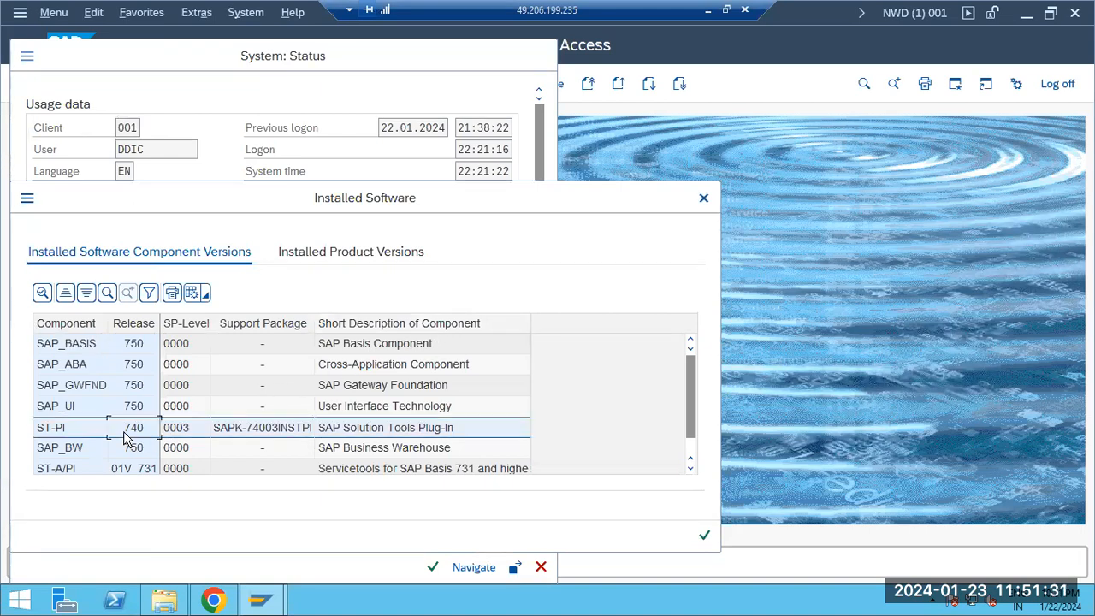
pyautogui.click(126, 347)
pyautogui.click(134, 366)
pyautogui.scroll(-1, 142, 419)
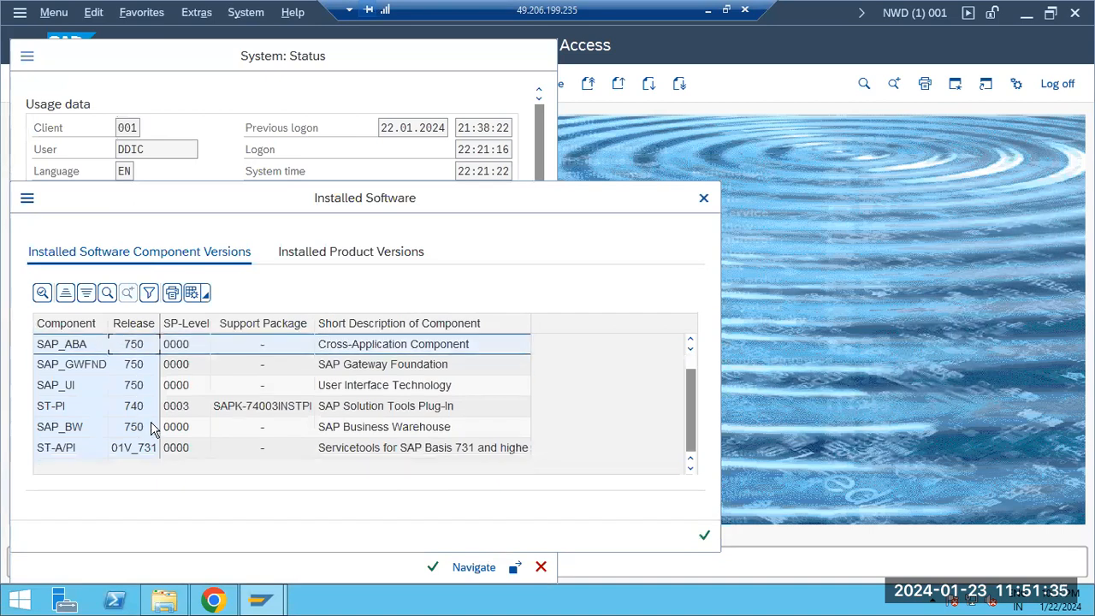
pyautogui.click(704, 199)
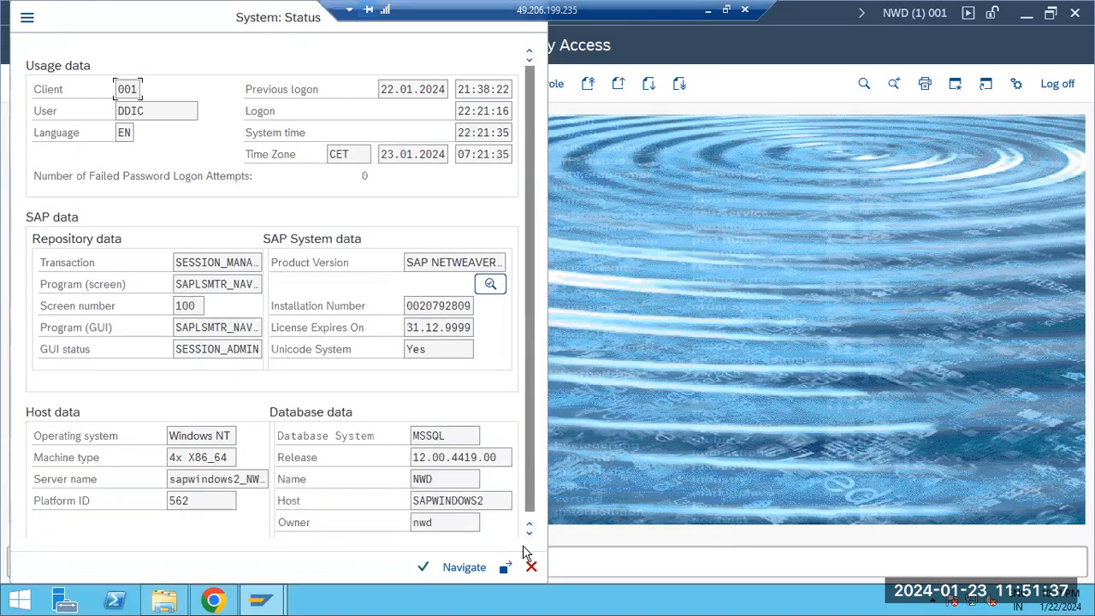
pyautogui.click(531, 567)
# Open transaction SAINT, read the status remarks about the productive system setting, and leave the Add-On Installation Tool
pyautogui.write('saint')
pyautogui.press('Return')
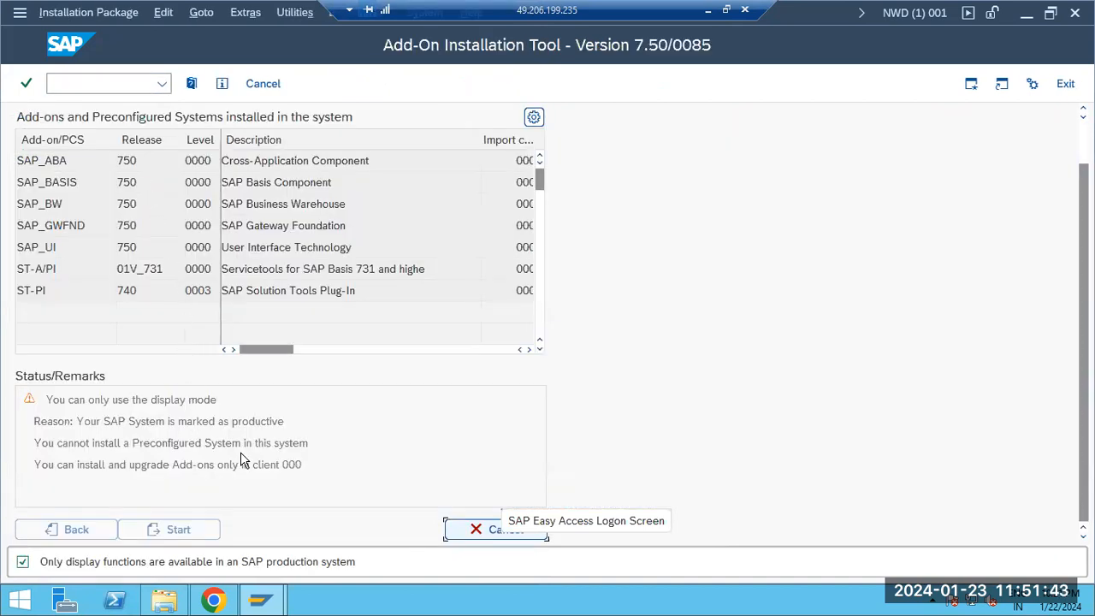
pyautogui.moveTo(231, 422); pyautogui.dragTo(254, 426)
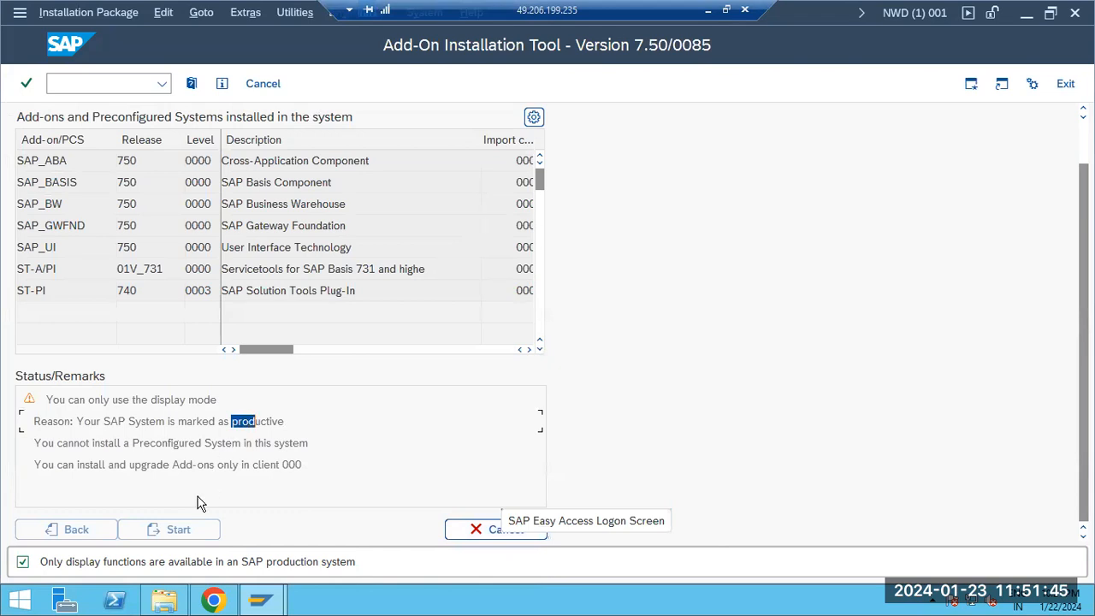
pyautogui.click(484, 533)
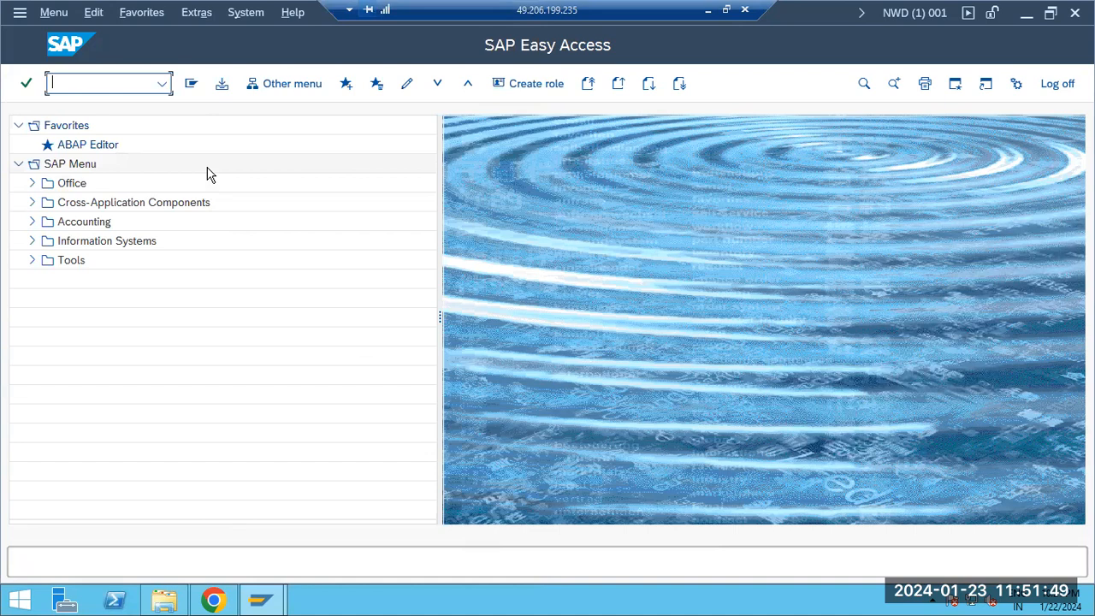
# Open transaction SCC4, view the client overview, and return to SAP Easy Access
pyautogui.write('scc4')
pyautogui.press('Return')
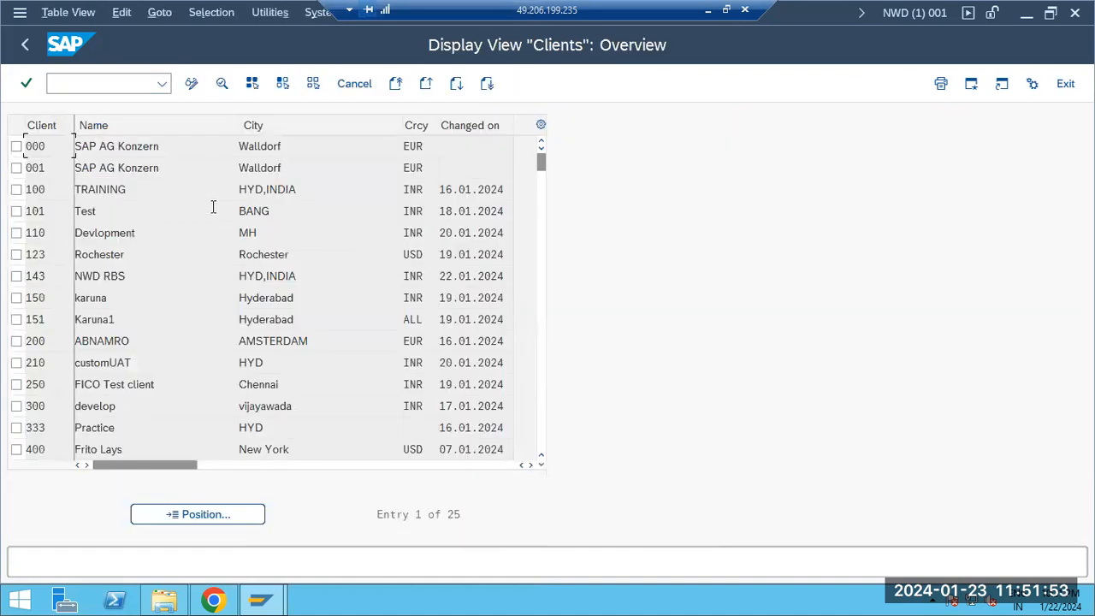
pyautogui.click(24, 49)
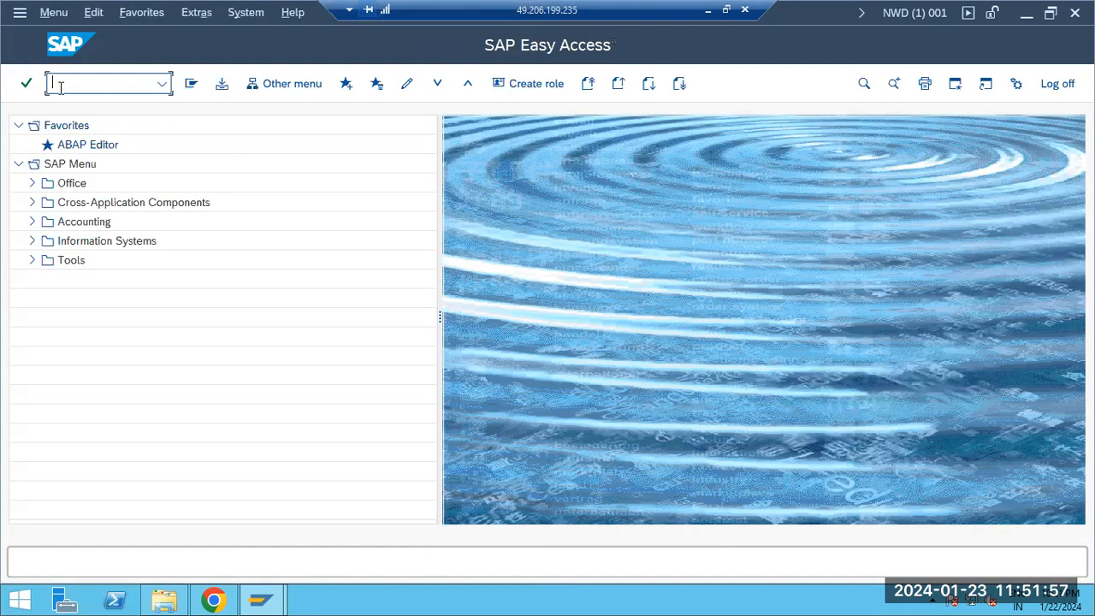
# Open transaction SPAM, check the Support Package Manager's queue and status, and return to SAP Easy Access
pyautogui.write('spam')
pyautogui.press('Return')
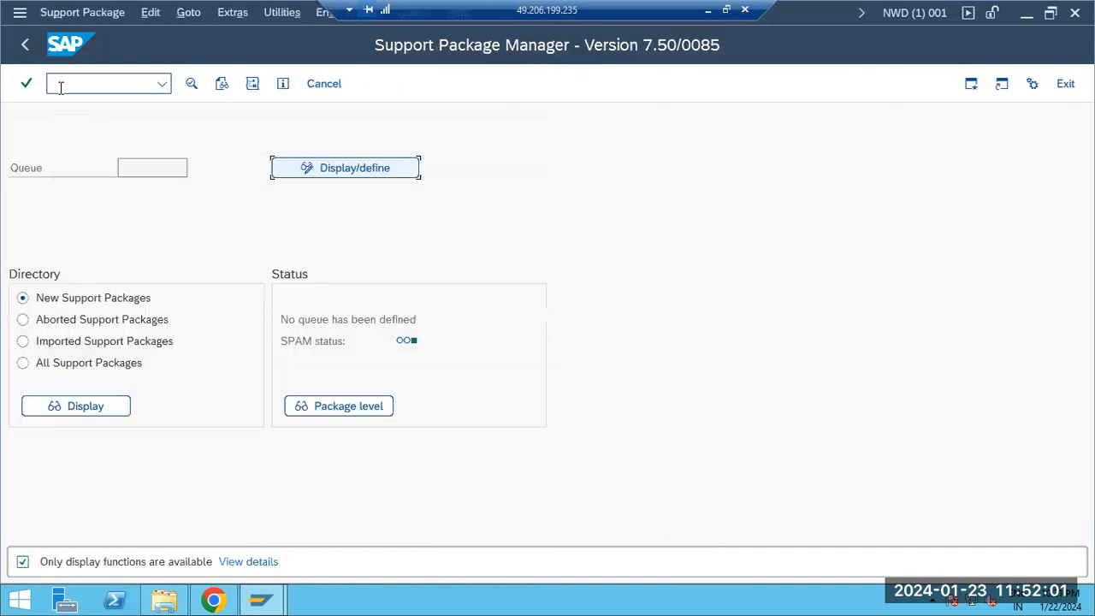
pyautogui.click(25, 44)
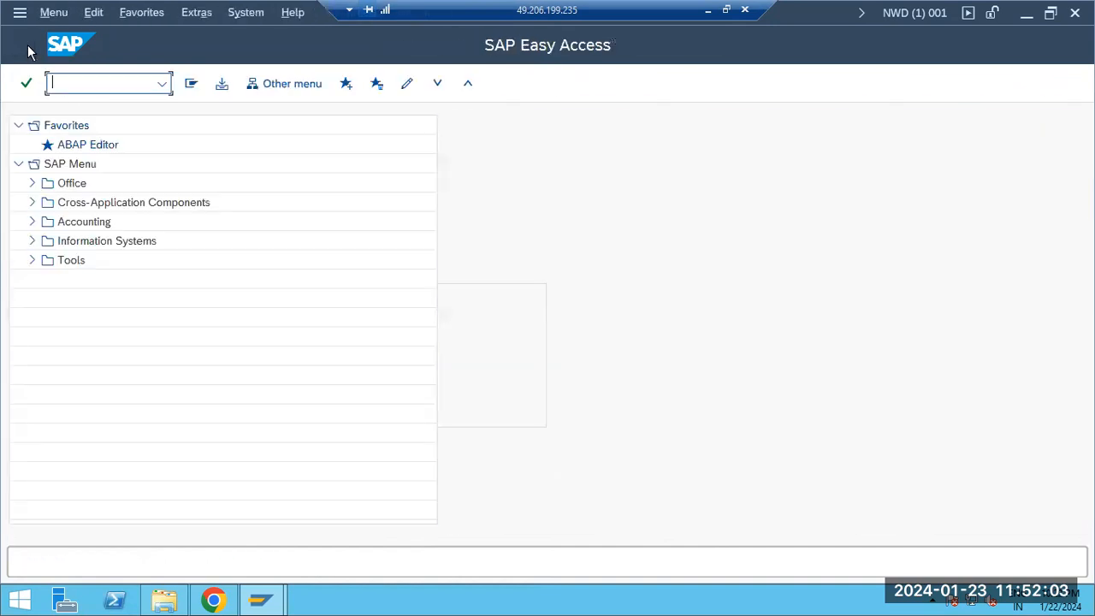
# Switch to the remote session that shows the Software Update Manager error for system NWD
pyautogui.click(215, 600)
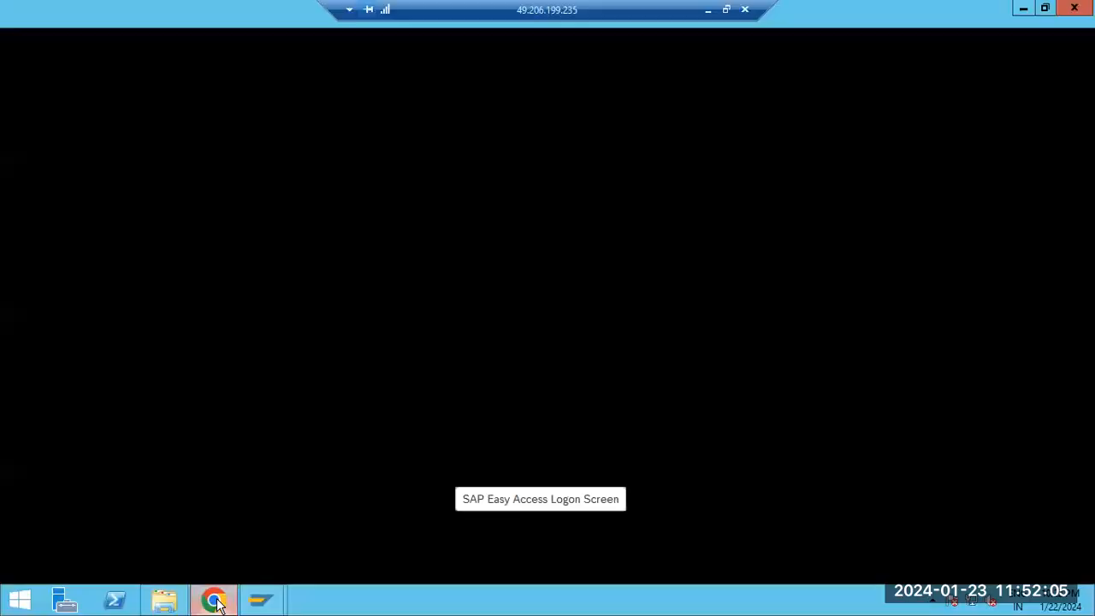
pyautogui.click(218, 603)
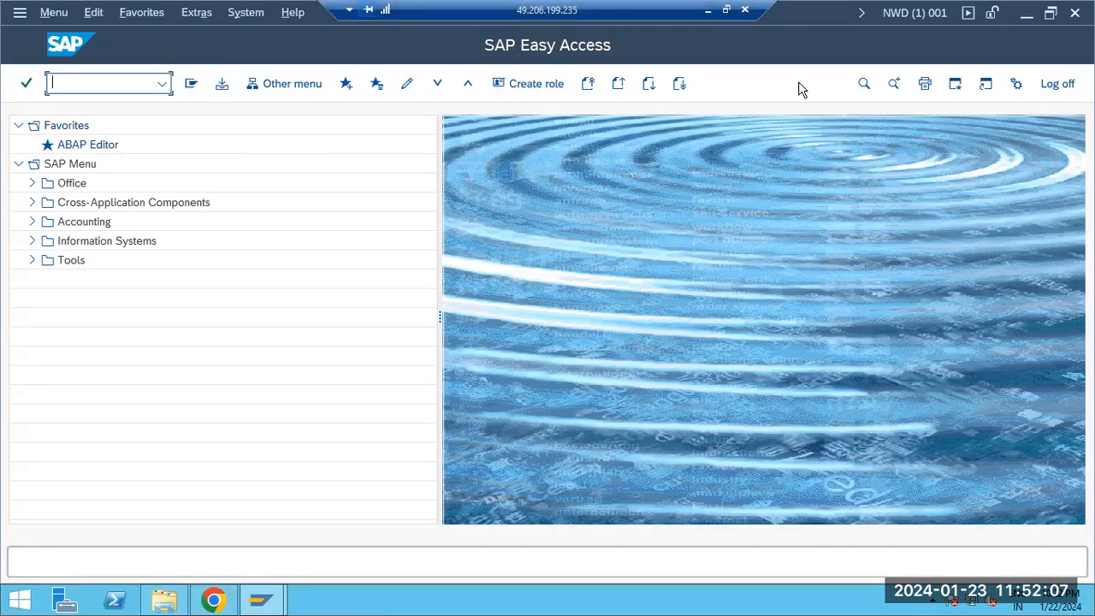
pyautogui.click(708, 11)
pyautogui.moveTo(643, 600)
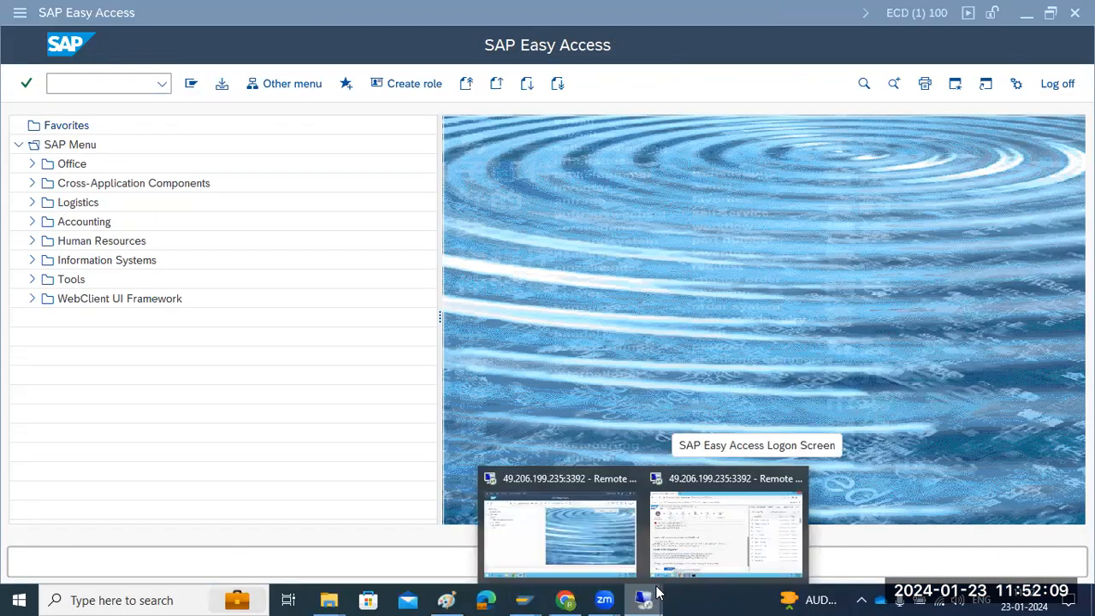
pyautogui.click(702, 550)
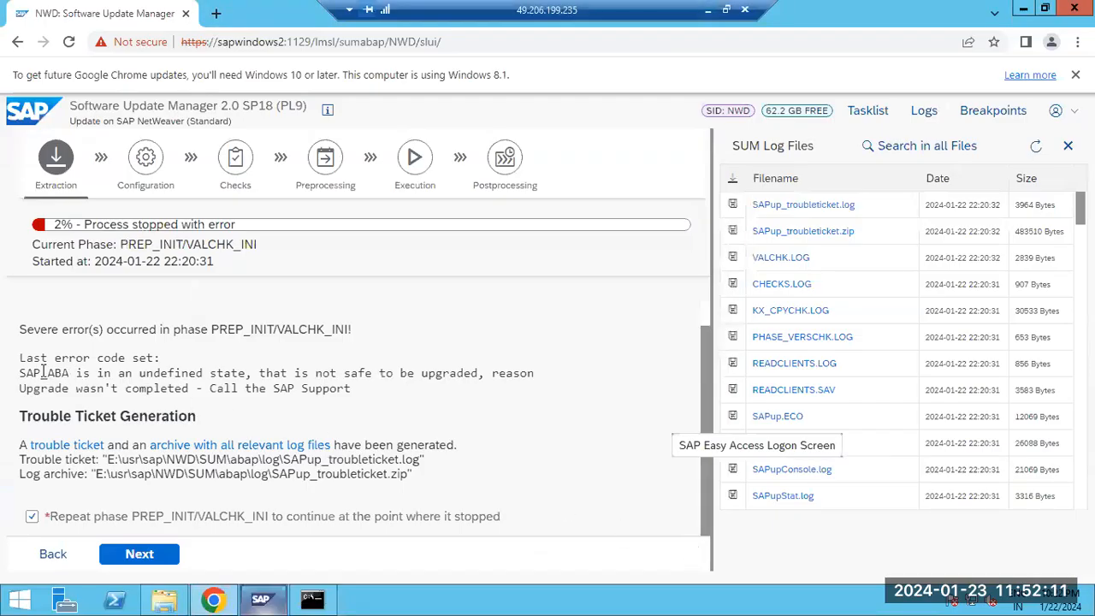
# Copy the SAP_ABA undefined-state error text from the Software Update Manager and search Google for it in a new tab
pyautogui.moveTo(18, 373); pyautogui.dragTo(475, 387)
pyautogui.hotkey('ctrl', 'c')
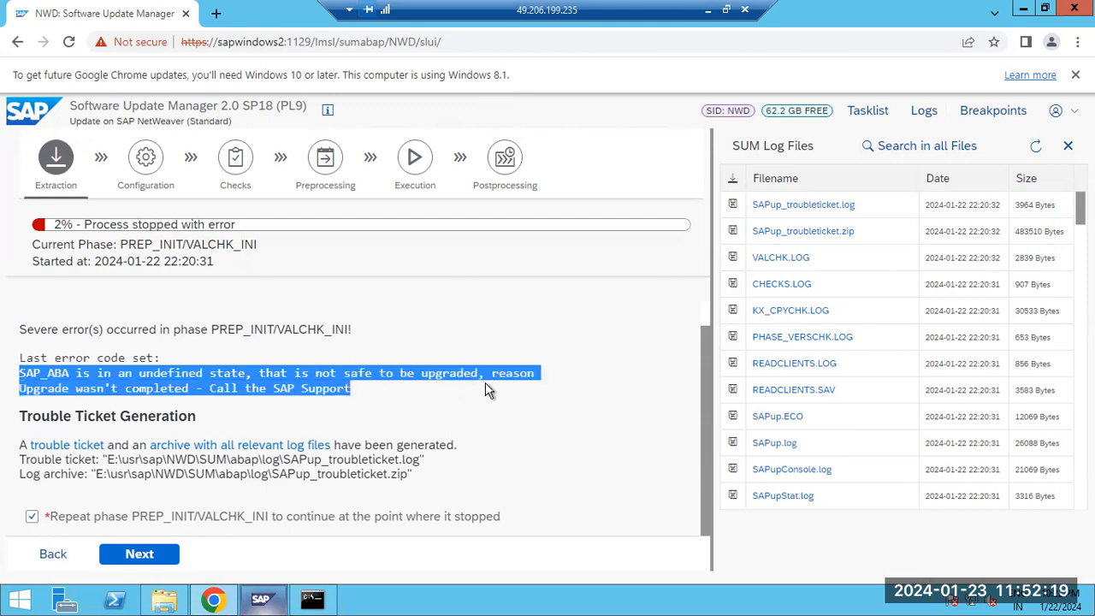
pyautogui.hotkey('ctrl', 't')
pyautogui.hotkey('ctrl', 'v')
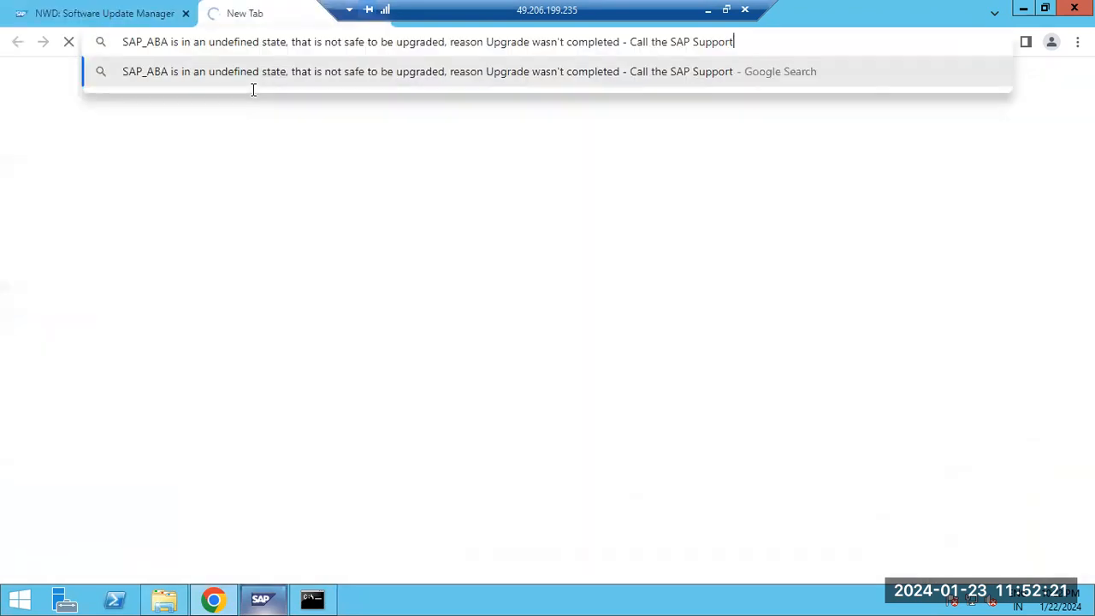
pyautogui.press('Return')
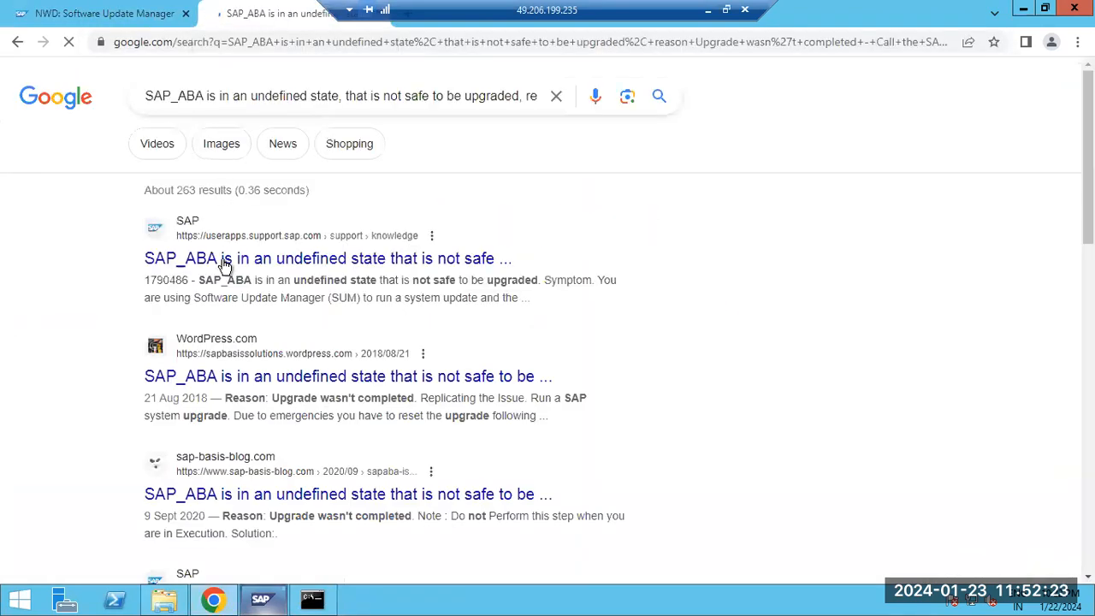
# Open the WordPress result about the SAP_ABA undefined state, read its cause and resolution sections, and return to the search results
pyautogui.click(276, 381)
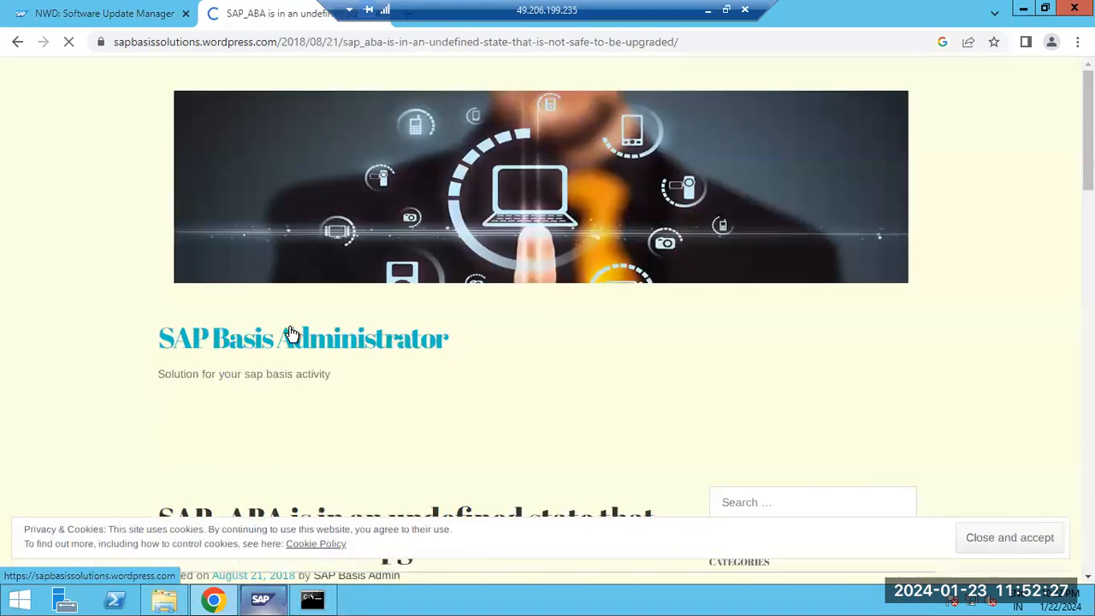
pyautogui.scroll(-2, 291, 334)
pyautogui.scroll(-3, 290, 334)
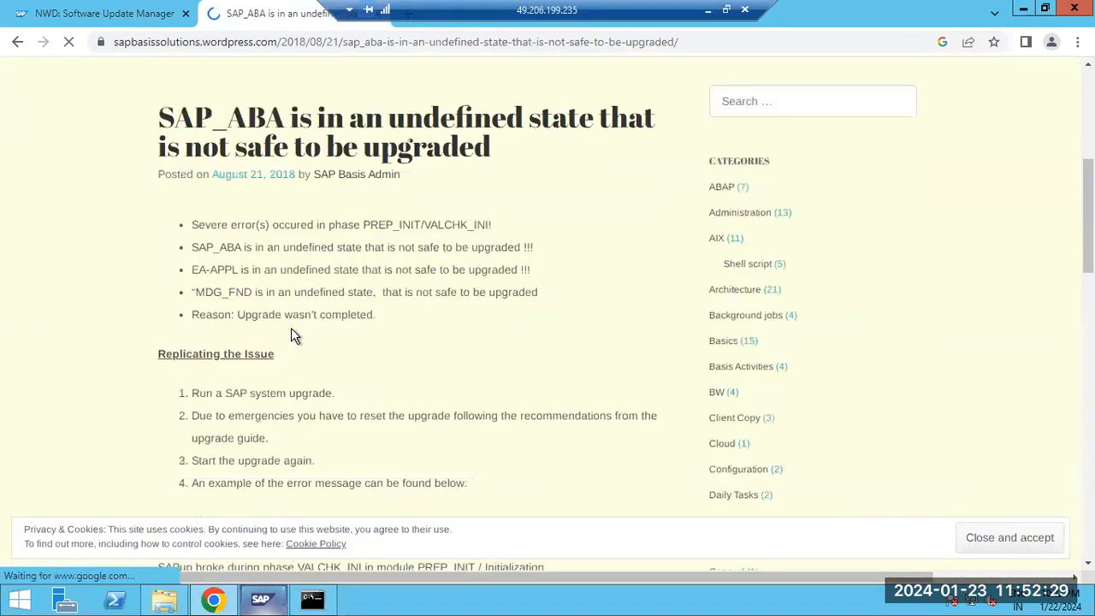
pyautogui.scroll(-2, 291, 333)
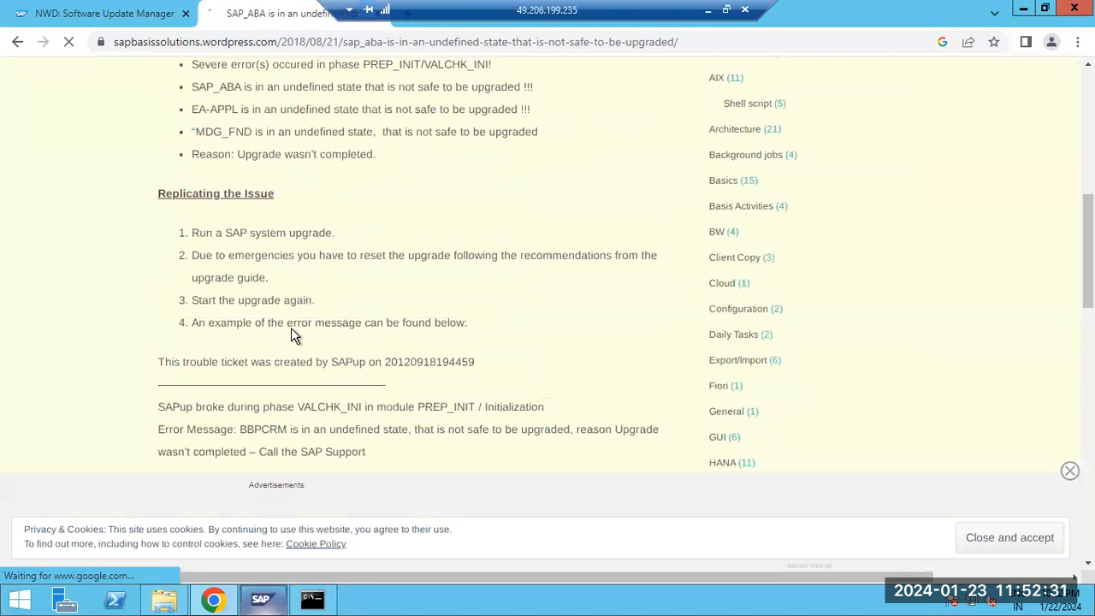
pyautogui.scroll(-3, 291, 334)
pyautogui.scroll(-3, 292, 329)
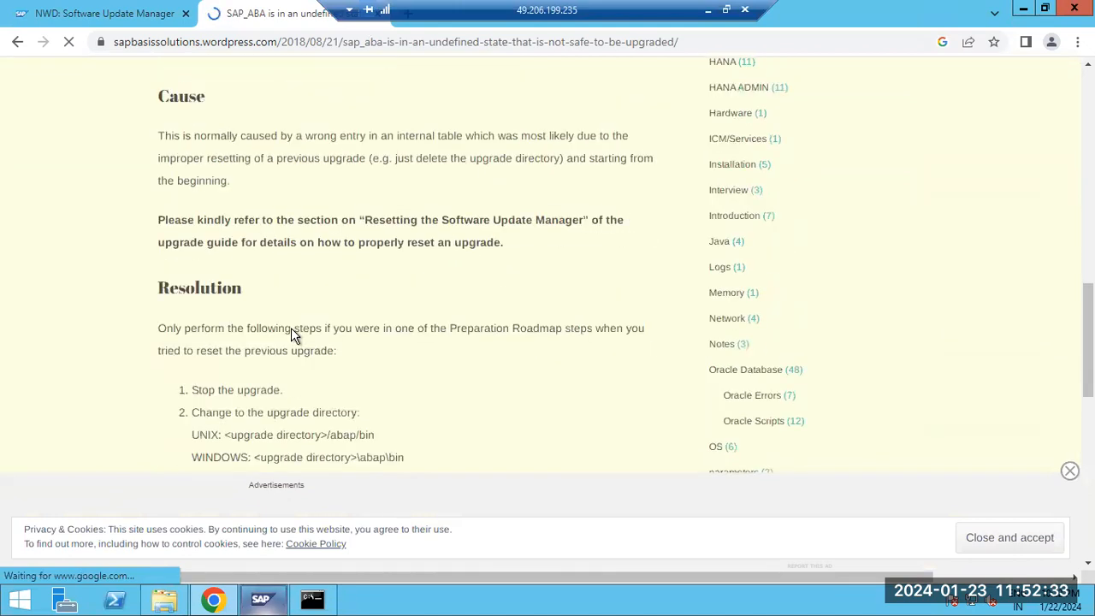
pyautogui.scroll(-2, 293, 330)
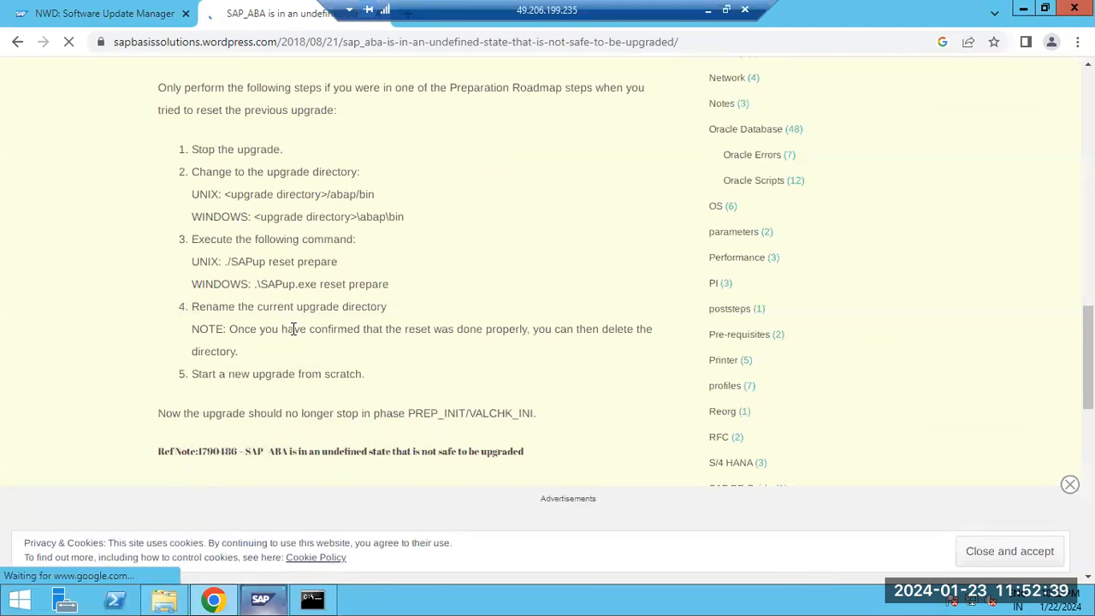
pyautogui.scroll(-3, 293, 330)
pyautogui.click(20, 43)
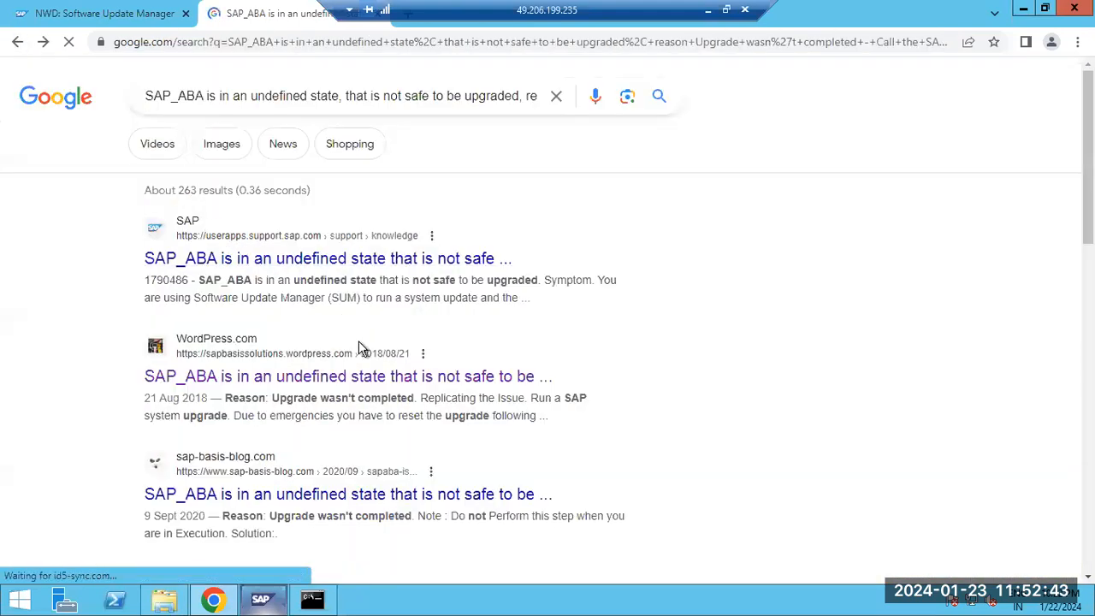
# Open the sap-basis-blog.com result, read the error description and solution steps, and return to the search results
pyautogui.scroll(-1, 366, 309)
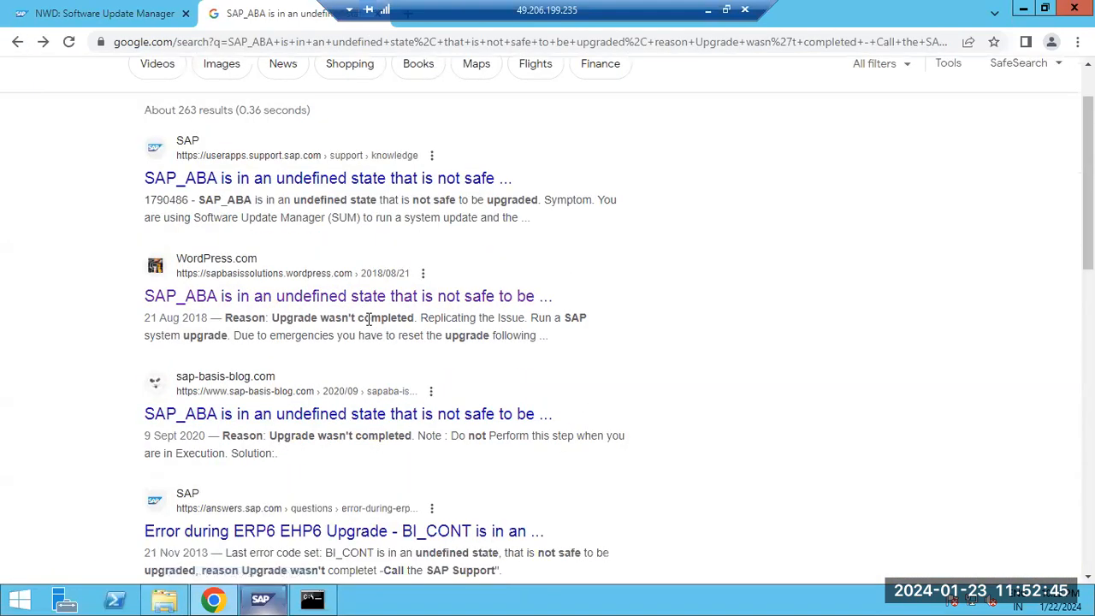
pyautogui.click(351, 416)
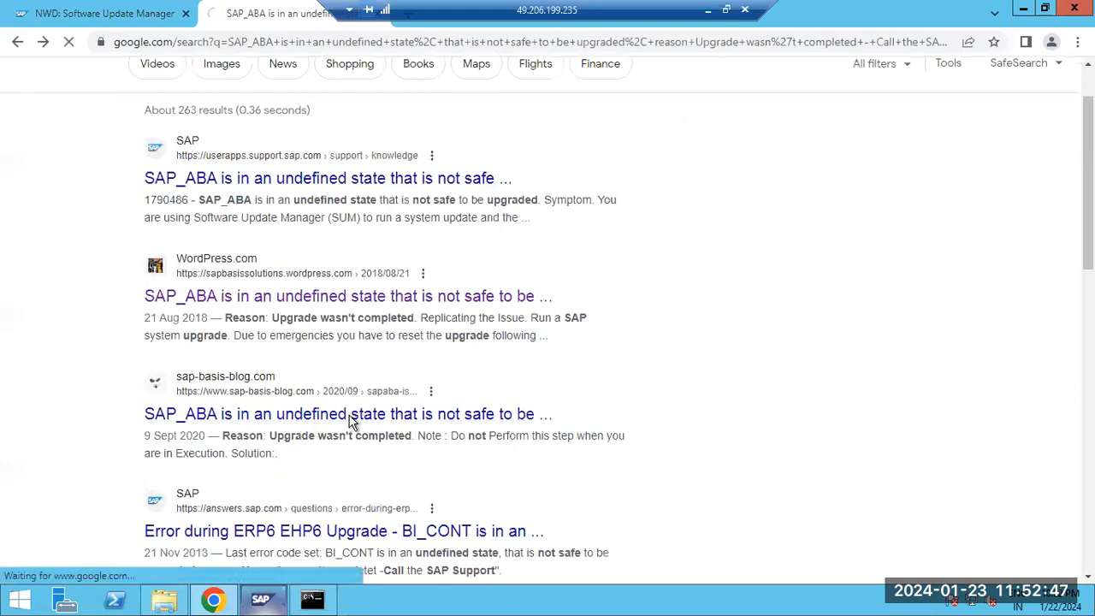
pyautogui.scroll(-2, 351, 387)
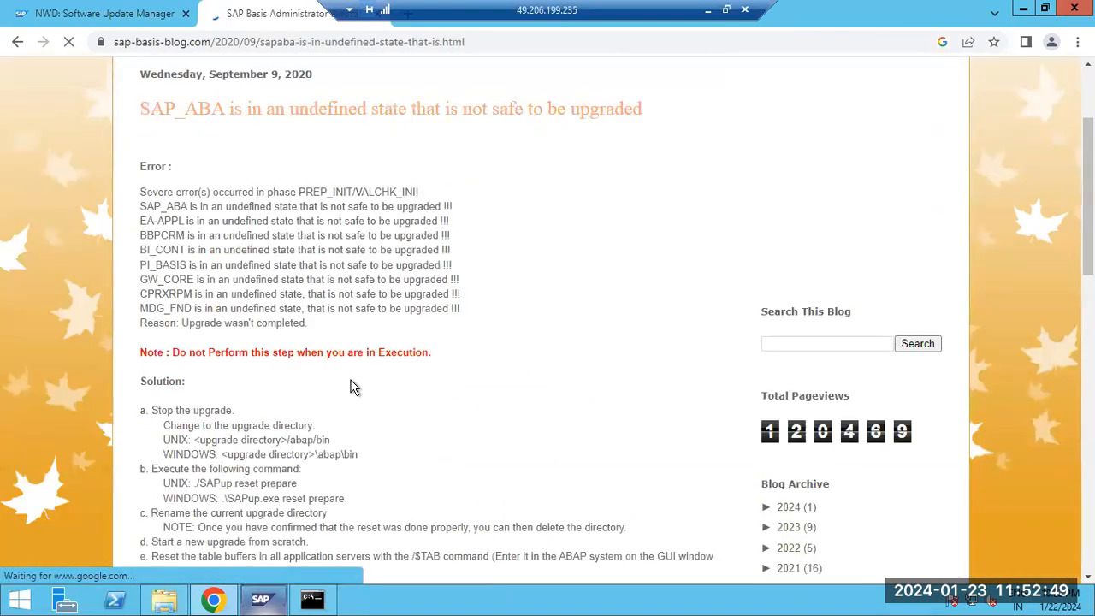
pyautogui.moveTo(214, 207); pyautogui.dragTo(428, 214)
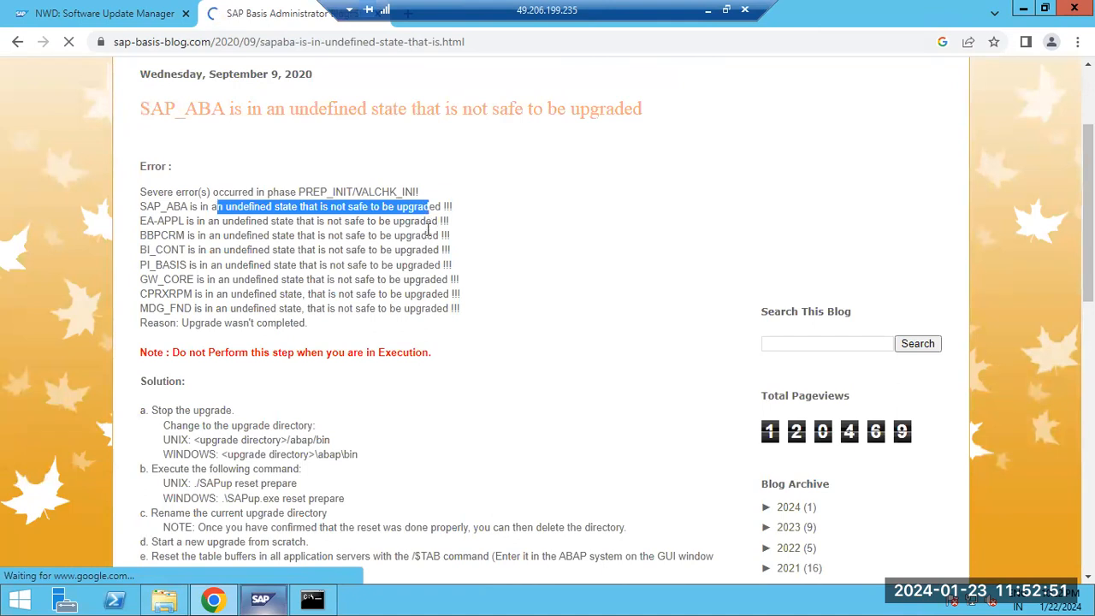
pyautogui.scroll(-2, 427, 254)
pyautogui.scroll(-2, 428, 253)
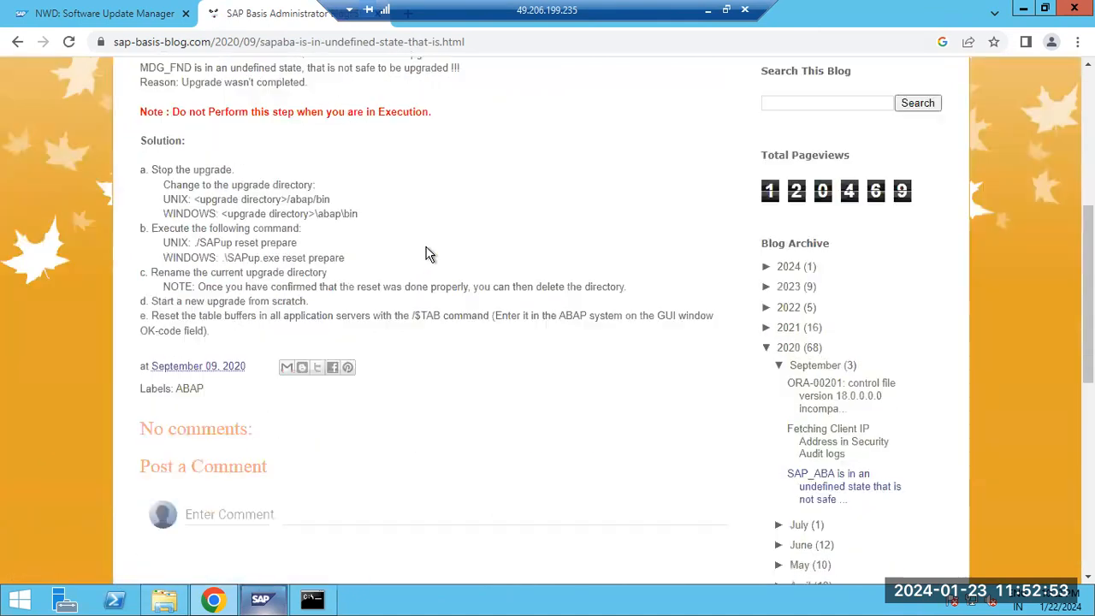
pyautogui.click(14, 40)
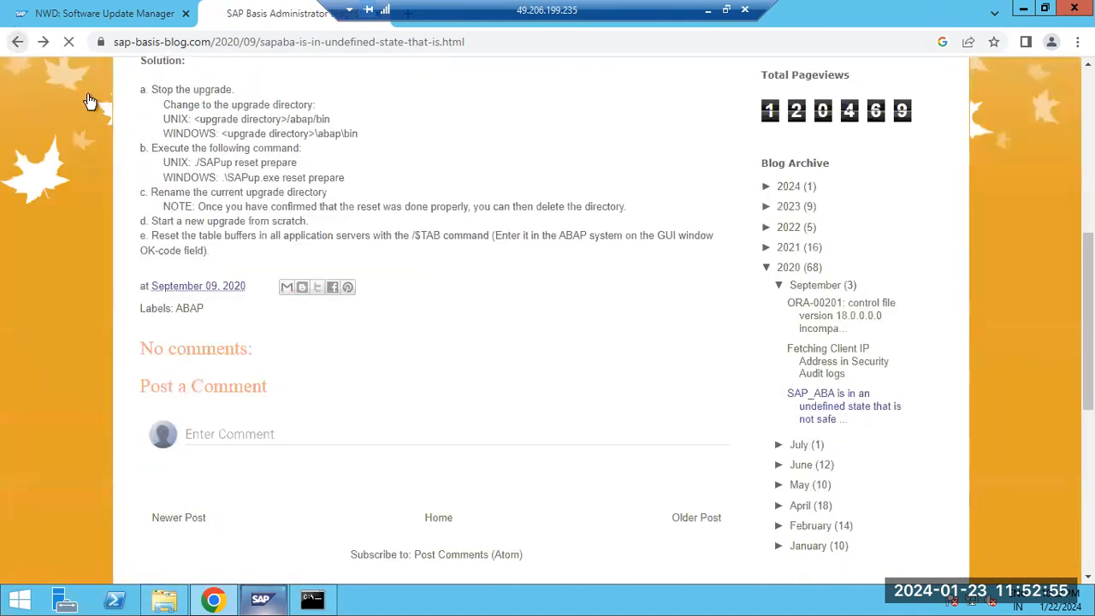
# Open the preview of SAP Knowledge Base Article 1790486, try to read the full article, and return to the search results
pyautogui.click(269, 183)
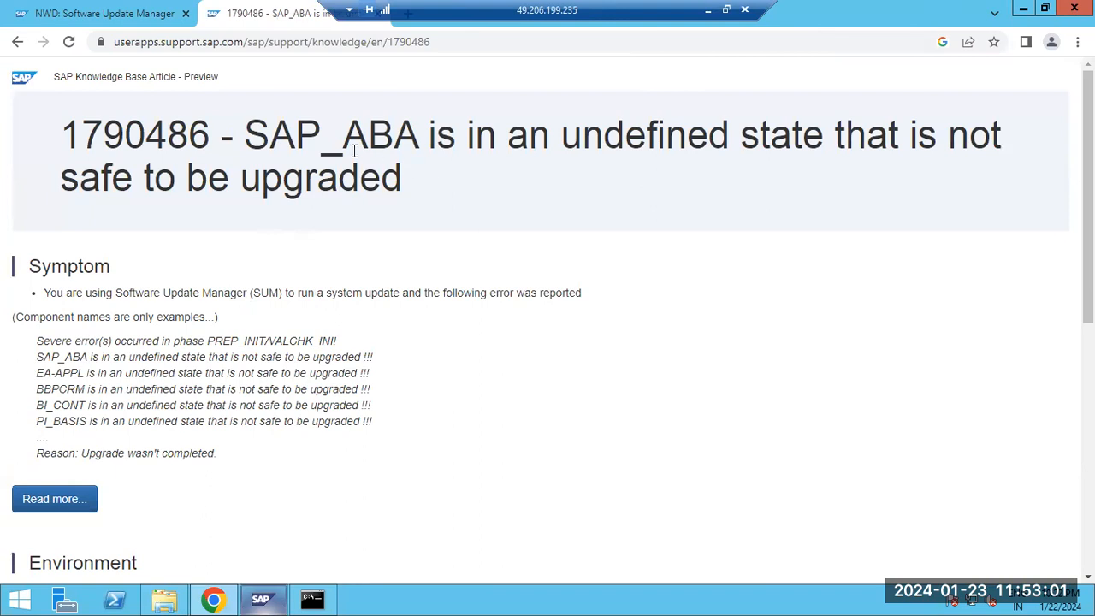
pyautogui.moveTo(242, 134); pyautogui.dragTo(430, 135)
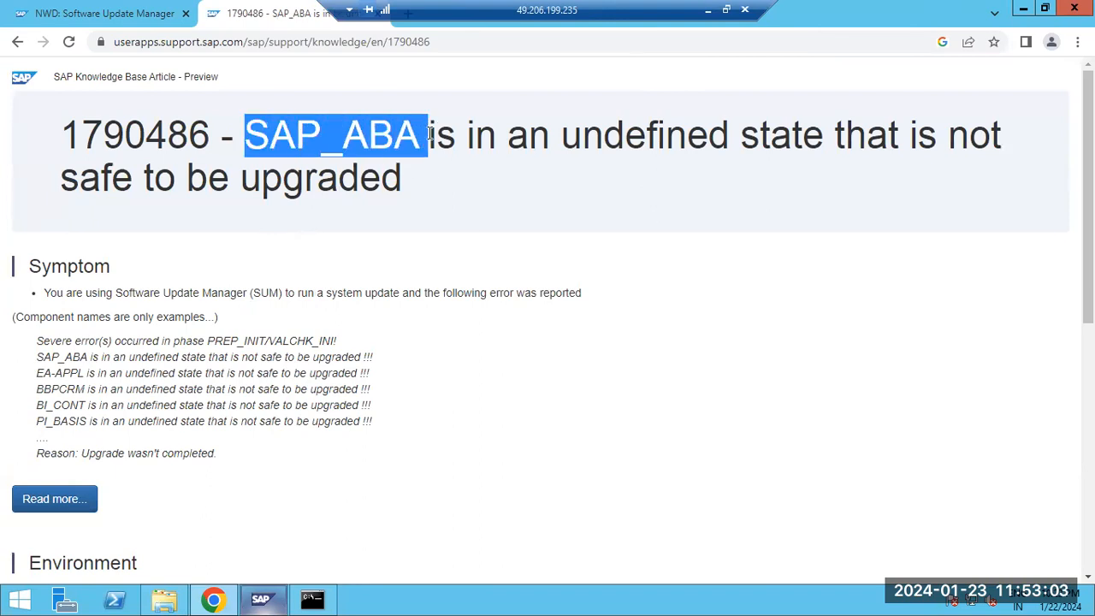
pyautogui.click(72, 500)
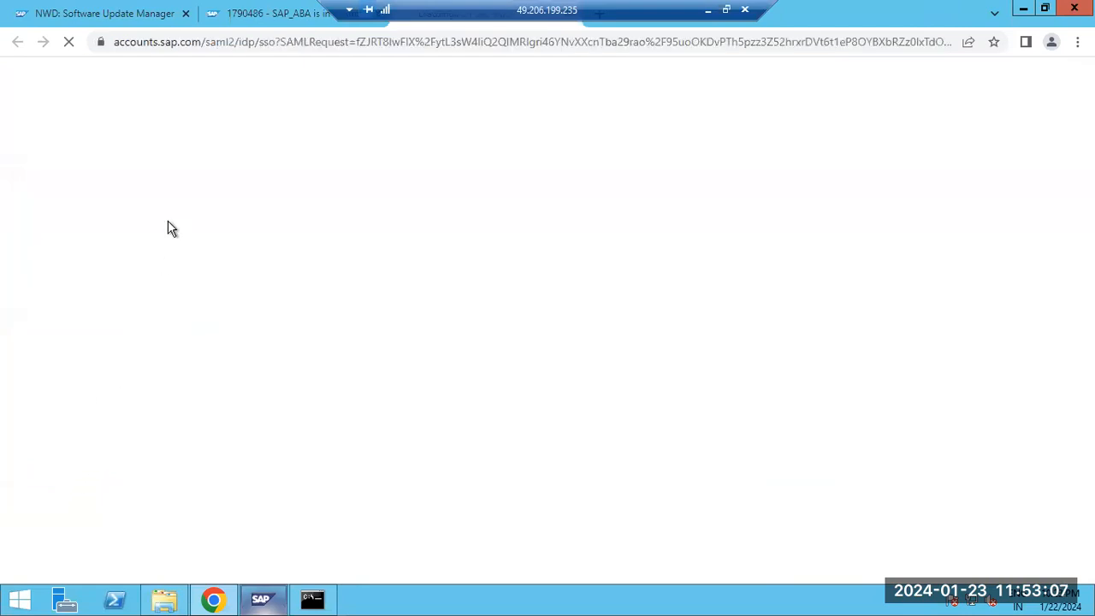
pyautogui.hotkey('ctrl', 'w')
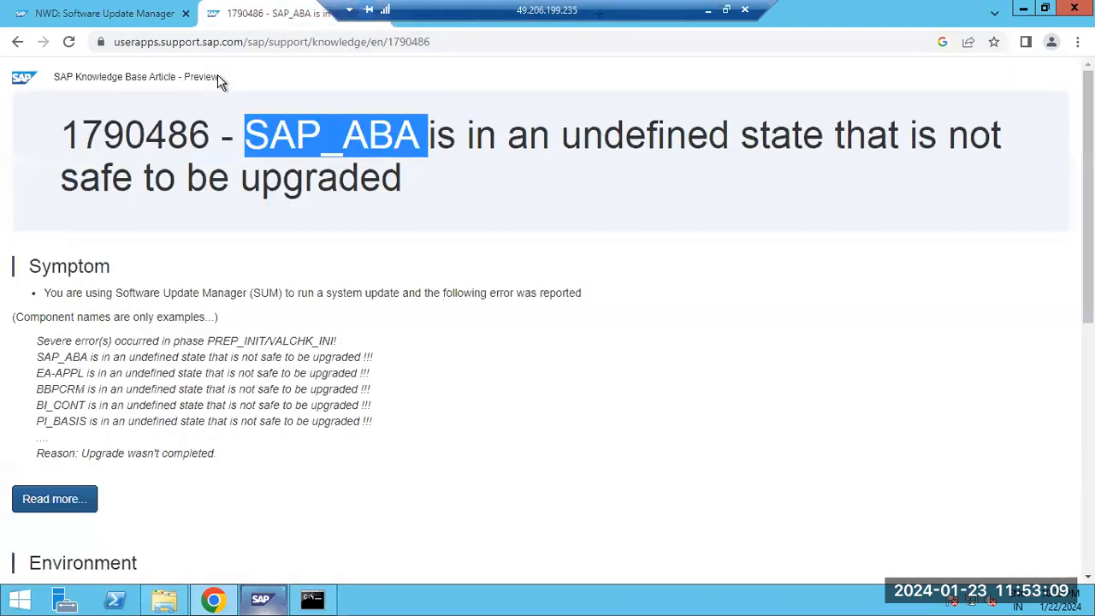
pyautogui.click(18, 42)
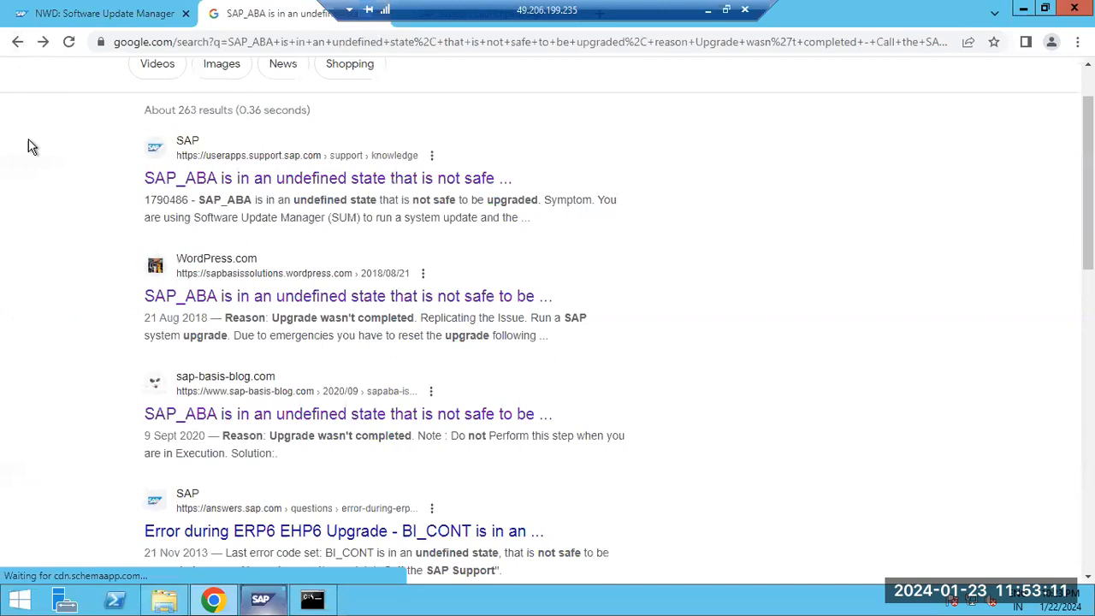
# Open the ITsiti result on PREP_INIT/VALCHK_INI, read its solution and note sections, and return to the search results
pyautogui.scroll(-5, 28, 327)
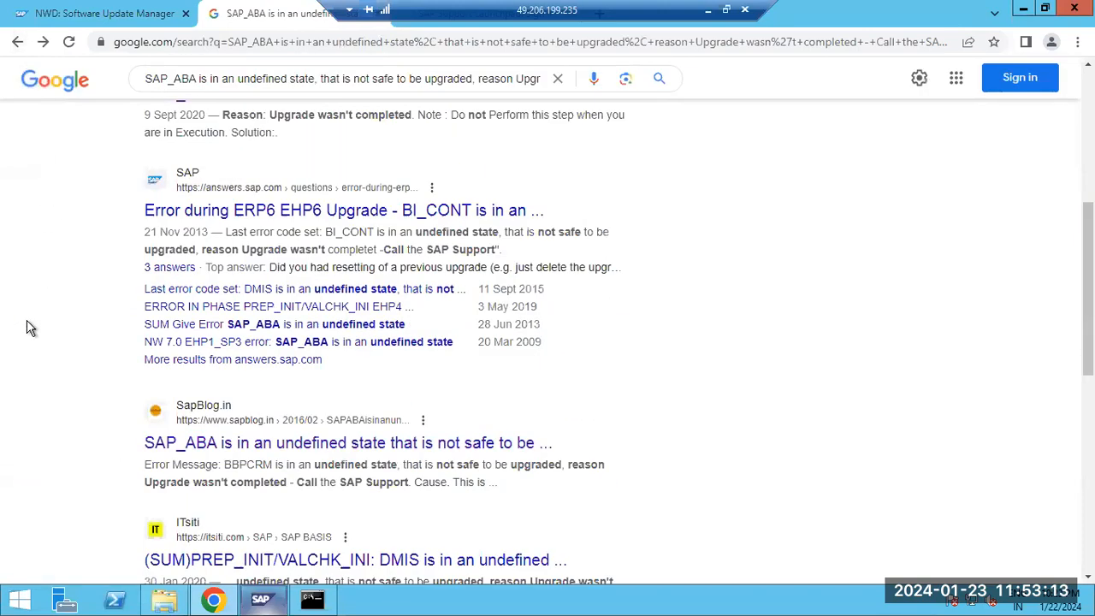
pyautogui.scroll(-1, 29, 332)
pyautogui.scroll(-2, 30, 335)
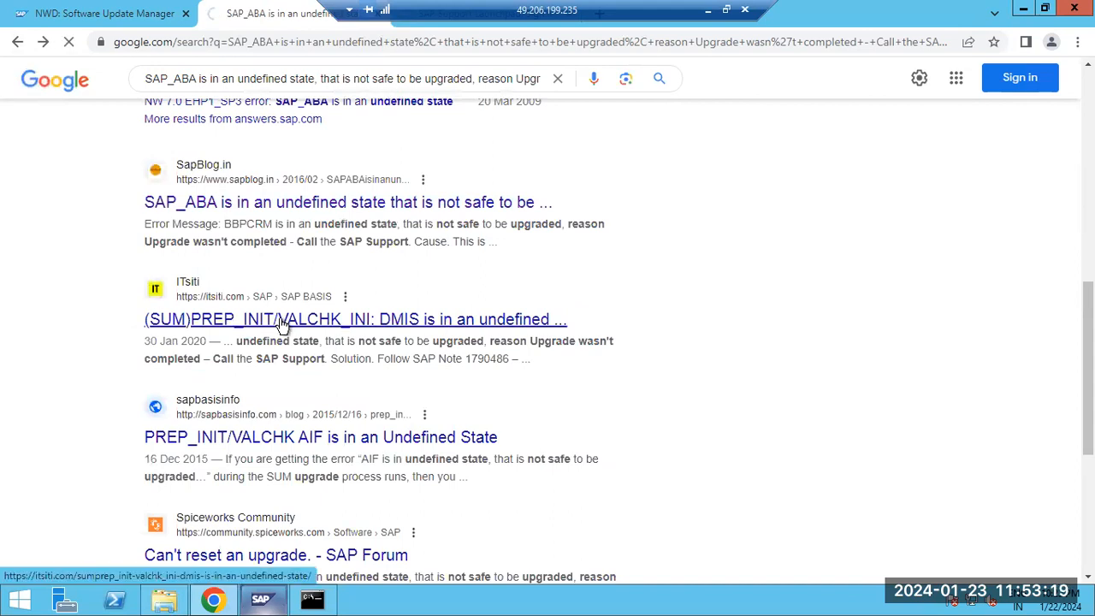
pyautogui.click(283, 324)
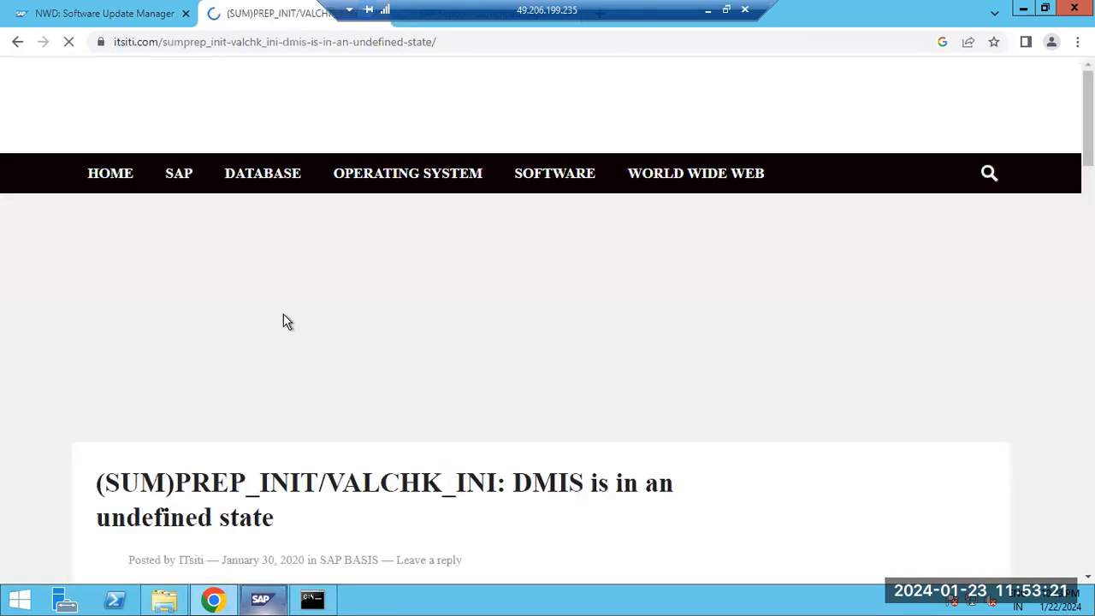
pyautogui.scroll(-10, 291, 323)
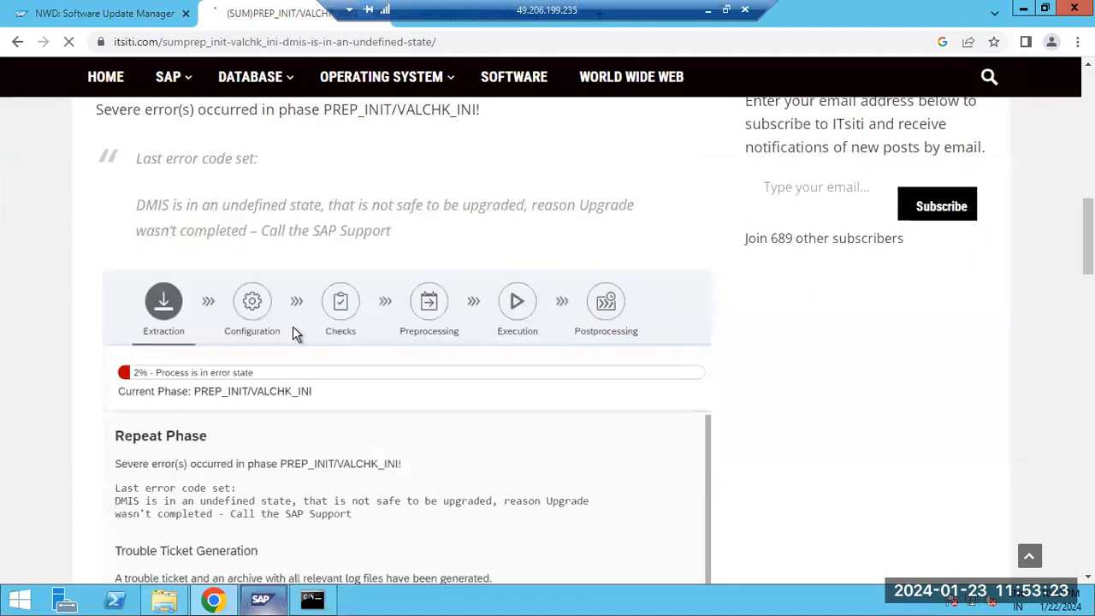
pyautogui.scroll(-7, 293, 327)
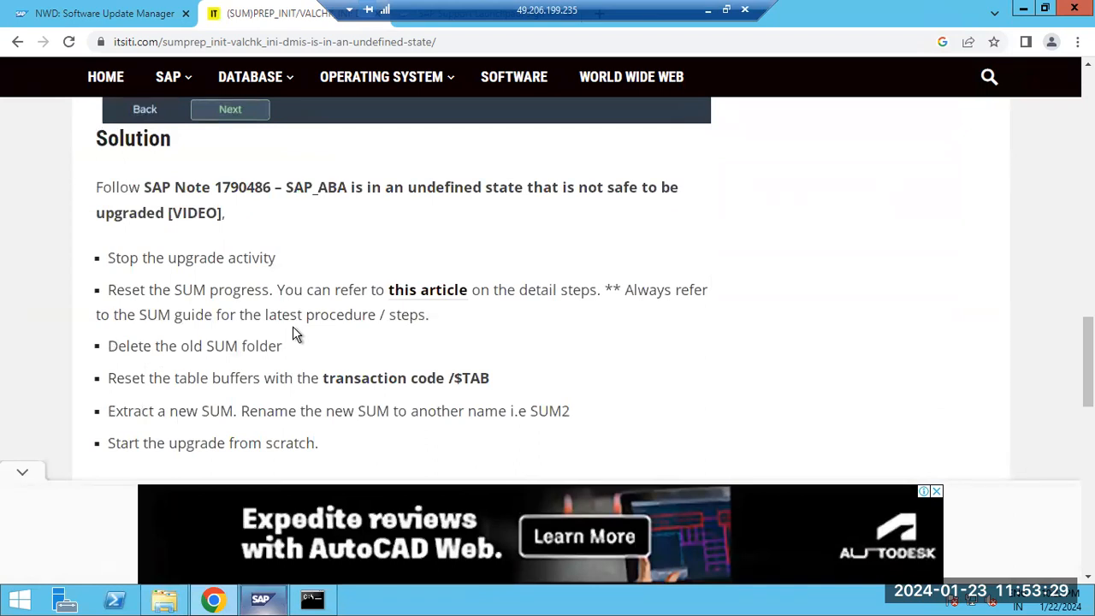
pyautogui.scroll(-4, 292, 328)
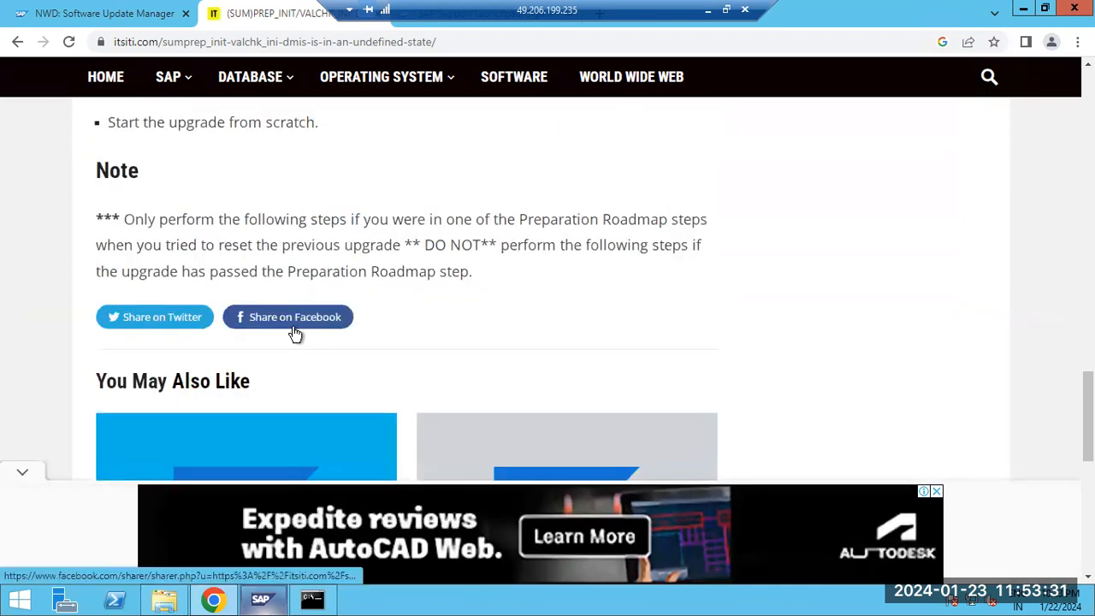
pyautogui.scroll(-3, 295, 333)
pyautogui.click(16, 42)
# Search Google for the report to reset the SAP components during the SUM and select the report name RSUPGRES in the top answer
pyautogui.scroll(-3, 59, 325)
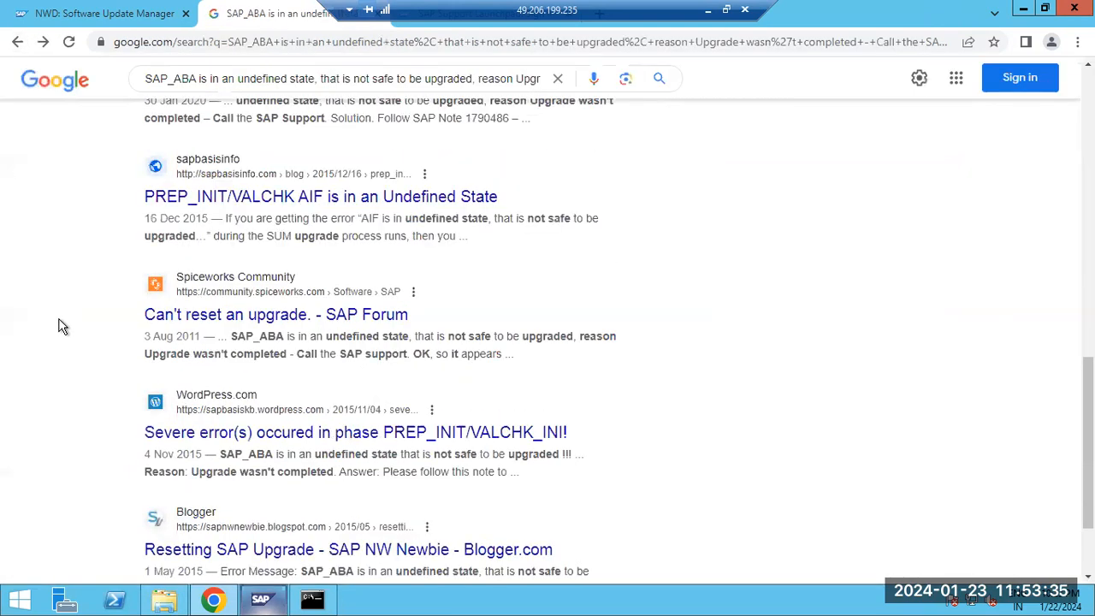
pyautogui.scroll(7, 60, 323)
pyautogui.tripleClick(197, 96)
pyautogui.write('report to reser the SAP')
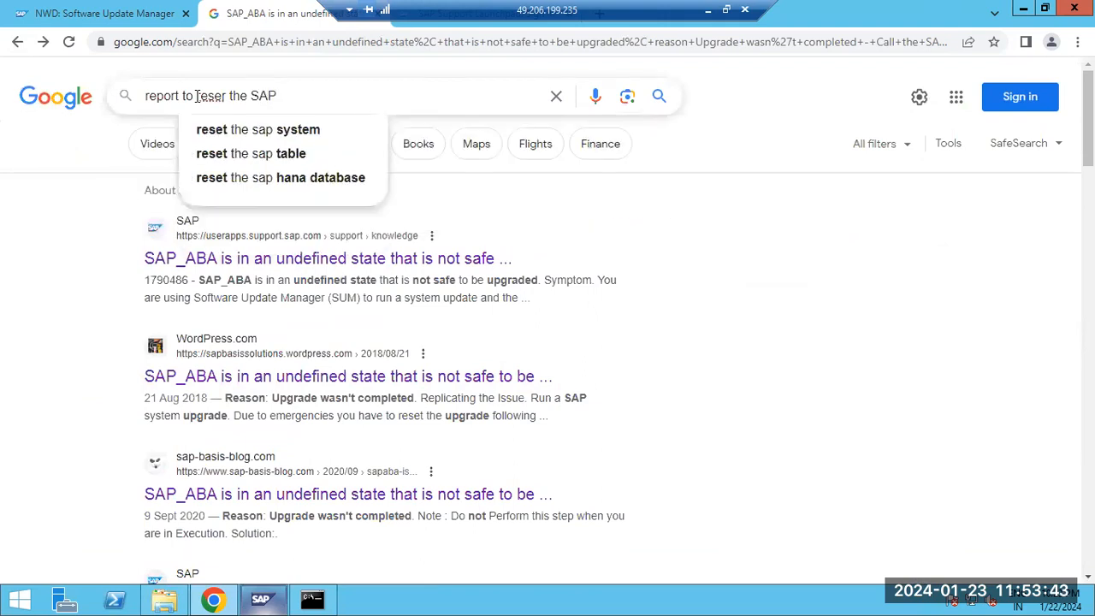
pyautogui.write(' com')
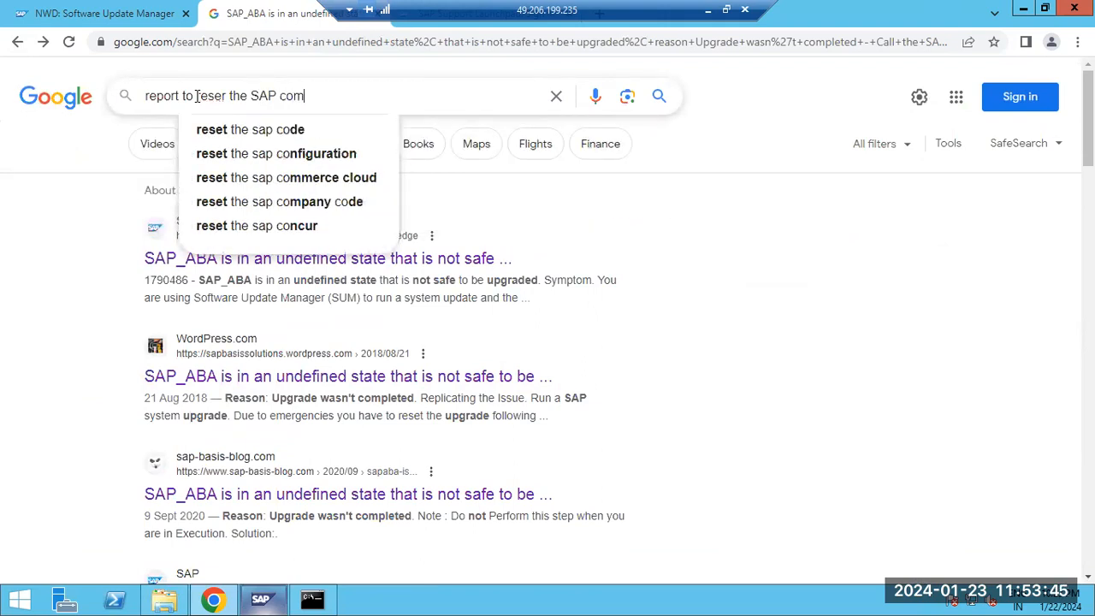
pyautogui.write('pnents dduri')
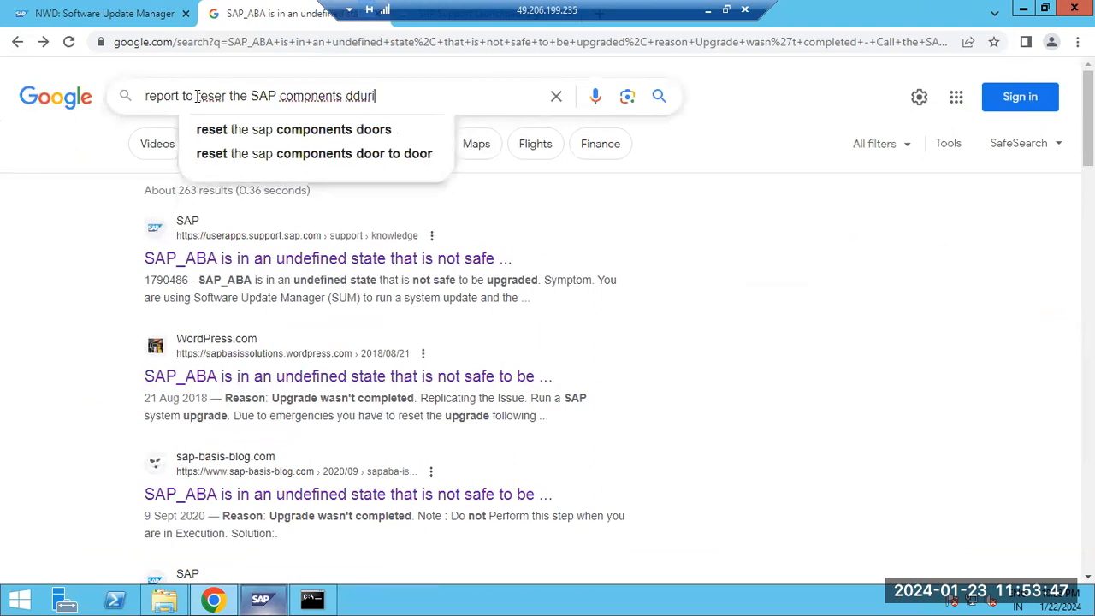
pyautogui.write('ngthe SUM')
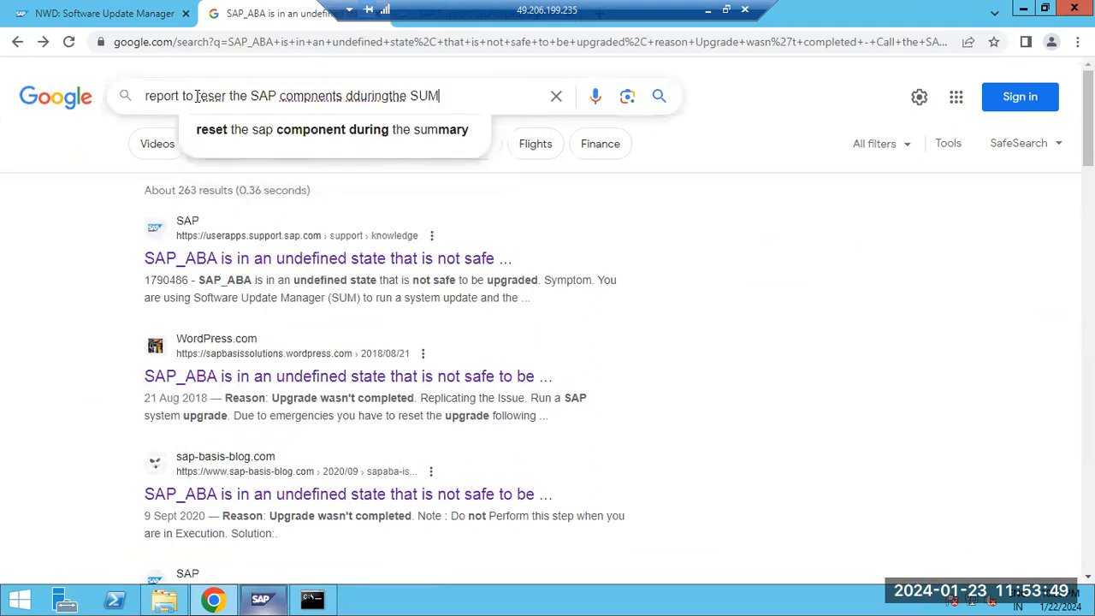
pyautogui.press('Return')
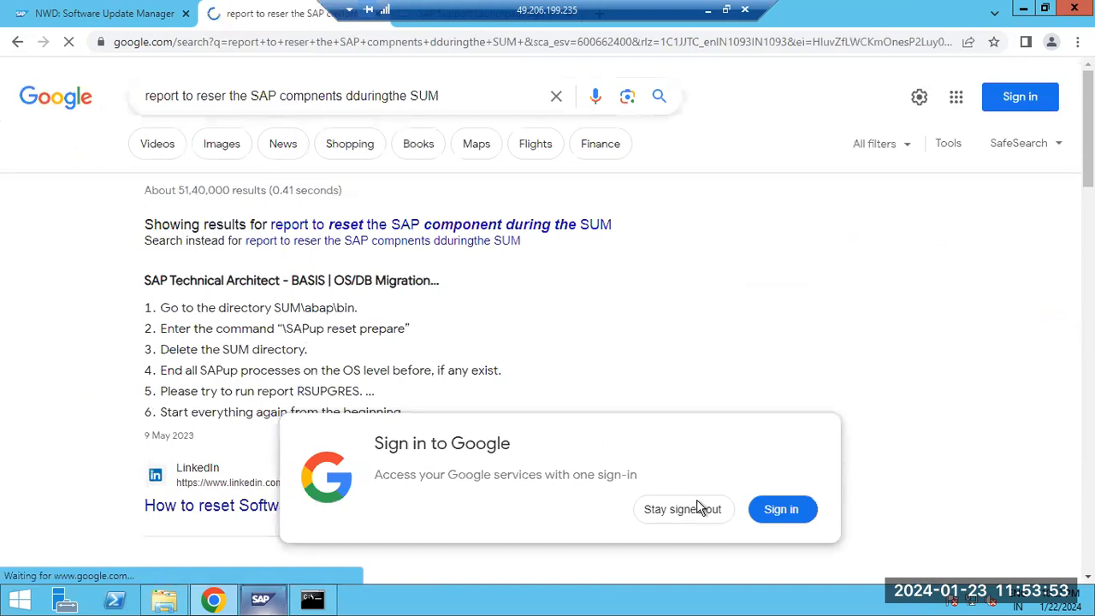
pyautogui.doubleClick(330, 391)
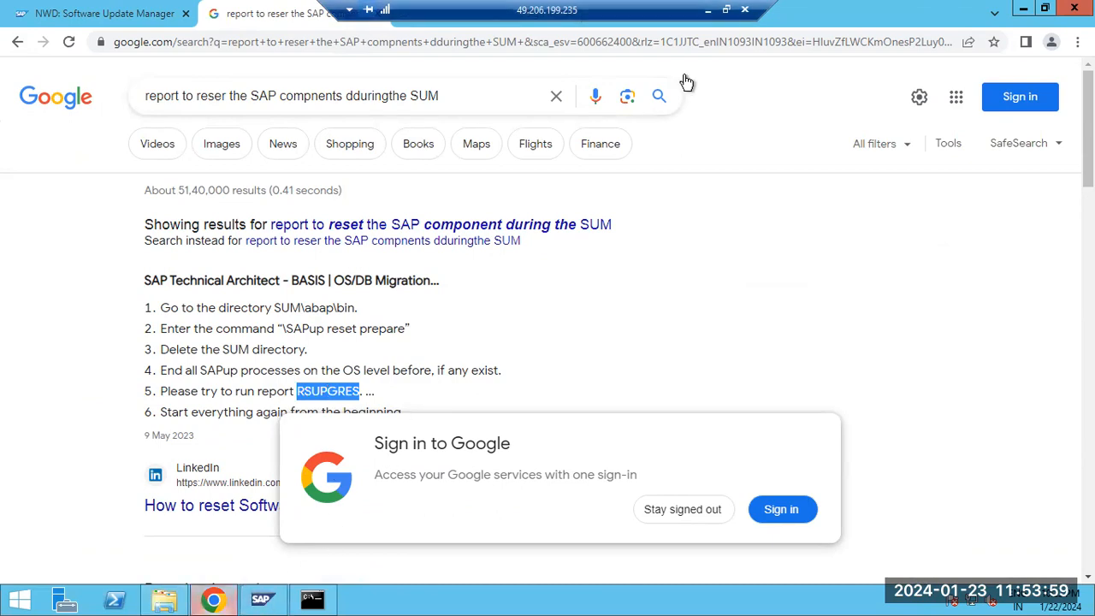
pyautogui.click(708, 10)
pyautogui.write('sa')
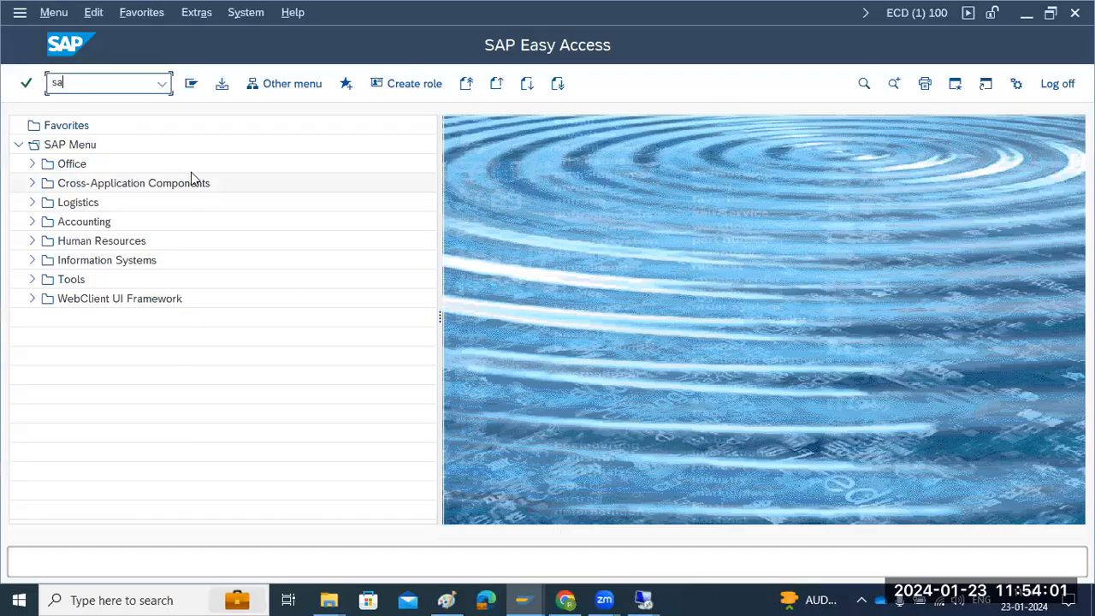
pyautogui.write('38')
pyautogui.press('Return')
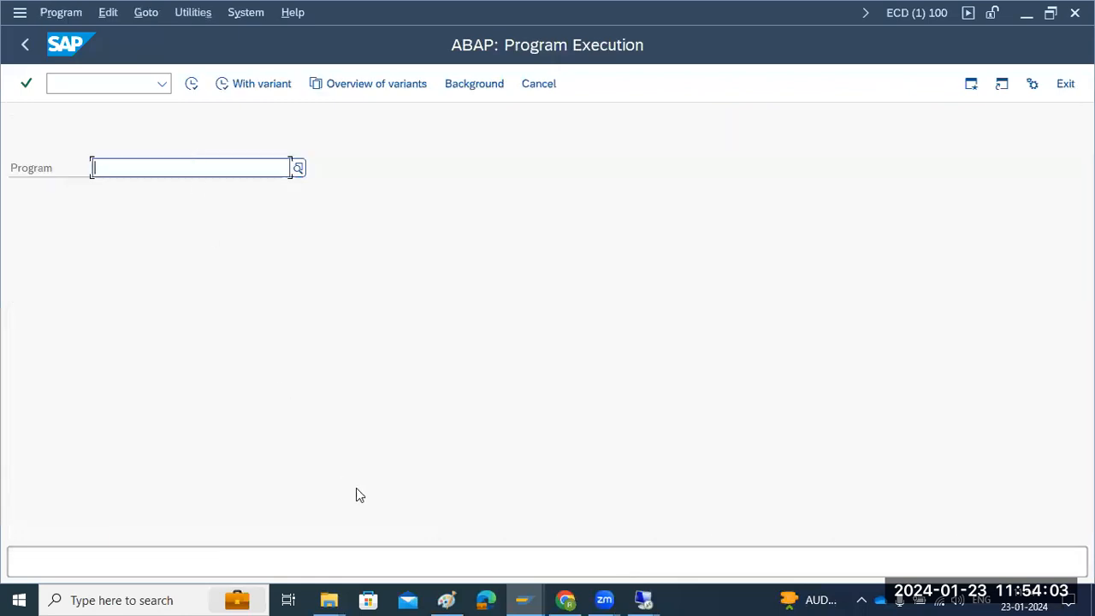
pyautogui.click(525, 600)
# Switch to the NWD SAP session, start transaction SA38 and execute the report RSUPGRES to reset the upgrade
pyautogui.moveTo(644, 598)
pyautogui.click(630, 556)
pyautogui.write('sa38')
pyautogui.press('Return')
pyautogui.write('RSUPGRES')
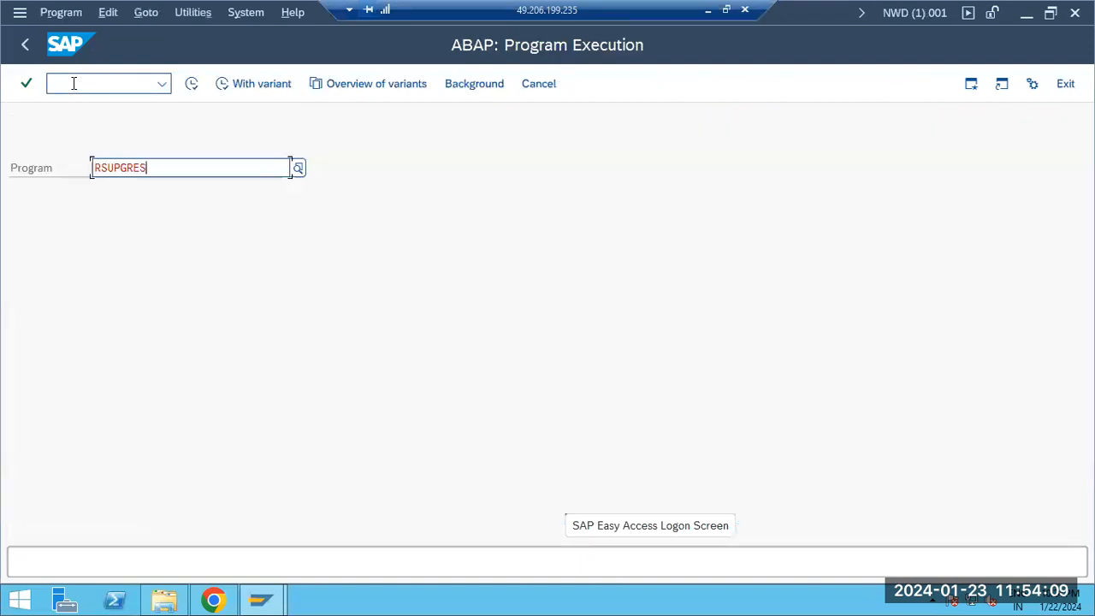
pyautogui.click(191, 83)
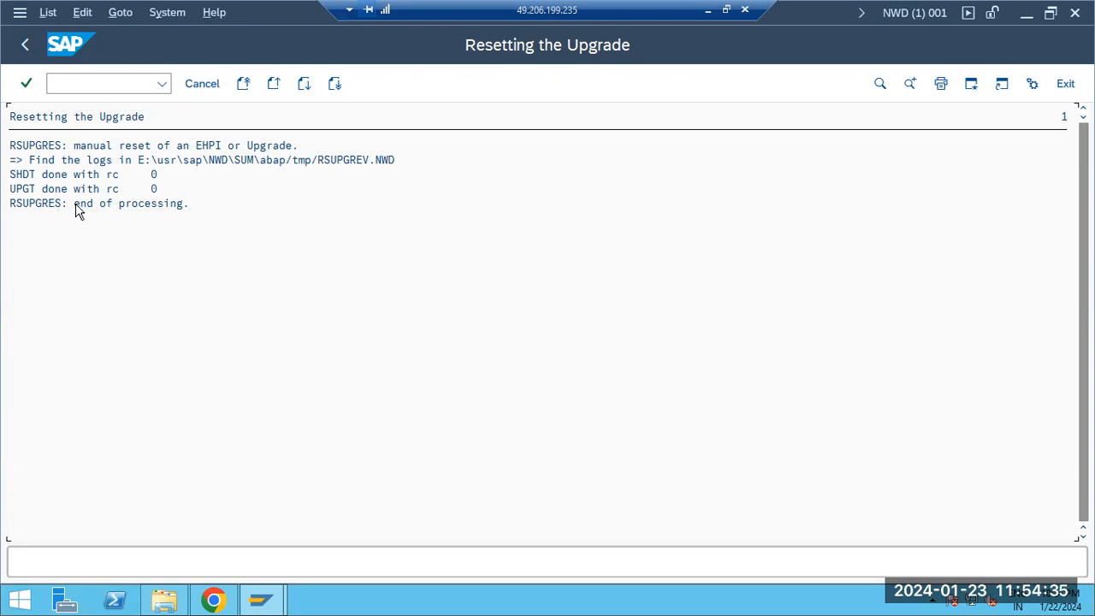
# Return to Software Update Manager, repeat phase PREP_INIT/VALCHK_INI and refresh the log file list
pyautogui.click(214, 599)
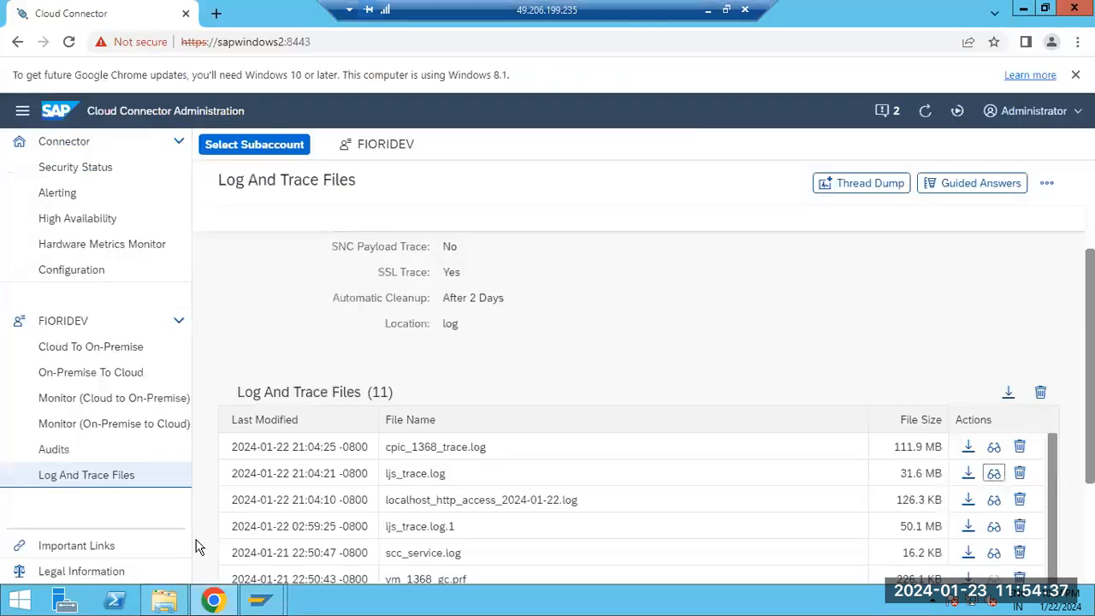
pyautogui.click(708, 10)
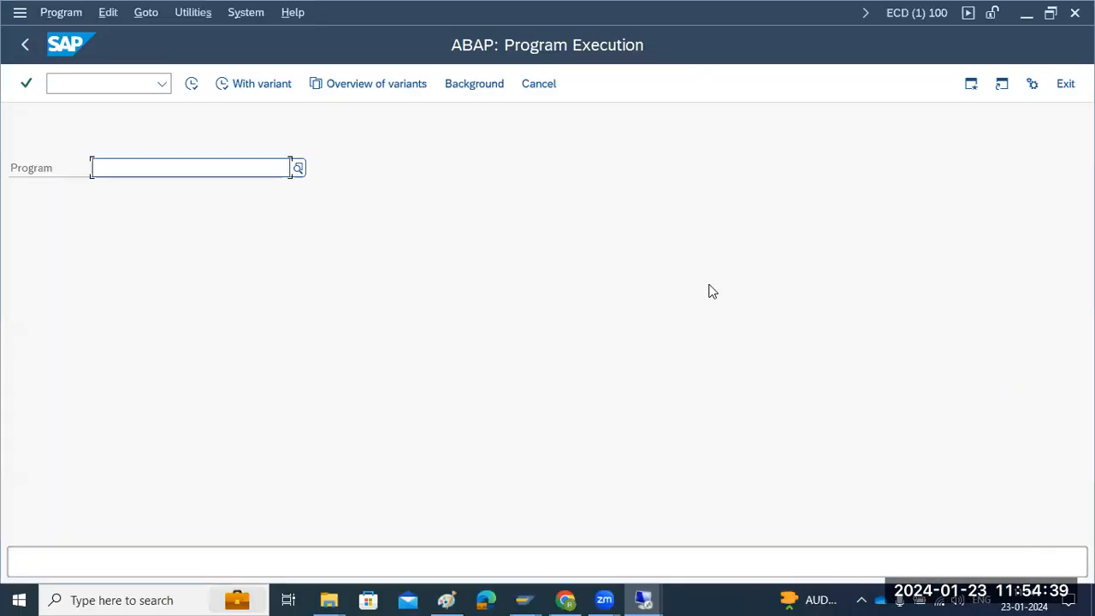
pyautogui.moveTo(644, 599)
pyautogui.click(688, 543)
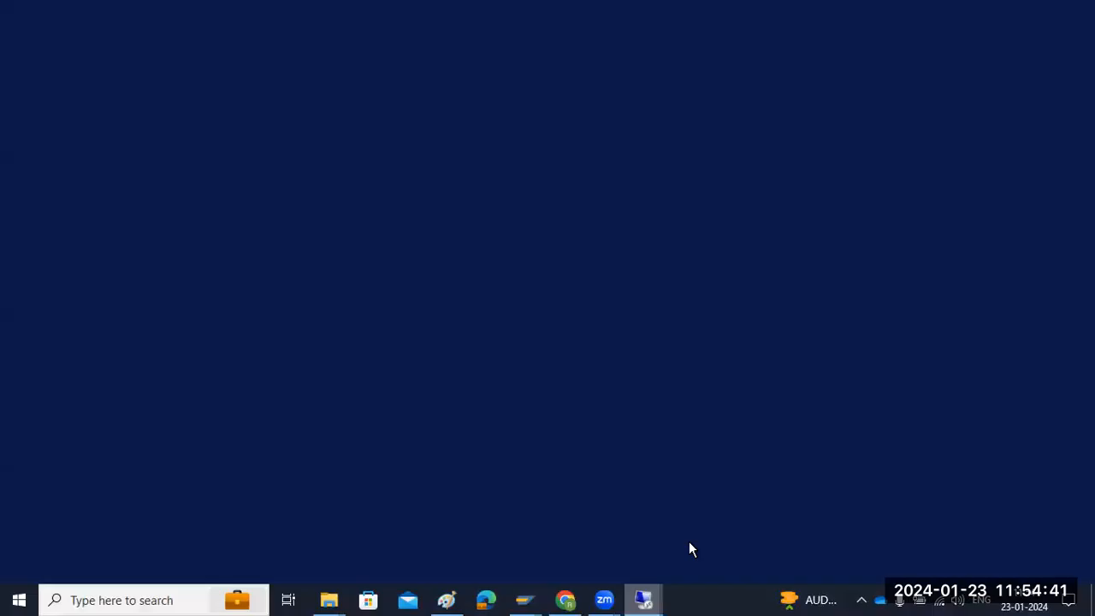
pyautogui.hotkey('ctrl', 'Tab')
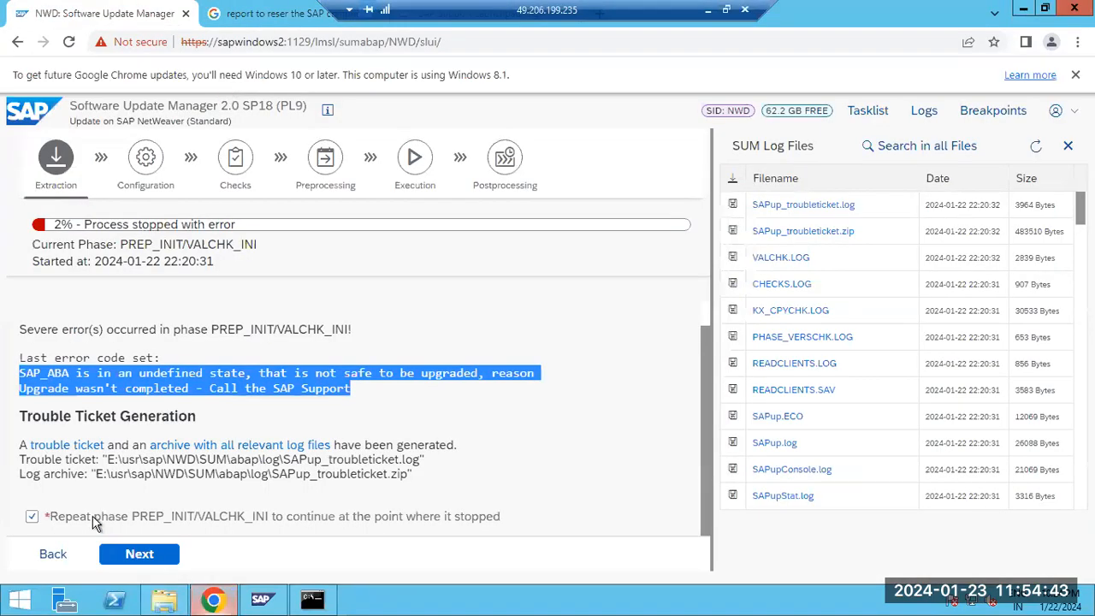
pyautogui.click(140, 554)
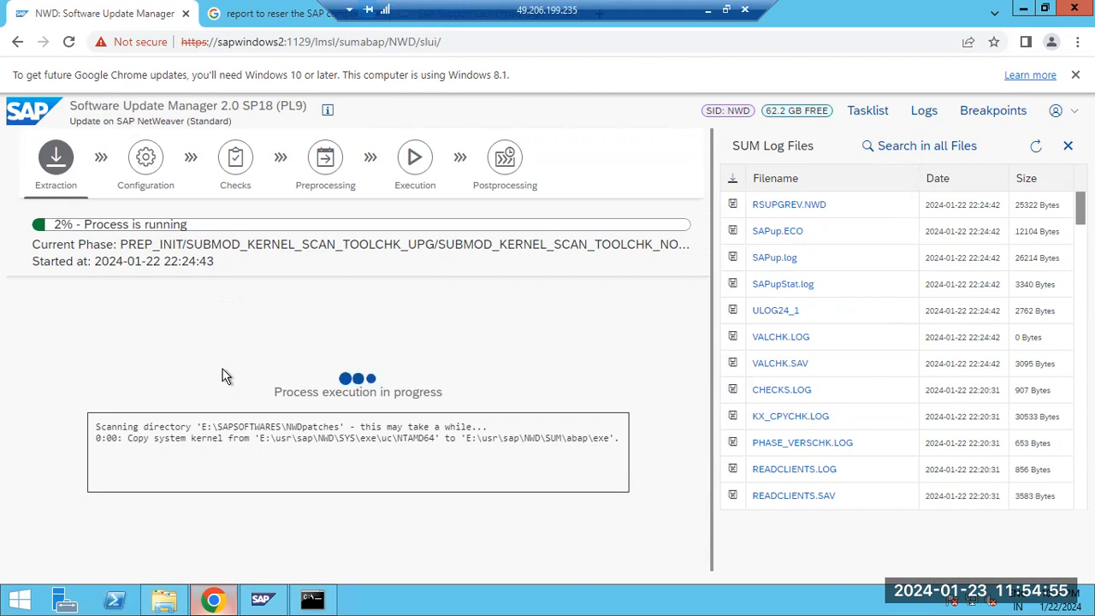
pyautogui.moveTo(185, 245); pyautogui.dragTo(666, 247)
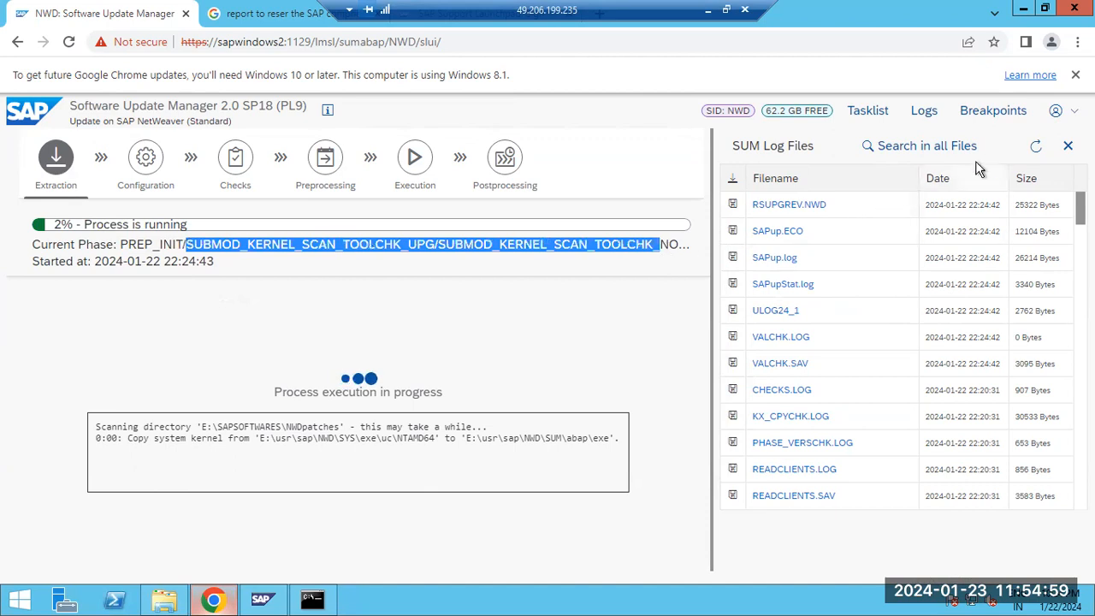
pyautogui.click(1037, 148)
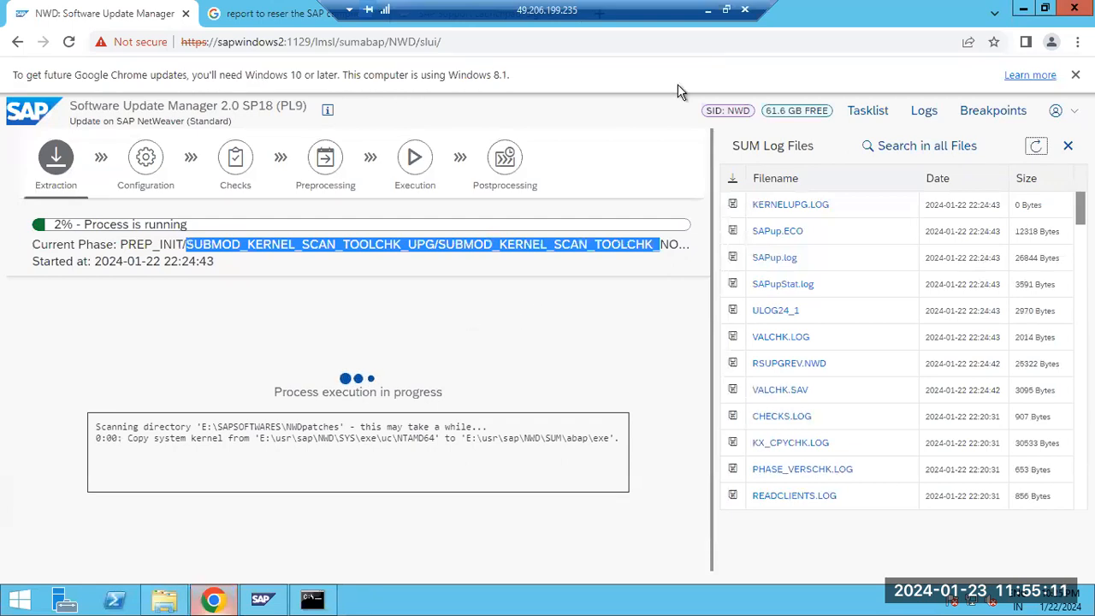
# Switch to the NWD SAP session, leave the upgrade reset output and check the variant overview of report RSUPGRES
pyautogui.click(709, 10)
pyautogui.moveTo(646, 599)
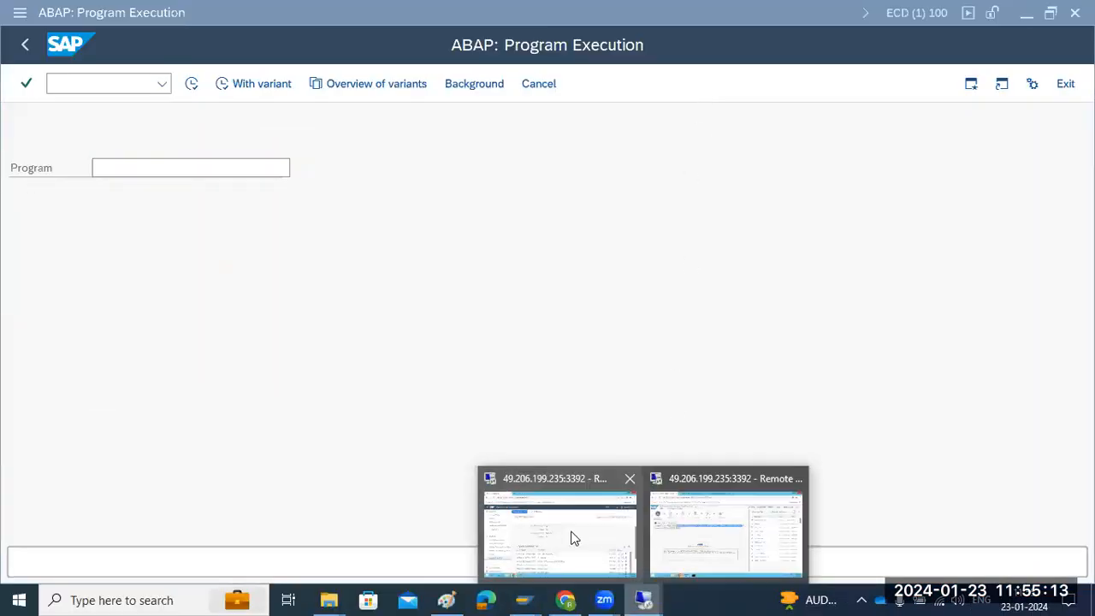
pyautogui.click(555, 530)
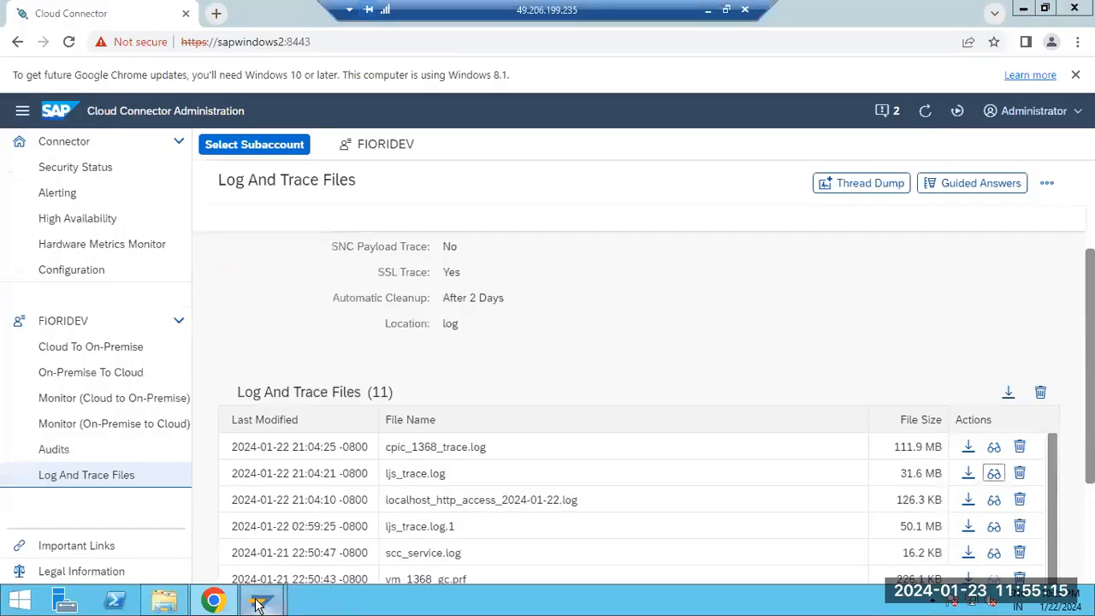
pyautogui.moveTo(261, 599)
pyautogui.click(310, 550)
pyautogui.click(23, 42)
pyautogui.moveTo(105, 170); pyautogui.dragTo(162, 170)
pyautogui.click(160, 175)
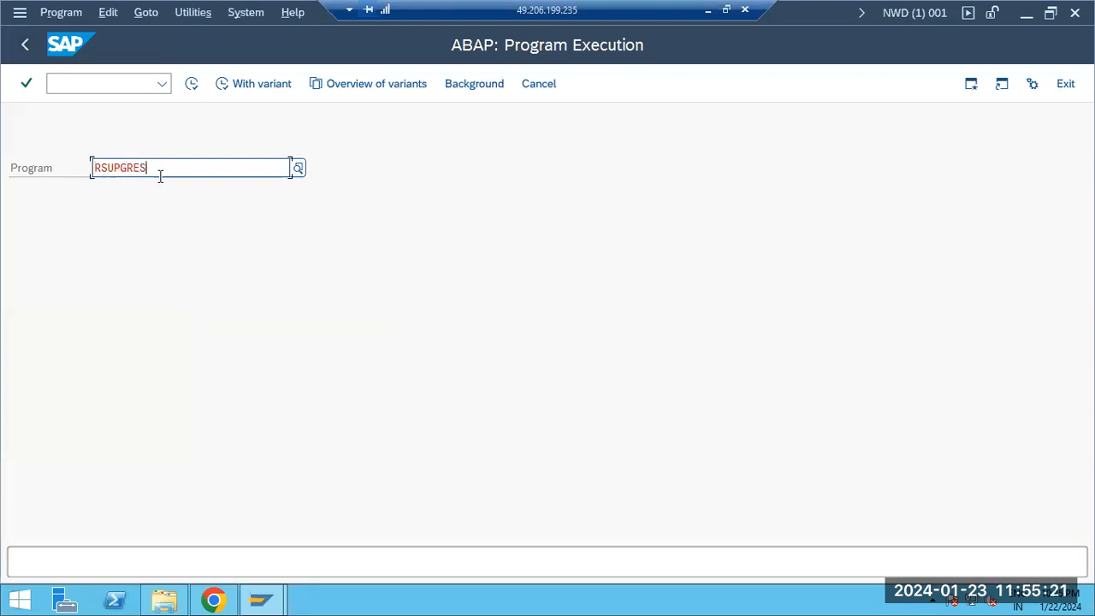
pyautogui.press('Return')
pyautogui.click(373, 82)
pyautogui.click(25, 43)
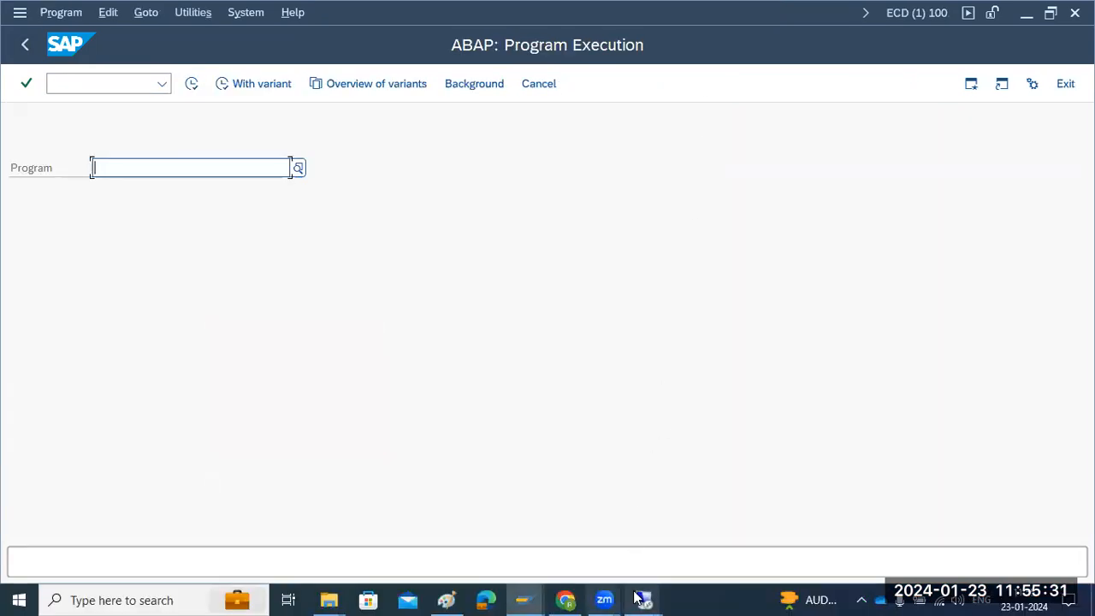
# Return to Software Update Manager, examine the current phase and the kernel copy paths, and refresh the log file list
pyautogui.moveTo(642, 598)
pyautogui.click(712, 517)
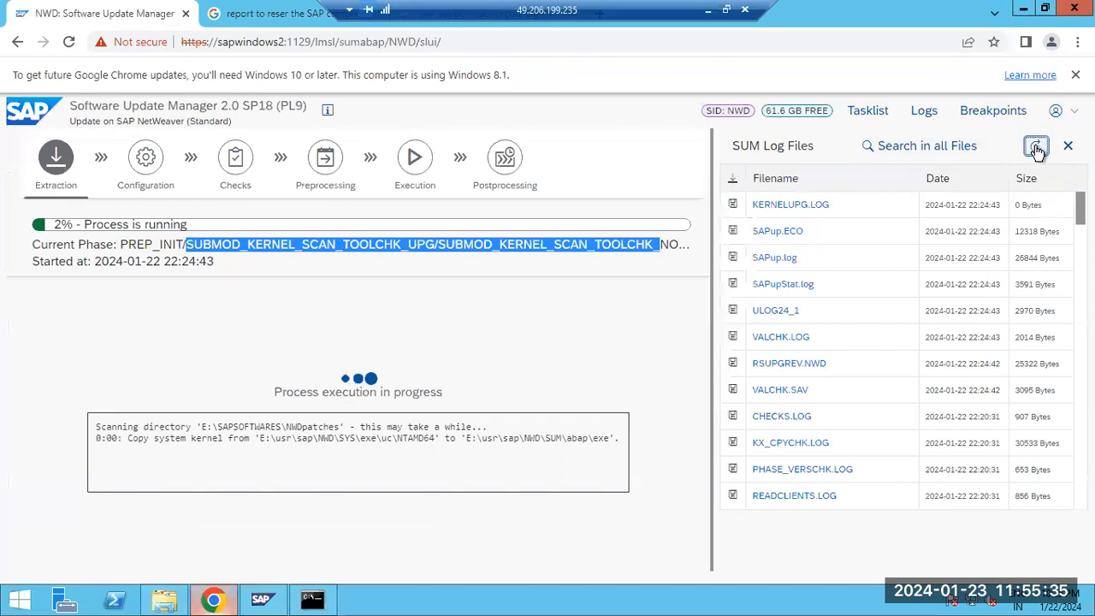
pyautogui.click(362, 301)
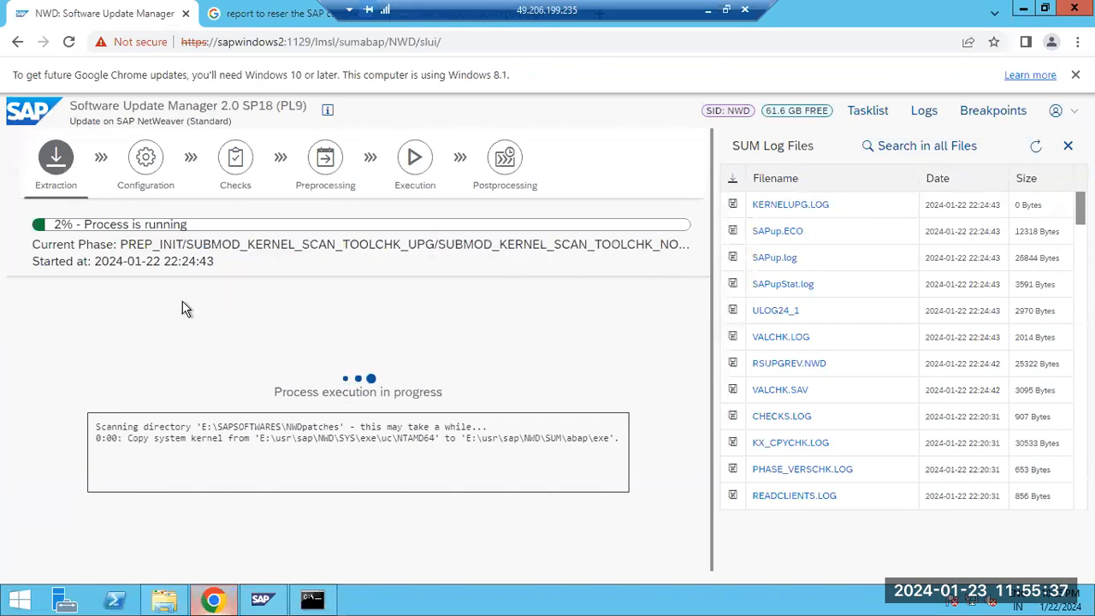
pyautogui.moveTo(242, 245); pyautogui.dragTo(33, 245)
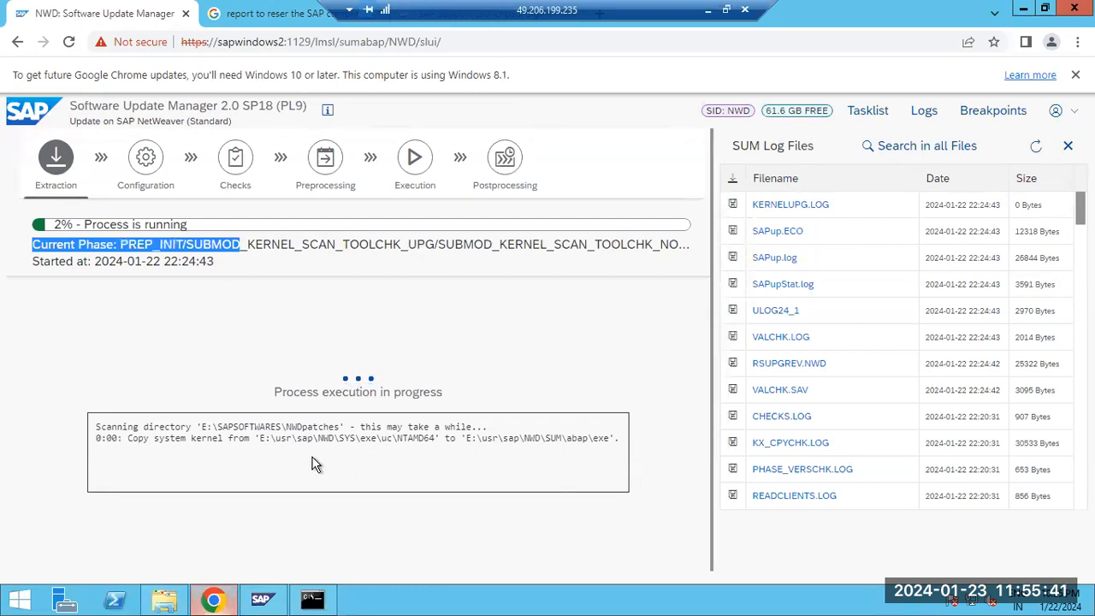
pyautogui.moveTo(276, 438); pyautogui.dragTo(374, 440)
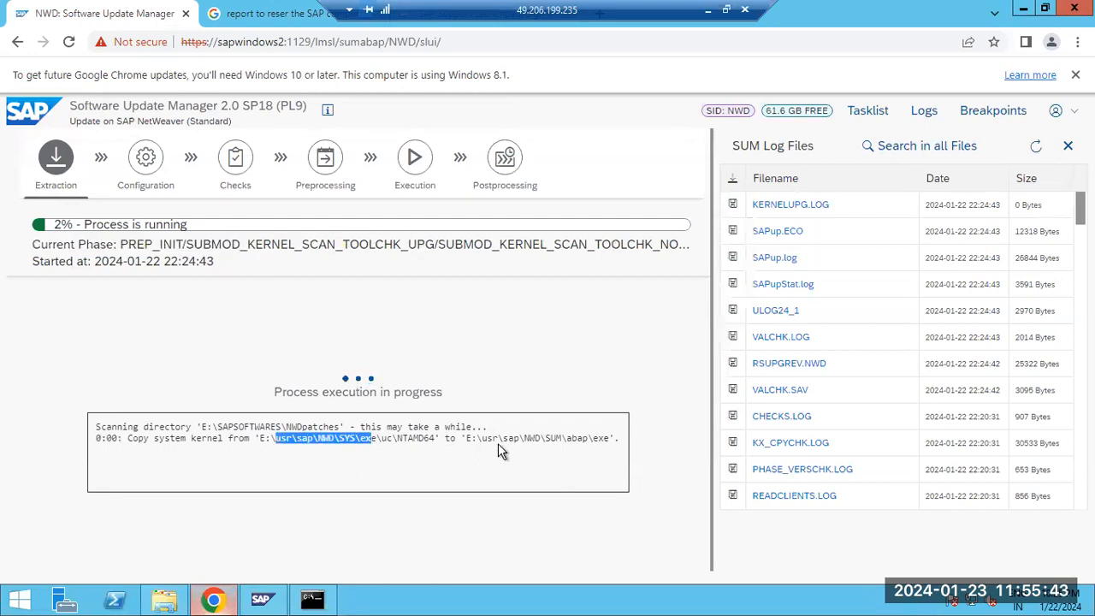
pyautogui.moveTo(535, 439); pyautogui.dragTo(604, 439)
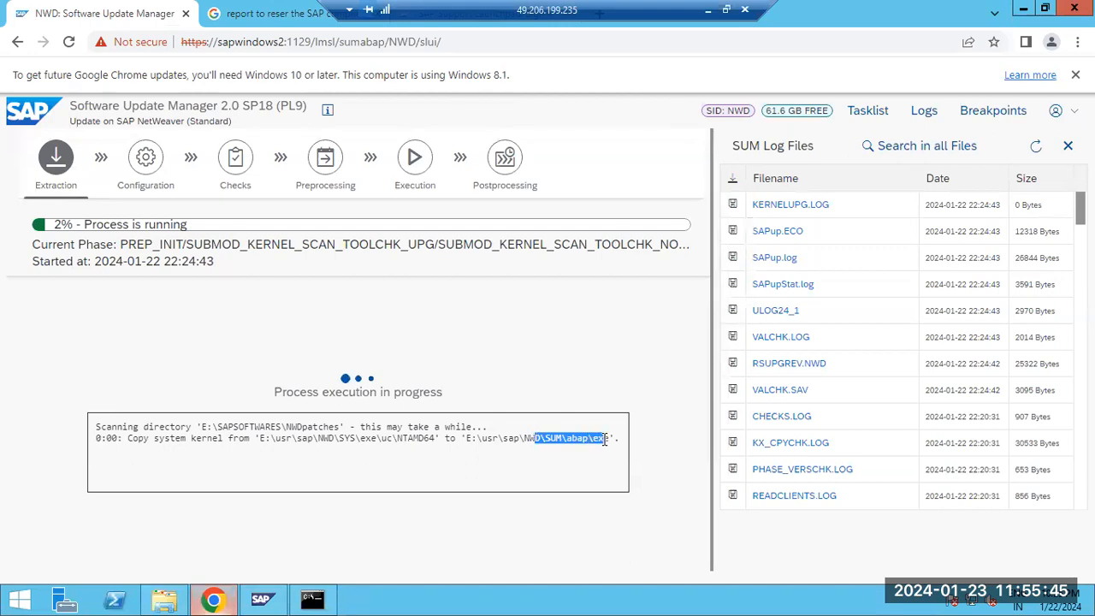
pyautogui.click(1034, 150)
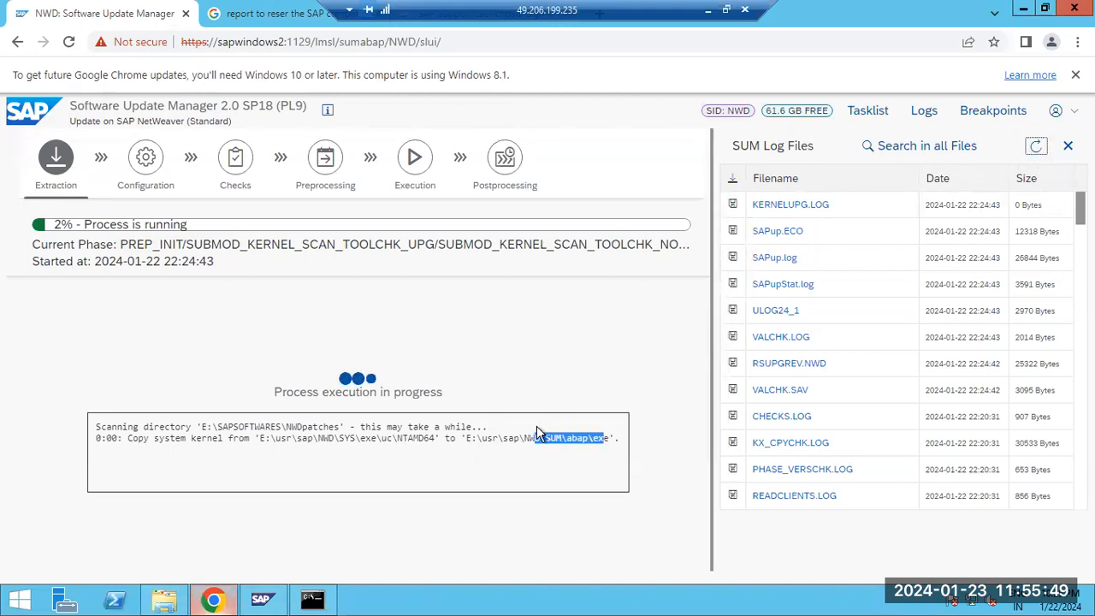
pyautogui.moveTo(340, 440); pyautogui.dragTo(421, 437)
pyautogui.click(572, 434)
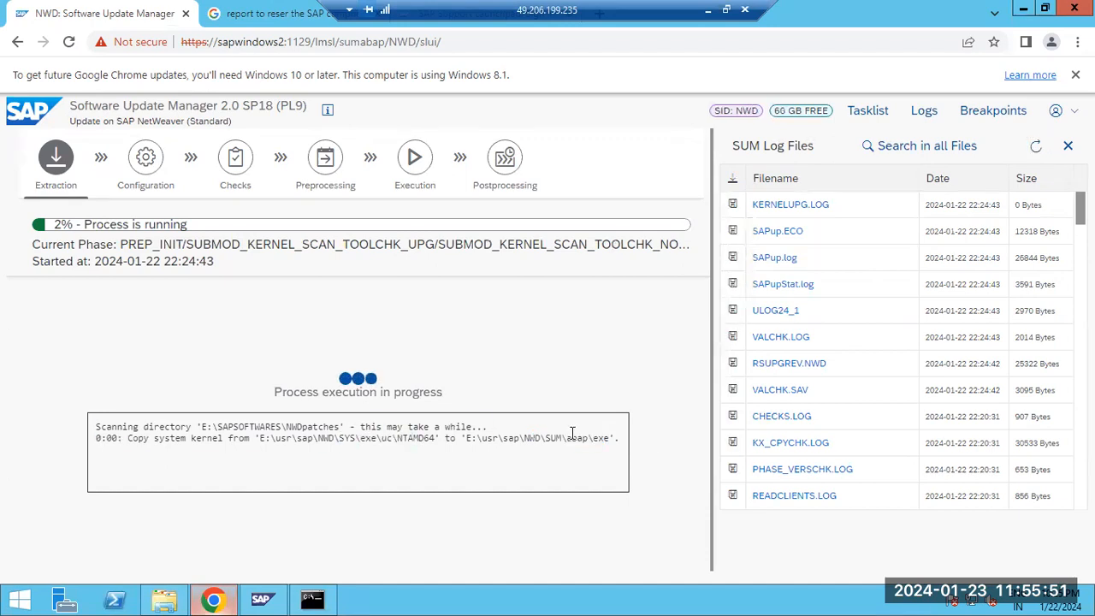
pyautogui.hotkey('ctrl', 'a')
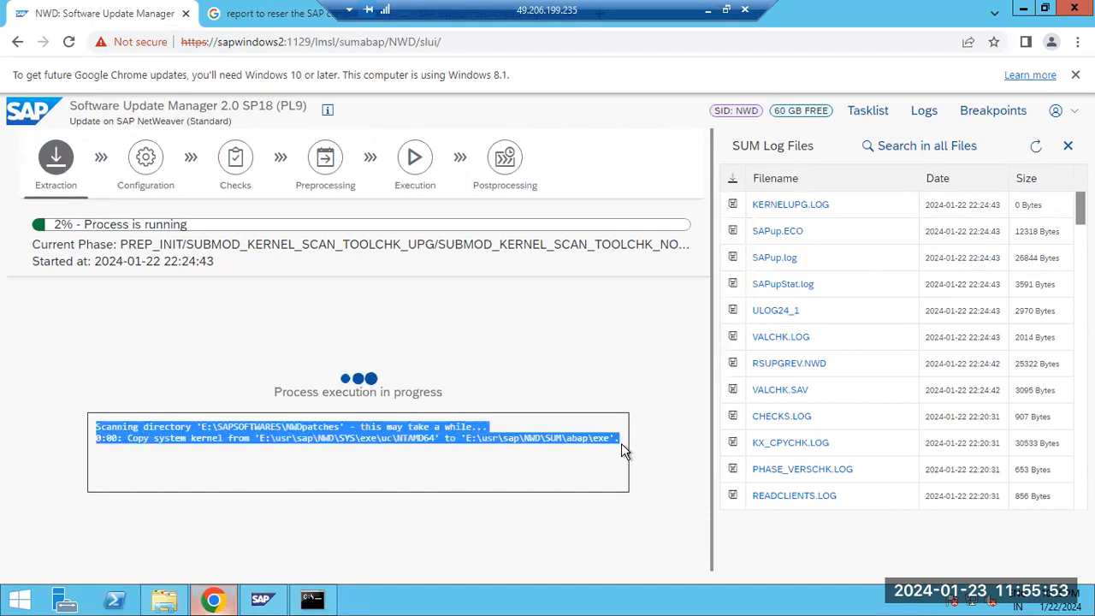
pyautogui.click(1035, 149)
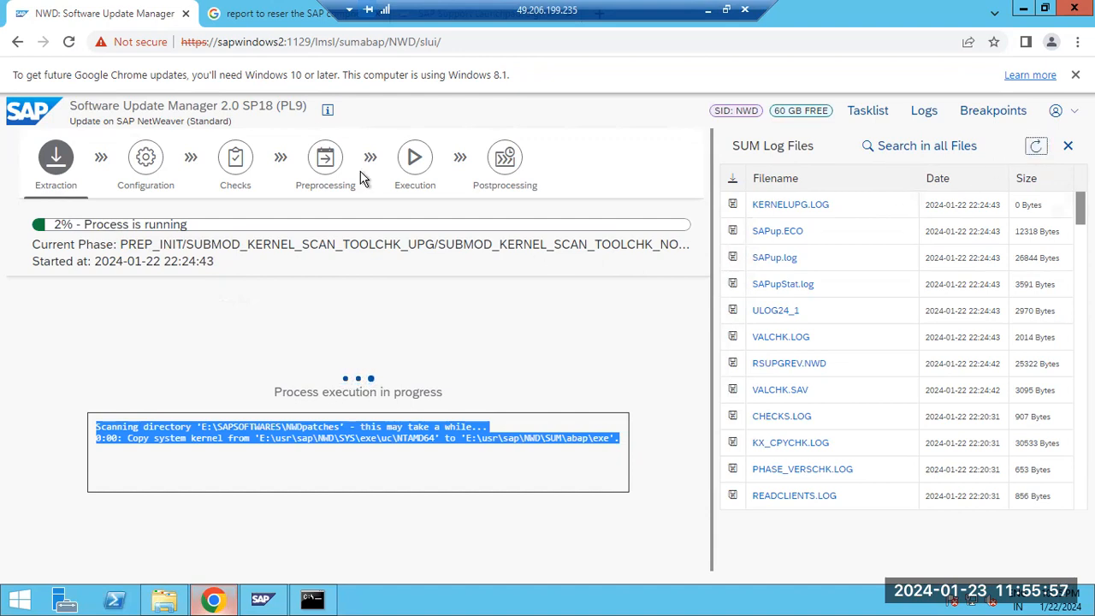
# Close the Google search and SAP Support Launchpad pages and refresh the SUM log file list
pyautogui.click(242, 16)
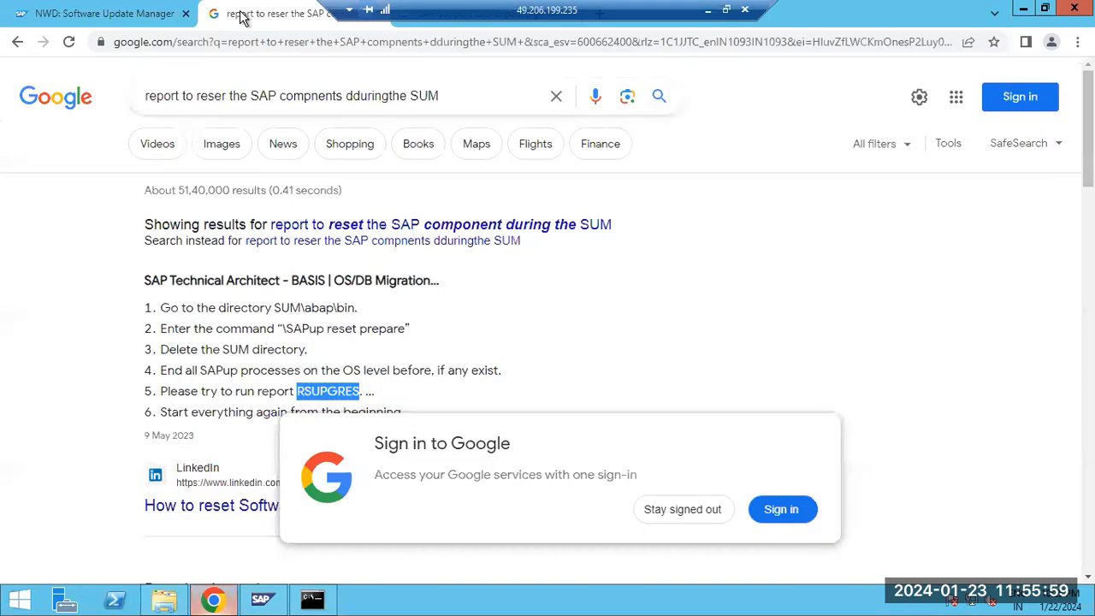
pyautogui.click(18, 41)
pyautogui.moveTo(385, 9); pyautogui.dragTo(580, 9)
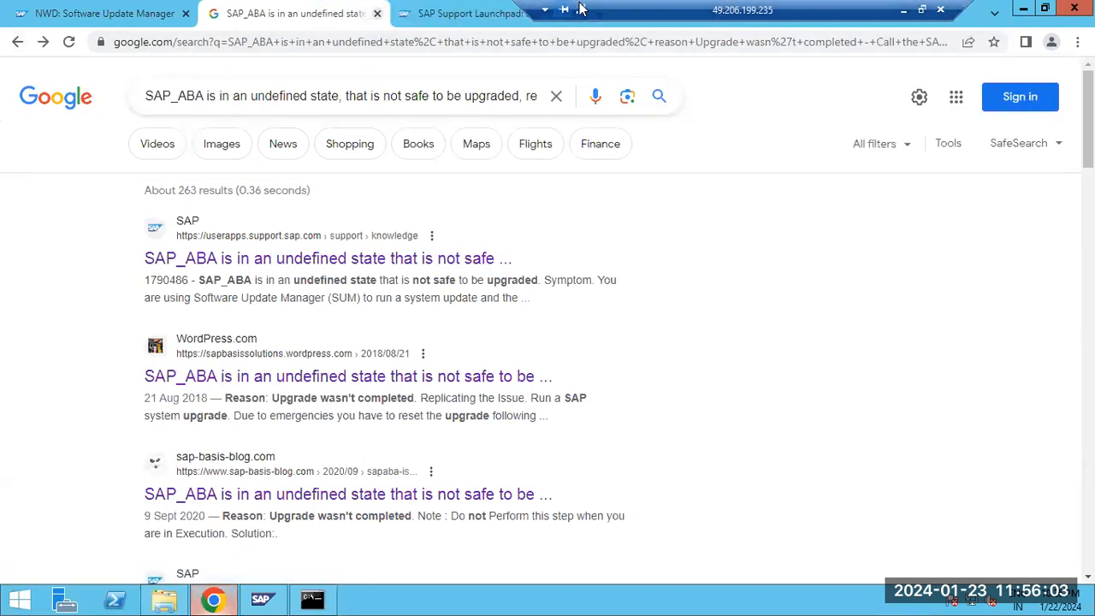
pyautogui.hotkey('ctrl', 'w')
pyautogui.hotkey('ctrl', 'w')
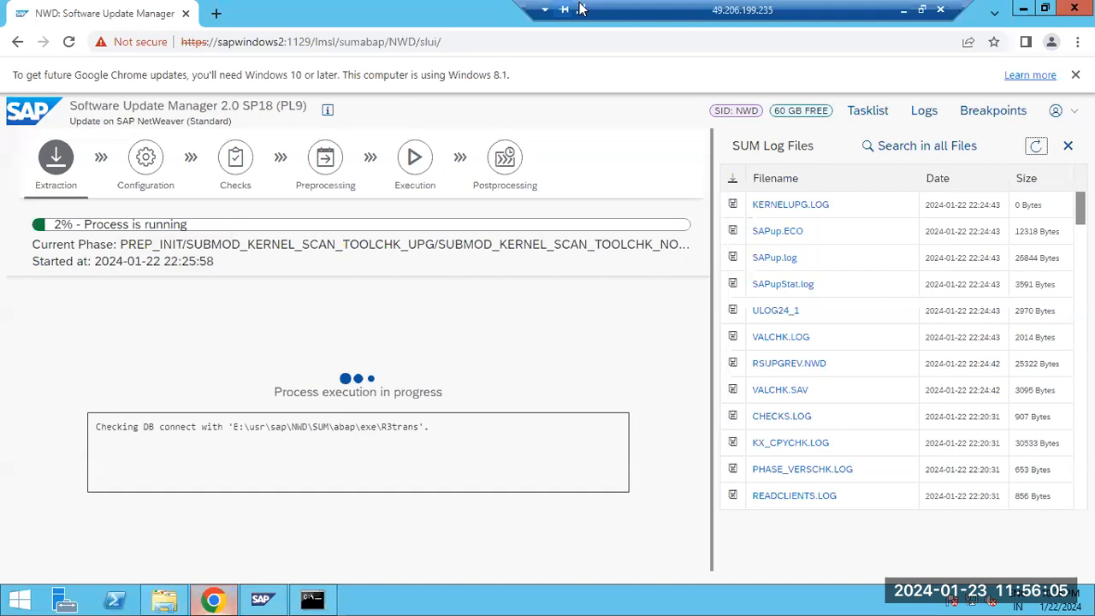
pyautogui.click(1035, 147)
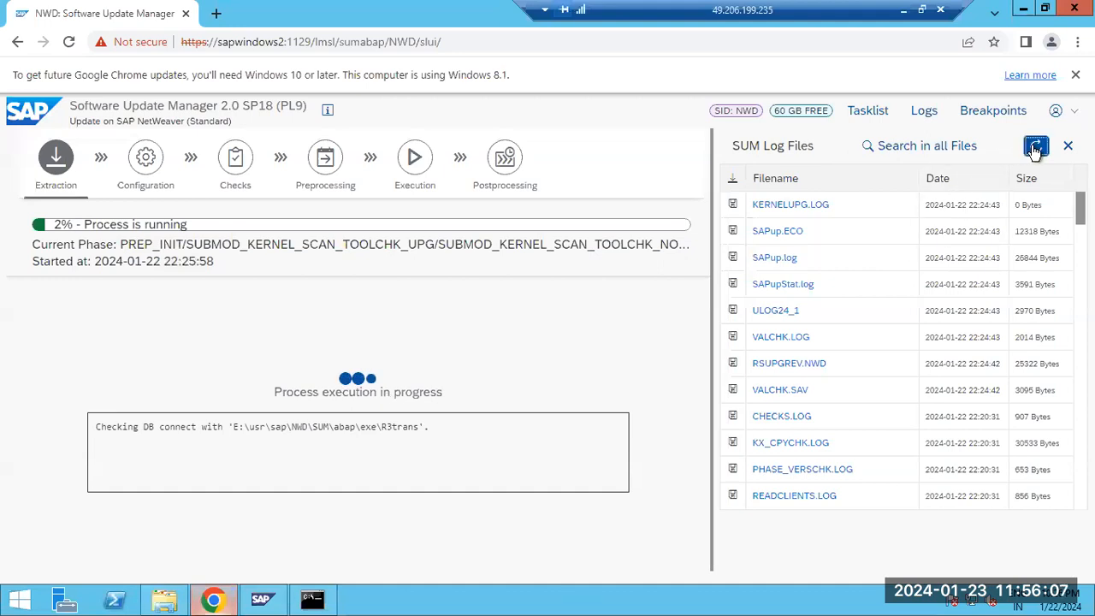
# Refresh the SUM log file list and check the name of the current phase in the Extraction step
pyautogui.click(1035, 148)
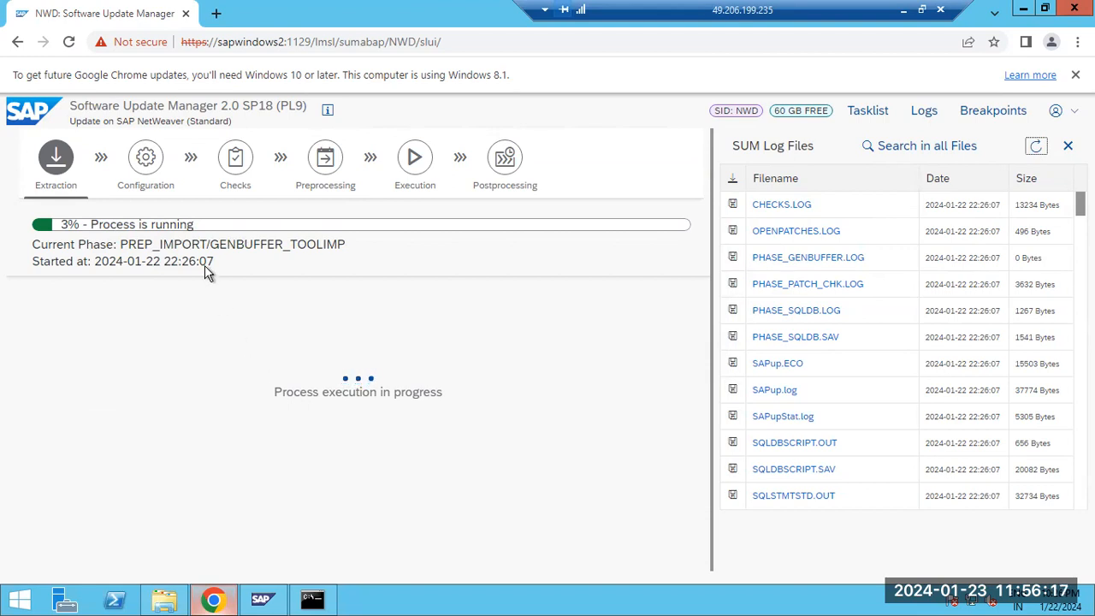
pyautogui.moveTo(205, 245); pyautogui.dragTo(364, 249)
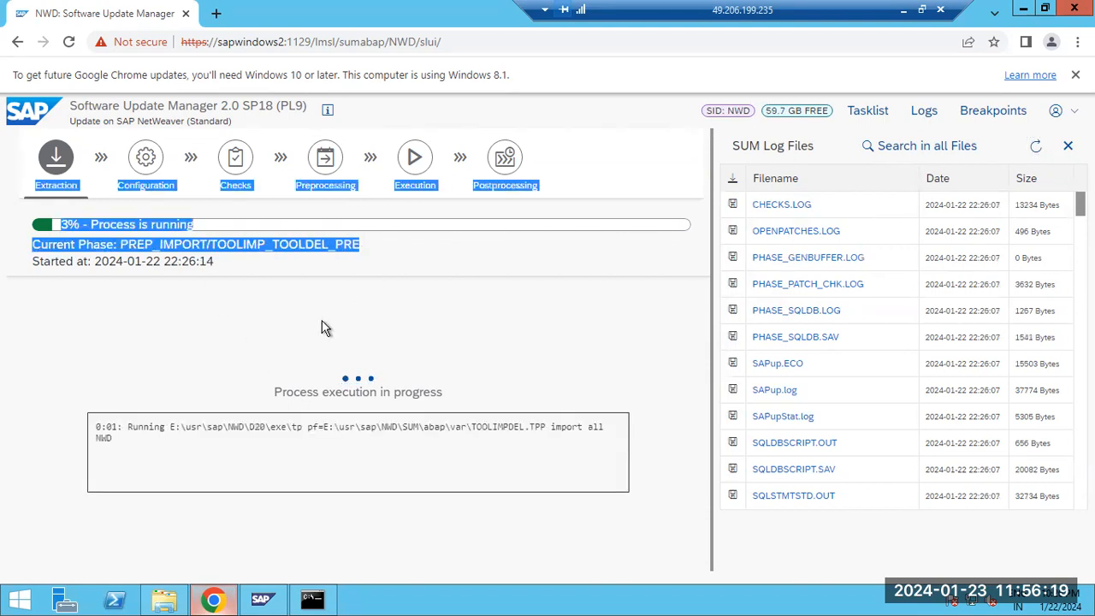
pyautogui.click(296, 344)
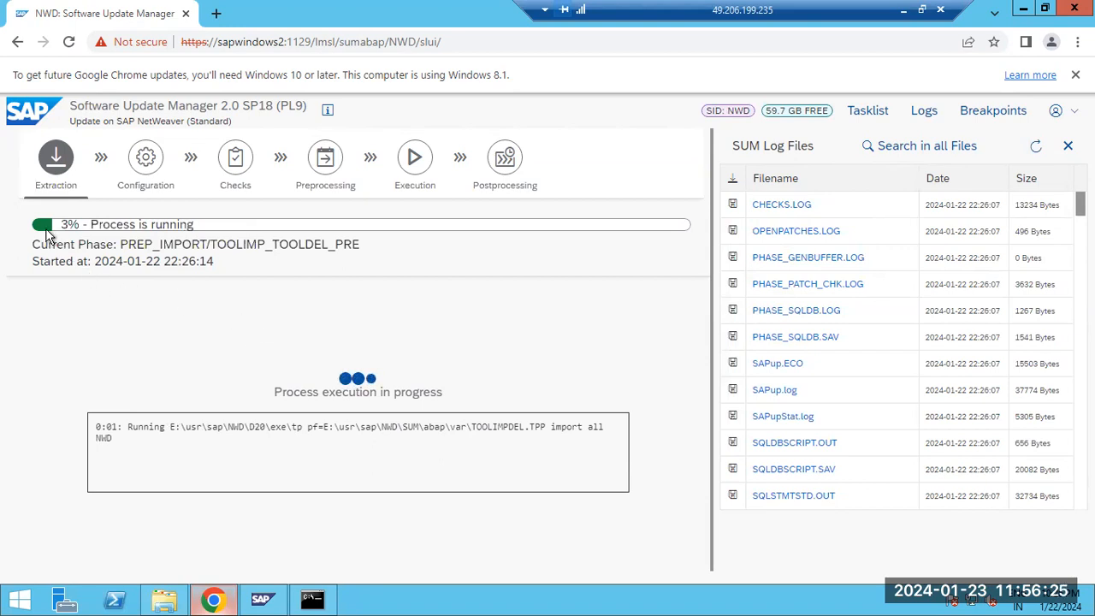
# Refresh the SUM log file list repeatedly to monitor the logs while phase PREP_IMPORT/TOOLIMP_TOOLDEL_PRE is running
pyautogui.click(1036, 148)
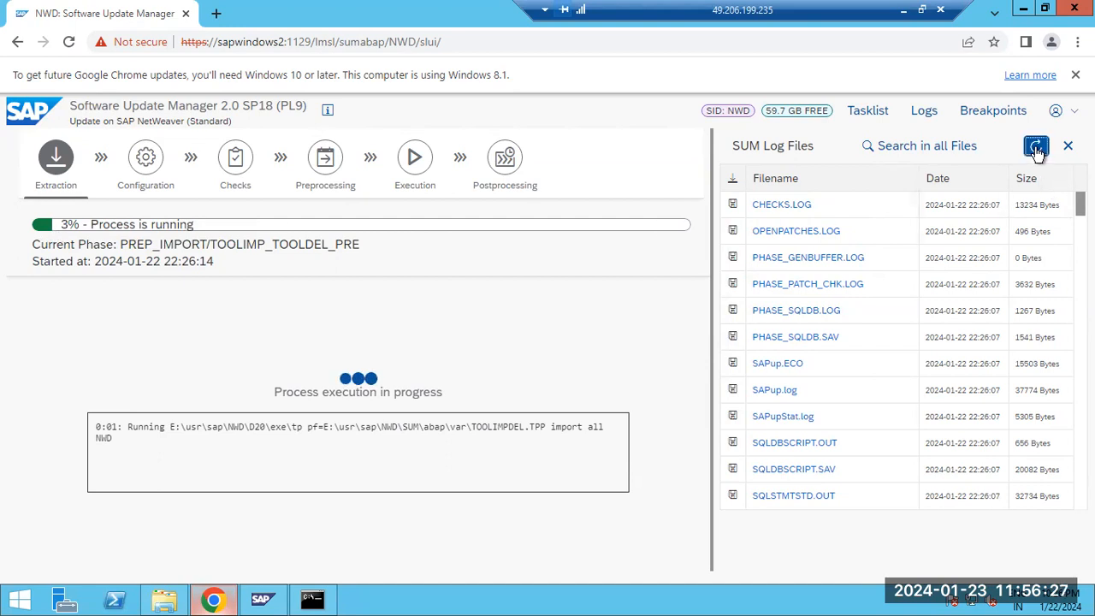
pyautogui.click(1036, 148)
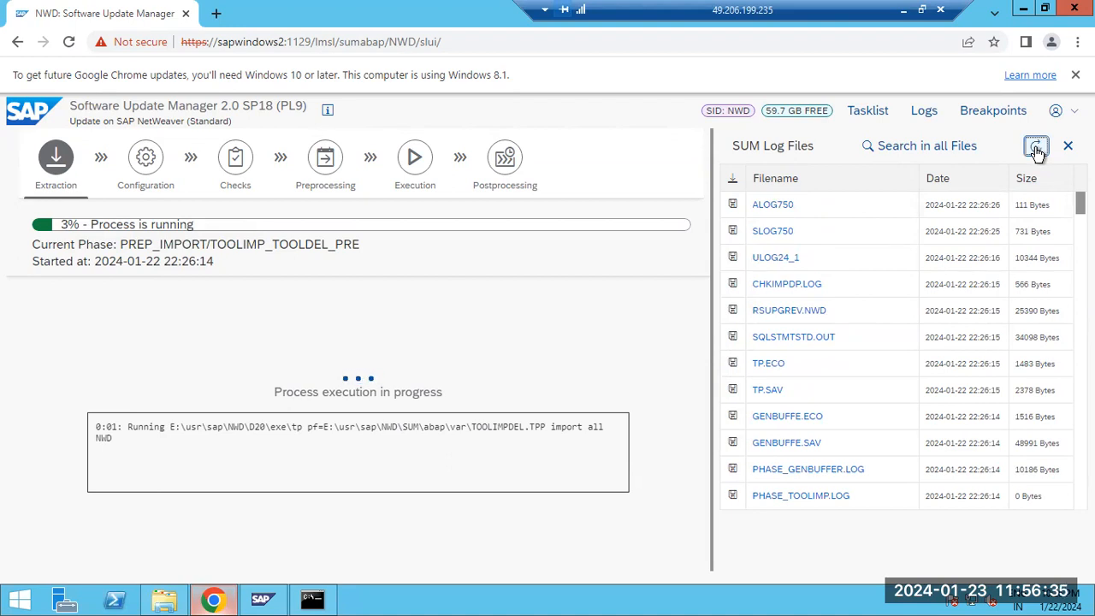
pyautogui.click(1036, 147)
pyautogui.click(1036, 147)
pyautogui.click(1036, 147)
pyautogui.click(1036, 148)
pyautogui.click(1036, 148)
pyautogui.click(1036, 148)
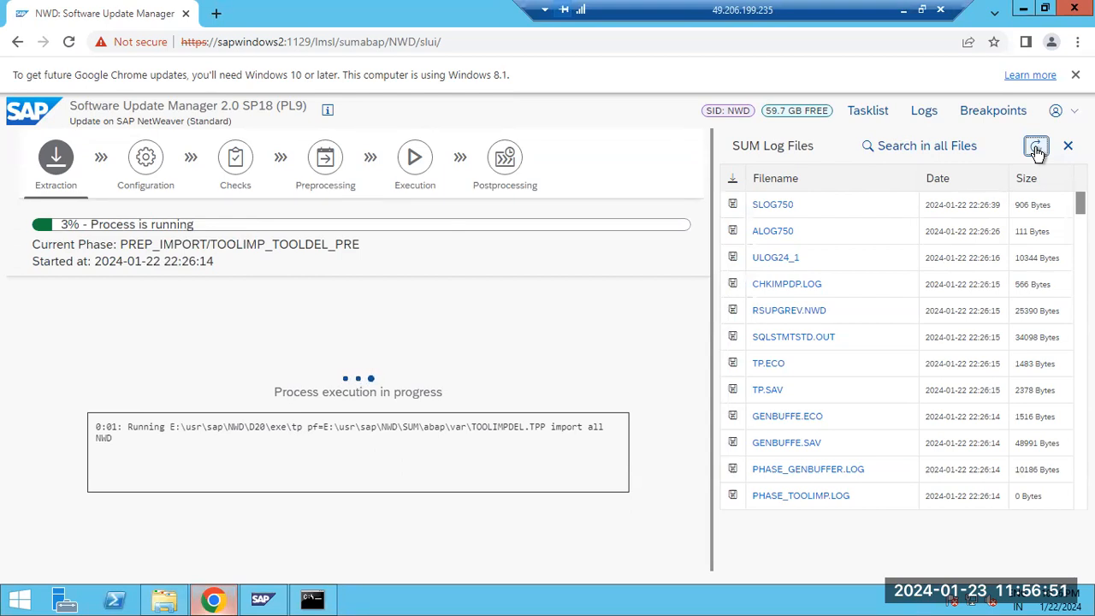
pyautogui.click(1036, 149)
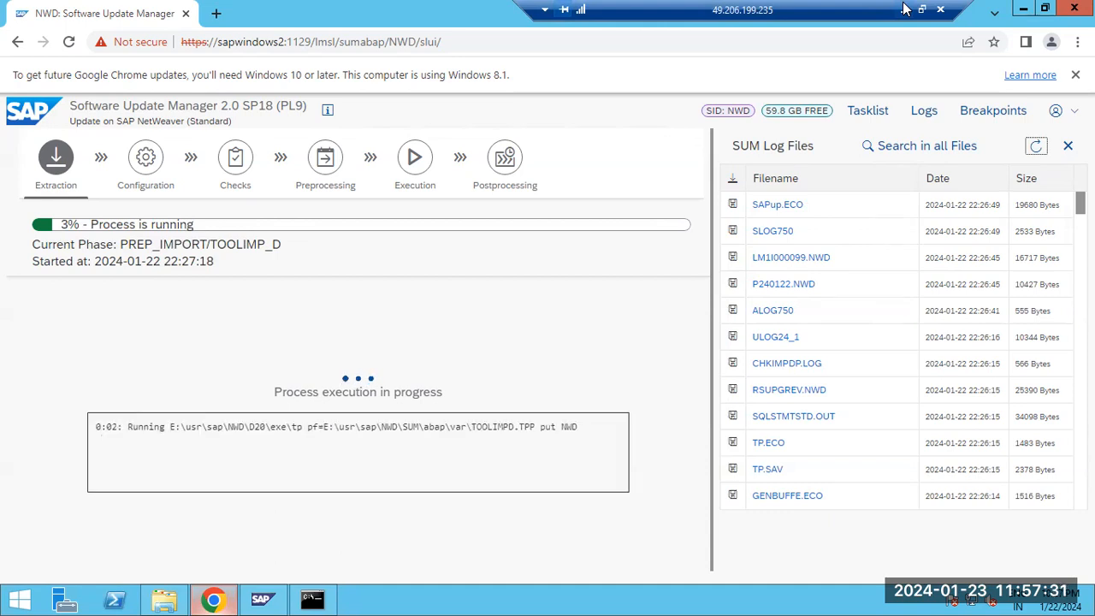
# Examine the name and start time of running phase PREP_IMPORT/TOOLIMP_D and refresh the log file list
pyautogui.moveTo(163, 246); pyautogui.dragTo(282, 250)
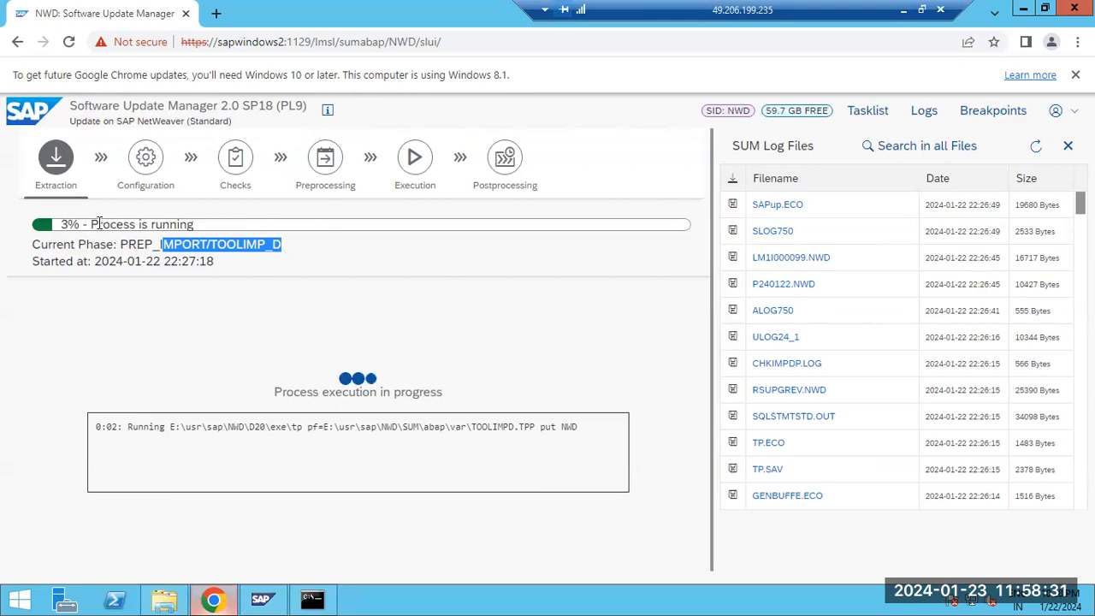
pyautogui.moveTo(215, 262); pyautogui.dragTo(207, 263)
pyautogui.click(1037, 148)
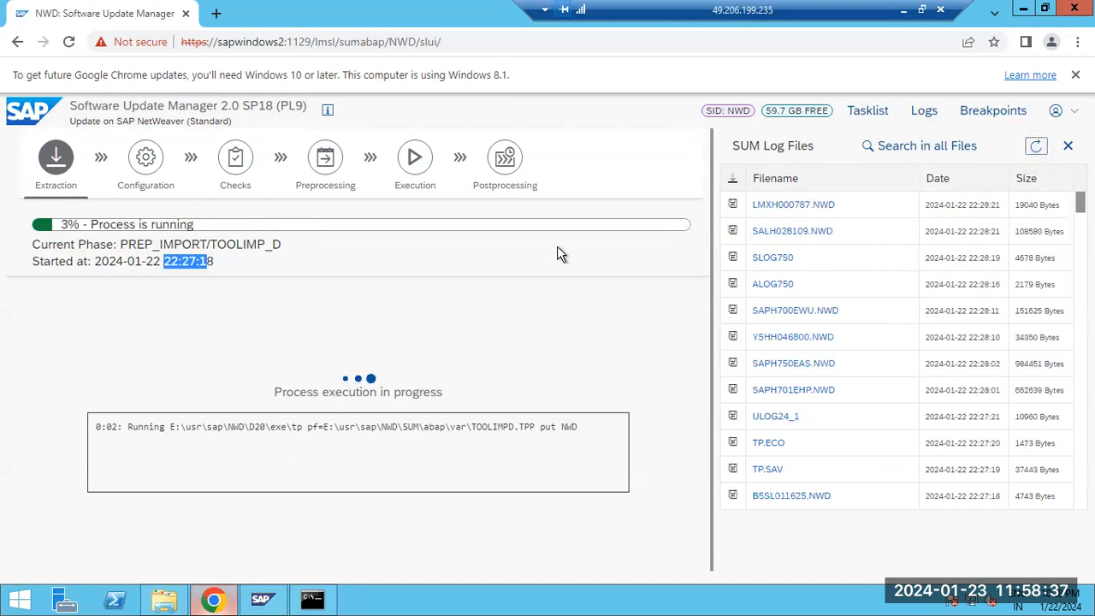